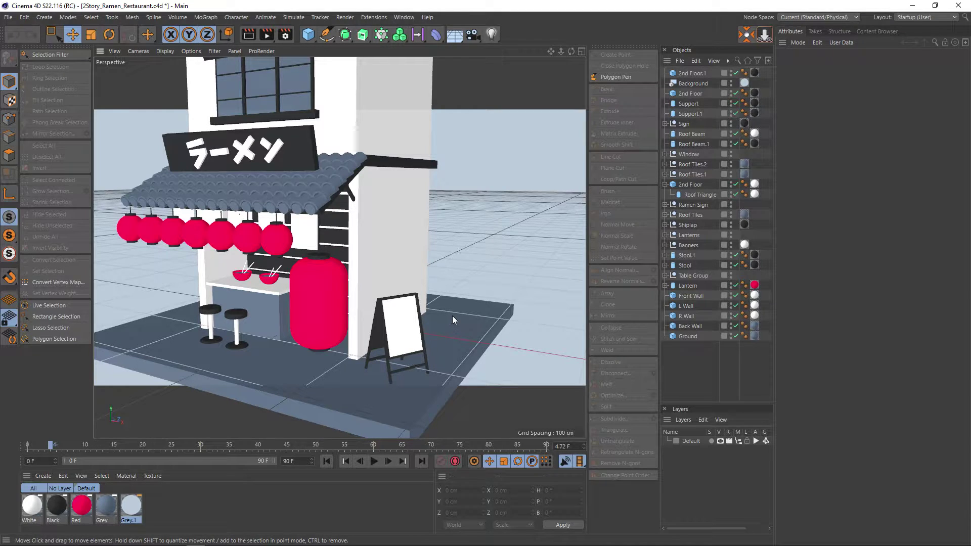
Orbit and zoom the Perspective view to frame the whole two-story ramen shop
mouse_move(452, 315)
alt+mouse_down()
mouse_move(493, 292)
mouse_move(446, 294)
mouse_move(454, 270)
alt+mouse_up()
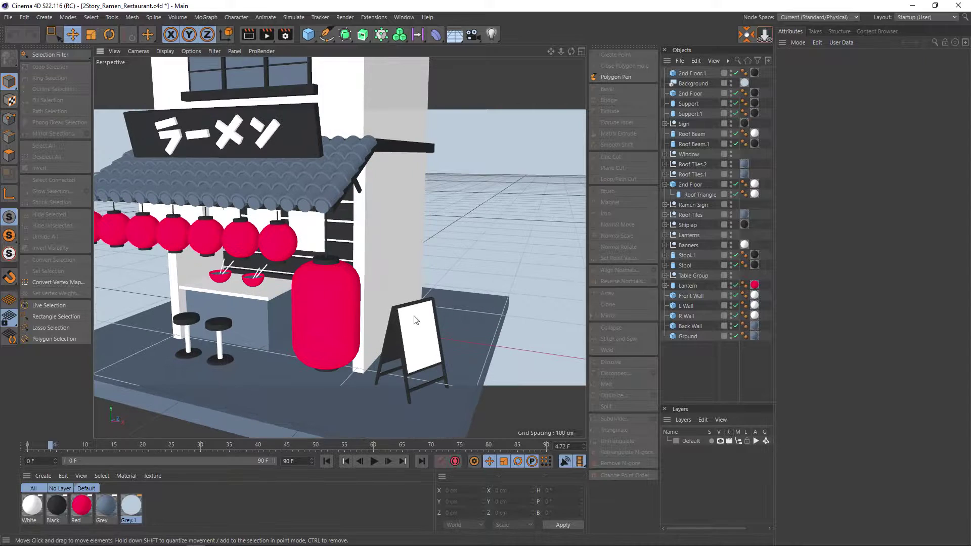
scroll(453, 270, down, 5)
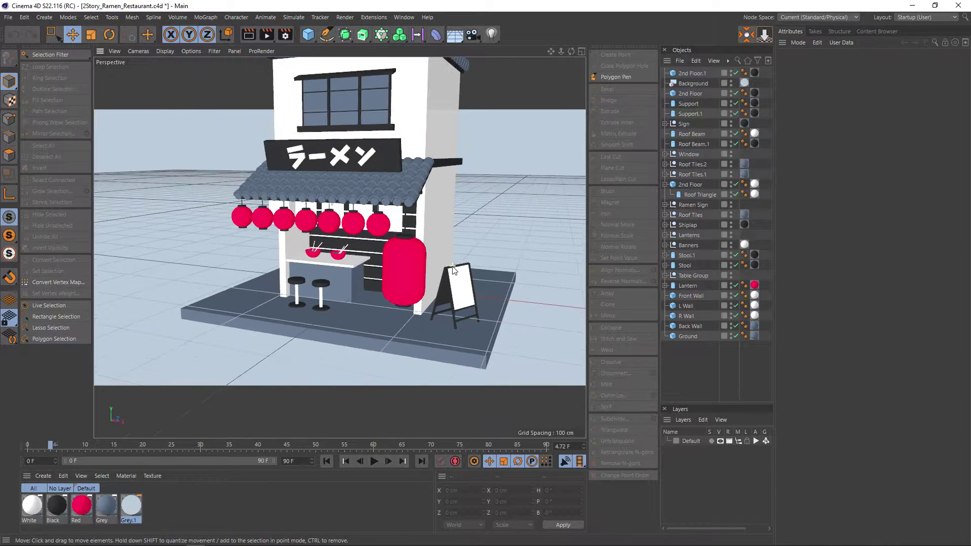
alt+drag(453, 271, 442, 318)
scroll(442, 318, up, 2)
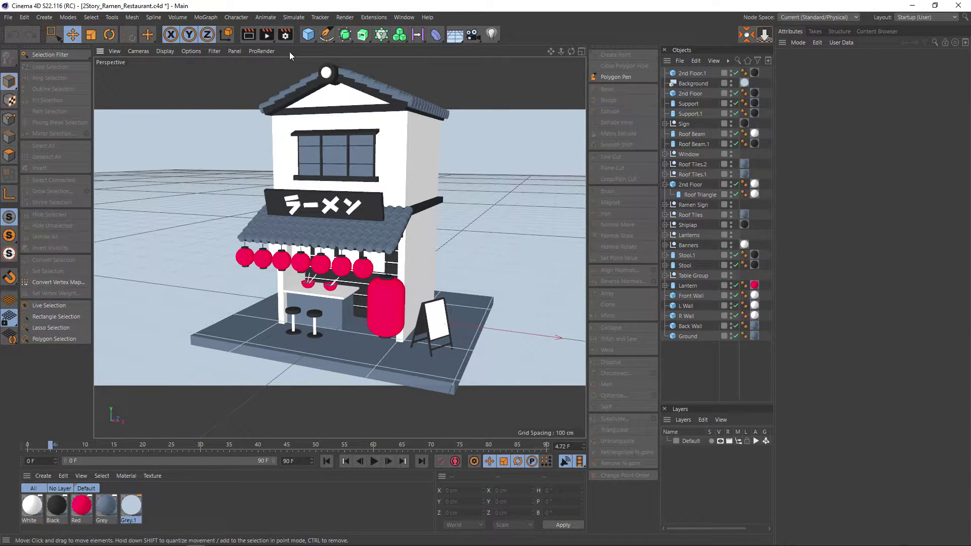
Set the render output to the Editor Resolution preset (972 x 753) and render the view
click(286, 35)
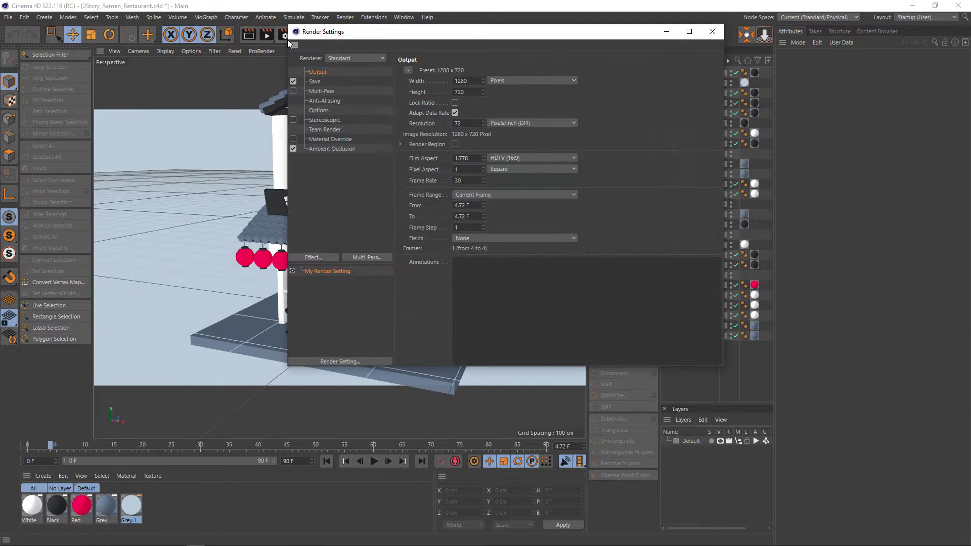
click(409, 71)
mouse_move(428, 80)
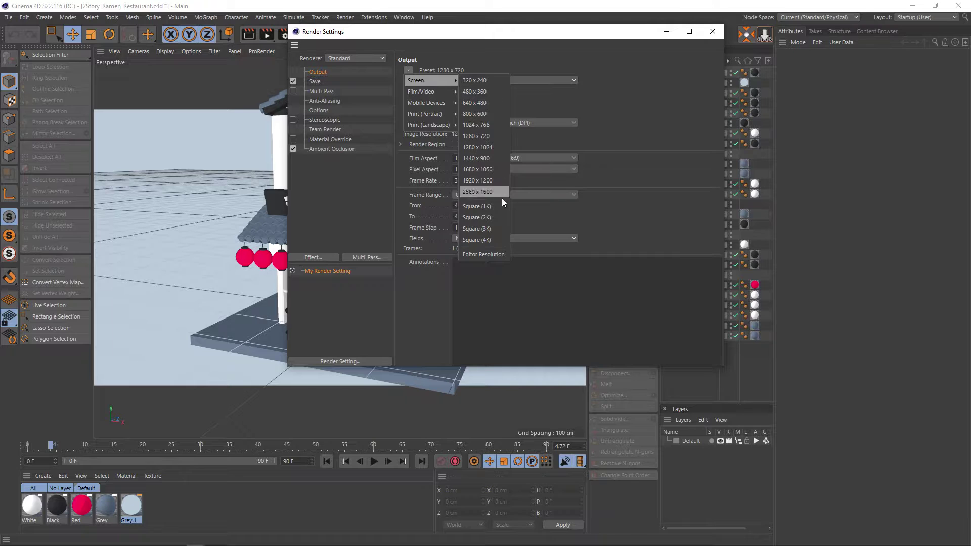
click(494, 254)
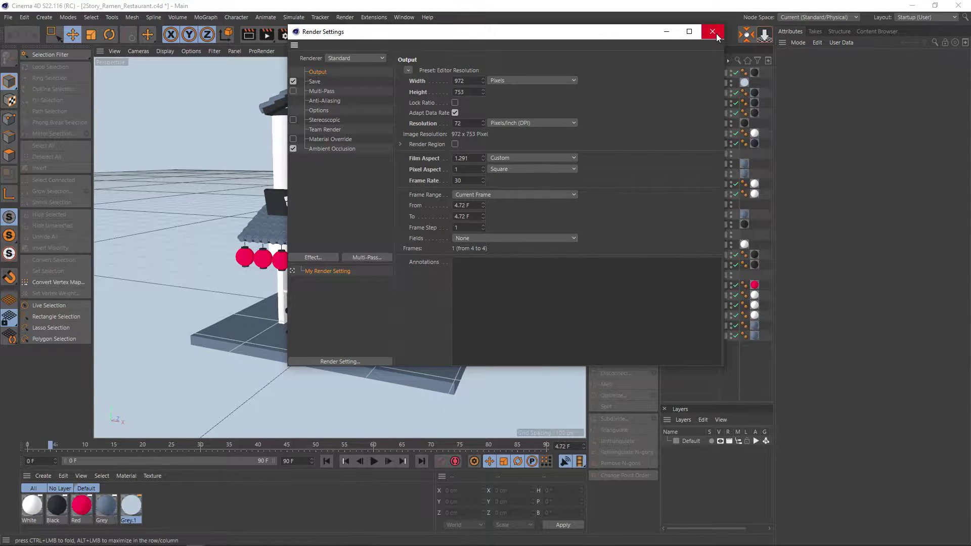
click(712, 31)
mouse_move(558, 211)
alt+mouse_down()
mouse_move(490, 215)
mouse_move(523, 226)
alt+mouse_up()
key(ctrl+r)
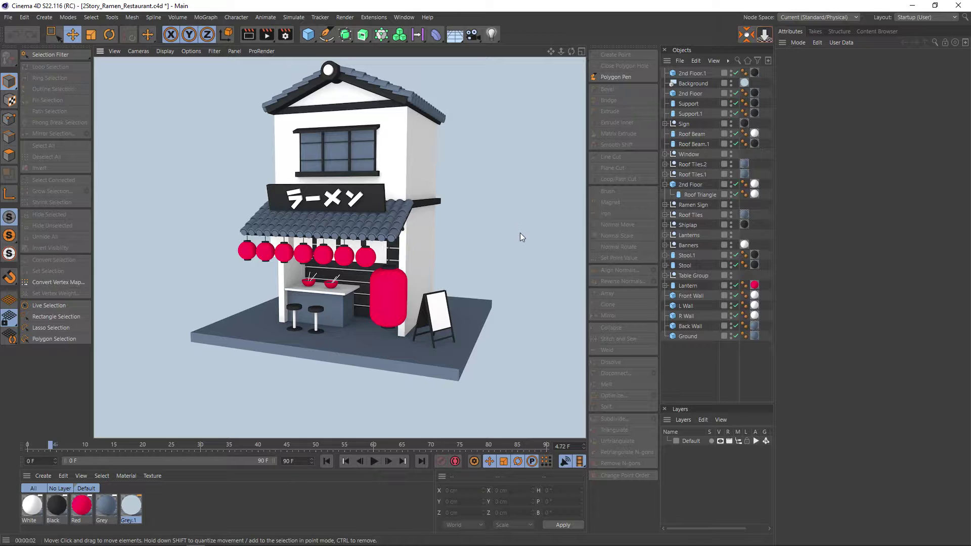
key(v)
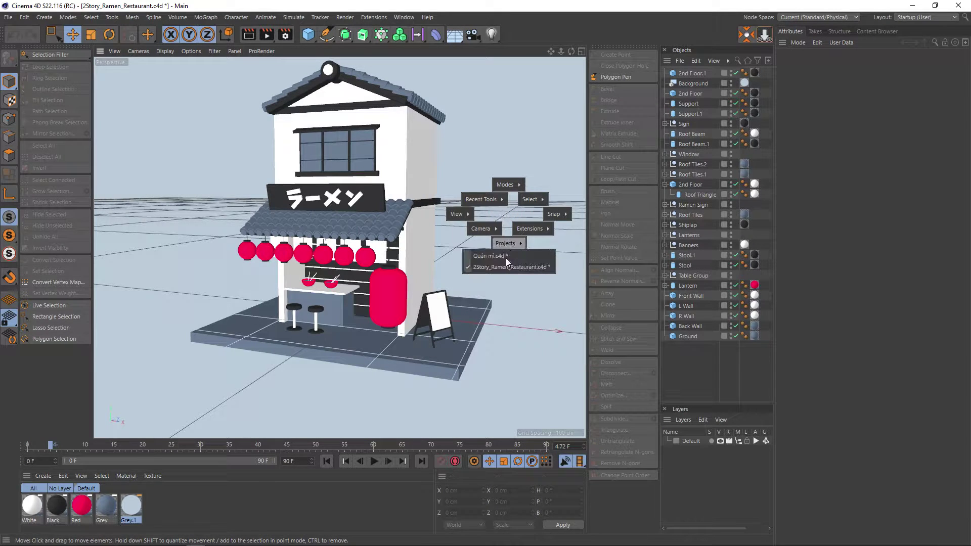
click(505, 257)
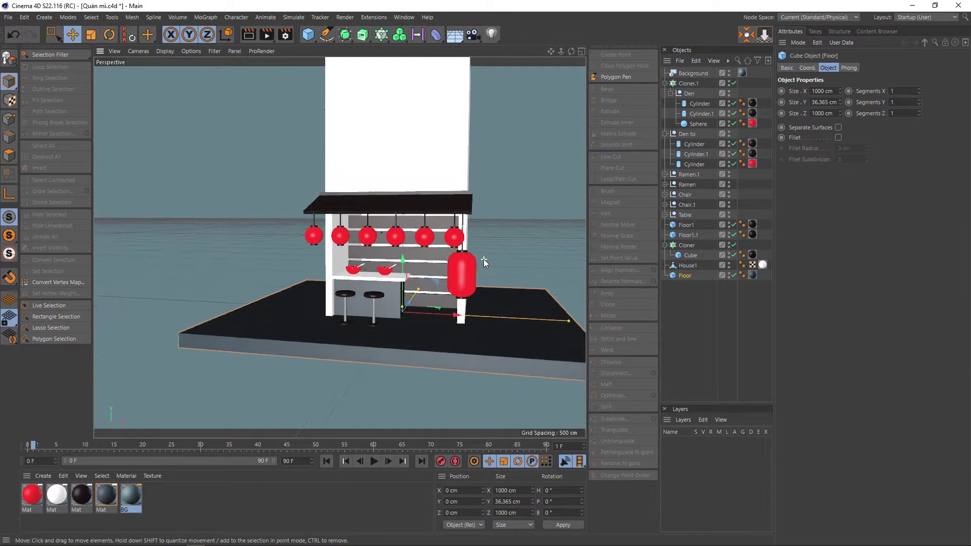
mouse_move(491, 256)
alt+mouse_down()
mouse_move(458, 267)
mouse_move(408, 261)
alt+mouse_up()
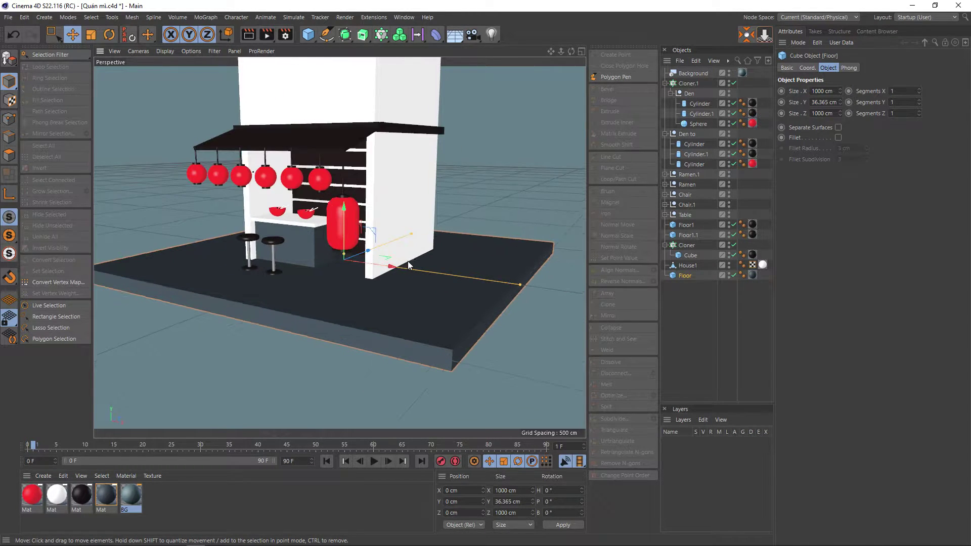
scroll(407, 261, up, 2)
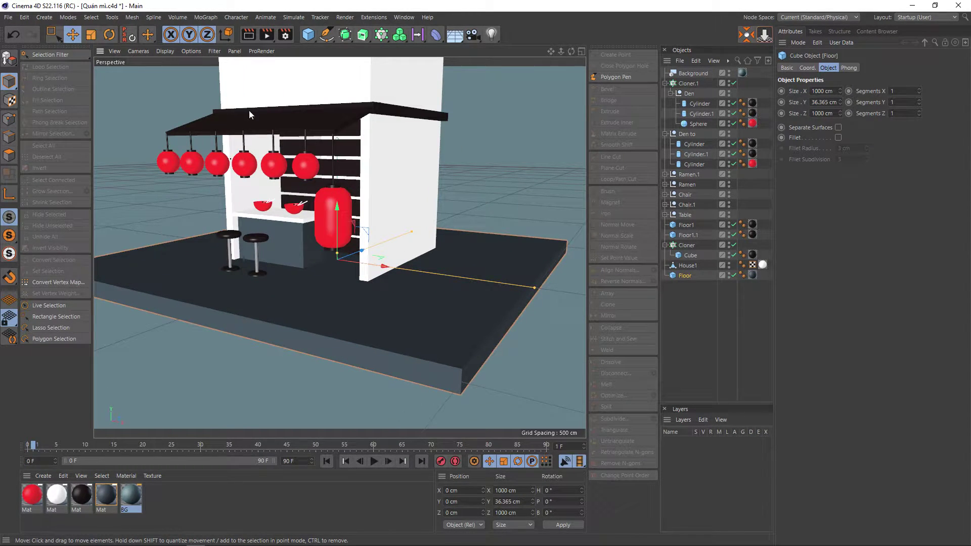
scroll(409, 287, up, 2)
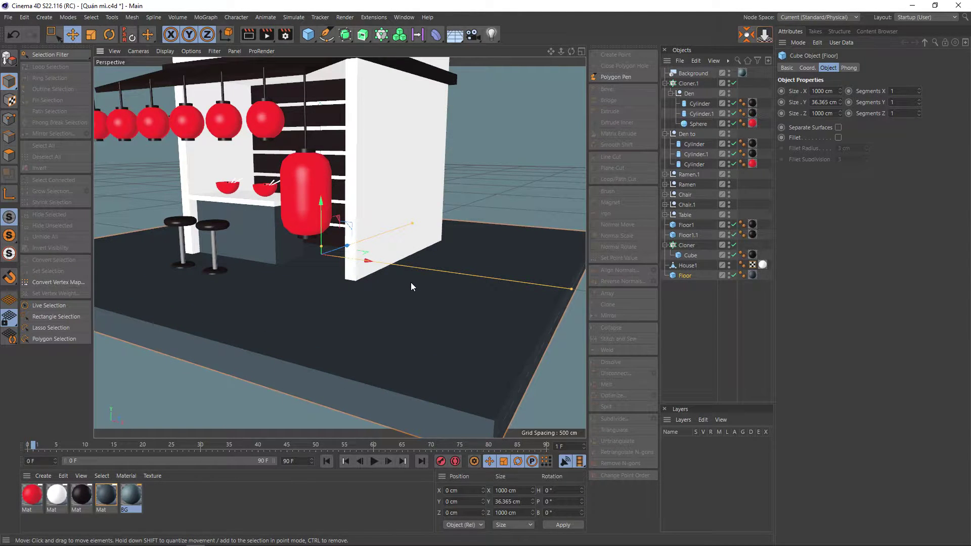
scroll(410, 286, down, 2)
scroll(407, 289, up, 2)
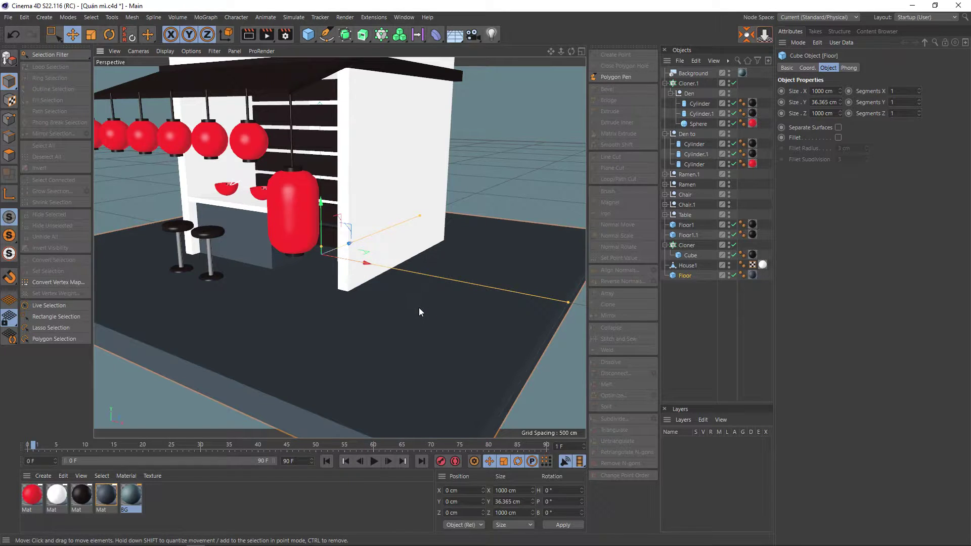
key(v)
Return to 2Story_Ramen_Restaurant.c4d and zoom in on the wall and sign
click(419, 374)
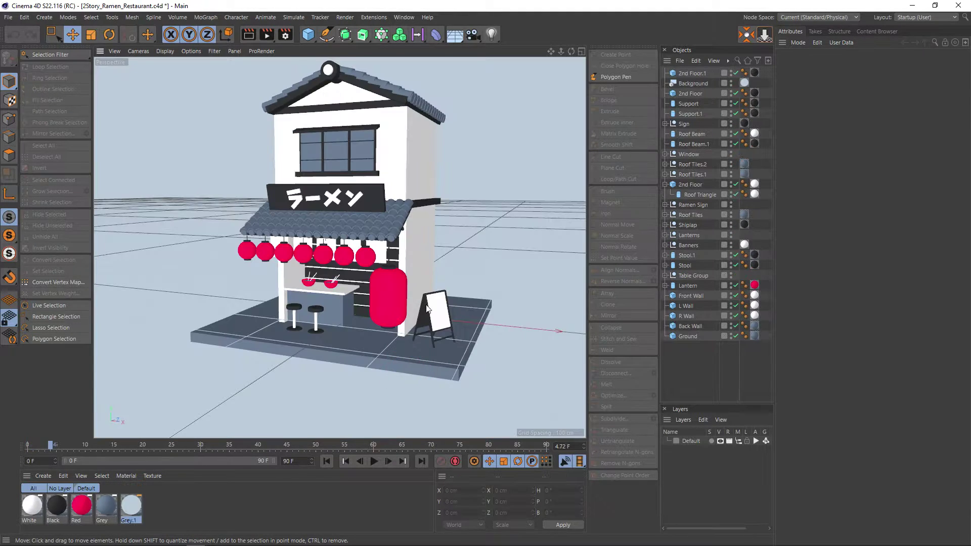
scroll(443, 325, up, 2)
scroll(444, 325, up, 3)
alt+drag(445, 325, 377, 332)
scroll(376, 332, up, 2)
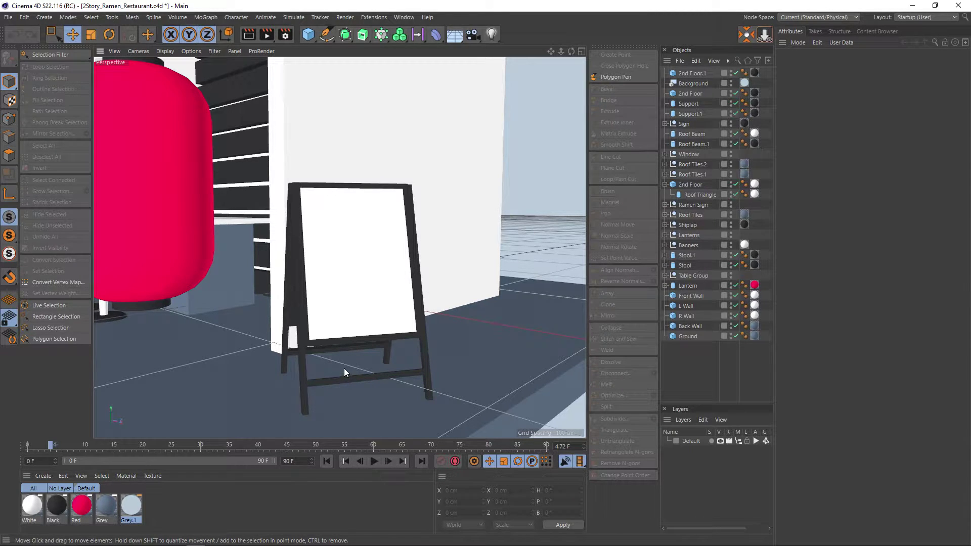
Switch to the Quán mì.c4d project via V, then create a new empty project
key(v)
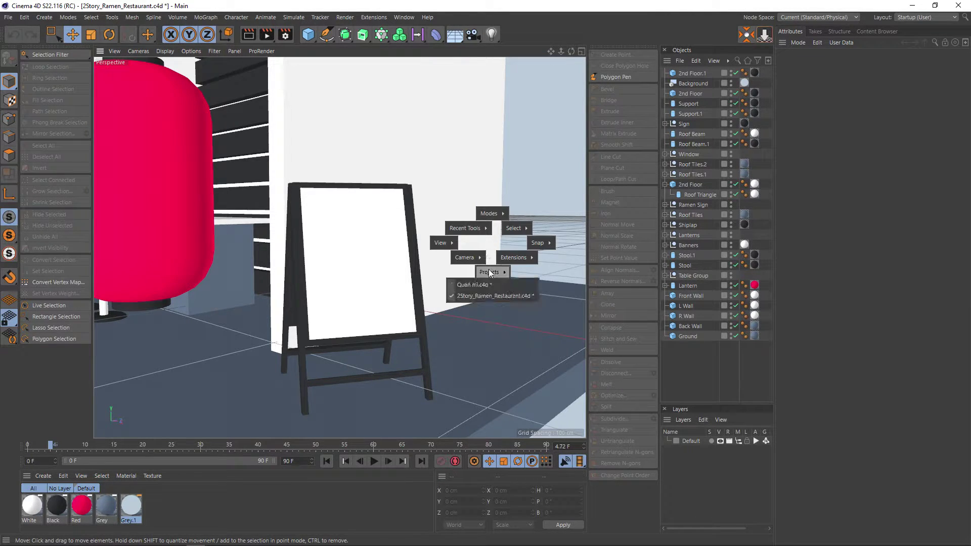
click(487, 284)
alt+drag(486, 282, 376, 284)
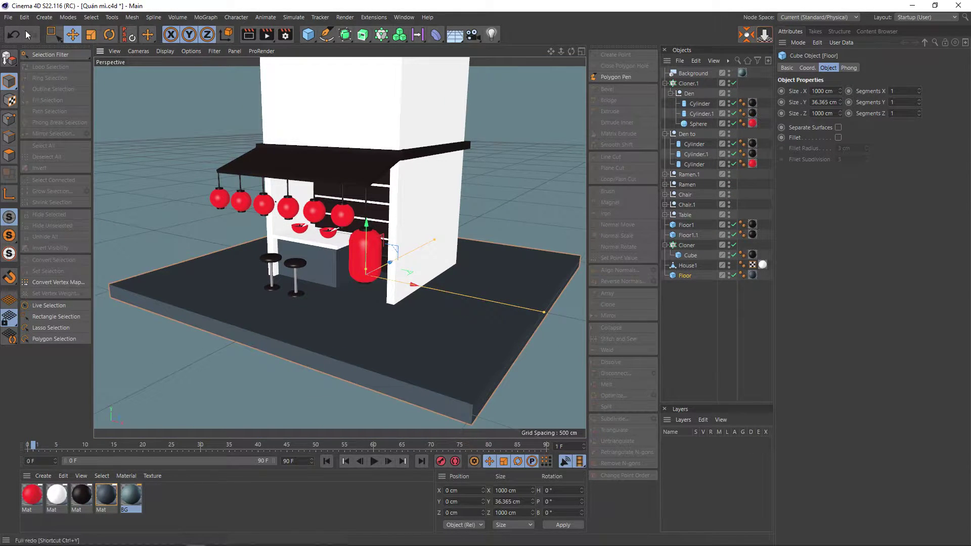
click(8, 18)
click(19, 33)
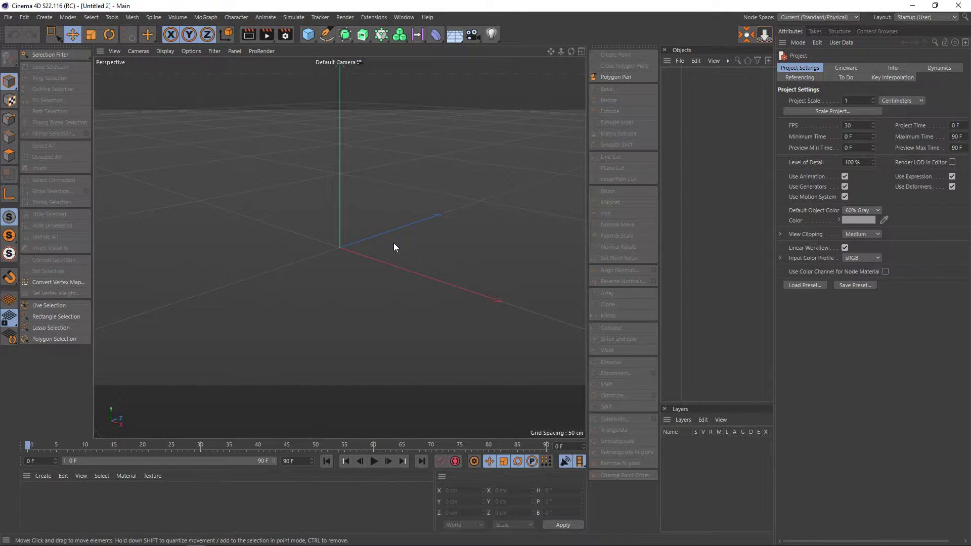
Add a cube and flatten it into a 200 x 8.56 x 129.433 cm slab
click(308, 35)
click(406, 48)
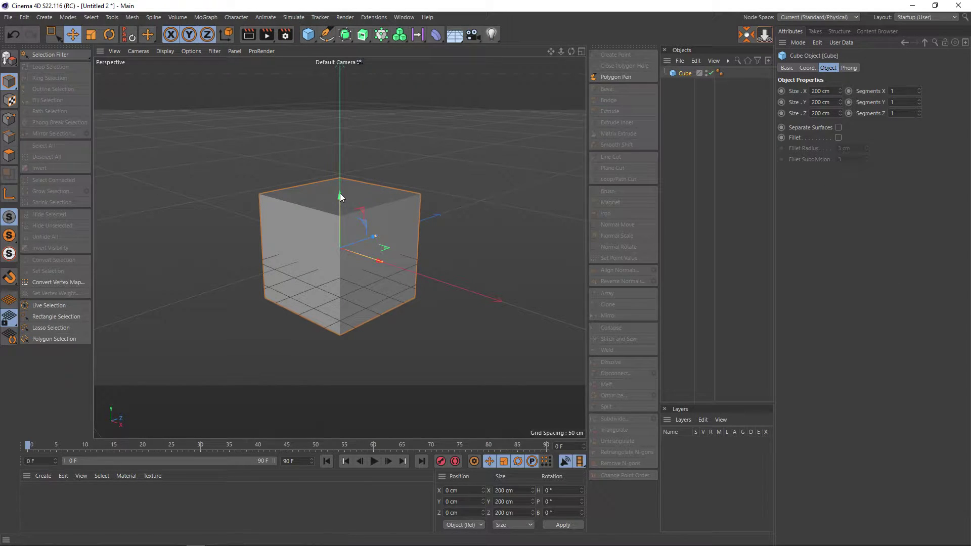
drag(340, 197, 341, 249)
alt+drag(416, 233, 414, 281)
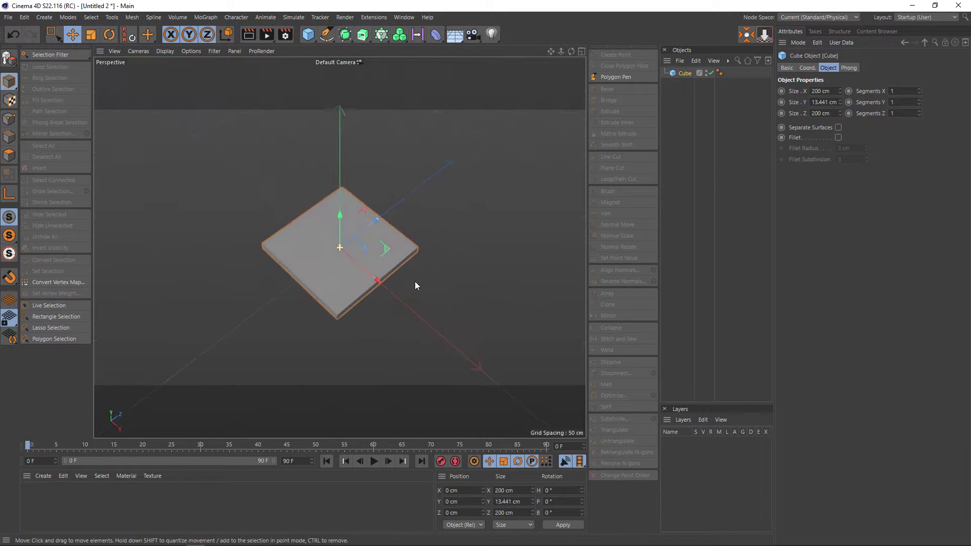
scroll(355, 216, up, 3)
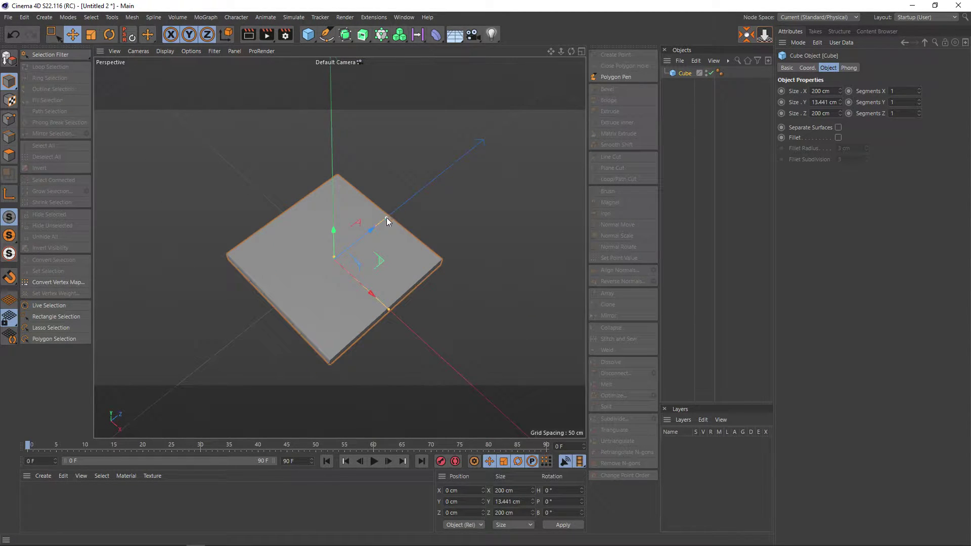
drag(386, 217, 369, 233)
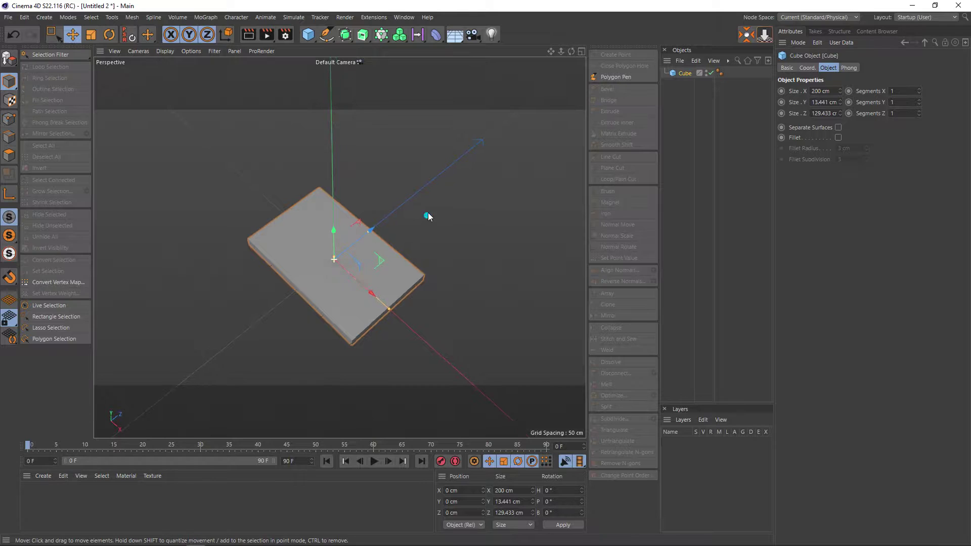
mouse_move(427, 212)
alt+mouse_down()
mouse_move(440, 180)
mouse_move(392, 184)
mouse_move(401, 235)
mouse_move(445, 238)
mouse_move(439, 211)
mouse_move(456, 153)
mouse_move(354, 237)
mouse_move(337, 261)
mouse_move(377, 229)
mouse_move(353, 282)
mouse_move(334, 258)
mouse_move(393, 233)
mouse_move(381, 250)
mouse_move(413, 178)
mouse_move(385, 252)
mouse_move(336, 258)
mouse_move(431, 168)
mouse_move(411, 226)
alt+mouse_up()
Duplicate the slab as Cube.1, shrink it to 184.215 x 111.049 cm and raise it 1.491 cm
ctrl+drag(680, 73, 681, 84)
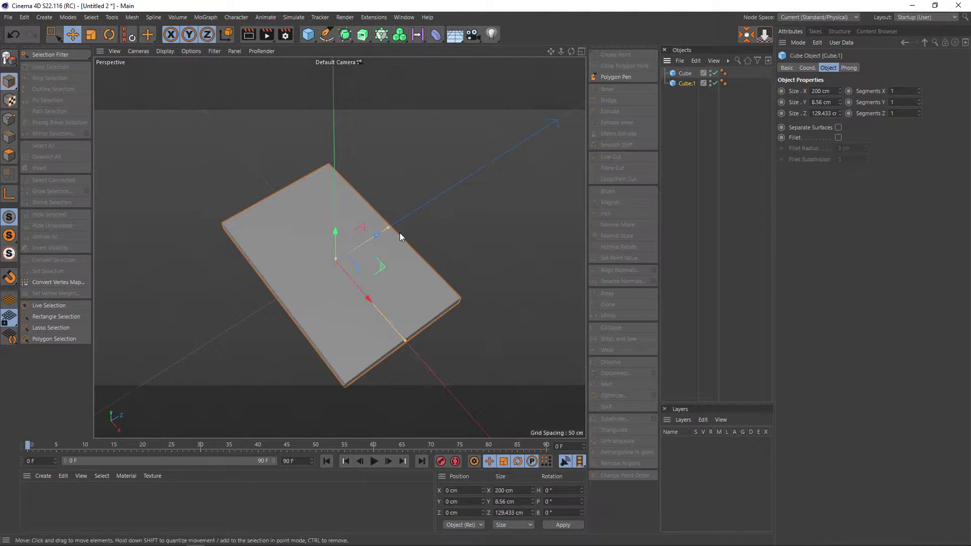
drag(388, 227, 384, 233)
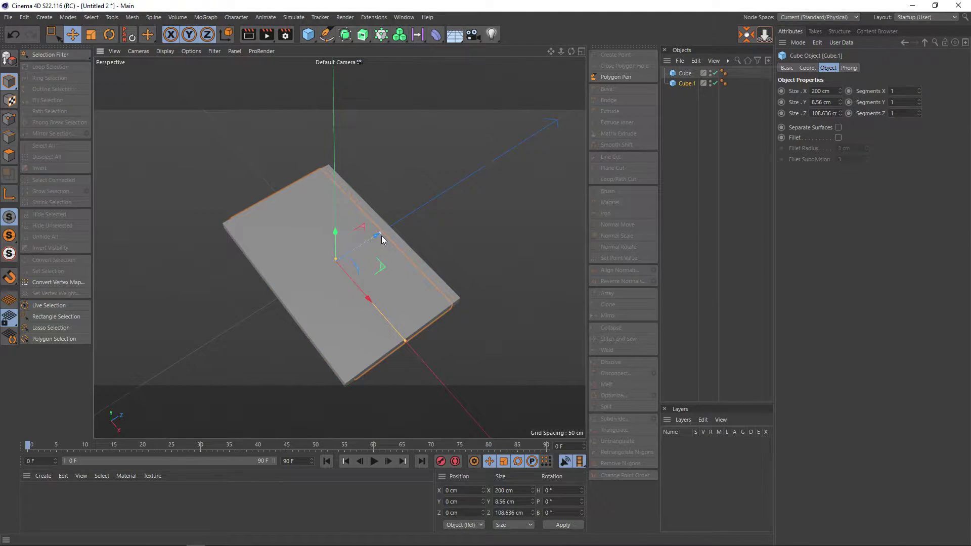
drag(404, 341, 395, 334)
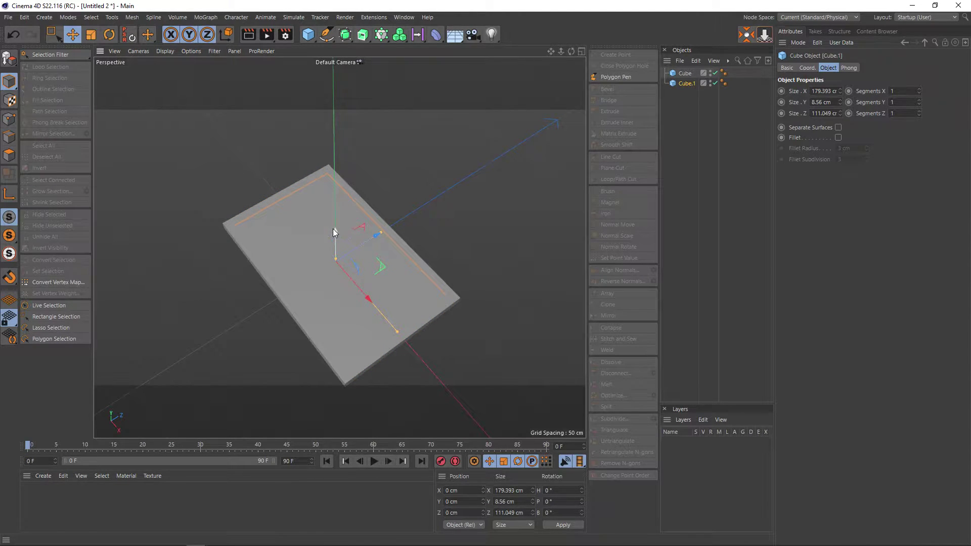
mouse_move(334, 230)
mouse_down()
mouse_move(398, 215)
mouse_move(419, 191)
mouse_up()
scroll(419, 196, up, 2)
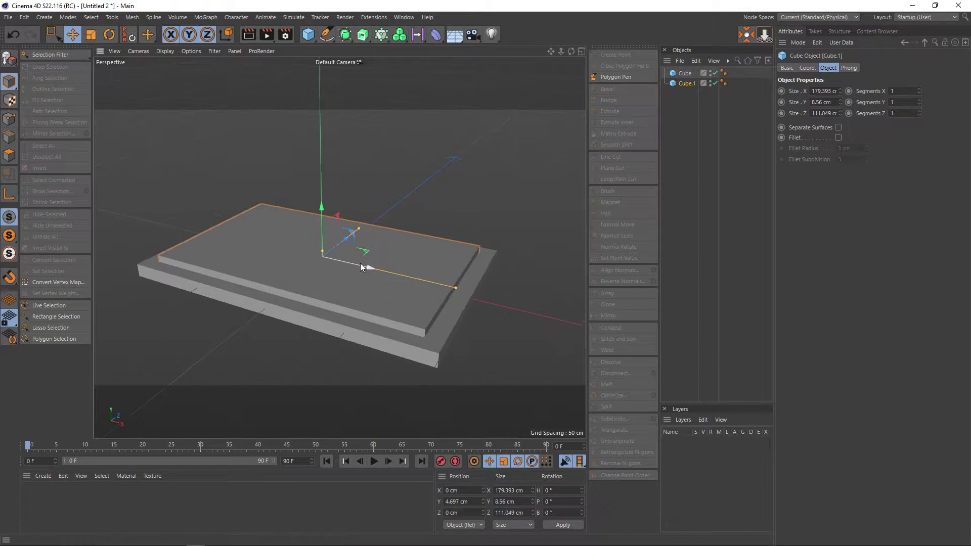
mouse_move(323, 204)
mouse_down()
mouse_move(402, 281)
mouse_move(372, 330)
mouse_up()
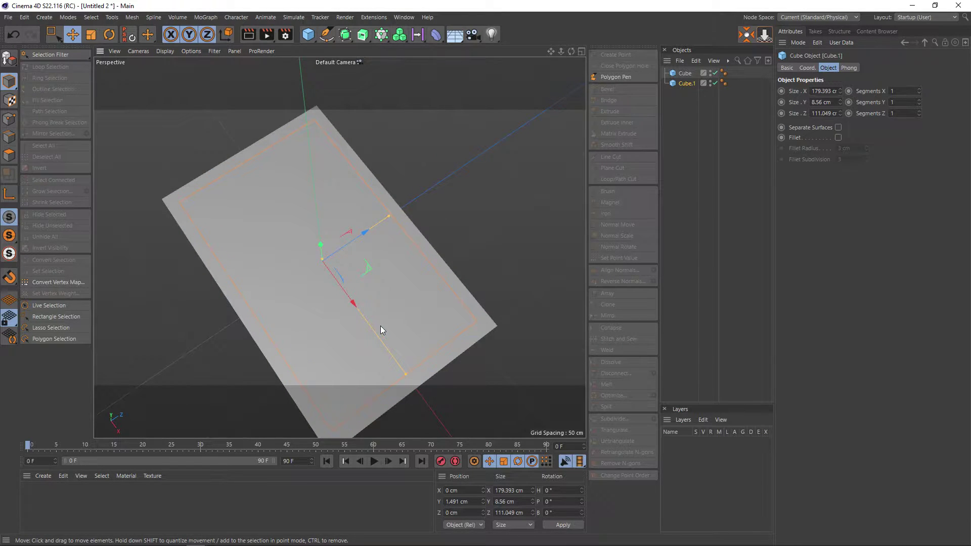
mouse_move(393, 326)
alt+mouse_down()
mouse_move(453, 277)
mouse_move(498, 318)
mouse_move(491, 294)
mouse_move(500, 272)
mouse_move(493, 304)
mouse_move(432, 303)
mouse_move(390, 327)
alt+mouse_up()
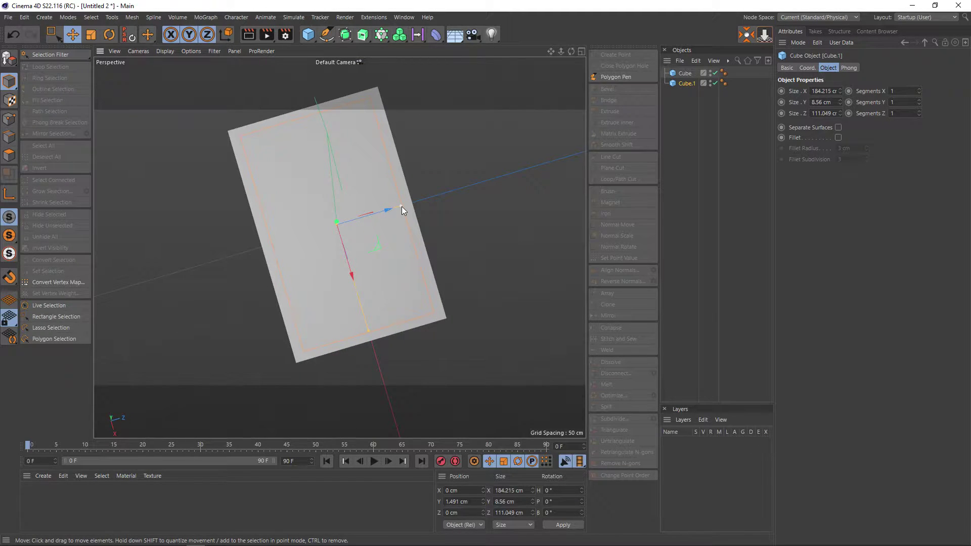
mouse_move(392, 220)
alt+mouse_down()
mouse_move(458, 235)
mouse_move(455, 196)
alt+mouse_up()
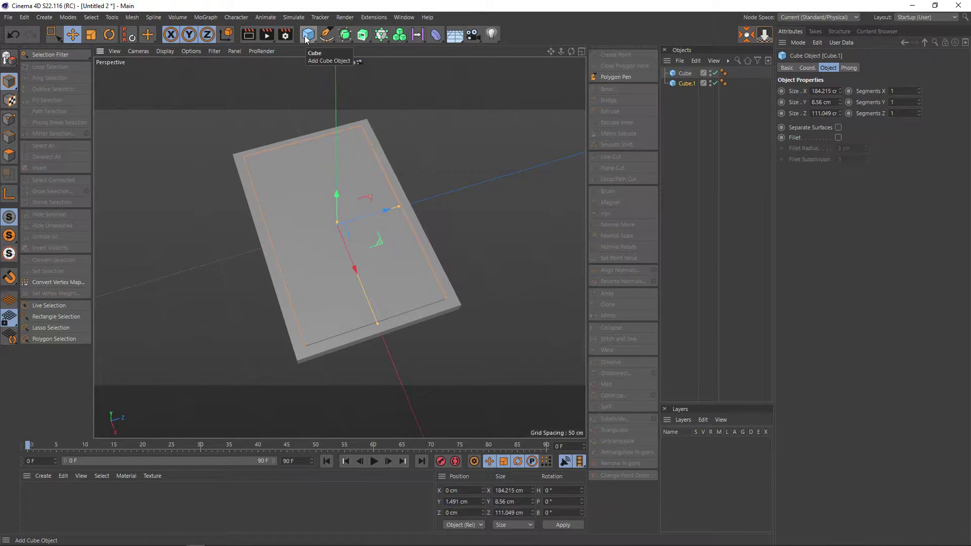
Show the Viewport attributes and turn off Safe Frames and the HUD Camera label
click(684, 73)
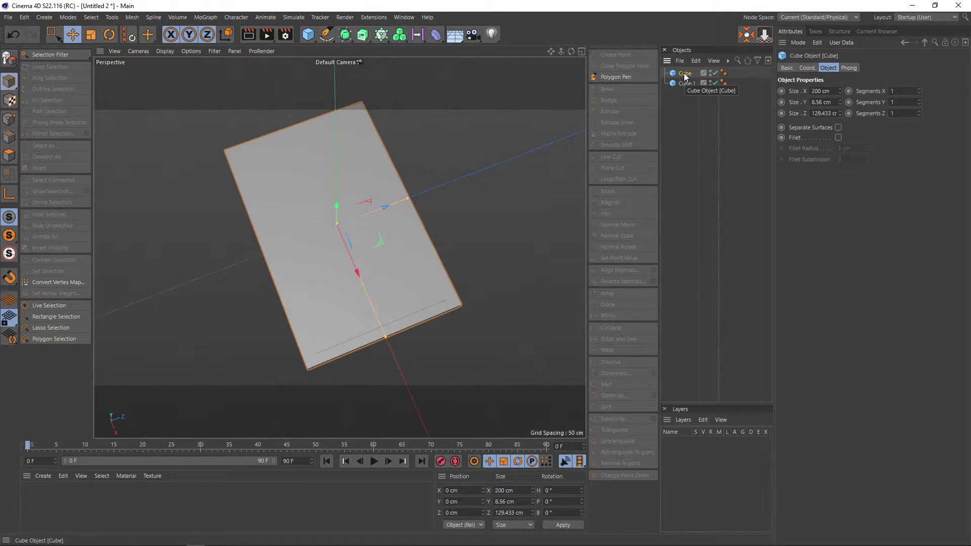
scroll(404, 243, down, 1)
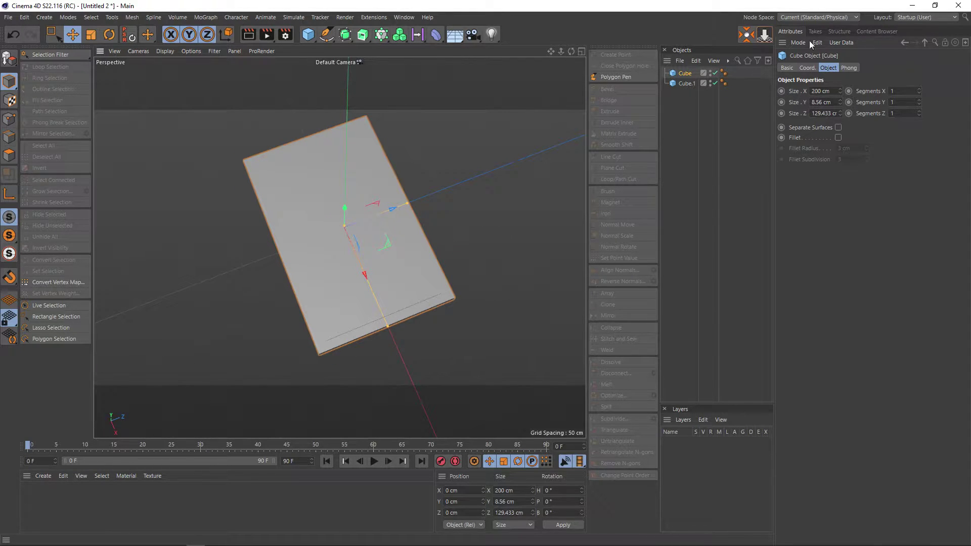
click(793, 43)
click(812, 223)
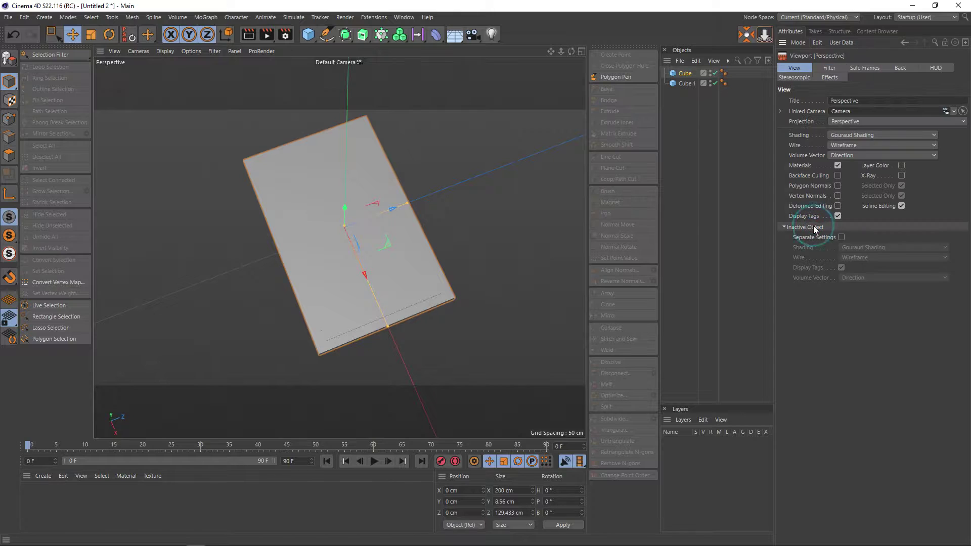
click(864, 67)
click(824, 100)
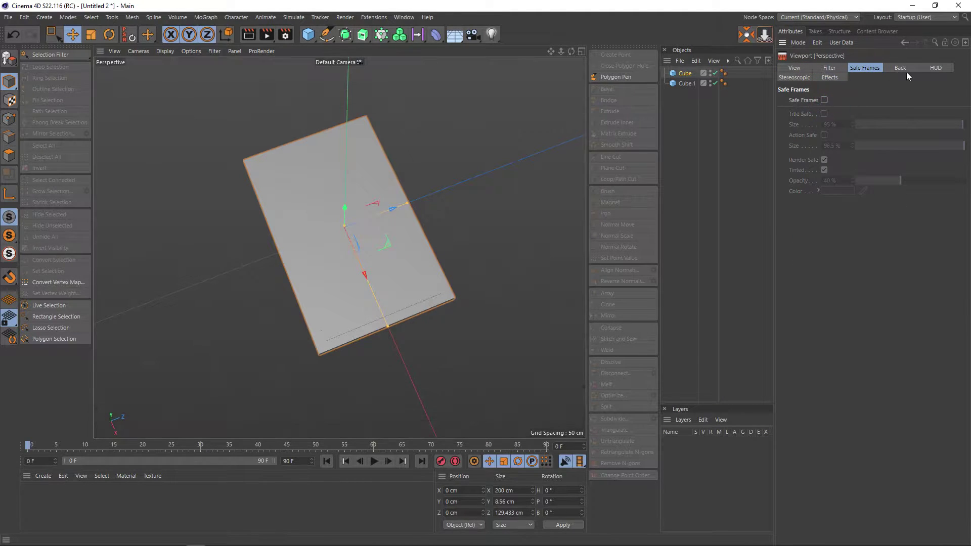
click(935, 67)
click(920, 120)
Reselect the large slab Cube to bring back its properties
click(697, 141)
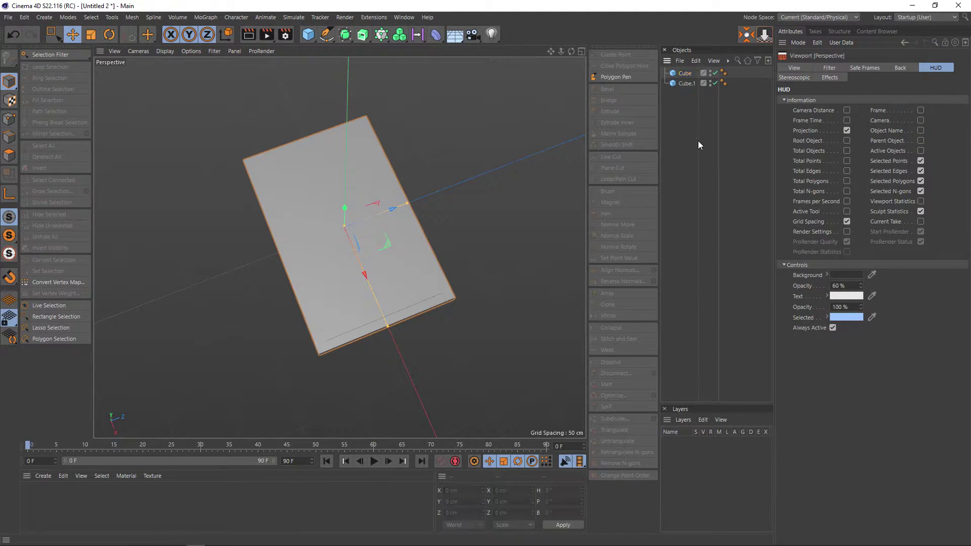
click(353, 264)
scroll(353, 265, up, 1)
scroll(353, 264, up, 1)
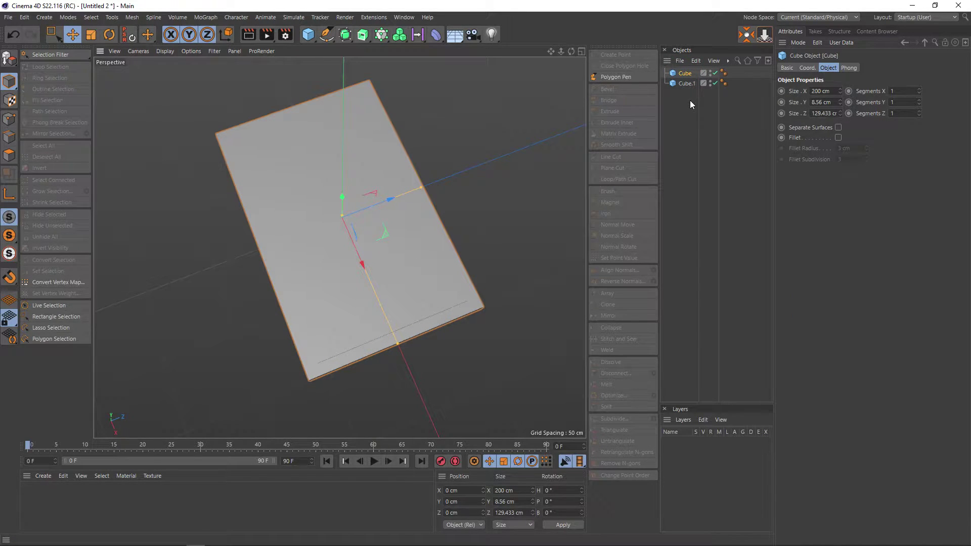
Duplicate the panel as Cube.2 and thin it to about 9.7 cm at the panel's edge
drag(687, 72, 684, 94)
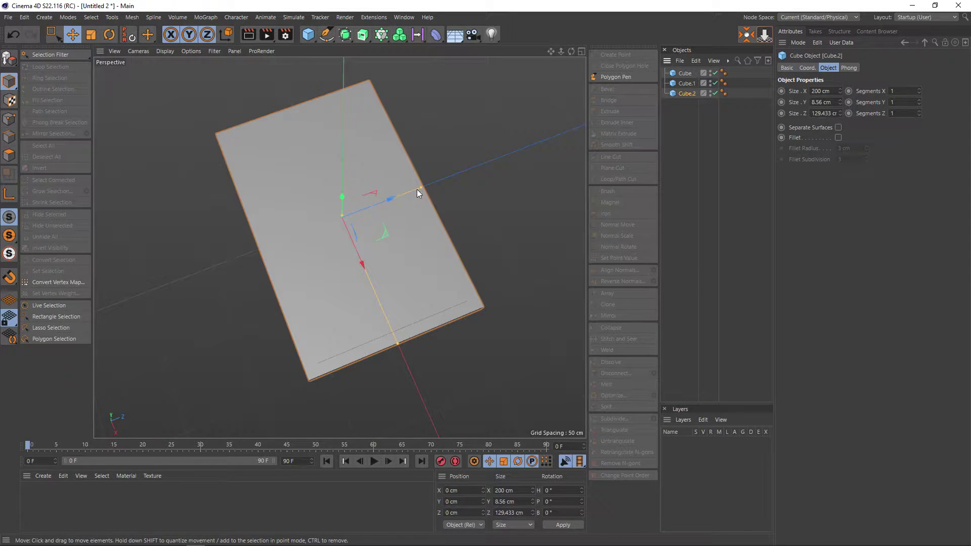
mouse_move(418, 192)
mouse_down()
mouse_move(348, 212)
mouse_move(471, 173)
mouse_up()
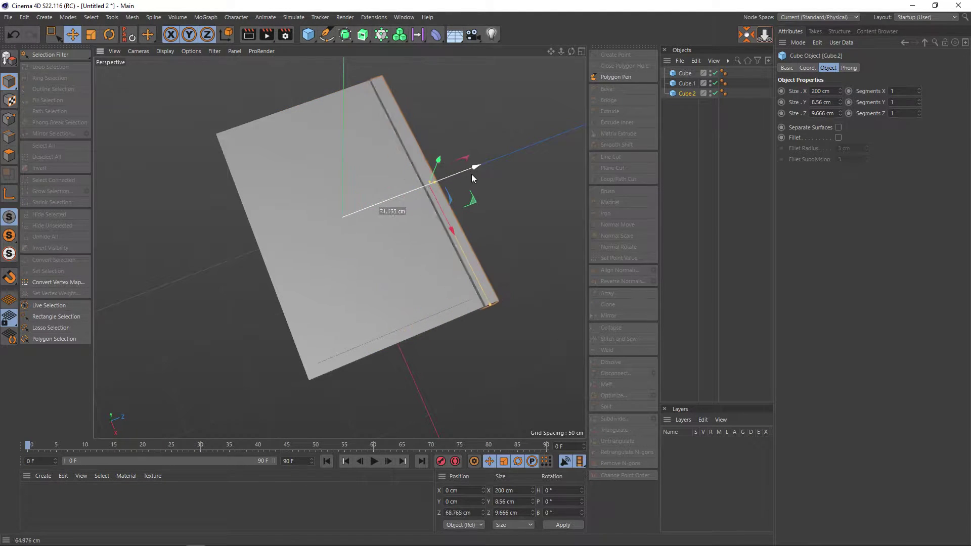
drag(471, 174, 467, 174)
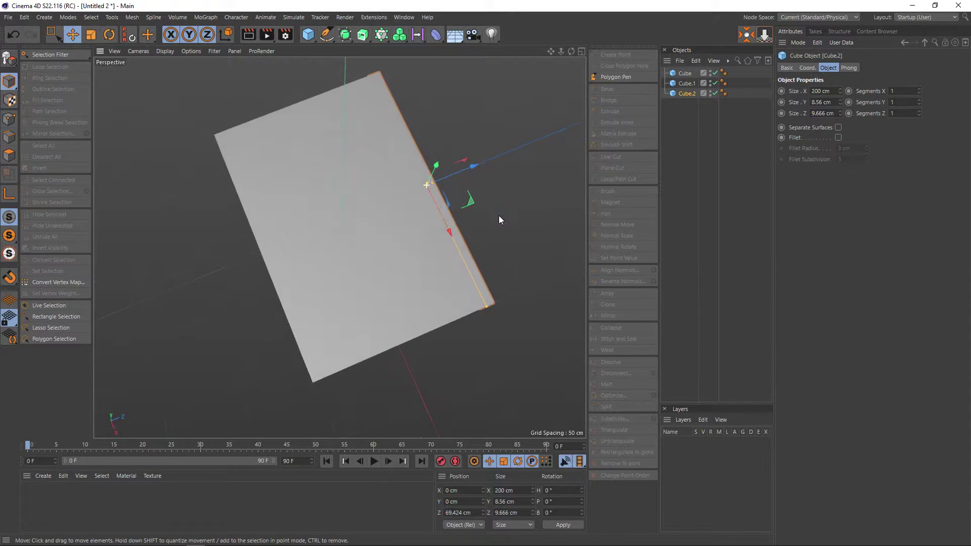
alt+drag(501, 249, 446, 227)
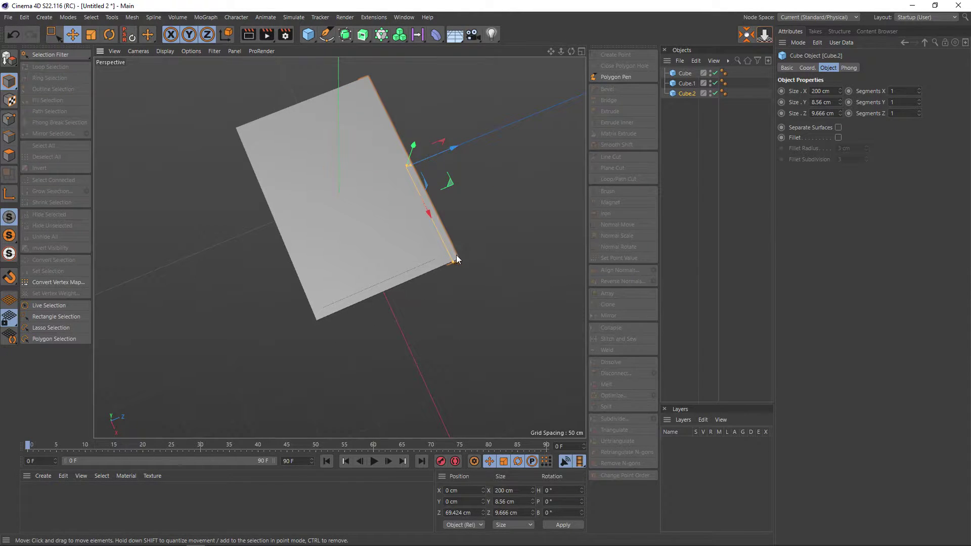
mouse_move(453, 261)
mouse_down()
mouse_move(509, 346)
mouse_move(501, 309)
mouse_move(453, 270)
mouse_up()
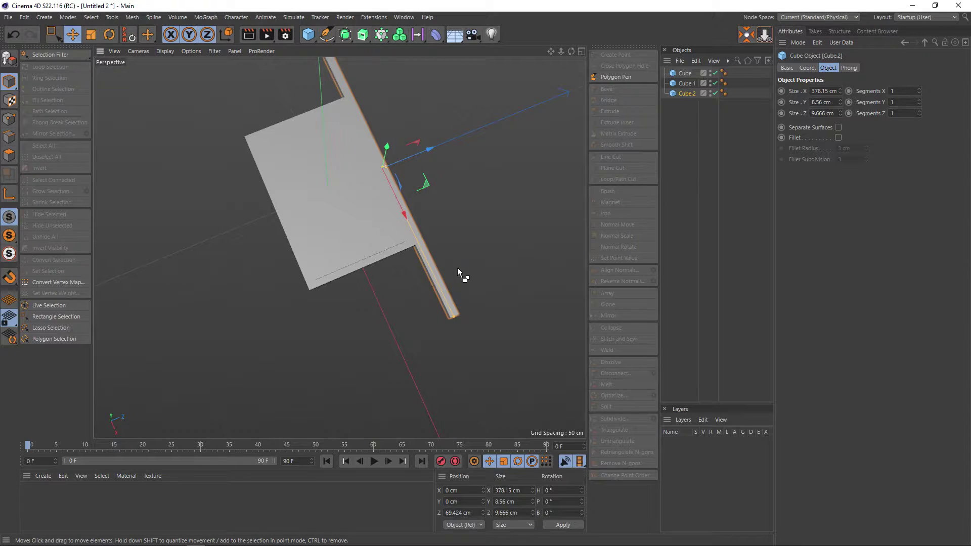
key(ctrl+z)
Lengthen the bar to about 364 cm and slide it along X past the panel
mouse_move(456, 272)
alt+mouse_down()
mouse_move(430, 215)
mouse_move(451, 243)
alt+mouse_up()
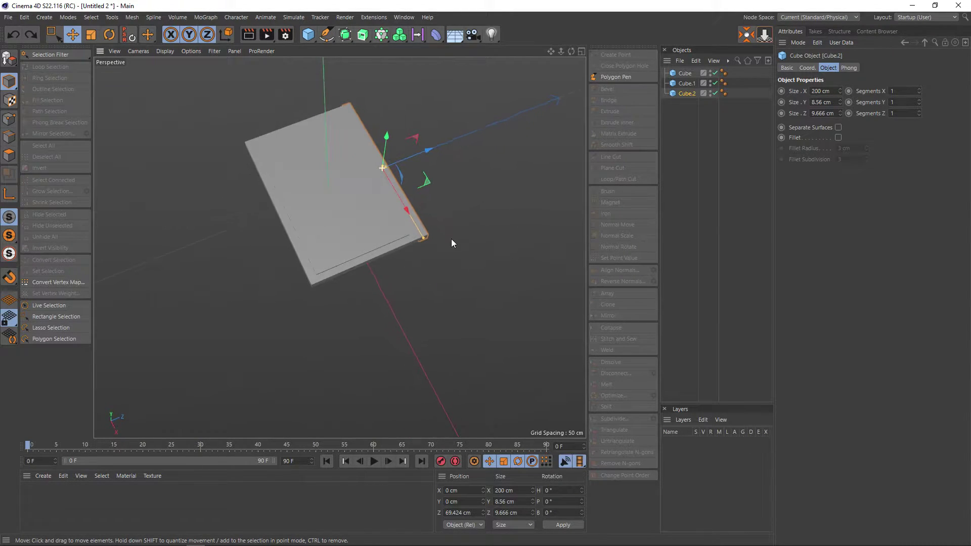
scroll(433, 236, up, 3)
scroll(430, 230, up, 3)
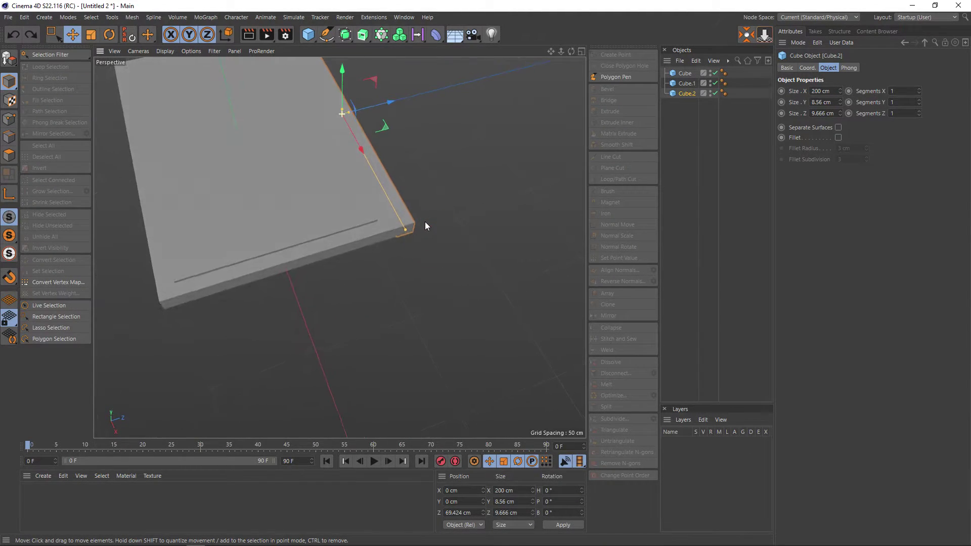
scroll(427, 232, down, 3)
scroll(417, 251, down, 2)
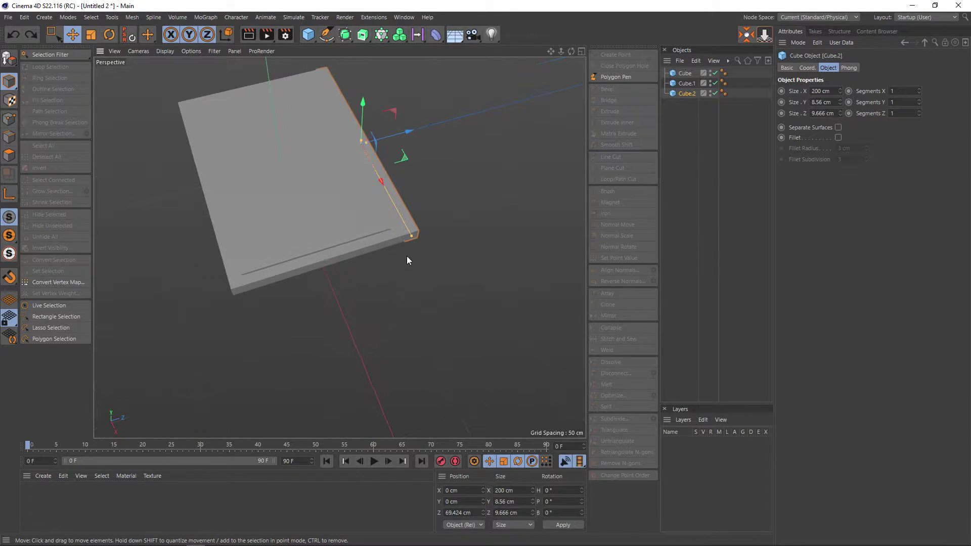
mouse_move(406, 256)
alt+mouse_down()
mouse_move(395, 267)
mouse_move(428, 296)
mouse_move(431, 286)
alt+mouse_up()
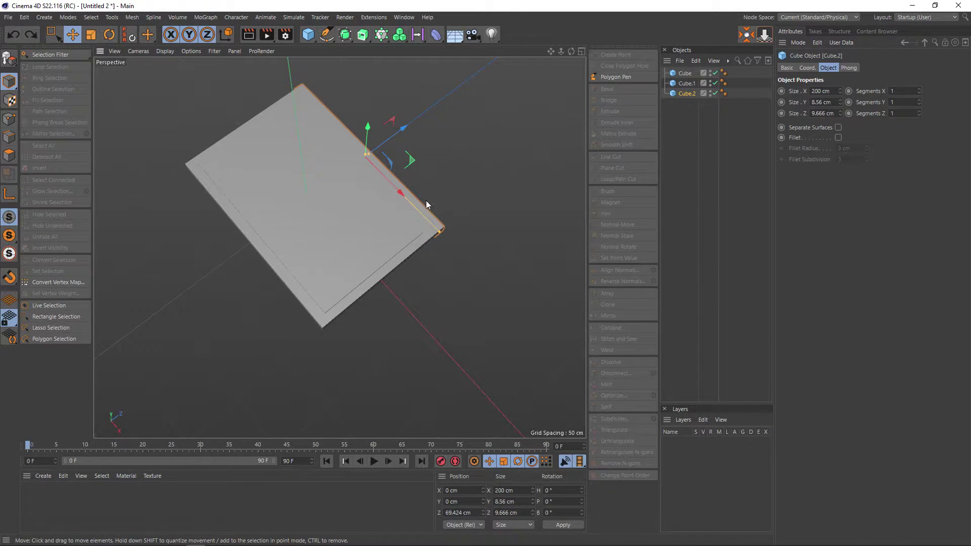
mouse_move(440, 231)
mouse_down()
mouse_move(501, 309)
mouse_move(461, 261)
mouse_up()
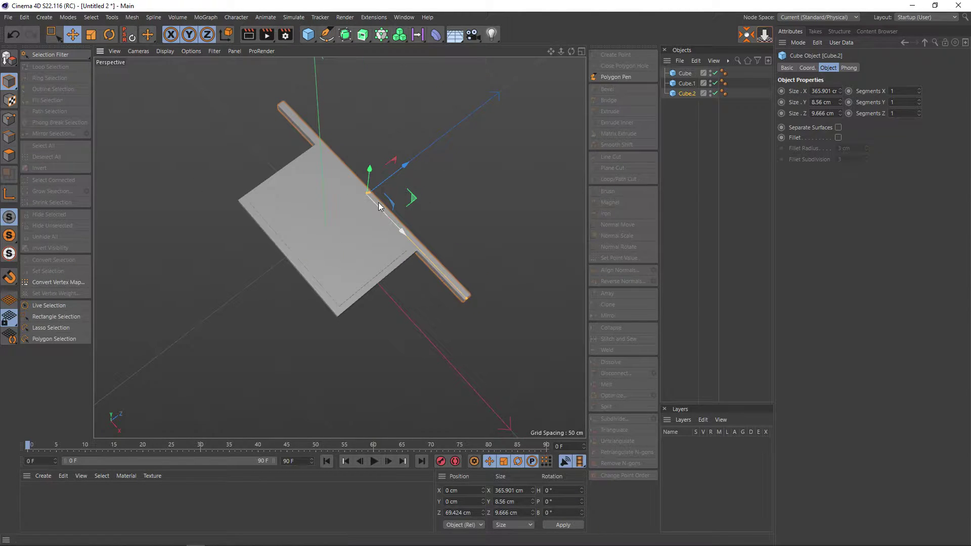
drag(392, 226, 439, 268)
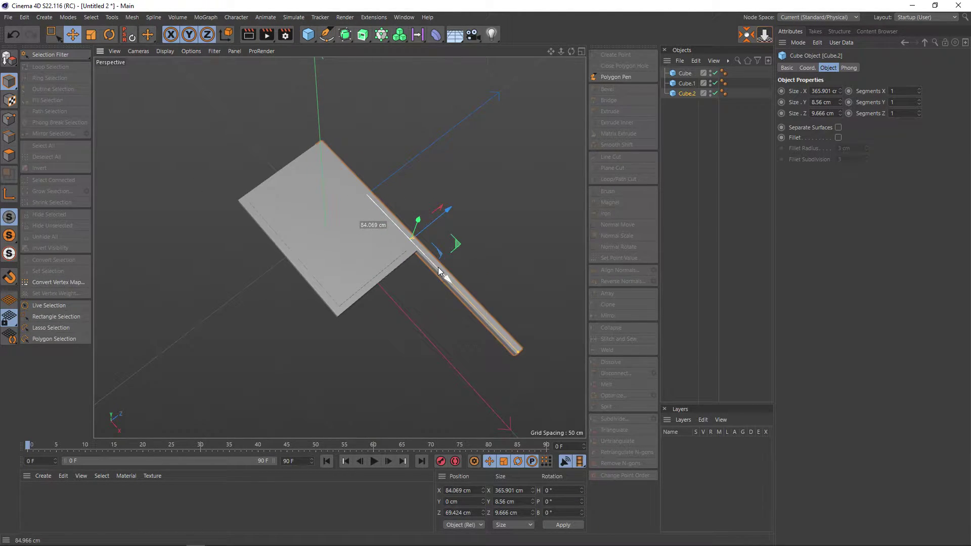
Switch to the 2Story_Ramen_Restaurant scene to study its sign board for reference
key(v)
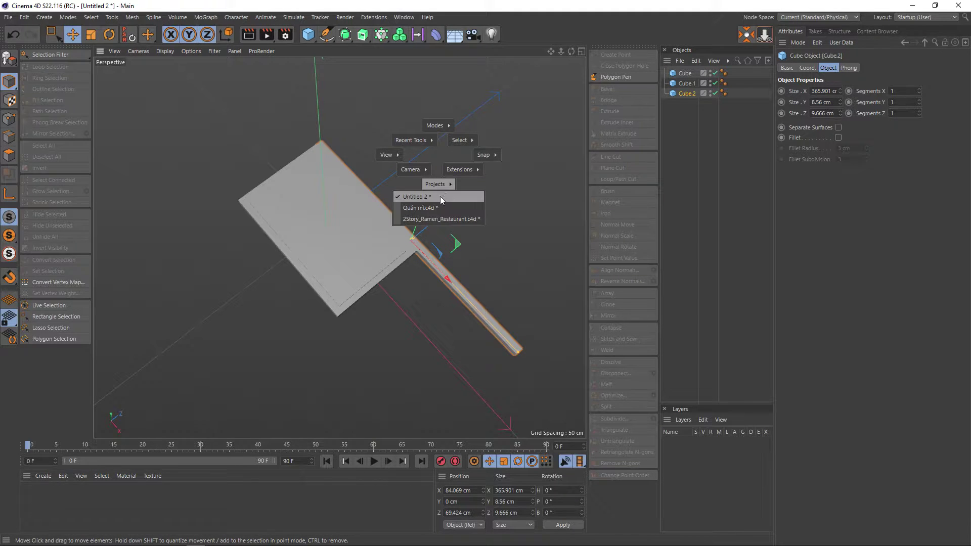
click(430, 219)
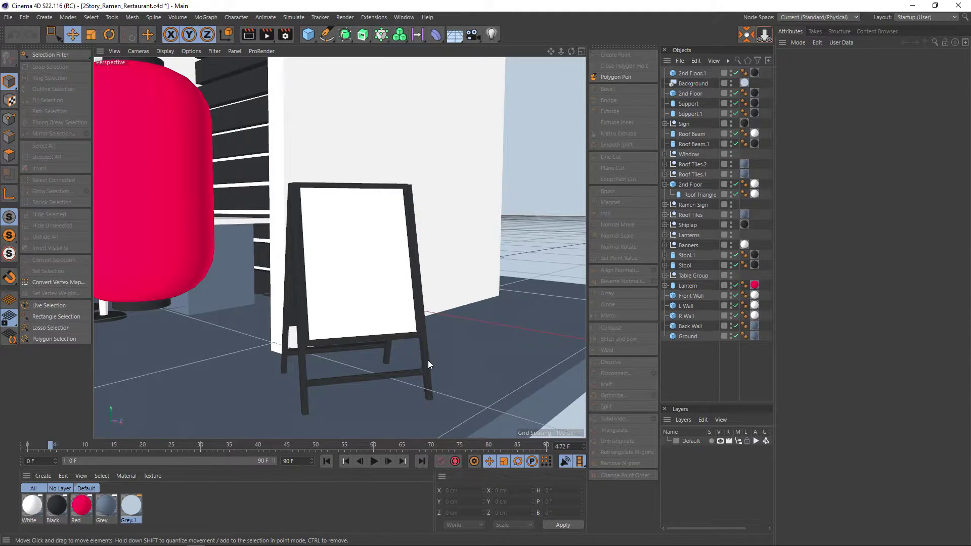
scroll(427, 362, up, 2)
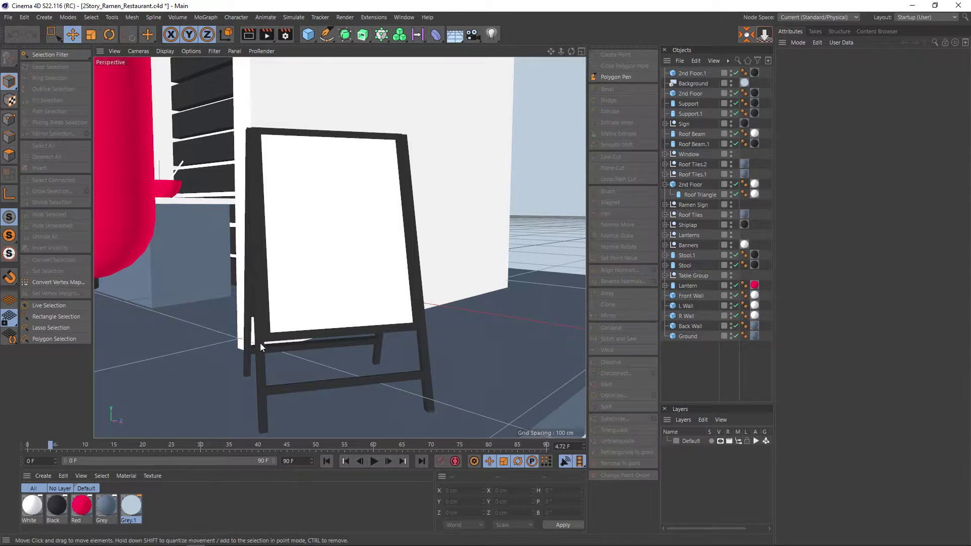
mouse_move(414, 317)
alt+mouse_down()
mouse_move(458, 351)
mouse_move(506, 305)
alt+mouse_up()
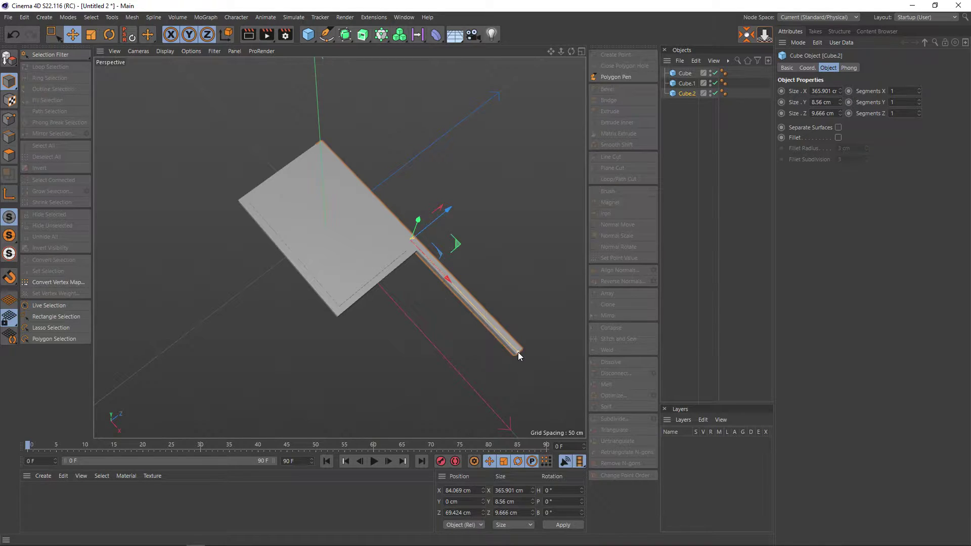
Shorten the bar to about 309 cm and shift it roughly 53 cm along X
drag(518, 352, 489, 336)
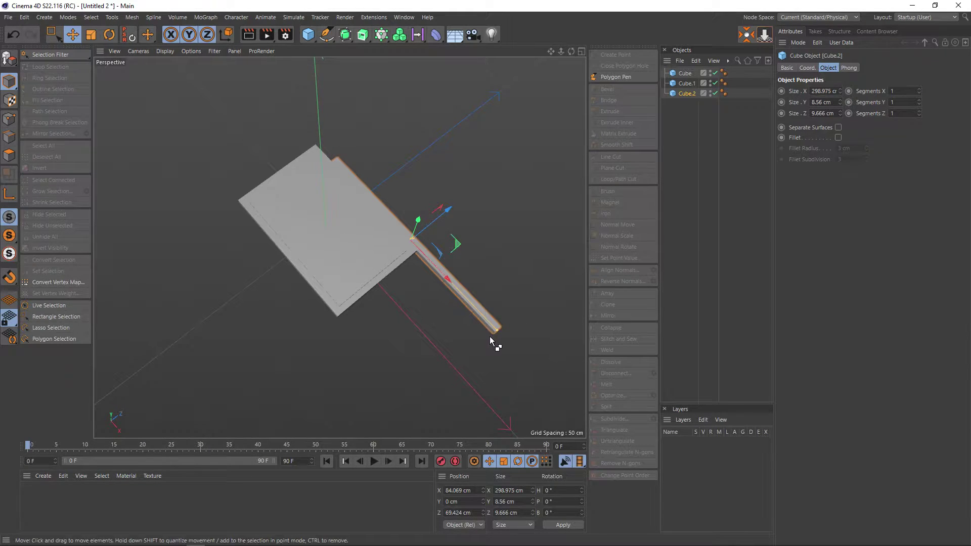
key(ctrl+z)
key(ctrl+z)
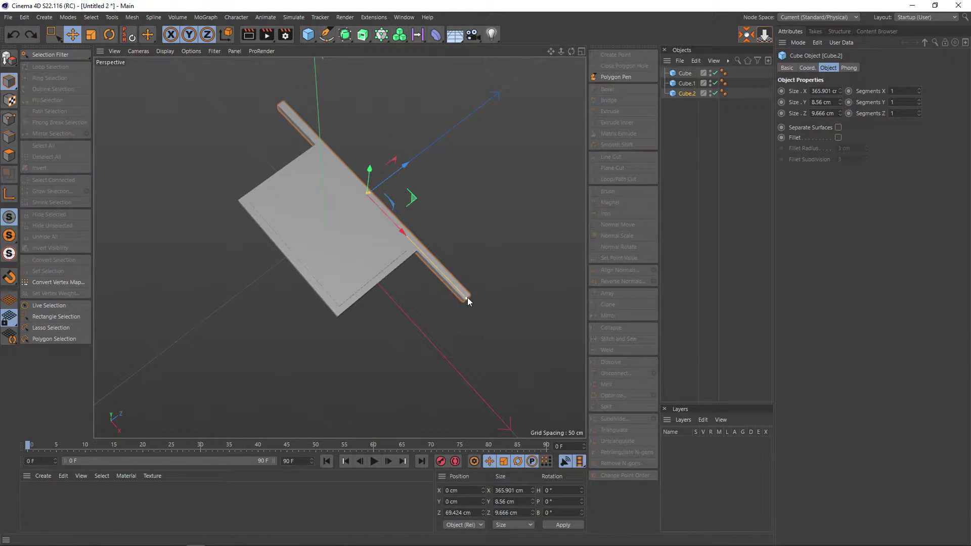
drag(466, 297, 446, 284)
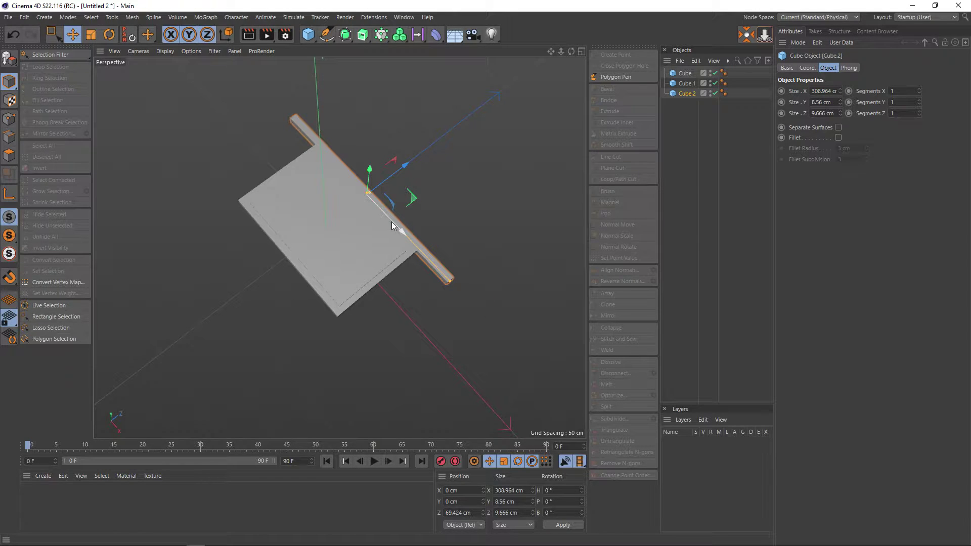
drag(391, 222, 424, 246)
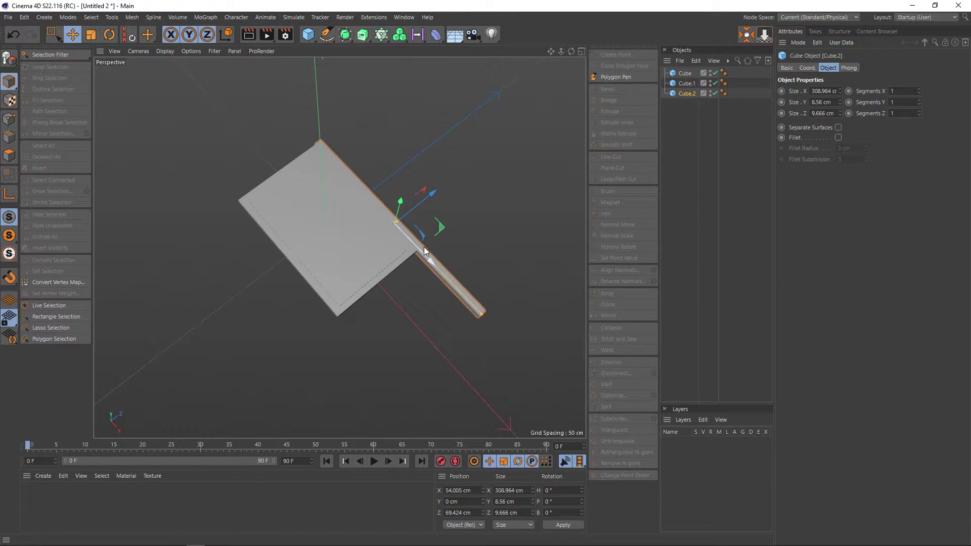
middle_click(423, 247)
scroll(450, 137, up, 2)
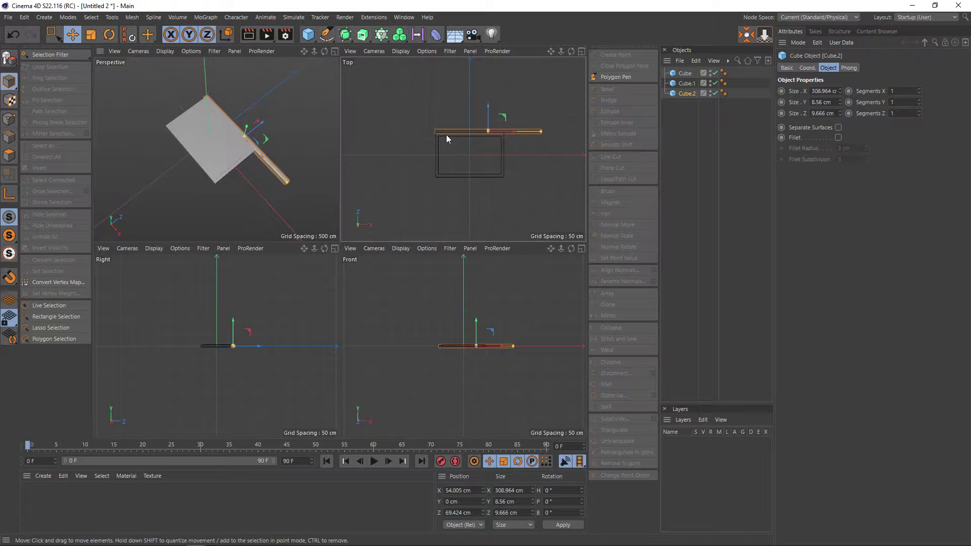
scroll(446, 135, up, 3)
scroll(445, 136, down, 2)
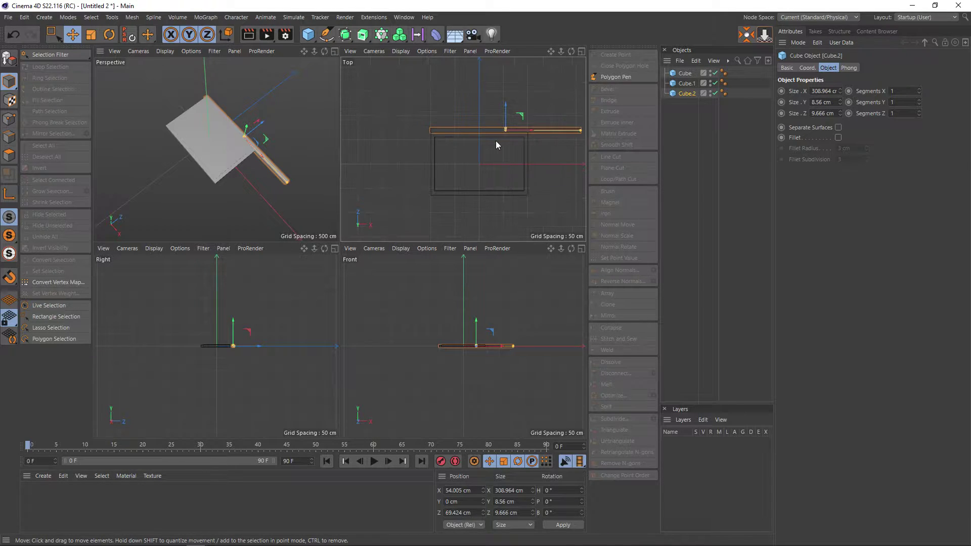
scroll(495, 140, down, 2)
middle_click(219, 171)
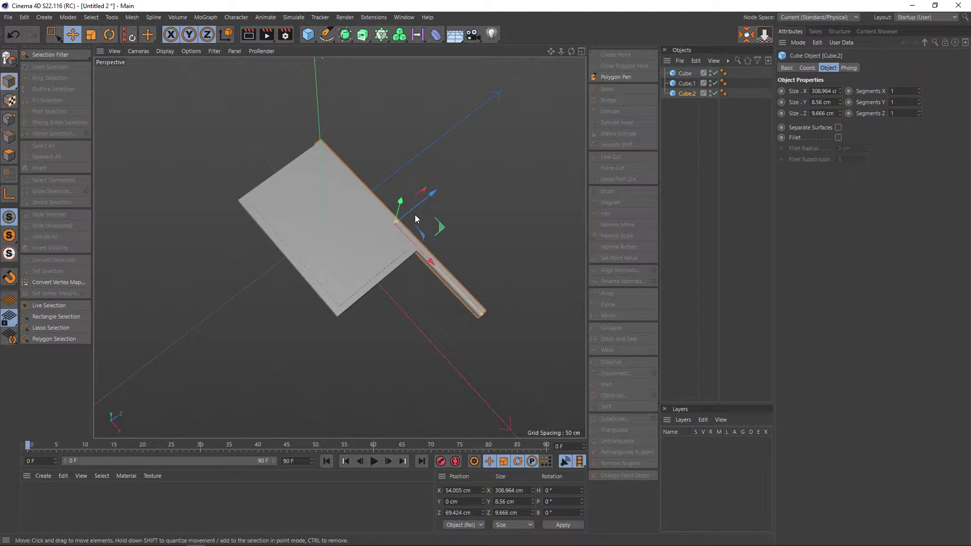
drag(423, 251, 425, 254)
alt+drag(470, 289, 449, 275)
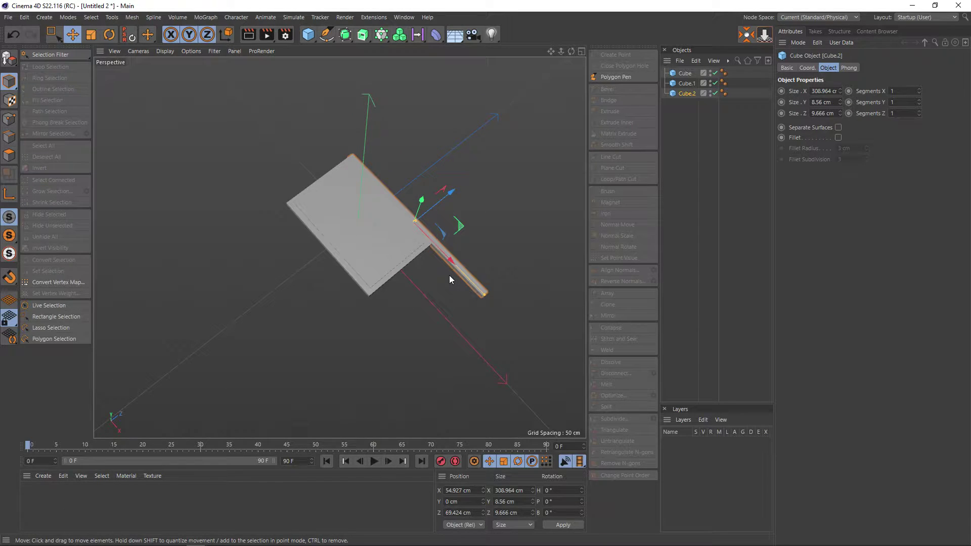
Drag a copy of the bar, Cube.3, to the panel's far side, checking alignment in Top view
ctrl+drag(452, 191, 390, 235)
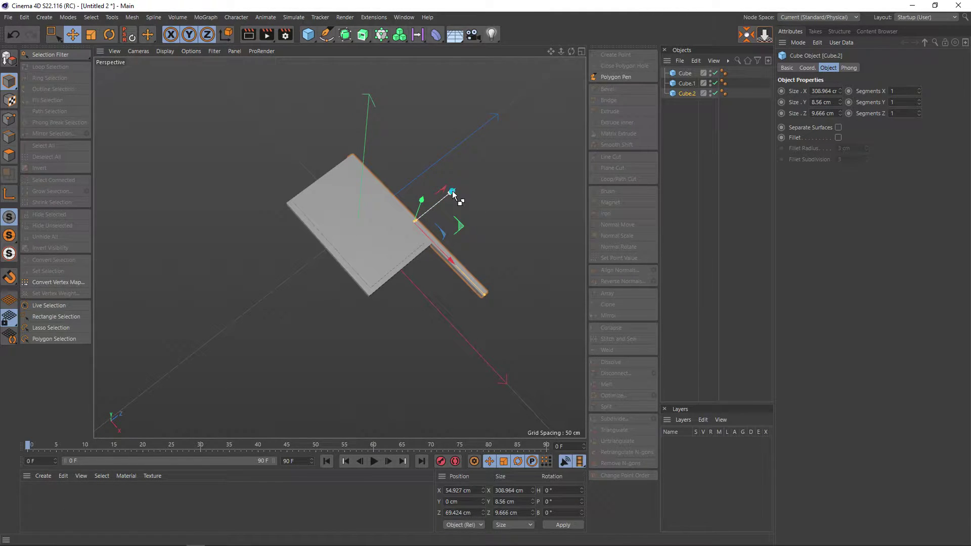
ctrl+drag(390, 235, 388, 251)
middle_click(388, 251)
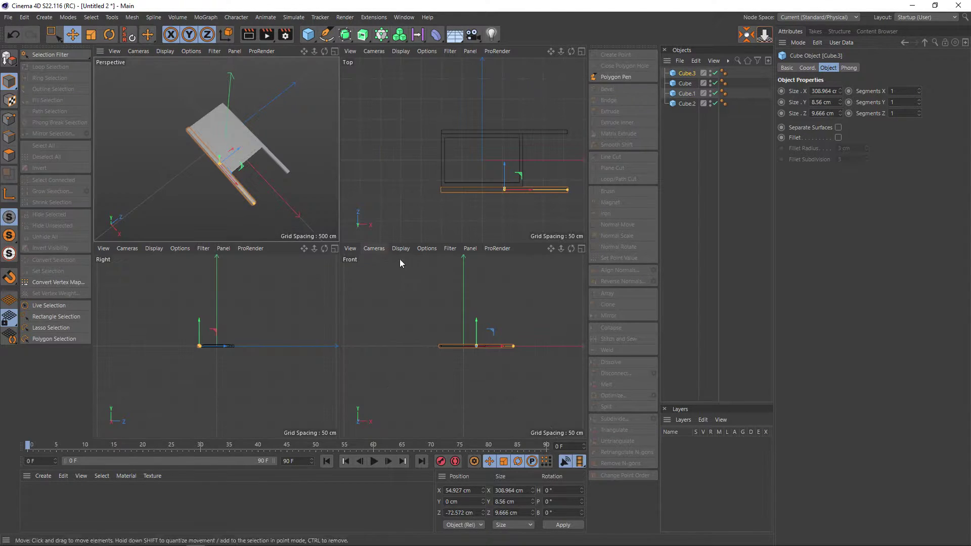
middle_click(509, 181)
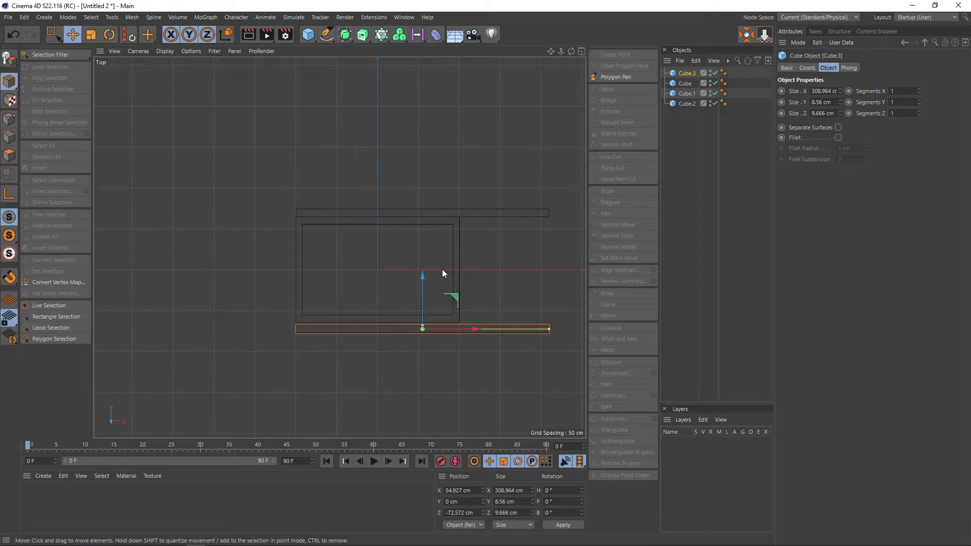
drag(420, 277, 422, 275)
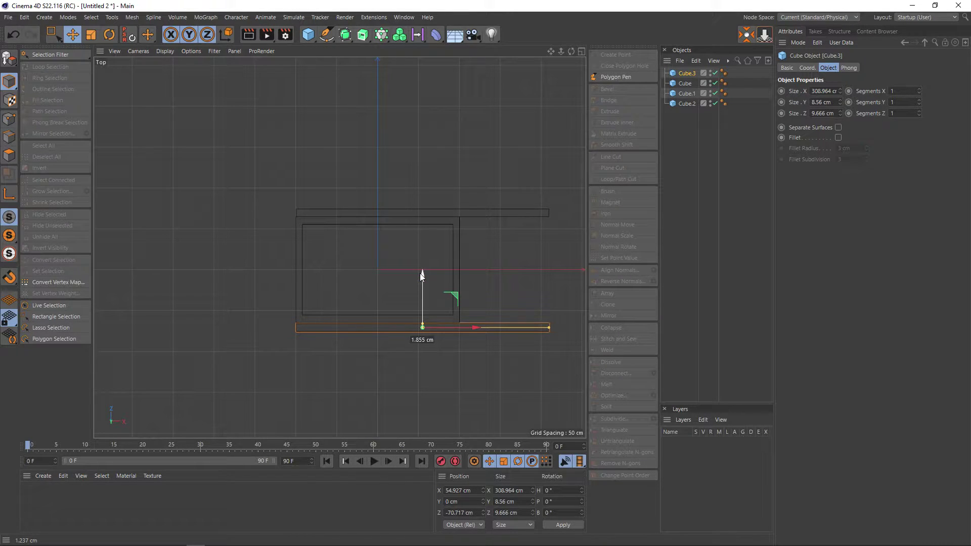
Set Cube.2's Position Z to 70 cm and Cube.3's to -70 cm
click(470, 211)
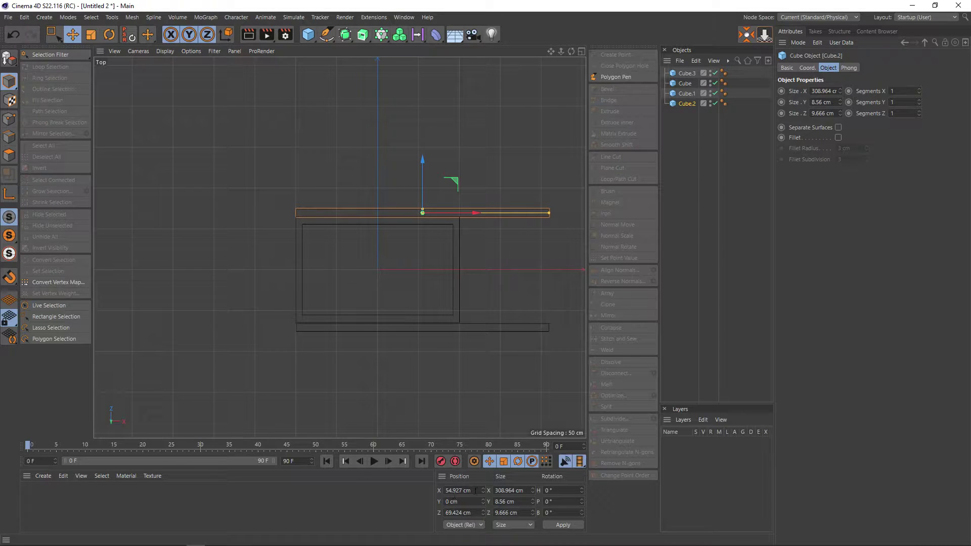
click(472, 328)
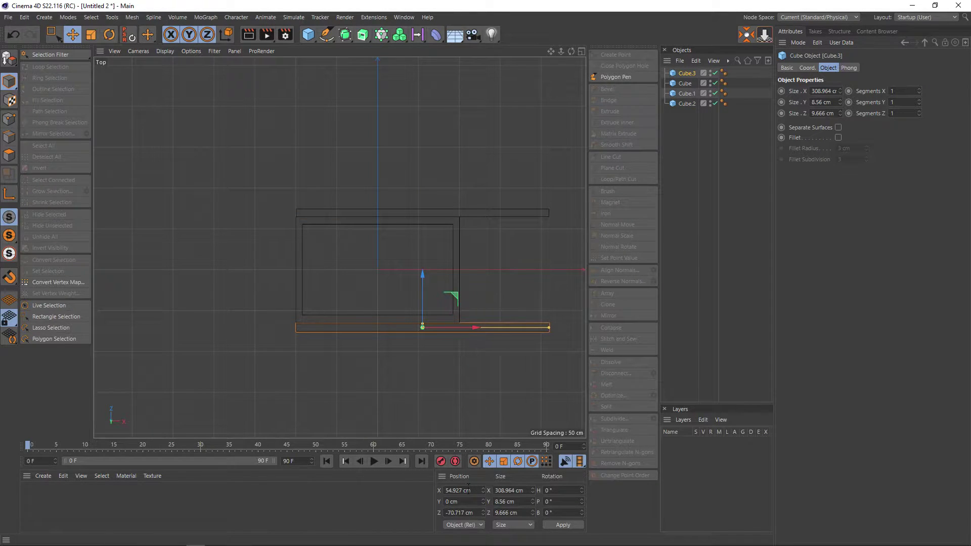
click(480, 213)
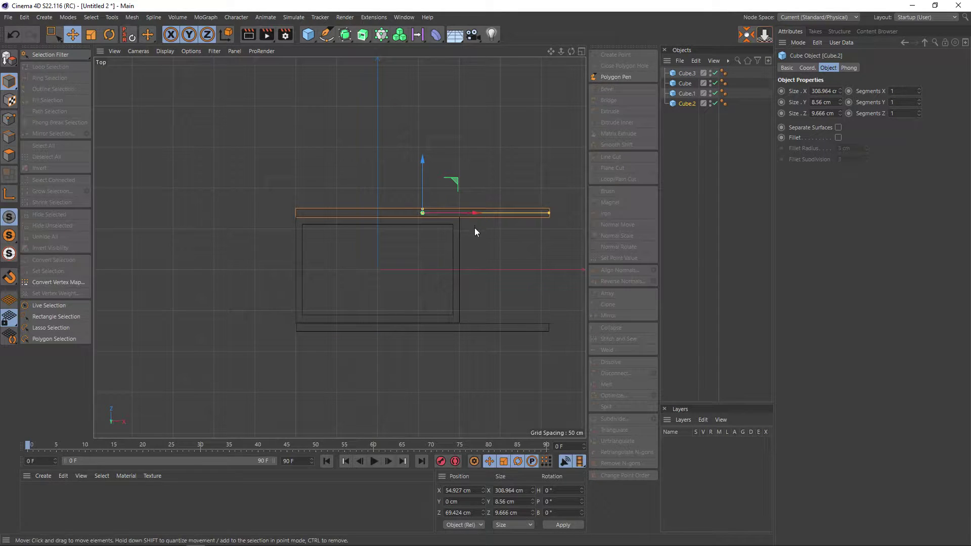
double_click(474, 511)
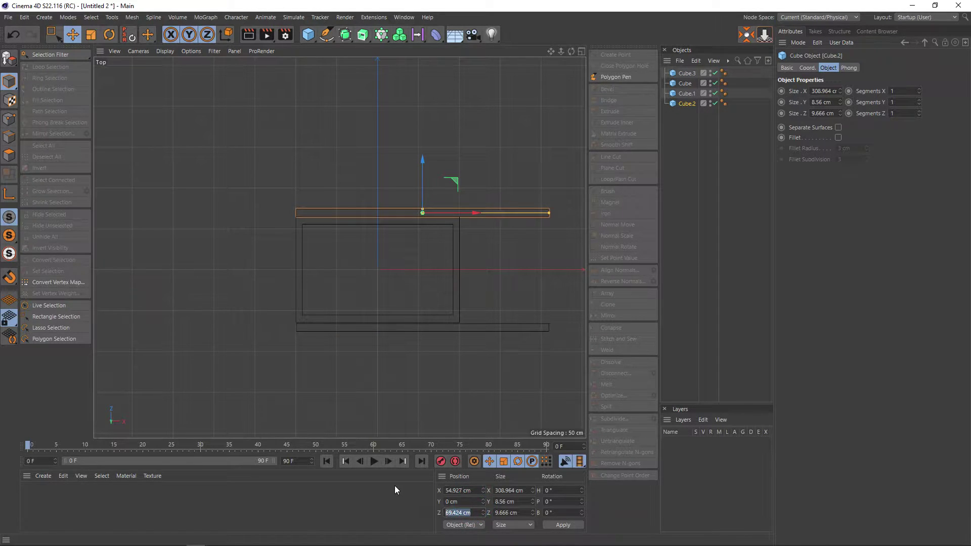
text(70)
key(Return)
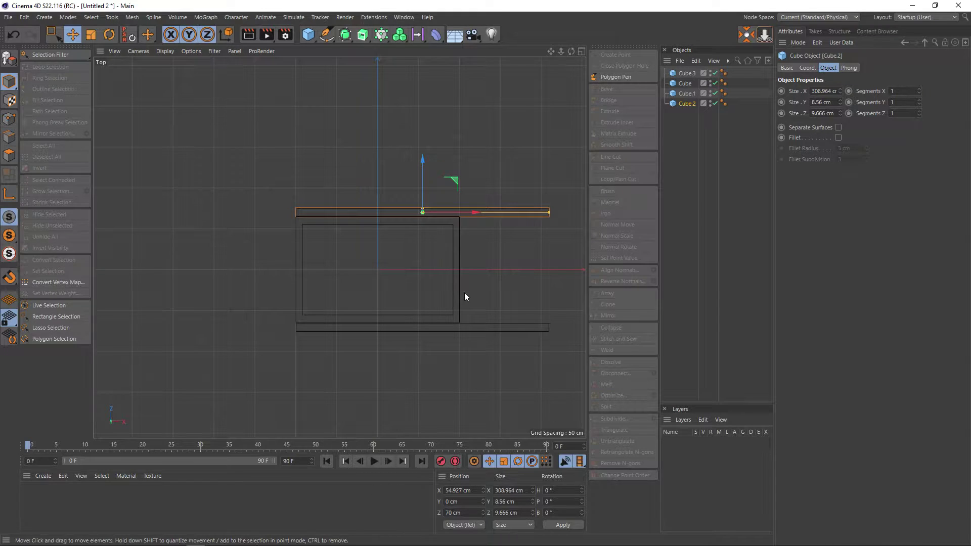
click(467, 330)
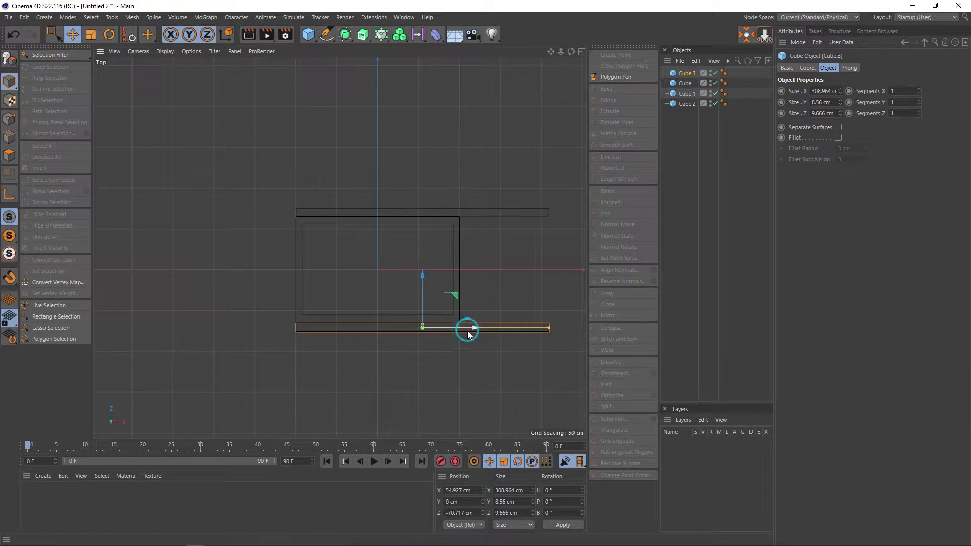
double_click(463, 512)
text(-70)
key(Return)
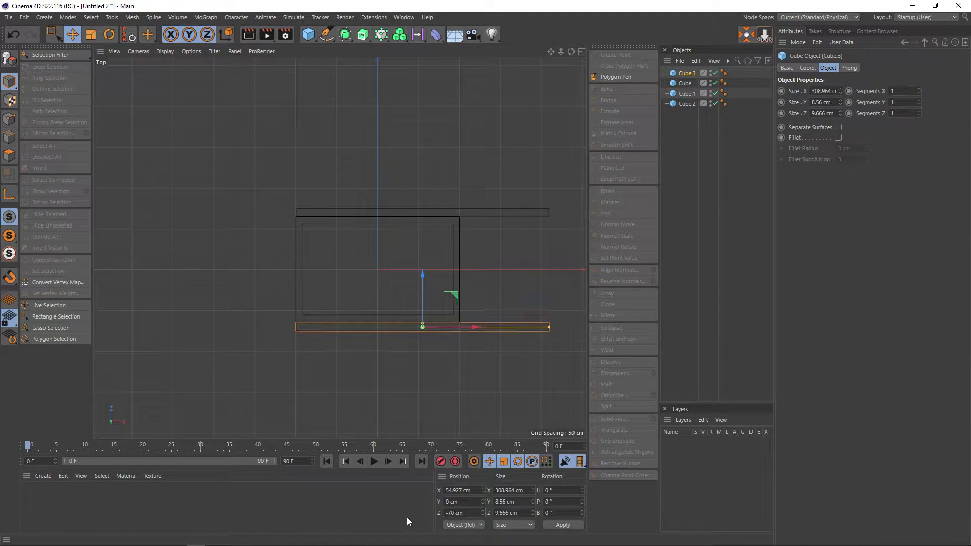
Maximize the Perspective view and zoom in on the easel from the front
middle_click(490, 269)
middle_click(307, 190)
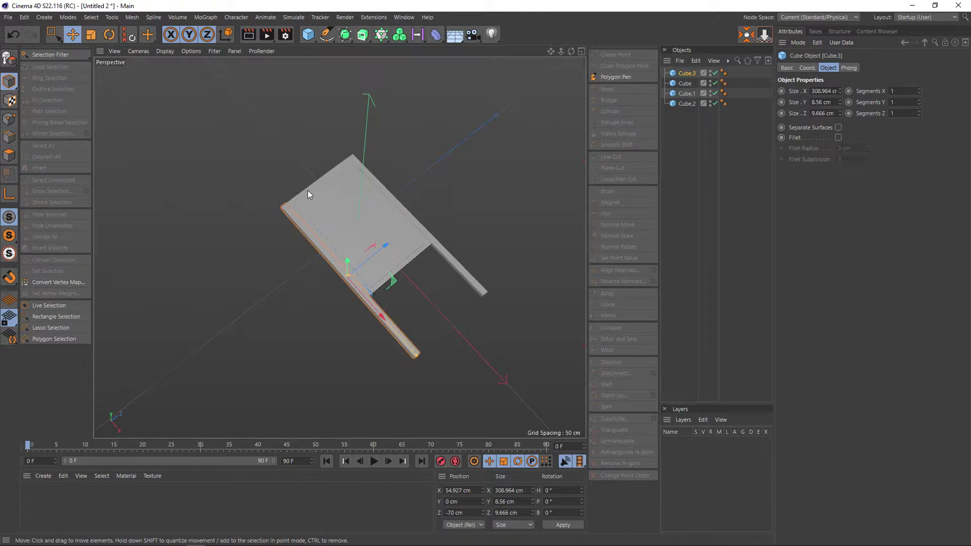
mouse_move(406, 260)
alt+mouse_down()
mouse_move(425, 296)
mouse_move(431, 272)
mouse_move(358, 304)
alt+mouse_up()
scroll(359, 304, up, 1)
scroll(385, 304, up, 2)
scroll(390, 299, up, 2)
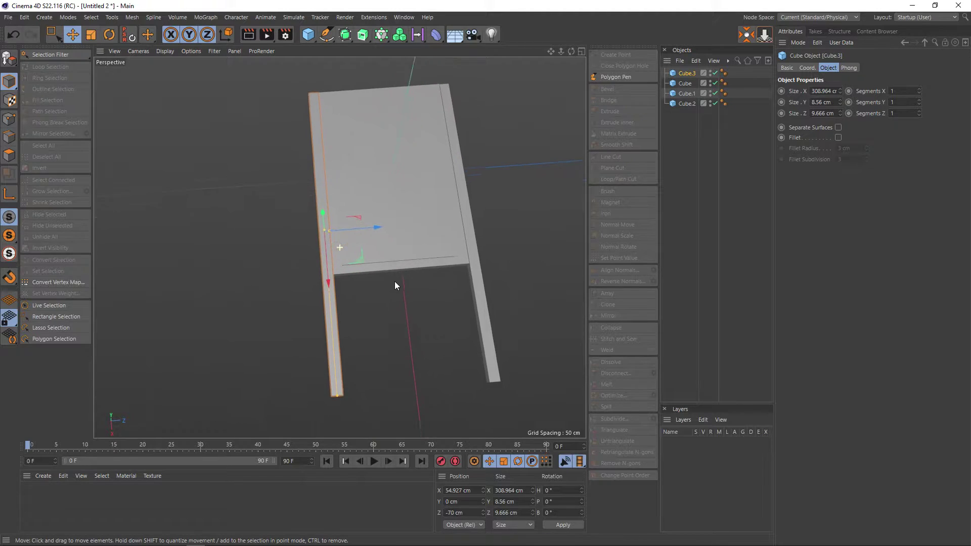
scroll(394, 281, up, 1)
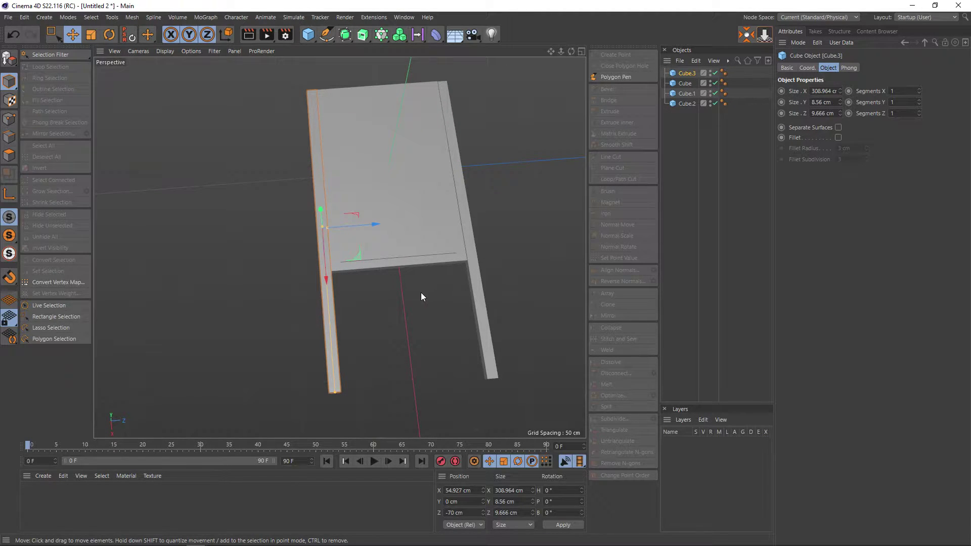
Duplicate the outer board slab as Cube.4 and narrow it into a roughly 9 cm crossbar
click(392, 215)
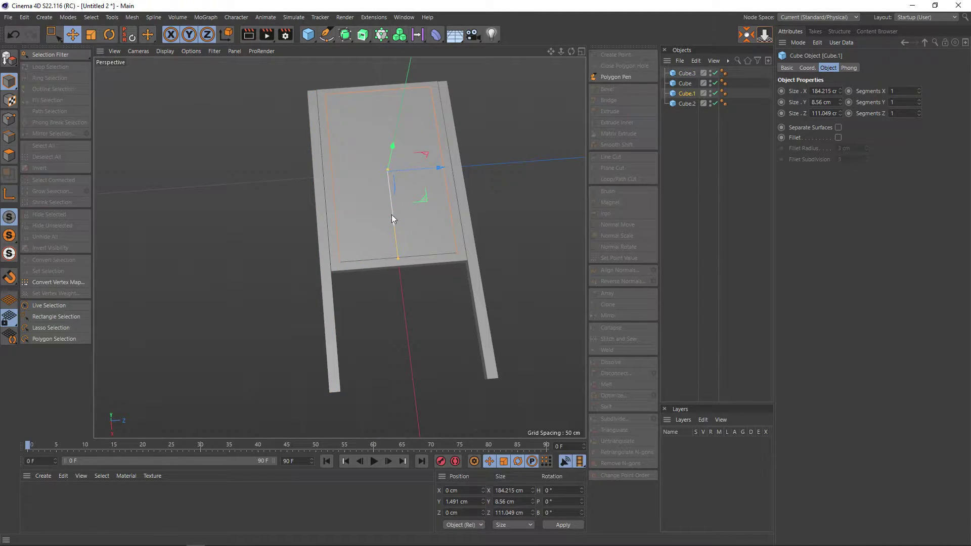
click(420, 261)
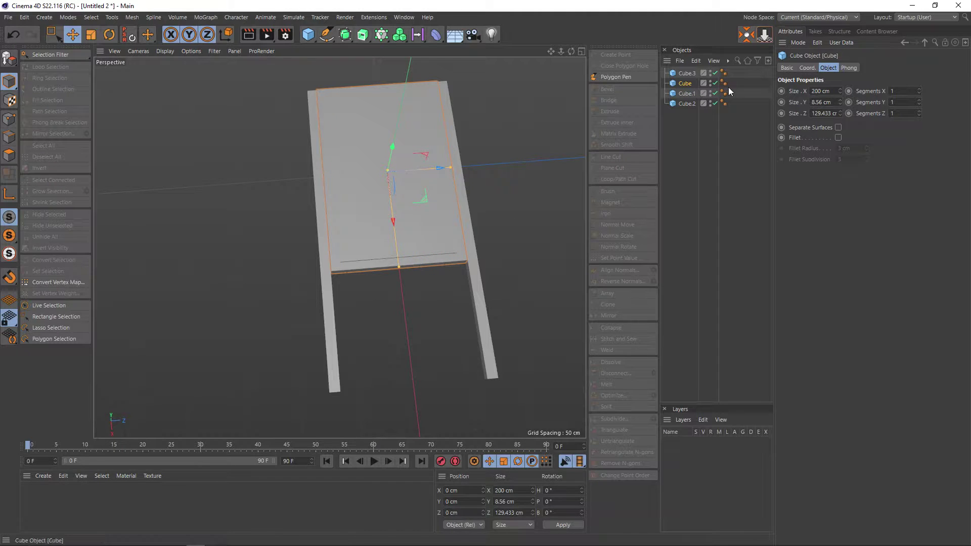
ctrl+drag(686, 84, 685, 95)
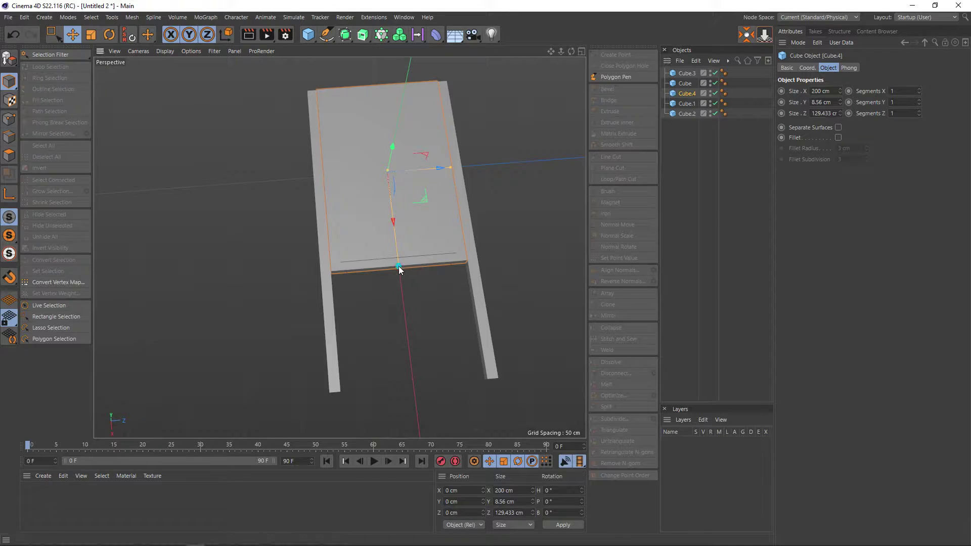
mouse_move(398, 266)
mouse_down()
mouse_move(392, 178)
mouse_move(408, 364)
mouse_up()
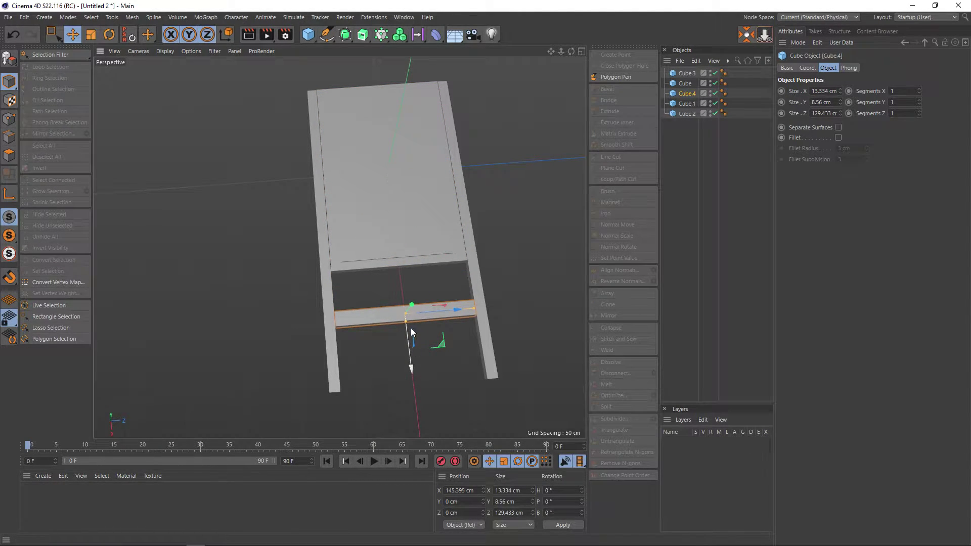
drag(411, 329, 405, 319)
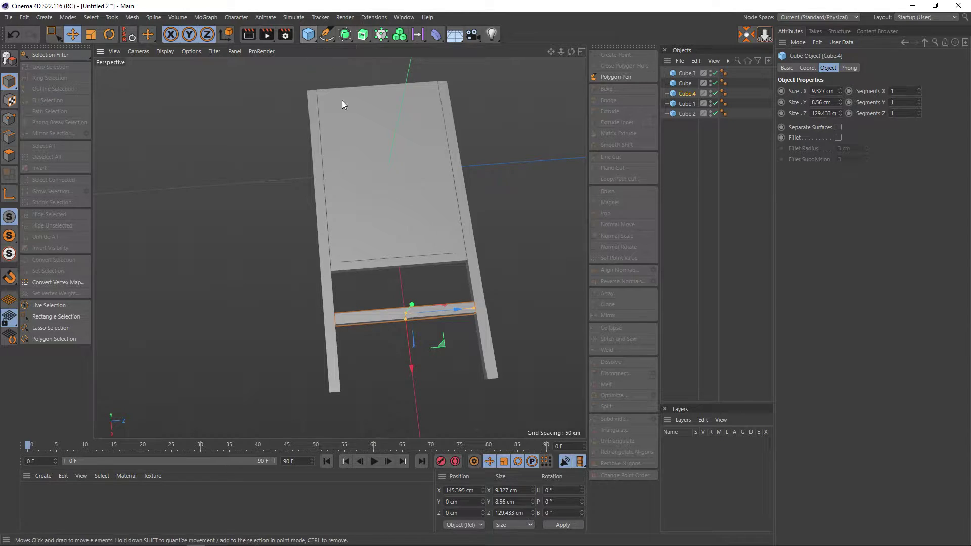
Orbit around the easel to check the crossbar, then switch to the finished restaurant project
scroll(399, 333, up, 1)
scroll(403, 330, up, 2)
mouse_move(408, 362)
alt+mouse_down()
mouse_move(435, 318)
mouse_move(412, 270)
mouse_move(395, 274)
mouse_move(403, 350)
alt+mouse_up()
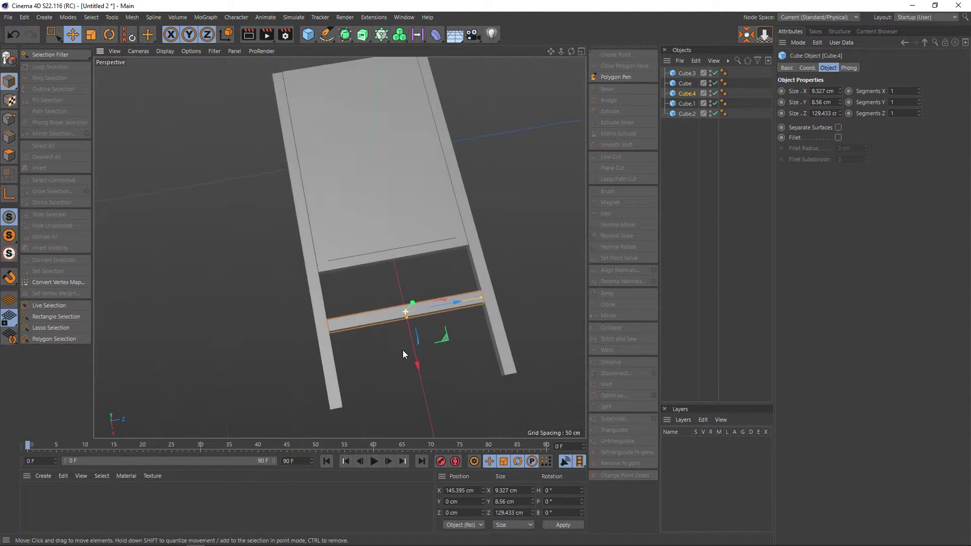
alt+drag(390, 275, 390, 274)
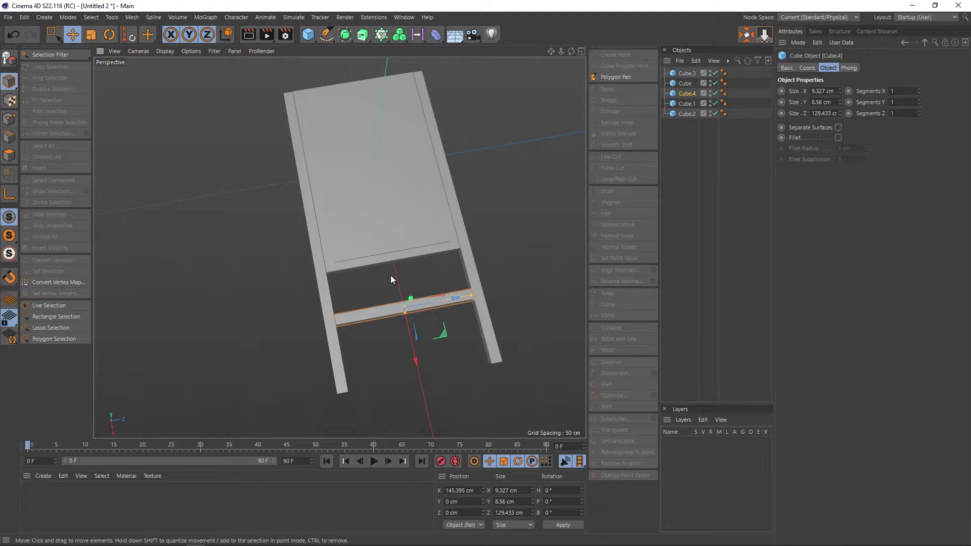
alt+drag(472, 238, 465, 212)
key(v)
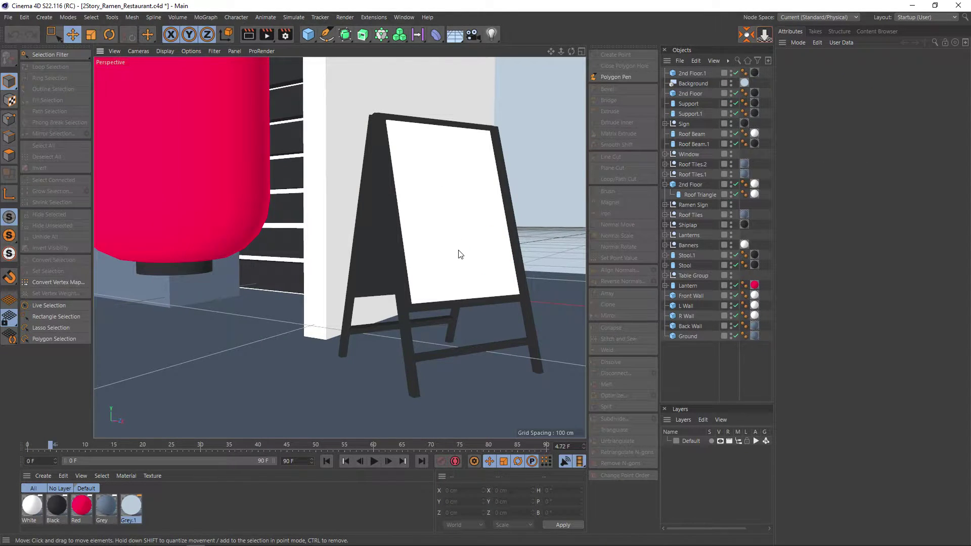
Back in Untitled 2, group all easel cubes with Alt+G and rename the null mat1
key(v)
click(453, 293)
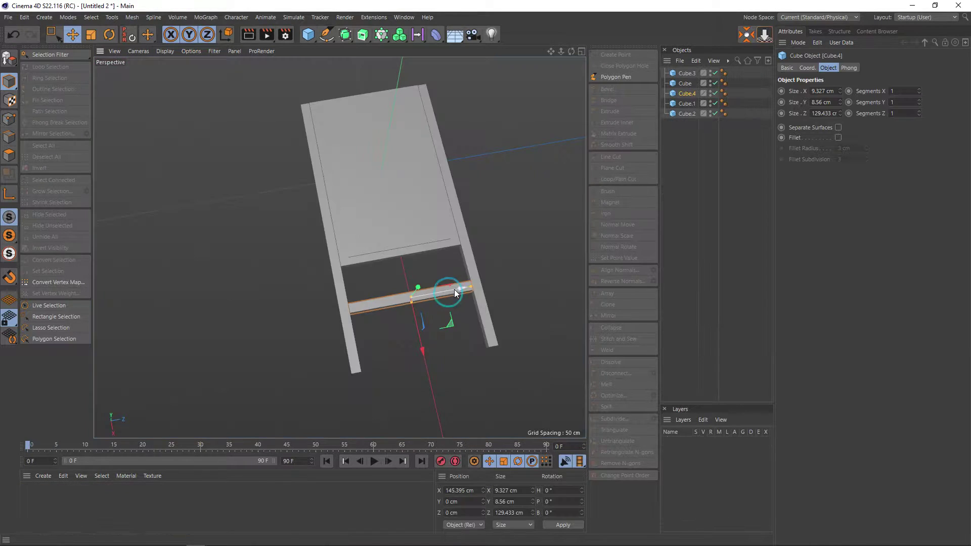
drag(680, 126, 677, 72)
key(alt+g)
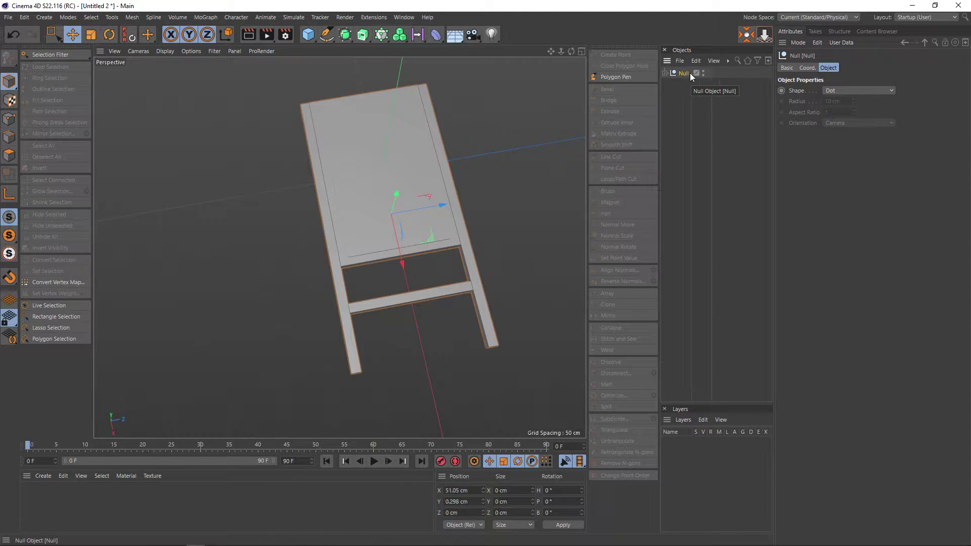
double_click(683, 74)
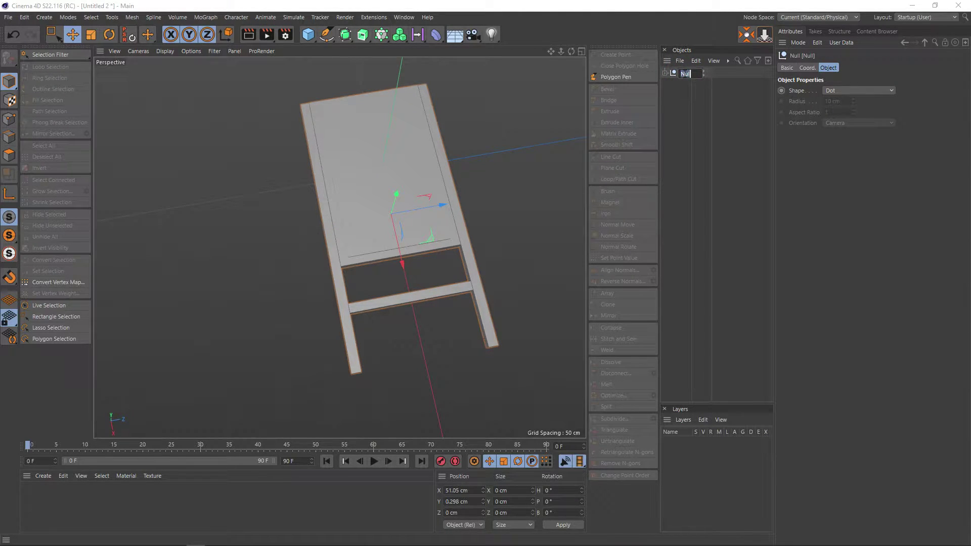
text(ma)
key(BackSpace)
key(BackSpace)
text(mat)
text(1)
key(Return)
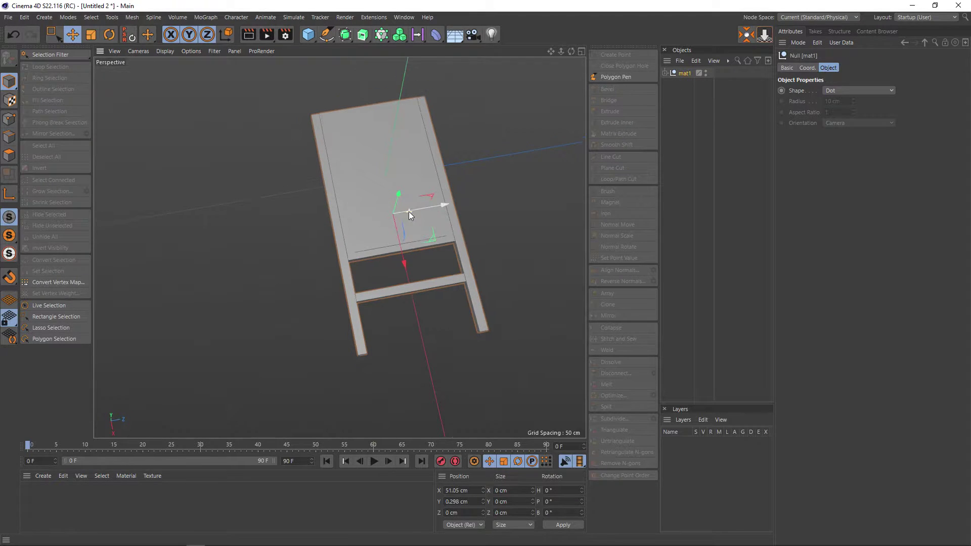
alt+drag(409, 211, 478, 192)
Tilt the mat1 easel group to about 70° bank, undo the overshoot, and orbit to check it face-on
key(r)
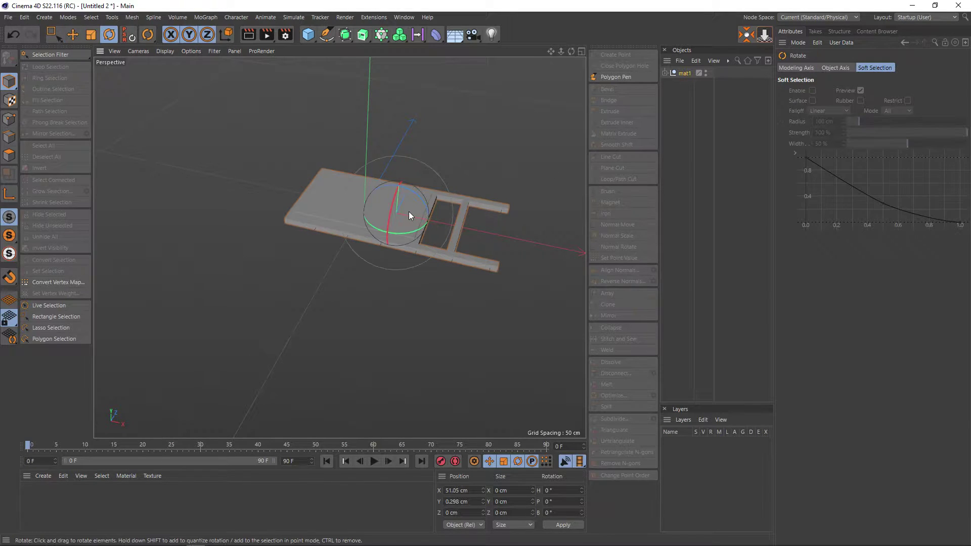
mouse_move(411, 192)
mouse_down()
mouse_move(452, 225)
mouse_move(513, 225)
mouse_move(506, 221)
mouse_move(511, 247)
mouse_move(518, 221)
mouse_move(518, 234)
mouse_up()
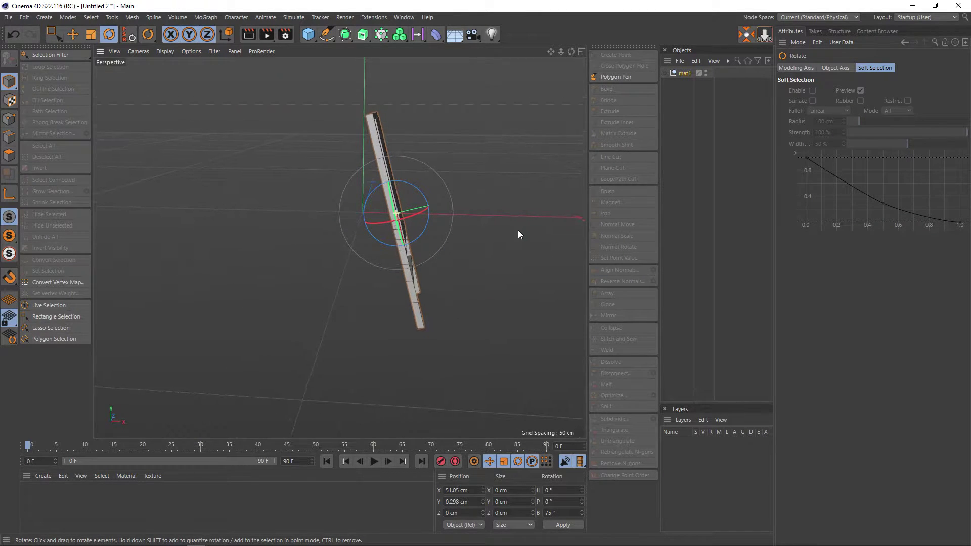
mouse_move(428, 213)
mouse_down()
mouse_move(416, 194)
mouse_move(422, 198)
mouse_up()
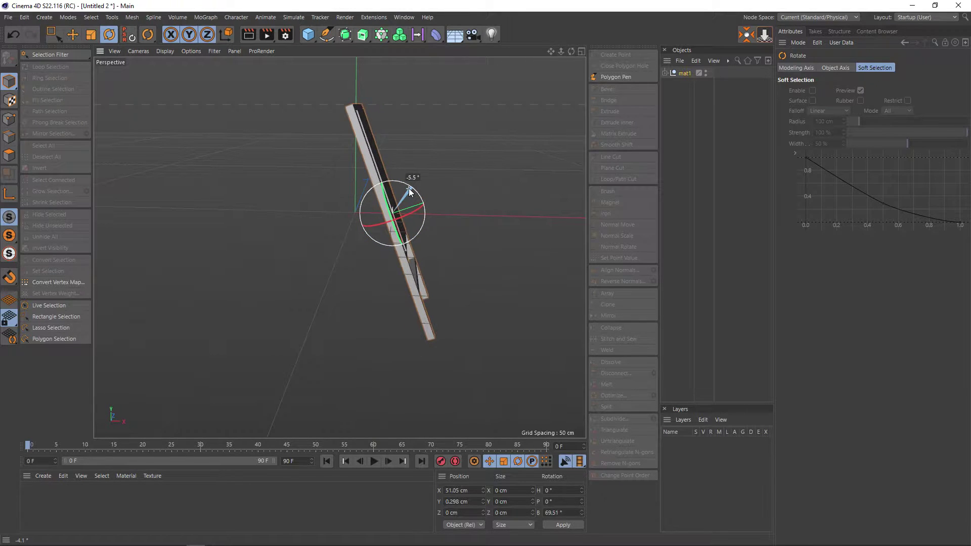
key(ctrl+z)
scroll(425, 193, up, 2)
scroll(426, 200, up, 2)
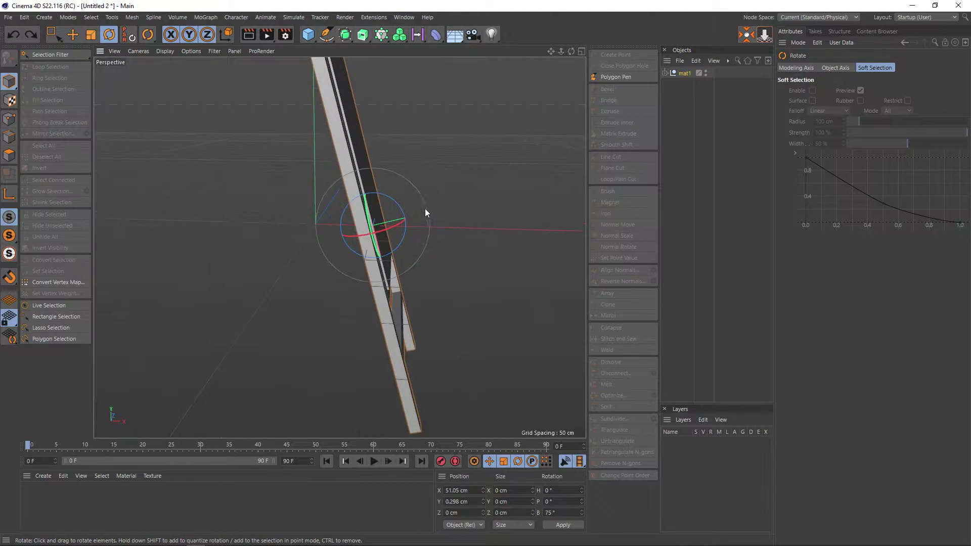
scroll(422, 212, up, 2)
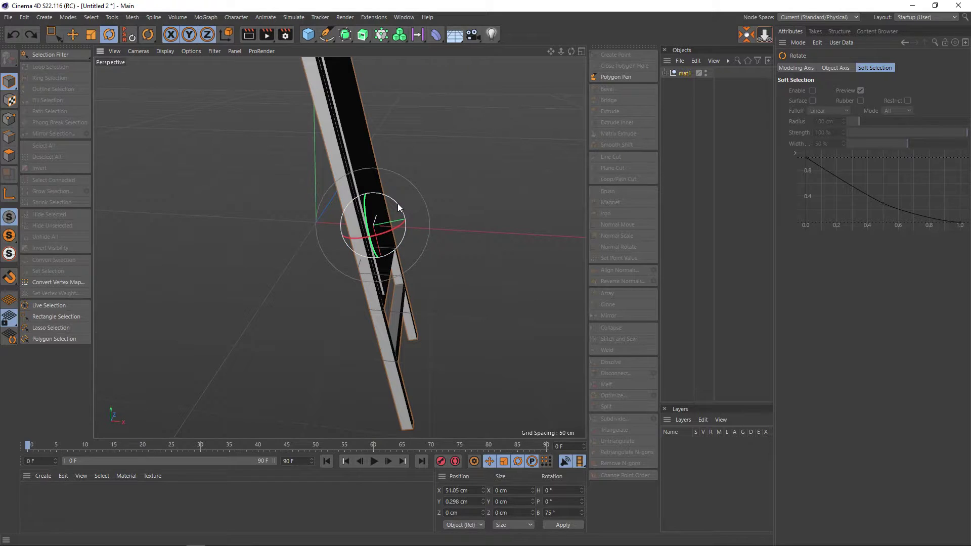
mouse_move(397, 203)
alt+mouse_down()
mouse_move(452, 195)
mouse_move(410, 200)
mouse_move(439, 196)
mouse_move(417, 203)
mouse_move(453, 180)
mouse_move(434, 193)
mouse_move(458, 250)
mouse_move(451, 212)
mouse_move(425, 221)
alt+mouse_up()
scroll(451, 208, up, 2)
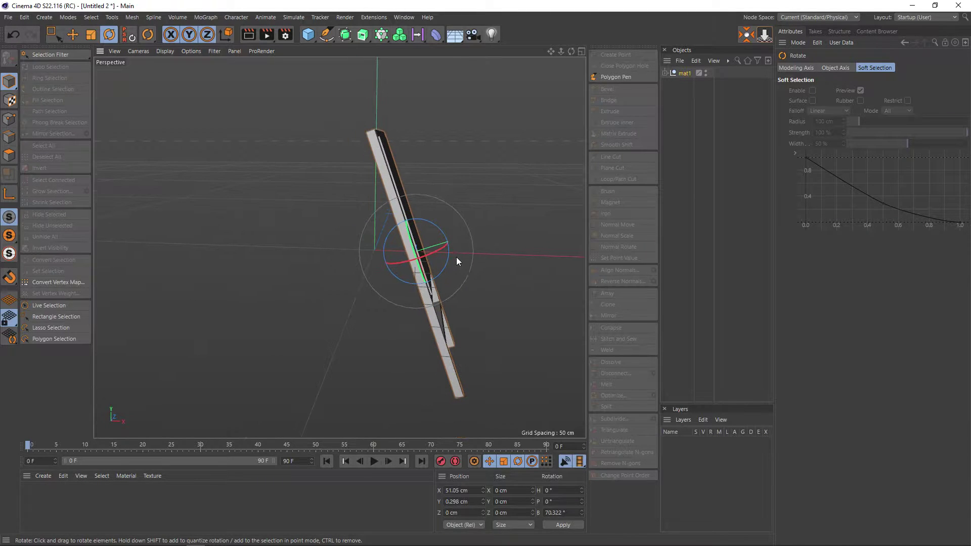
mouse_move(456, 257)
alt+mouse_down()
mouse_move(504, 242)
mouse_move(434, 245)
mouse_move(350, 284)
mouse_move(298, 294)
mouse_move(354, 288)
alt+mouse_up()
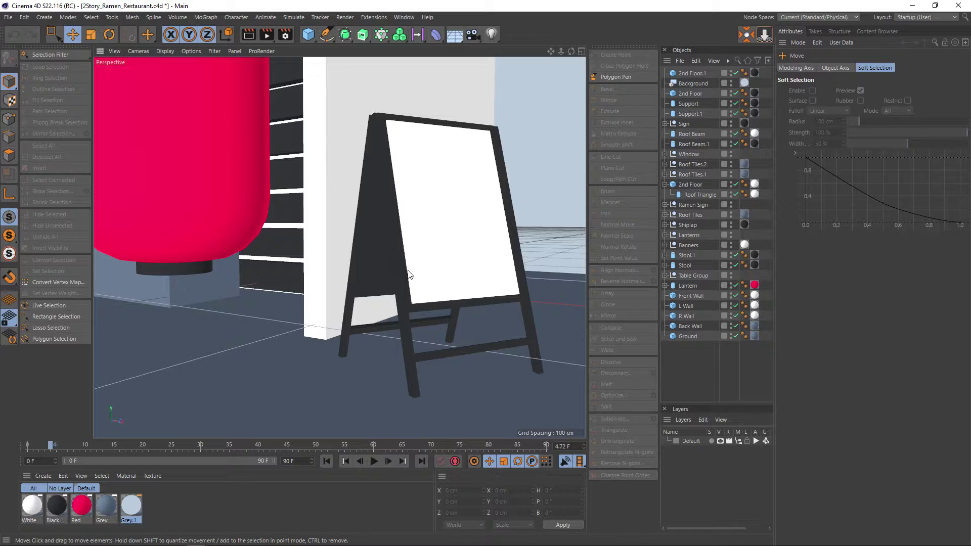
scroll(161, 400, down, 3)
In Quán mì.c4d select the white and black materials, then return to Untitled 2
scroll(161, 400, up, 2)
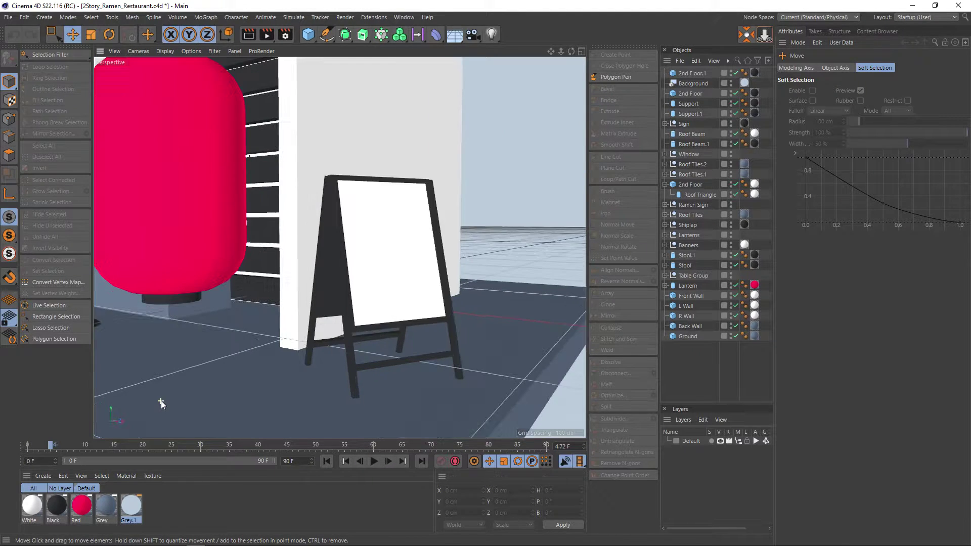
key(v)
mouse_move(218, 369)
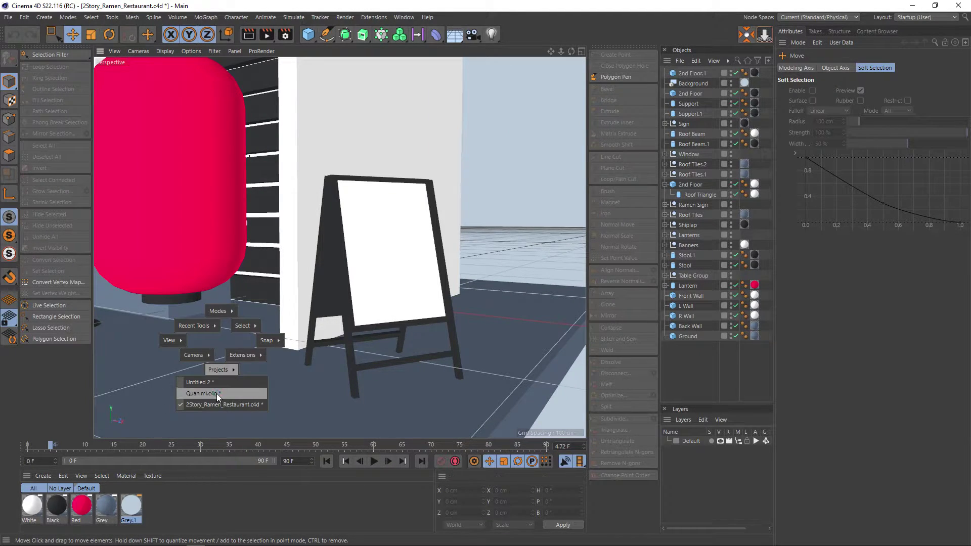
click(216, 394)
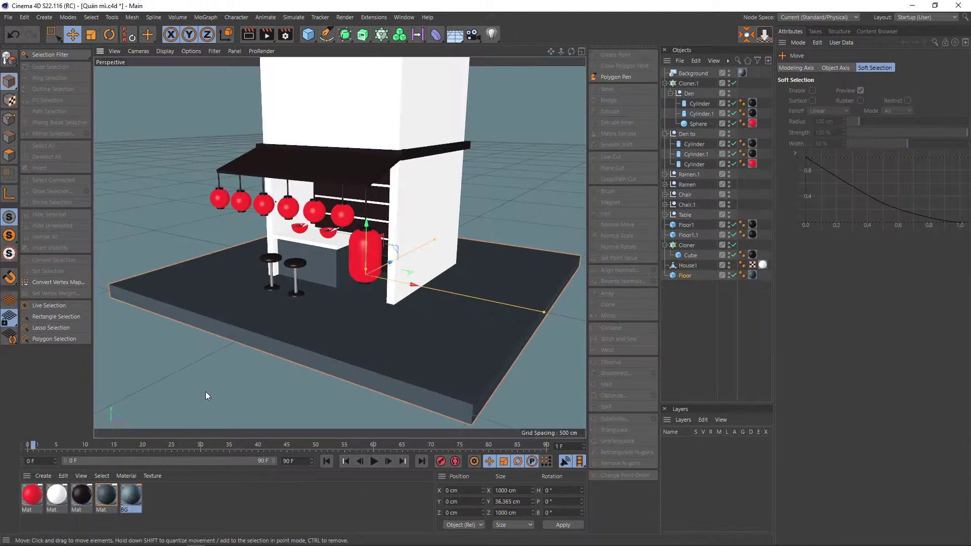
click(56, 501)
ctrl+click(81, 495)
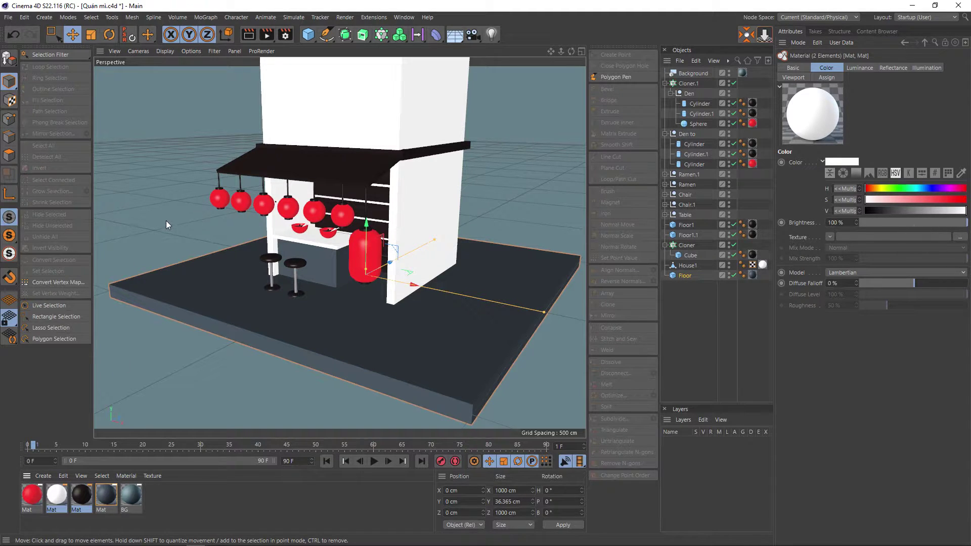
key(v)
click(168, 264)
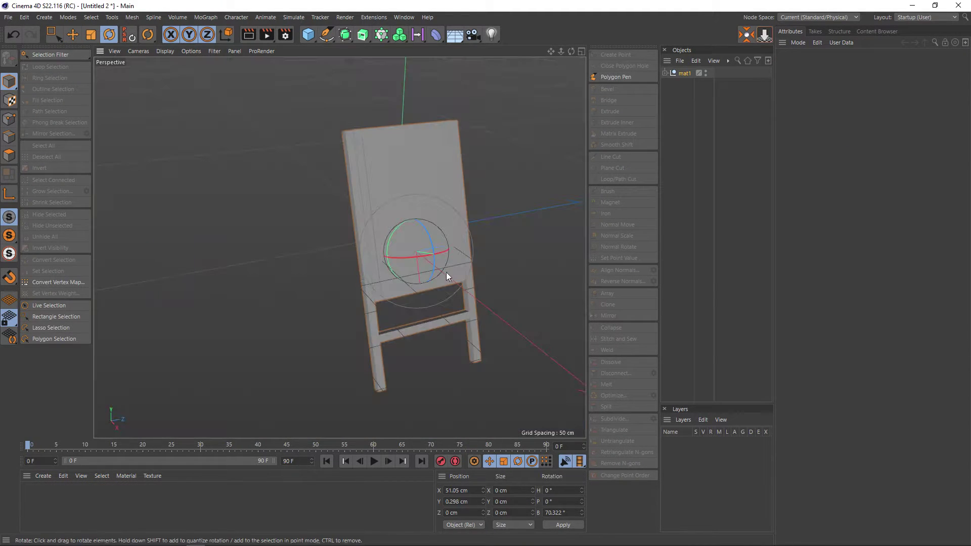
Select mat1 and, in Axis modification mode, drag its pivot toward the world origin
mouse_move(446, 272)
mouse_down()
mouse_move(556, 327)
mouse_move(487, 312)
mouse_up()
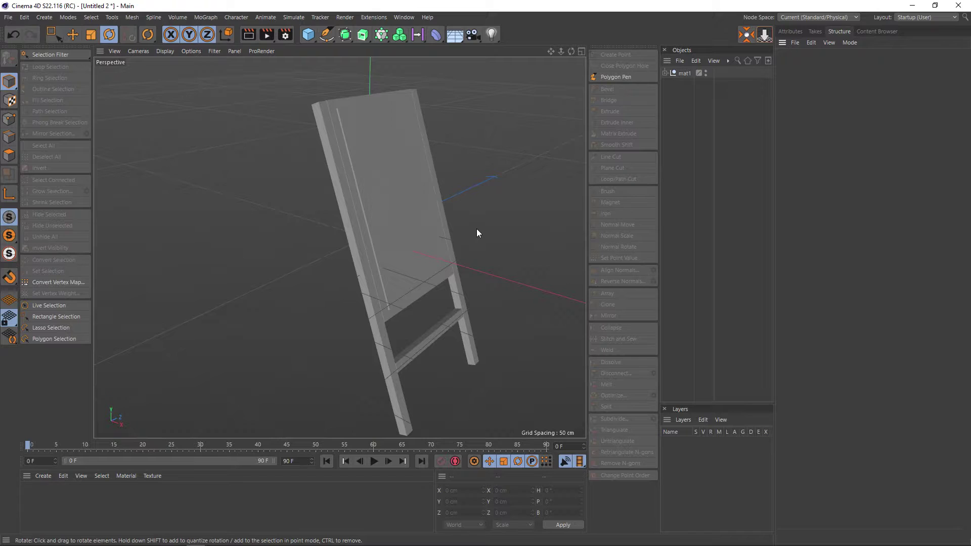
mouse_move(569, 162)
alt+mouse_down()
mouse_move(565, 194)
mouse_move(572, 180)
mouse_move(555, 182)
alt+mouse_up()
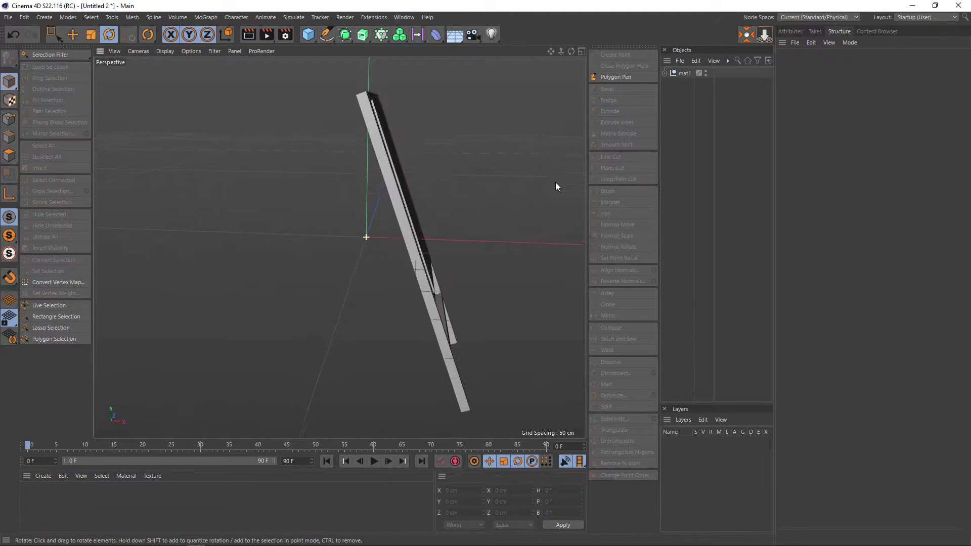
click(685, 73)
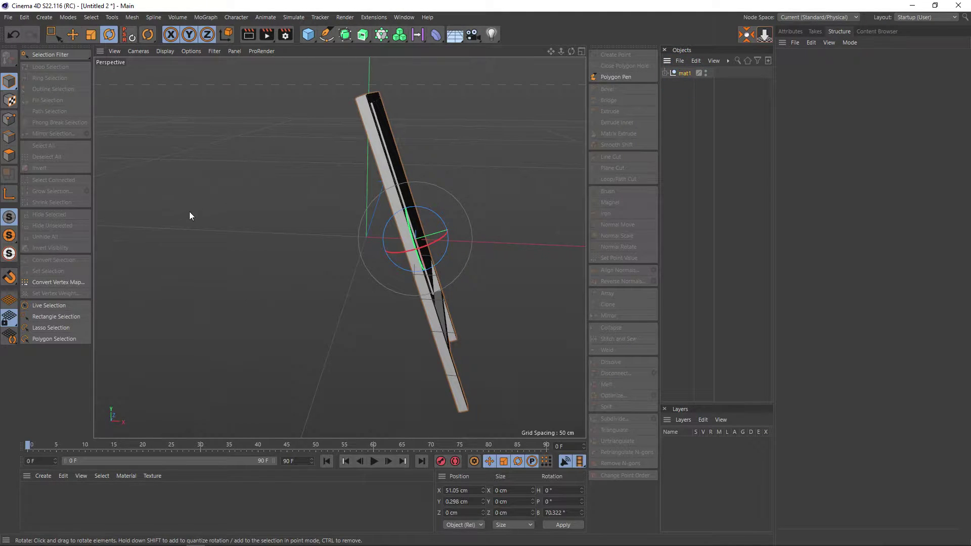
click(9, 195)
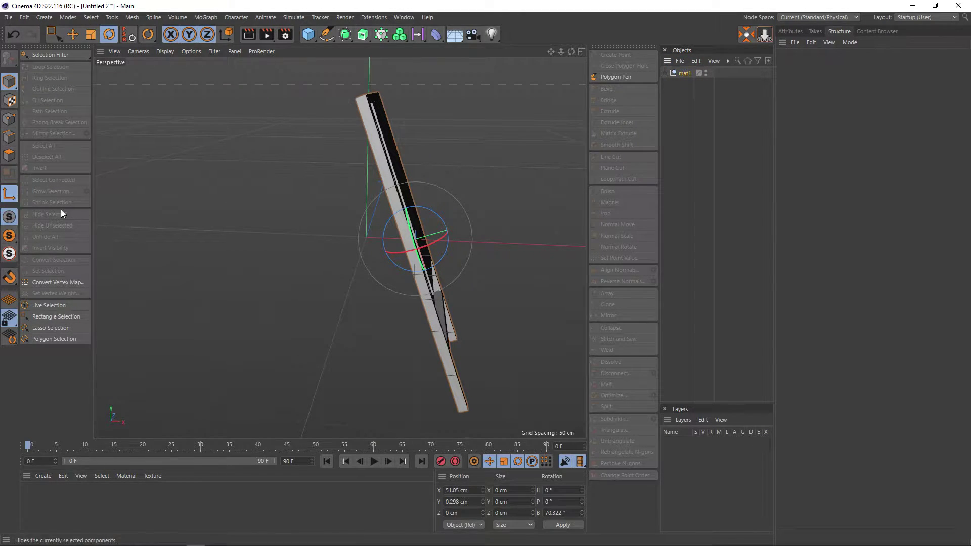
key(e)
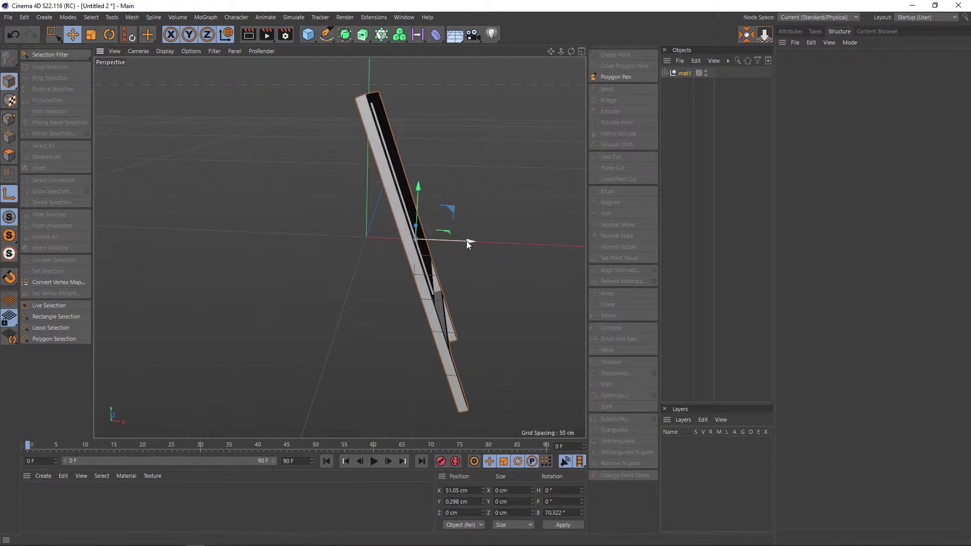
drag(466, 241, 439, 242)
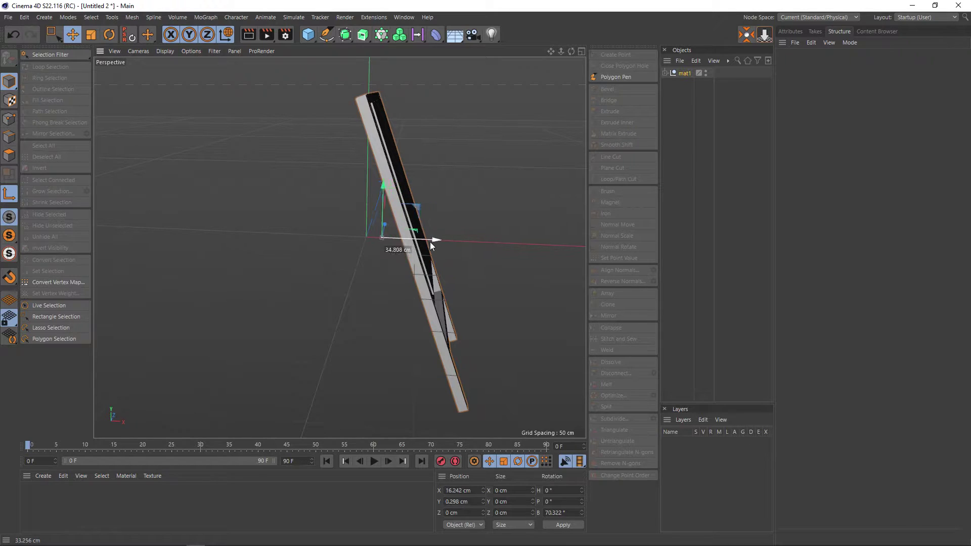
drag(439, 241, 436, 241)
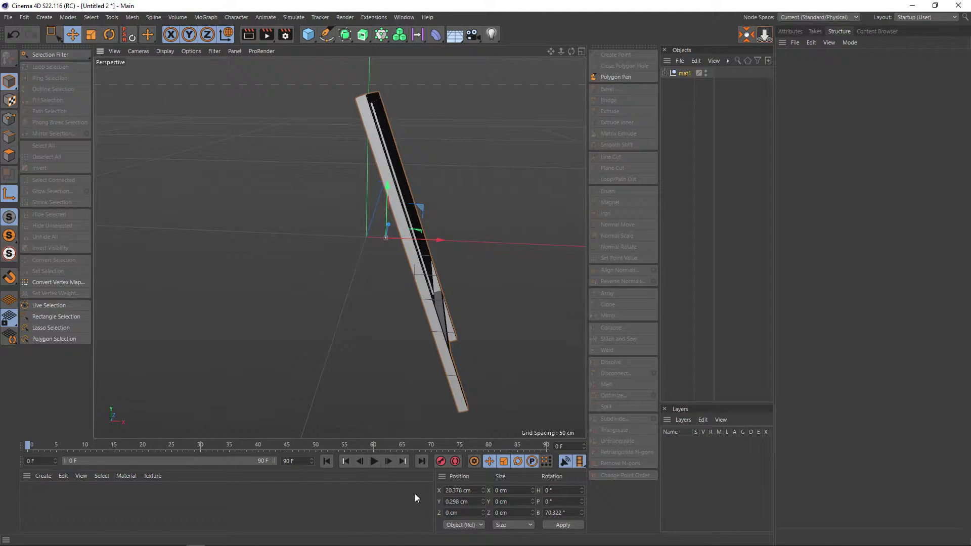
Set mat1's pivot Position X and Y to 0 cm
double_click(474, 491)
text(0)
key(Tab)
text(0)
key(Return)
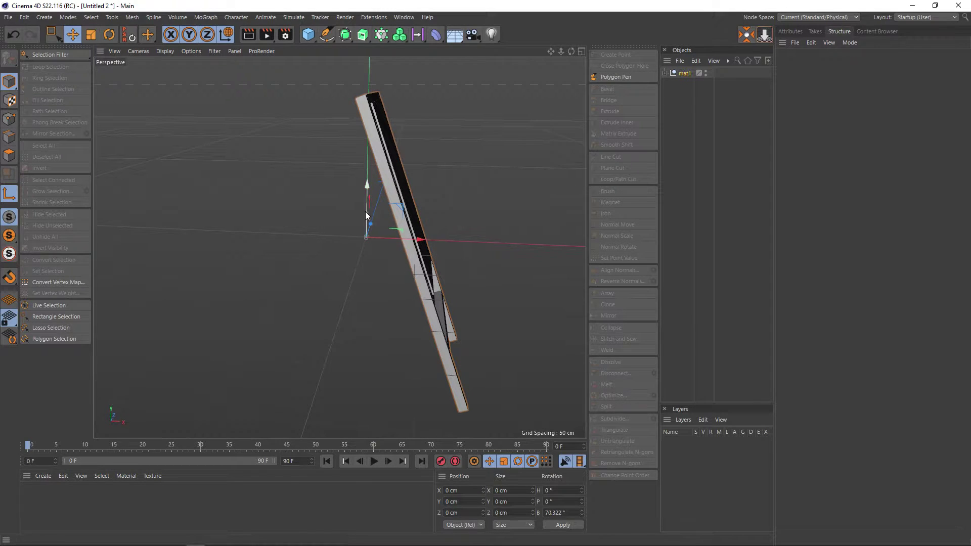
alt+drag(368, 232, 381, 249)
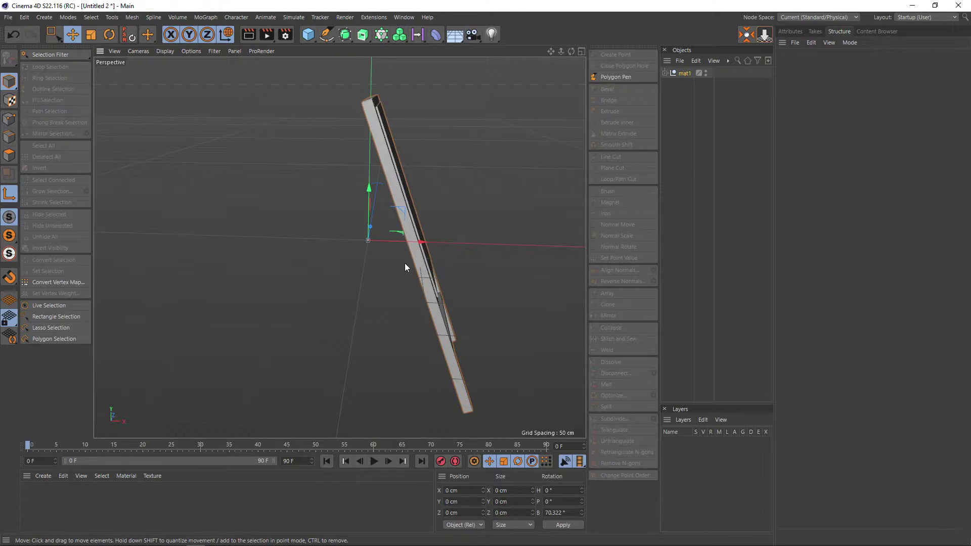
Duplicate mat1 and rename the copy mat2
ctrl+drag(683, 74, 683, 86)
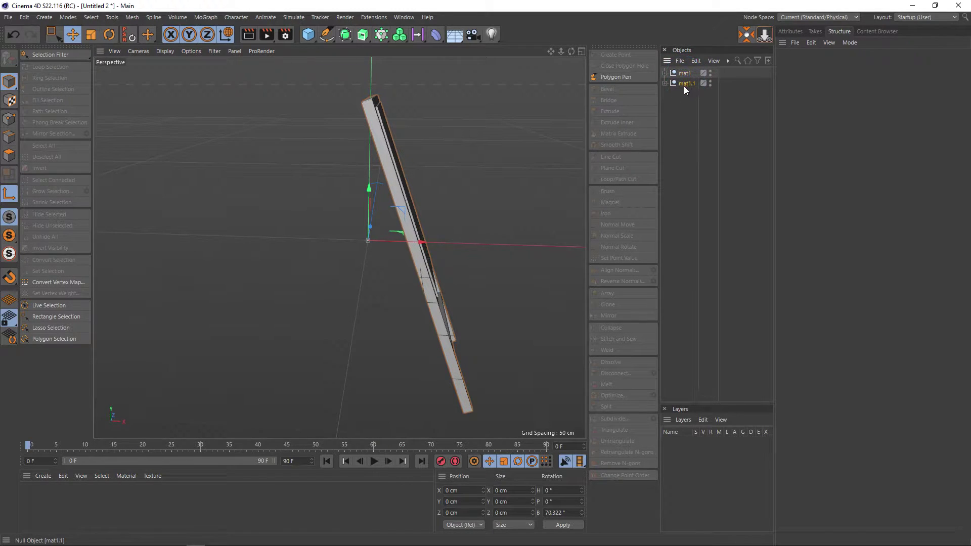
double_click(688, 83)
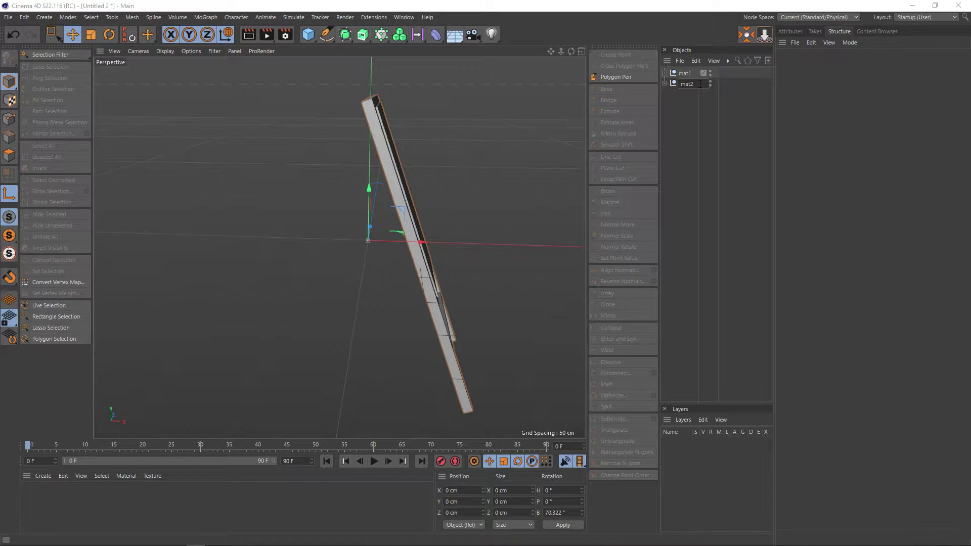
key(Return)
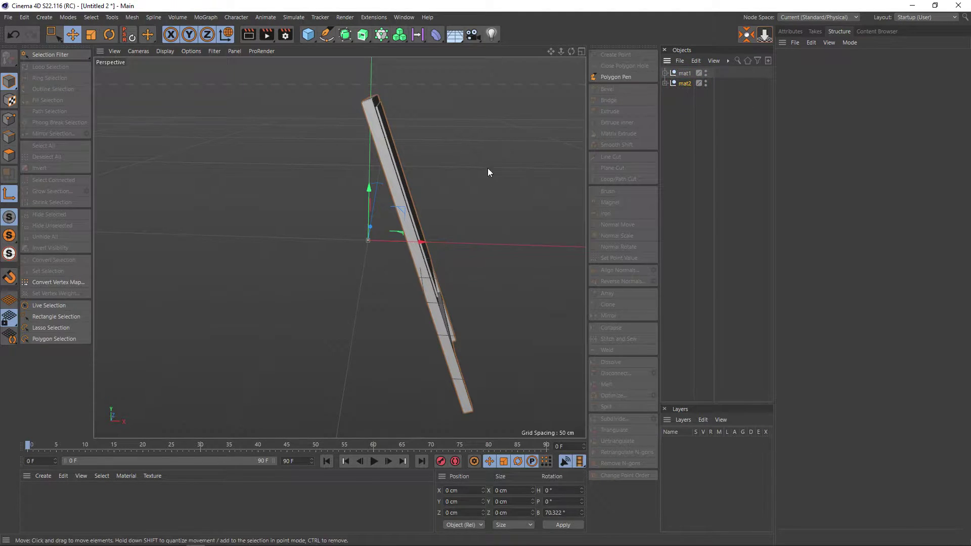
Turn mat2 to -180° heading in World mode so the panels form an A-frame
key(r)
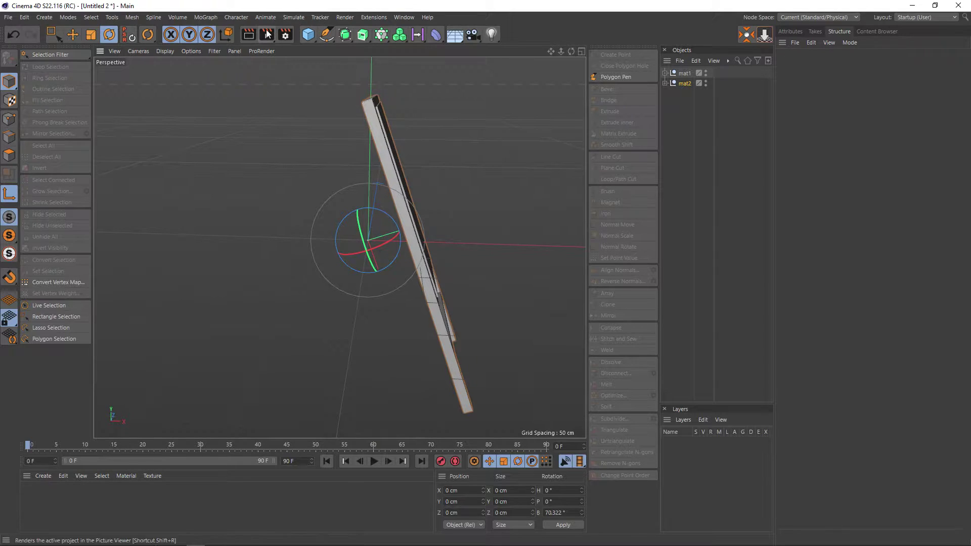
click(226, 36)
drag(389, 247, 373, 248)
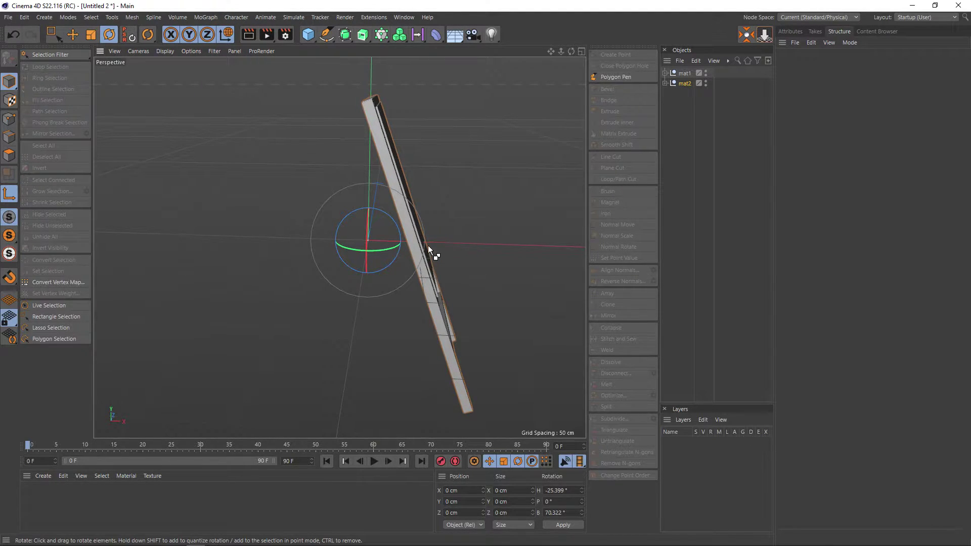
key(ctrl+z)
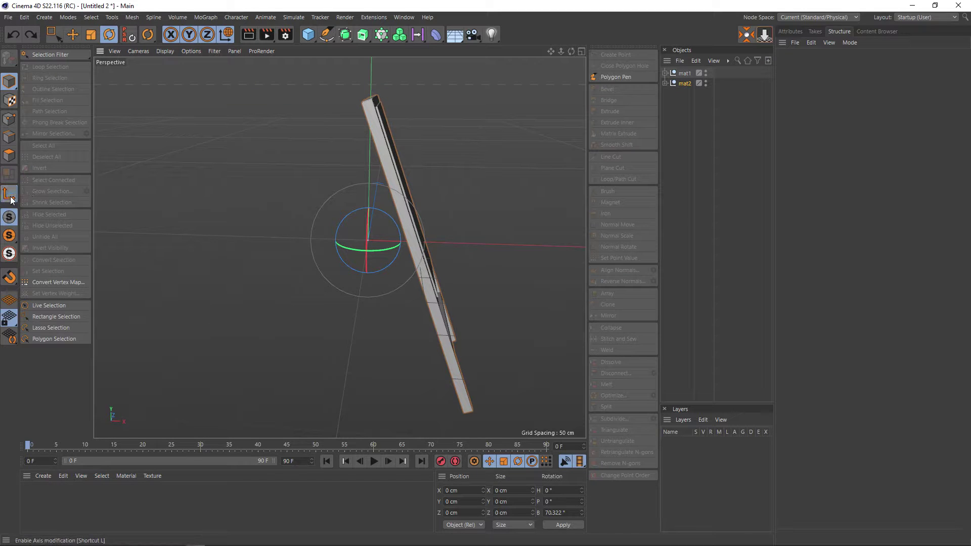
mouse_move(386, 249)
mouse_down()
mouse_move(280, 240)
mouse_move(211, 212)
mouse_move(156, 205)
mouse_move(112, 103)
mouse_up()
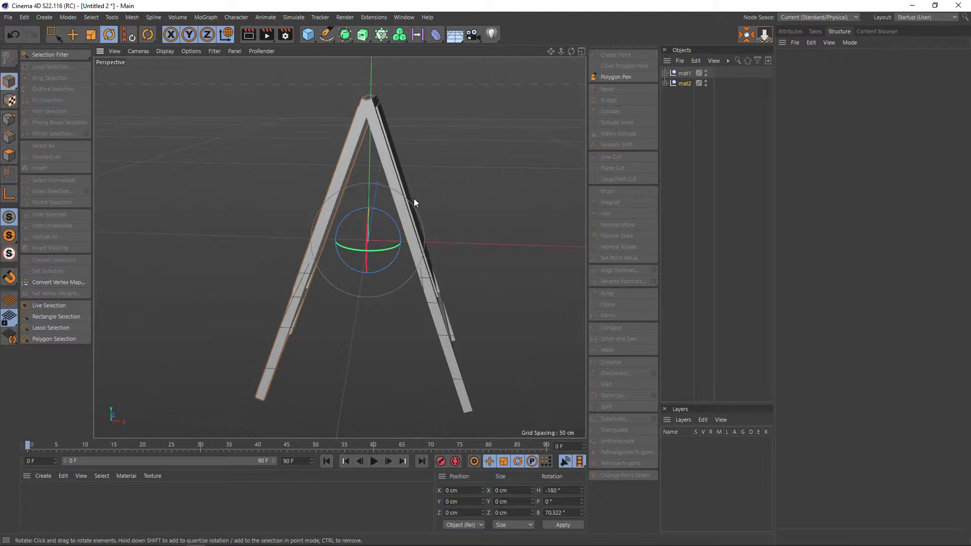
Check the A-frame from several angles, then group mat1 and mat2 under a Null
mouse_move(429, 189)
alt+mouse_down()
mouse_move(421, 199)
mouse_move(465, 222)
mouse_move(479, 194)
mouse_move(462, 187)
mouse_move(449, 204)
mouse_move(465, 185)
mouse_move(544, 165)
mouse_move(457, 171)
mouse_move(457, 182)
mouse_move(476, 183)
mouse_move(463, 180)
mouse_move(390, 232)
alt+mouse_up()
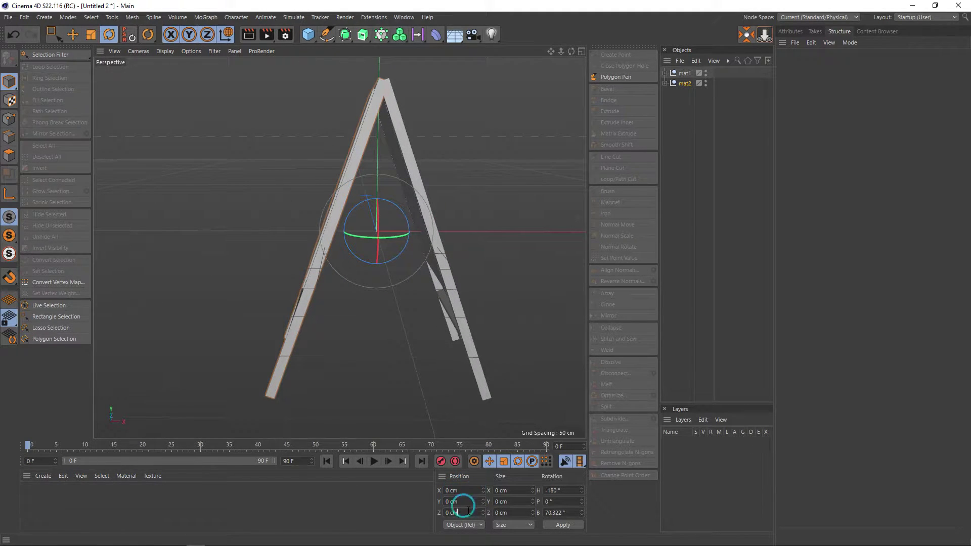
mouse_move(517, 231)
alt+mouse_down()
mouse_move(497, 247)
mouse_move(505, 244)
mouse_move(478, 235)
alt+mouse_up()
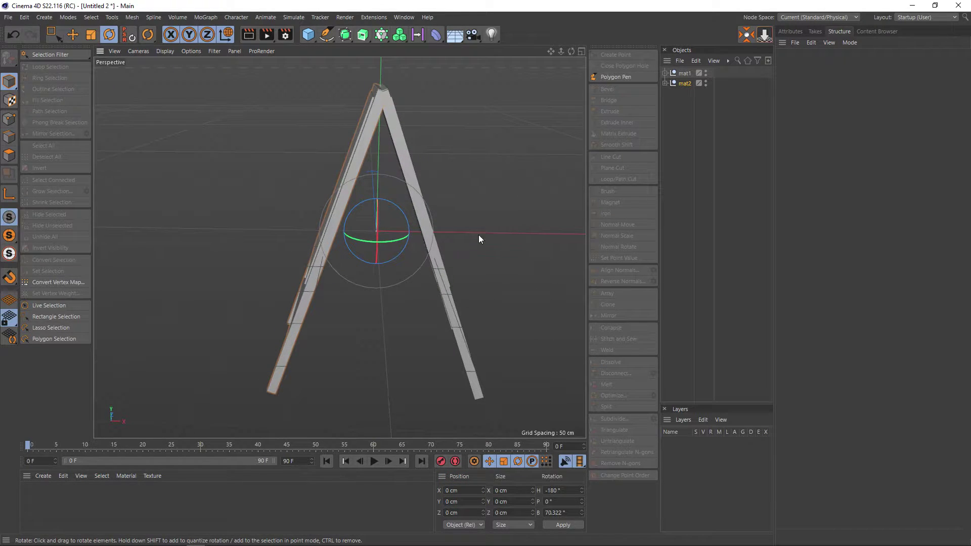
click(696, 147)
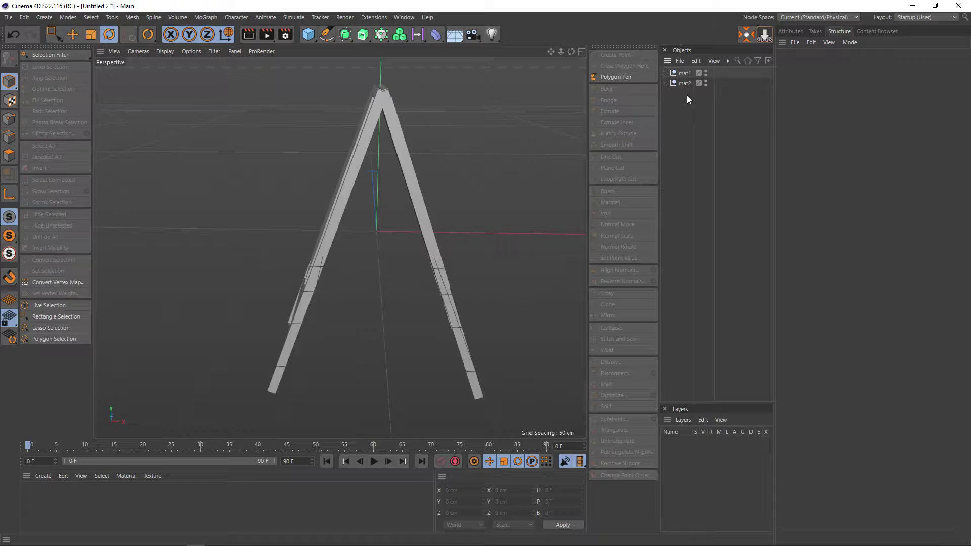
alt+drag(525, 167, 504, 161)
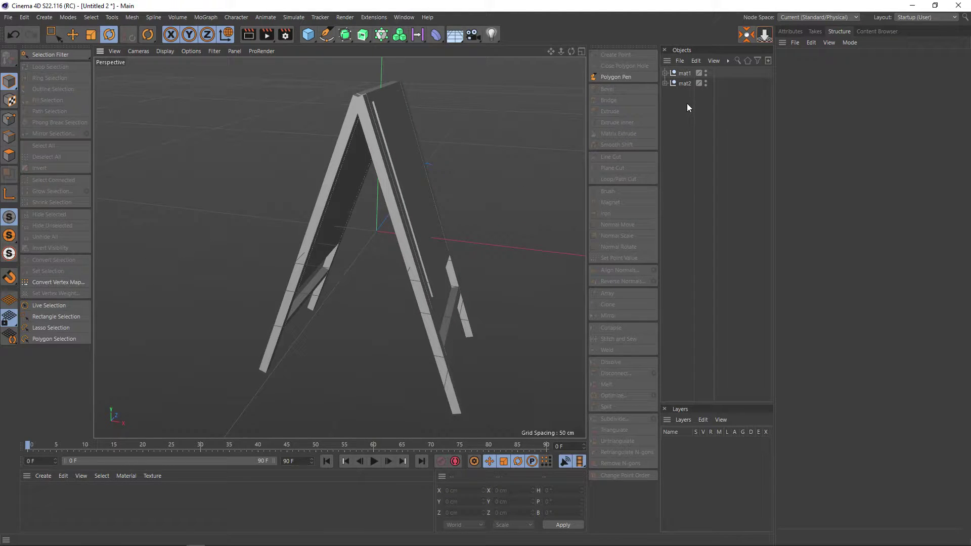
drag(687, 103, 673, 69)
key(alt+g)
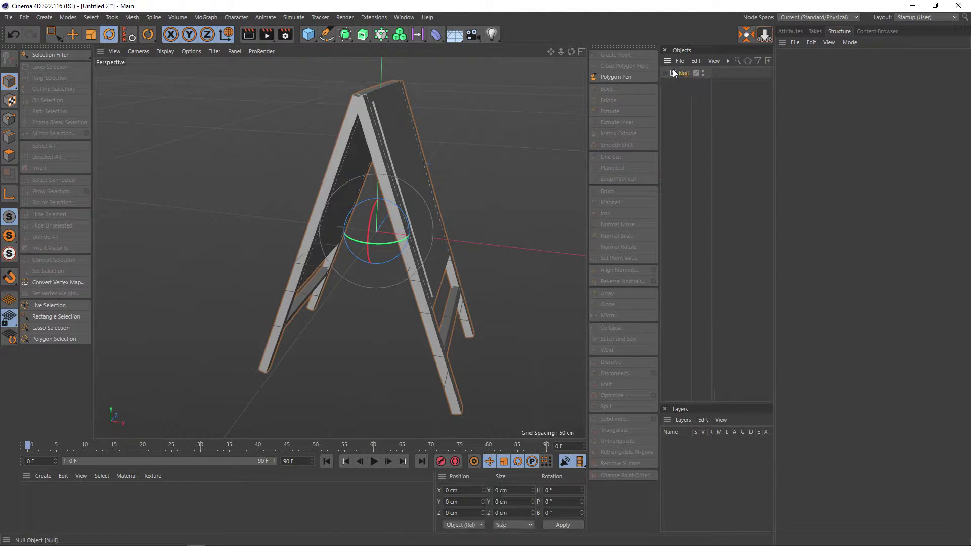
Rename the Null group Menu and cut it out of Untitled 2
double_click(681, 74)
text(Menu)
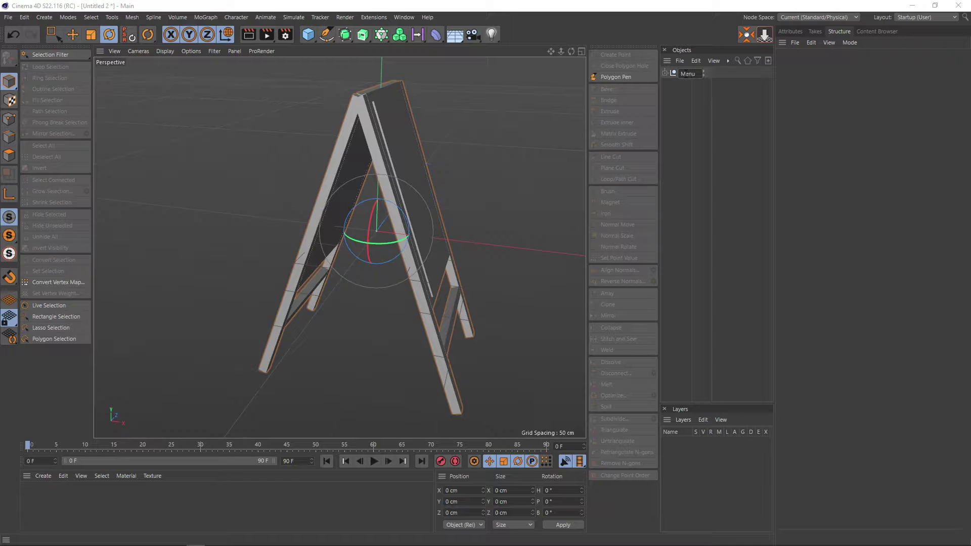
key(Return)
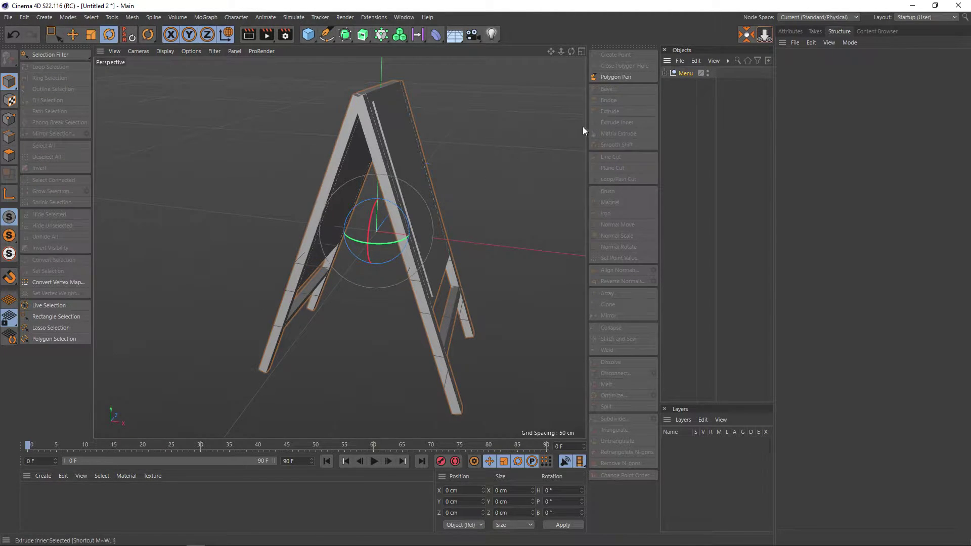
alt+drag(582, 130, 529, 150)
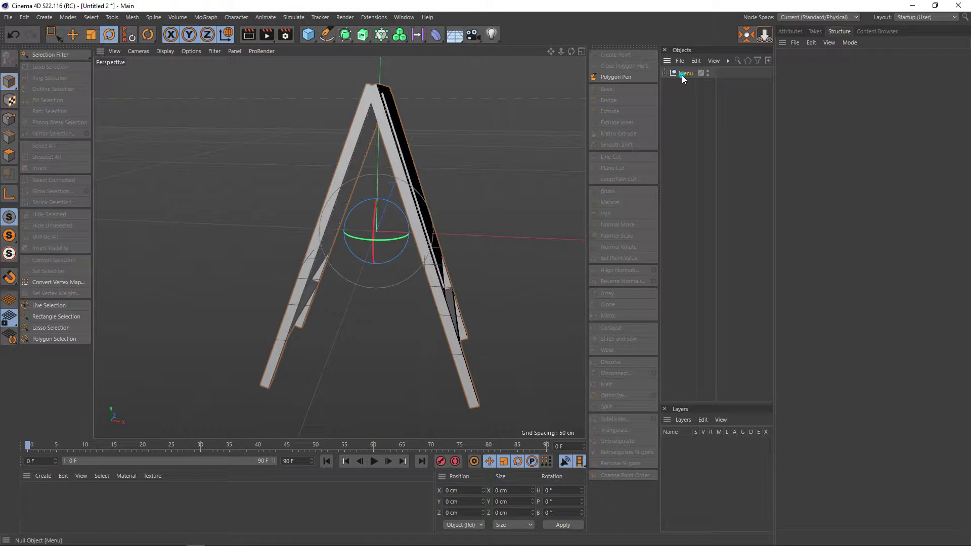
key(Delete)
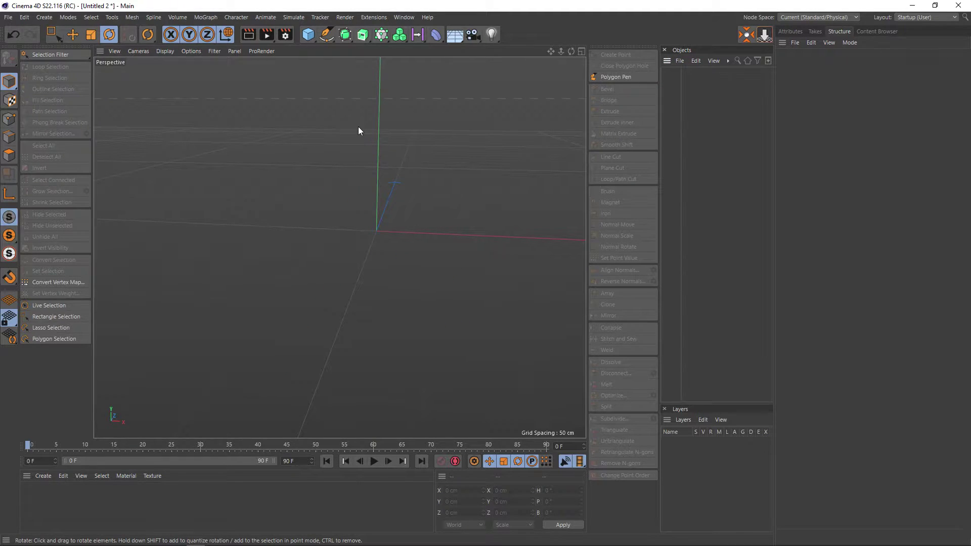
Paste the Menu sign into Quán mì.c4d and place it on the platform right of the shop
key(v)
click(357, 177)
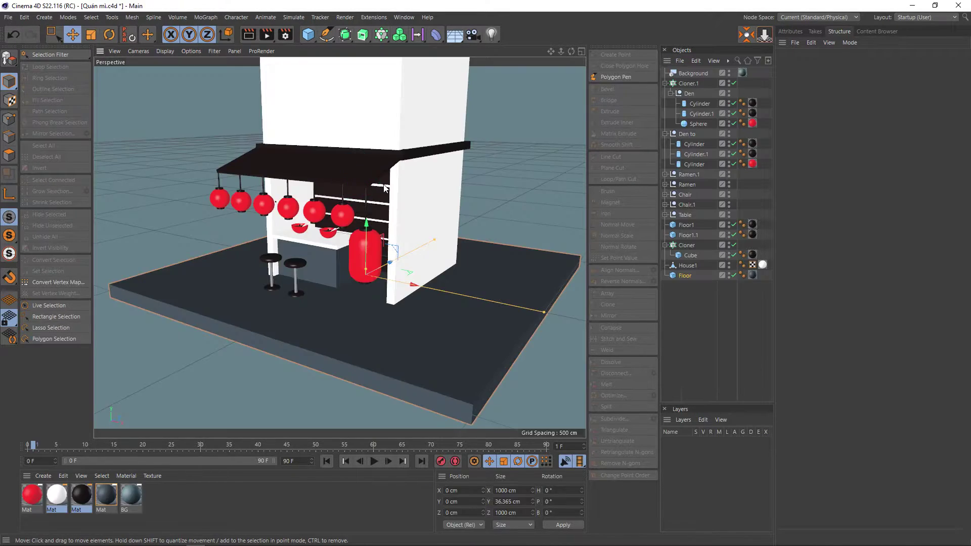
key(ctrl+v)
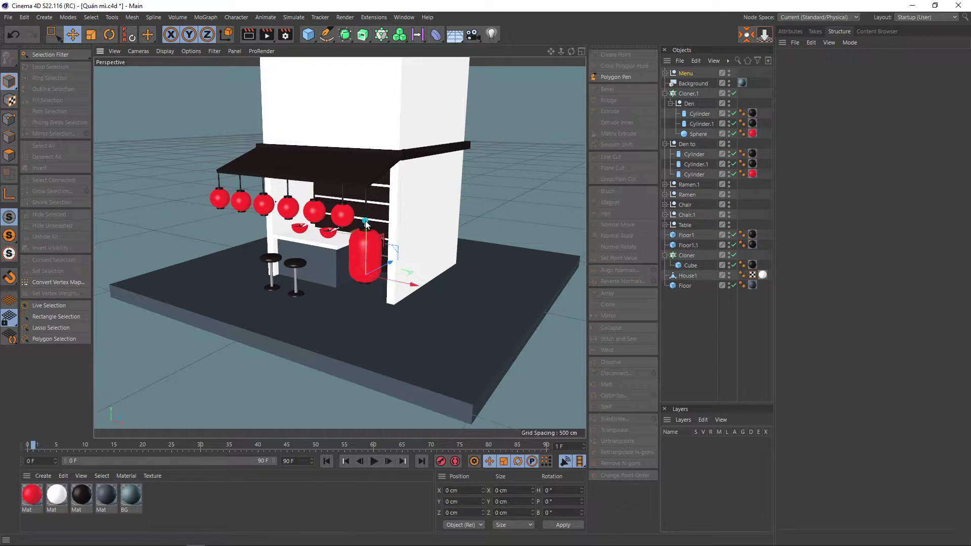
mouse_move(365, 223)
mouse_down()
mouse_move(490, 248)
mouse_move(454, 287)
mouse_up()
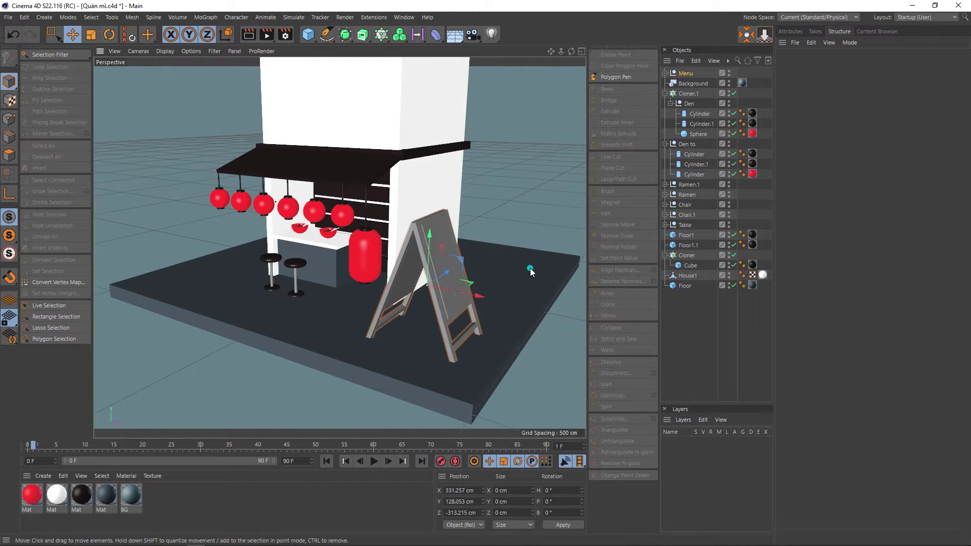
mouse_move(529, 268)
alt+mouse_down()
mouse_move(457, 263)
mouse_move(508, 233)
mouse_move(497, 262)
alt+mouse_up()
drag(433, 238, 431, 212)
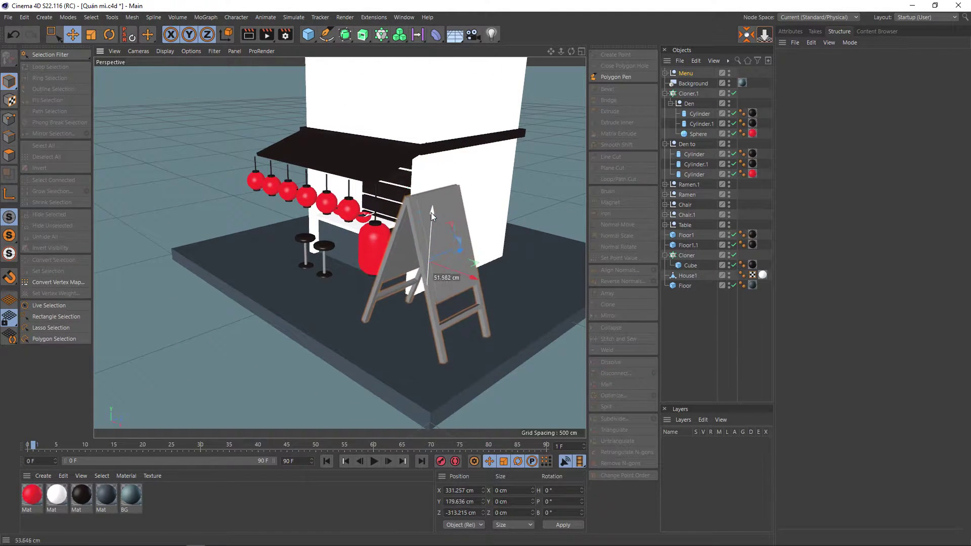
Shrink the A-frame sign to about 75%
key(t)
mouse_move(516, 243)
mouse_down()
mouse_move(369, 286)
mouse_move(427, 291)
mouse_up()
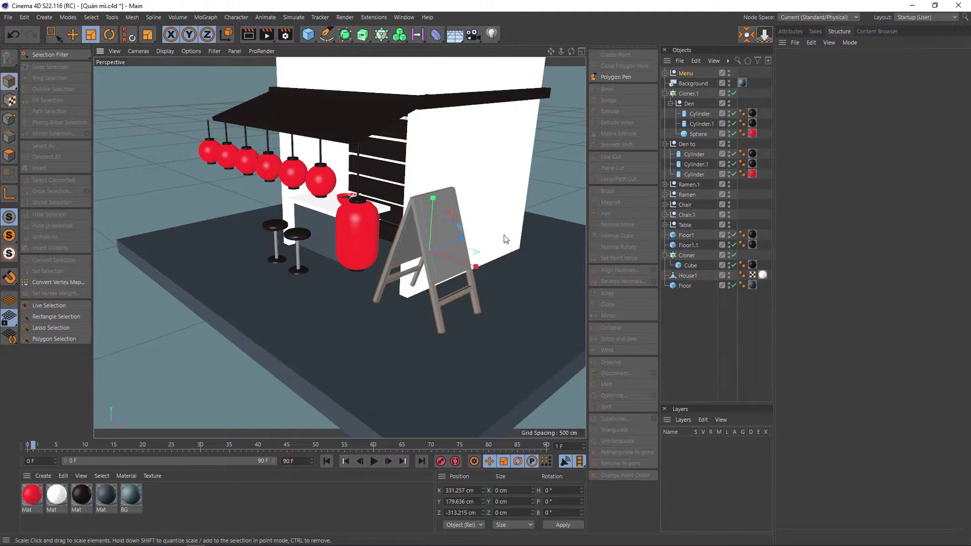
drag(505, 238, 452, 246)
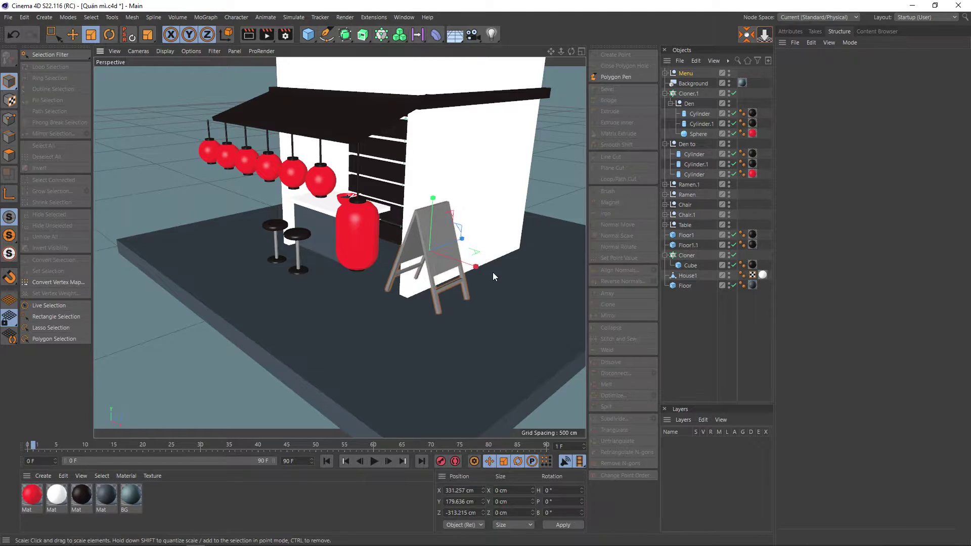
mouse_move(493, 276)
alt+mouse_down()
mouse_move(546, 245)
mouse_move(479, 253)
alt+mouse_up()
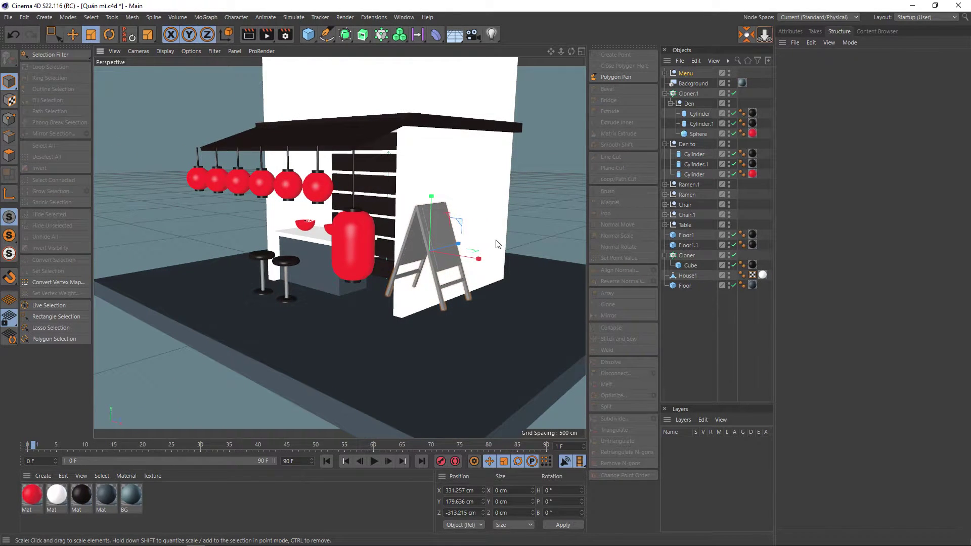
Lower the sign to floor level in the Front view, then slide it along X
key(e)
drag(431, 206, 430, 281)
middle_click(440, 297)
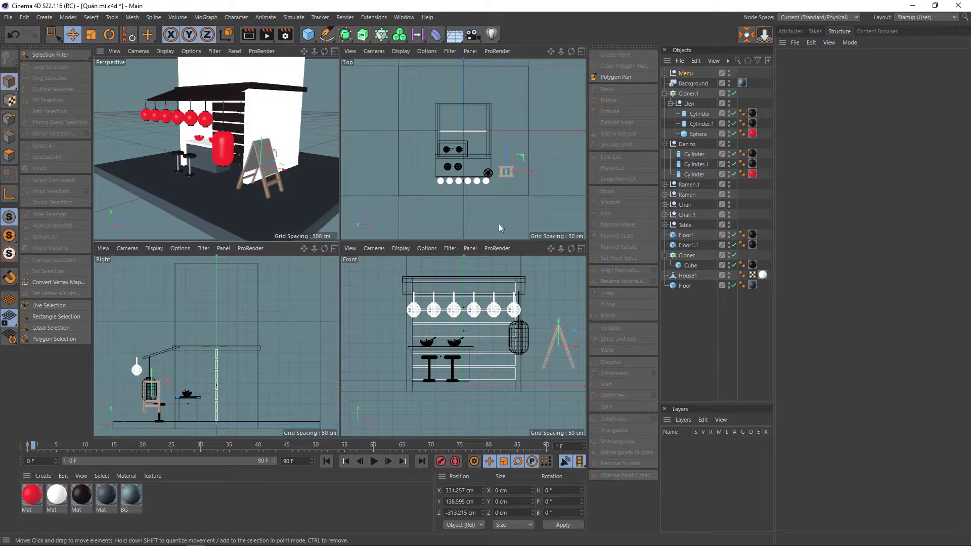
drag(558, 323, 558, 338)
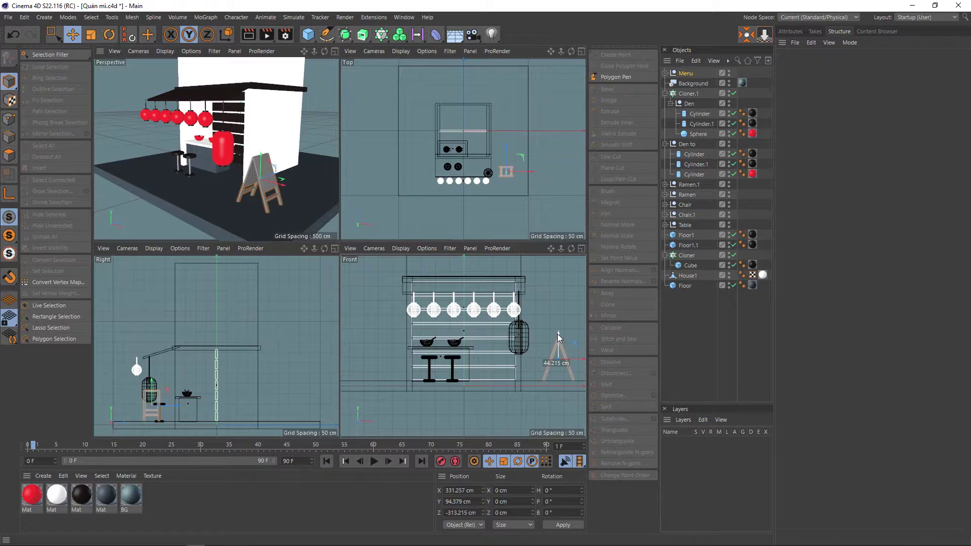
middle_click(294, 233)
alt+middle_drag(427, 235, 399, 174)
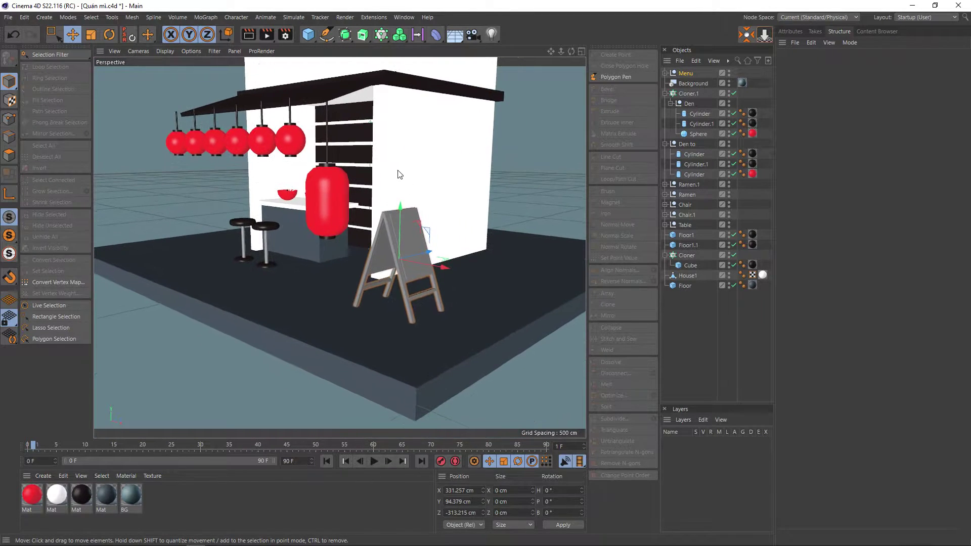
drag(447, 267, 467, 274)
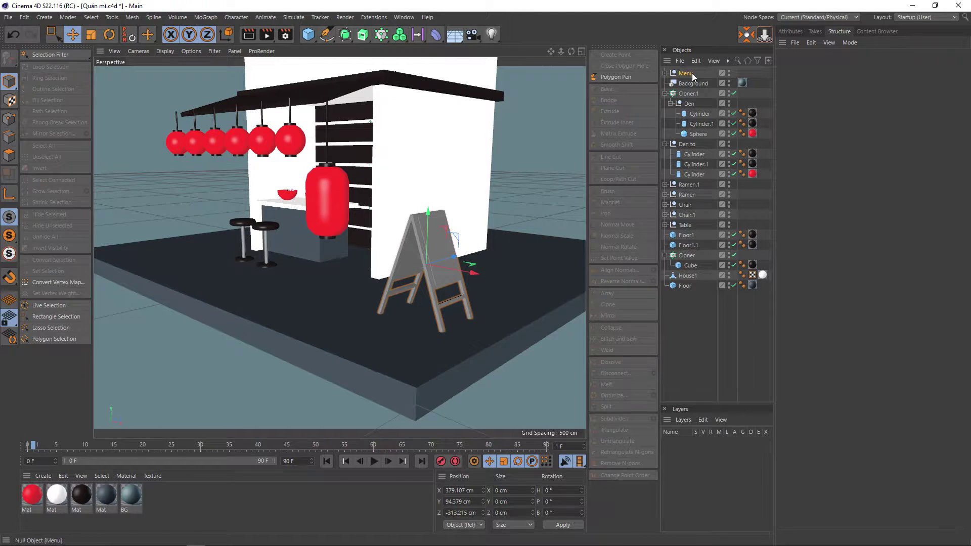
Give the Menu sign the black material
drag(82, 495, 685, 74)
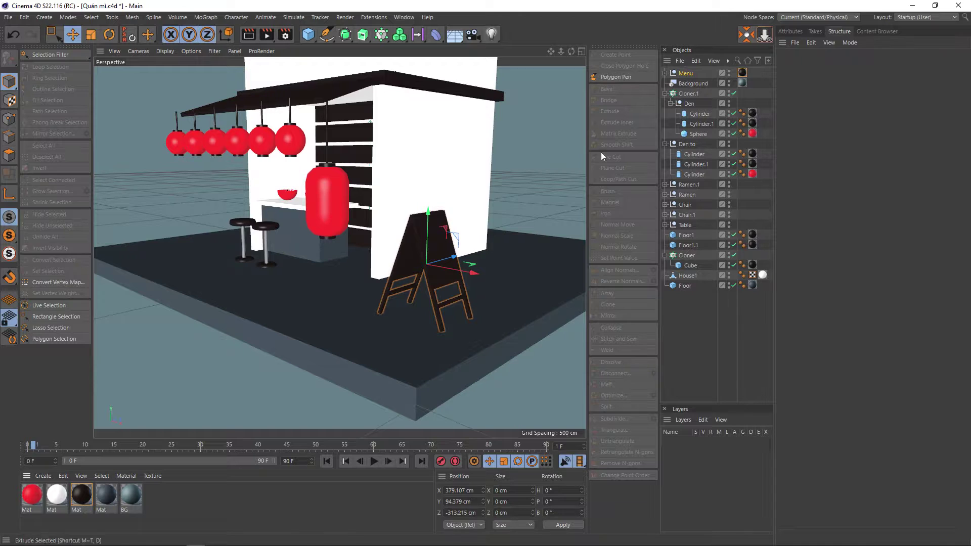
scroll(450, 247, up, 2)
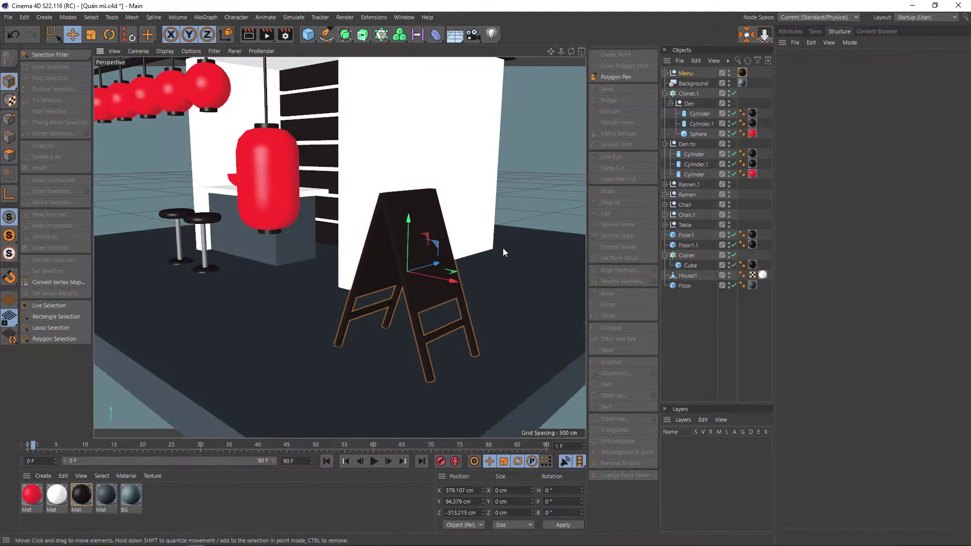
alt+drag(502, 248, 469, 278)
scroll(469, 278, up, 3)
Apply the white material to the sign's front board face, then select the back face
click(402, 235)
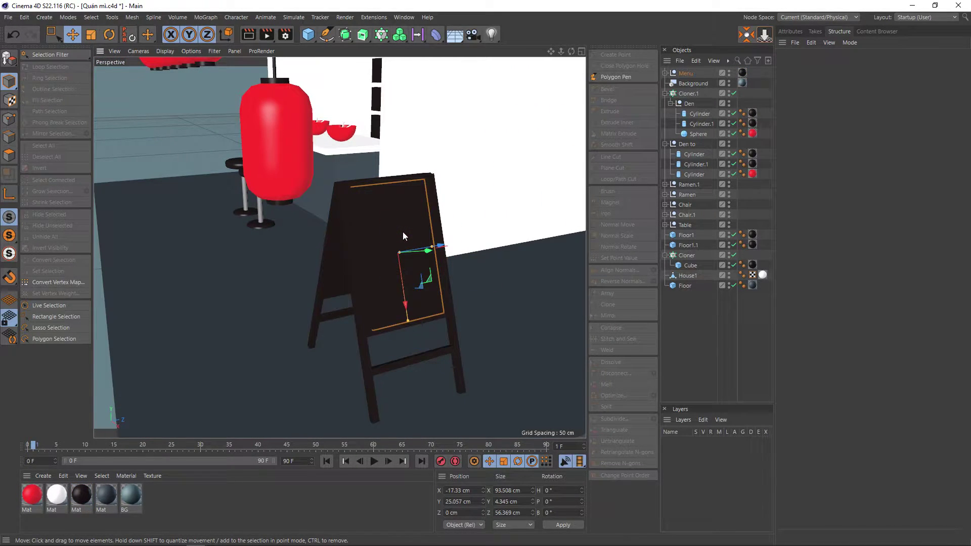
right_click(56, 494)
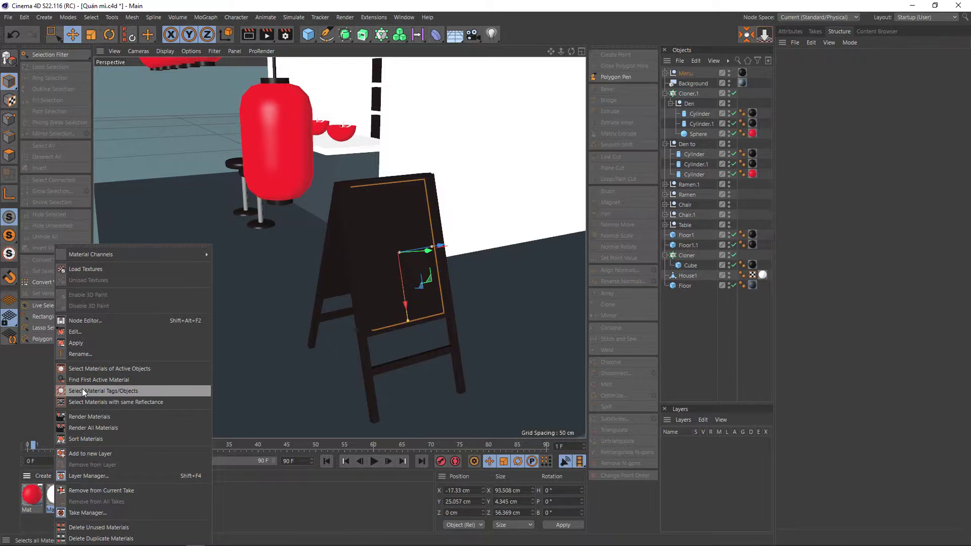
click(76, 342)
alt+drag(106, 341, 417, 360)
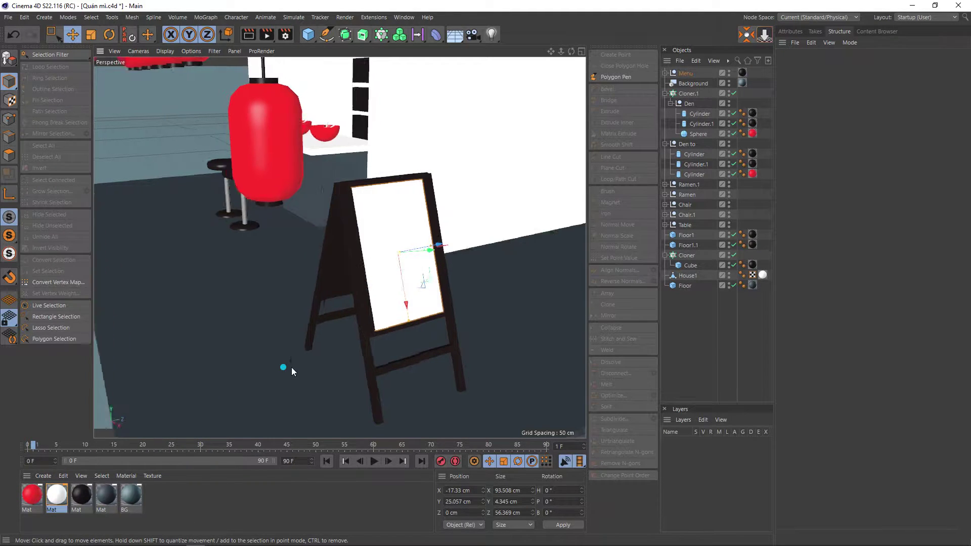
click(361, 276)
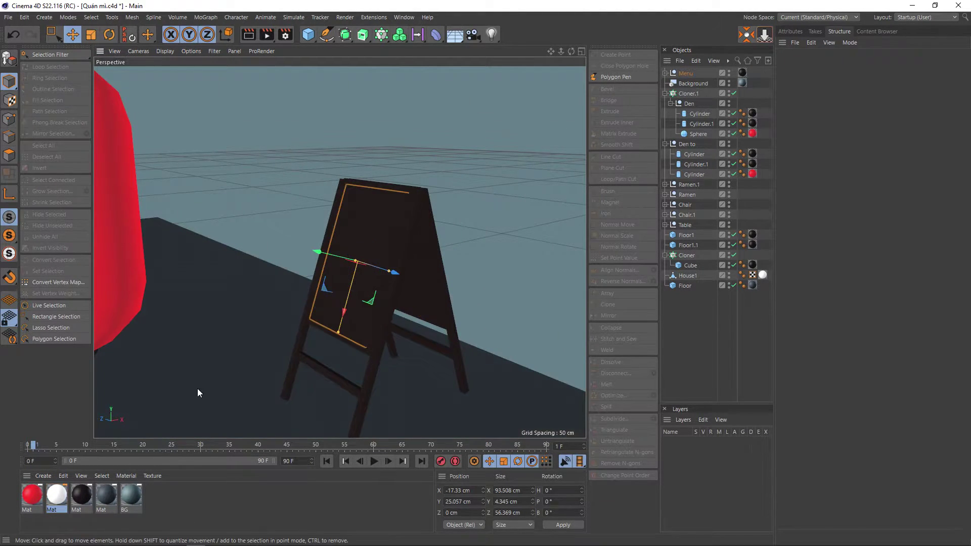
Apply the white material to the sign's back board face
right_click(56, 494)
click(99, 342)
mouse_move(374, 351)
alt+mouse_down()
mouse_move(494, 335)
mouse_move(392, 322)
mouse_move(411, 322)
mouse_move(462, 263)
alt+mouse_up()
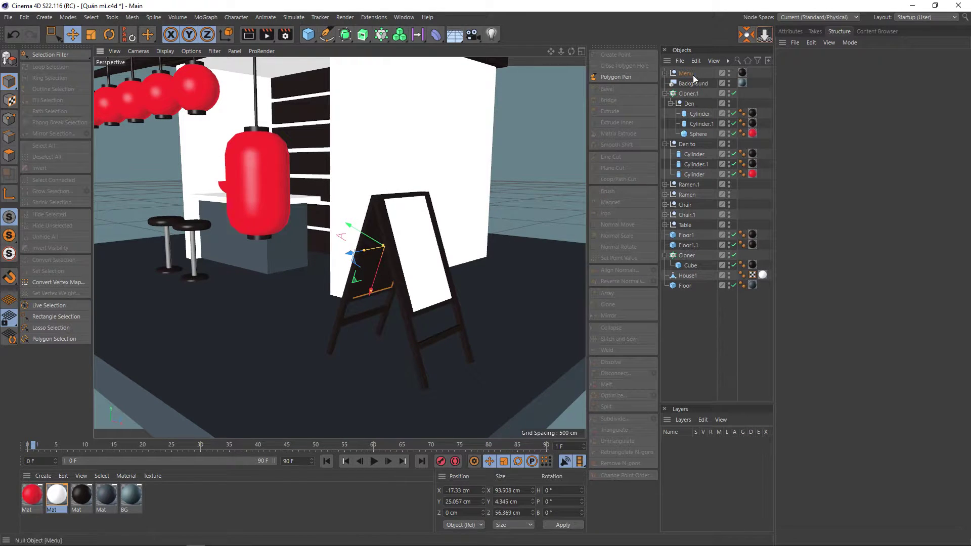
Turn the whole Menu sign to -38.237° heading so it stands at an angle
key(Return)
key(r)
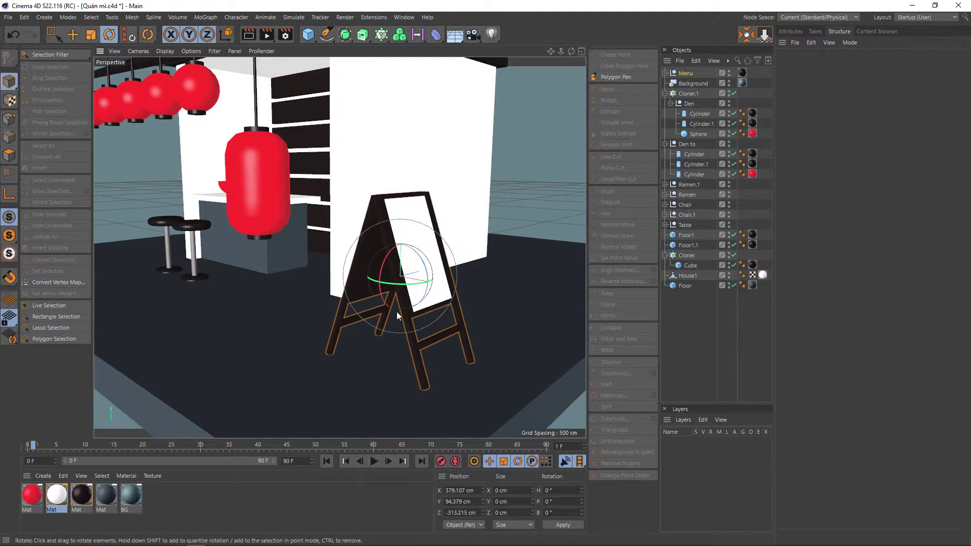
alt+drag(412, 312, 464, 308)
scroll(464, 308, up, 3)
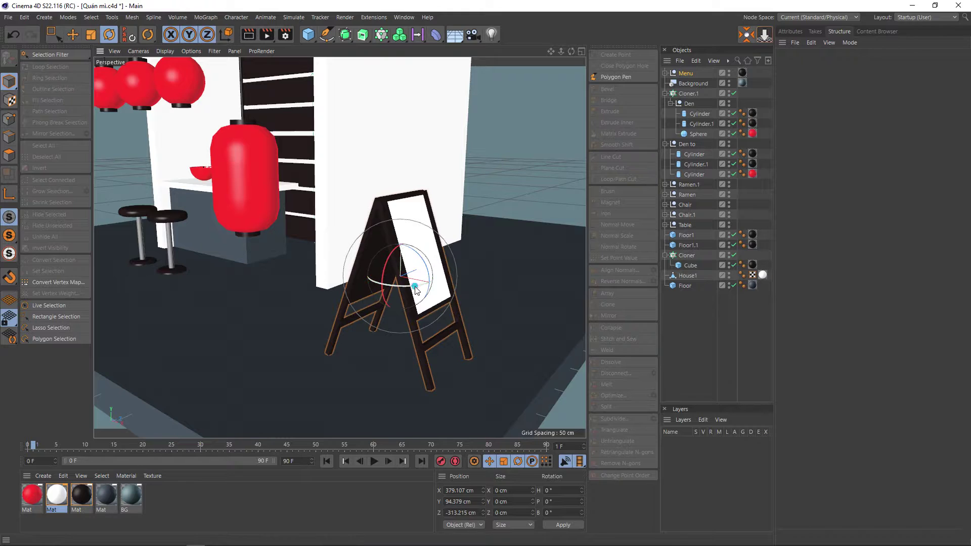
mouse_move(414, 286)
mouse_down()
mouse_move(397, 295)
mouse_move(407, 323)
mouse_move(416, 297)
mouse_move(419, 343)
mouse_move(432, 311)
mouse_move(461, 323)
mouse_up()
scroll(415, 293, down, 3)
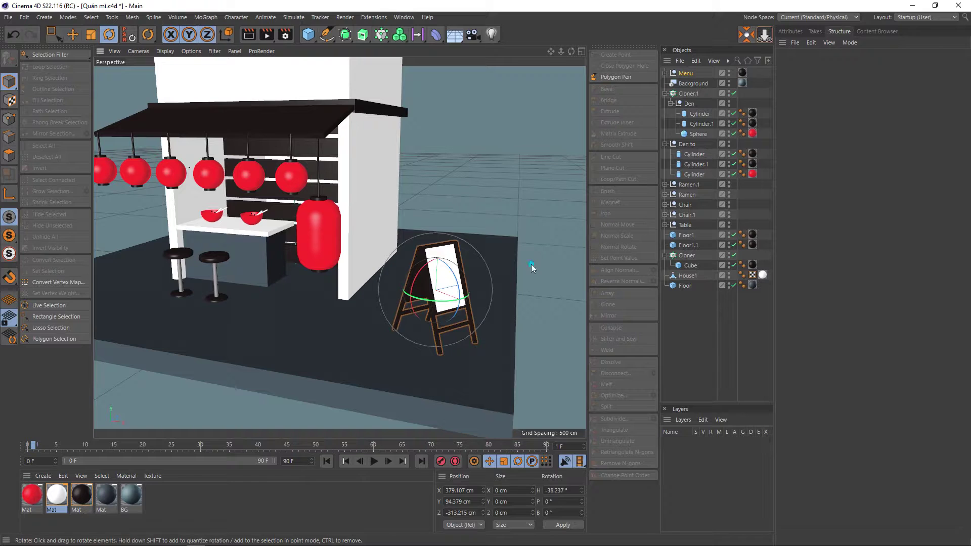
click(531, 264)
scroll(418, 297, up, 2)
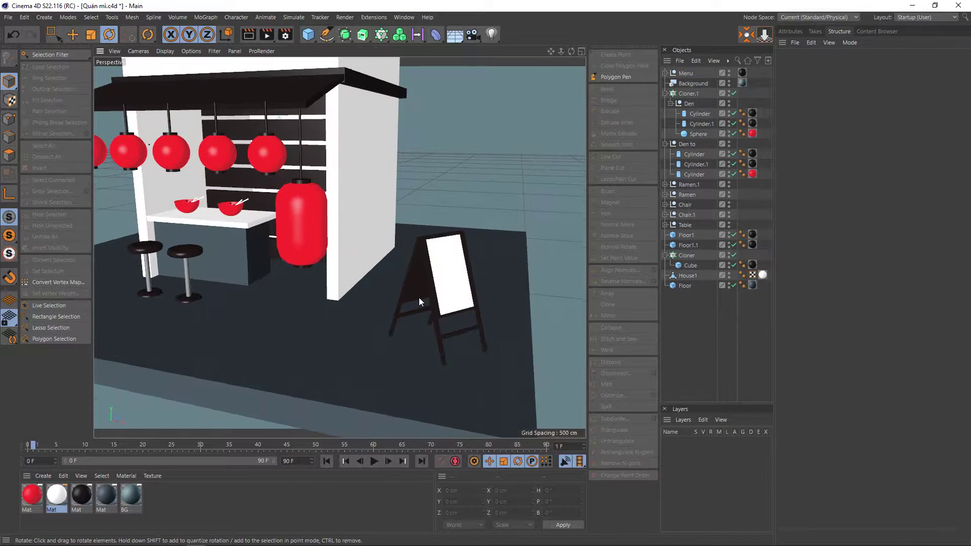
View the 2Story_Ramen_Restaurant.c4d storefront from low and frontal angles, then return to Quán mì.c4d
key(v)
click(411, 358)
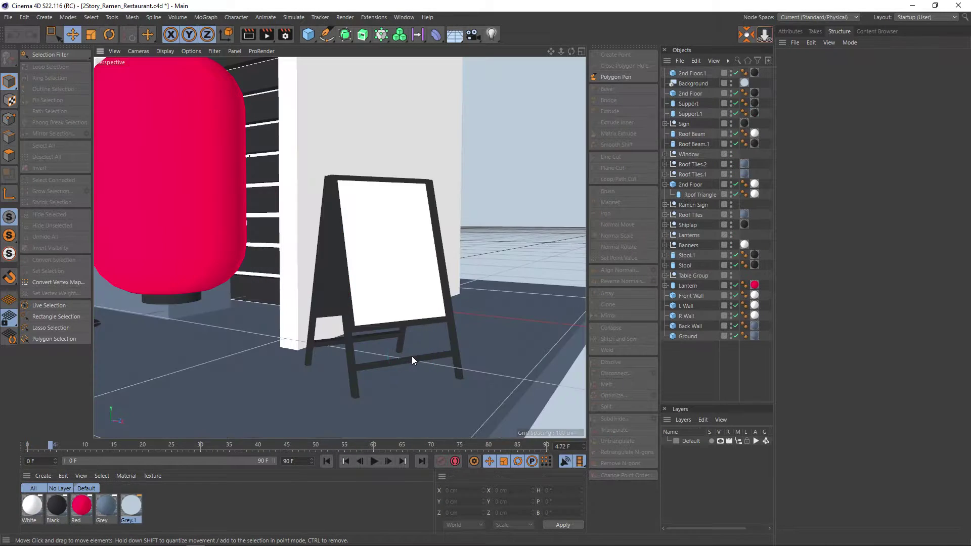
scroll(408, 354, down, 5)
scroll(409, 361, up, 1)
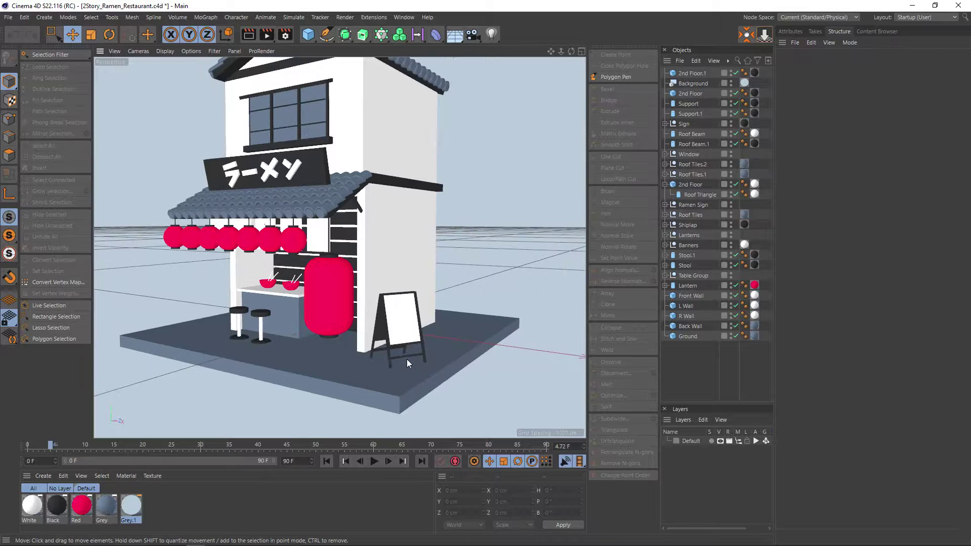
mouse_move(407, 358)
alt+mouse_down()
mouse_move(424, 369)
mouse_move(403, 357)
alt+mouse_up()
scroll(440, 377, up, 3)
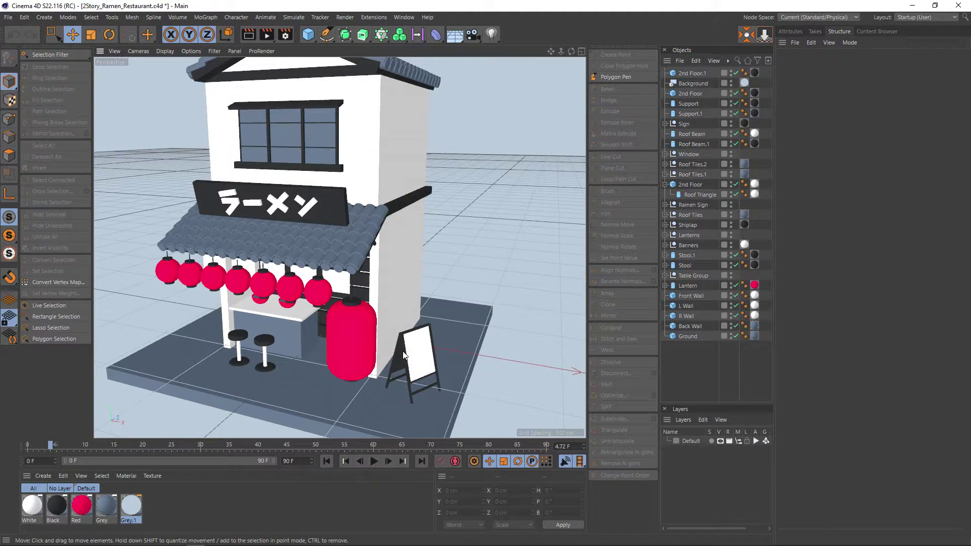
scroll(403, 356, up, 2)
alt+drag(400, 353, 418, 329)
scroll(418, 328, up, 2)
scroll(418, 328, up, 3)
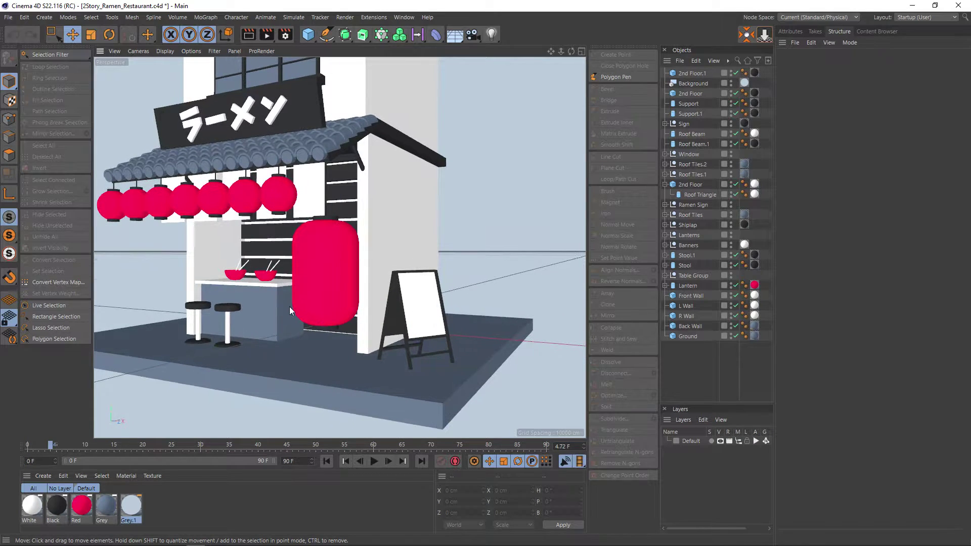
key(v)
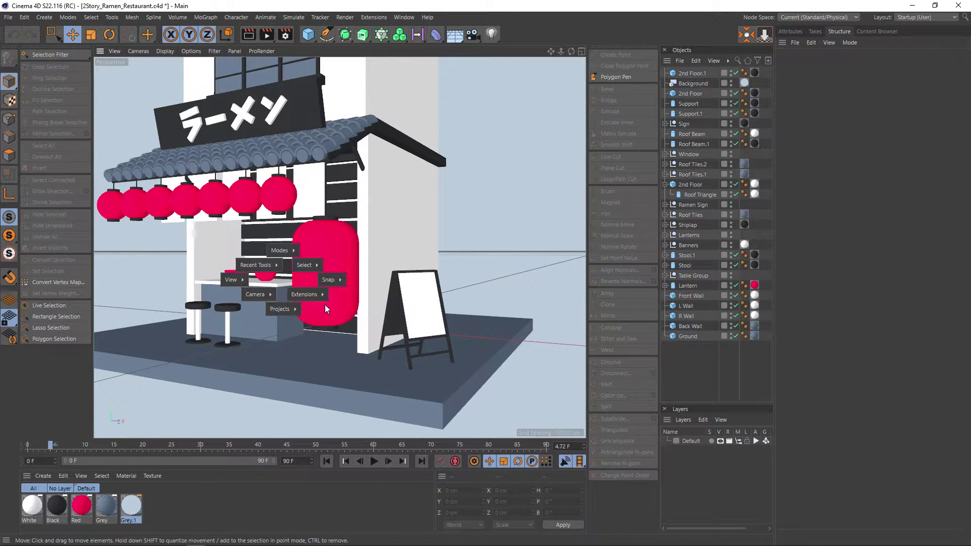
click(282, 331)
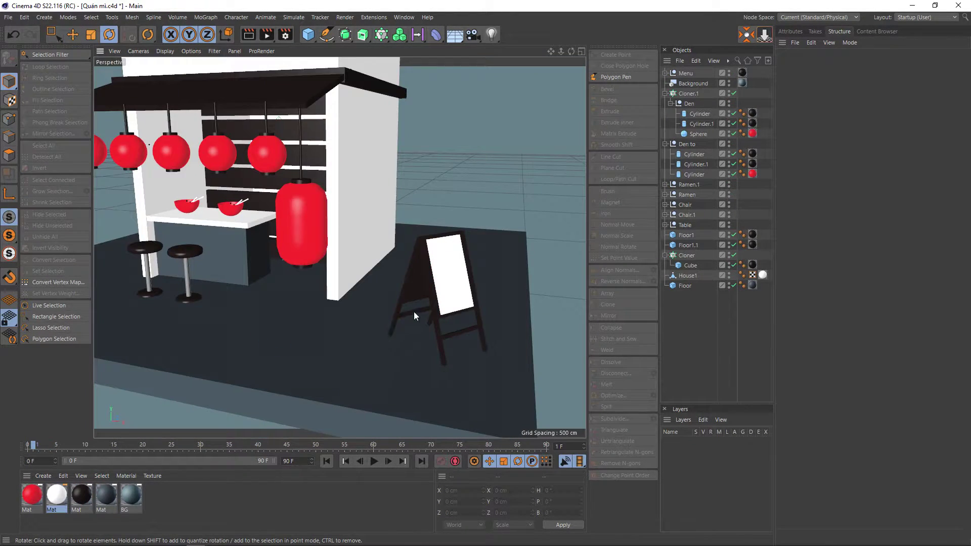
Select the Menu sign with the Move tool, undoing an accidental drag
alt+drag(419, 306, 408, 358)
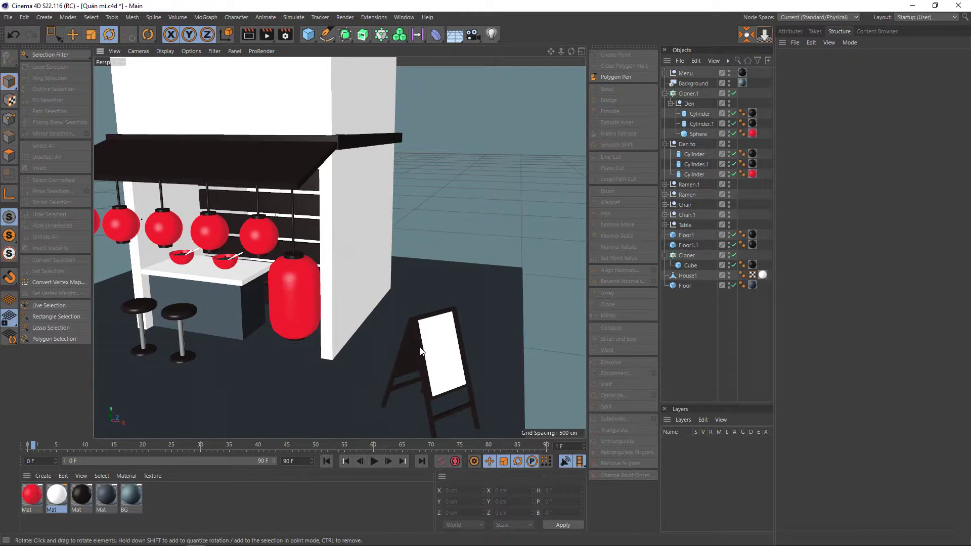
click(422, 353)
key(e)
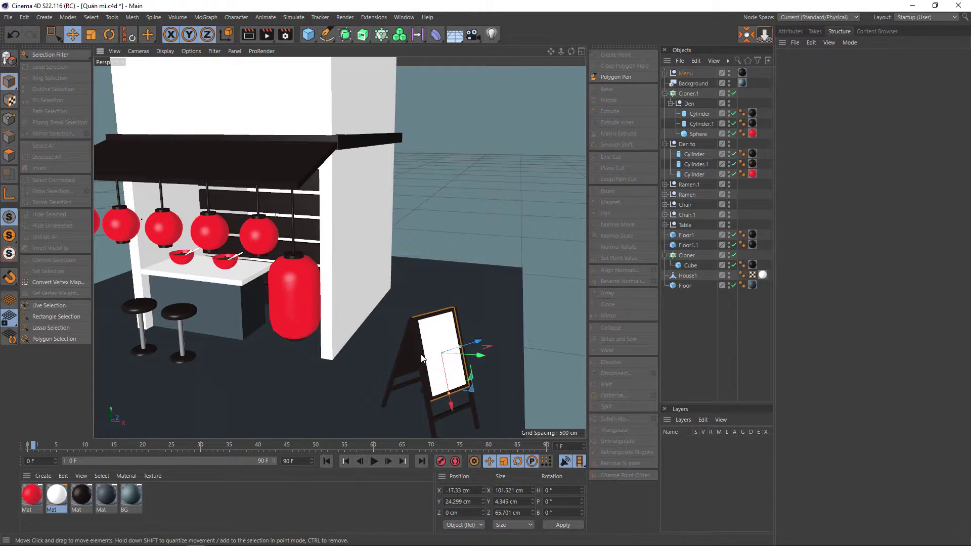
alt+drag(422, 357, 415, 260)
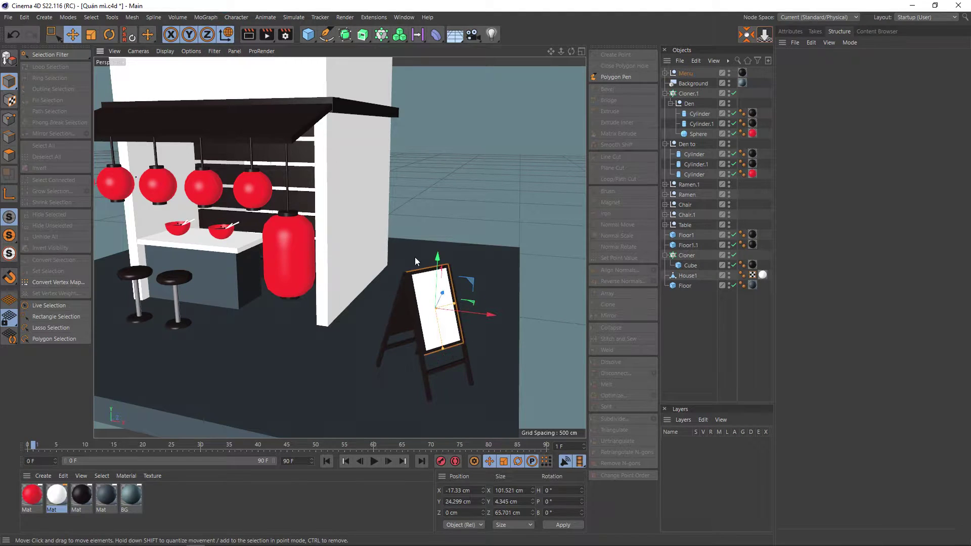
drag(487, 304, 461, 308)
key(ctrl+z)
Slide the Menu sign left toward the stall to X 307.078 cm, keeping Y 94.379 cm
click(686, 73)
mouse_move(486, 304)
mouse_down()
mouse_move(452, 326)
mouse_move(418, 323)
mouse_move(456, 292)
mouse_move(193, 261)
mouse_move(442, 358)
mouse_up()
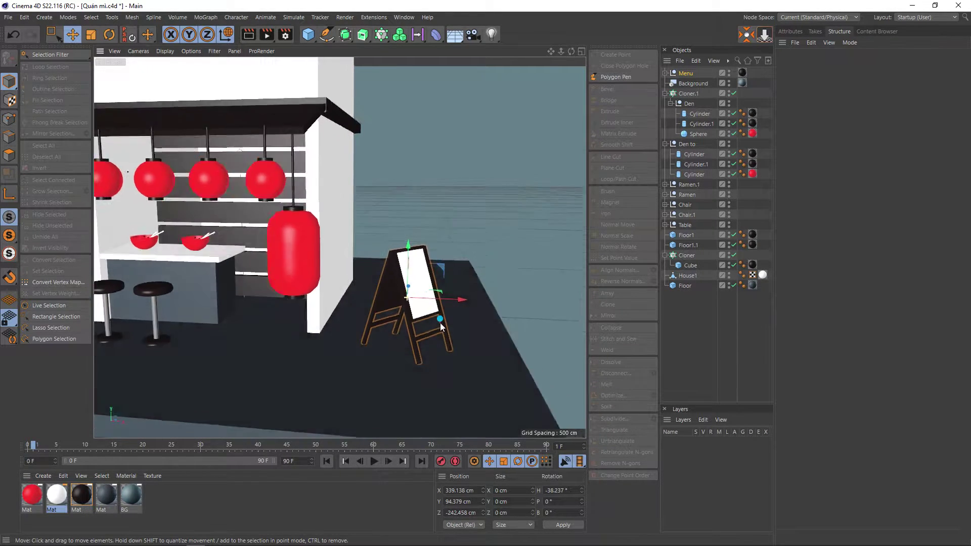
drag(455, 302, 432, 299)
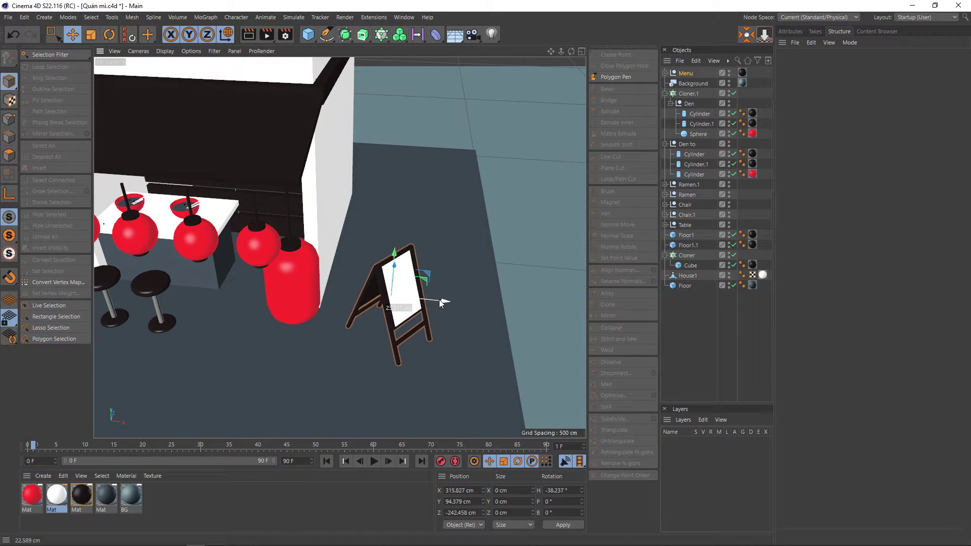
drag(394, 273, 430, 222)
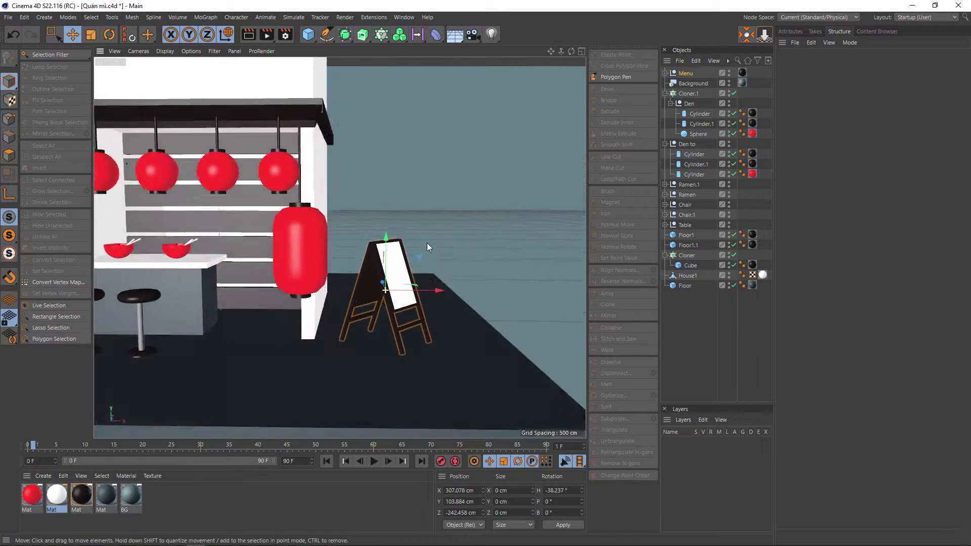
key(ctrl+z)
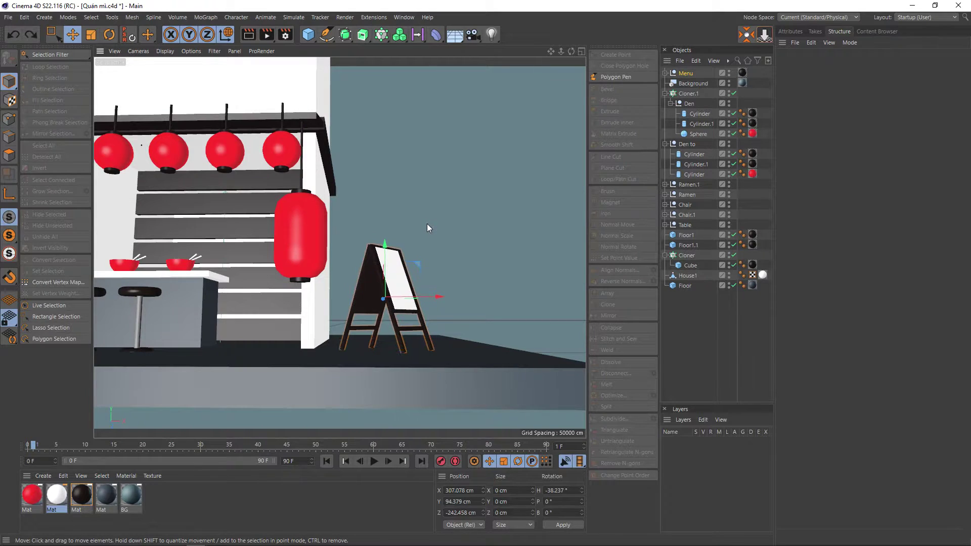
alt+drag(433, 266, 407, 327)
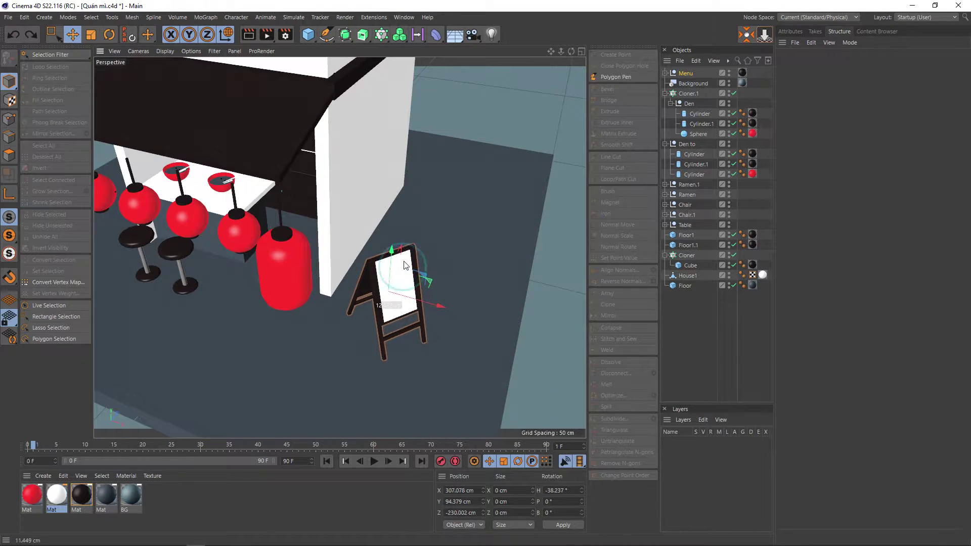
click(455, 303)
mouse_move(454, 302)
alt+mouse_down()
mouse_move(497, 300)
mouse_move(538, 245)
mouse_move(506, 284)
mouse_move(471, 289)
mouse_move(439, 248)
alt+mouse_up()
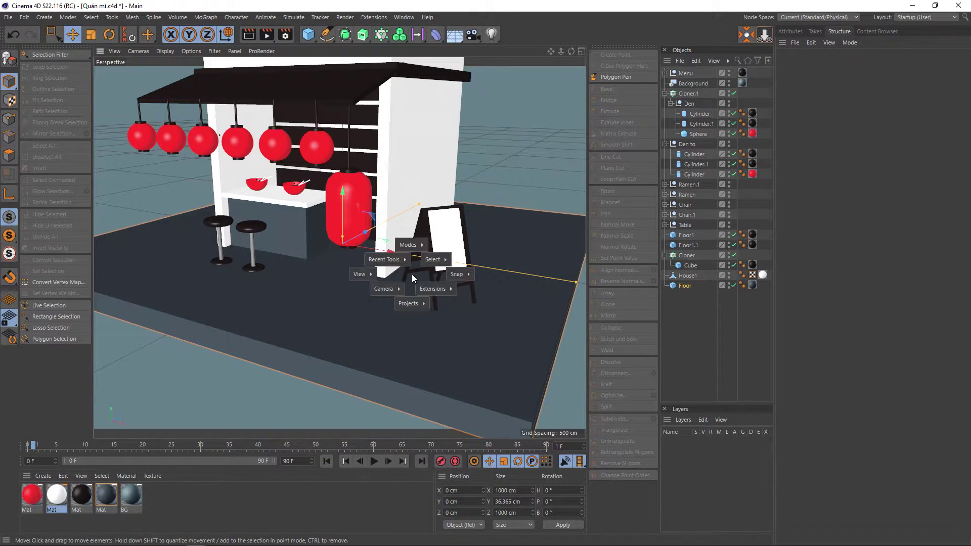
scroll(399, 283, down, 1)
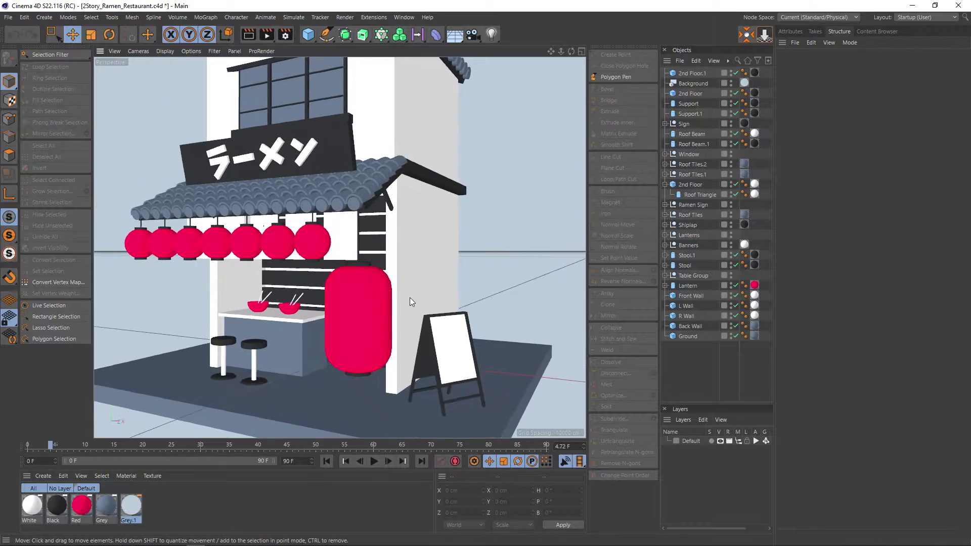
scroll(354, 248, up, 5)
scroll(374, 248, up, 3)
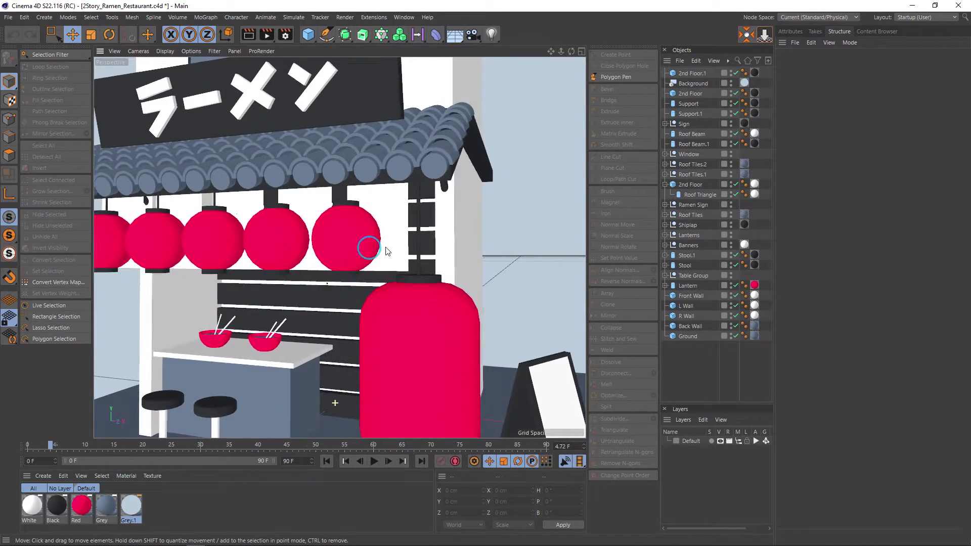
scroll(386, 248, down, 3)
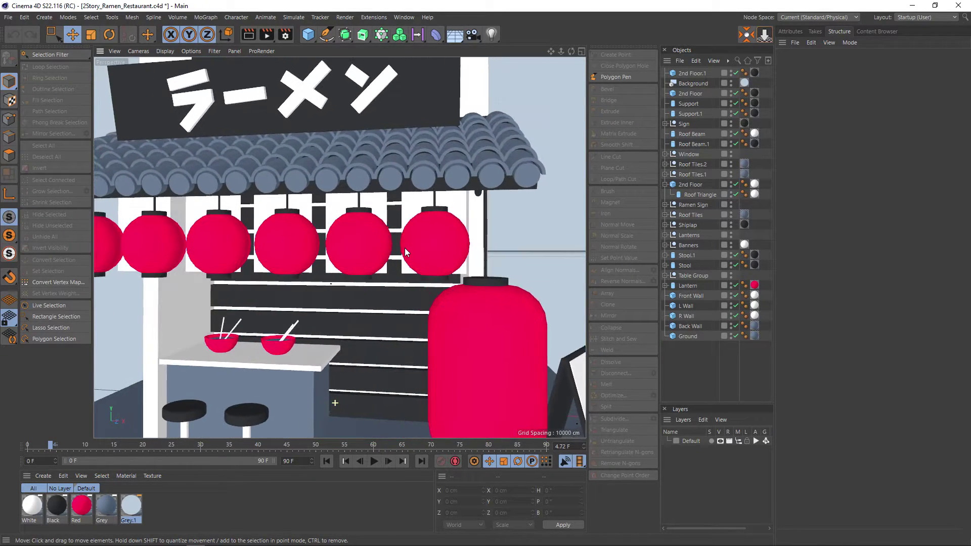
scroll(405, 247, down, 1)
scroll(420, 246, up, 2)
scroll(411, 246, up, 2)
scroll(382, 251, up, 1)
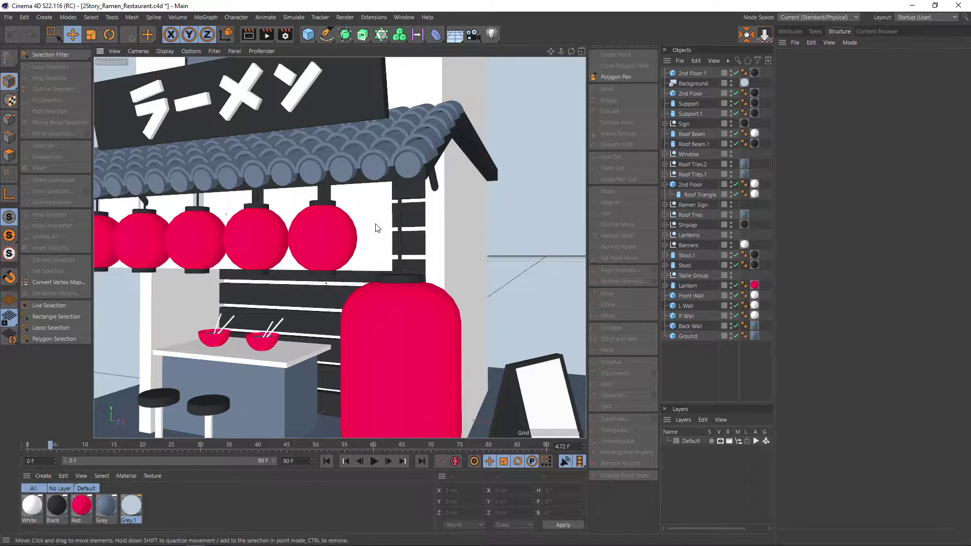
scroll(354, 227, down, 1)
scroll(419, 244, up, 3)
scroll(314, 240, up, 3)
scroll(293, 244, up, 2)
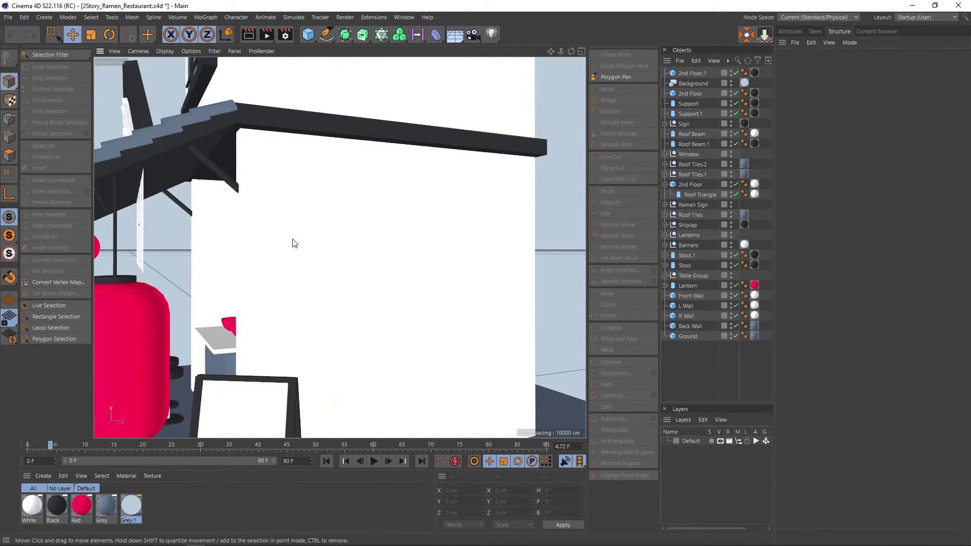
scroll(221, 251, down, 1)
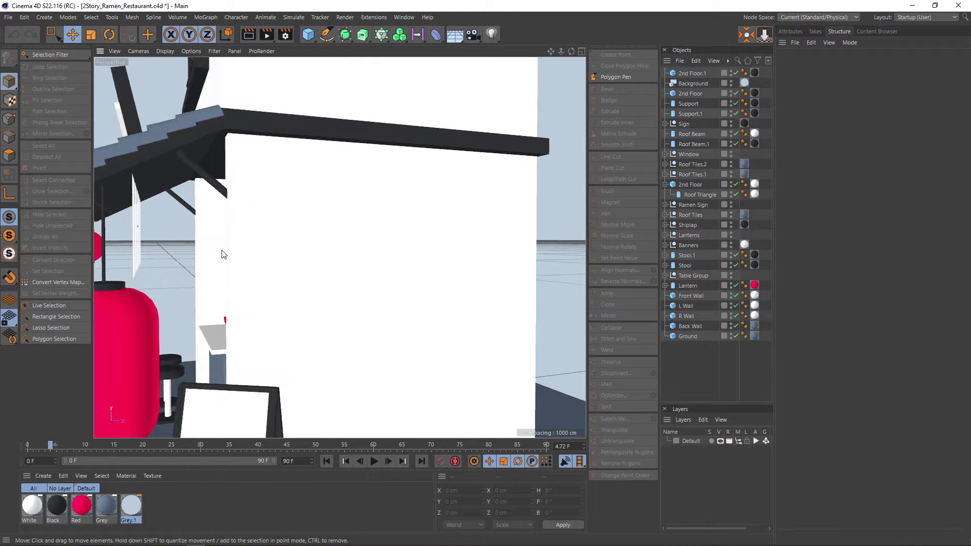
scroll(312, 238, down, 2)
scroll(262, 247, up, 1)
scroll(253, 255, up, 1)
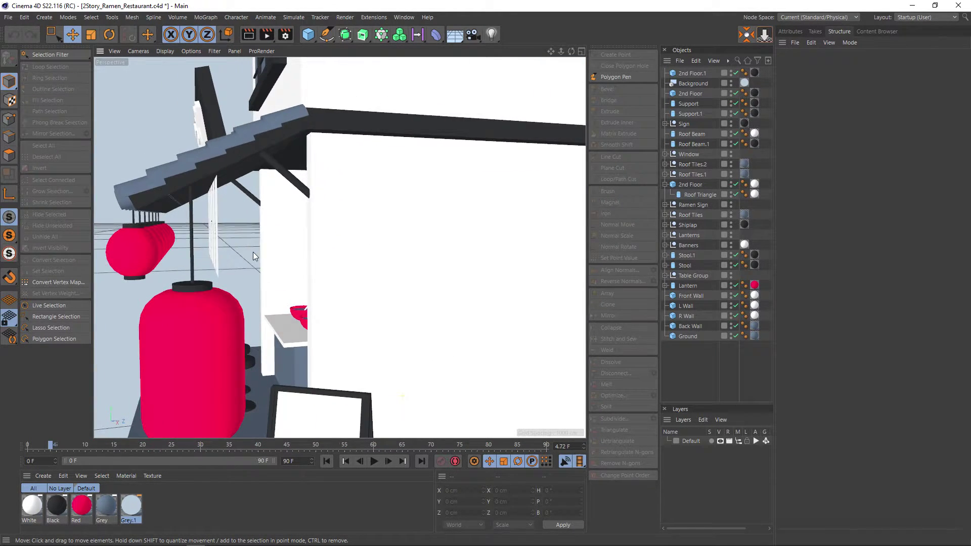
scroll(253, 251, down, 1)
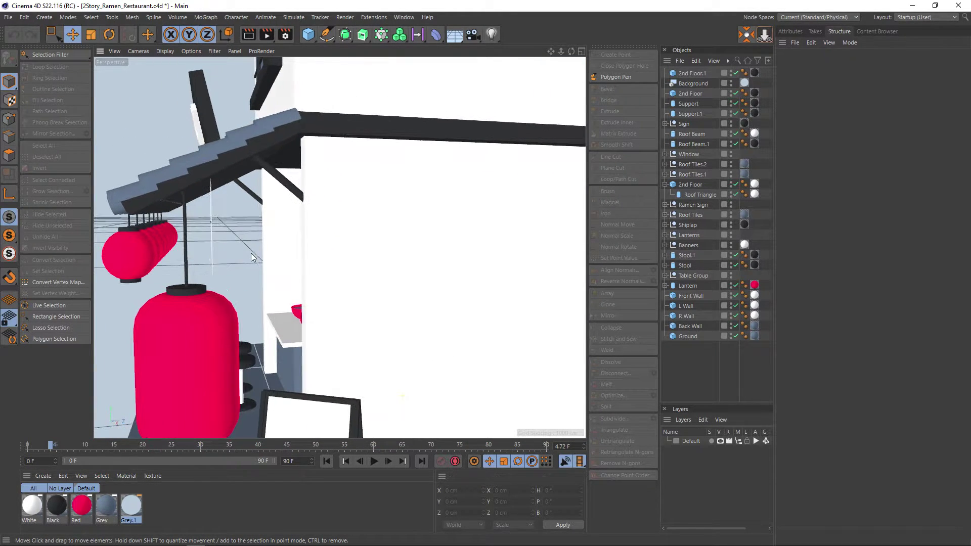
scroll(251, 249, down, 1)
scroll(250, 252, up, 1)
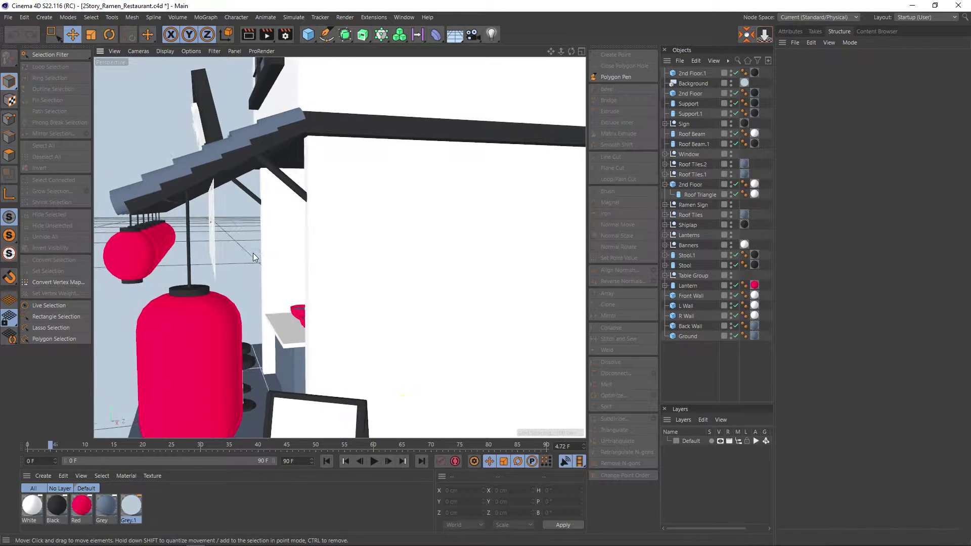
scroll(254, 252, up, 1)
scroll(255, 251, up, 1)
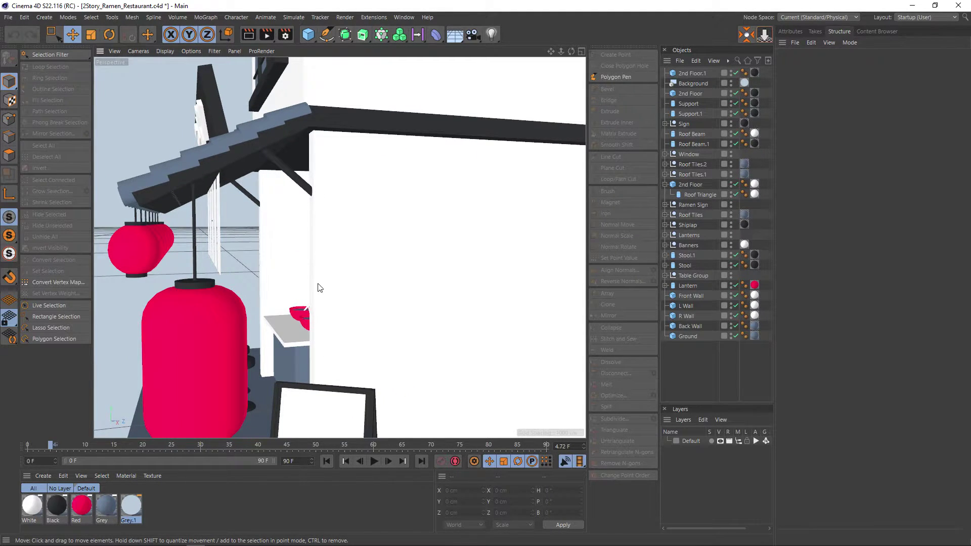
key(v)
alt+drag(343, 217, 390, 218)
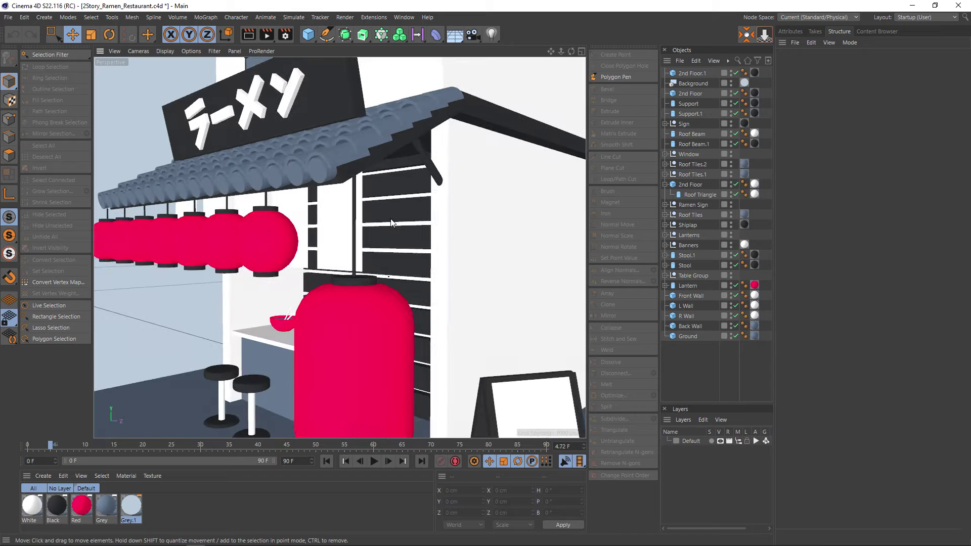
key(v)
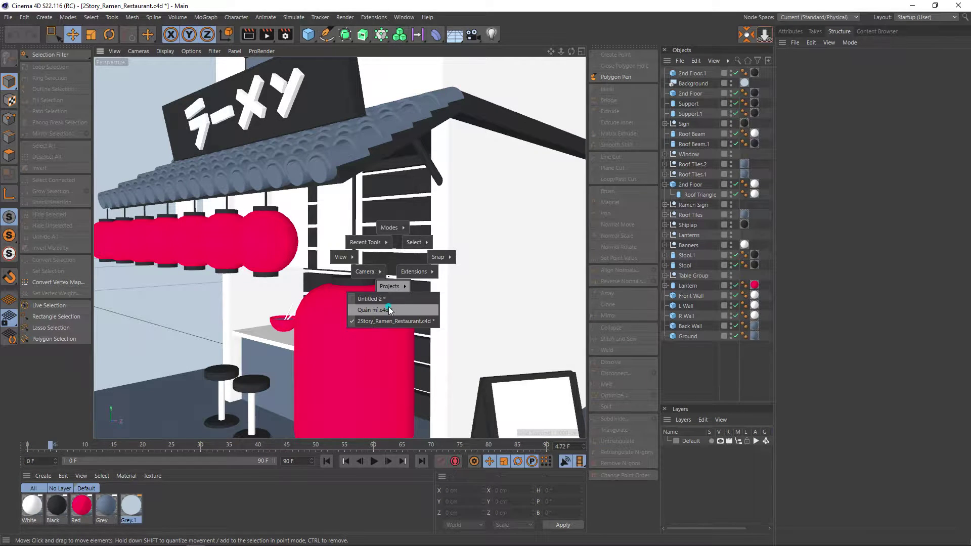
click(373, 309)
alt+drag(408, 284, 319, 269)
scroll(376, 316, up, 3)
Orbit to a frontal view of the shop, then switch to the empty Untitled 2 project
scroll(377, 316, up, 2)
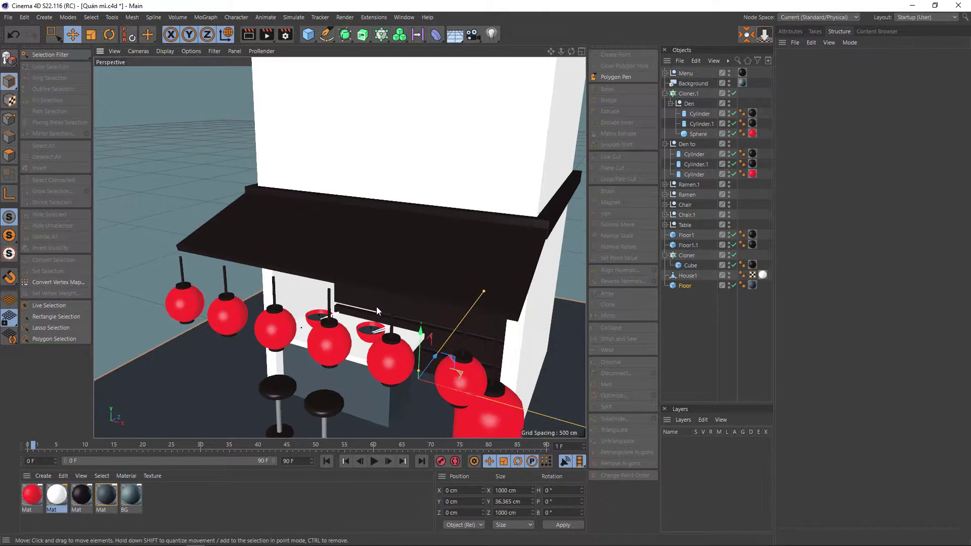
alt+drag(376, 306, 405, 294)
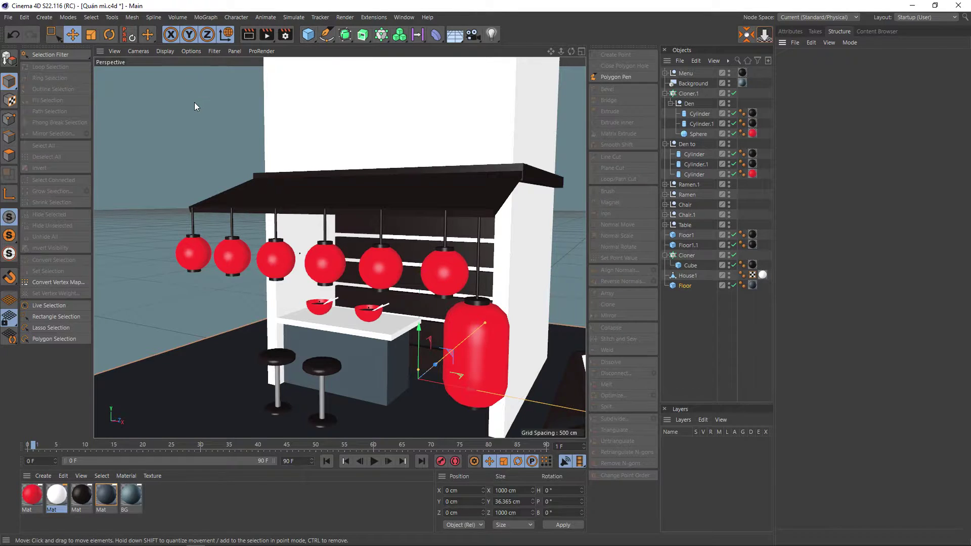
key(v)
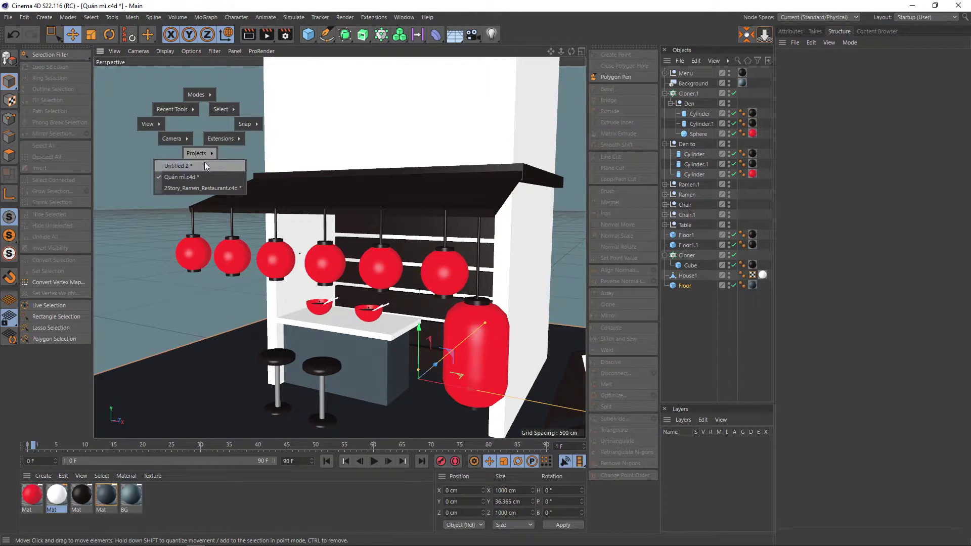
click(240, 160)
Add a cube primitive to the empty Untitled 2 scene
click(308, 34)
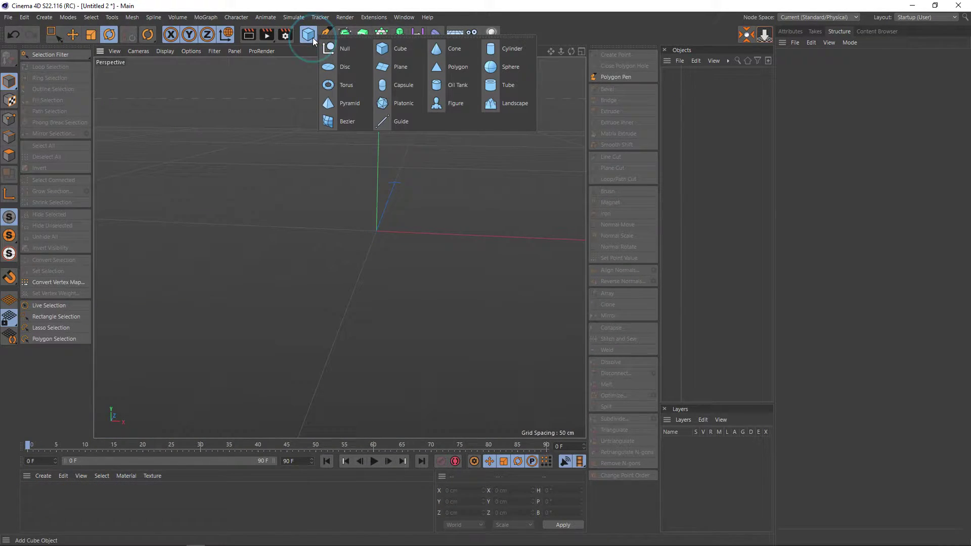
click(395, 51)
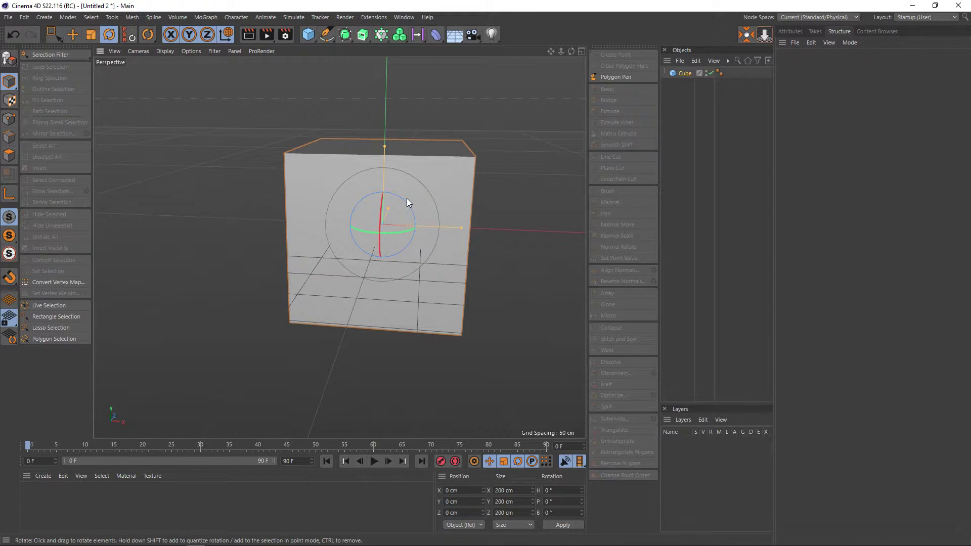
mouse_move(406, 203)
alt+mouse_down()
mouse_move(425, 200)
mouse_move(413, 189)
mouse_move(384, 221)
alt+mouse_up()
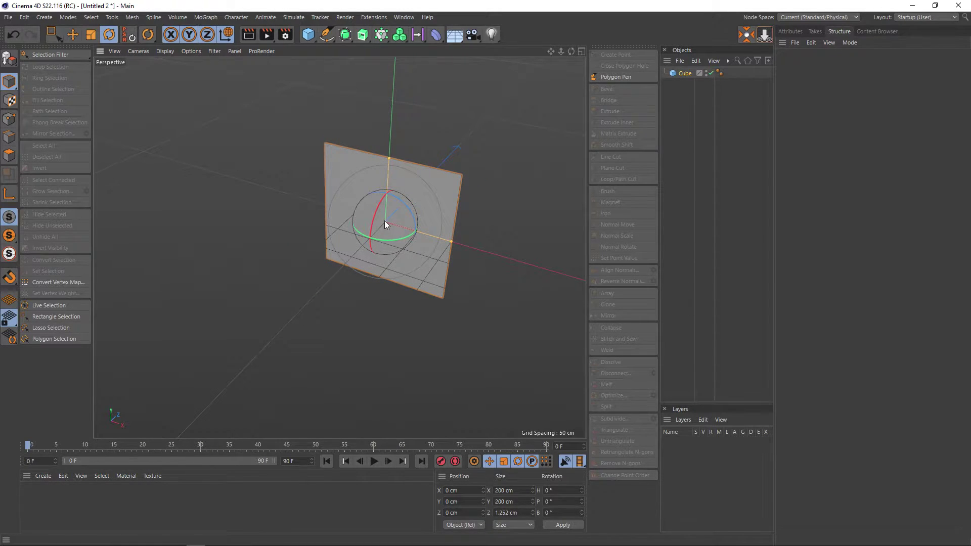
key(ctrl+z)
alt+drag(448, 217, 366, 220)
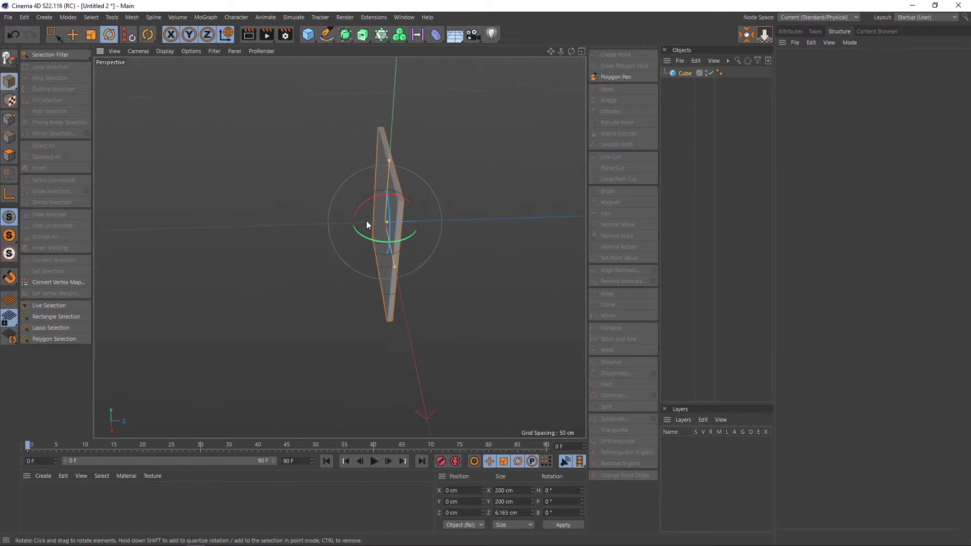
scroll(397, 225, up, 2)
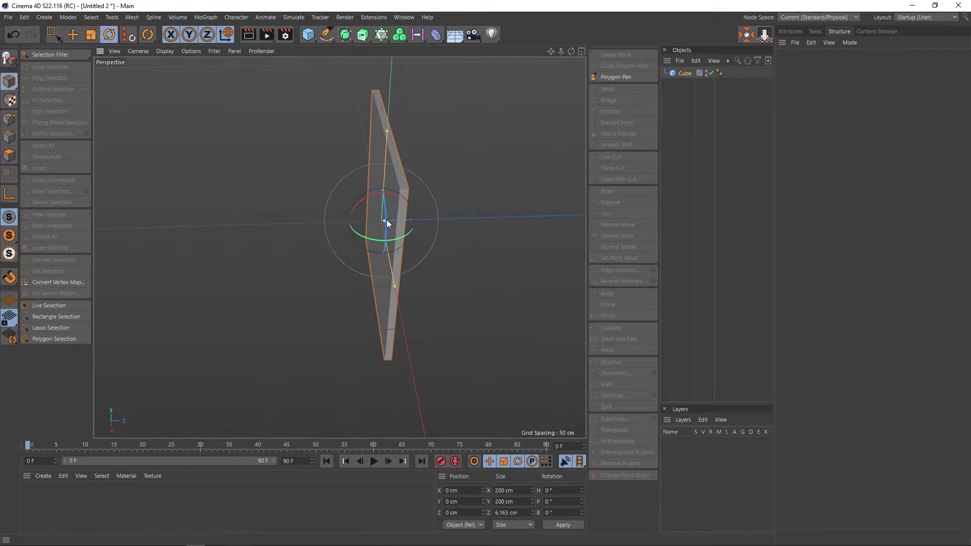
Flatten the cube into a thin slab 3 cm thick on Z
click(791, 31)
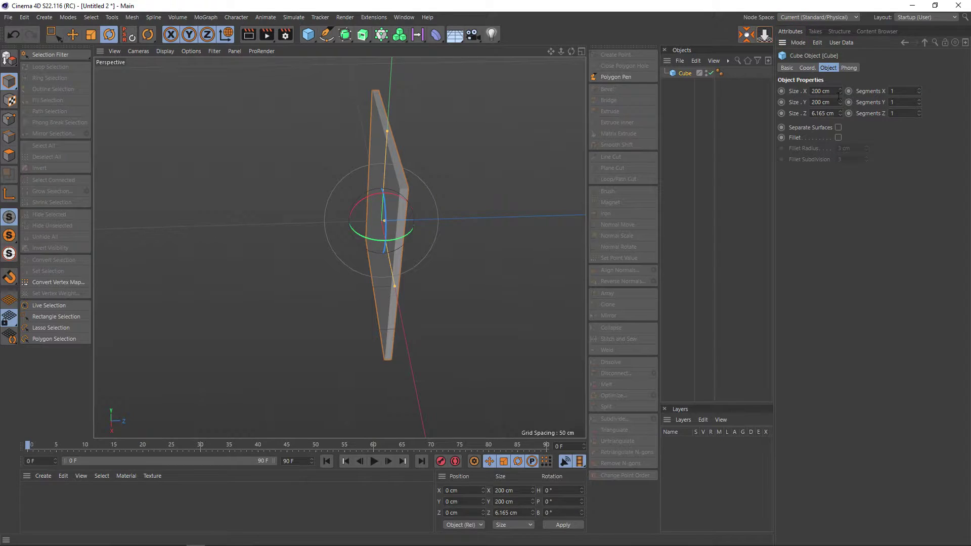
double_click(832, 113)
text(4)
key(Return)
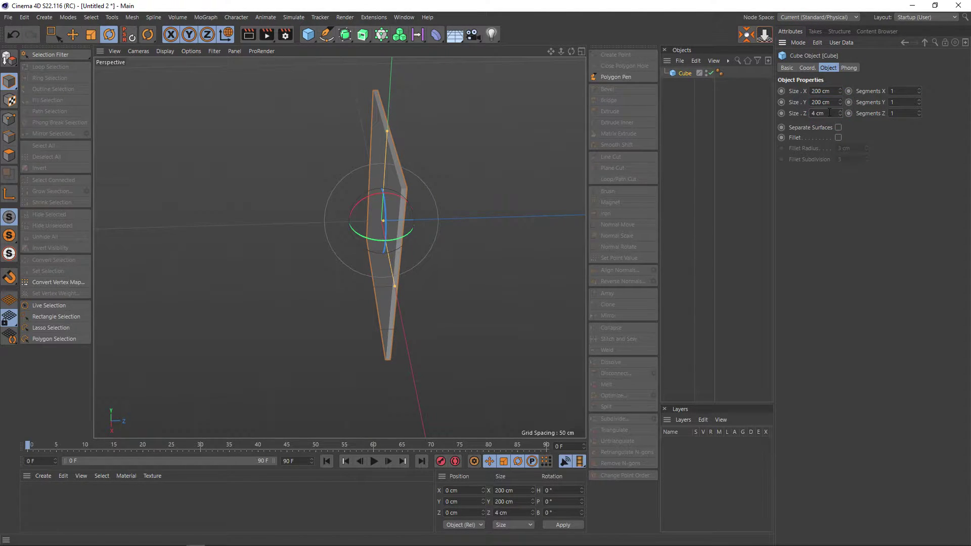
click(830, 112)
text(3)
key(Return)
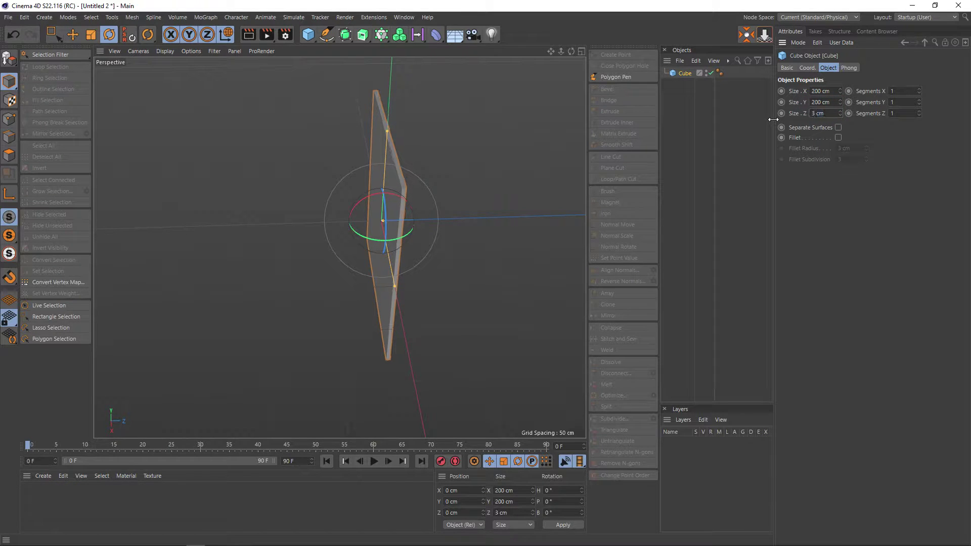
mouse_move(596, 194)
alt+mouse_down()
mouse_move(553, 249)
mouse_move(548, 232)
mouse_move(535, 234)
mouse_move(585, 227)
mouse_move(571, 230)
alt+mouse_up()
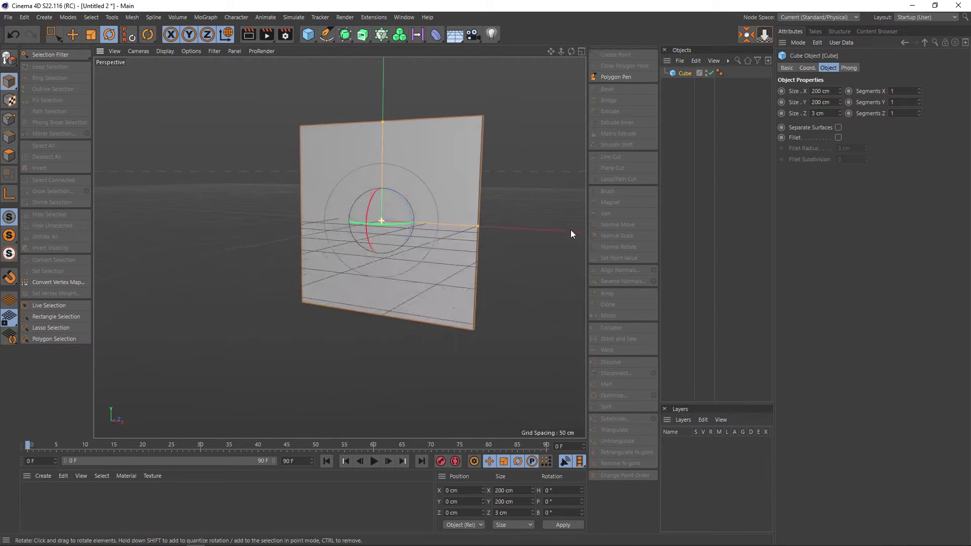
scroll(402, 259, down, 3)
alt+drag(423, 244, 436, 237)
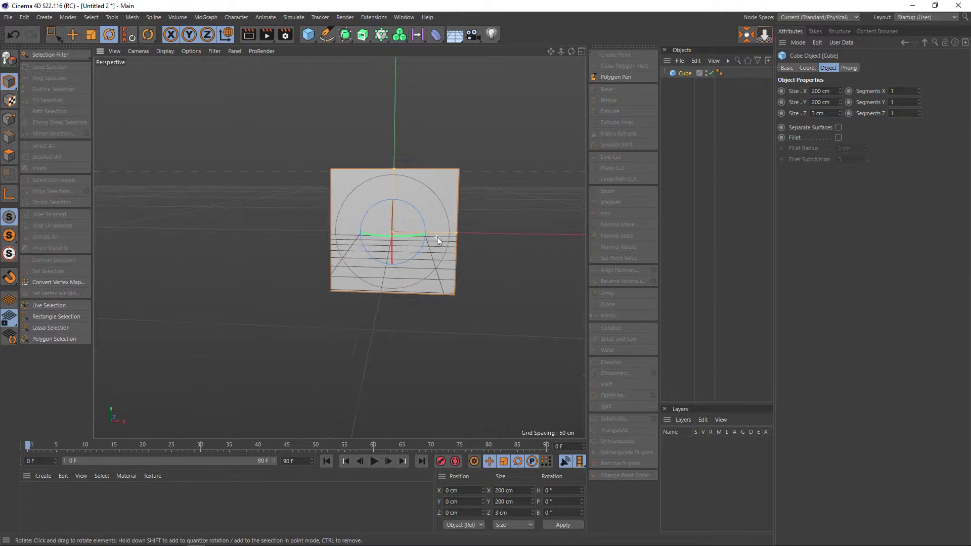
Add a Cloner and nest the cube slab inside it
click(381, 34)
alt+click(427, 48)
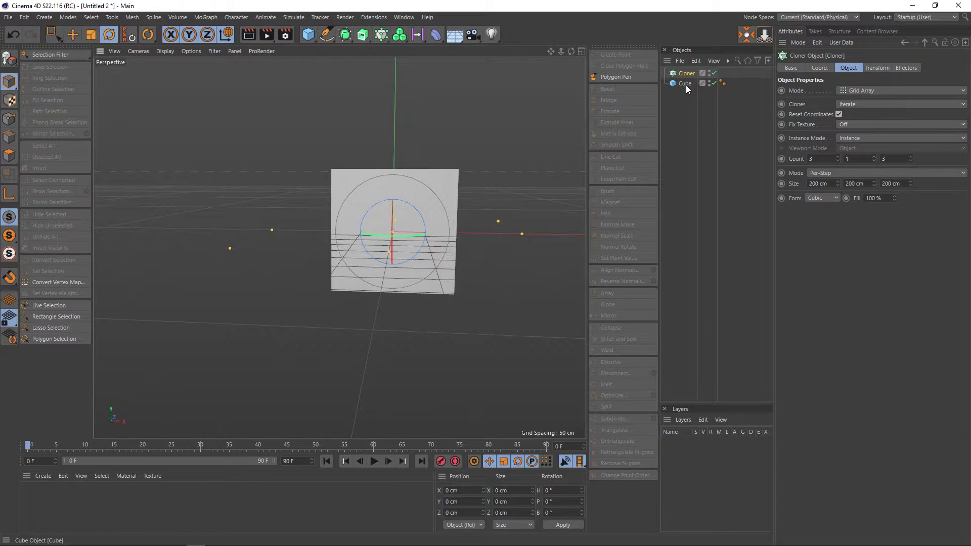
drag(684, 84, 686, 74)
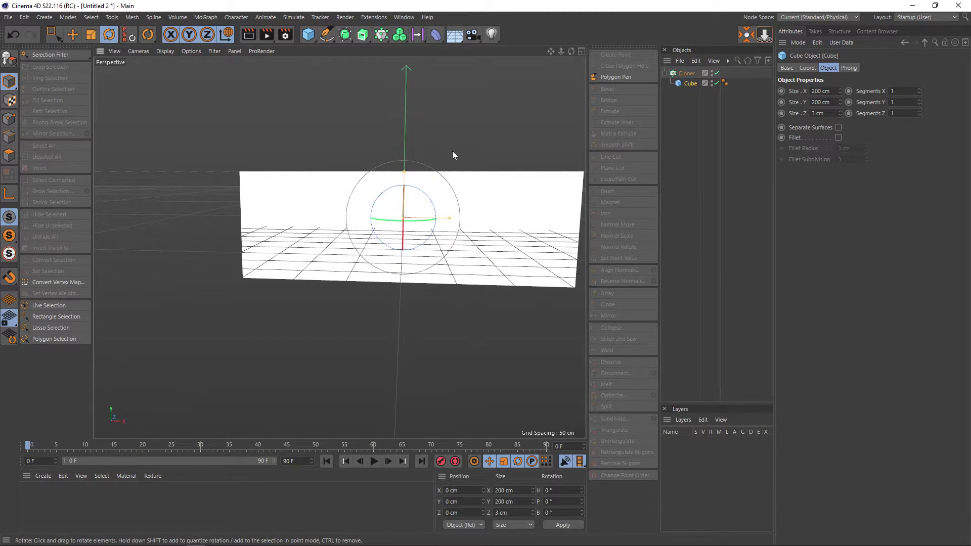
alt+drag(452, 155, 390, 188)
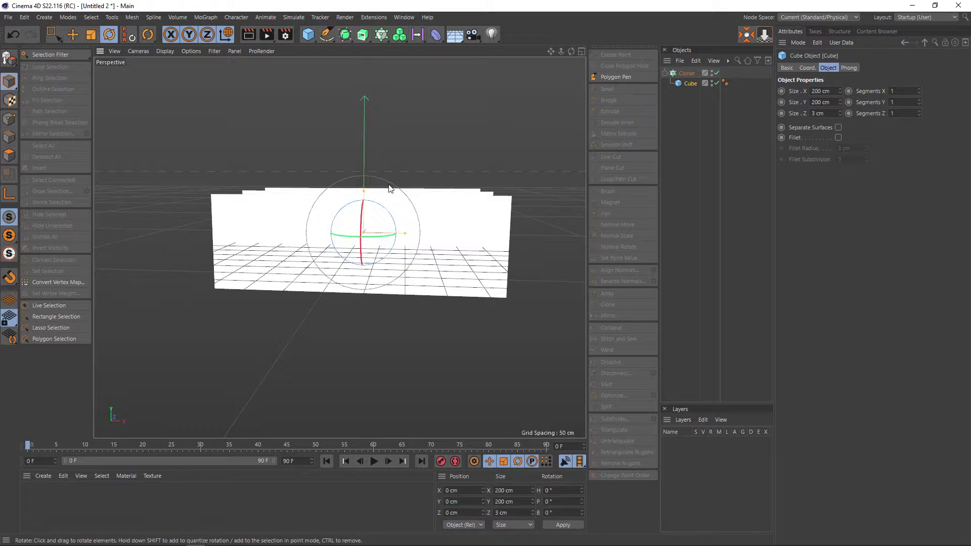
click(686, 74)
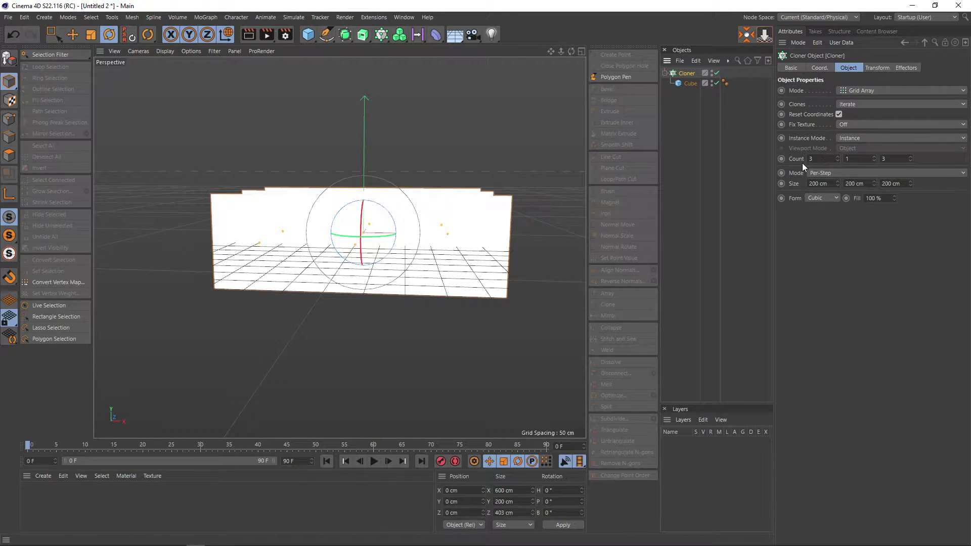
key(e)
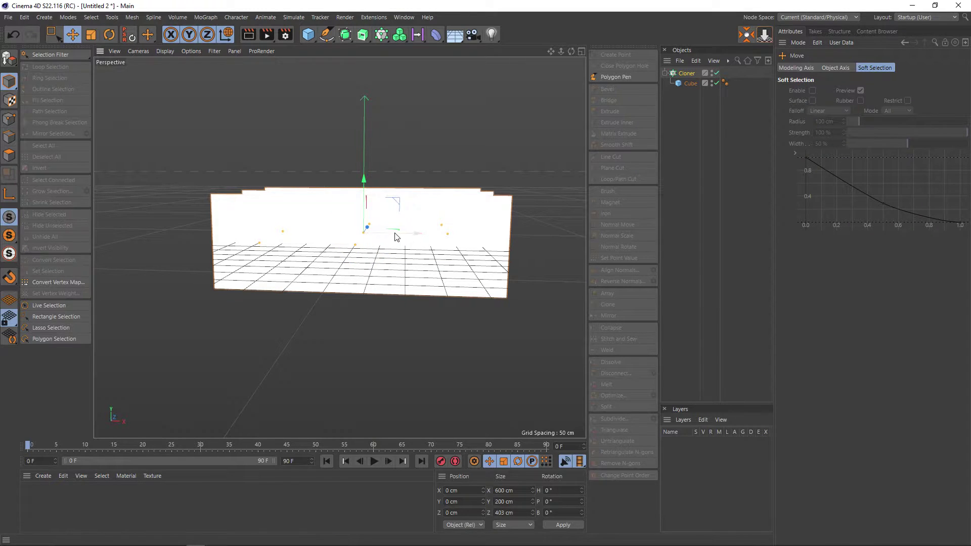
click(686, 73)
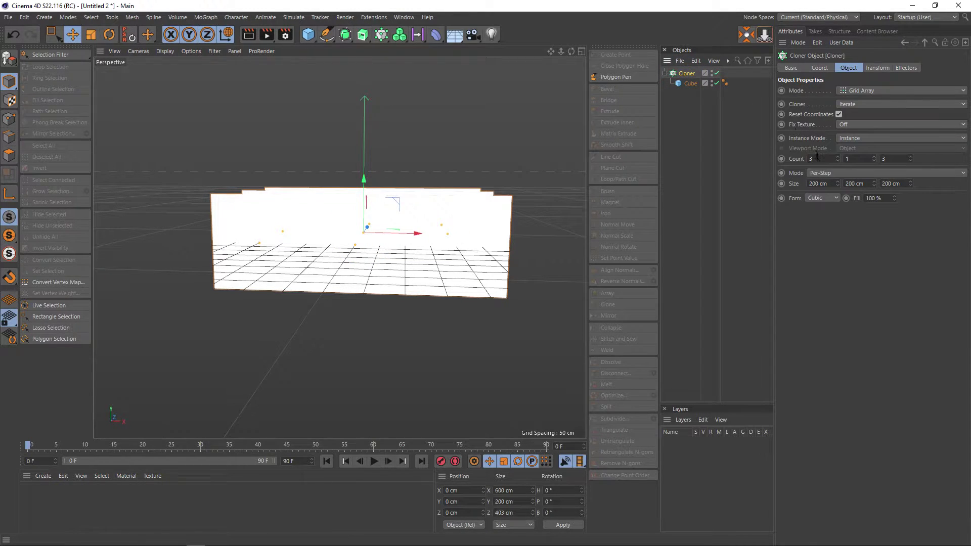
Set the cloner's Z count to 1 so the clones form a single row
click(898, 158)
text(1)
key(Return)
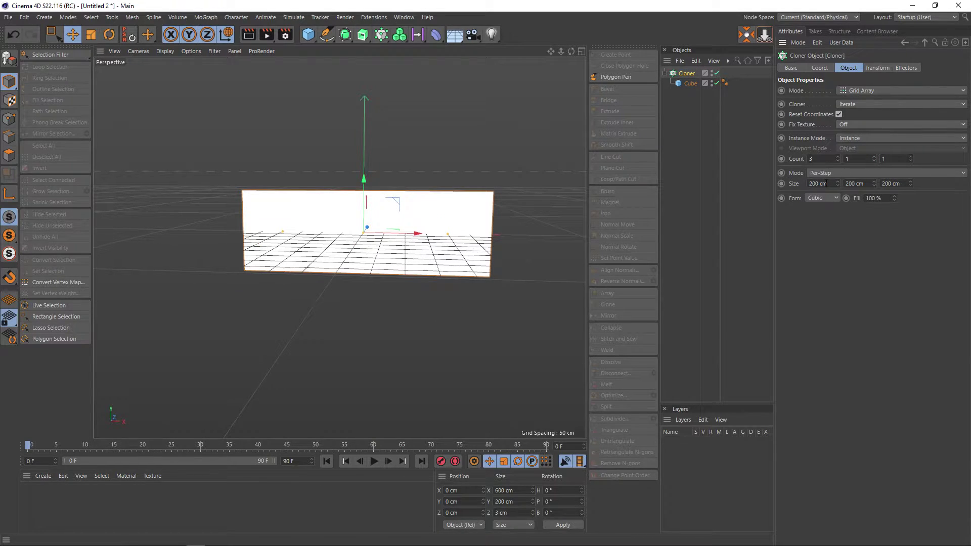
drag(827, 183, 790, 192)
click(688, 84)
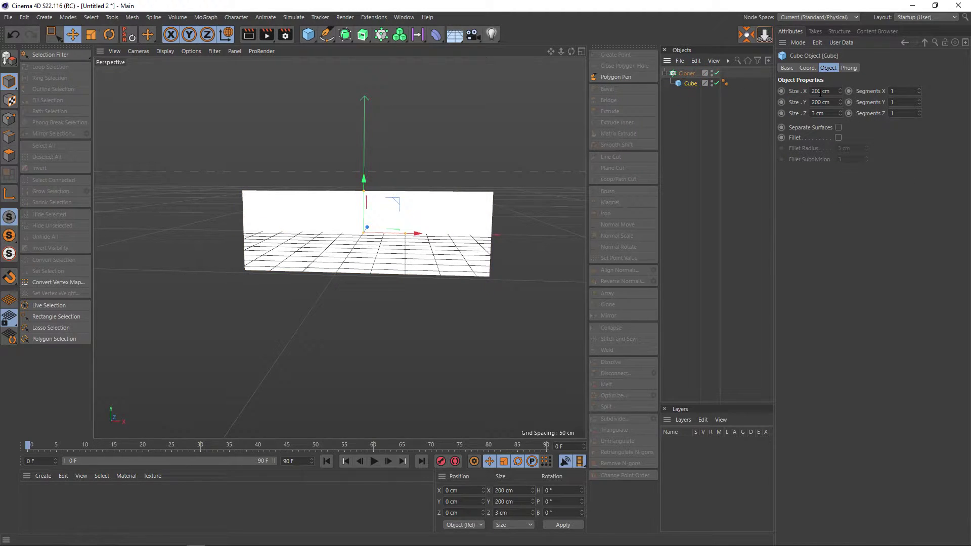
click(687, 74)
Set the clone spacing Size X to 300 cm and the X count to 5
drag(830, 183, 778, 183)
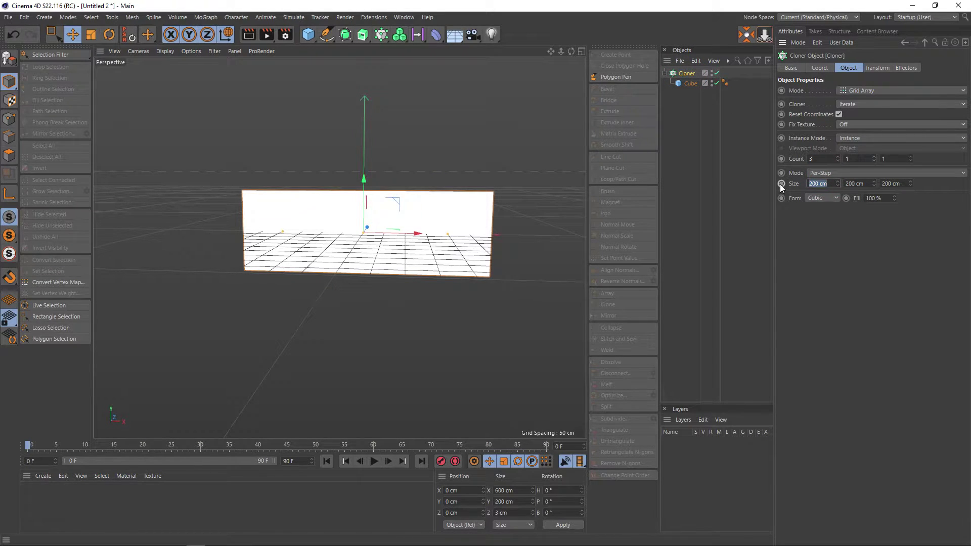
text(400)
key(Return)
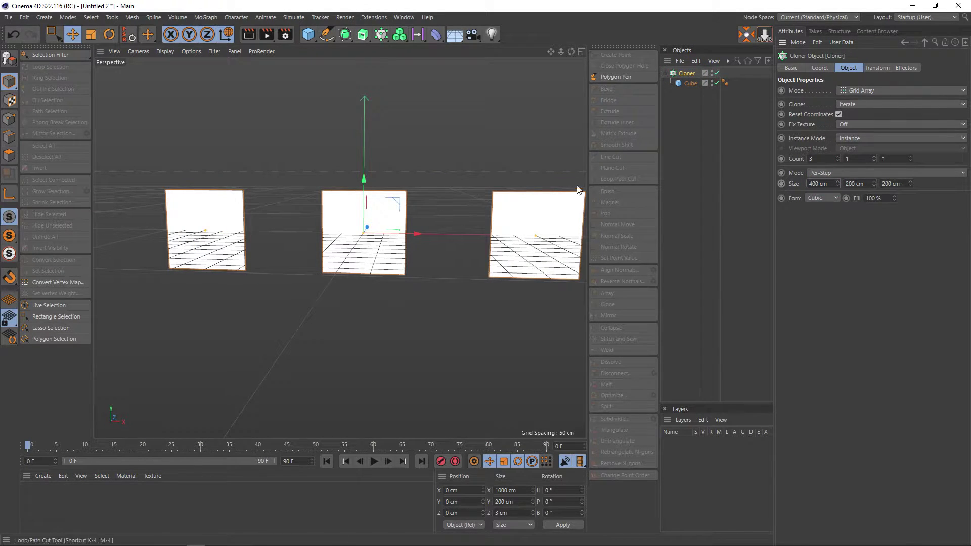
scroll(485, 264, down, 2)
scroll(485, 264, down, 2)
drag(830, 183, 782, 190)
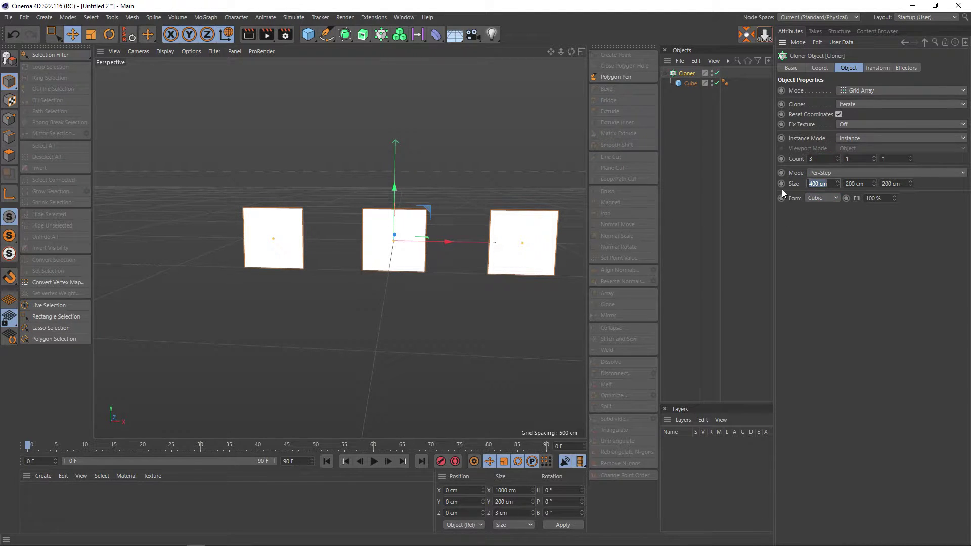
text(300)
key(Return)
alt+middle_drag(553, 209, 381, 273)
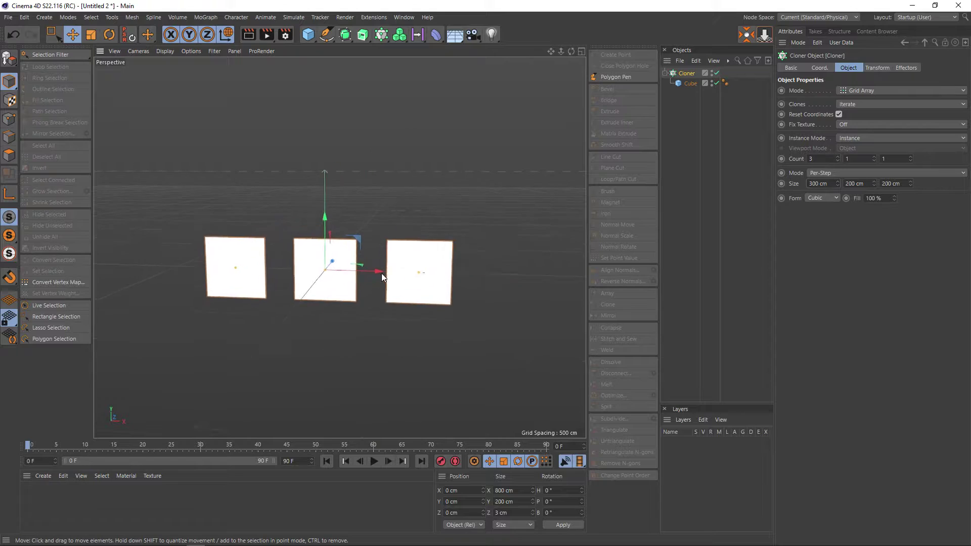
drag(821, 158, 784, 161)
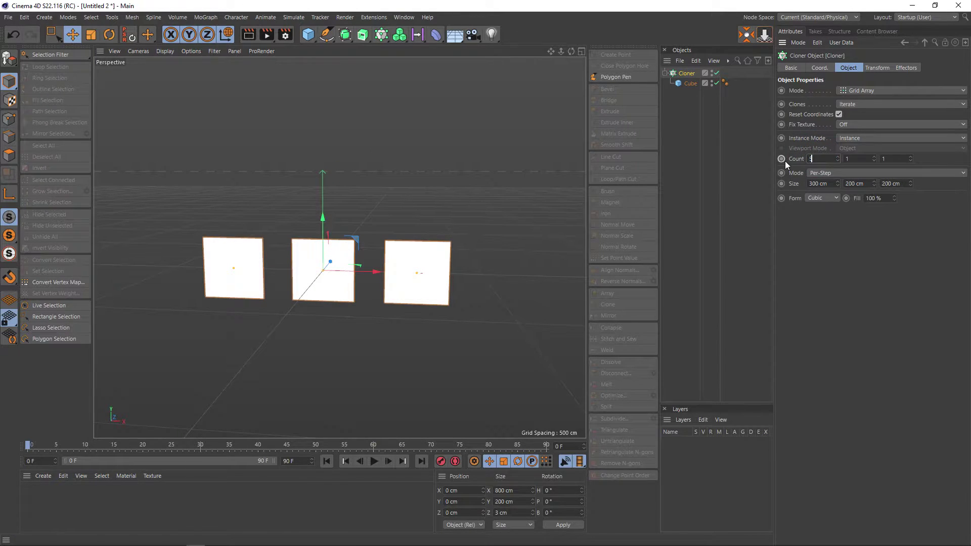
key(Return)
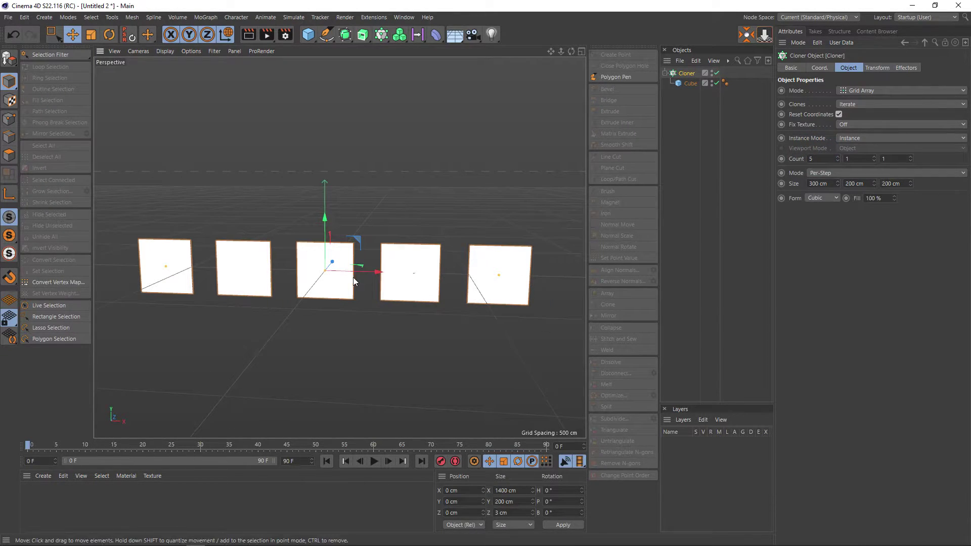
scroll(353, 278, down, 2)
Select the five-panel Cloner in the Object Manager and remove it from Untitled 2
mouse_move(356, 287)
alt+mouse_down()
mouse_move(215, 324)
mouse_move(325, 282)
mouse_move(328, 268)
alt+mouse_up()
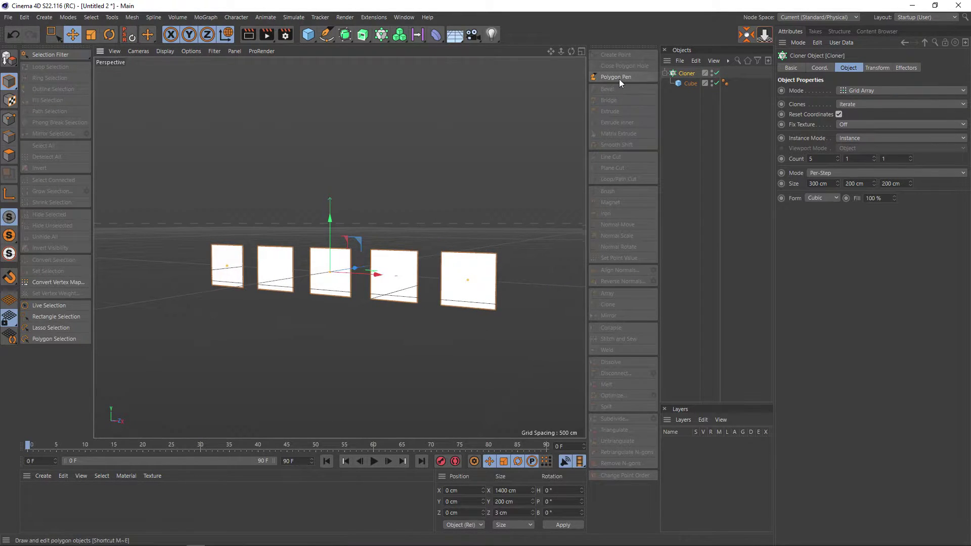
click(665, 74)
click(666, 73)
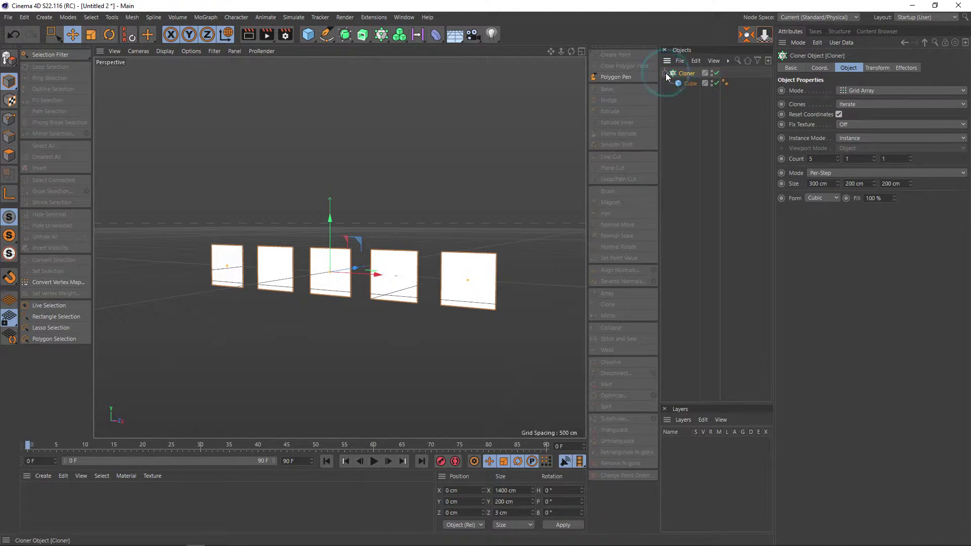
click(664, 73)
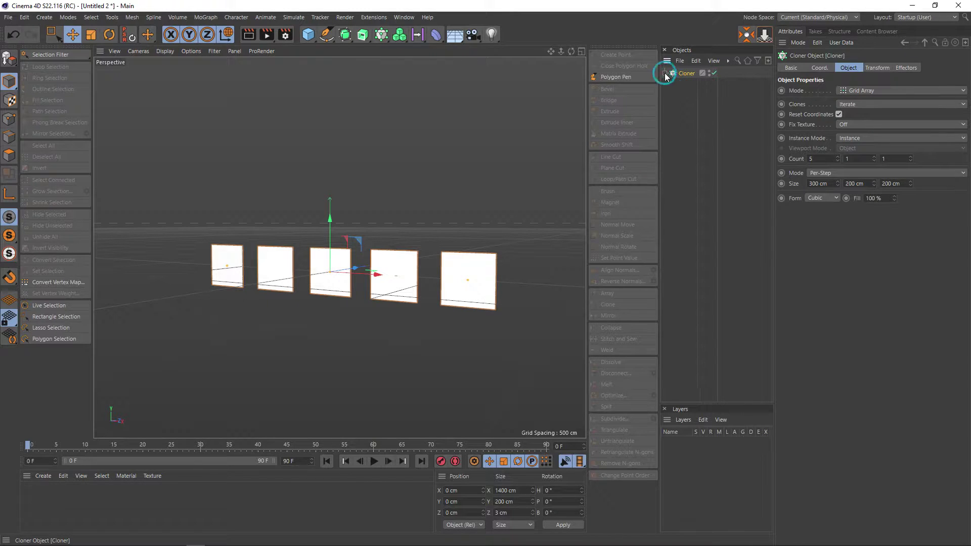
click(664, 73)
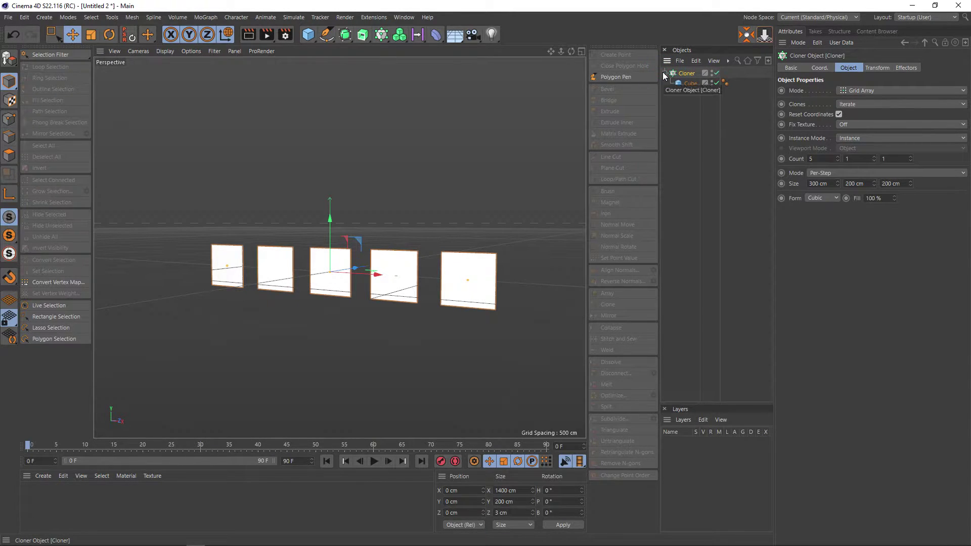
click(664, 73)
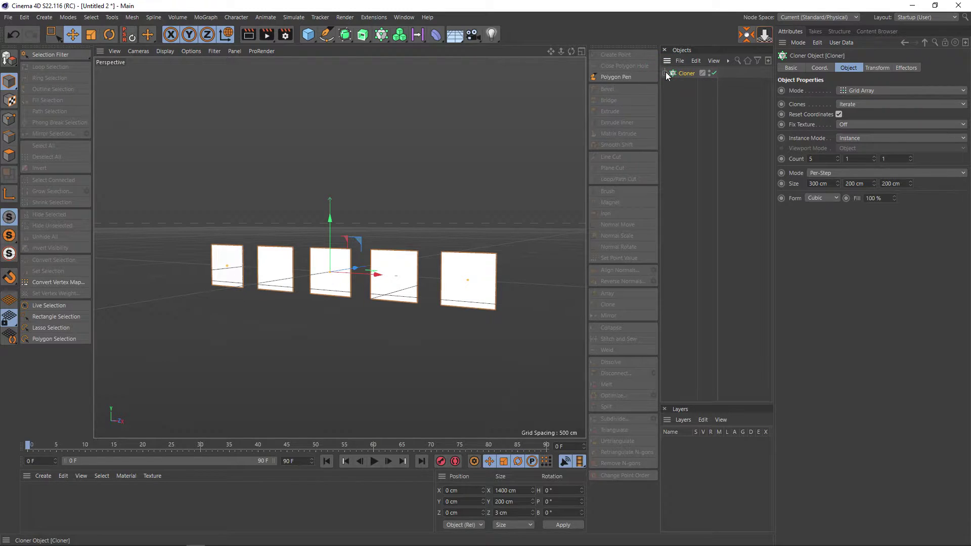
click(664, 73)
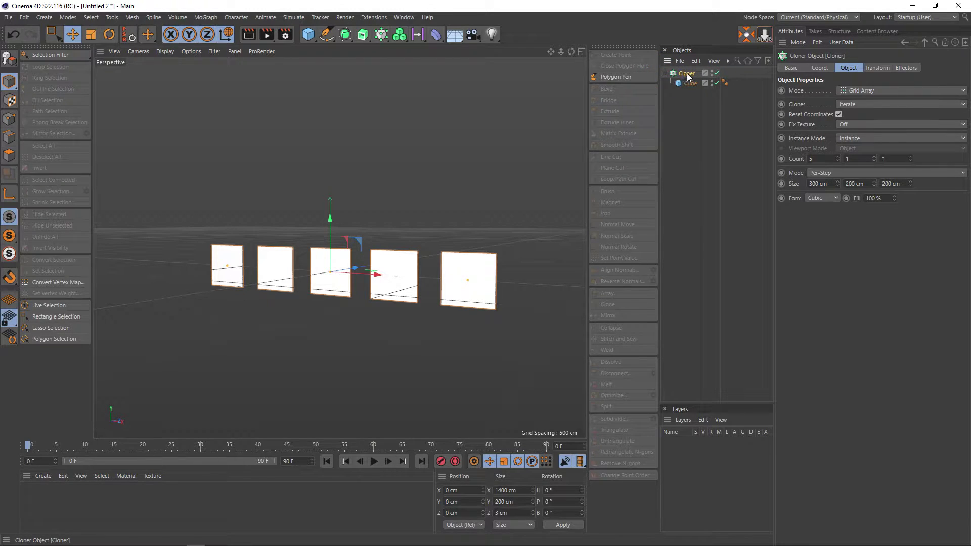
click(665, 73)
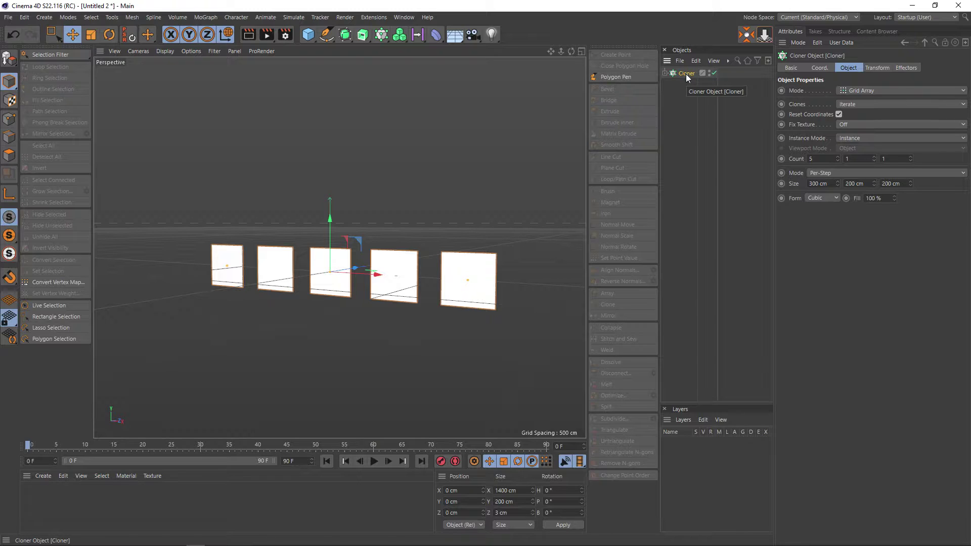
key(Delete)
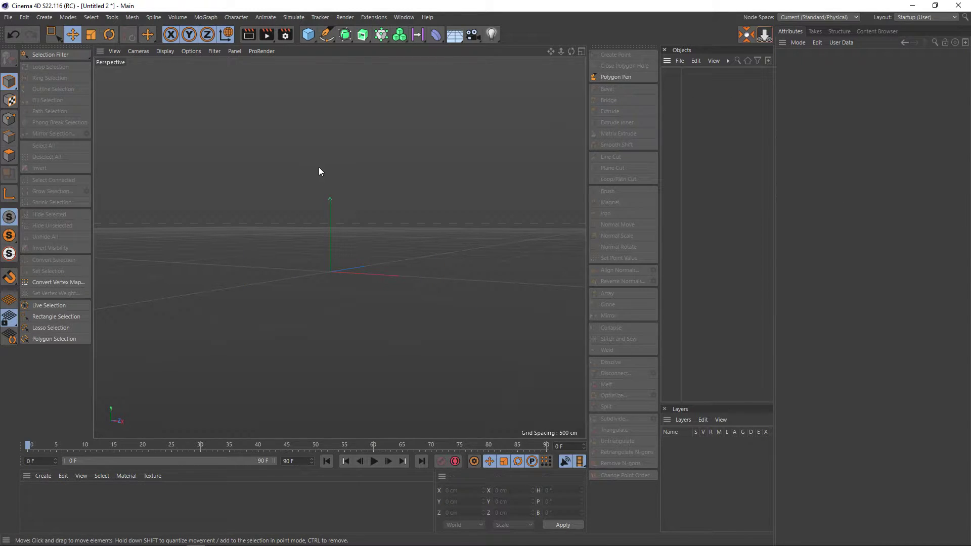
Switch to Quán mì.c4d, then raise and scale down the pasted panel row
key(v)
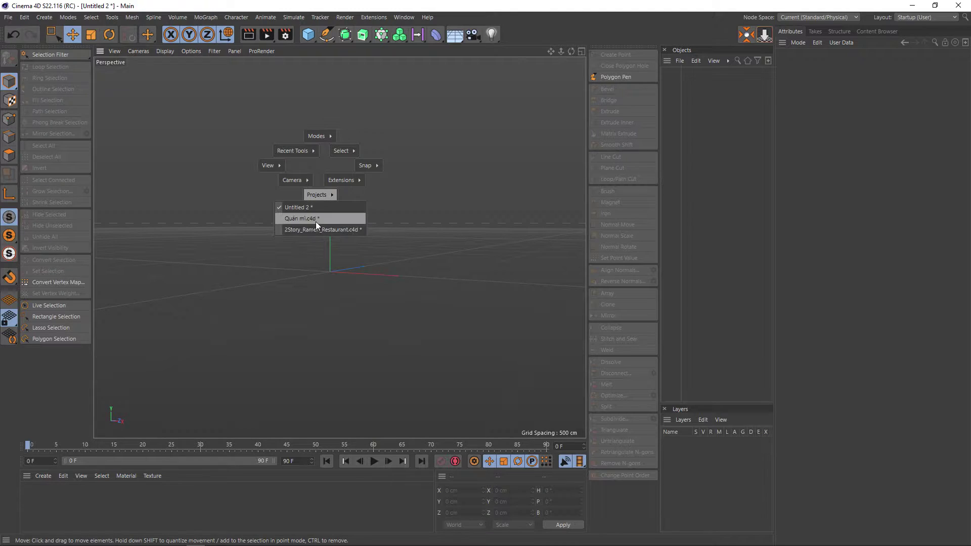
click(315, 222)
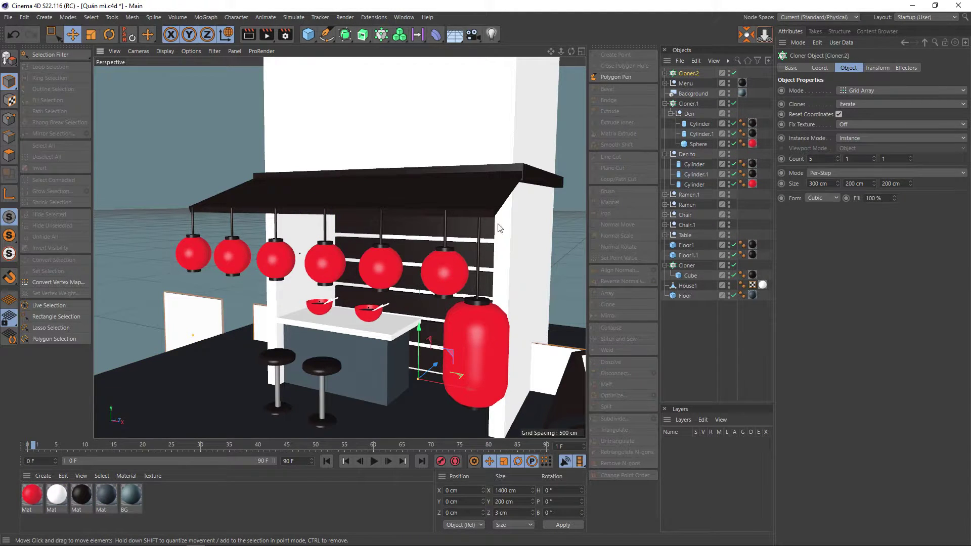
mouse_move(420, 338)
mouse_down()
mouse_move(412, 217)
mouse_move(432, 273)
mouse_move(331, 284)
mouse_move(353, 297)
mouse_move(349, 288)
mouse_move(395, 286)
mouse_move(399, 271)
mouse_move(435, 297)
mouse_move(481, 219)
mouse_move(249, 294)
mouse_move(201, 295)
mouse_up()
key(t)
scroll(292, 329, down, 3)
In the four-view layout, move Cloner.2 up to Y 282.494 cm among the lanterns
key(F5)
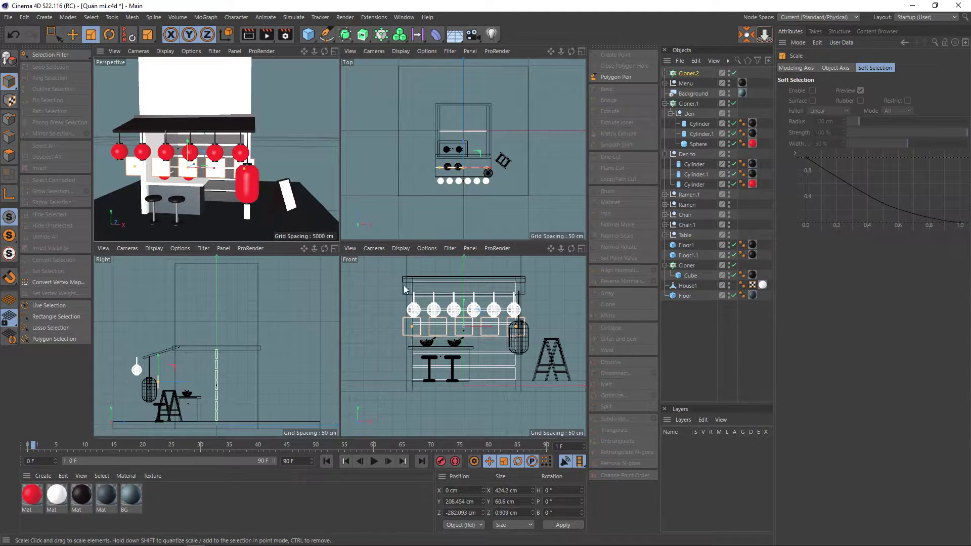
scroll(291, 214, up, 1)
scroll(291, 214, up, 2)
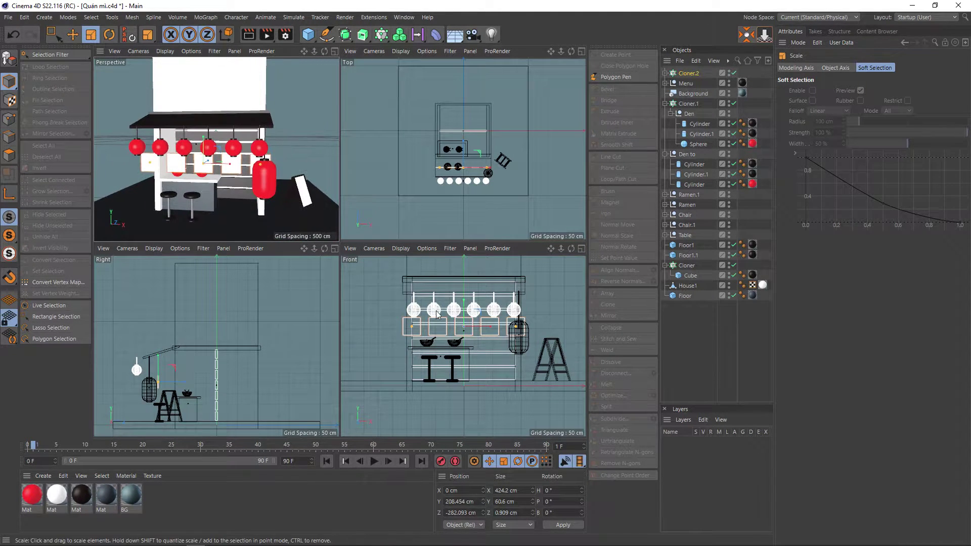
scroll(437, 314, up, 1)
key(e)
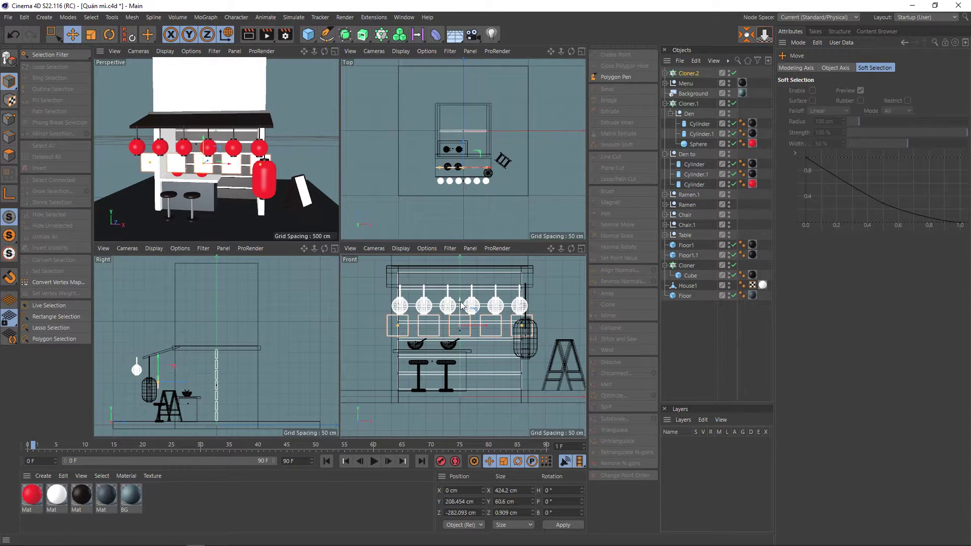
drag(461, 304, 457, 273)
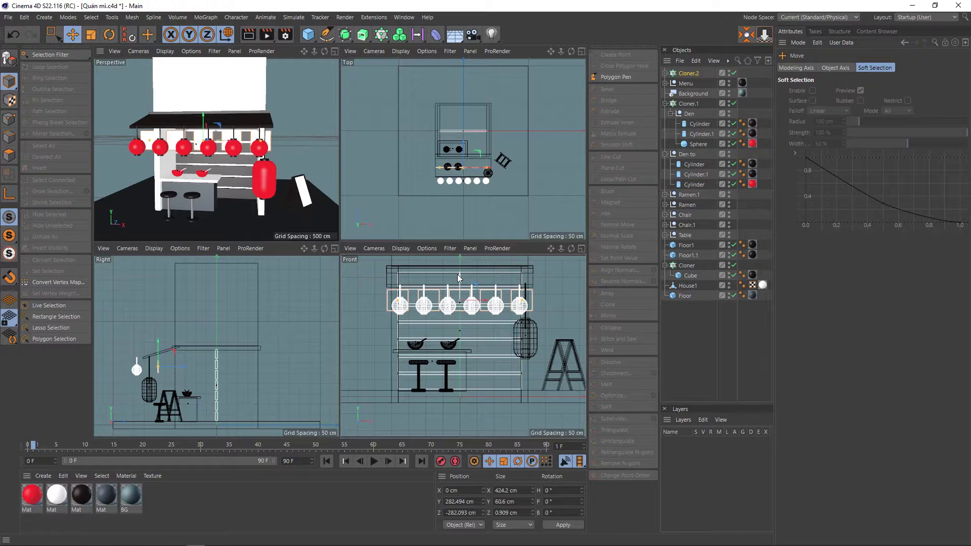
key(v)
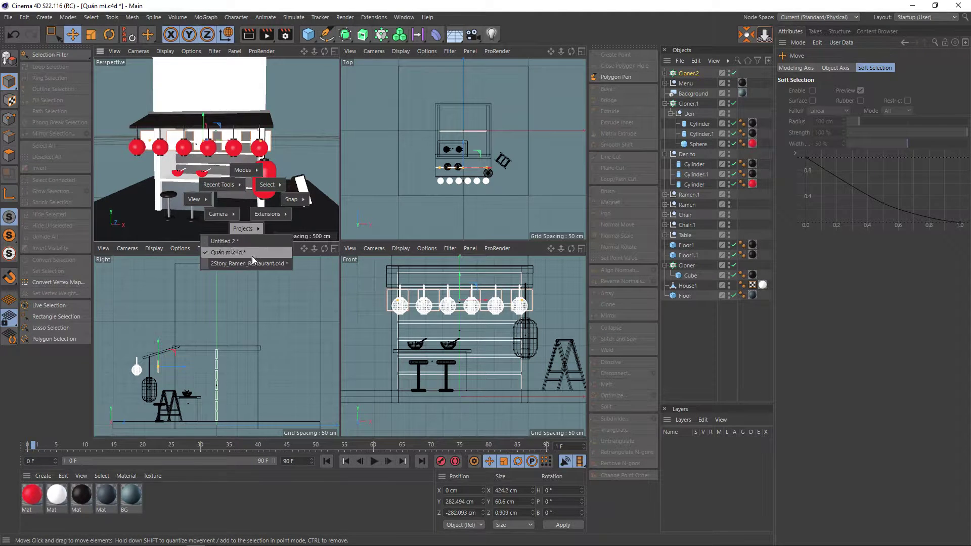
click(253, 261)
mouse_move(304, 297)
alt+mouse_down()
mouse_move(242, 289)
mouse_move(267, 261)
mouse_move(390, 289)
mouse_move(408, 282)
mouse_move(400, 268)
mouse_move(387, 276)
alt+mouse_up()
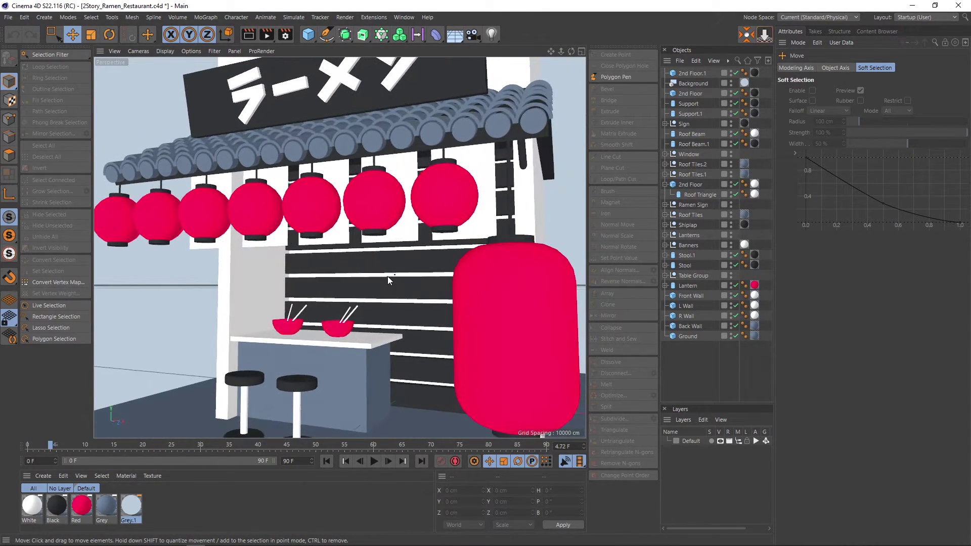
key(v)
click(263, 304)
mouse_move(312, 306)
alt+mouse_down()
mouse_move(330, 320)
mouse_move(338, 312)
alt+mouse_up()
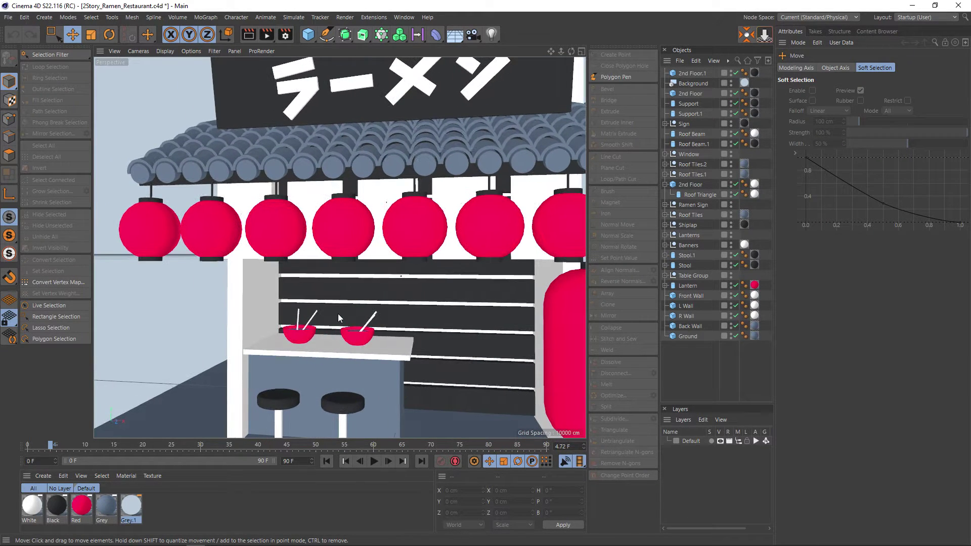
key(v)
Return to Quán mì in four views and select the Cube inside Cloner.2
click(328, 361)
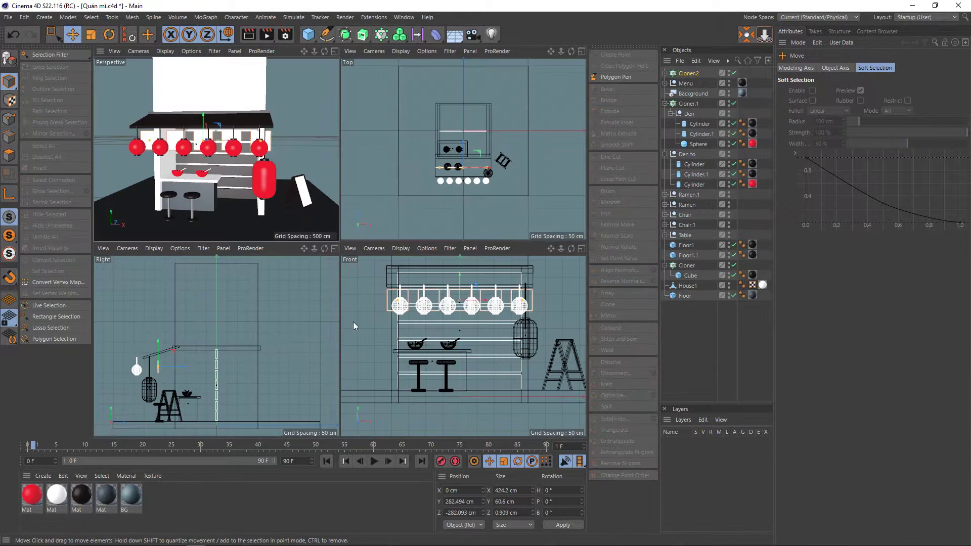
middle_click(276, 181)
middle_click(390, 254)
click(665, 74)
click(691, 84)
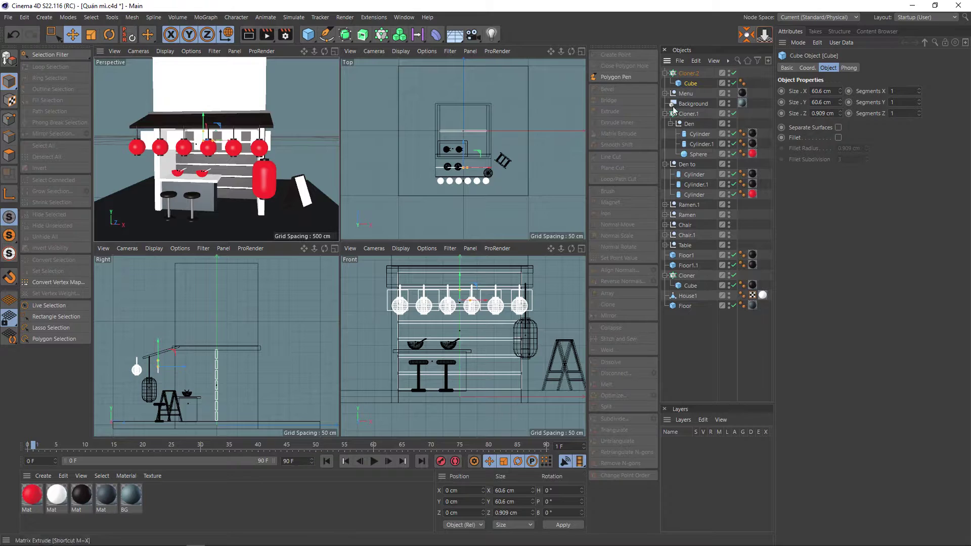
Resize the cloned panels to 53.6 cm wide by 77.6 cm tall
scroll(252, 151, up, 2)
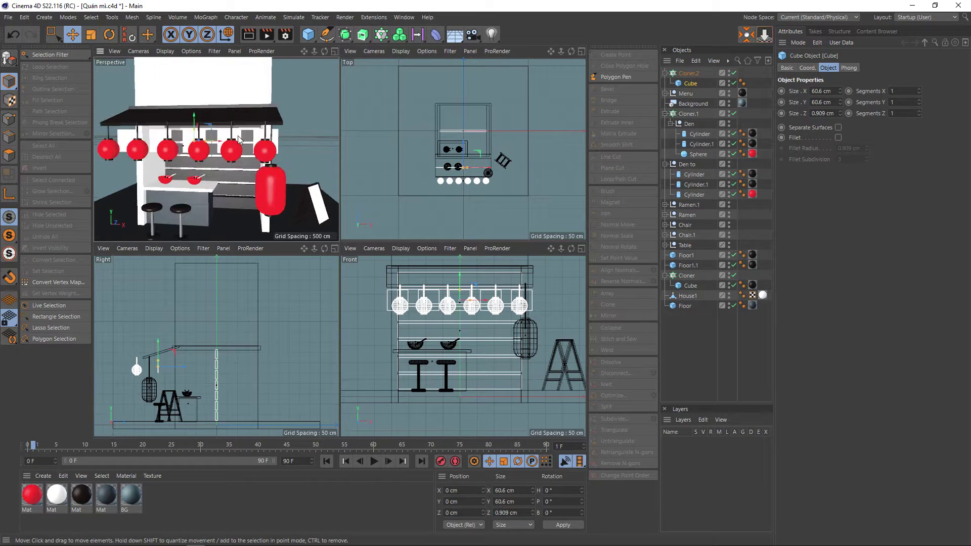
scroll(253, 139, up, 3)
scroll(257, 162, down, 1)
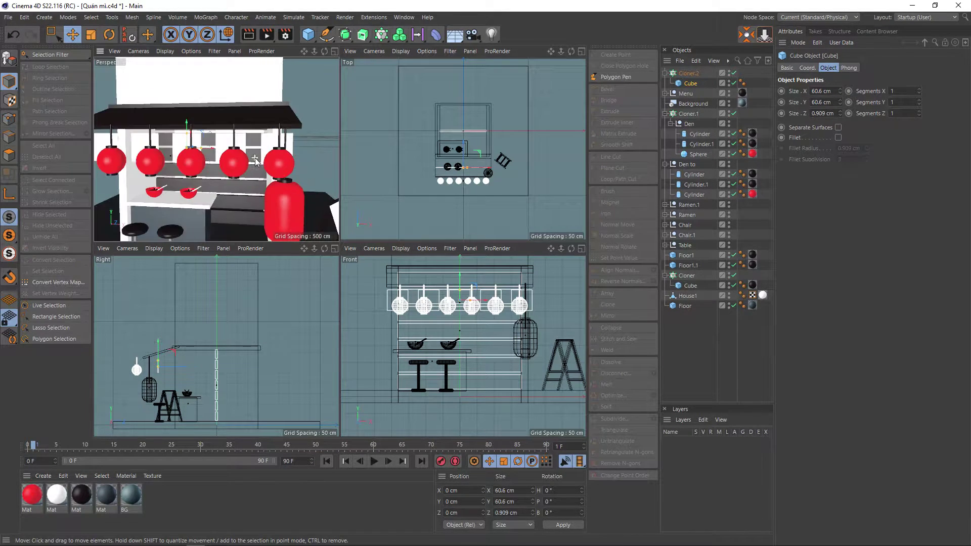
scroll(449, 312, up, 2)
scroll(550, 304, up, 2)
scroll(550, 304, up, 1)
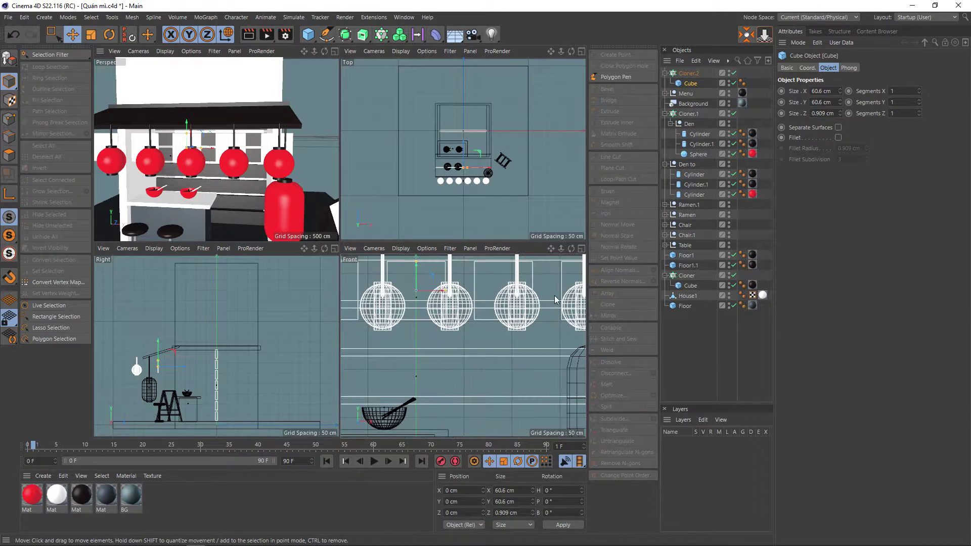
scroll(550, 304, up, 1)
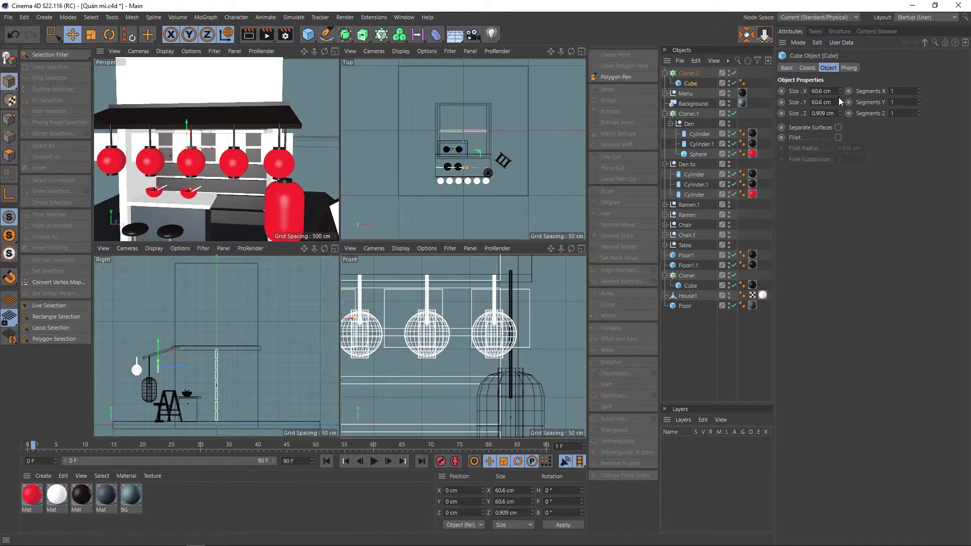
drag(839, 100, 839, 91)
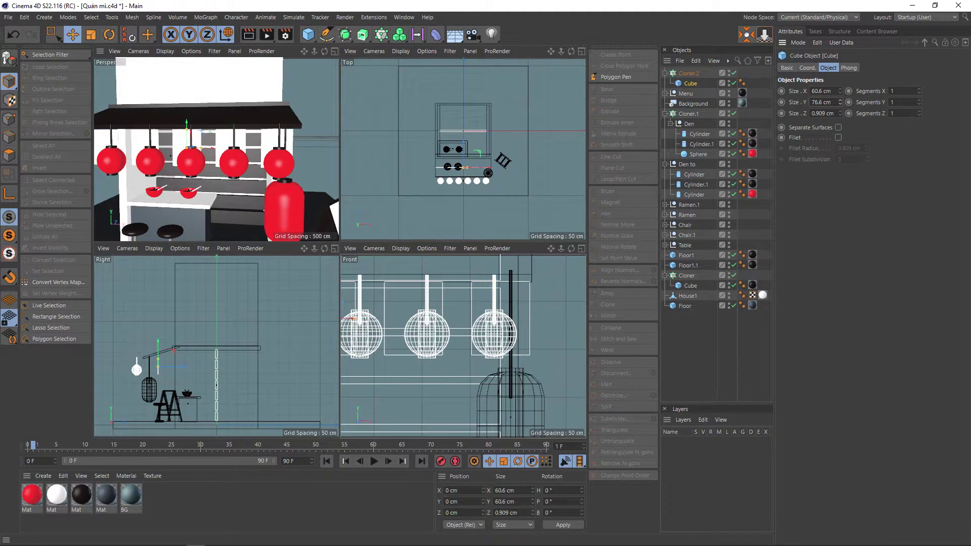
drag(839, 100, 840, 99)
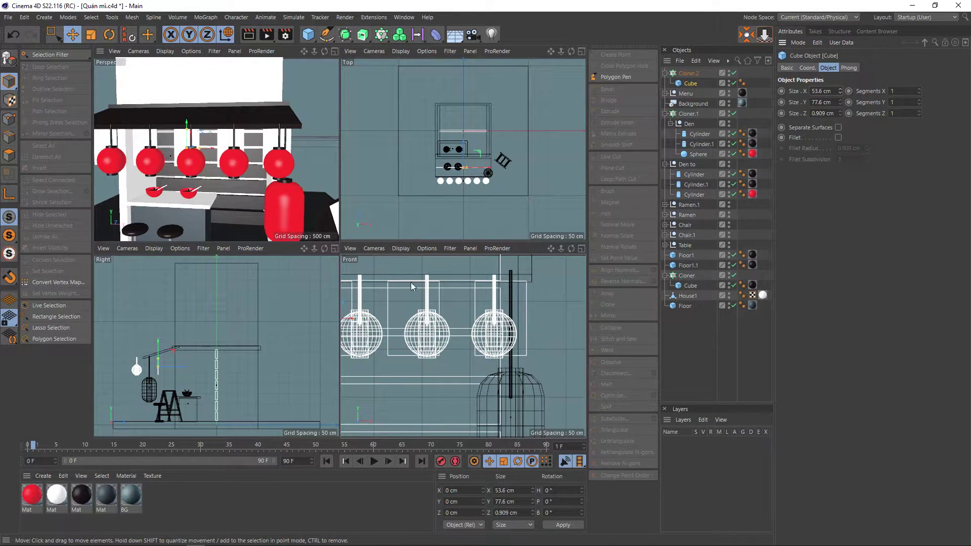
drag(187, 125, 185, 118)
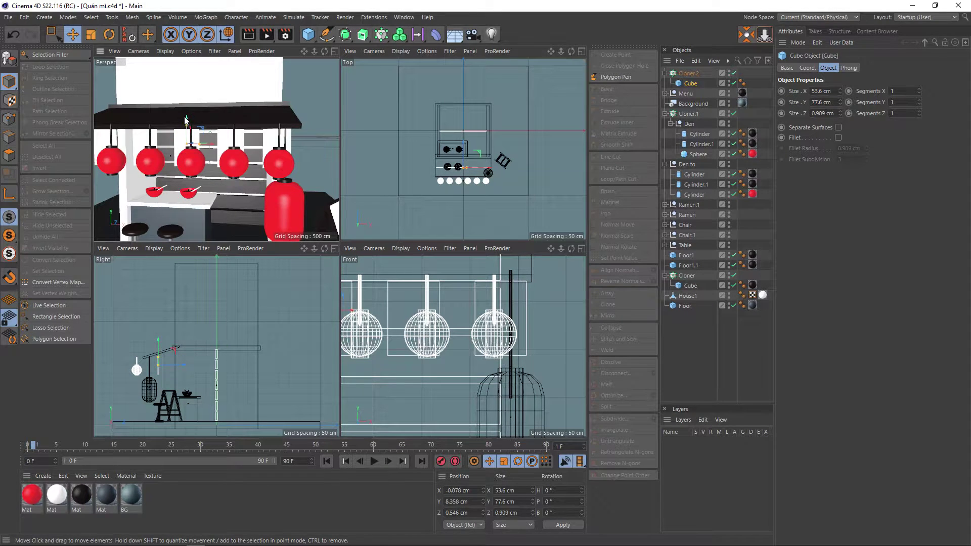
click(183, 121)
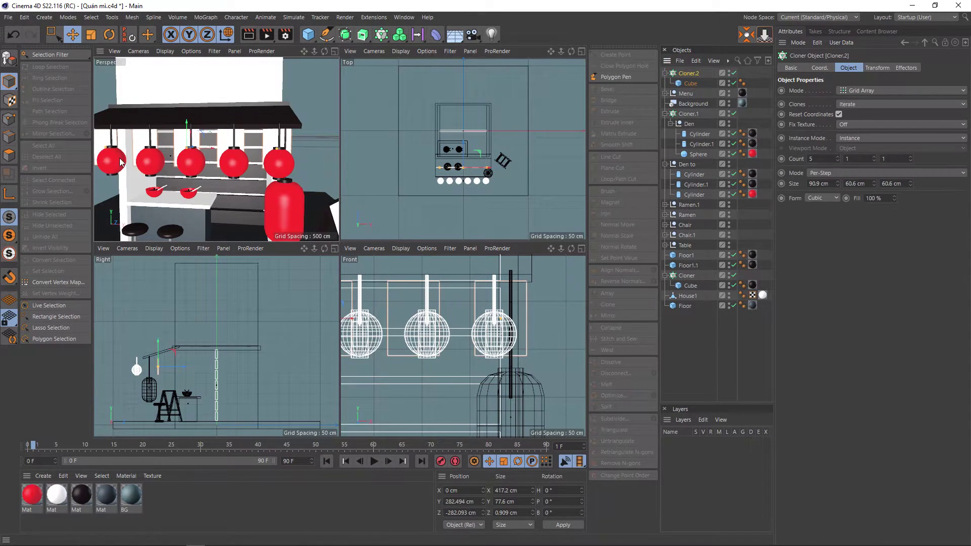
Raise the Cloner.2 panel row about 16.7 cm above the lanterns
click(182, 118)
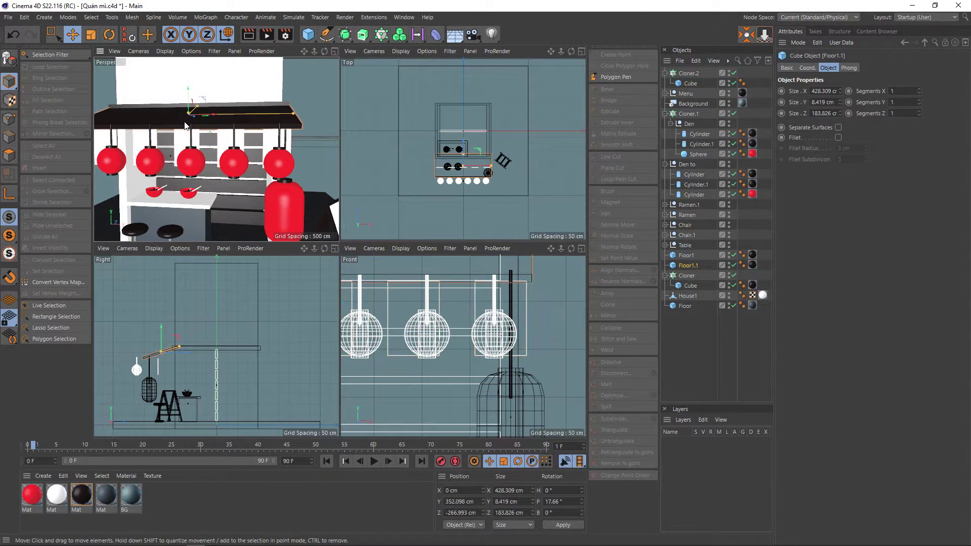
click(689, 75)
drag(189, 128, 188, 117)
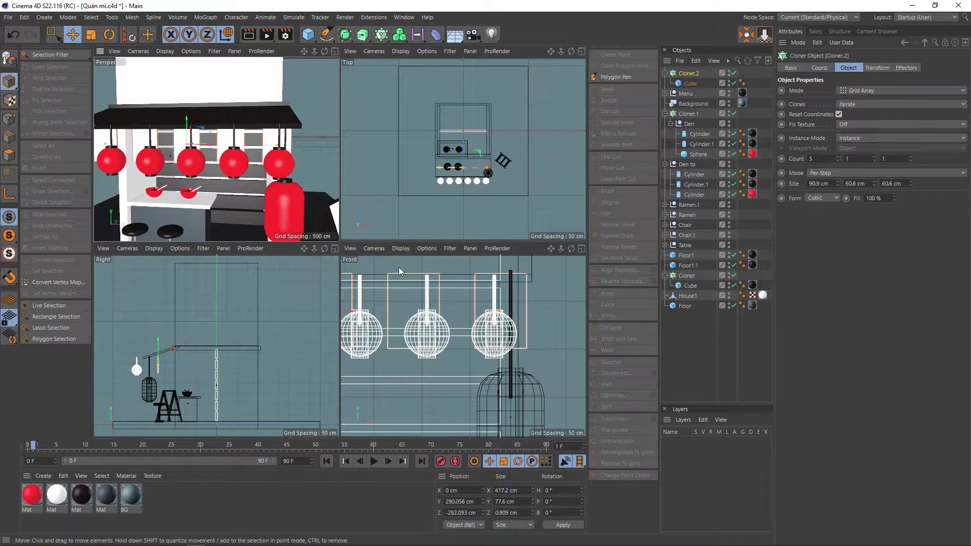
scroll(408, 311, down, 2)
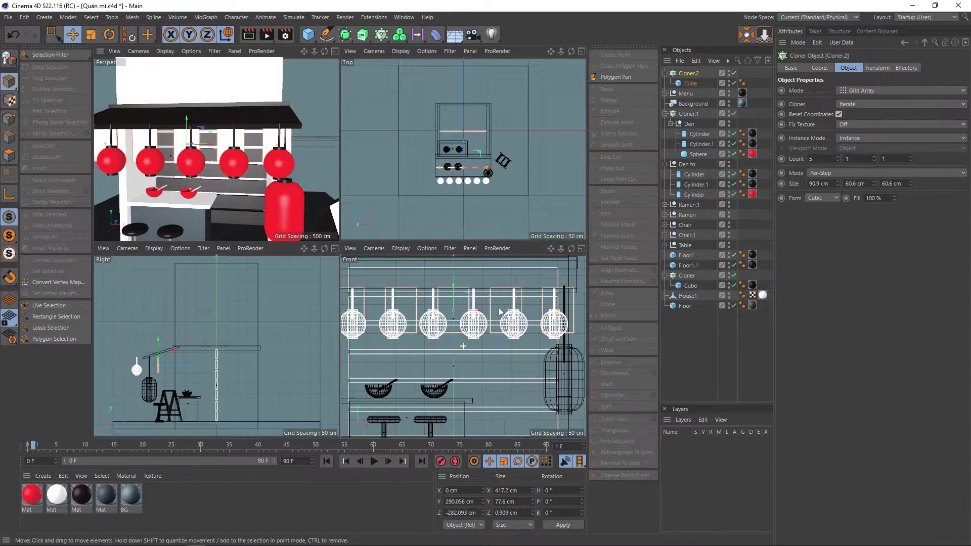
middle_drag(397, 312, 447, 308)
scroll(191, 157, down, 2)
scroll(191, 157, up, 1)
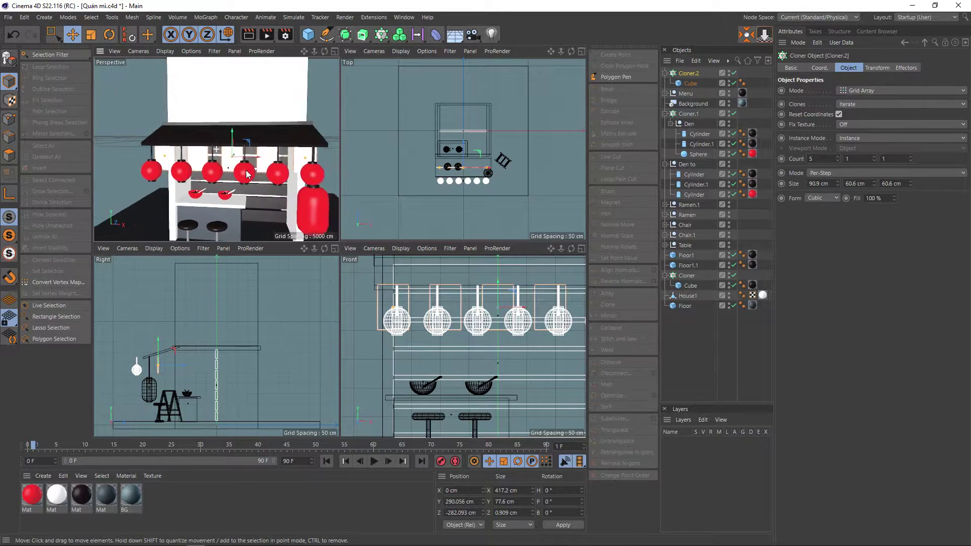
scroll(243, 174, up, 2)
mouse_move(236, 171)
alt+mouse_down()
mouse_move(298, 142)
mouse_move(237, 152)
alt+mouse_up()
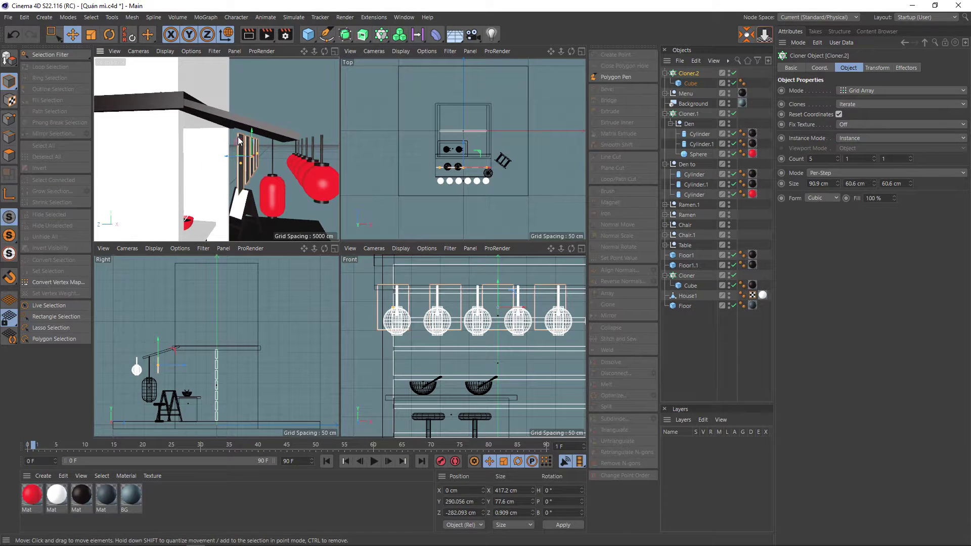
drag(252, 133, 252, 124)
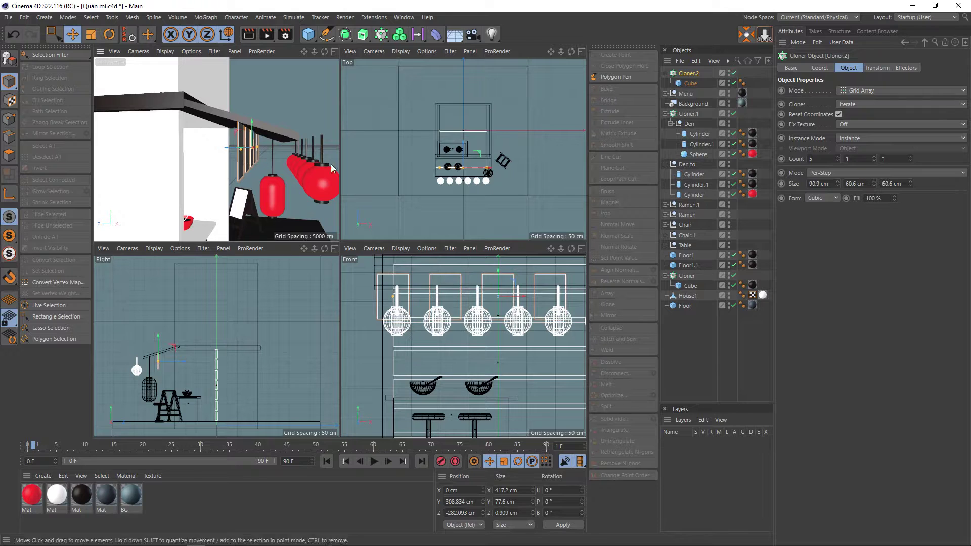
alt+drag(212, 167, 148, 181)
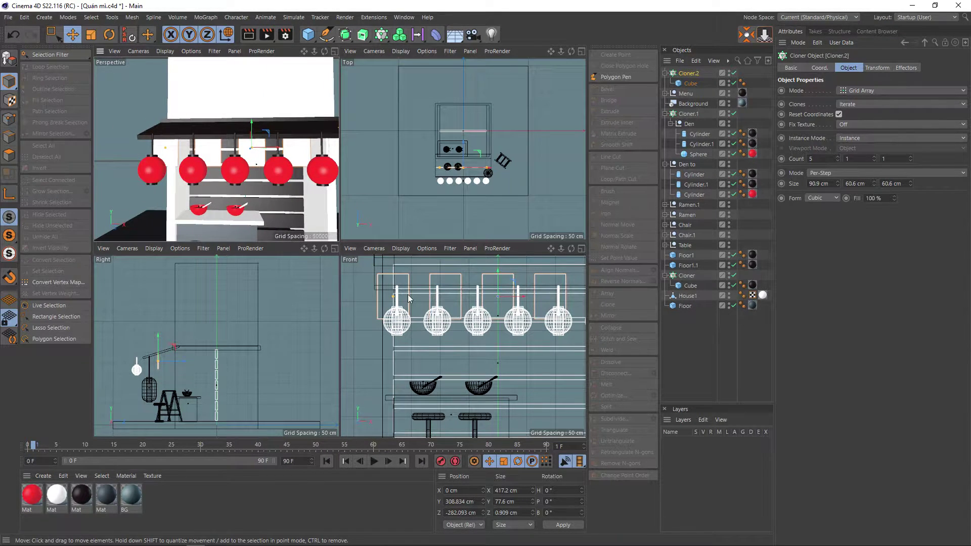
Adjust the cube panel height to 90.49 cm and reposition the row just above the lanterns
click(690, 83)
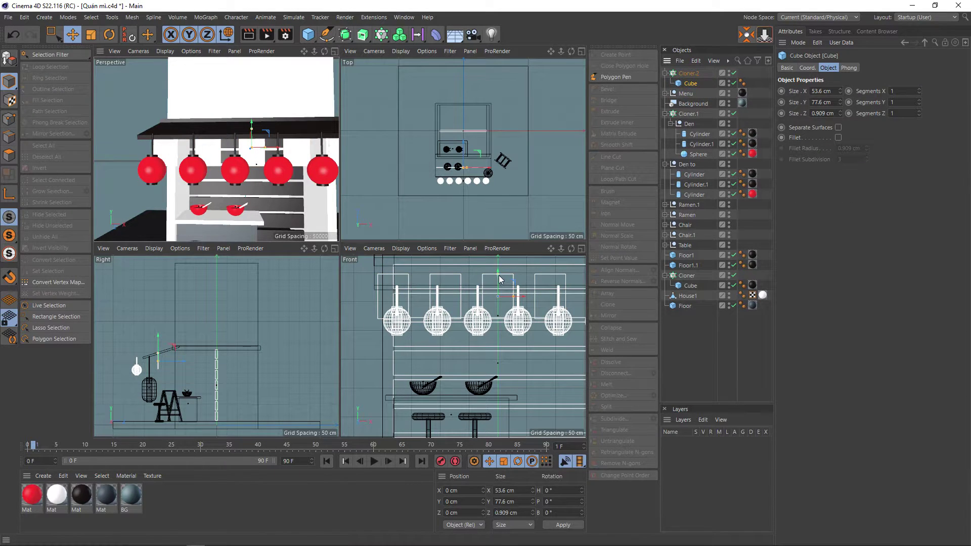
drag(499, 279, 499, 268)
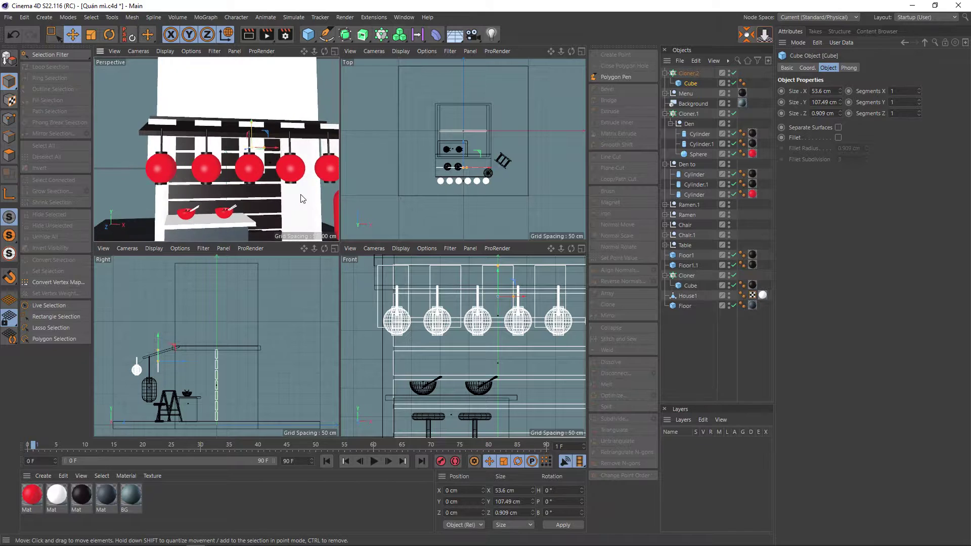
scroll(271, 151, up, 3)
scroll(271, 151, up, 3)
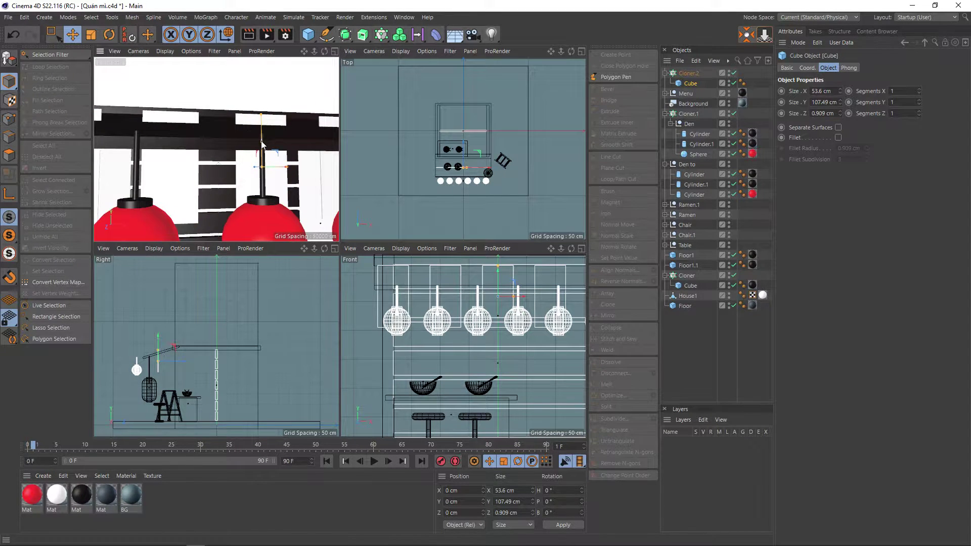
drag(261, 142, 261, 147)
click(688, 74)
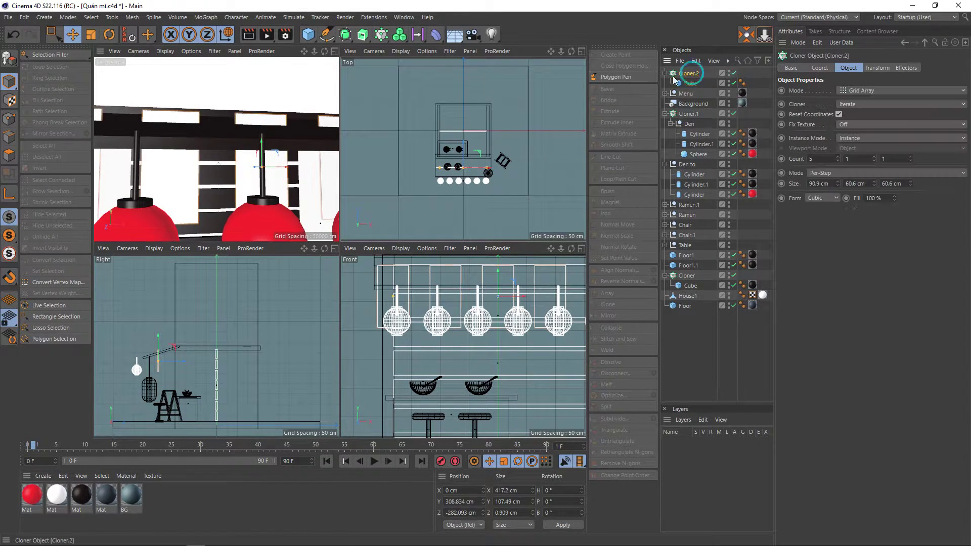
drag(261, 144, 263, 158)
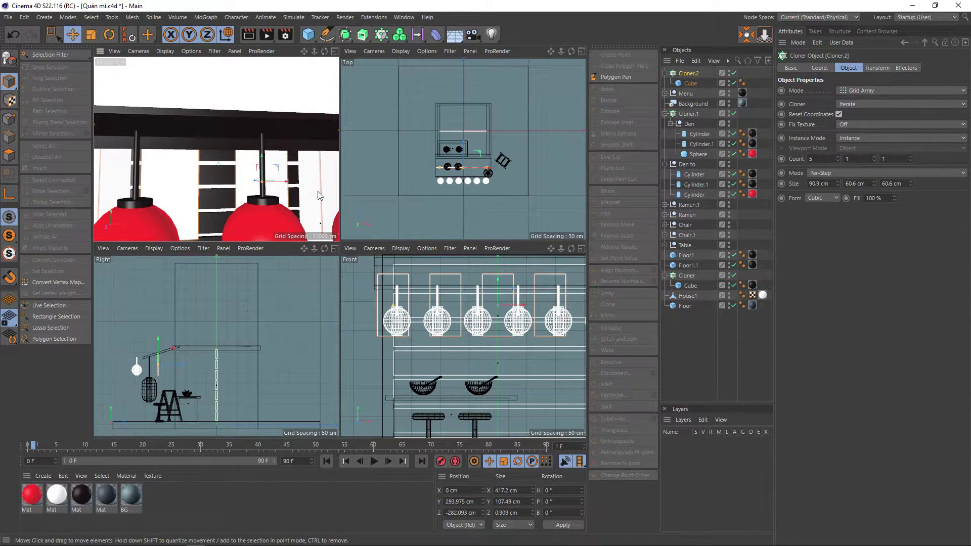
scroll(261, 187, down, 3)
scroll(261, 194, down, 2)
mouse_move(262, 194)
alt+mouse_down()
mouse_move(311, 180)
mouse_move(263, 183)
alt+mouse_up()
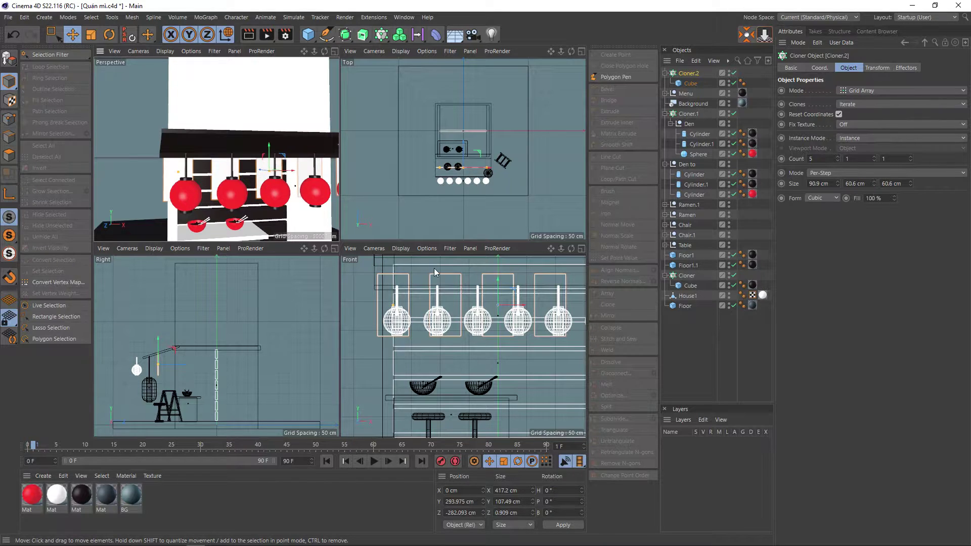
click(690, 84)
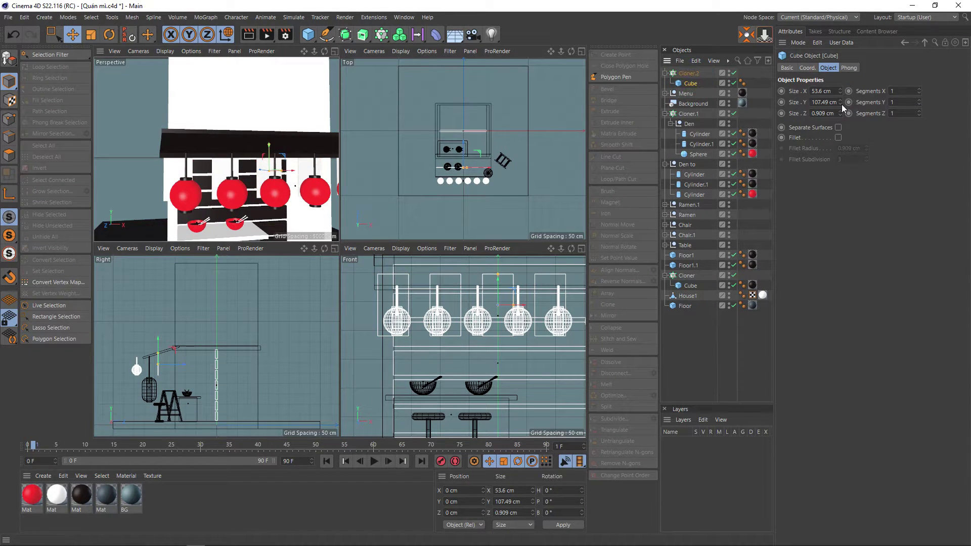
drag(839, 102, 839, 121)
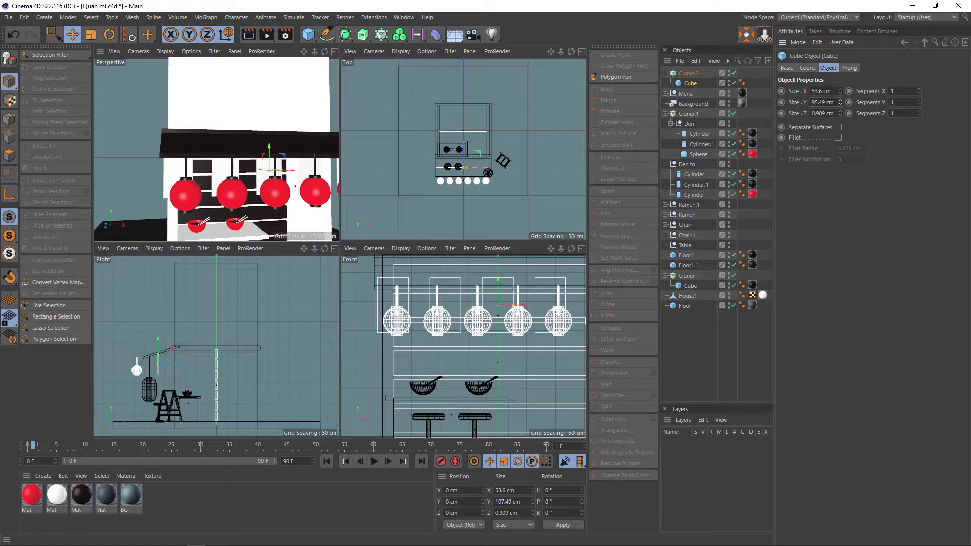
Set Cloner.2's horizontal clone spacing to 85 cm
mouse_move(273, 187)
alt+mouse_down()
mouse_move(277, 166)
mouse_move(276, 187)
alt+mouse_up()
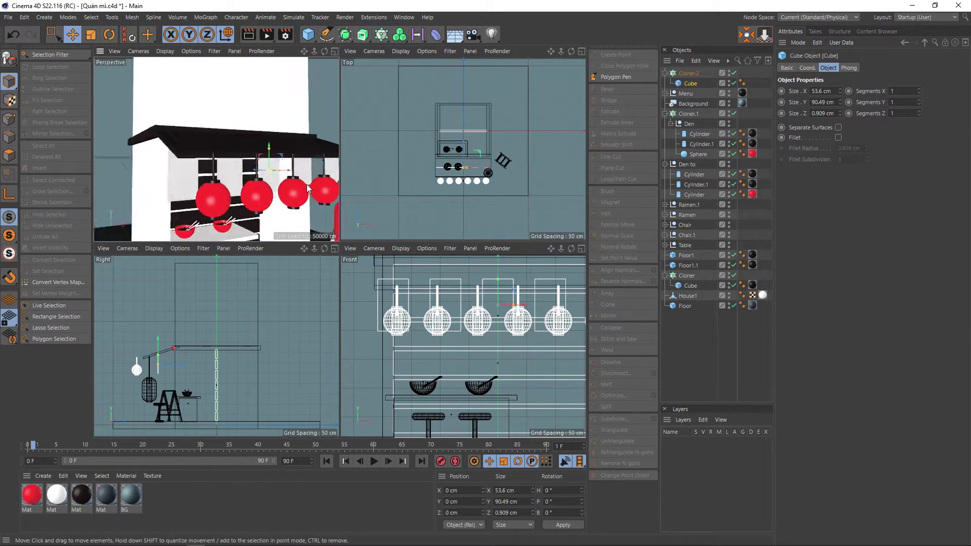
scroll(283, 190, down, 1)
scroll(273, 192, down, 1)
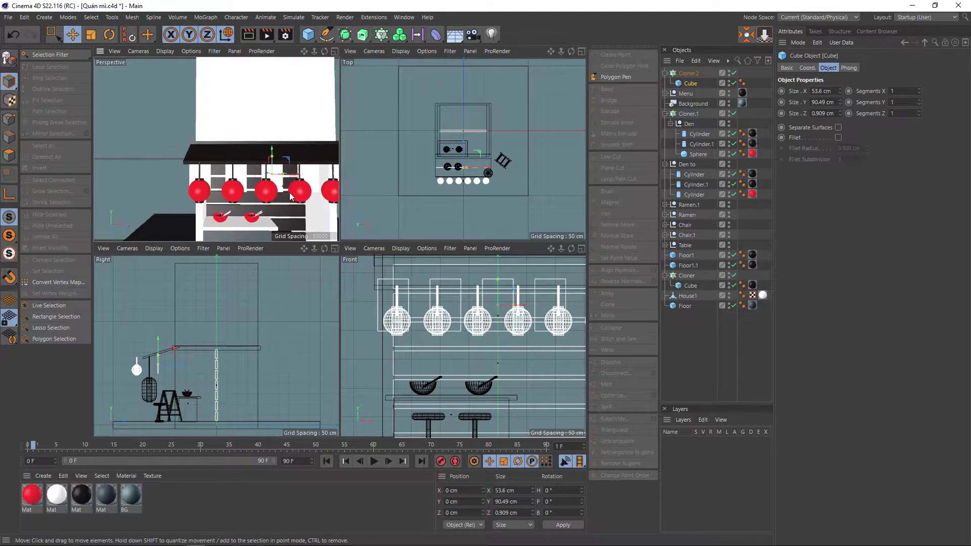
scroll(219, 190, down, 1)
alt+middle_drag(218, 190, 234, 192)
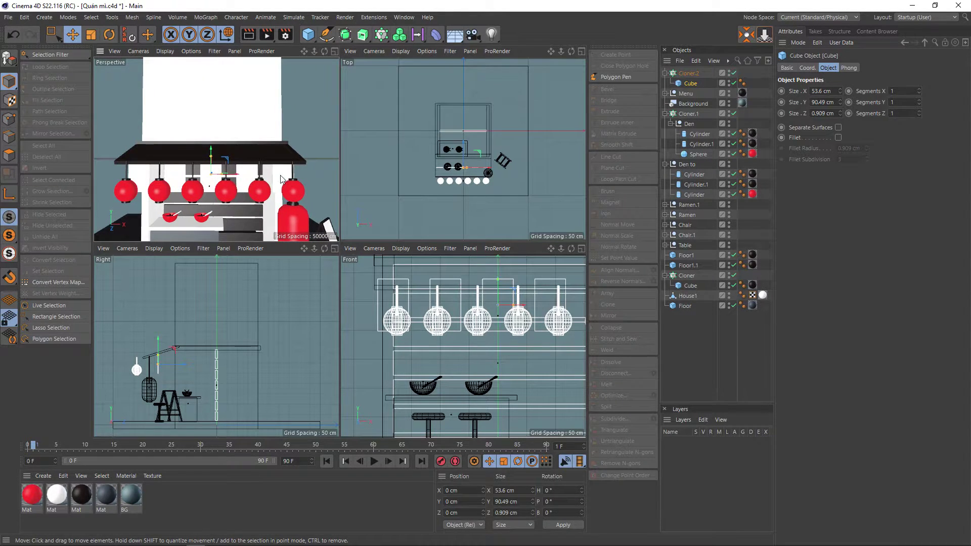
scroll(218, 180, up, 2)
scroll(263, 181, up, 2)
scroll(308, 181, up, 2)
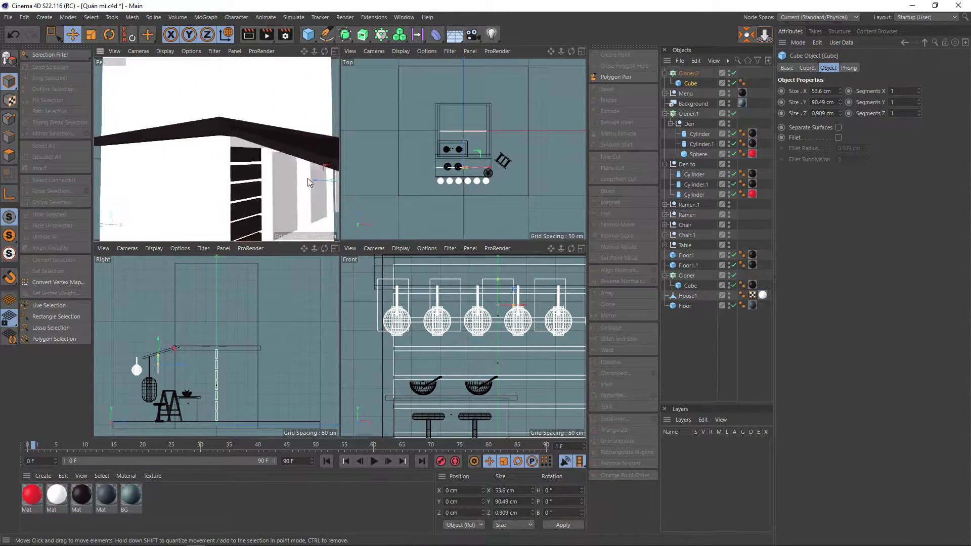
alt+drag(307, 181, 246, 182)
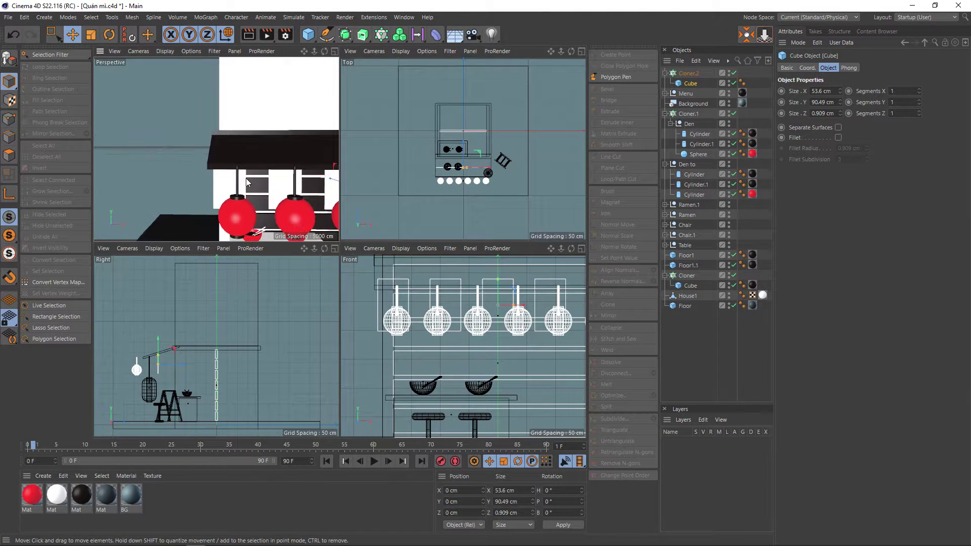
click(688, 74)
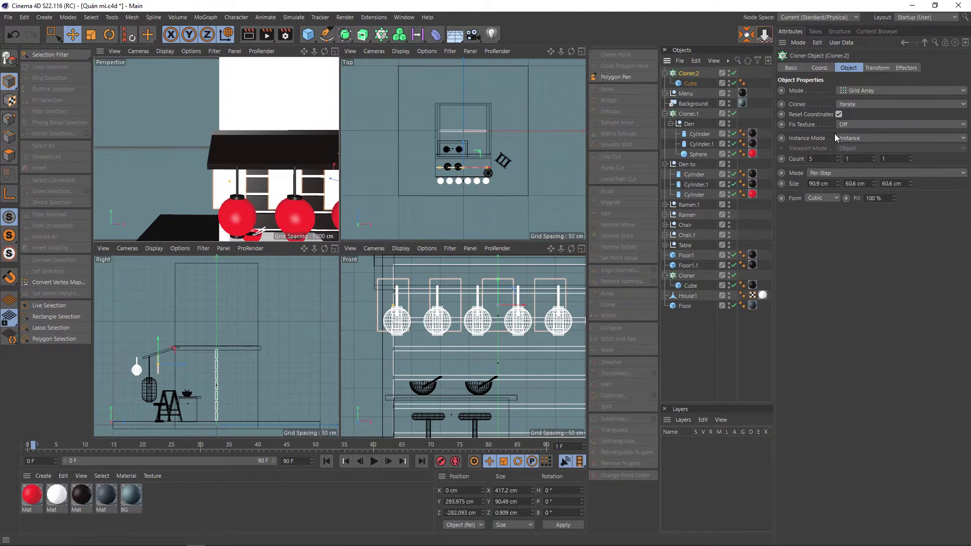
click(832, 184)
text(85)
key(Return)
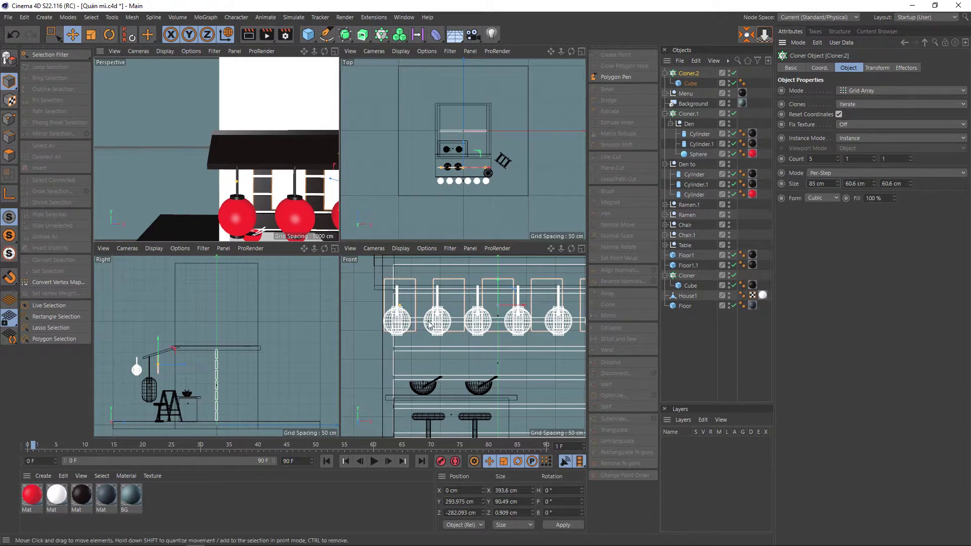
middle_click(276, 196)
scroll(427, 244, down, 3)
scroll(439, 253, down, 3)
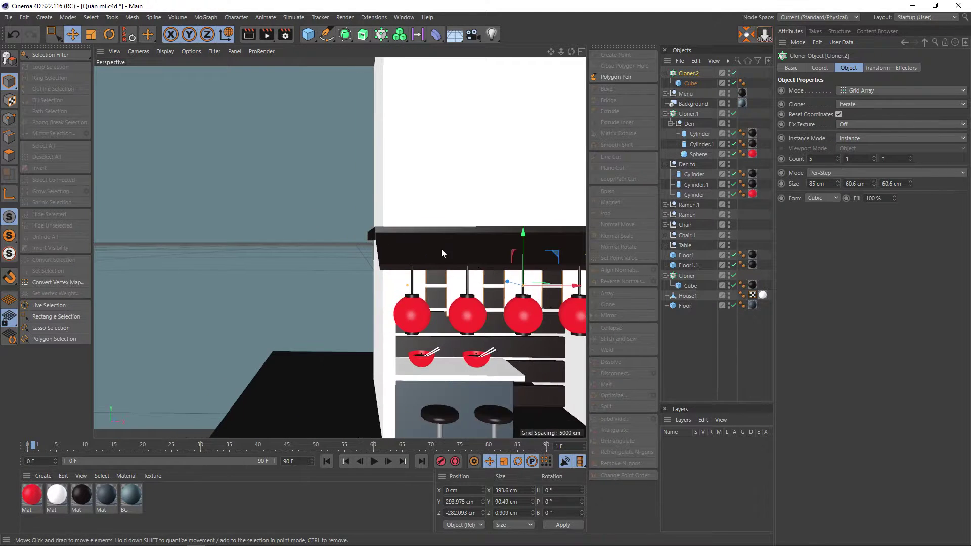
scroll(440, 253, down, 2)
click(504, 175)
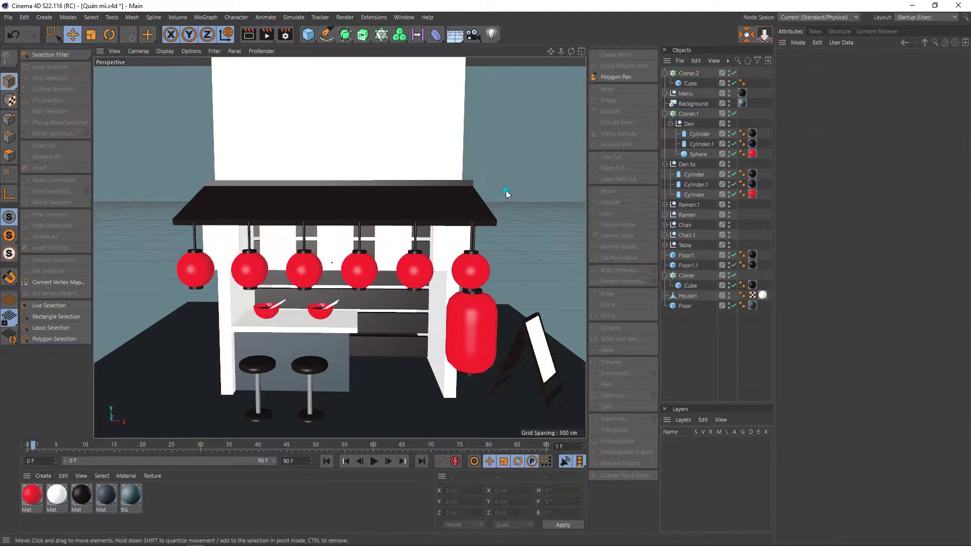
scroll(506, 190, down, 1)
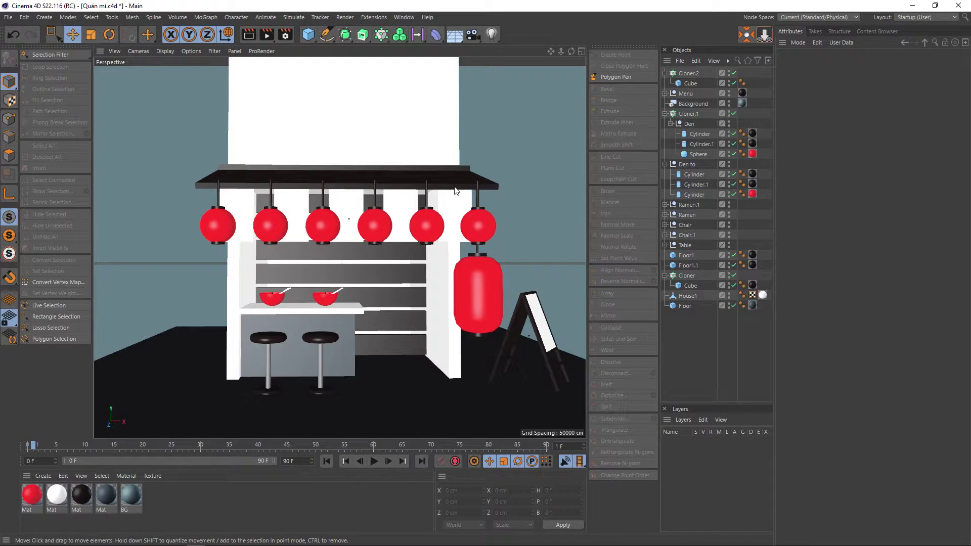
alt+drag(513, 151, 508, 159)
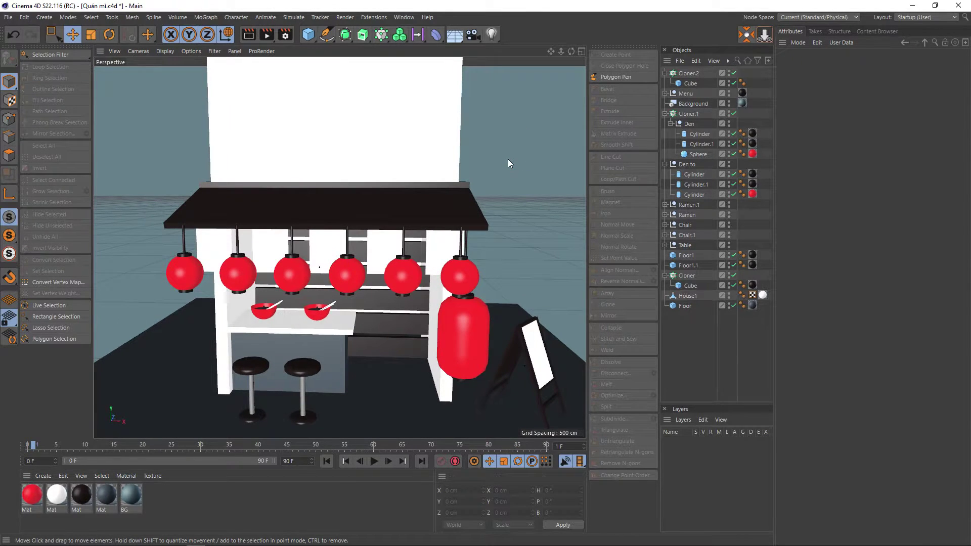
click(59, 494)
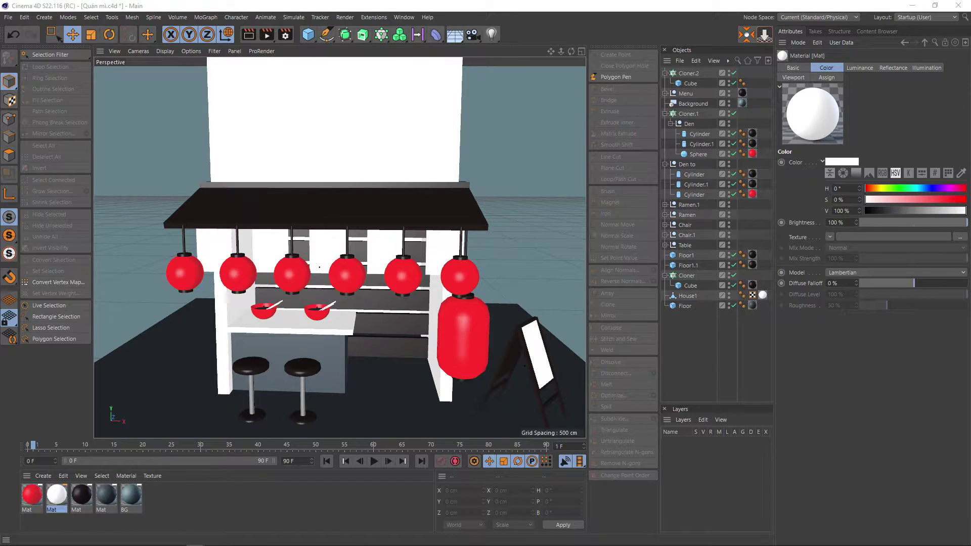
Set the Mat luminance colour to 100% value and luminance brightness to 64%
drag(502, 122, 509, 108)
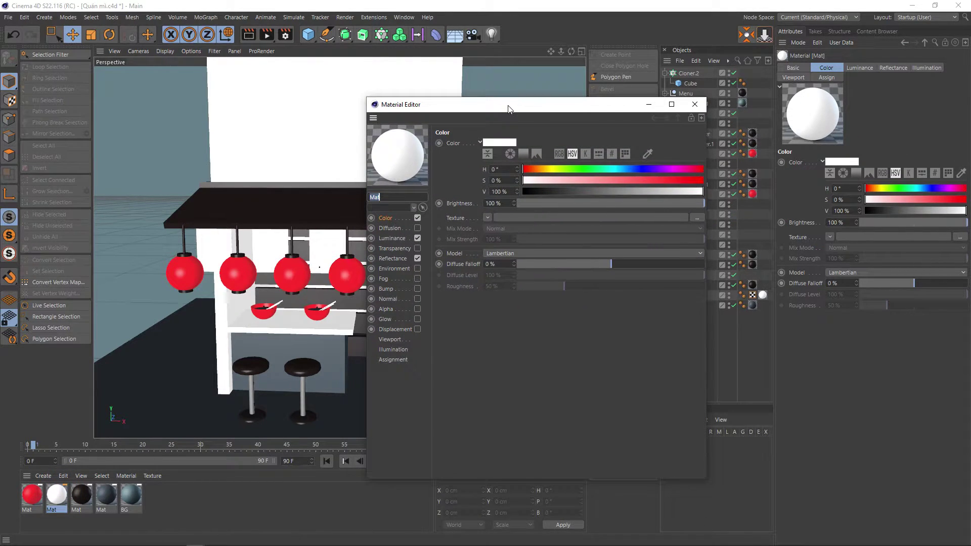
click(385, 240)
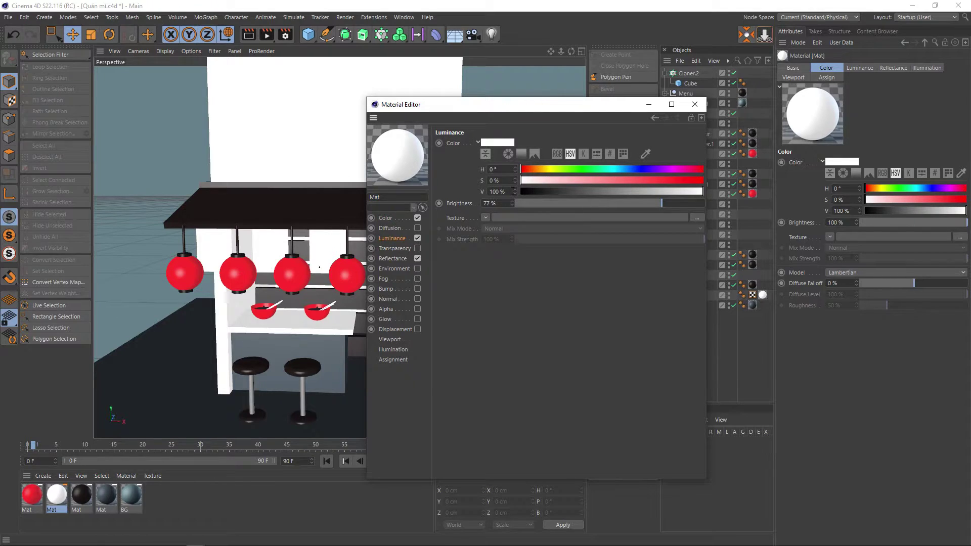
text(80)
key(Return)
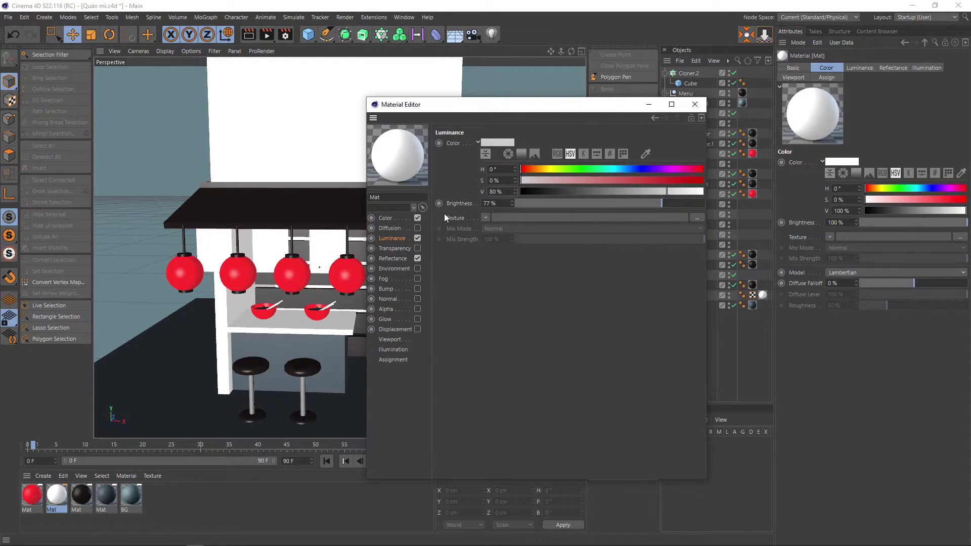
click(385, 218)
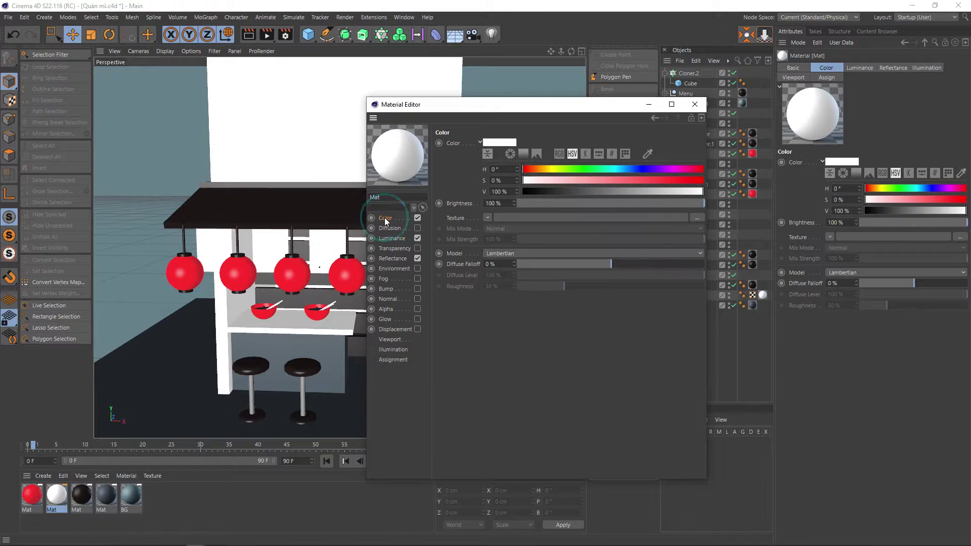
click(389, 238)
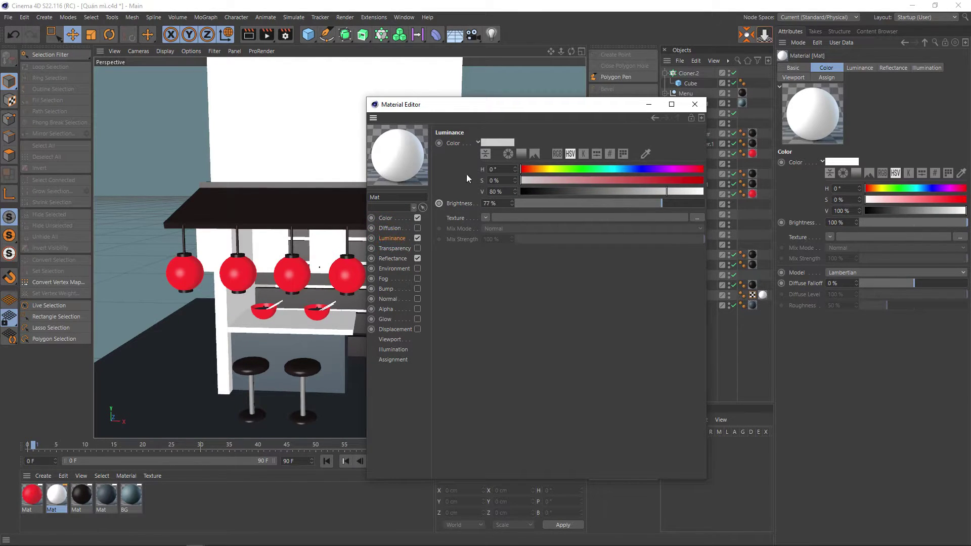
click(494, 141)
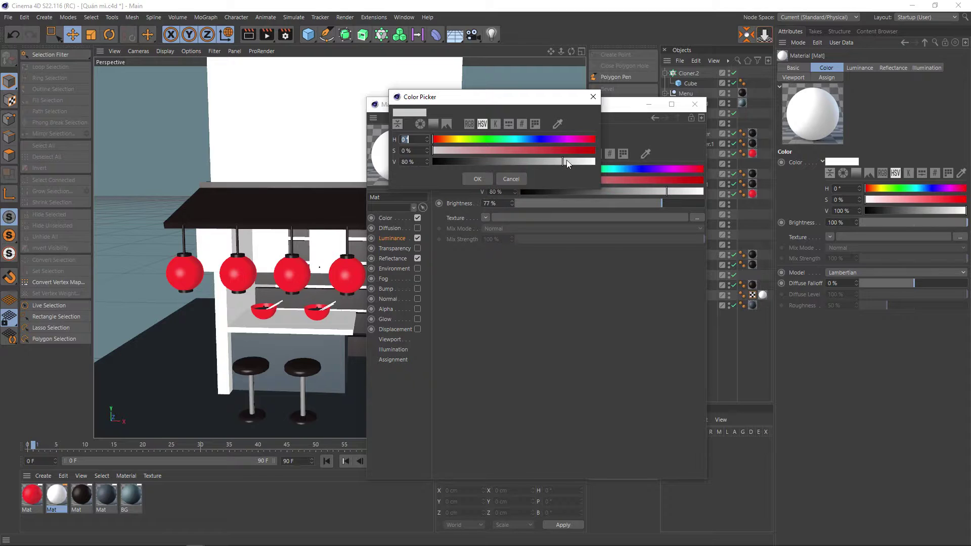
drag(566, 161, 596, 160)
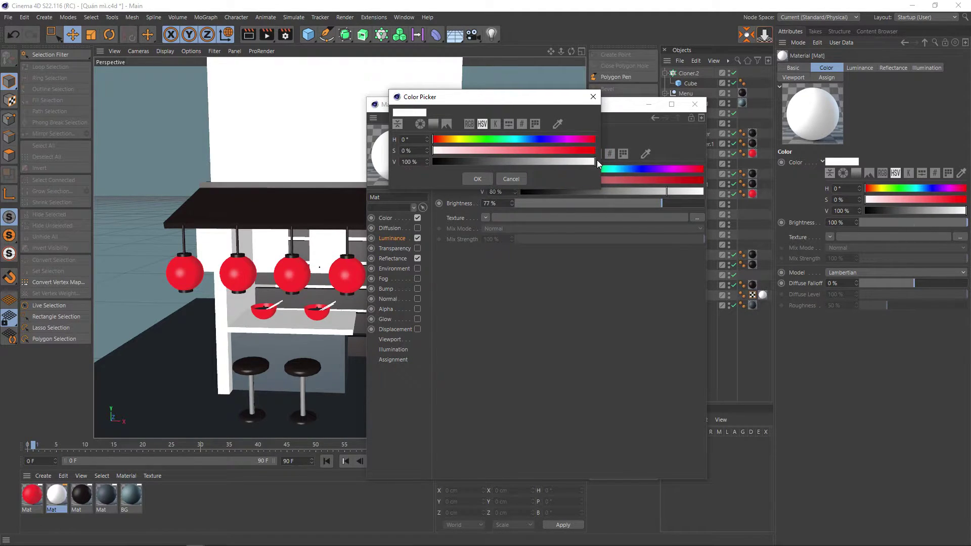
click(478, 178)
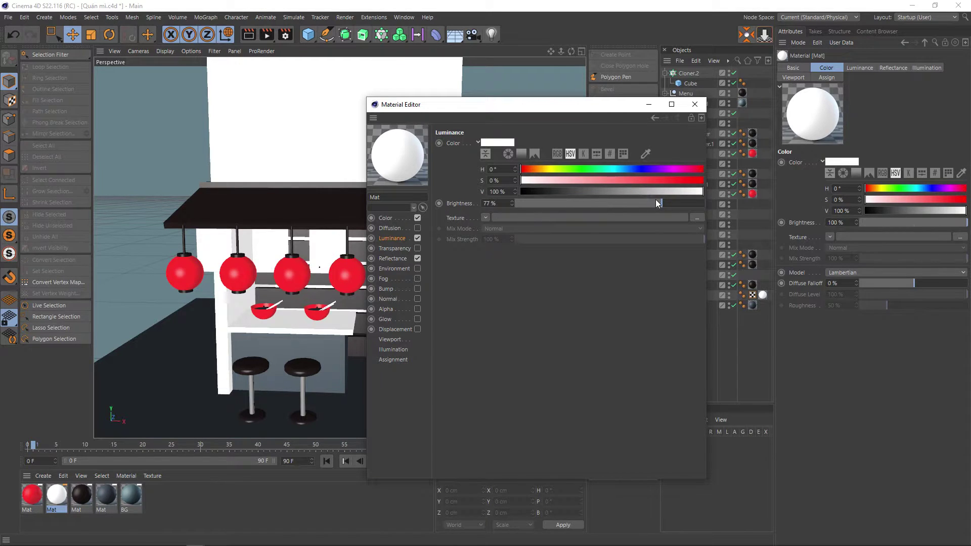
drag(657, 202, 637, 205)
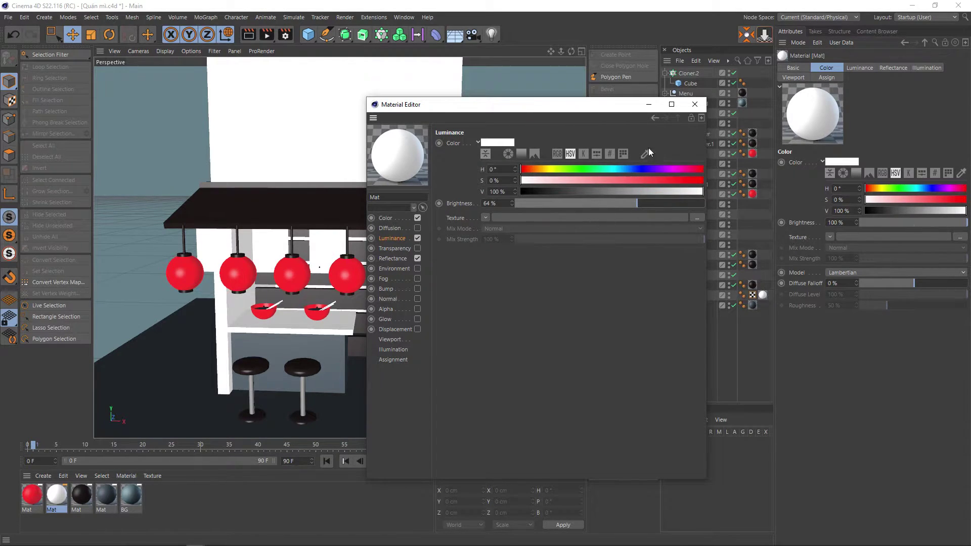
Lower the Mat colour value to 86% and close the Material Editor
click(385, 218)
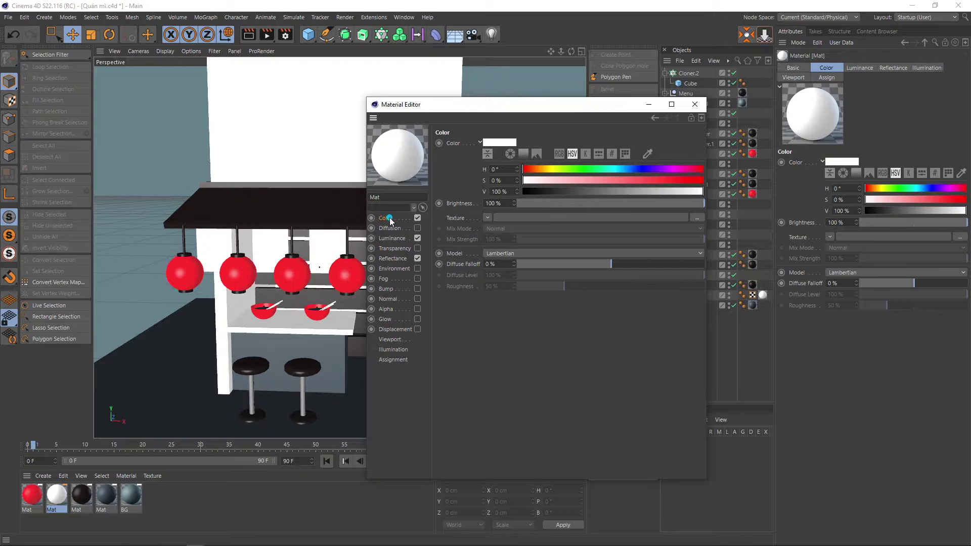
click(677, 191)
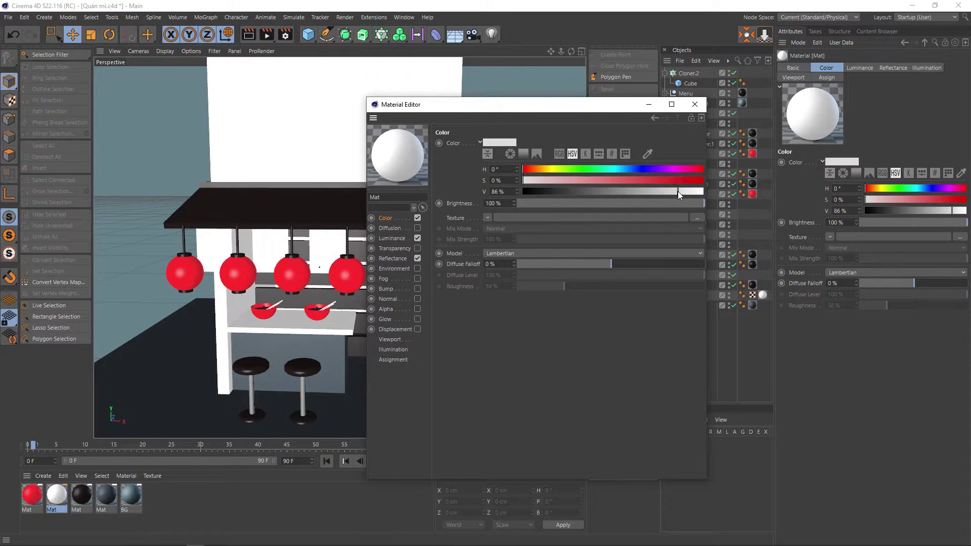
click(695, 104)
alt+drag(459, 262, 433, 262)
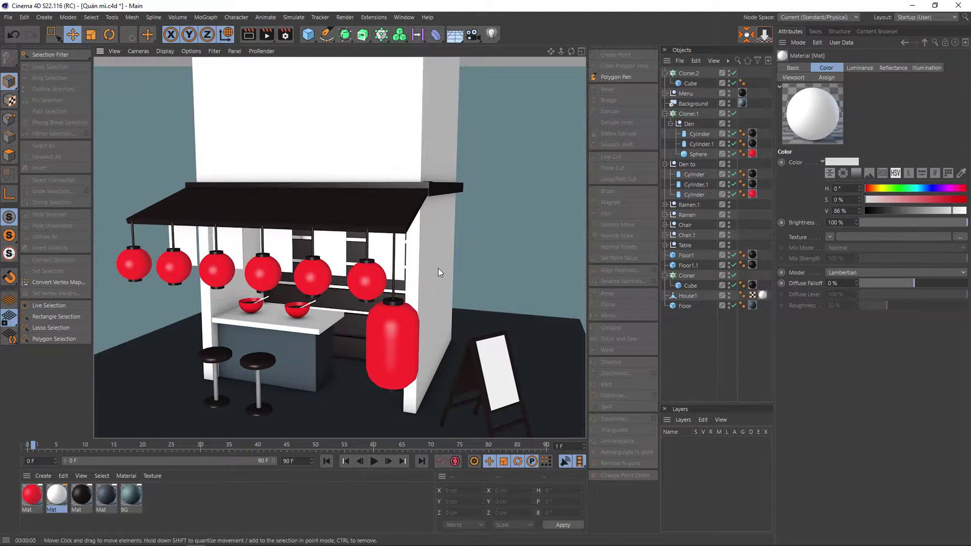
alt+drag(468, 253, 486, 254)
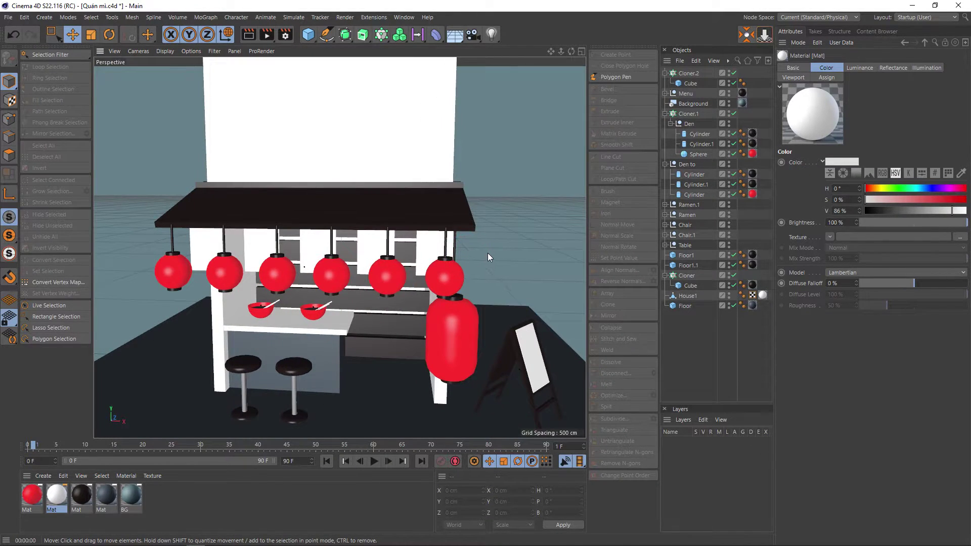
key(v)
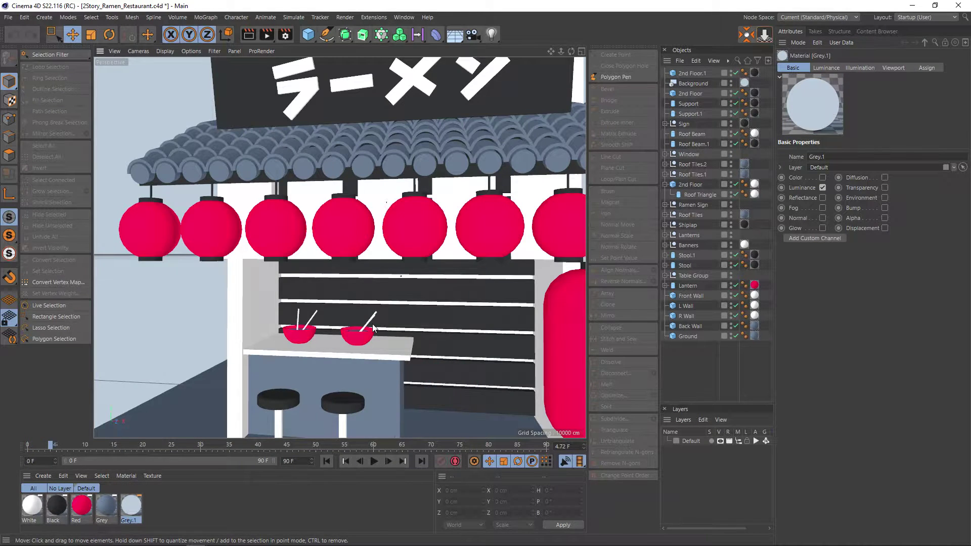
scroll(373, 327, down, 5)
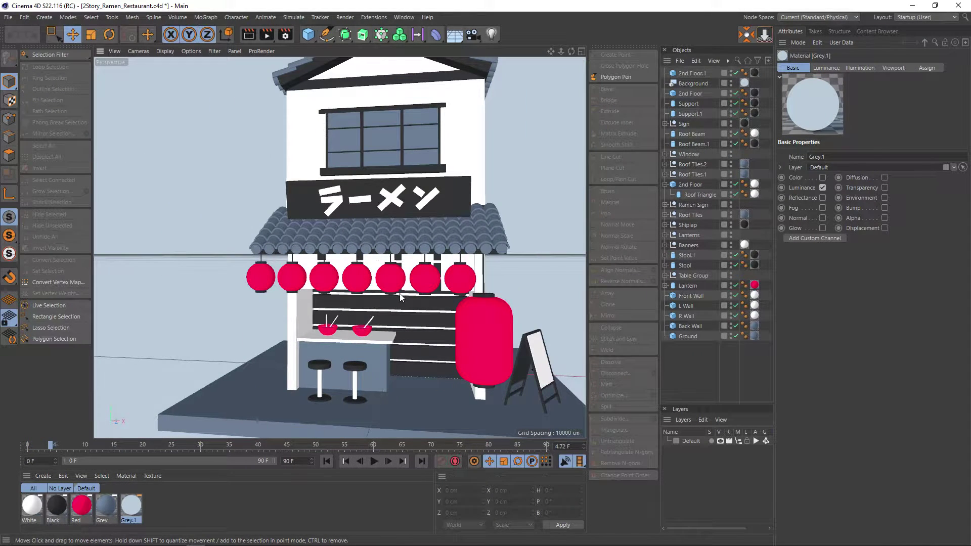
key(ctrl+r)
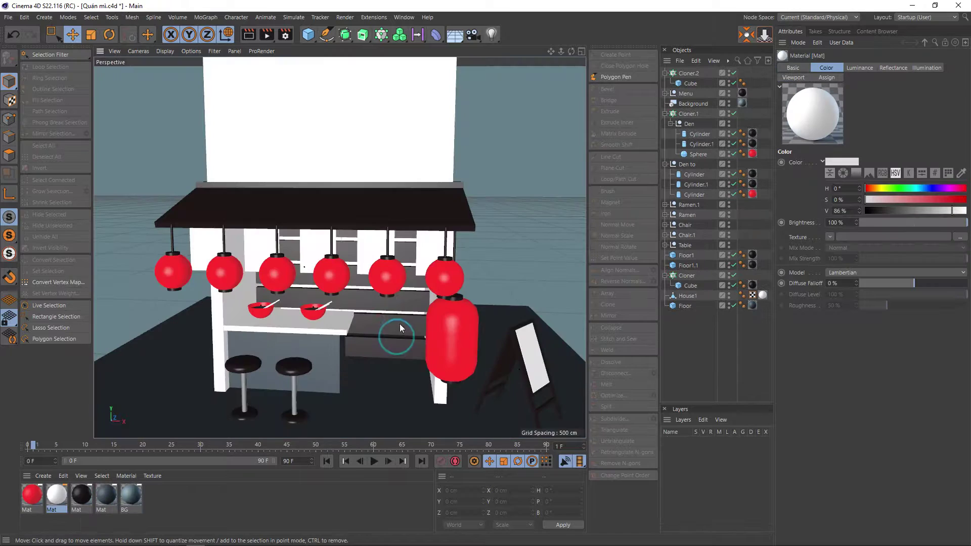
In the Mat Material Editor, set luminance colour value 70% and brightness 50%, then close it
alt+drag(388, 267, 377, 238)
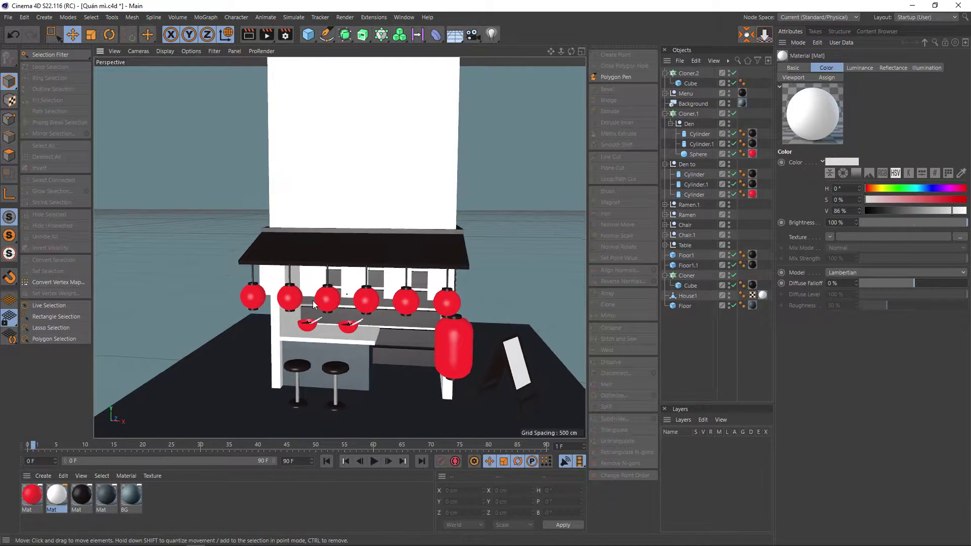
double_click(57, 494)
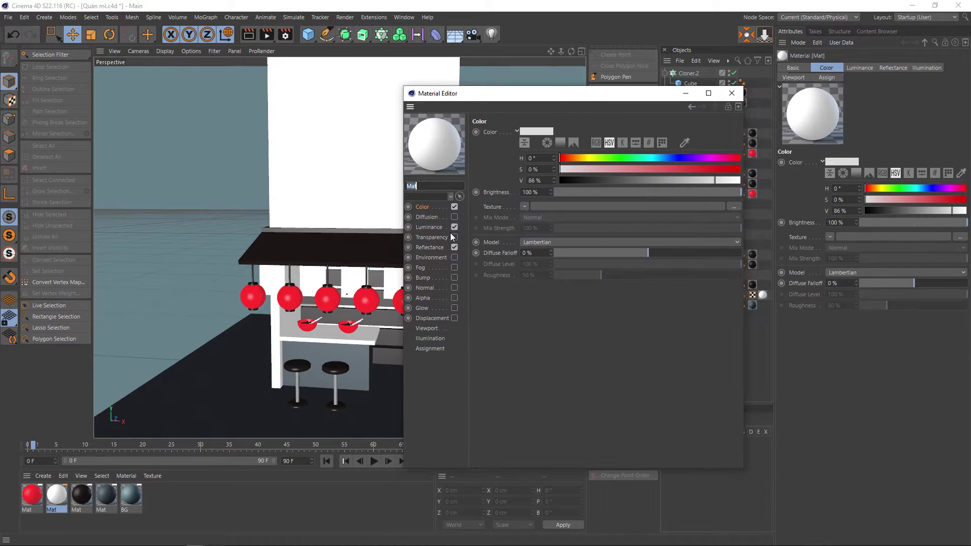
click(429, 227)
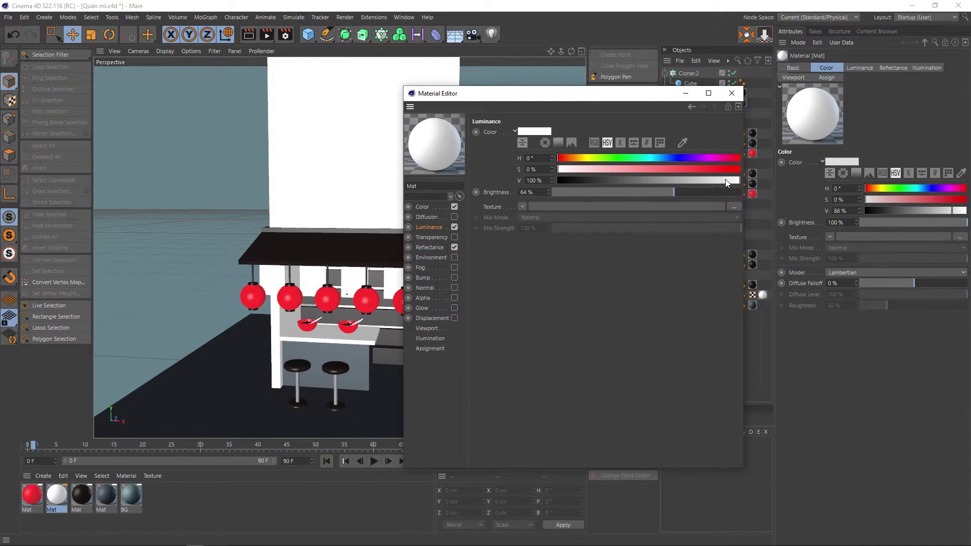
drag(728, 180, 685, 181)
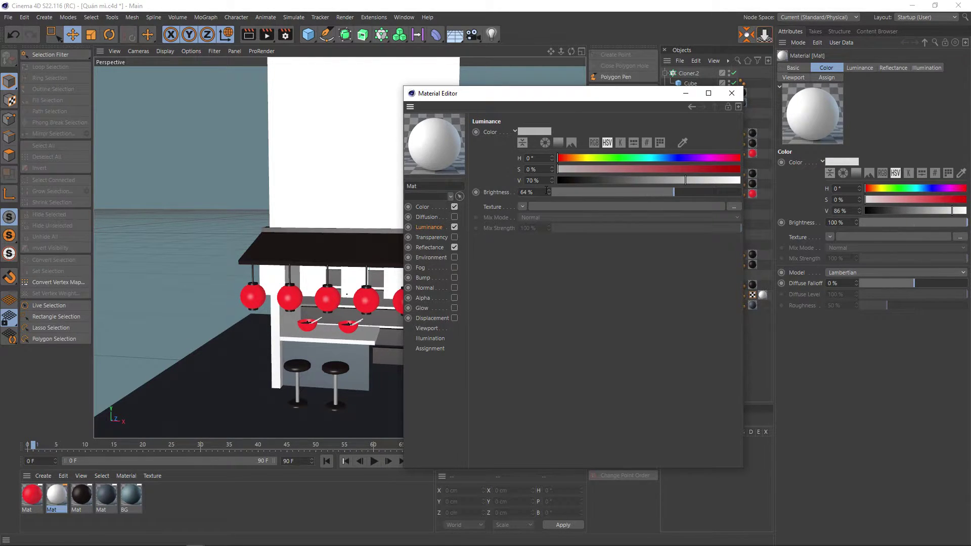
text(50)
key(Return)
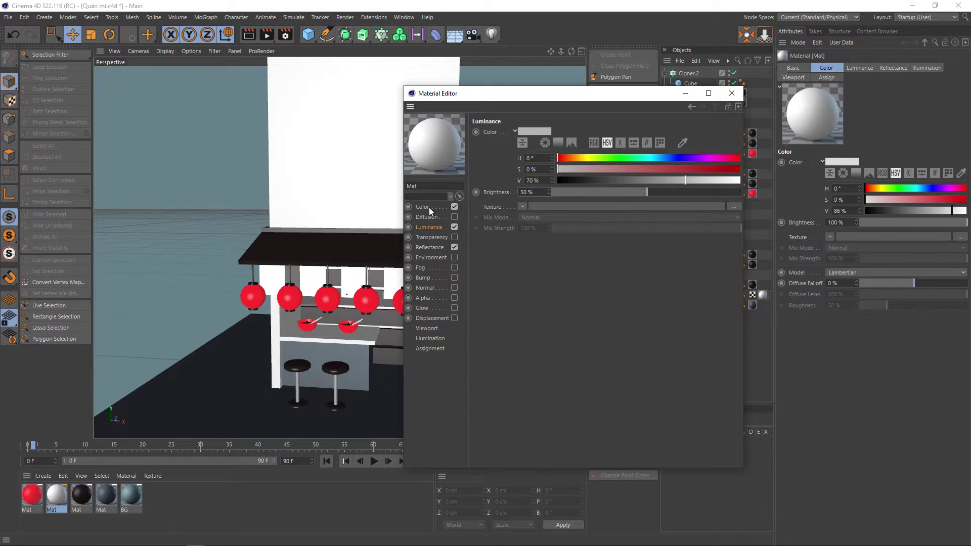
click(729, 94)
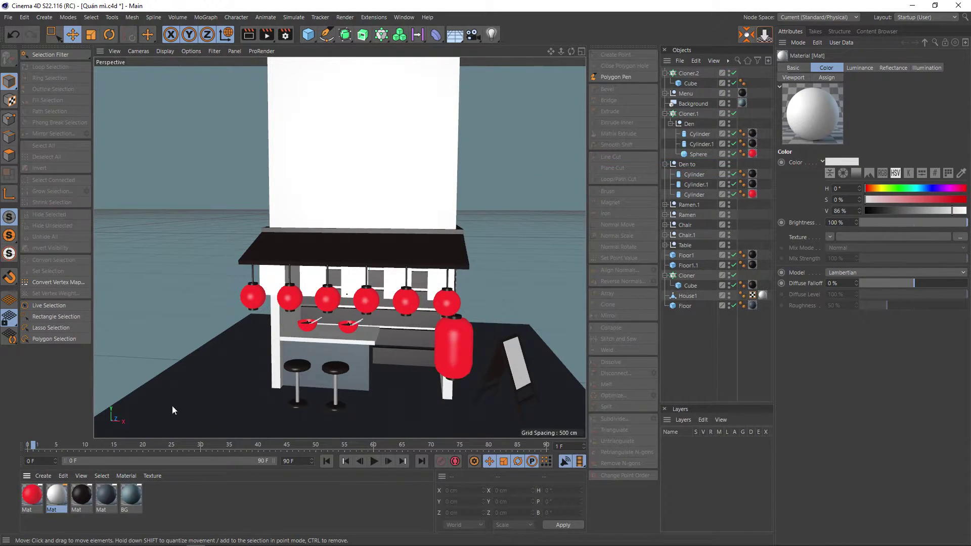
Check the material tag on the House1 board and drop the white Mat into the viewport
click(363, 144)
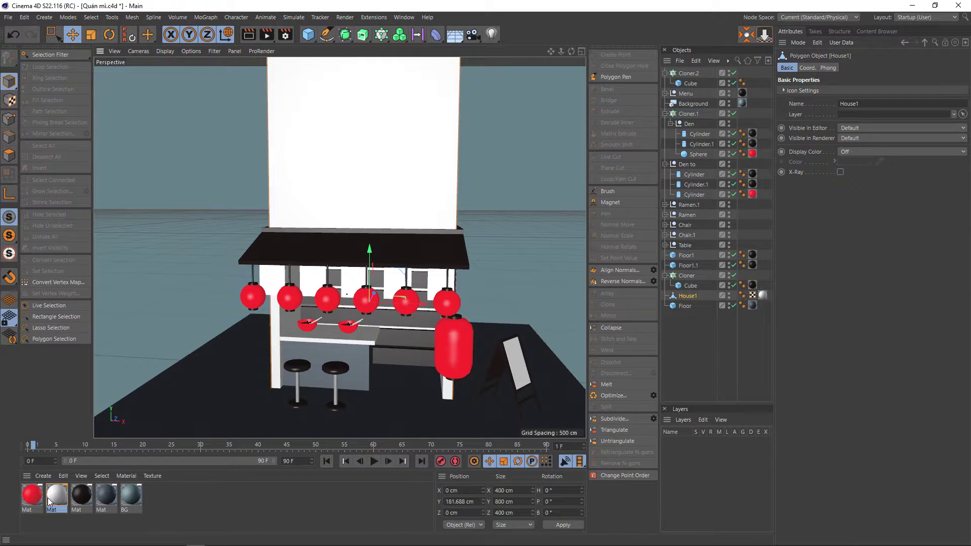
click(762, 295)
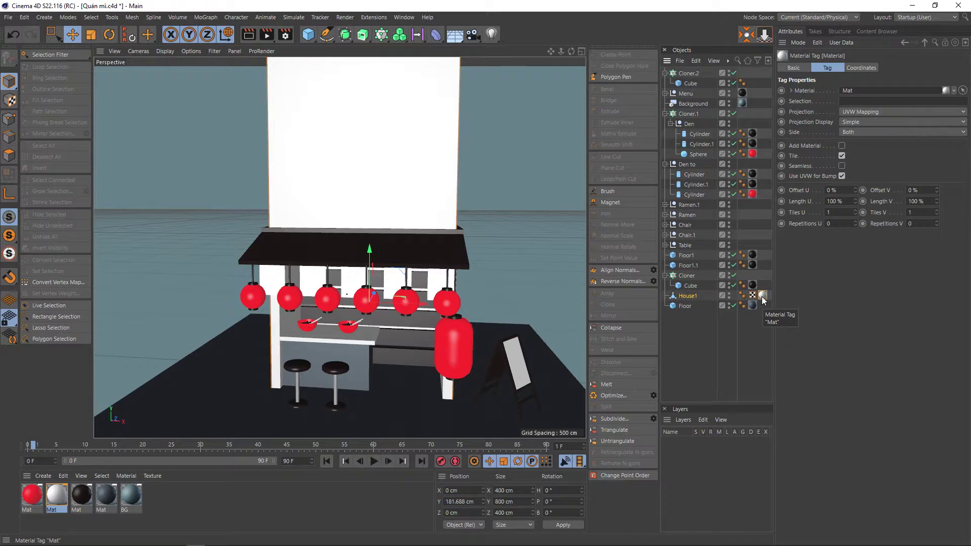
mouse_move(57, 495)
mouse_down()
mouse_move(386, 174)
mouse_move(369, 208)
mouse_move(337, 196)
mouse_move(259, 212)
mouse_move(410, 214)
mouse_up()
Open the white Mat in the Material Editor on its Reflectance page with the Blinn (Legacy) layer
click(57, 498)
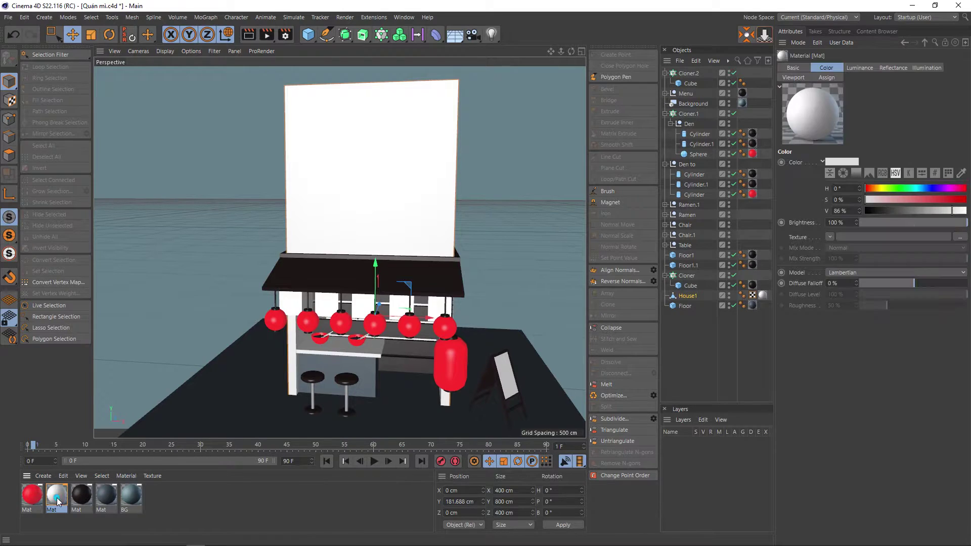
double_click(57, 498)
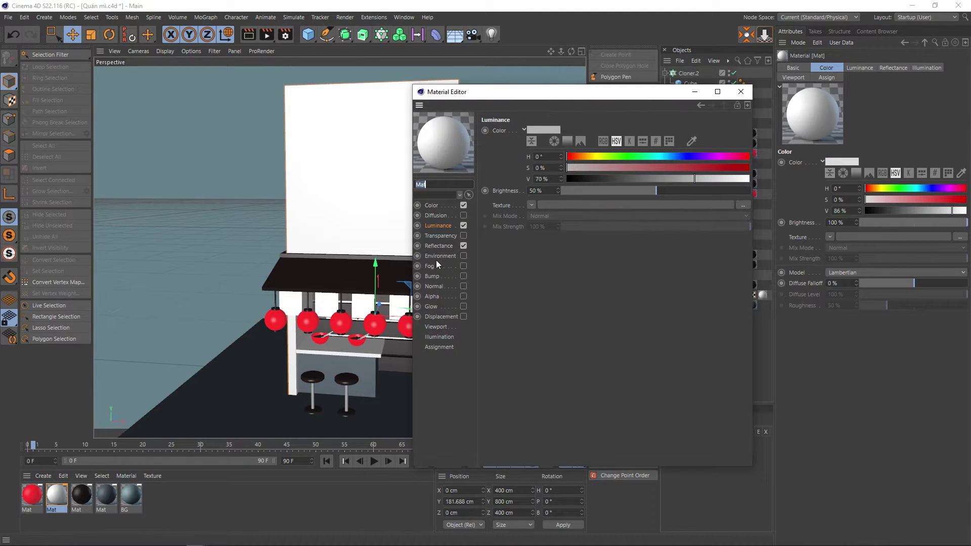
click(438, 246)
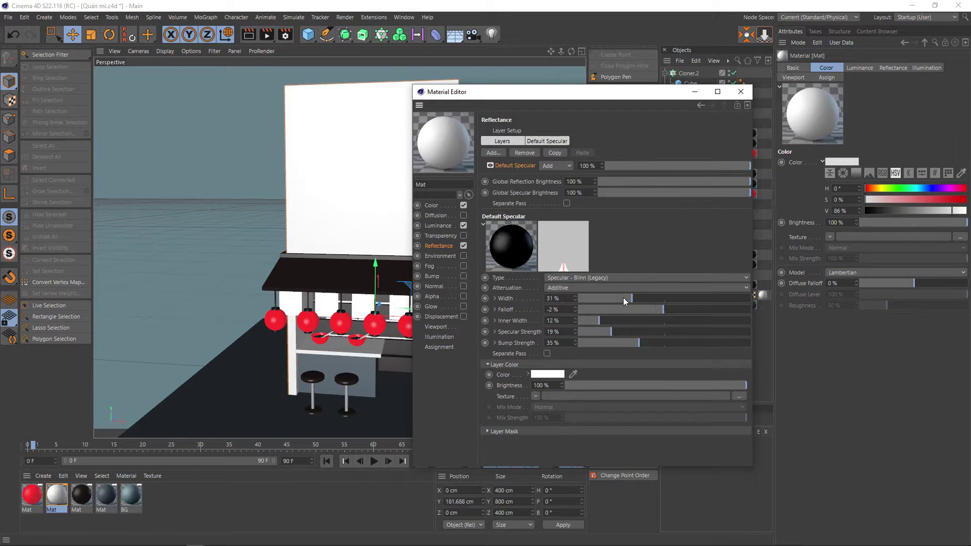
Set the white material's specular Width to 23% and Specular Strength to 10%, then render to check
drag(623, 299, 620, 299)
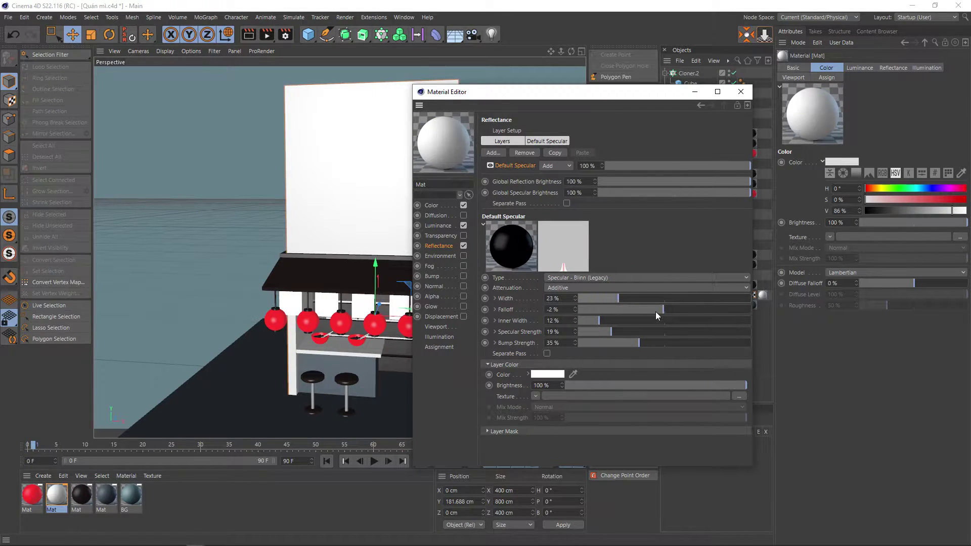
drag(606, 332, 596, 332)
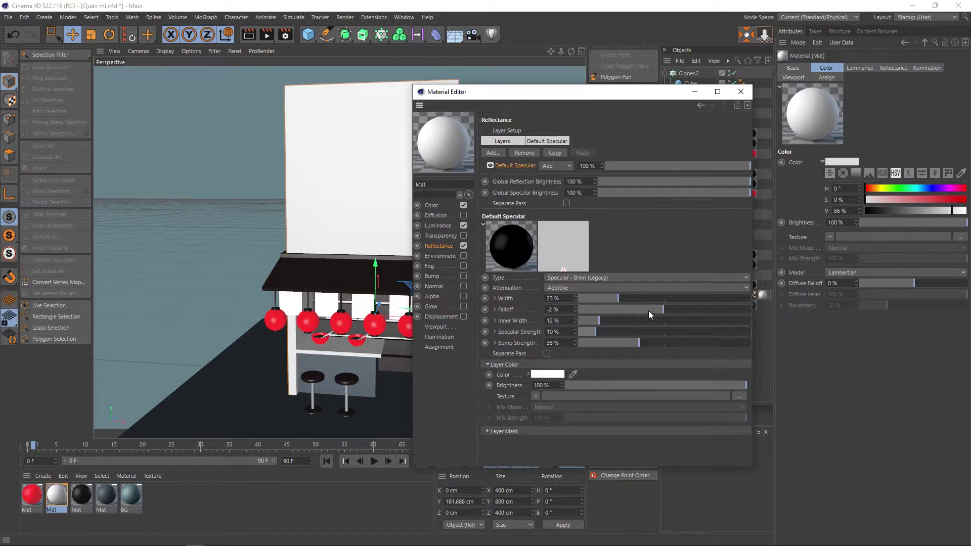
mouse_move(648, 311)
mouse_down()
mouse_move(627, 308)
mouse_move(650, 308)
mouse_up()
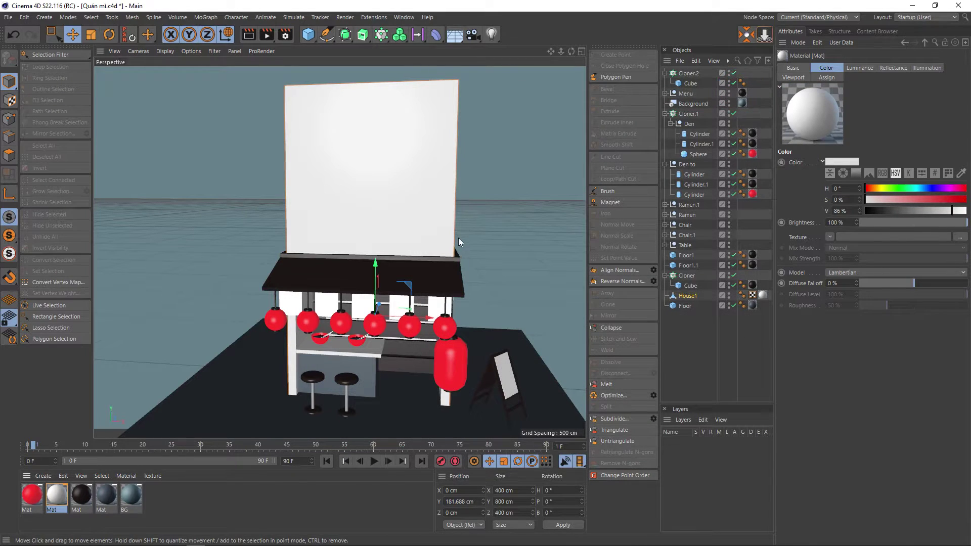
key(ctrl+r)
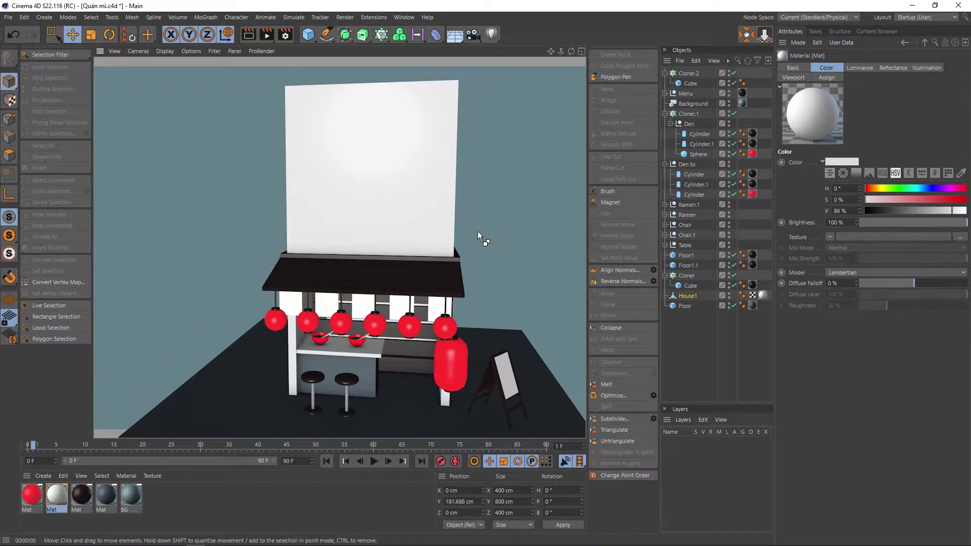
mouse_move(477, 232)
alt+mouse_down()
mouse_move(466, 272)
mouse_move(470, 244)
mouse_move(498, 236)
mouse_move(492, 208)
alt+mouse_up()
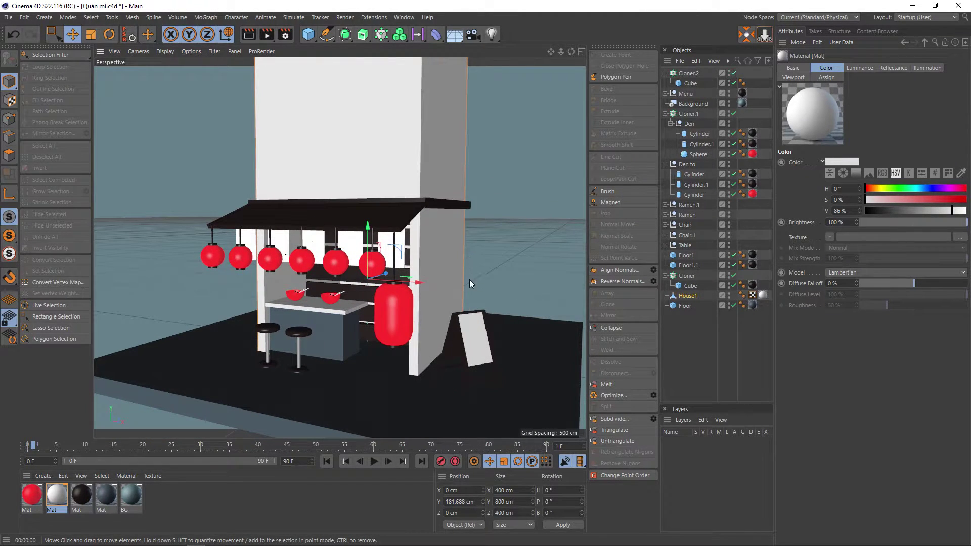
Switch to the 2Story_Ramen_Restaurant project and zoom in on its roof
key(v)
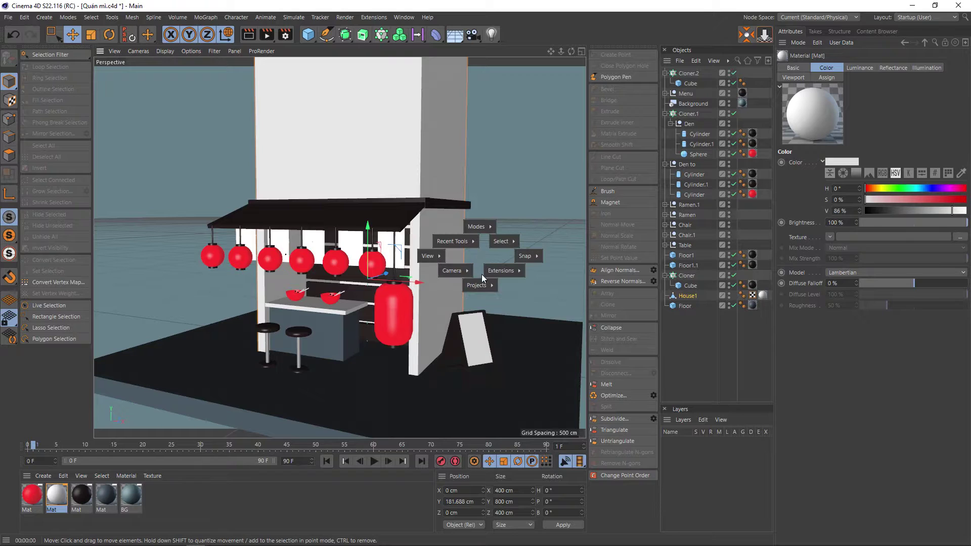
click(477, 319)
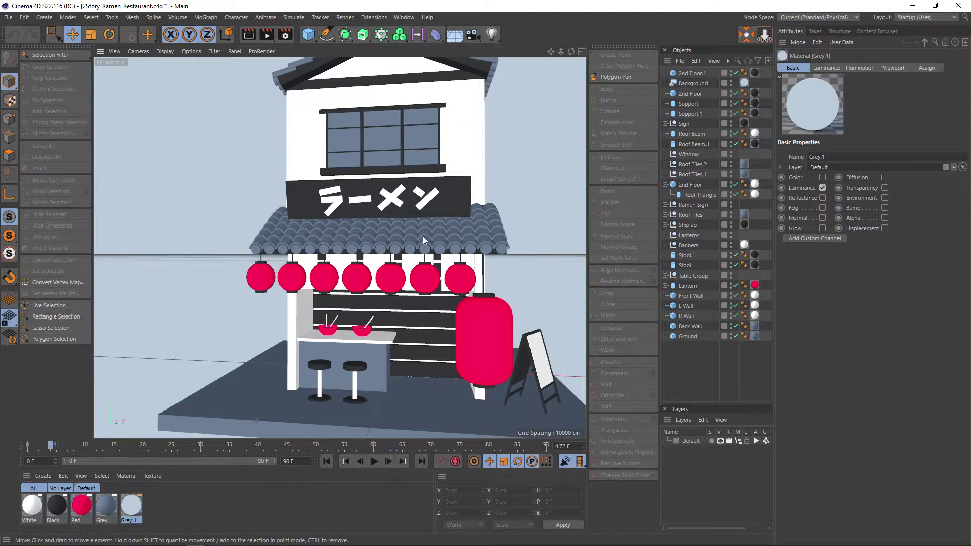
scroll(425, 234, up, 3)
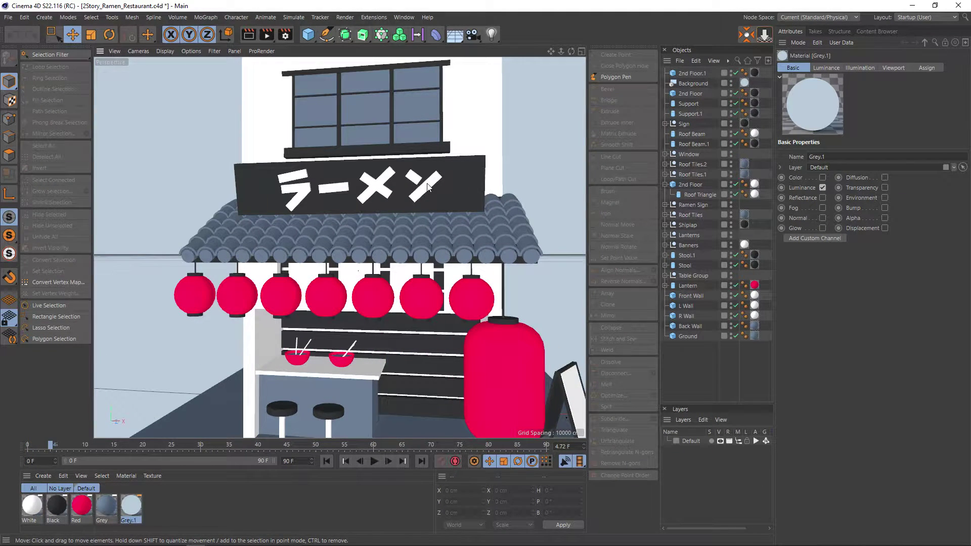
scroll(489, 224, up, 2)
scroll(504, 228, up, 2)
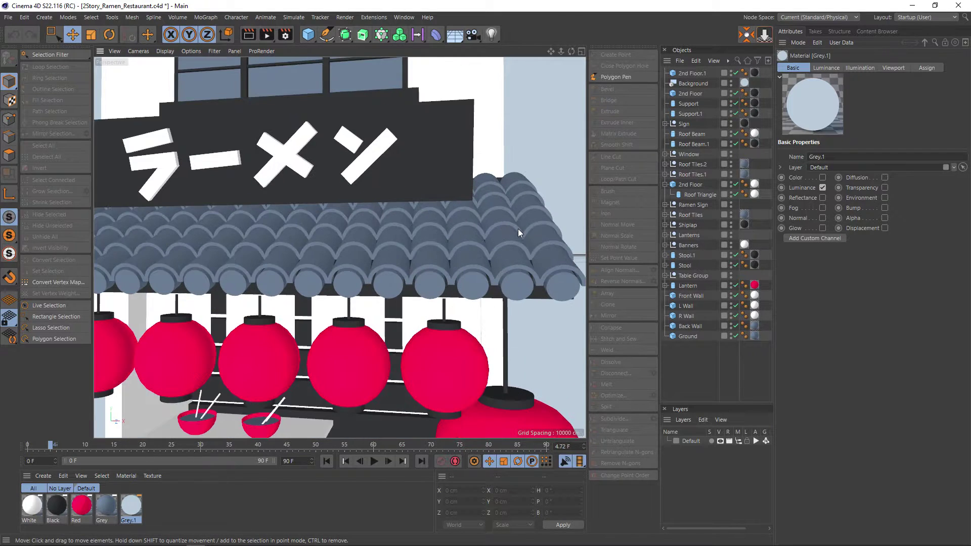
scroll(518, 229, up, 2)
scroll(490, 237, down, 1)
scroll(368, 234, up, 2)
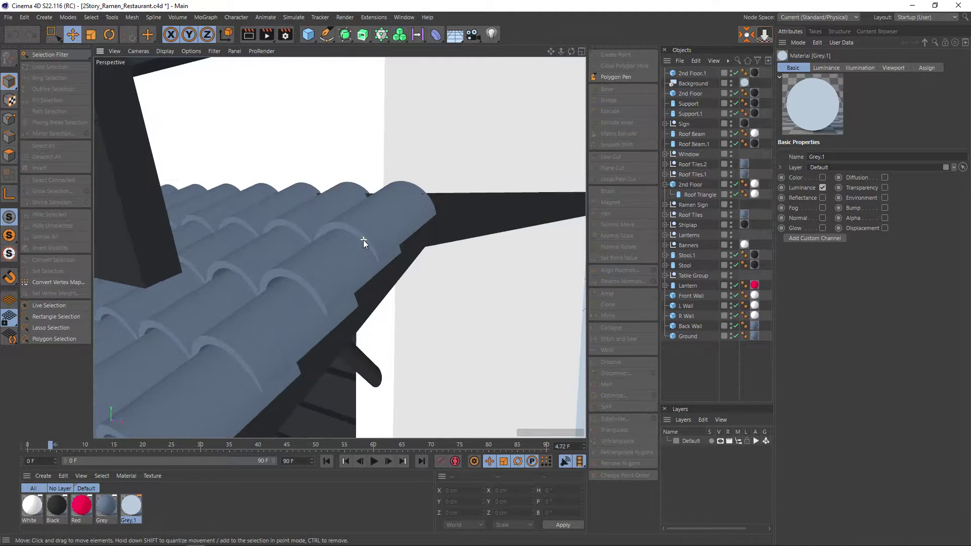
scroll(385, 218, up, 2)
Orbit under the roof edge and select a roof tile to see its Tube settings
alt+drag(408, 192, 443, 188)
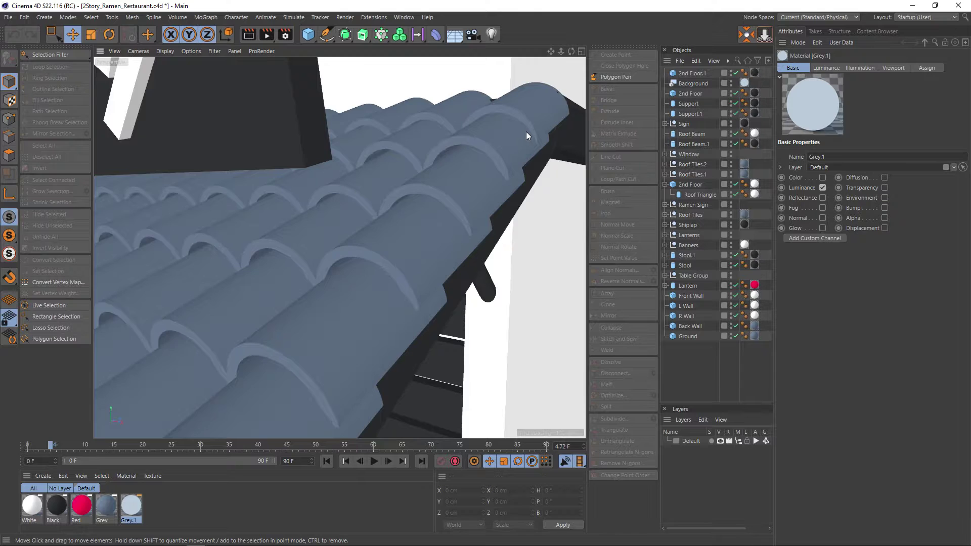
scroll(505, 152, down, 3)
scroll(369, 298, up, 2)
scroll(369, 296, down, 2)
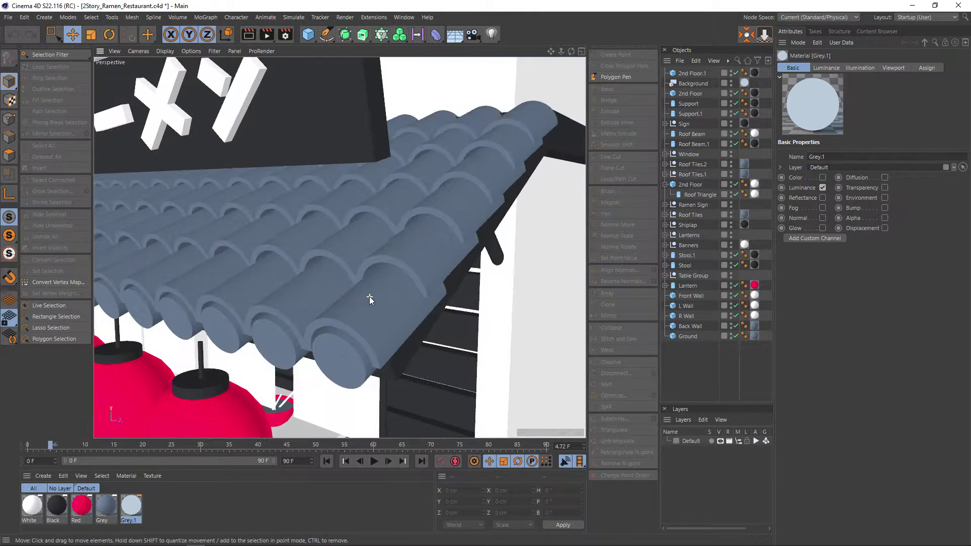
alt+drag(368, 311, 379, 274)
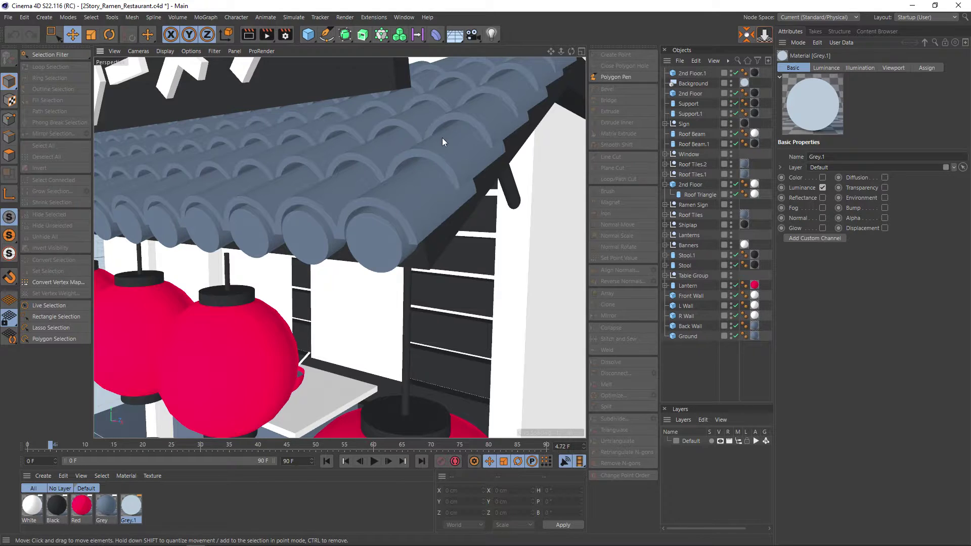
scroll(368, 243, down, 2)
scroll(374, 242, up, 2)
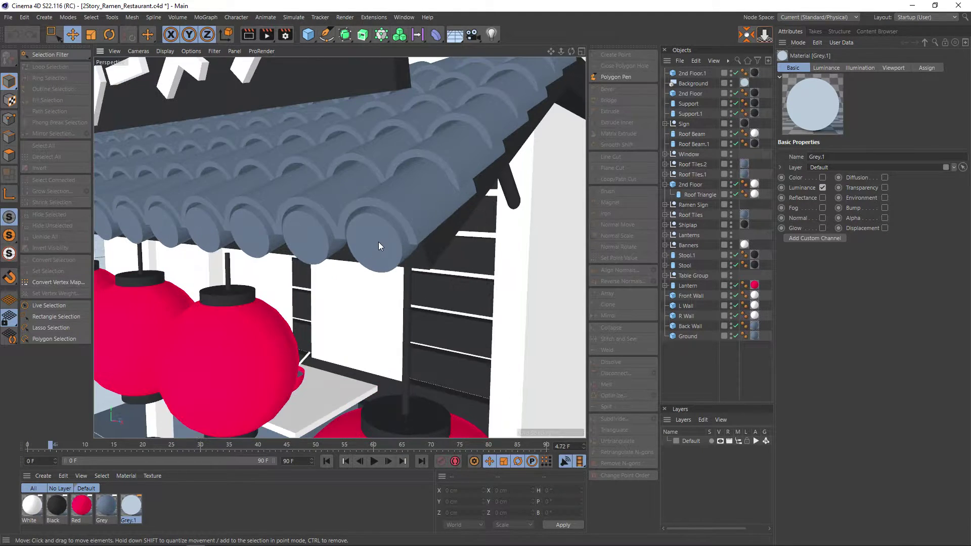
click(379, 243)
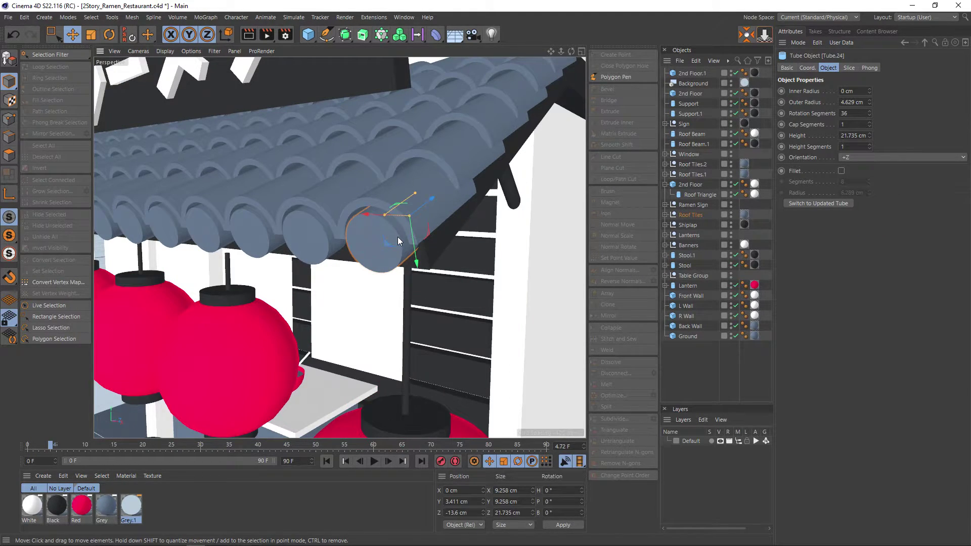
scroll(419, 138, down, 2)
In the Untitled 2 project, add a Tube and slice it in half
key(v)
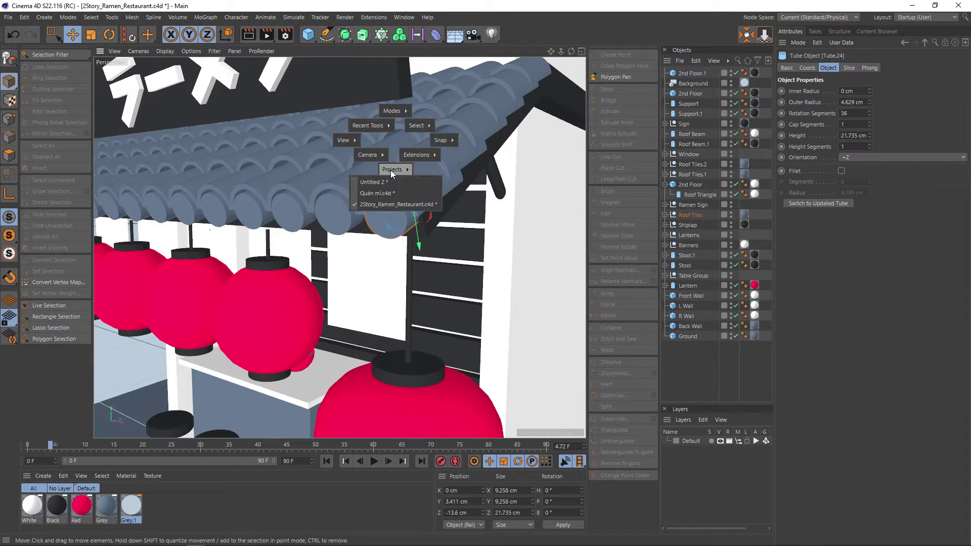
click(392, 182)
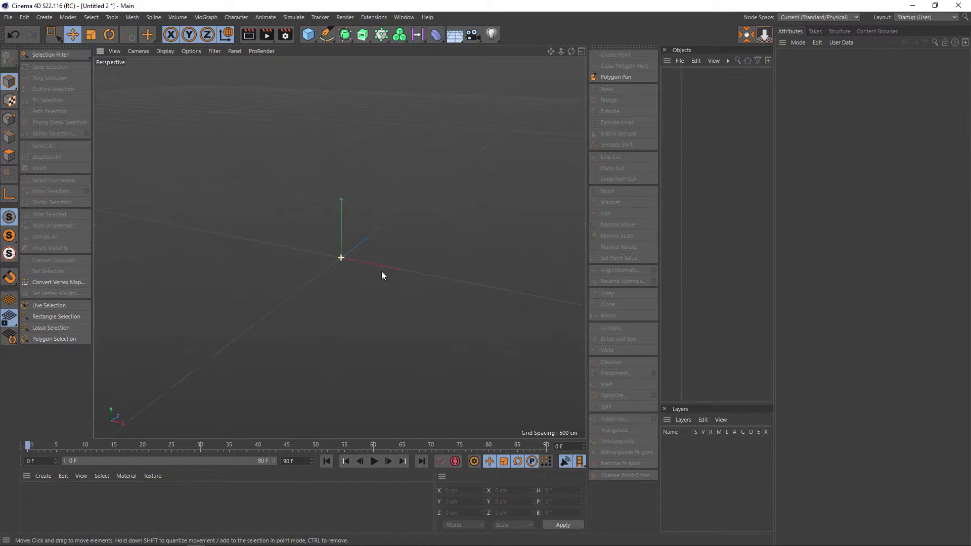
click(308, 35)
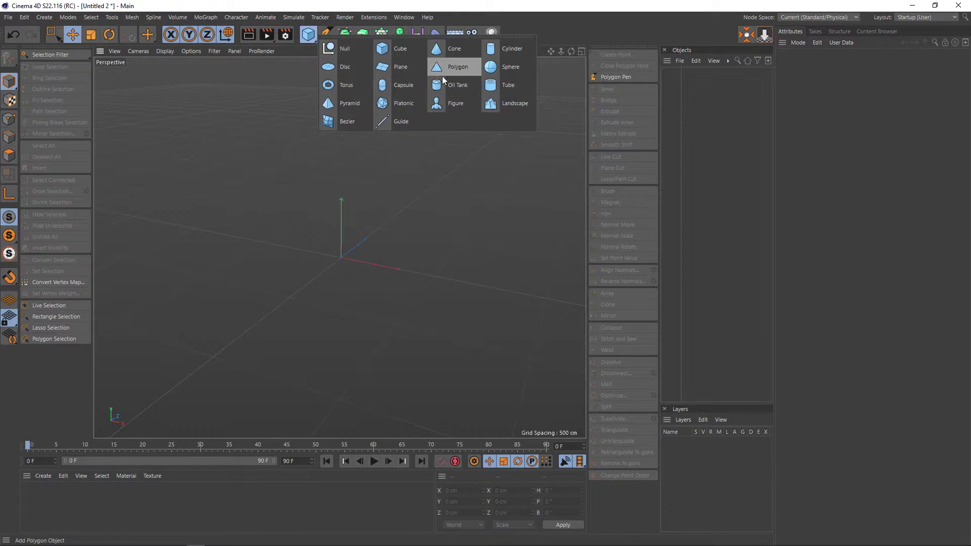
click(507, 85)
scroll(346, 269, up, 2)
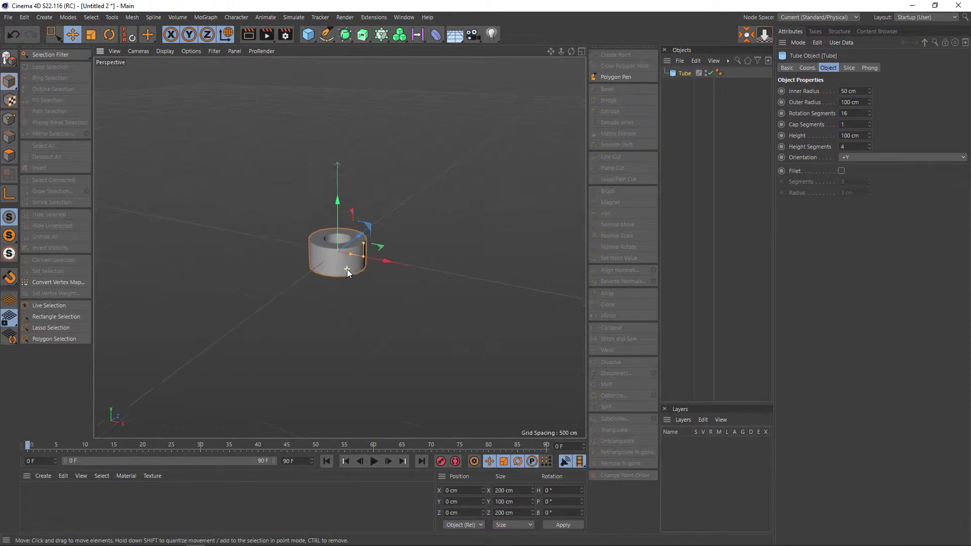
scroll(347, 269, up, 2)
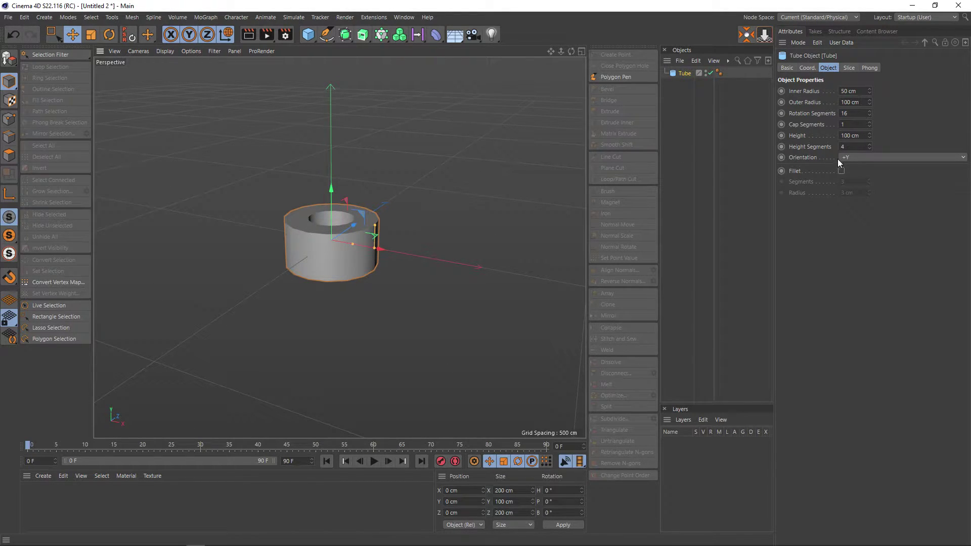
drag(838, 70, 869, 67)
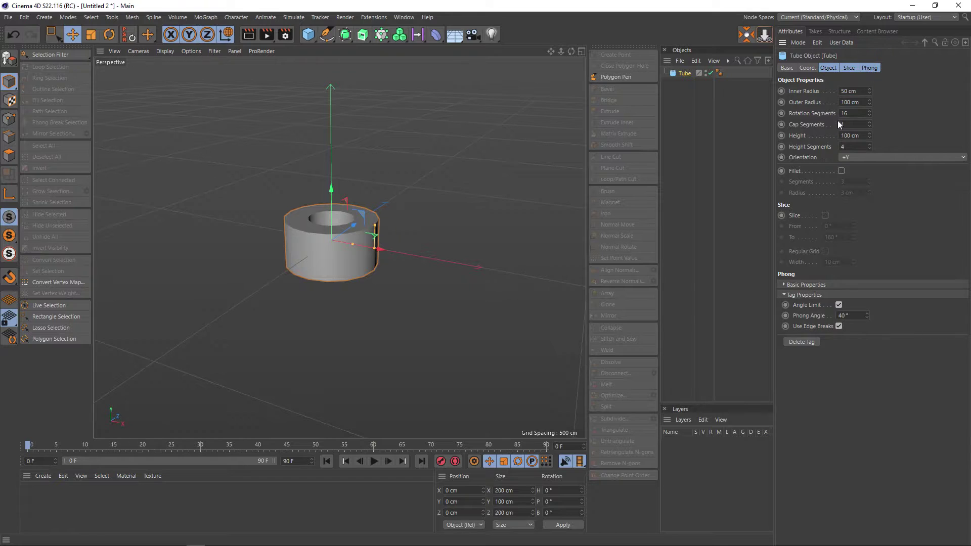
click(824, 215)
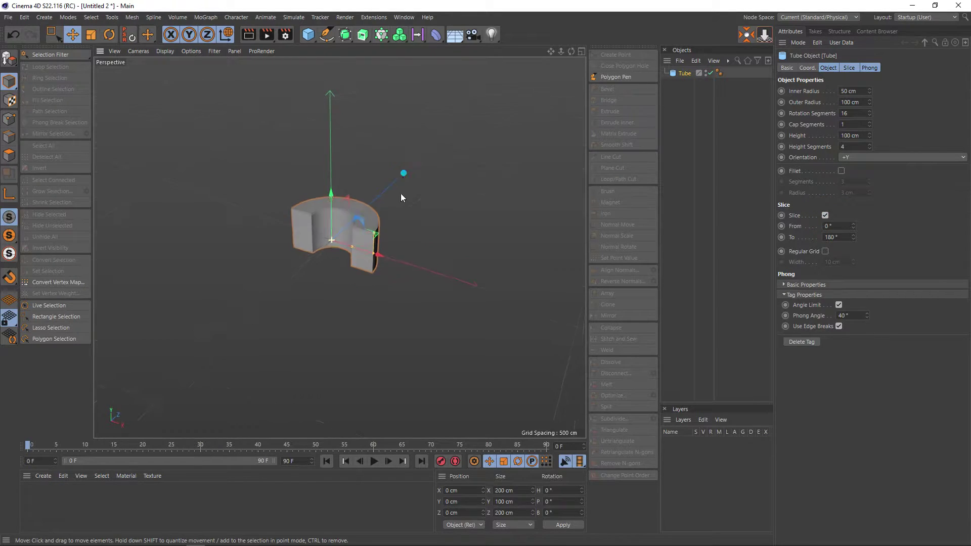
mouse_move(401, 194)
alt+mouse_down()
mouse_move(405, 221)
mouse_move(421, 230)
alt+mouse_up()
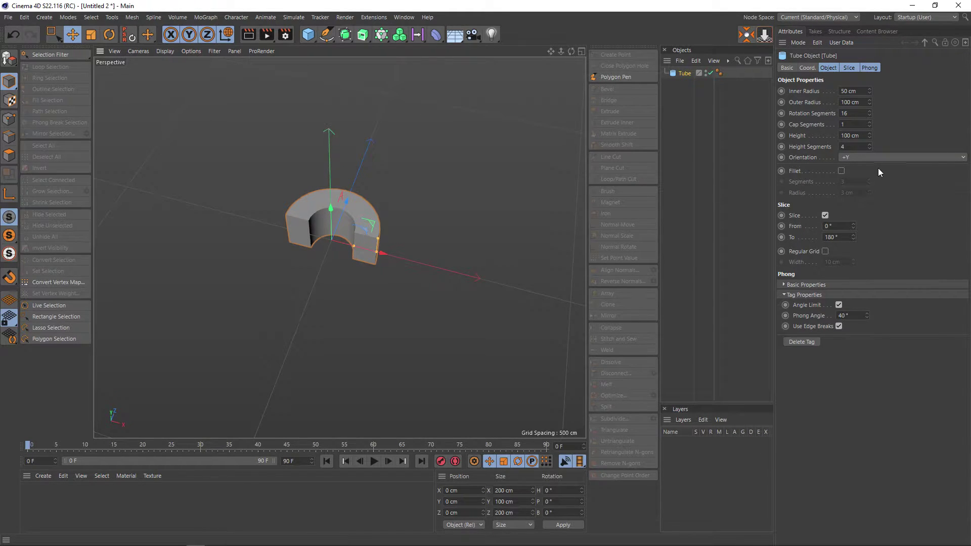
Set the half-tube's Orientation to -Z after trying +X and +Z
click(867, 158)
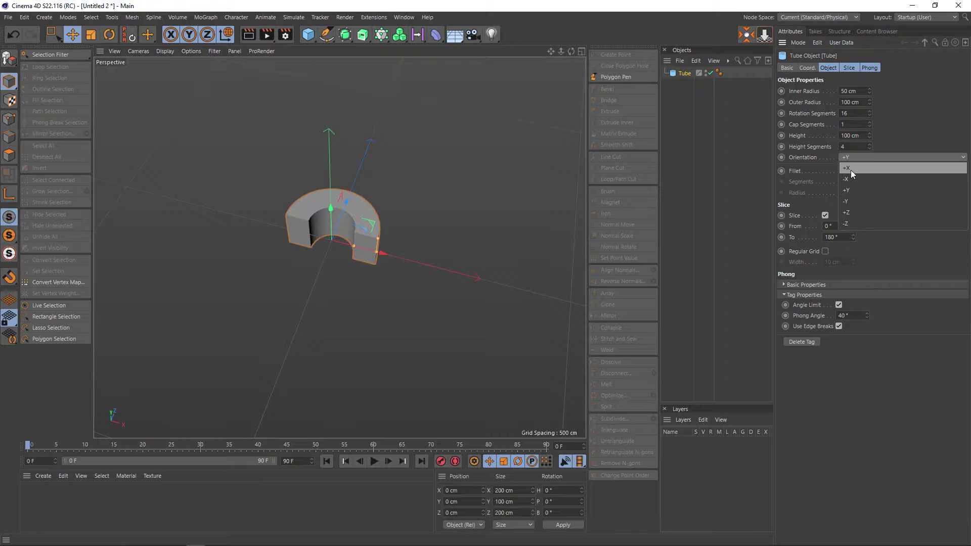
click(850, 169)
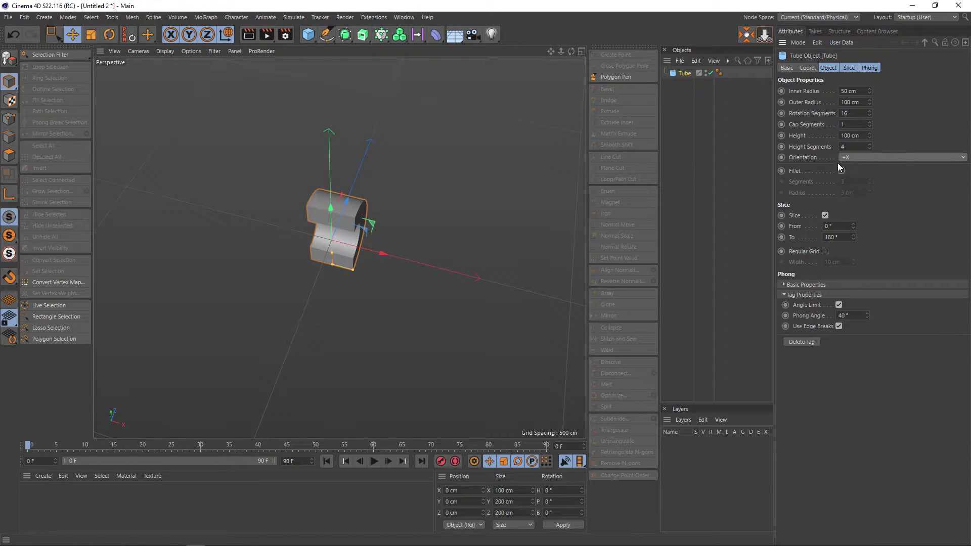
click(881, 159)
click(858, 213)
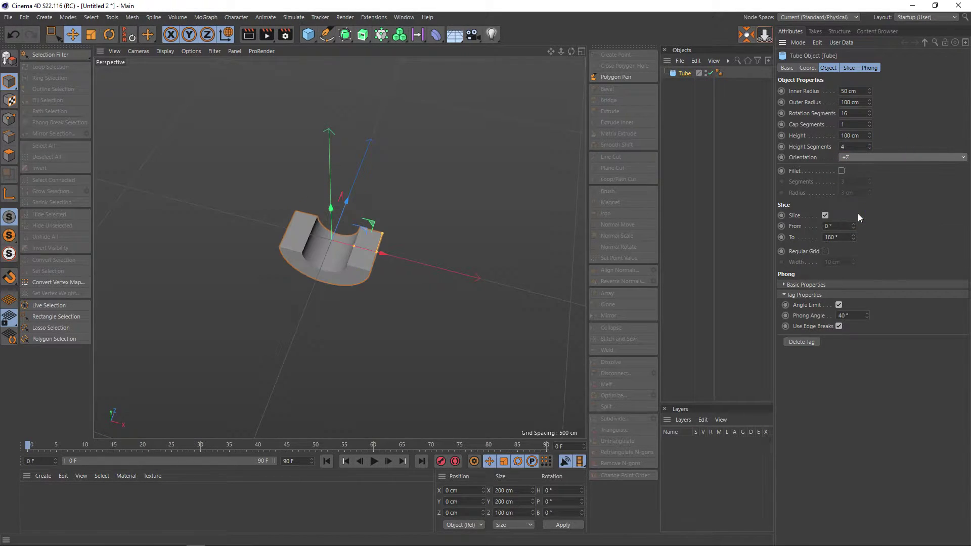
click(853, 158)
click(849, 224)
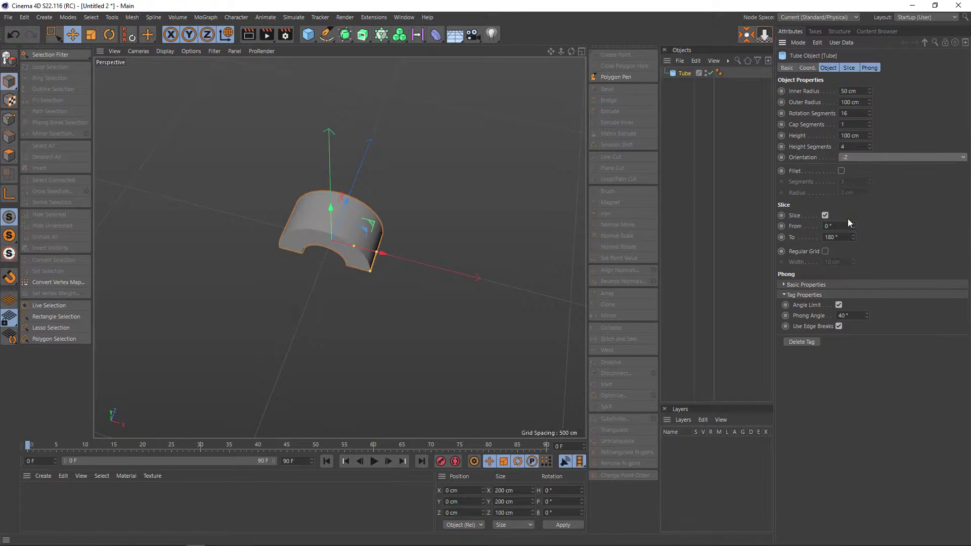
mouse_move(396, 191)
alt+mouse_down()
mouse_move(405, 153)
mouse_move(386, 158)
mouse_move(369, 201)
alt+mouse_up()
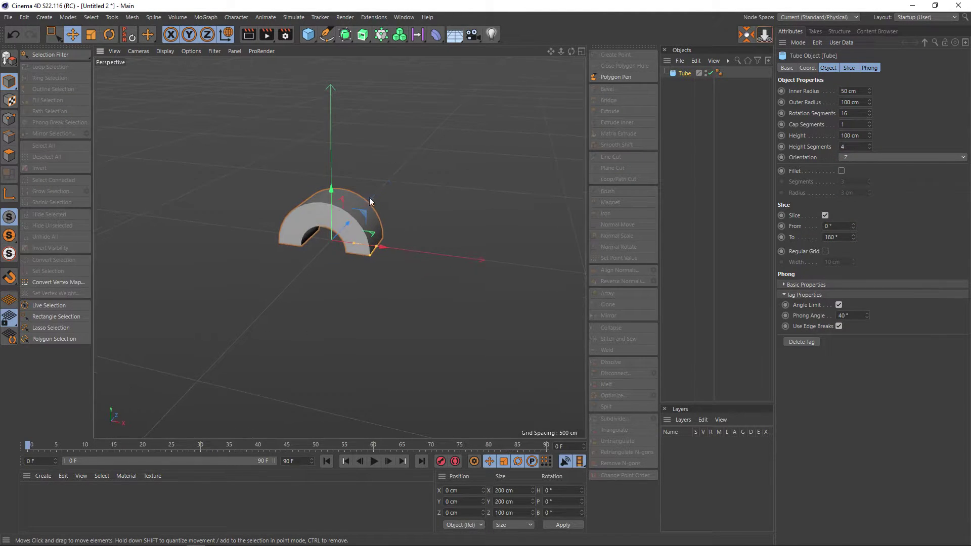
scroll(344, 221, up, 2)
scroll(344, 221, up, 2)
Thin the tile's wall by enlarging the inner radius, and shorten the half-tube to about 314 cm
mouse_move(355, 252)
mouse_down()
mouse_move(389, 255)
mouse_move(341, 304)
mouse_move(349, 318)
mouse_up()
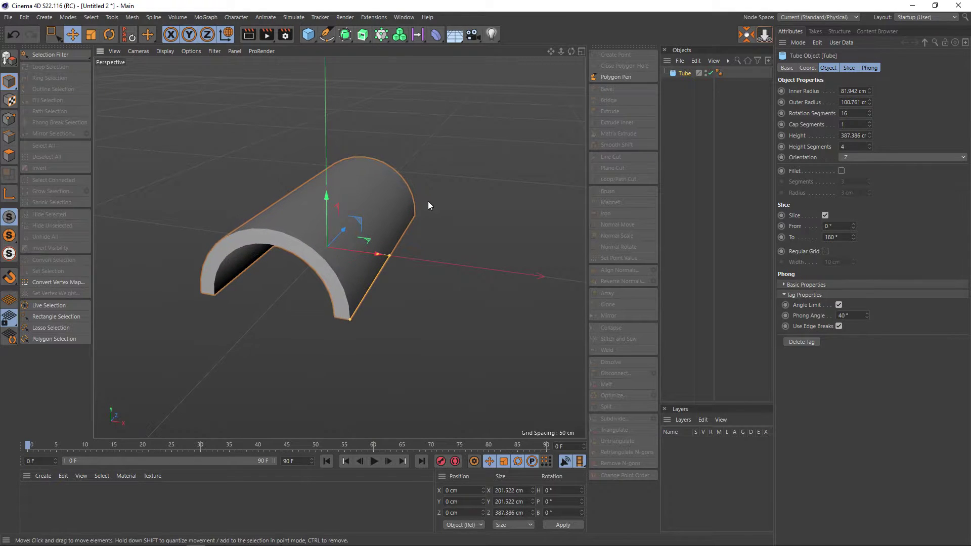
mouse_move(428, 201)
alt+mouse_down()
mouse_move(448, 206)
mouse_move(341, 201)
mouse_move(422, 190)
mouse_move(453, 214)
mouse_move(403, 219)
alt+mouse_up()
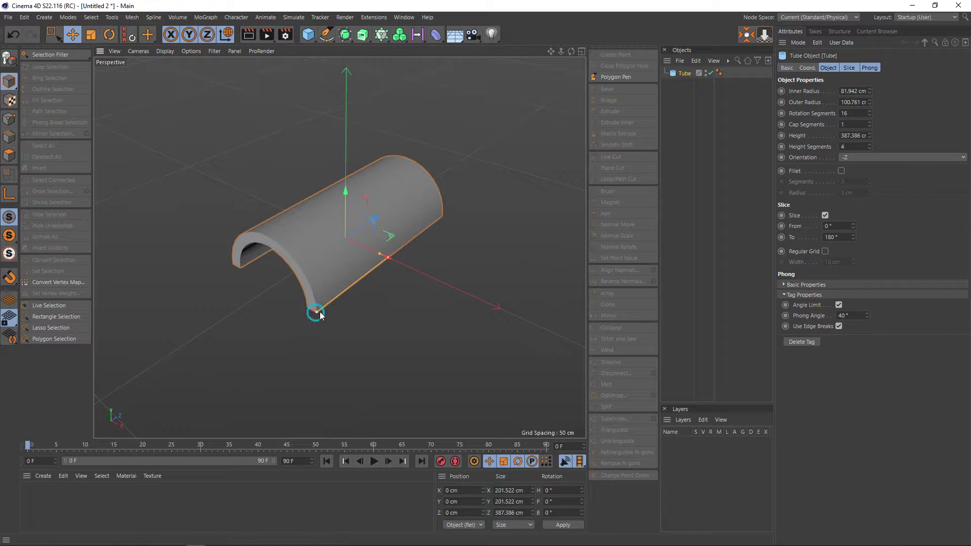
mouse_move(316, 313)
mouse_down()
mouse_move(339, 304)
mouse_move(276, 299)
mouse_move(283, 267)
mouse_move(437, 281)
mouse_move(381, 298)
mouse_move(377, 269)
mouse_up()
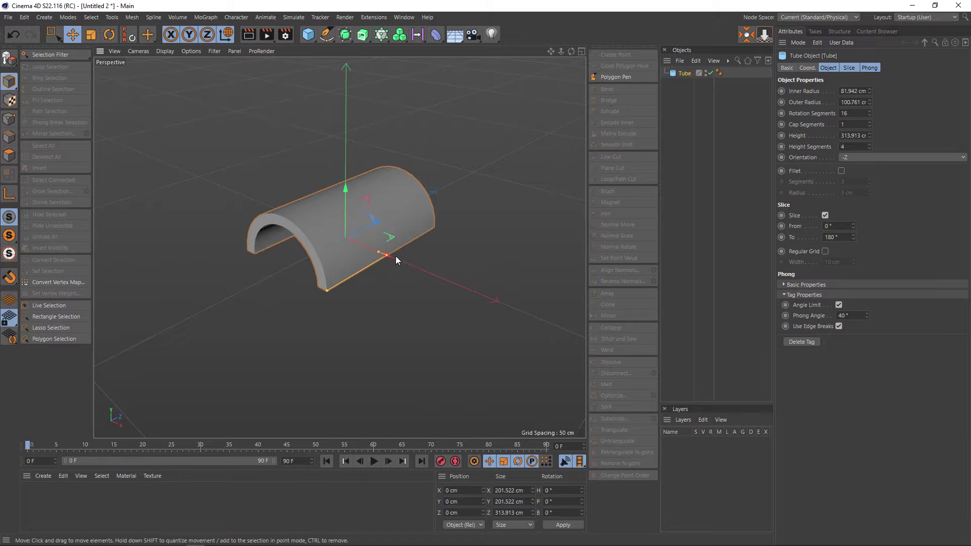
mouse_move(395, 255)
alt+right_down()
mouse_move(384, 250)
mouse_move(399, 250)
alt+right_up()
mouse_move(399, 250)
alt+mouse_down()
mouse_move(450, 229)
mouse_move(417, 260)
alt+mouse_up()
Add a Cloner and nest the tube inside it to create grid clones
click(381, 34)
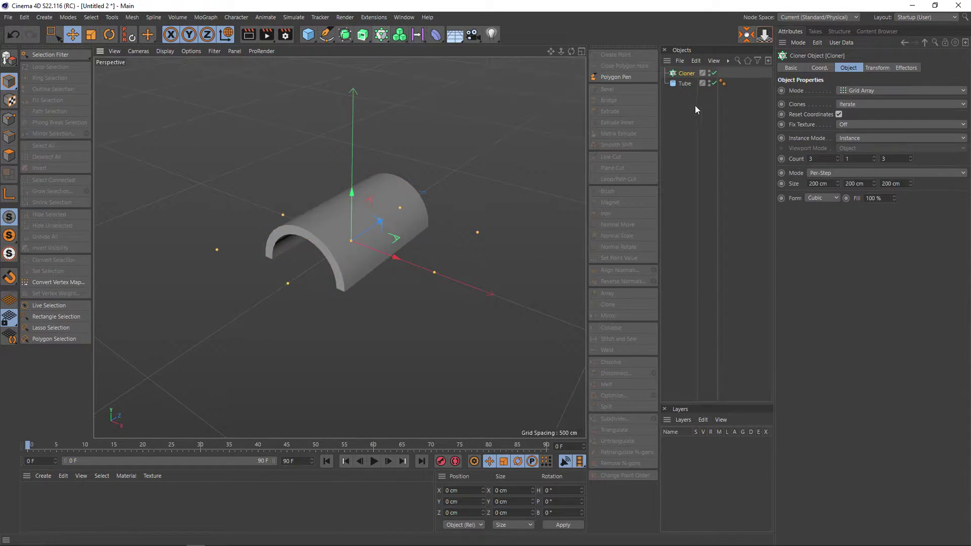
drag(685, 77, 684, 74)
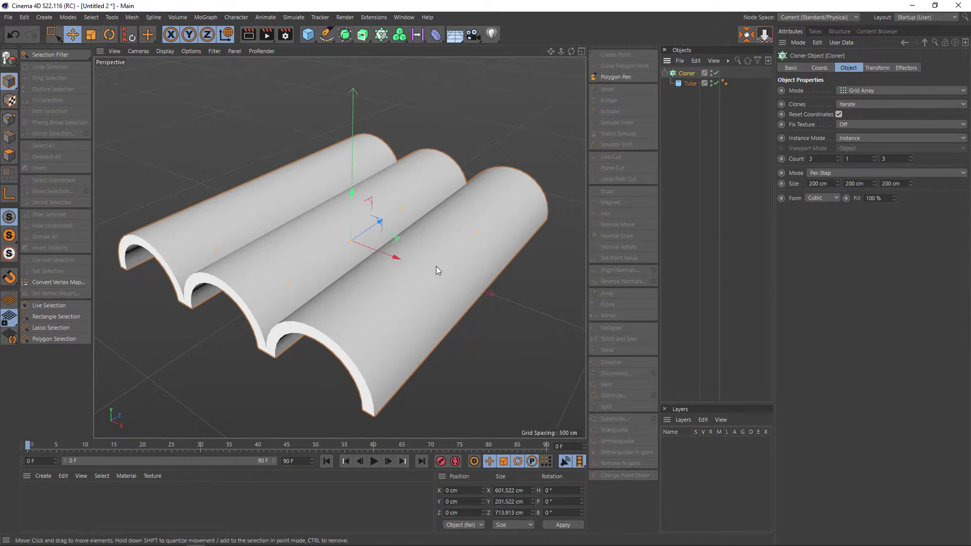
scroll(435, 266, down, 3)
scroll(433, 266, down, 2)
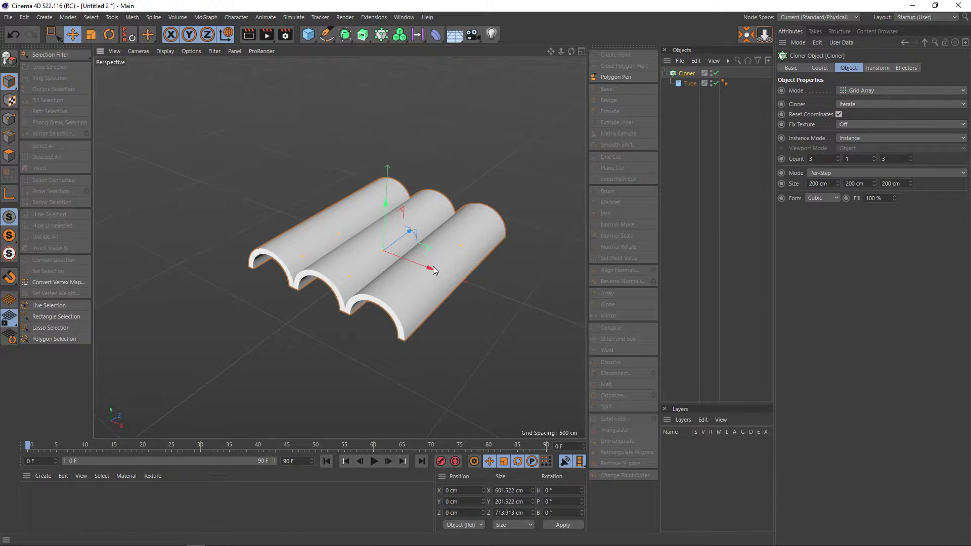
scroll(433, 266, down, 2)
scroll(429, 322, down, 2)
scroll(401, 241, down, 1)
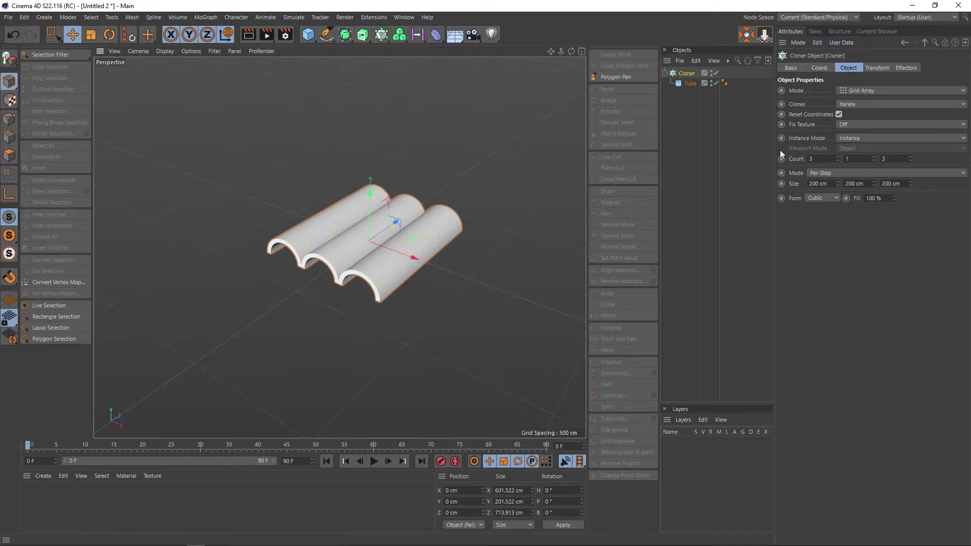
alt+drag(428, 242, 451, 245)
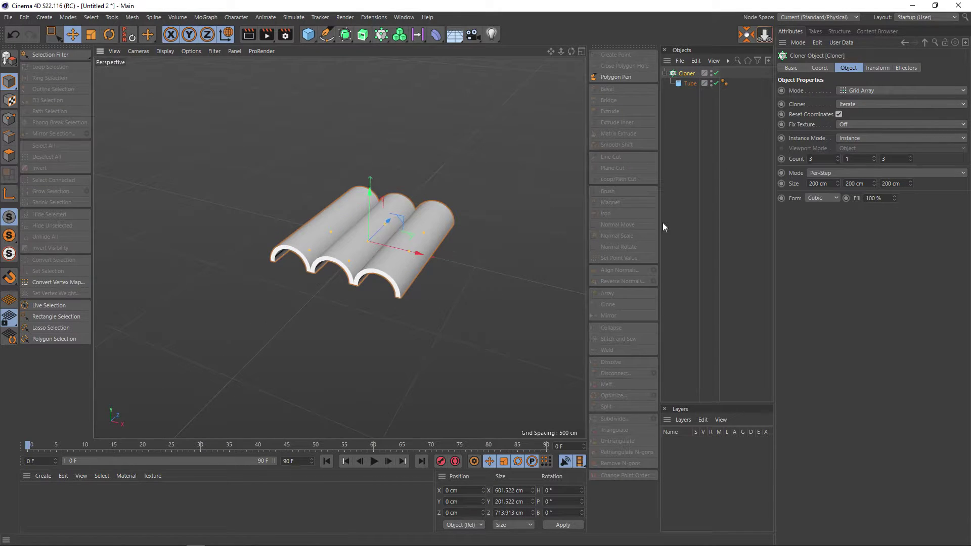
Inspect the Cloner's count and spacing fields while viewing the clones from low and high angles
click(824, 159)
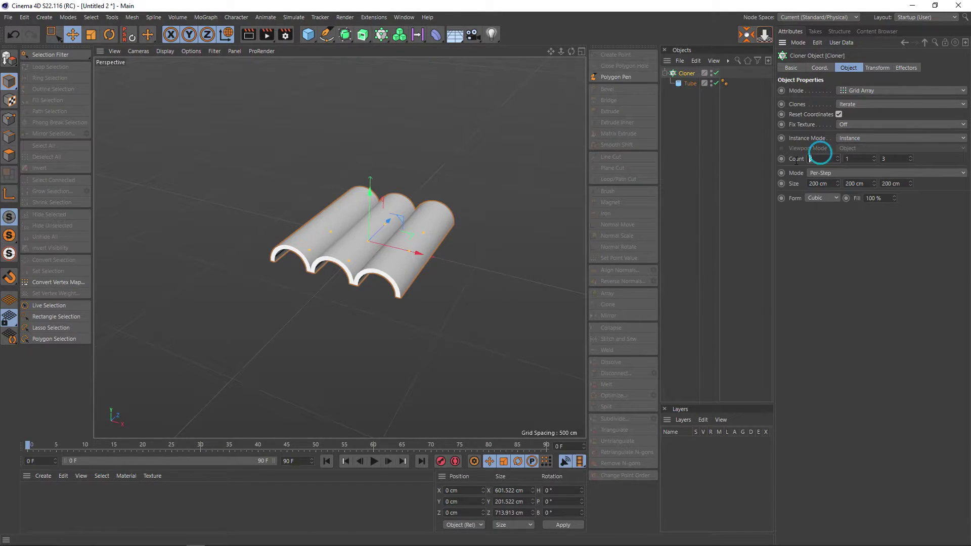
click(892, 158)
drag(830, 184, 783, 185)
scroll(347, 284, up, 2)
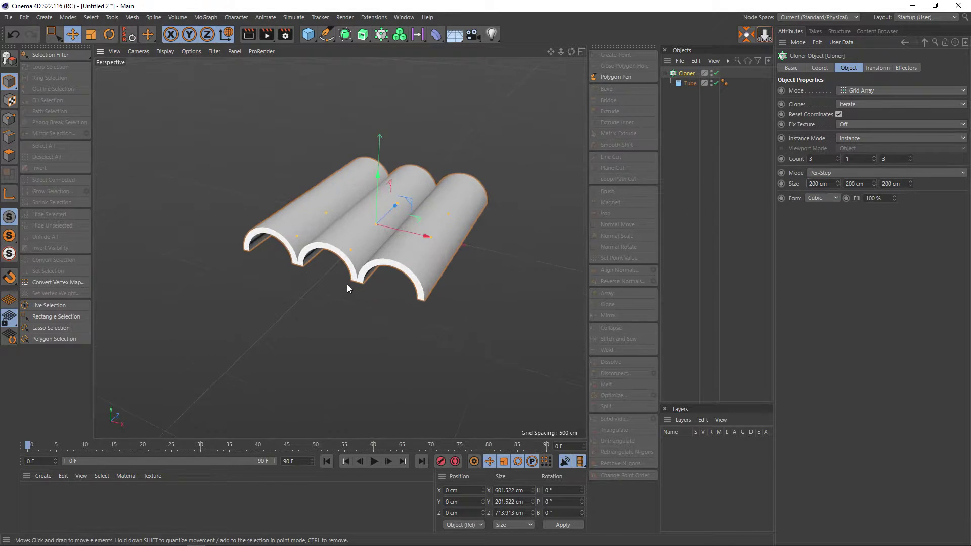
scroll(369, 284, up, 2)
scroll(392, 285, up, 3)
mouse_move(392, 285)
alt+mouse_down()
mouse_move(422, 273)
mouse_move(423, 252)
alt+mouse_up()
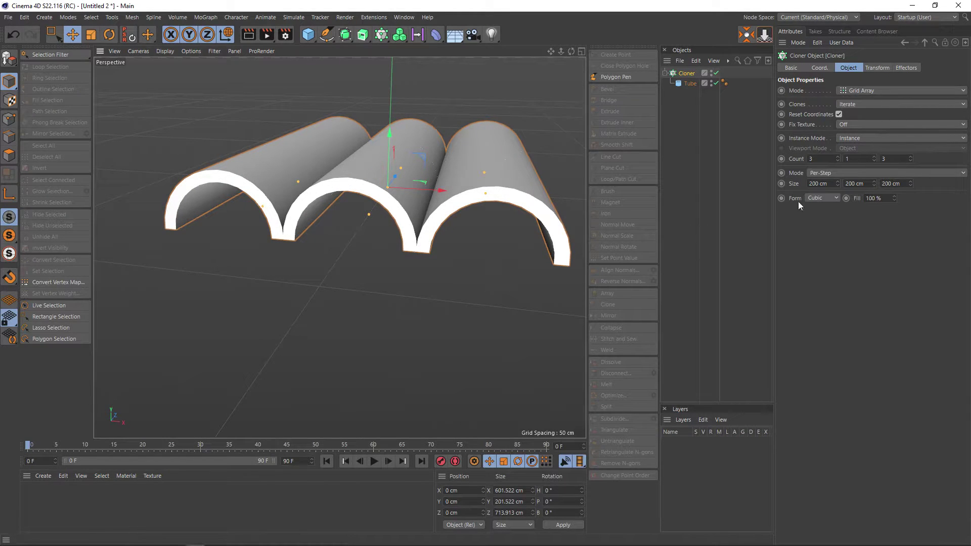
alt+drag(556, 263, 398, 325)
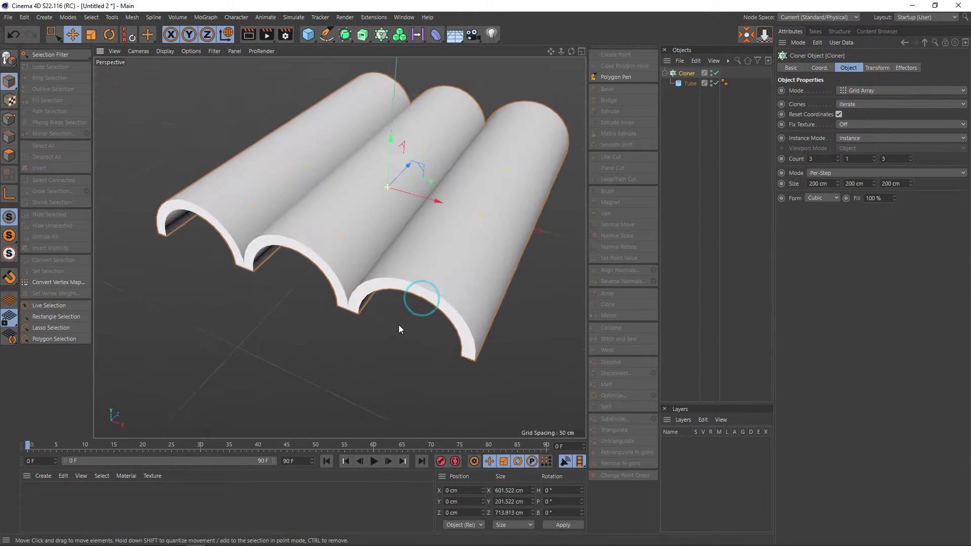
Set the Cloner's Z spacing to 500 cm to separate the three tile rows
click(901, 184)
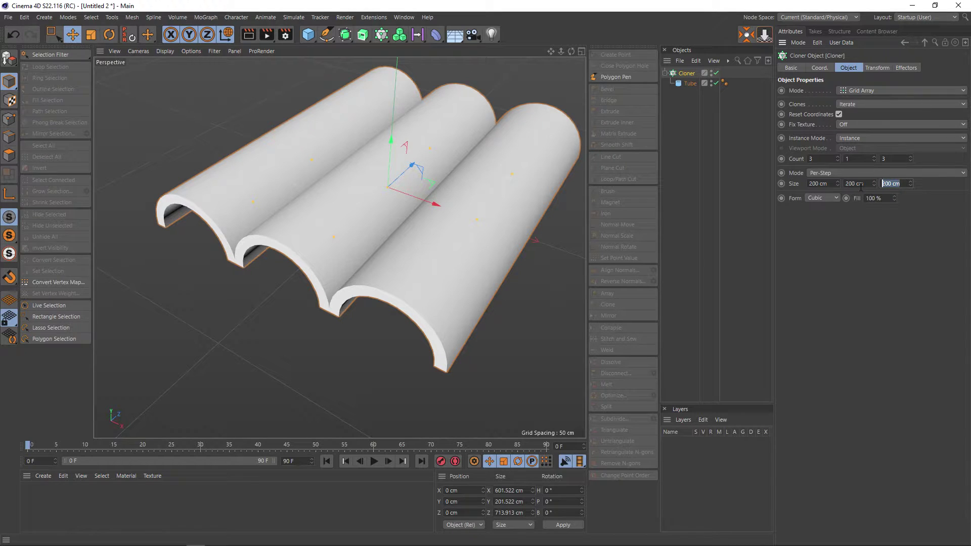
text(500)
key(Return)
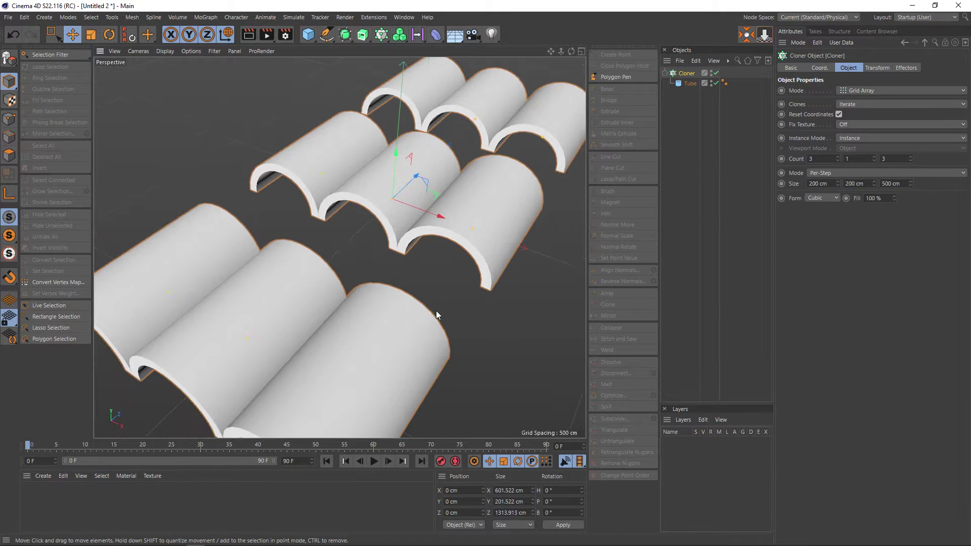
scroll(440, 314, down, 3)
mouse_move(447, 314)
alt+mouse_down()
mouse_move(370, 297)
mouse_move(387, 282)
alt+mouse_up()
key(v)
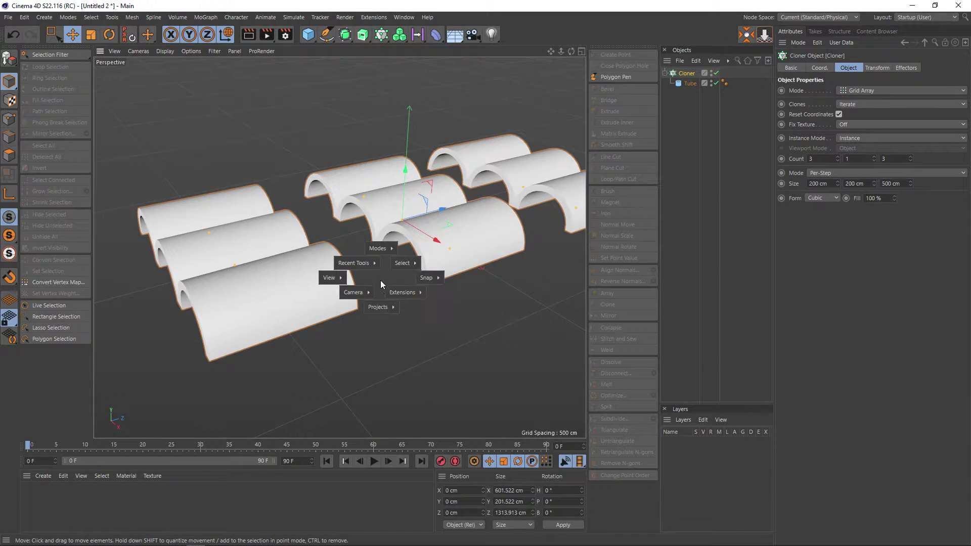
mouse_move(377, 306)
click(371, 342)
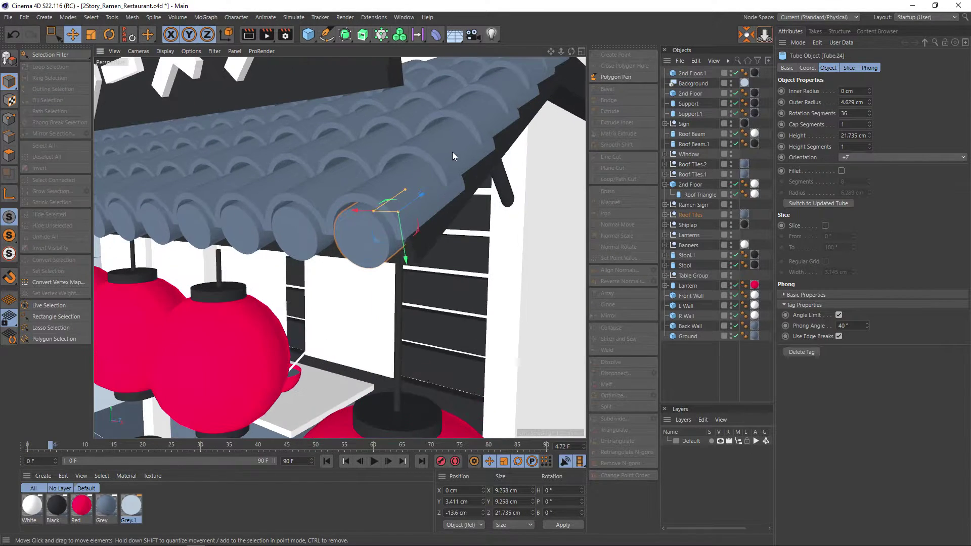
mouse_move(452, 152)
alt+mouse_down()
mouse_move(435, 208)
mouse_move(352, 213)
mouse_move(337, 248)
mouse_move(349, 238)
alt+mouse_up()
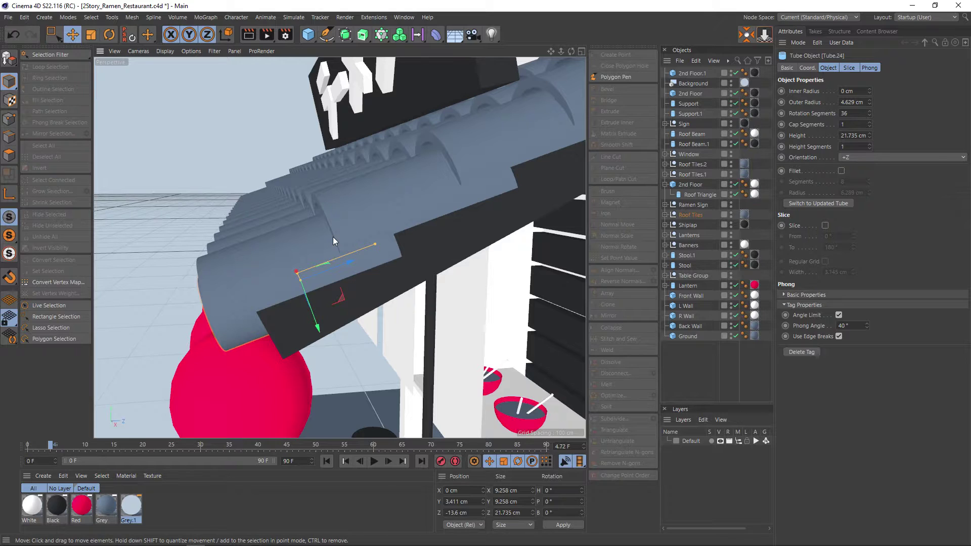
key(v)
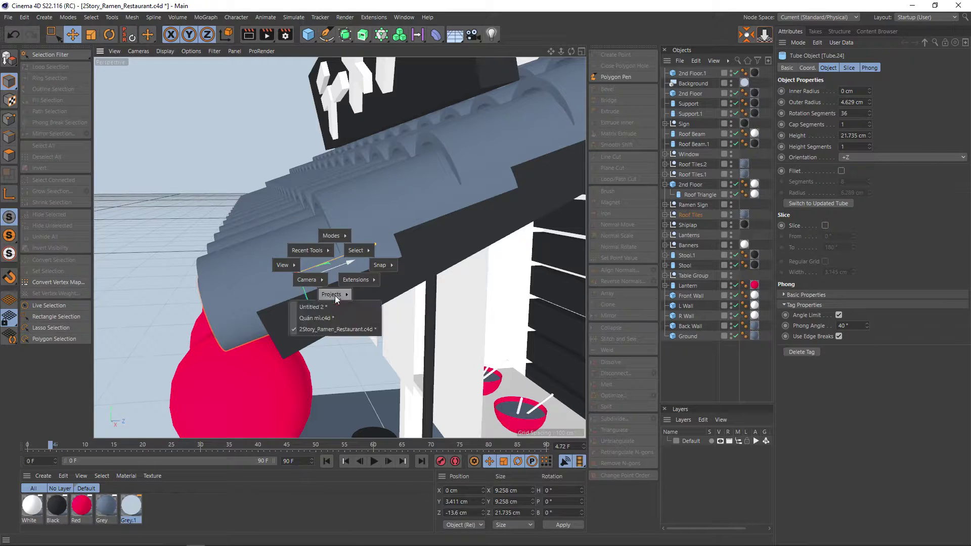
click(330, 307)
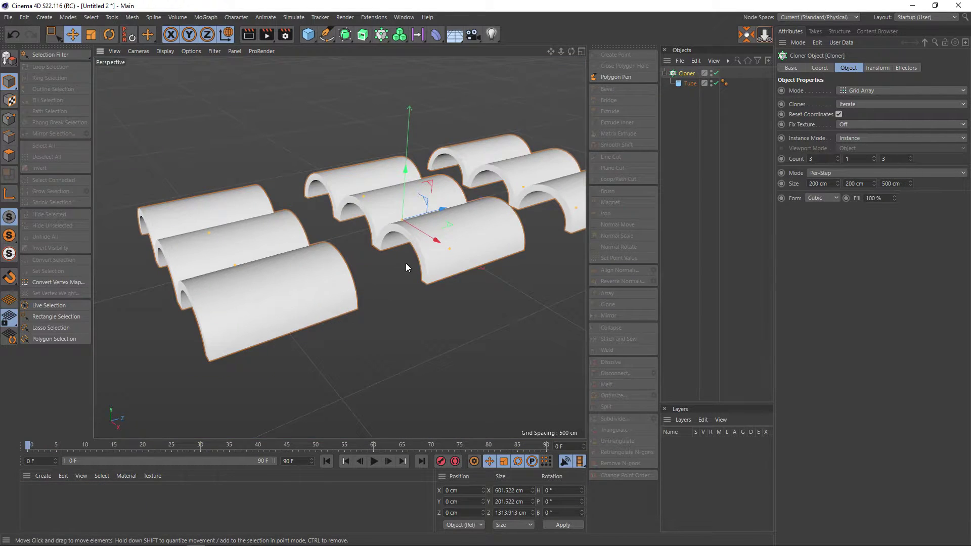
Space the tile rows 249 cm apart and pitch each clone -8° with Transform R.P
drag(910, 183, 910, 267)
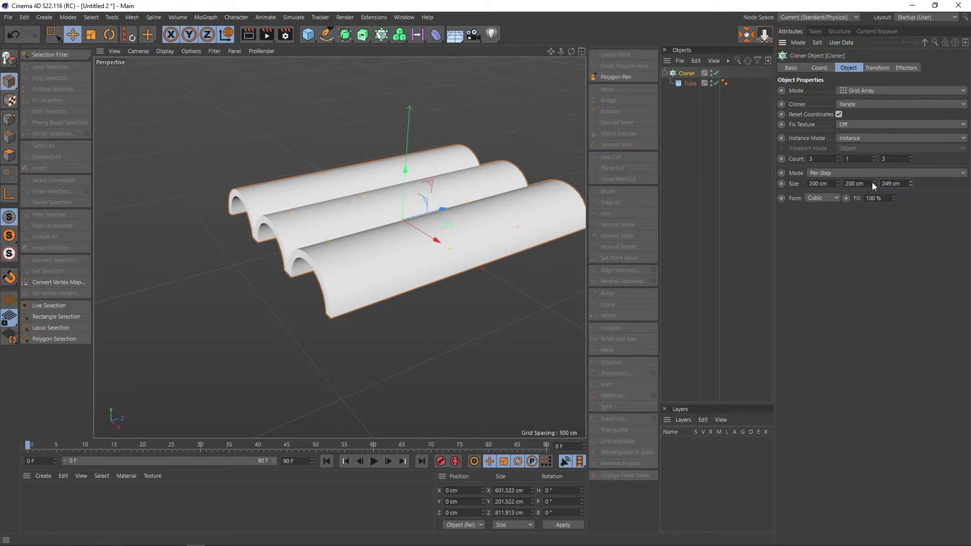
shift+click(875, 68)
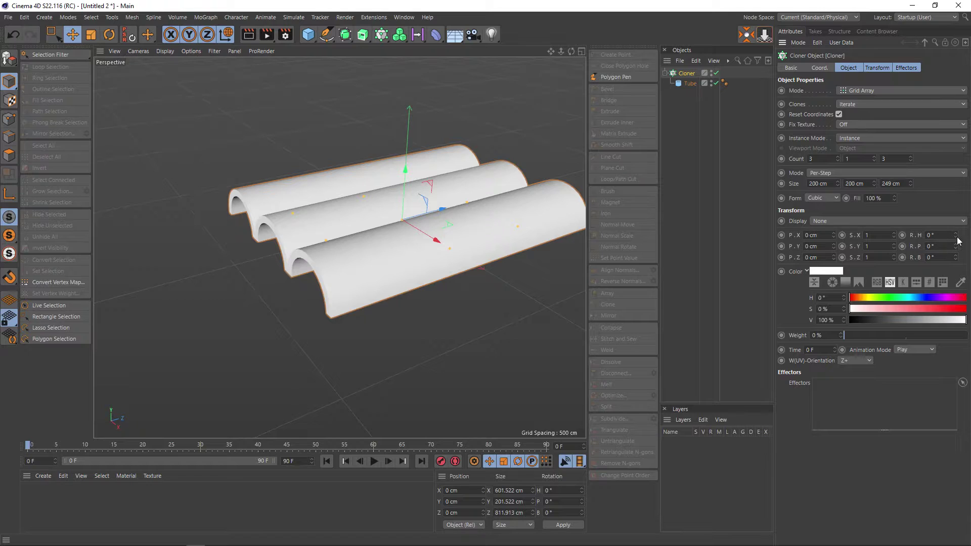
mouse_move(956, 246)
mouse_down()
mouse_move(955, 237)
mouse_move(956, 258)
mouse_up()
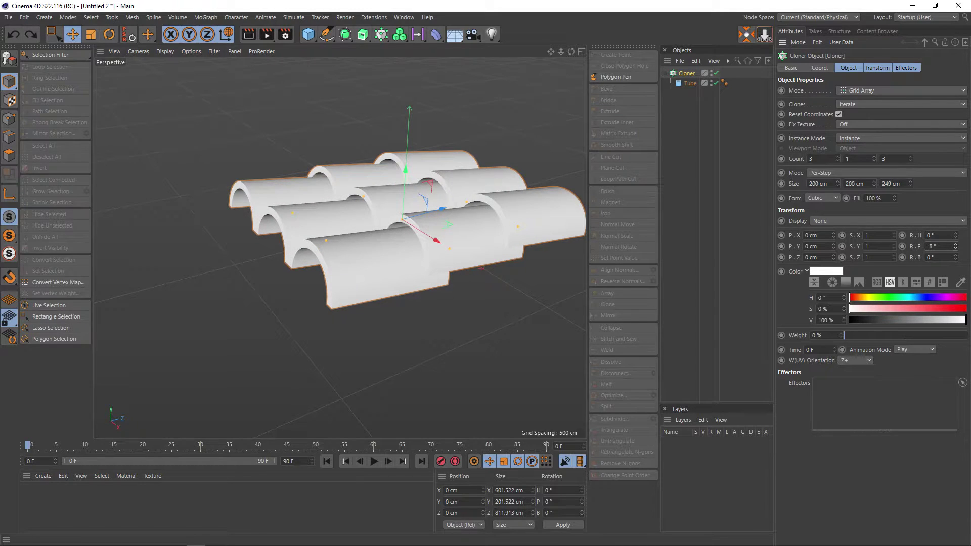
mouse_move(428, 286)
alt+mouse_down()
mouse_move(427, 256)
mouse_move(466, 285)
alt+mouse_up()
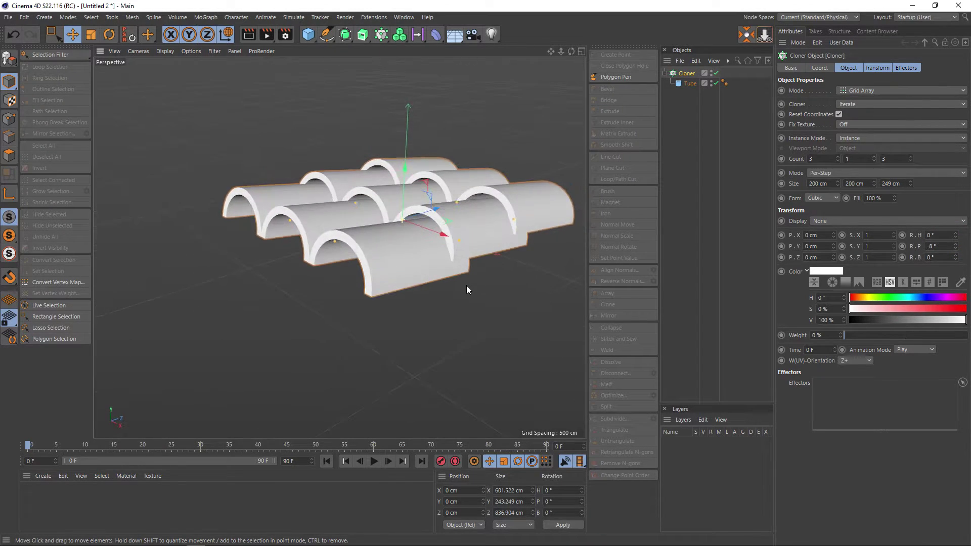
key(v)
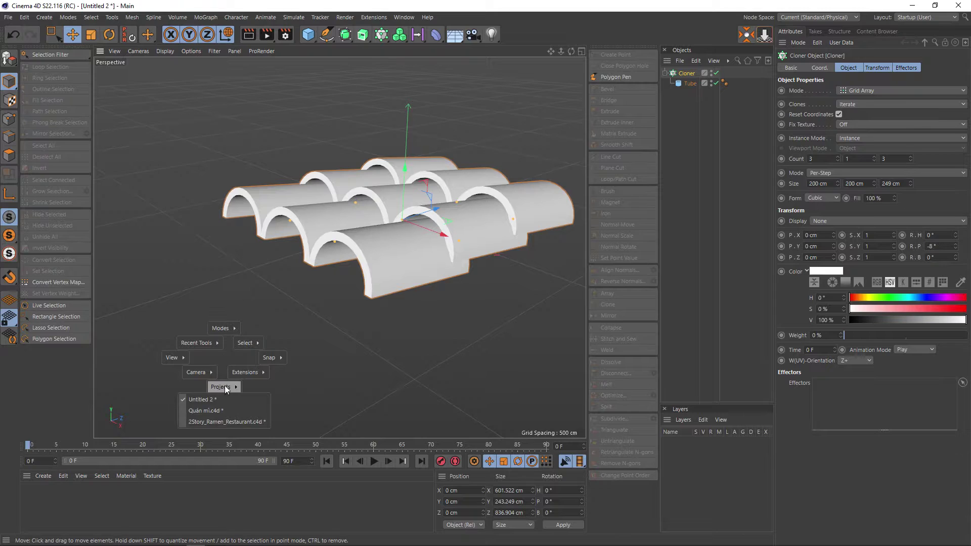
Copy the dark grey-blue Mat material from the Quán mì ramen stall project into Untitled 2
click(217, 410)
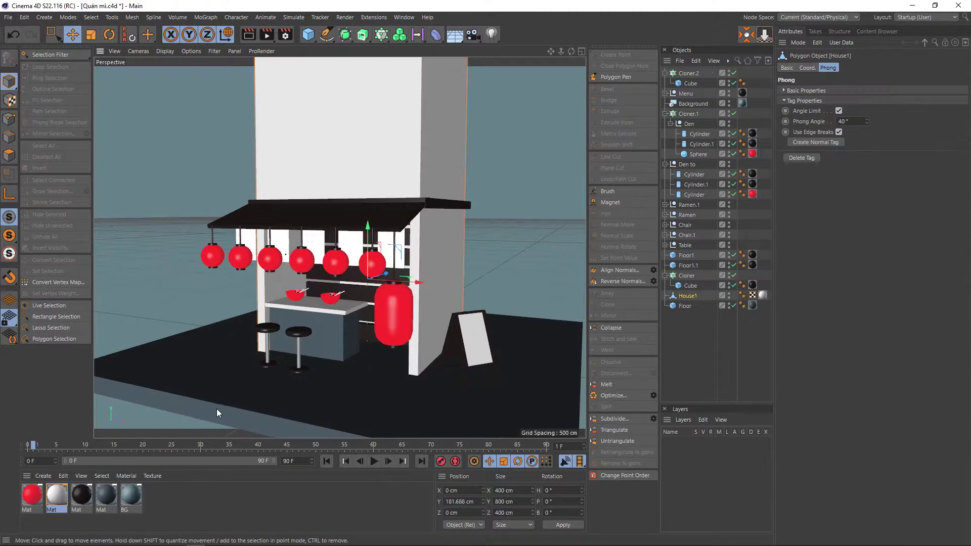
click(104, 495)
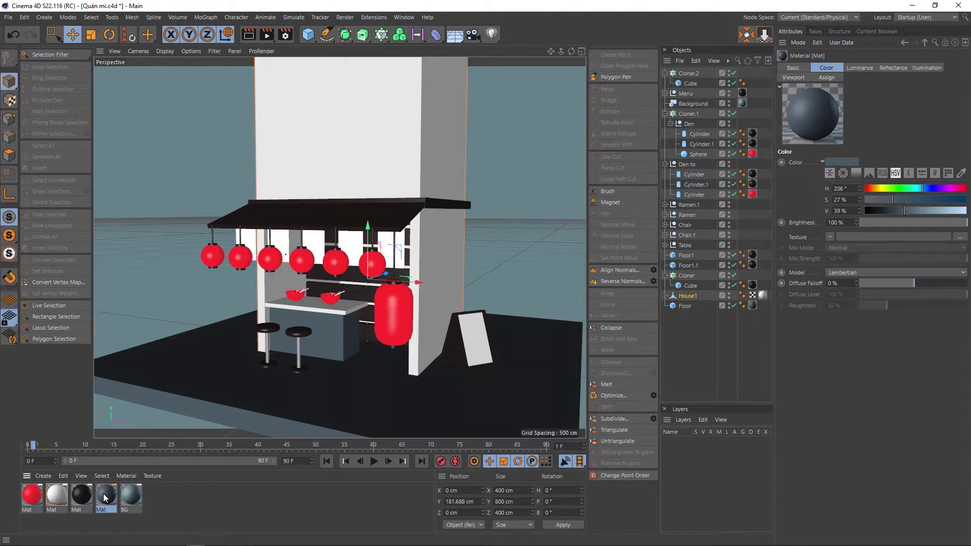
key(v)
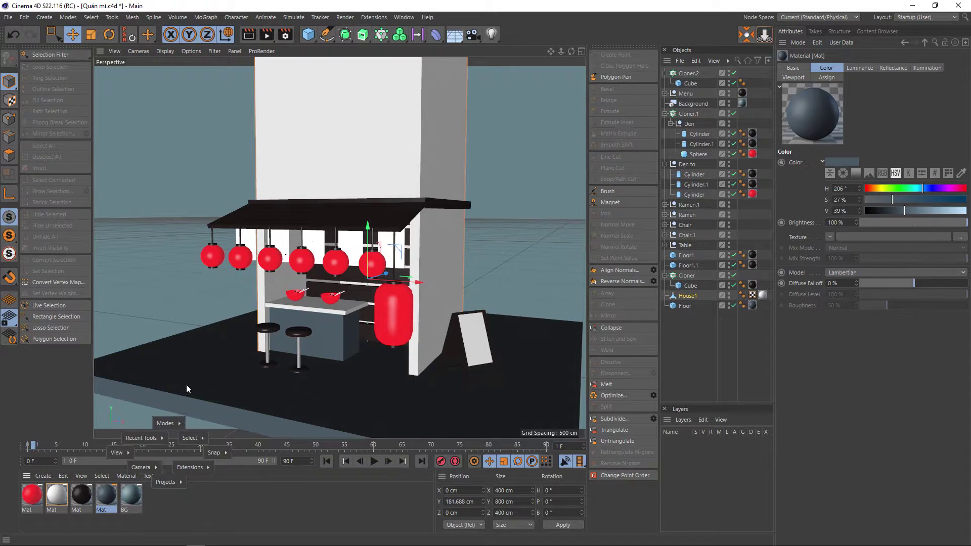
key(v)
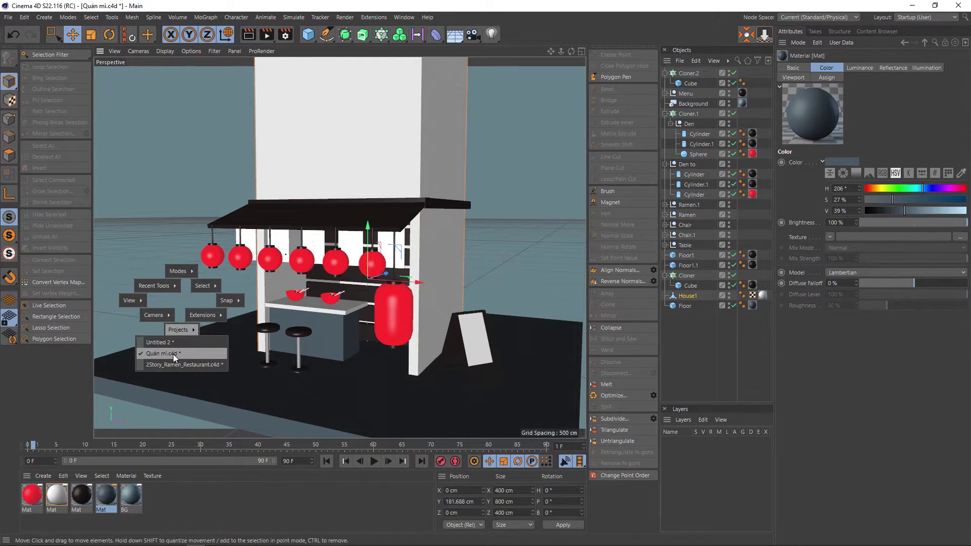
click(173, 344)
Apply the dark Mat material to the Cloner so every tile clone is shaded
click(32, 495)
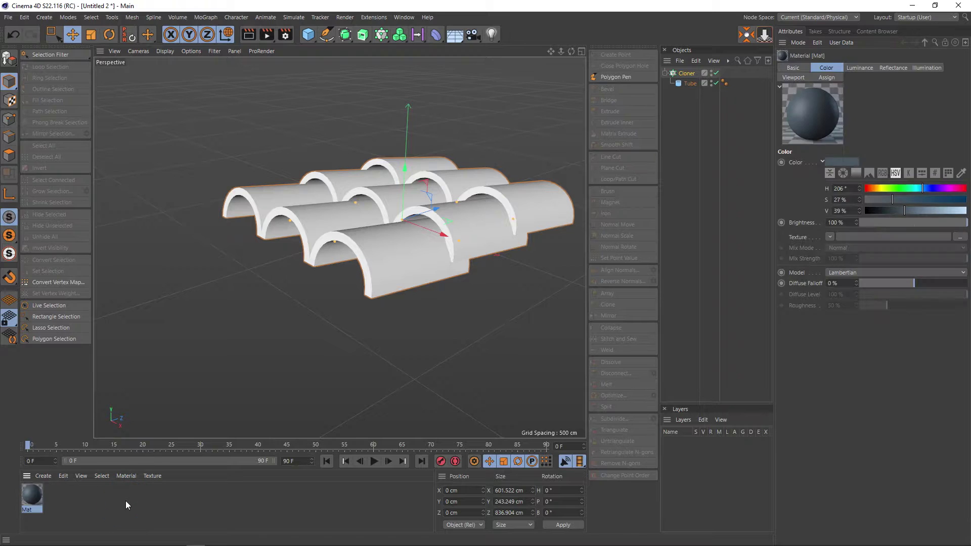
drag(32, 496, 683, 76)
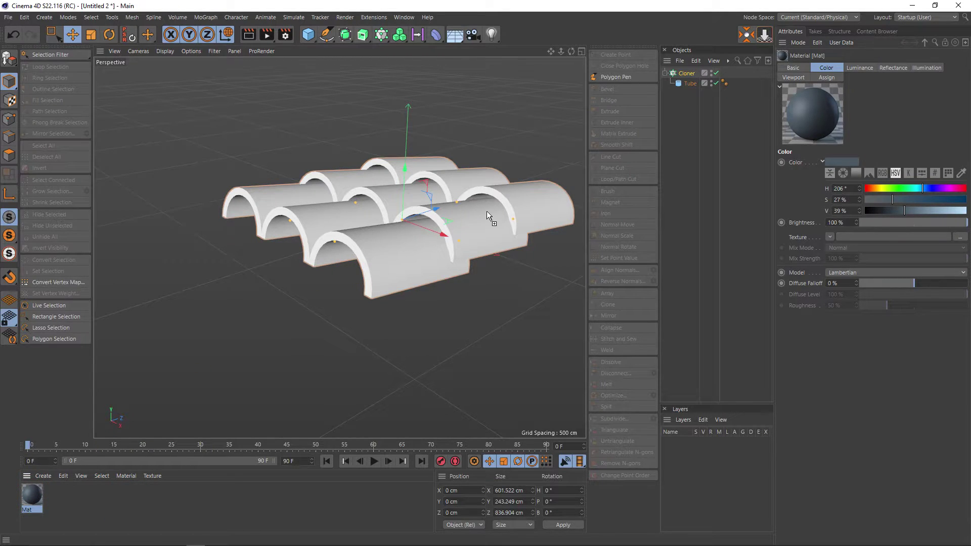
mouse_move(443, 345)
mouse_down()
mouse_move(423, 329)
mouse_move(389, 347)
mouse_up()
alt+drag(463, 296, 451, 327)
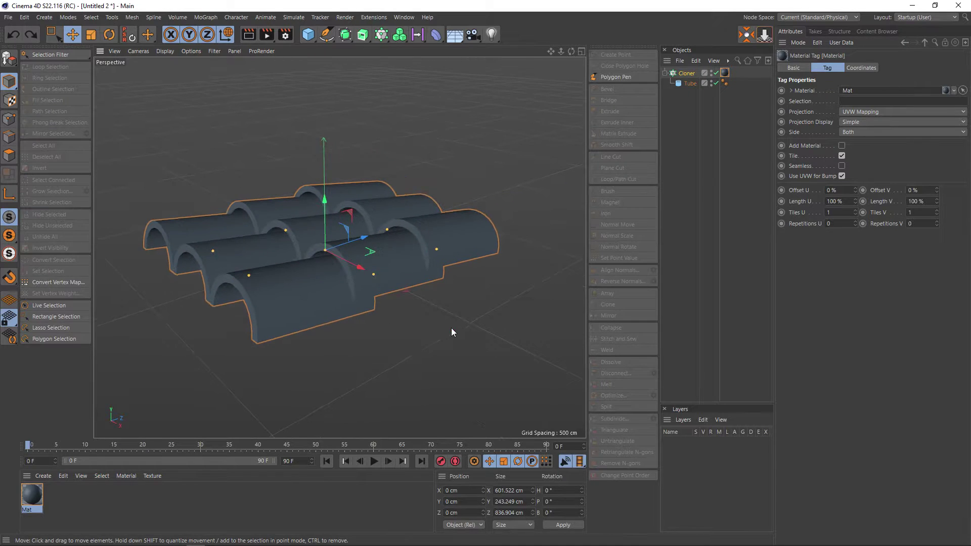
click(451, 327)
alt+drag(390, 336, 386, 331)
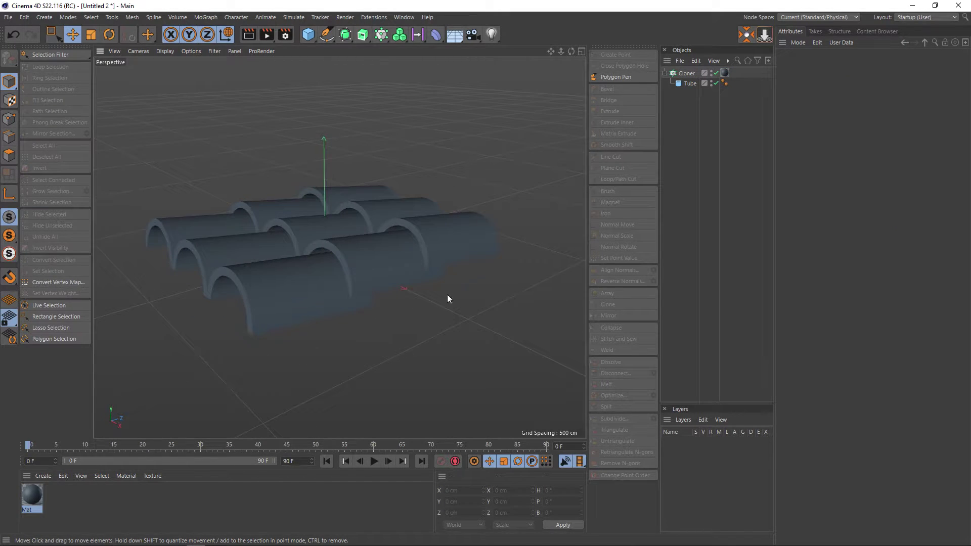
scroll(381, 288, up, 3)
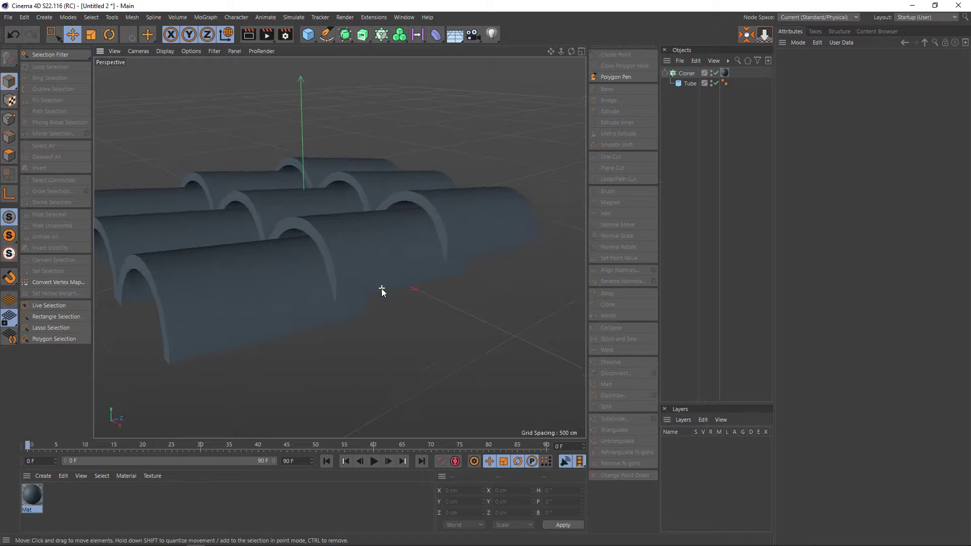
scroll(379, 292, up, 2)
mouse_move(377, 294)
alt+mouse_down()
mouse_move(437, 328)
mouse_move(485, 331)
mouse_move(382, 320)
mouse_move(366, 299)
mouse_move(436, 329)
mouse_move(343, 316)
mouse_move(357, 318)
alt+mouse_up()
scroll(388, 304, down, 3)
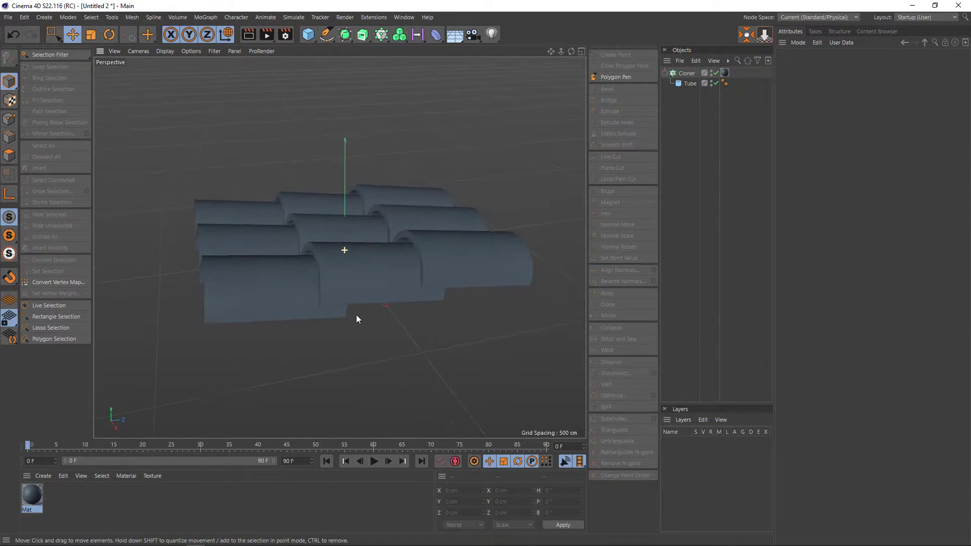
Reduce the Cloner's Z spacing to 223 cm
click(691, 76)
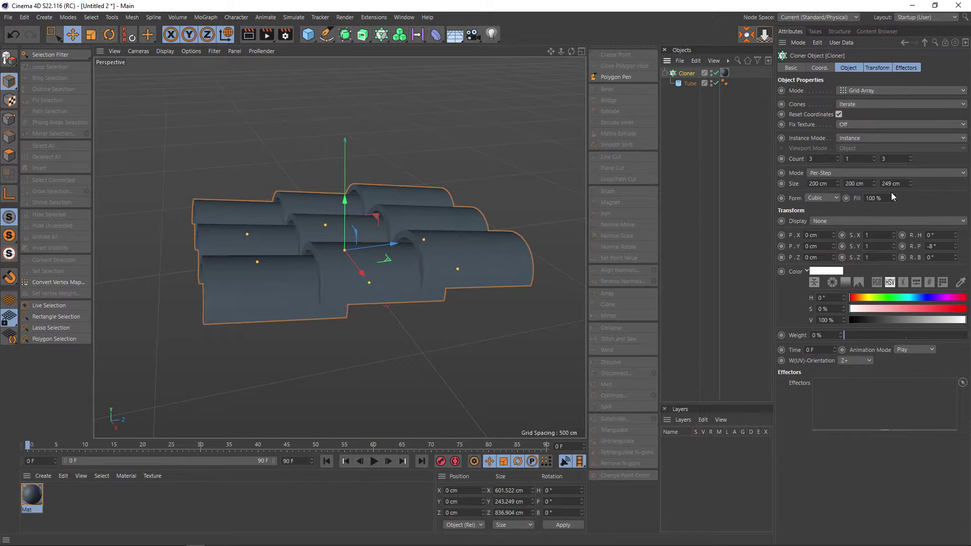
drag(910, 185, 910, 198)
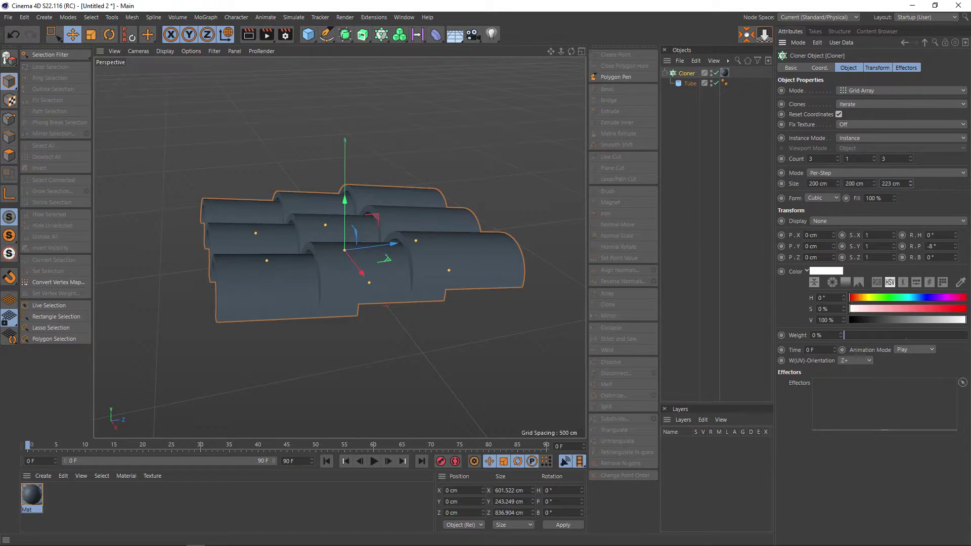
alt+drag(419, 373, 444, 395)
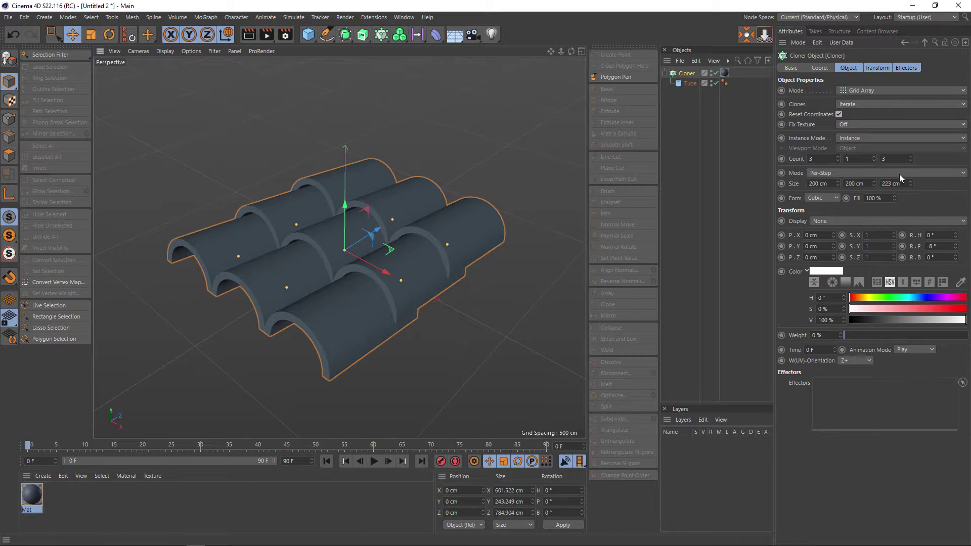
Set the Cloner's Count Z and Count X both to 6
double_click(892, 159)
text(6)
key(Return)
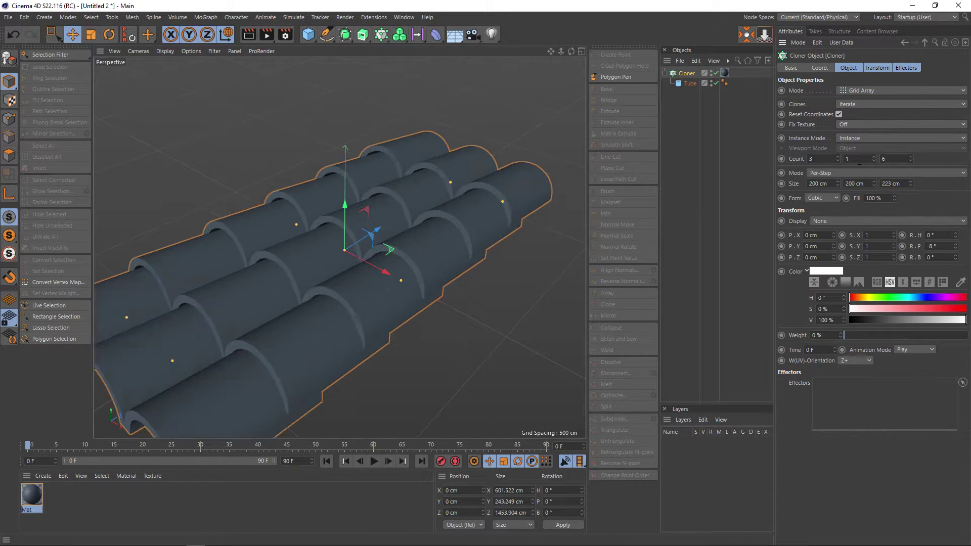
key(h)
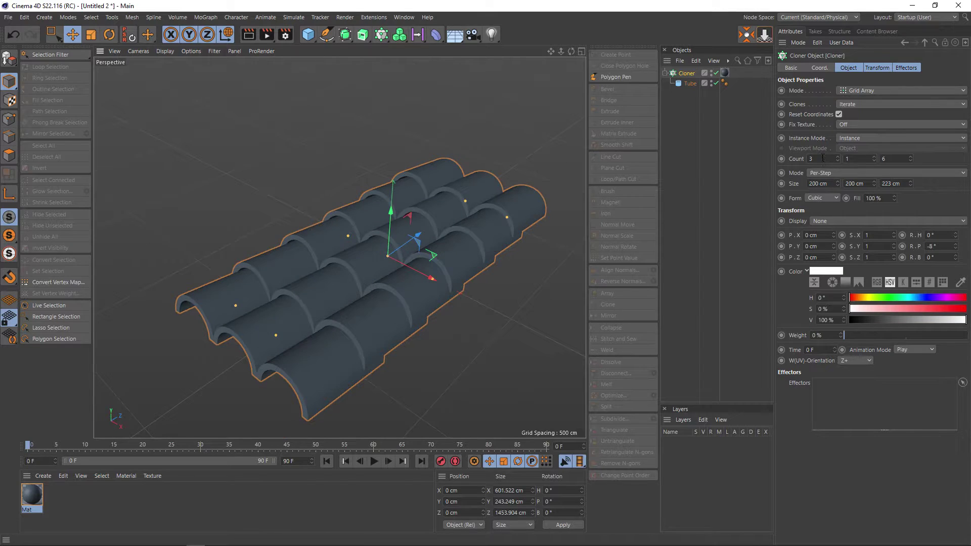
double_click(823, 159)
text(6)
key(Return)
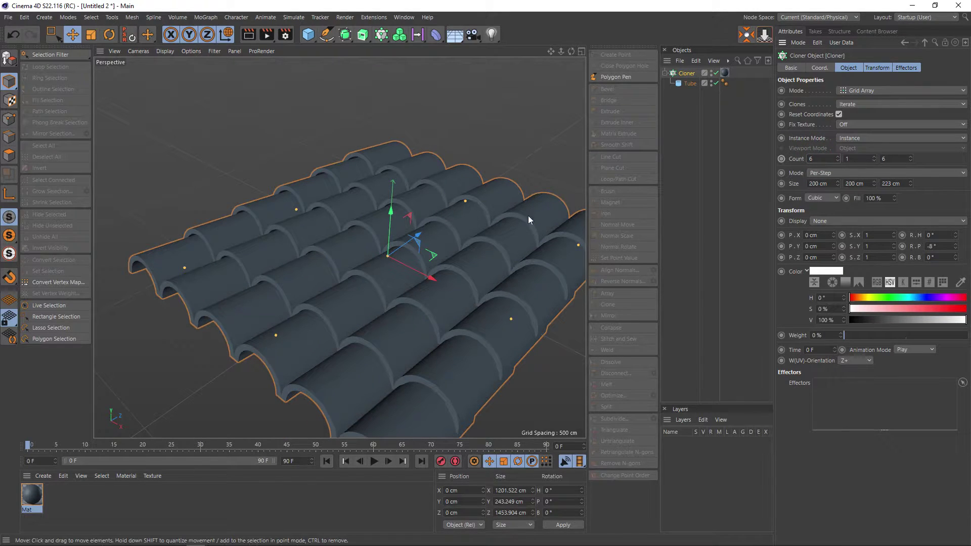
key(h)
mouse_move(413, 244)
alt+mouse_down()
mouse_move(474, 276)
mouse_move(511, 274)
mouse_move(508, 301)
mouse_move(474, 289)
mouse_move(473, 261)
mouse_move(494, 261)
alt+mouse_up()
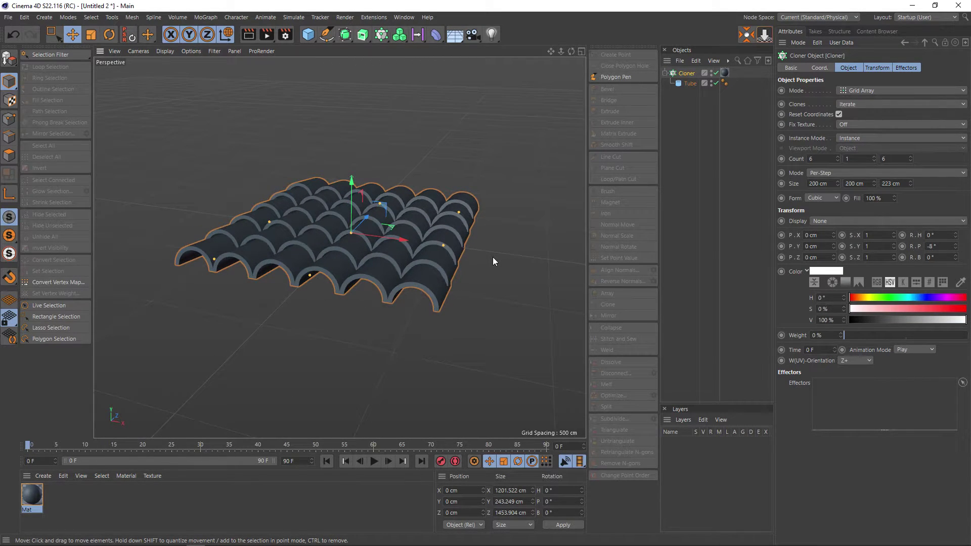
right_click(493, 250)
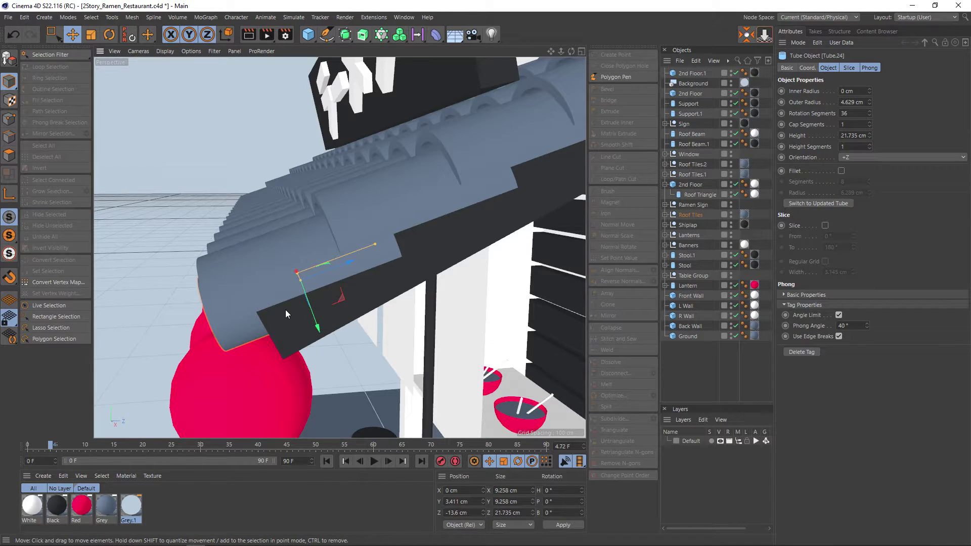
mouse_move(285, 310)
alt+mouse_down()
mouse_move(407, 285)
mouse_move(296, 303)
mouse_move(331, 297)
mouse_move(309, 312)
mouse_move(361, 309)
mouse_move(359, 317)
alt+mouse_up()
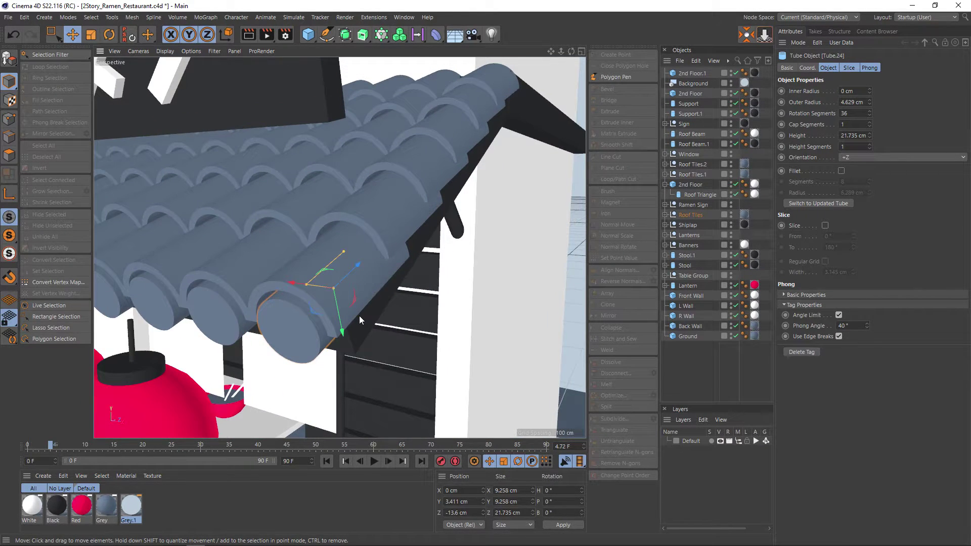
key(v)
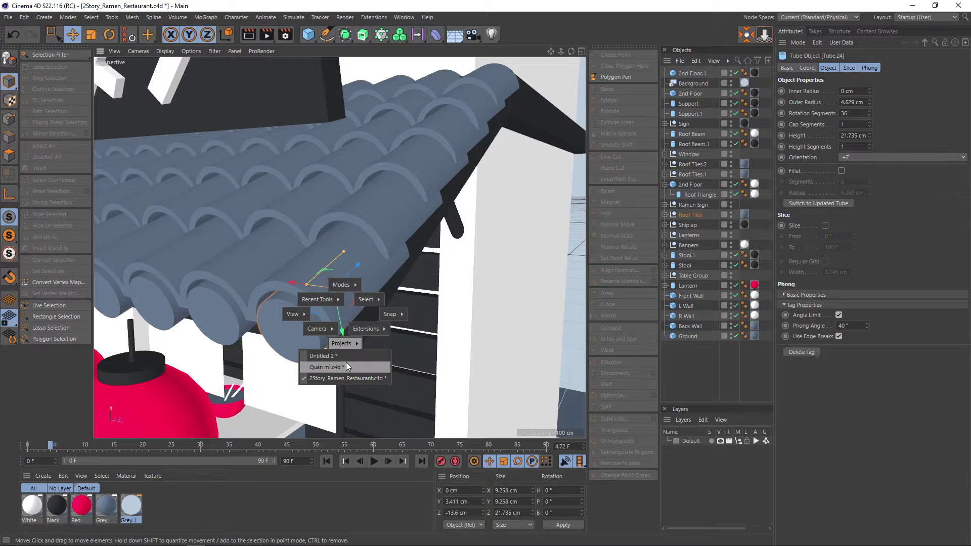
click(346, 356)
scroll(423, 295, up, 2)
scroll(423, 295, up, 2)
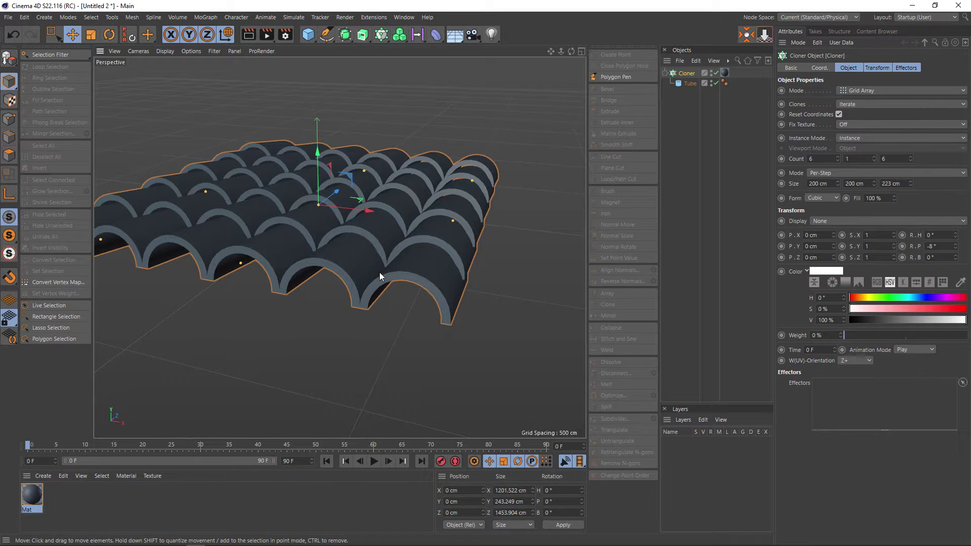
Add a cylinder pitched 90° and moved forward along Z, then disable the Cloner
scroll(360, 286, down, 1)
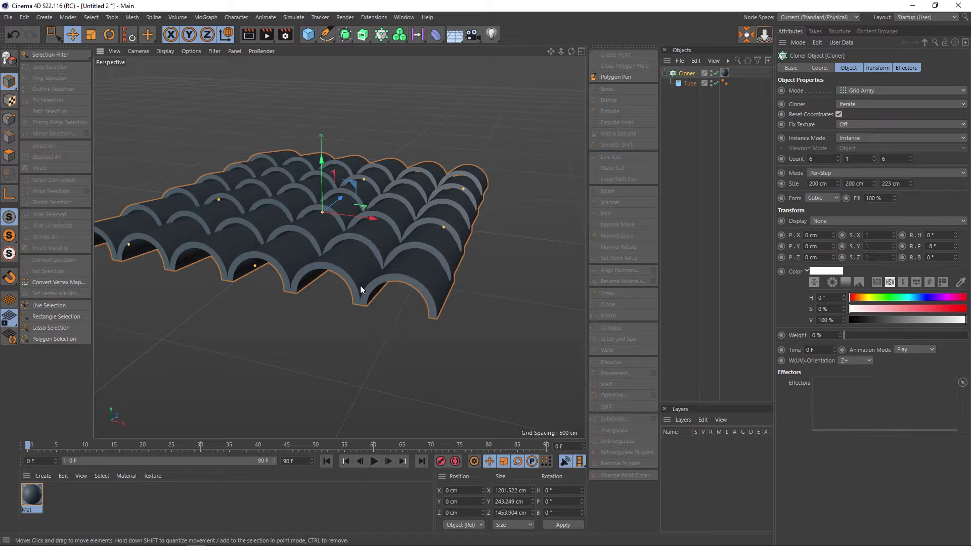
scroll(374, 298, up, 1)
scroll(374, 298, up, 1)
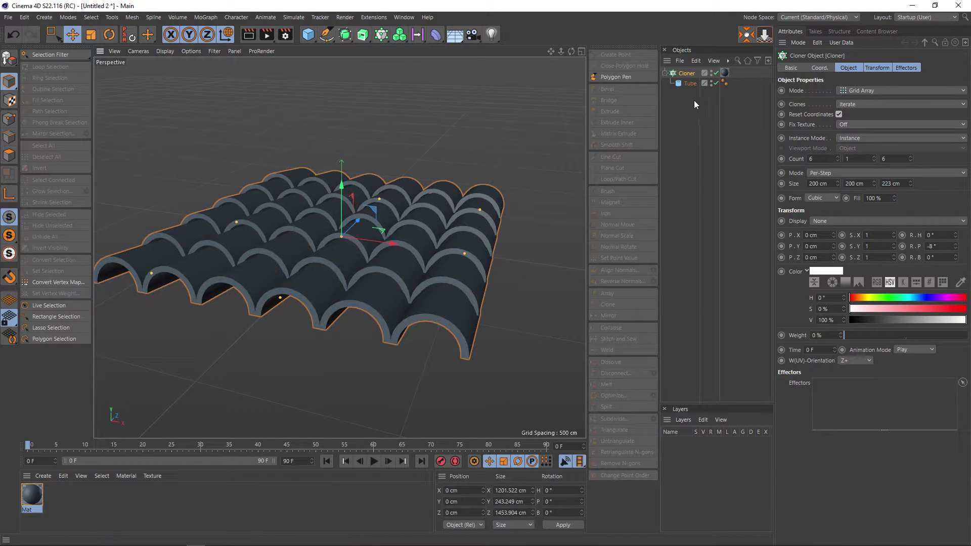
click(305, 35)
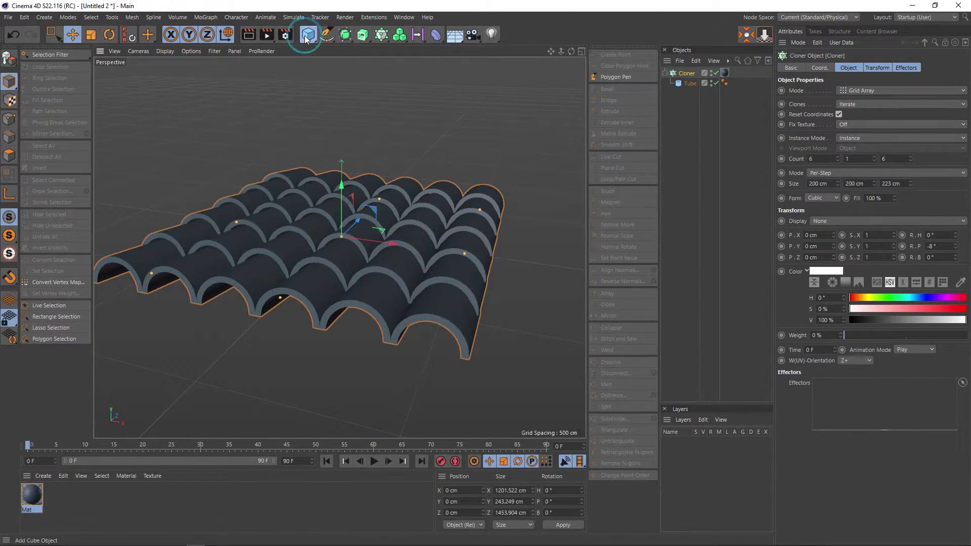
click(497, 51)
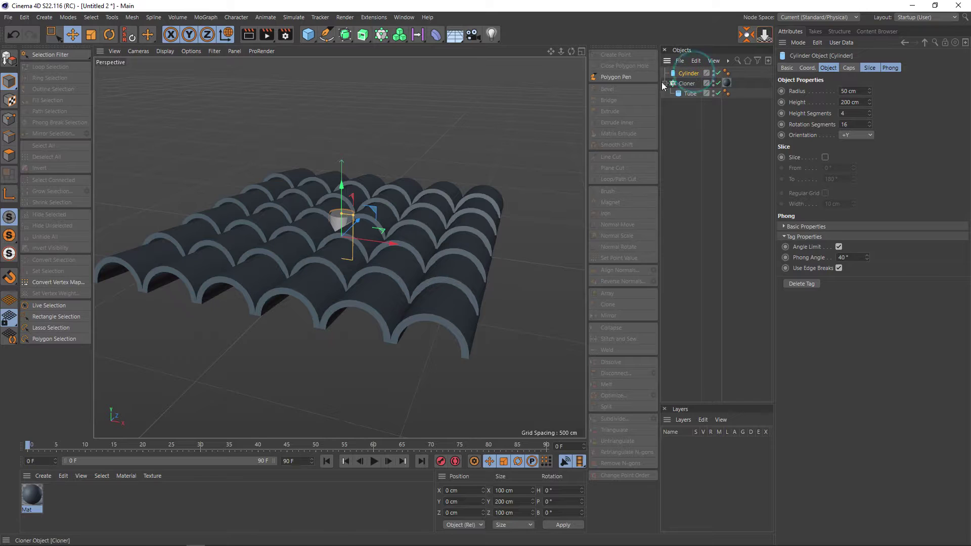
key(r)
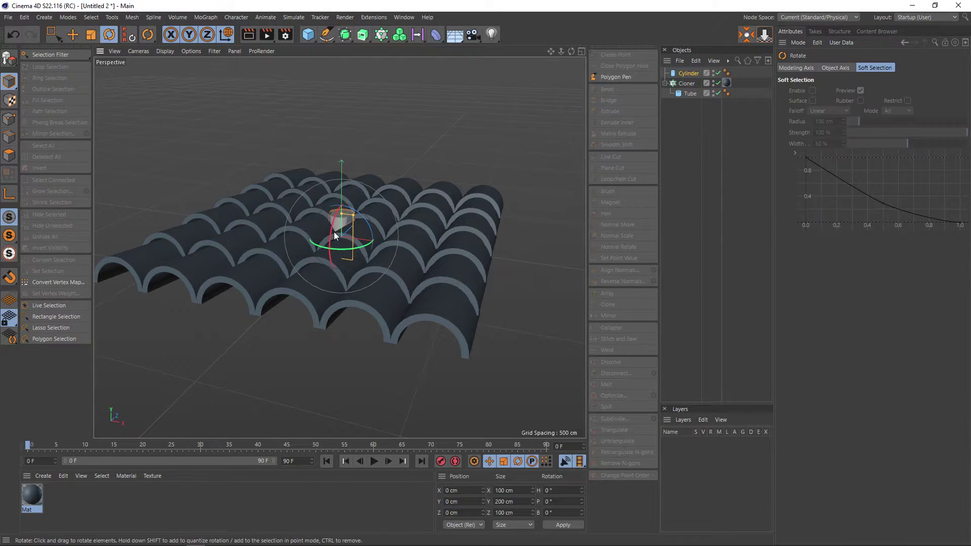
drag(331, 226, 332, 274)
key(e)
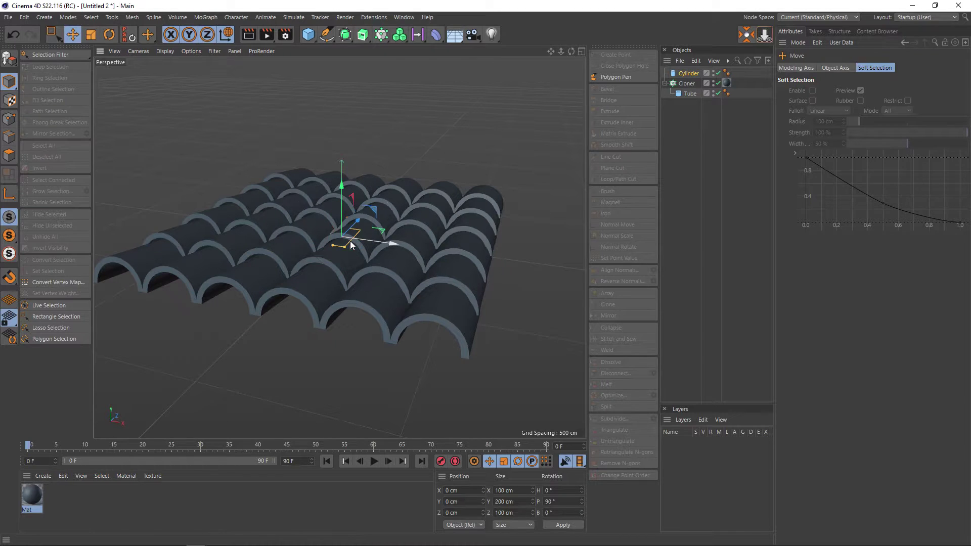
drag(350, 243, 302, 309)
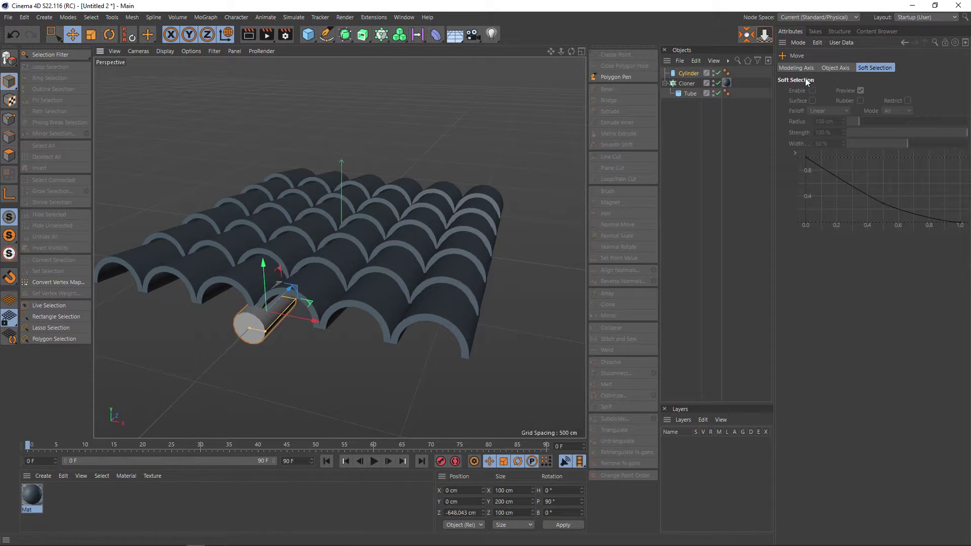
click(718, 83)
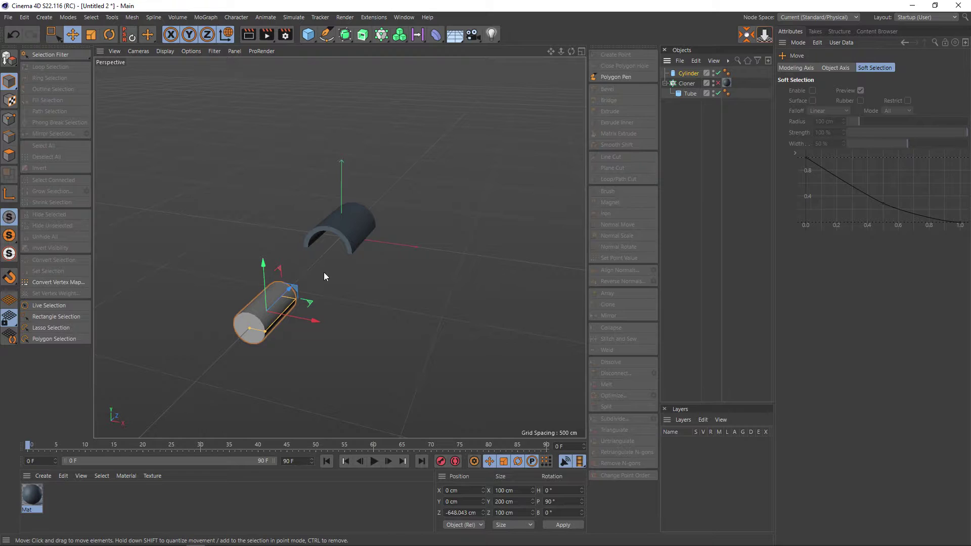
Slide the cylinder into the single half-tube
scroll(314, 278, up, 1)
drag(283, 298, 320, 245)
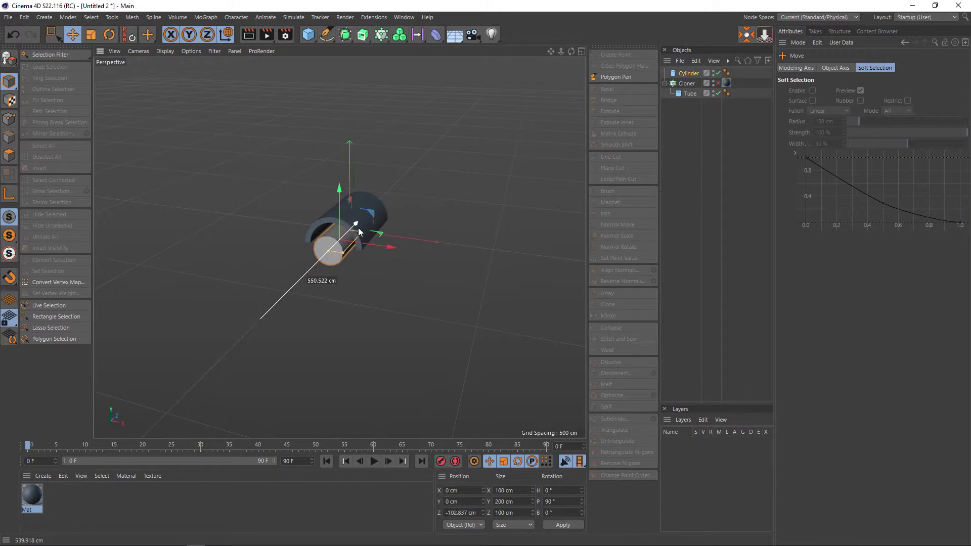
scroll(323, 241, up, 1)
scroll(325, 237, up, 2)
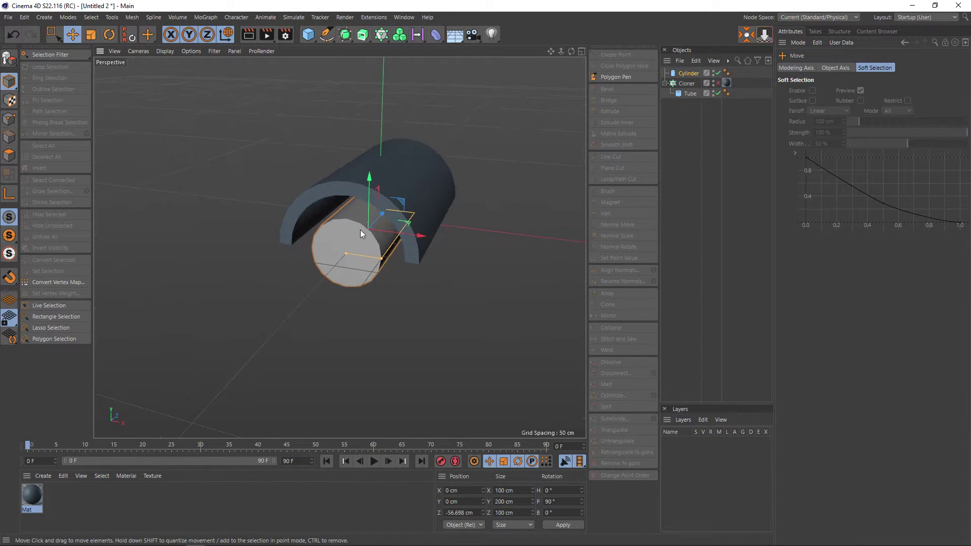
scroll(374, 233, up, 1)
scroll(388, 250, up, 2)
Scale the cylinder up to fill the half-tube and fine-tune its Z position
key(r)
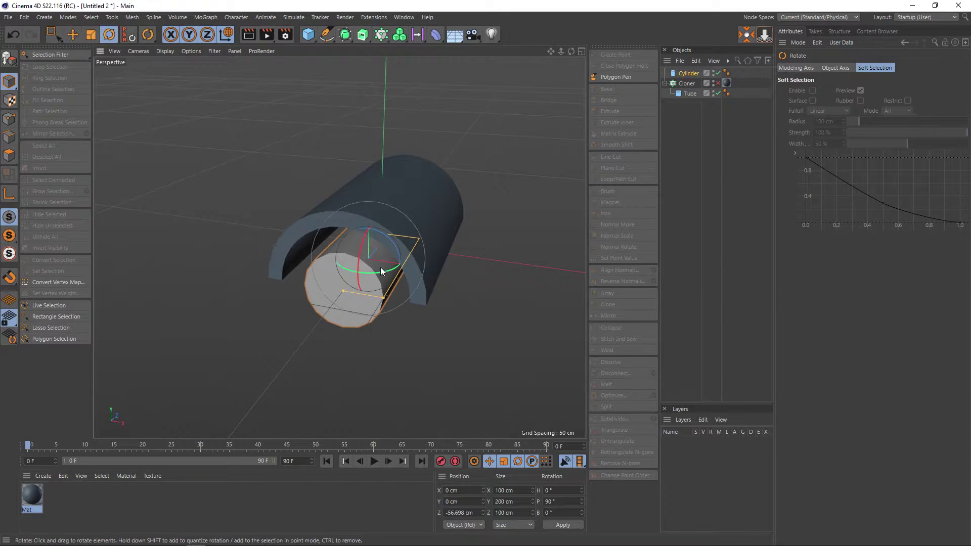
key(t)
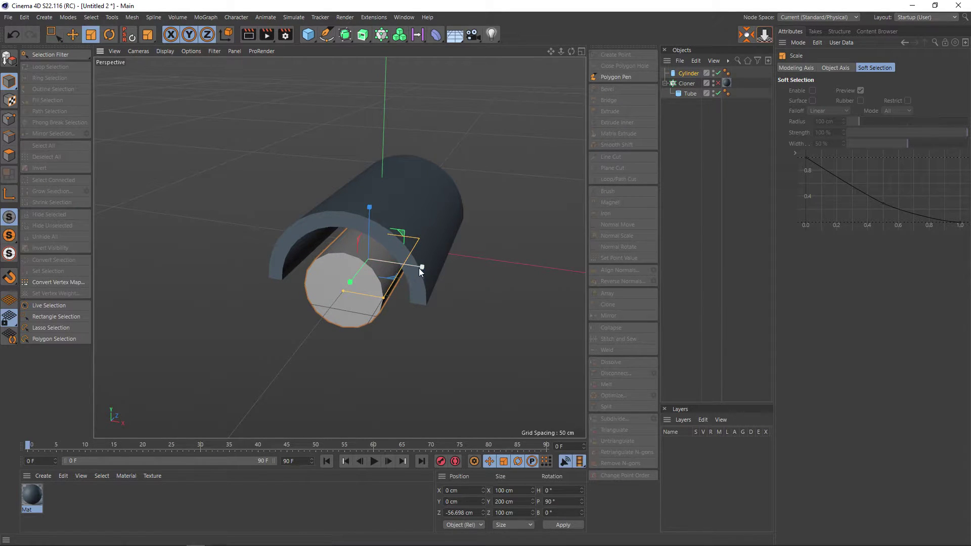
drag(419, 268, 586, 218)
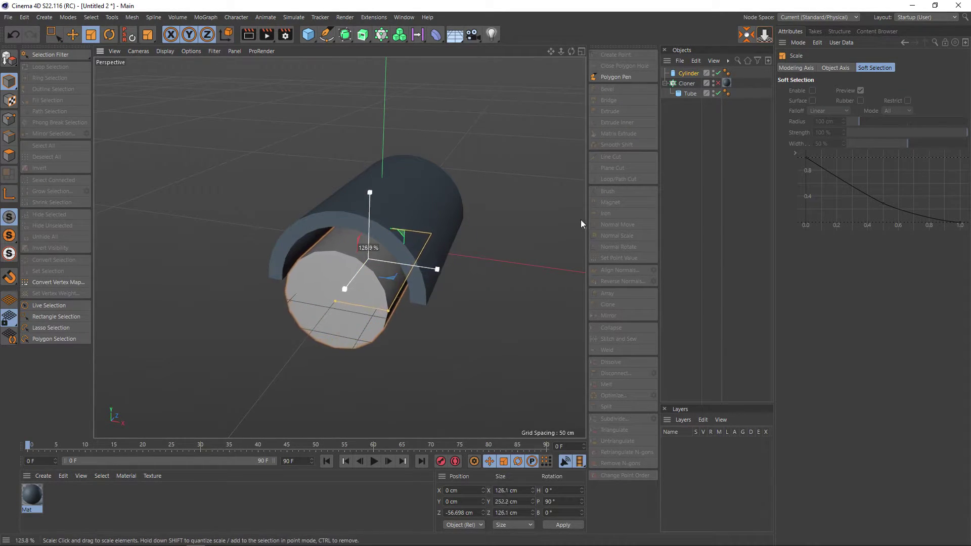
mouse_move(396, 277)
alt+mouse_down()
mouse_move(465, 234)
mouse_move(558, 219)
alt+mouse_up()
alt+drag(508, 239, 362, 272)
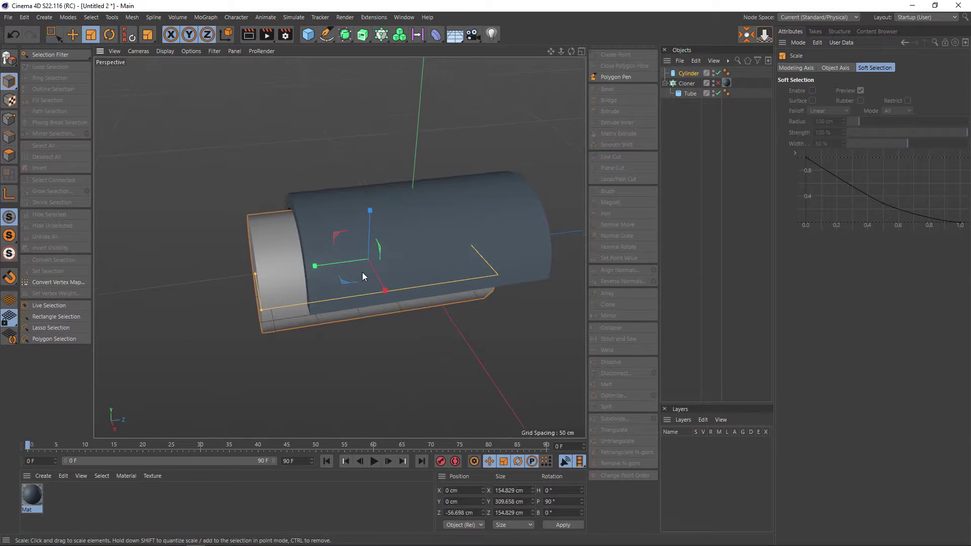
key(e)
mouse_move(417, 252)
mouse_down()
mouse_move(405, 256)
mouse_move(447, 308)
mouse_move(498, 288)
mouse_move(455, 323)
mouse_up()
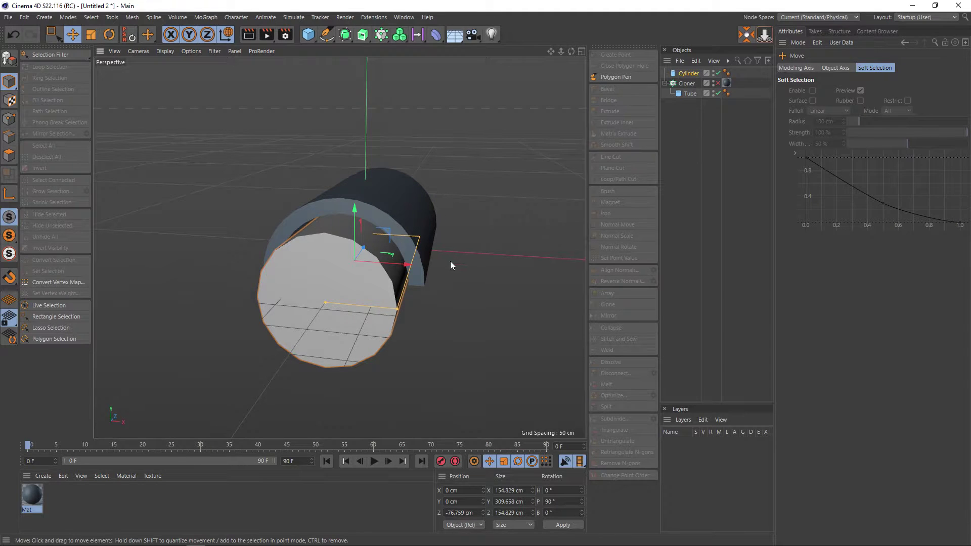
mouse_move(450, 263)
alt+mouse_down()
mouse_move(368, 316)
mouse_move(448, 327)
mouse_move(500, 283)
mouse_move(450, 262)
mouse_move(415, 291)
alt+mouse_up()
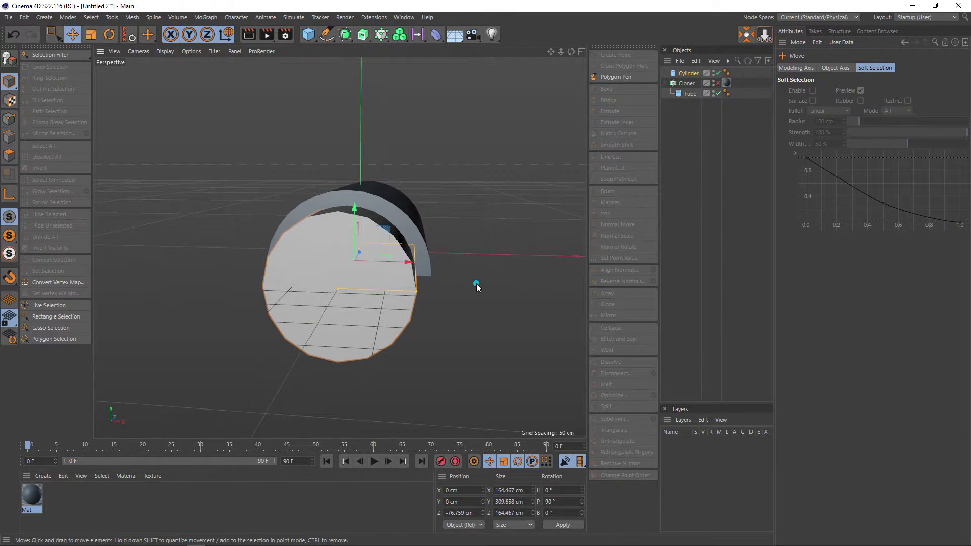
mouse_move(476, 293)
alt+mouse_down()
mouse_move(508, 285)
mouse_move(463, 285)
mouse_move(455, 271)
mouse_move(475, 269)
mouse_move(481, 288)
mouse_move(466, 300)
mouse_move(483, 257)
mouse_move(386, 299)
alt+mouse_up()
key(ctrl+z)
key(ctrl+z)
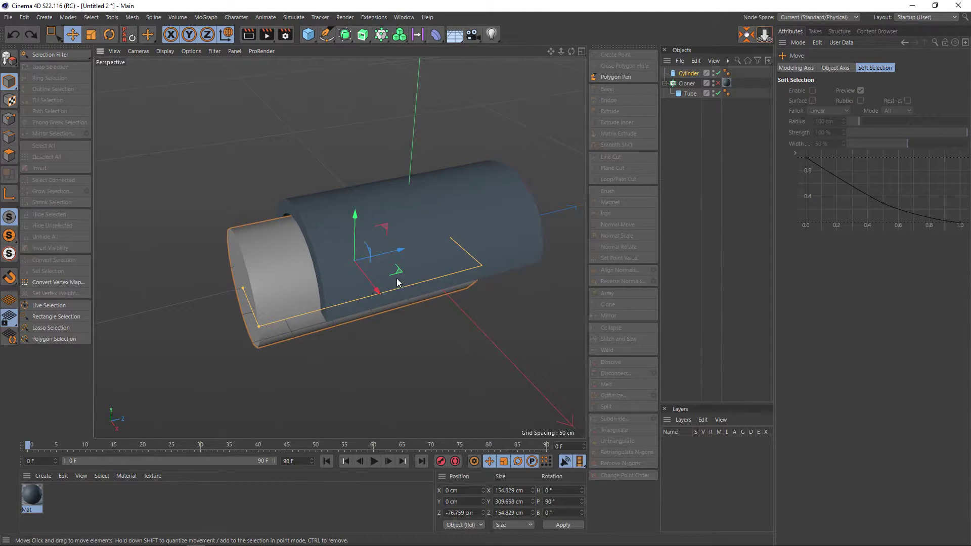
drag(403, 250, 411, 248)
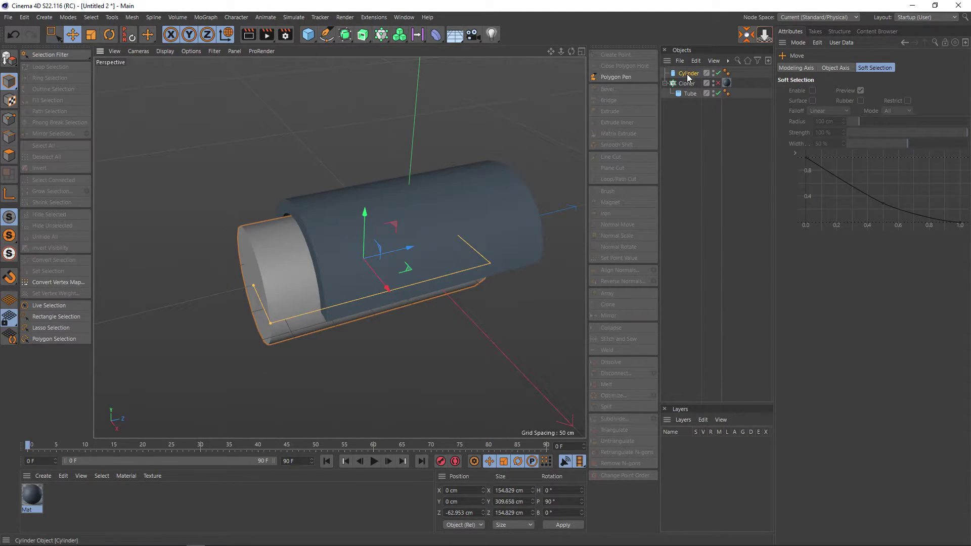
Move the Cylinder inside the Cloner, re-enable the Cloner, and select it
mouse_move(687, 77)
mouse_down()
mouse_move(688, 96)
mouse_move(688, 84)
mouse_up()
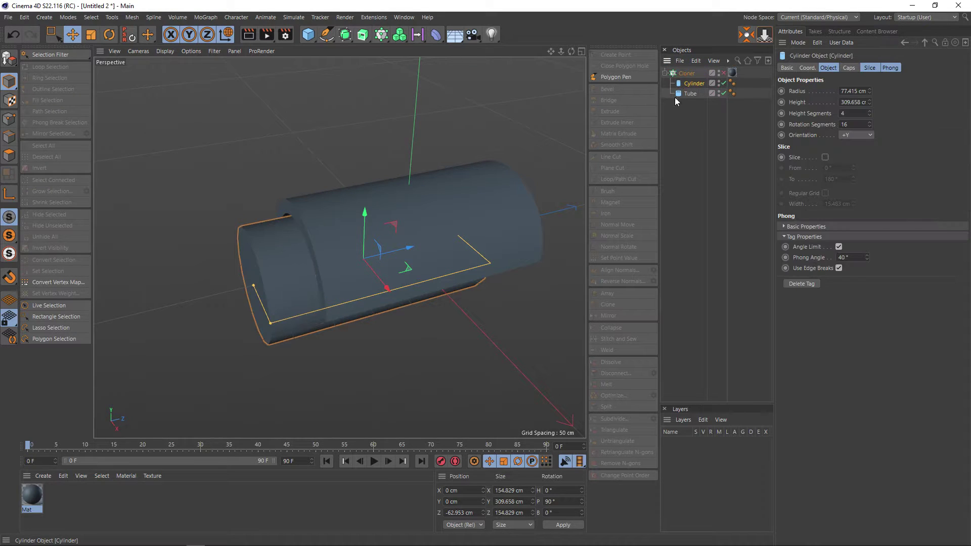
mouse_move(457, 364)
alt+mouse_down()
mouse_move(450, 357)
mouse_move(520, 341)
mouse_move(519, 324)
mouse_move(472, 340)
alt+mouse_up()
click(723, 73)
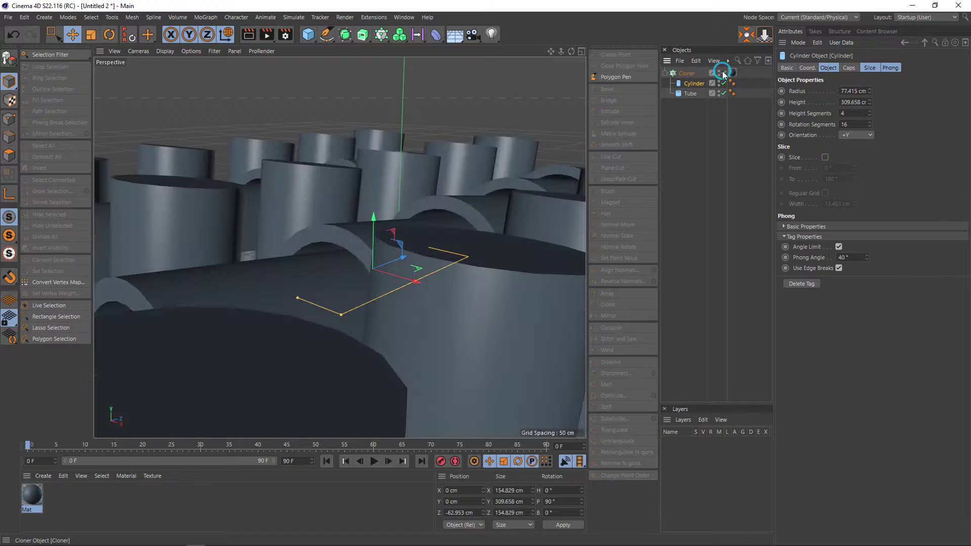
scroll(499, 310, down, 3)
scroll(499, 309, down, 3)
mouse_move(498, 307)
alt+mouse_down()
mouse_move(437, 273)
mouse_move(445, 299)
mouse_move(486, 298)
mouse_move(488, 288)
mouse_move(480, 320)
mouse_move(461, 279)
mouse_move(485, 268)
mouse_move(499, 277)
mouse_move(478, 231)
mouse_move(488, 209)
mouse_move(494, 265)
alt+mouse_up()
click(687, 73)
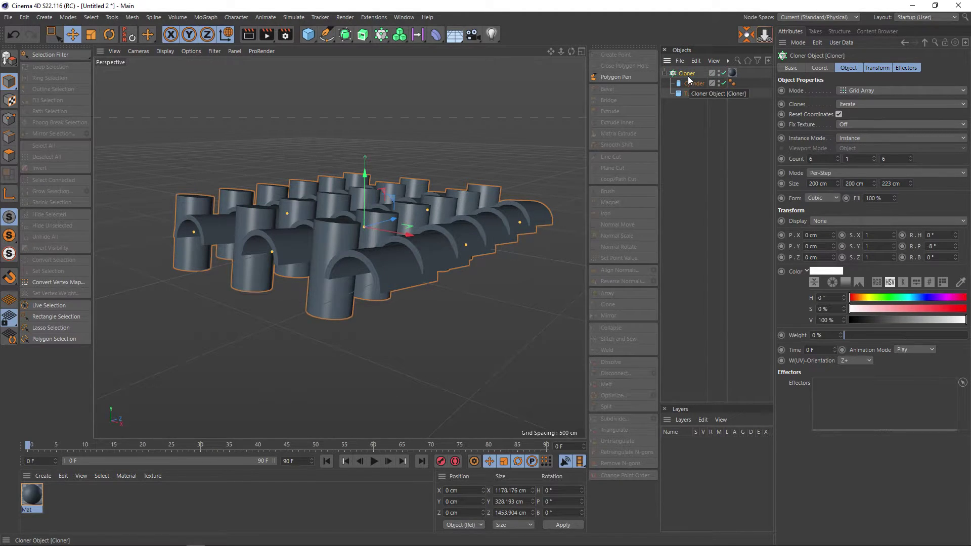
Try a 0° pitch on the clones in the Cloner's coordinates, then undo to keep -8°
click(691, 83)
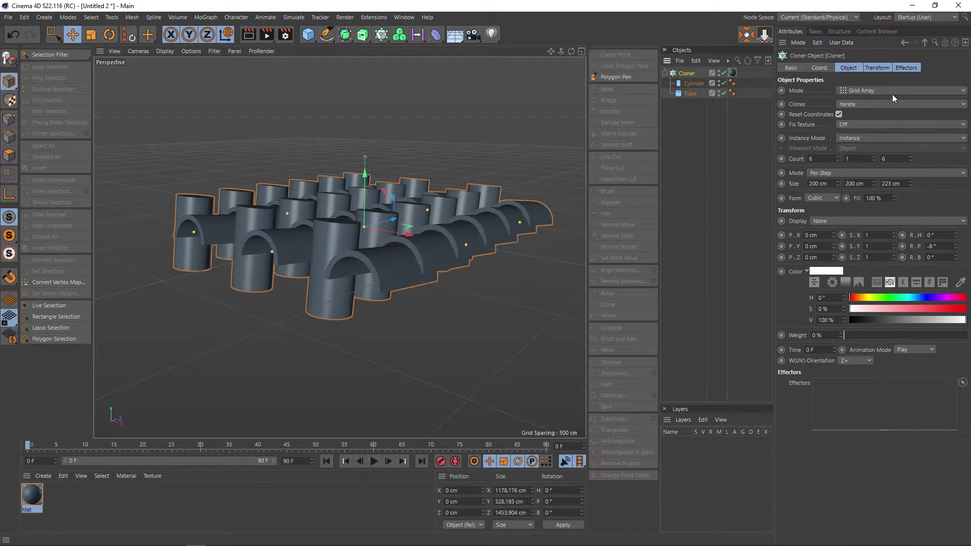
click(820, 68)
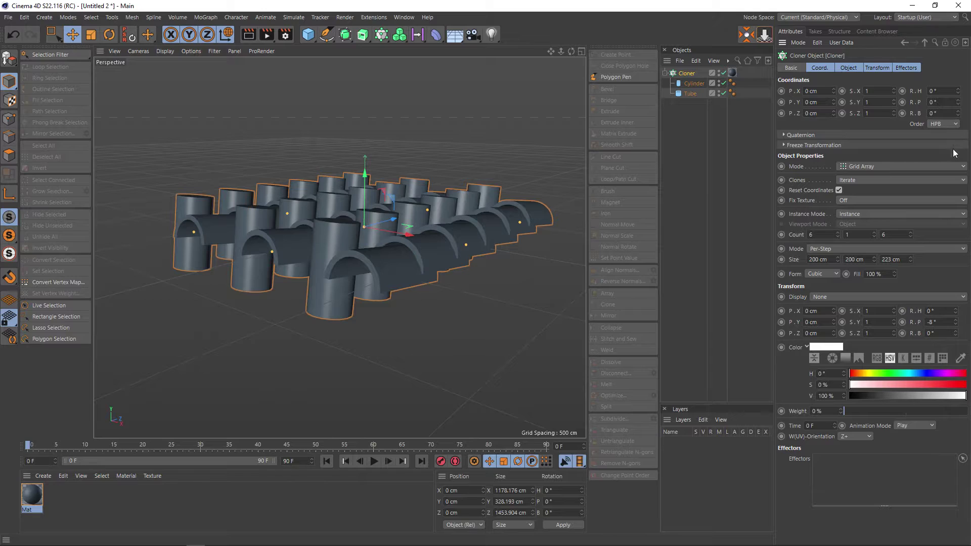
double_click(937, 322)
text(0)
key(Return)
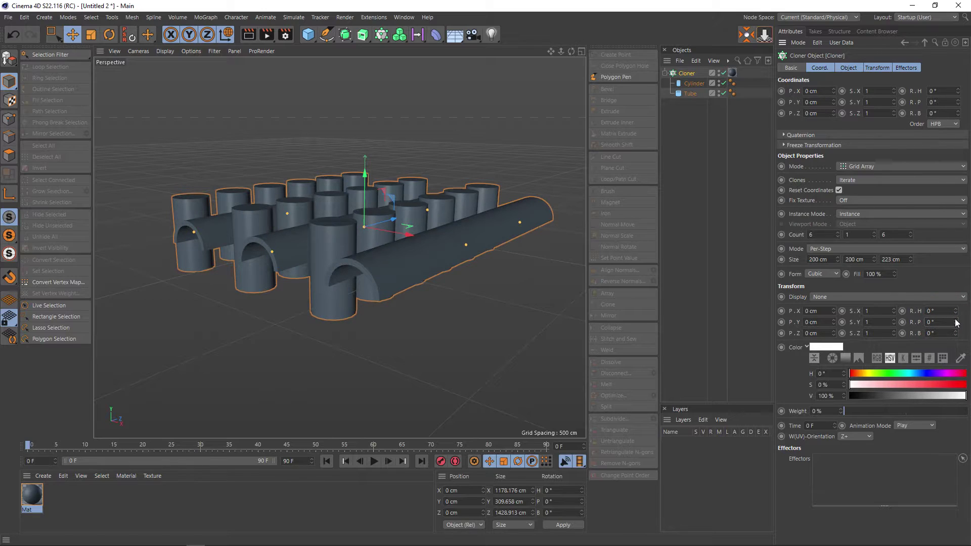
key(ctrl+z)
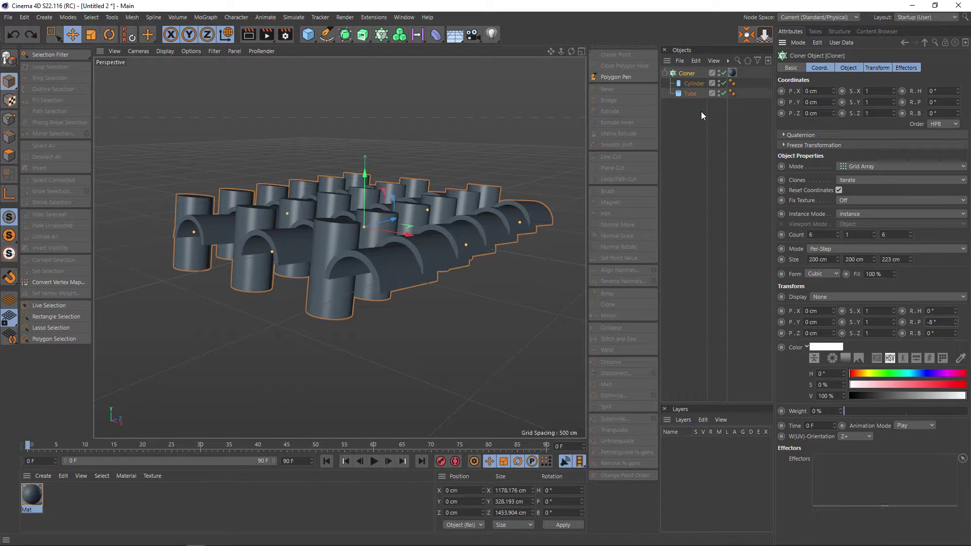
With the Cloner off, group Cylinder and Tube under a Null placed inside the Cloner
click(723, 74)
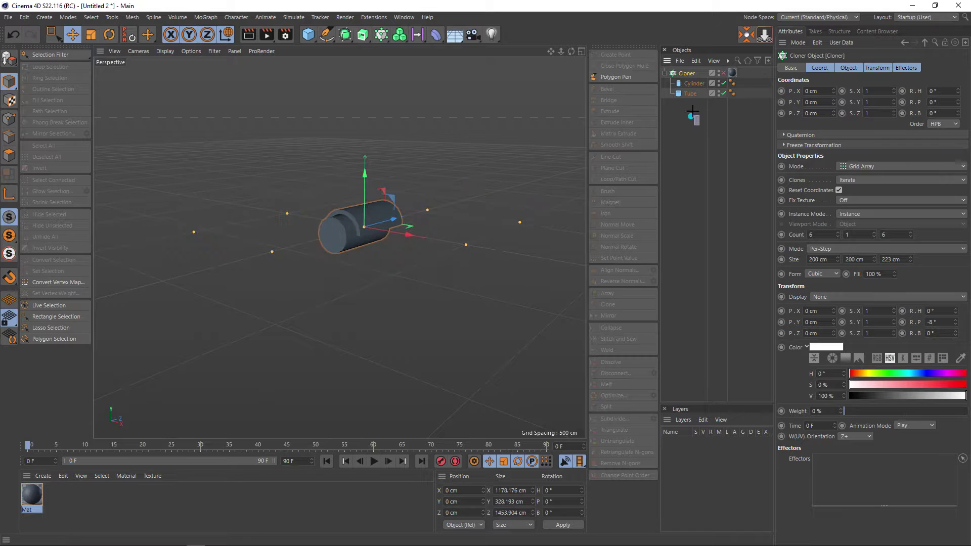
drag(713, 139, 686, 88)
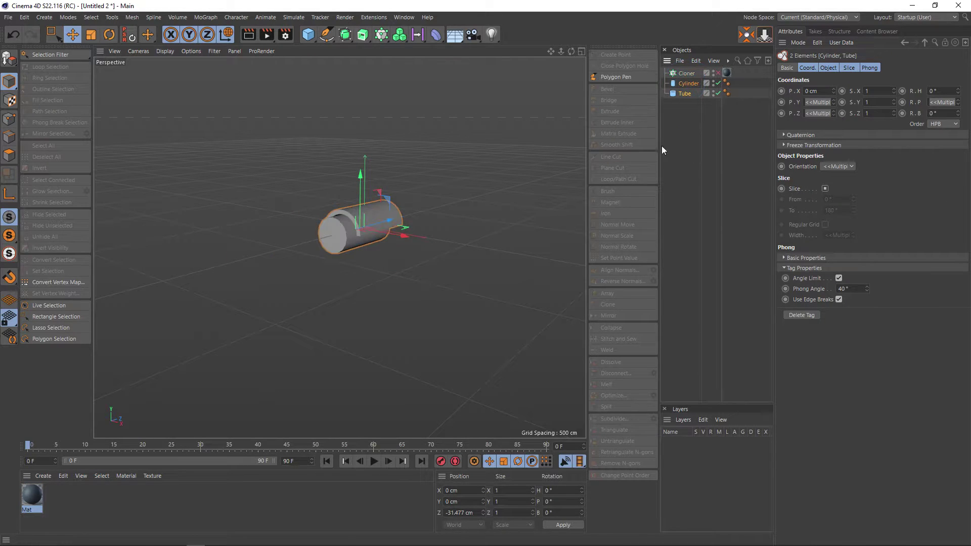
scroll(350, 221, up, 3)
scroll(369, 238, up, 2)
mouse_move(387, 256)
alt+mouse_down()
mouse_move(444, 228)
mouse_move(399, 231)
mouse_move(388, 274)
alt+mouse_up()
click(693, 125)
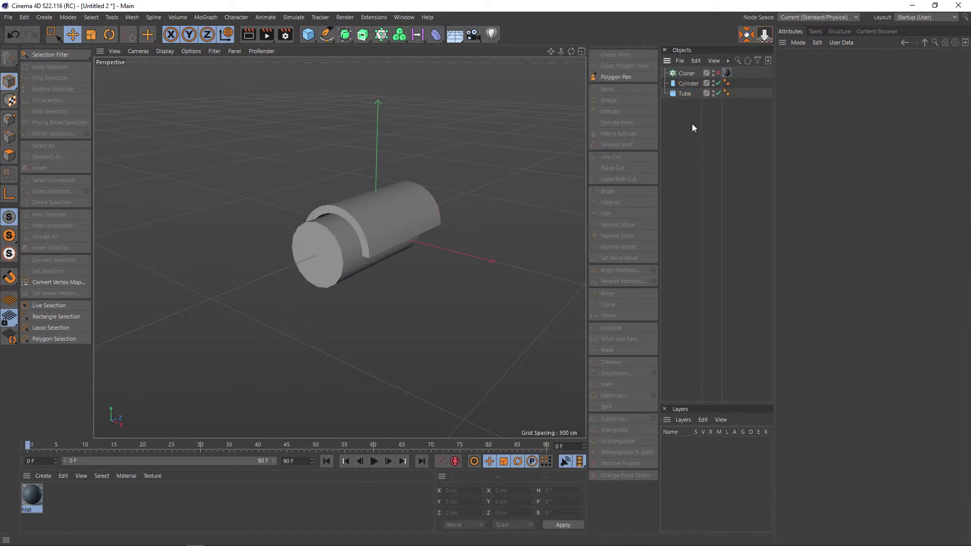
drag(685, 102, 682, 81)
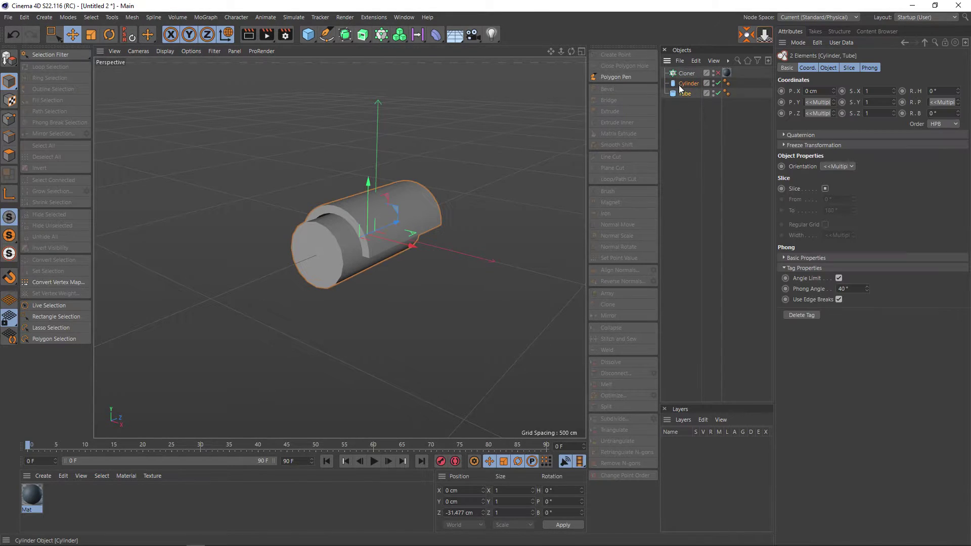
key(alt+g)
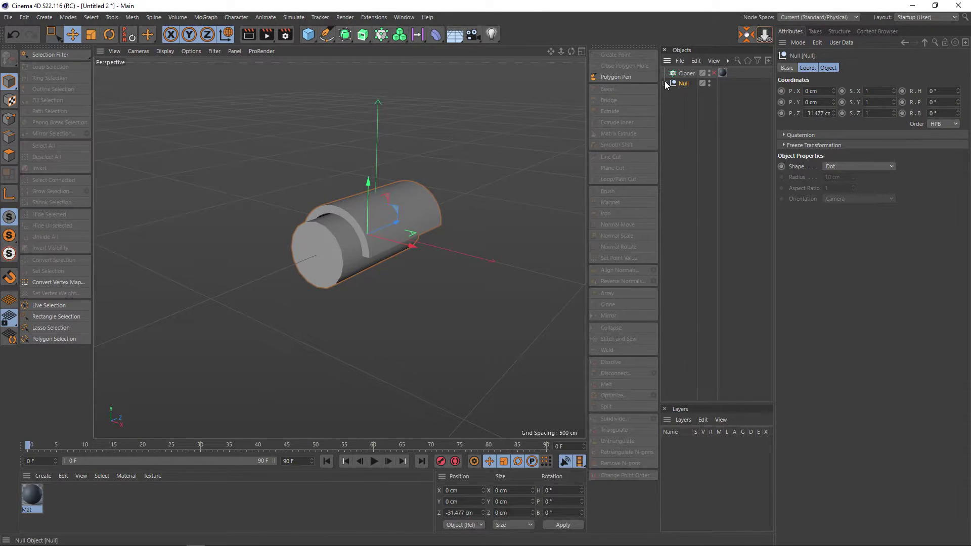
click(664, 84)
click(665, 85)
drag(686, 74, 687, 74)
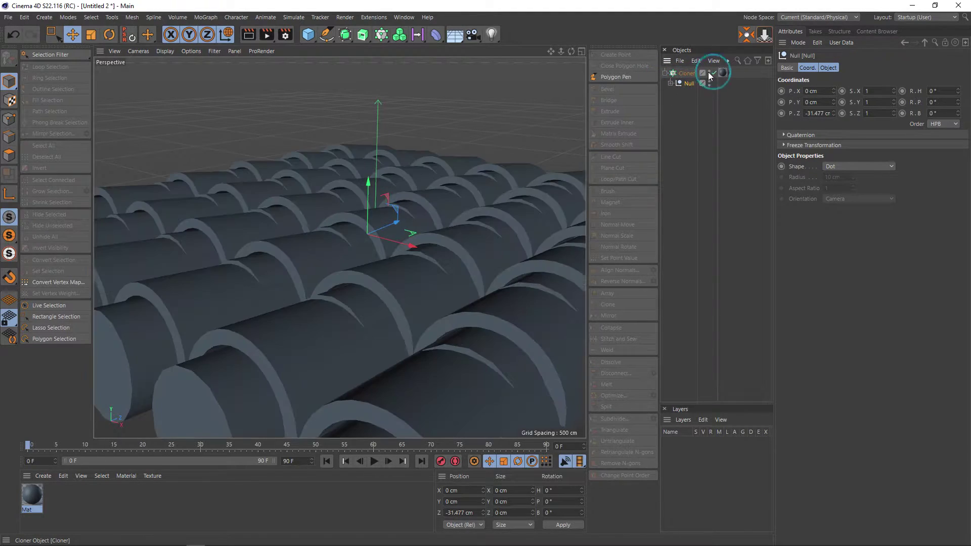
click(686, 73)
scroll(454, 264, down, 5)
mouse_move(451, 266)
alt+mouse_down()
mouse_move(404, 261)
mouse_move(436, 274)
mouse_move(364, 333)
mouse_move(422, 307)
mouse_move(373, 282)
mouse_move(379, 257)
mouse_move(359, 261)
mouse_move(440, 309)
alt+mouse_up()
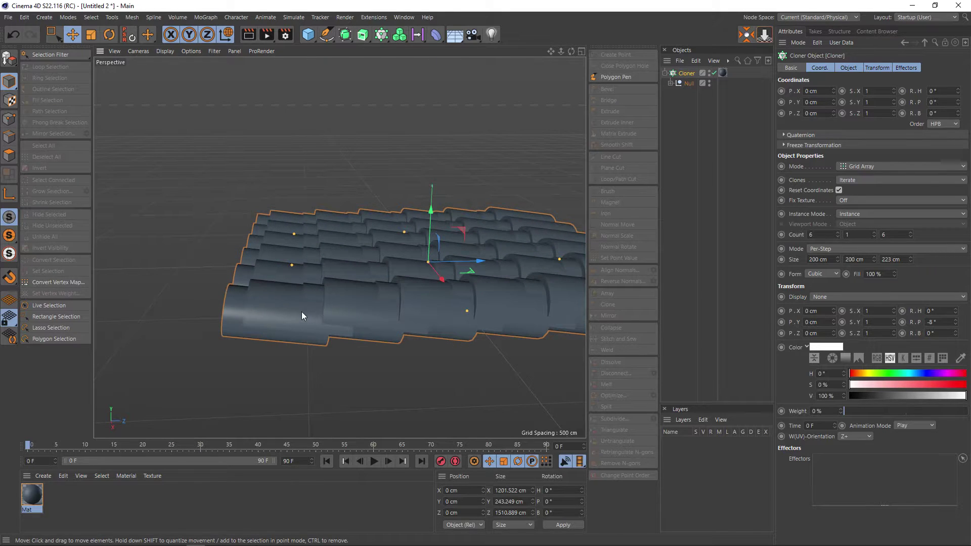
mouse_move(302, 312)
alt+mouse_down()
mouse_move(362, 327)
mouse_move(435, 328)
mouse_move(464, 383)
mouse_move(445, 338)
mouse_move(411, 306)
mouse_move(408, 321)
mouse_move(461, 338)
mouse_move(424, 323)
alt+mouse_up()
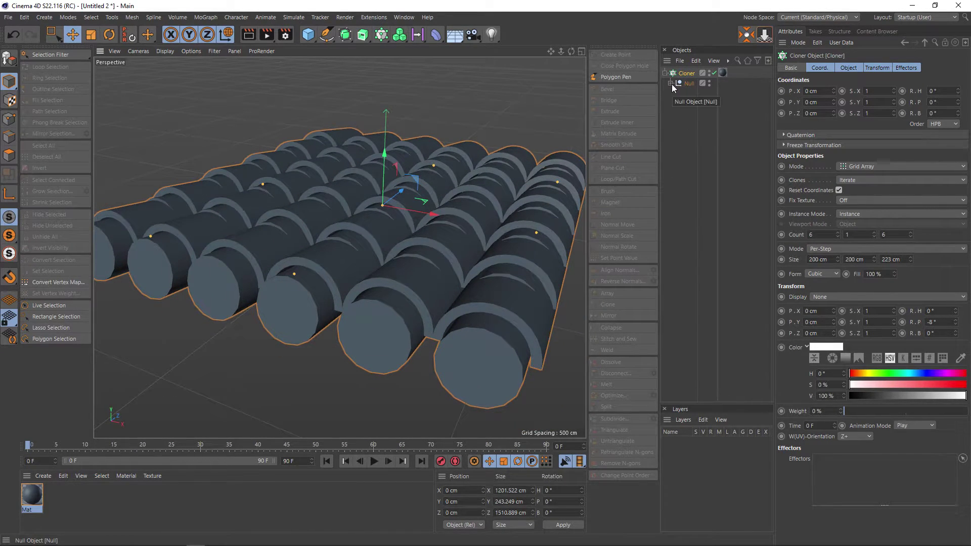
alt+drag(526, 202, 499, 246)
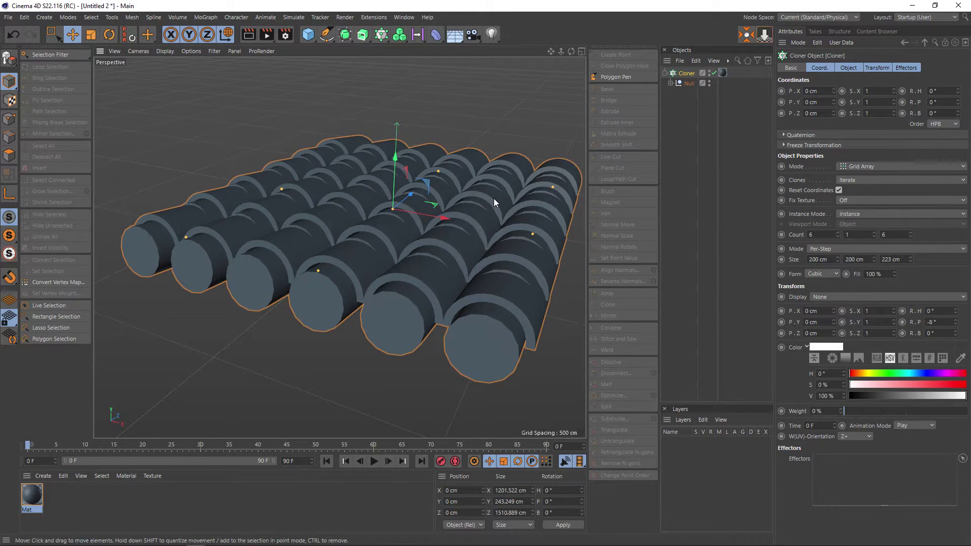
scroll(493, 199, up, 2)
scroll(492, 202, down, 2)
mouse_move(491, 203)
alt+mouse_down()
mouse_move(480, 227)
mouse_move(513, 258)
mouse_move(496, 270)
mouse_move(452, 257)
mouse_move(440, 200)
mouse_move(478, 203)
mouse_move(433, 241)
mouse_move(402, 250)
mouse_move(398, 267)
mouse_move(421, 287)
mouse_move(426, 244)
mouse_move(444, 216)
mouse_move(357, 309)
alt+mouse_up()
alt+drag(374, 262, 525, 196)
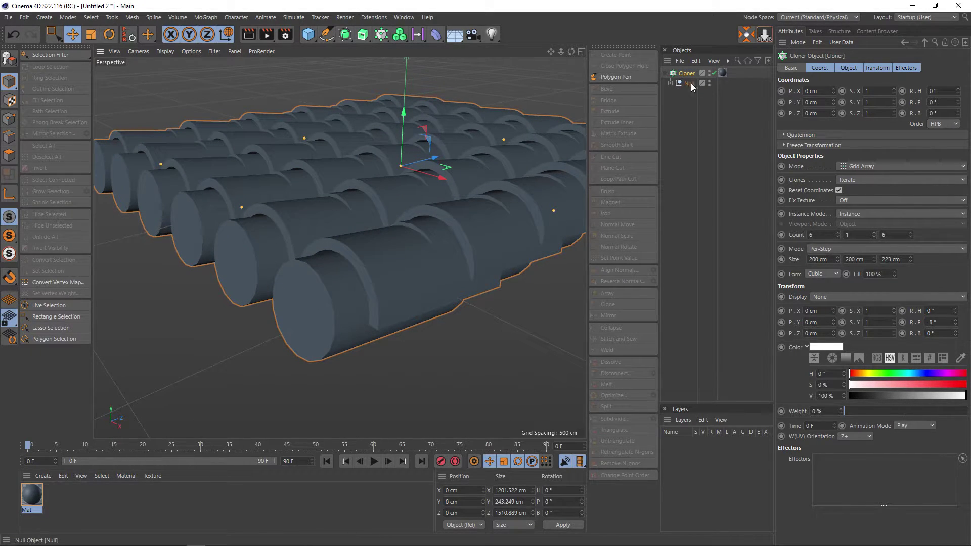
Turn off the Cloner and select the tile's Cylinder inside the Null
click(713, 72)
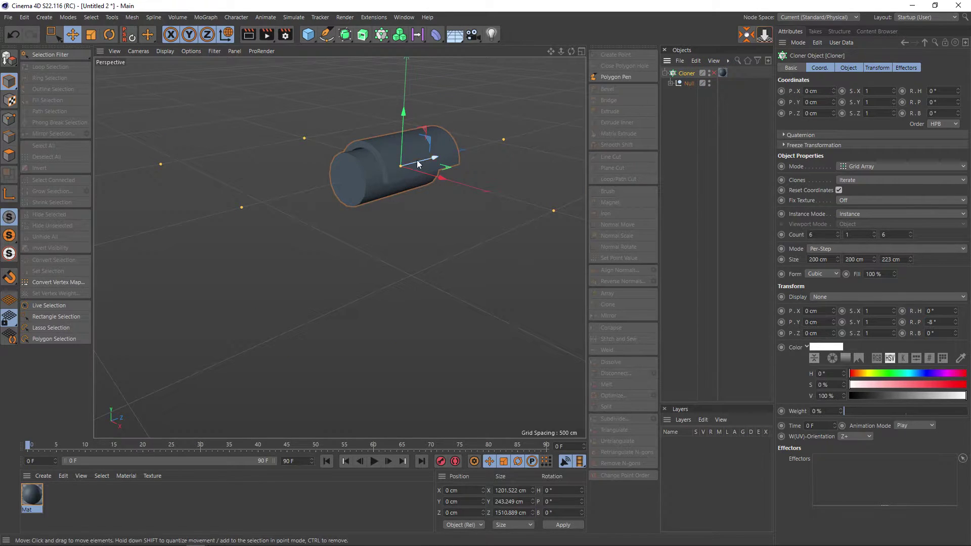
scroll(350, 183, up, 2)
scroll(354, 194, up, 2)
scroll(336, 268, up, 3)
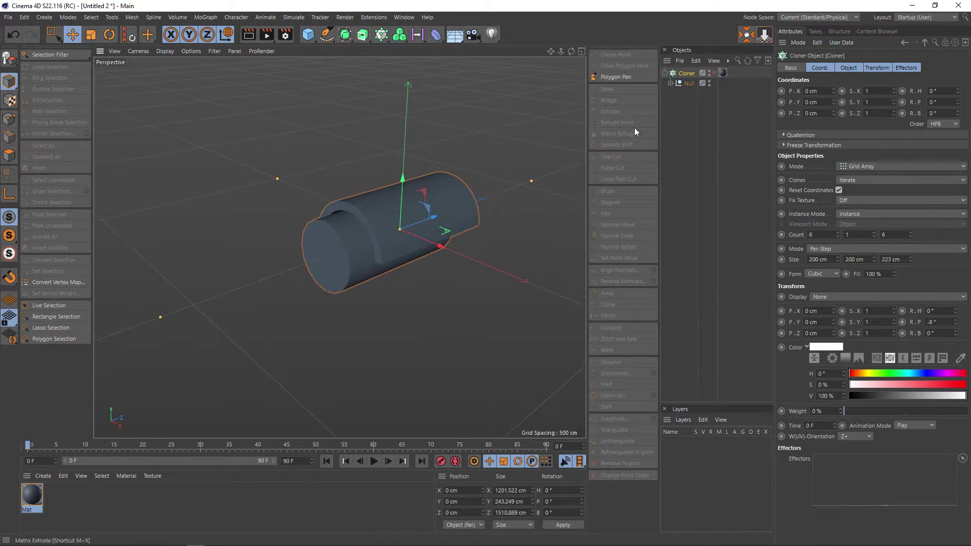
click(670, 83)
click(696, 100)
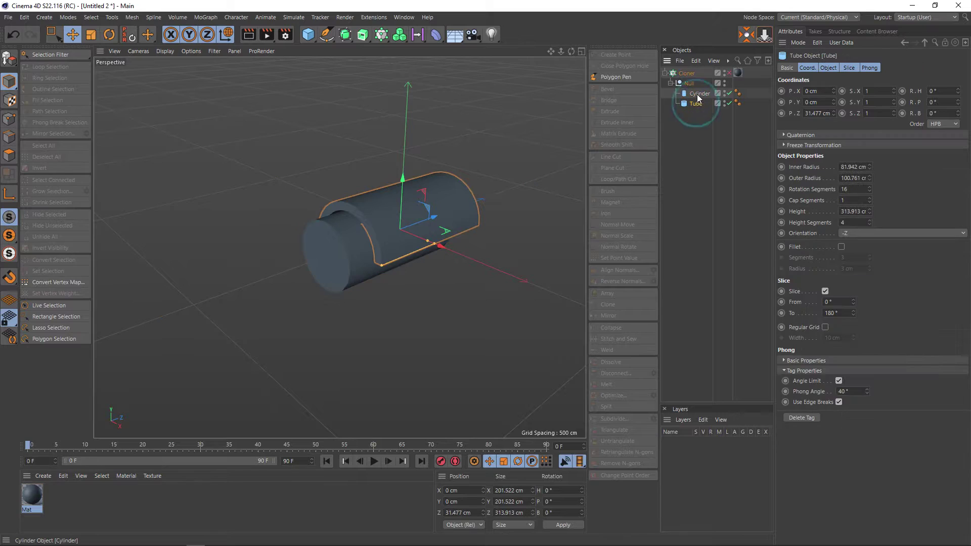
click(697, 94)
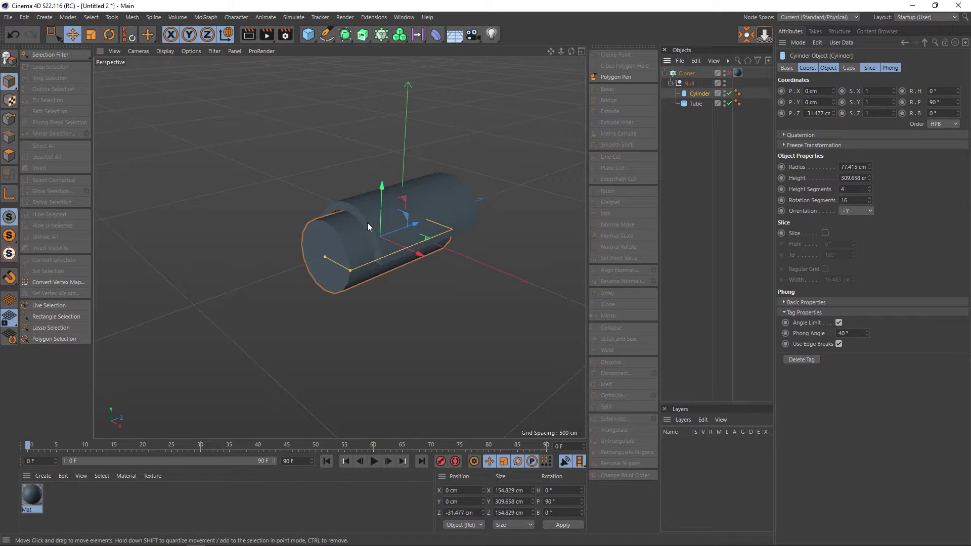
Lower the Cylinder slightly, pitch it to about 96.7°, and re-enable the 6-by-6 Cloner
scroll(365, 238, up, 1)
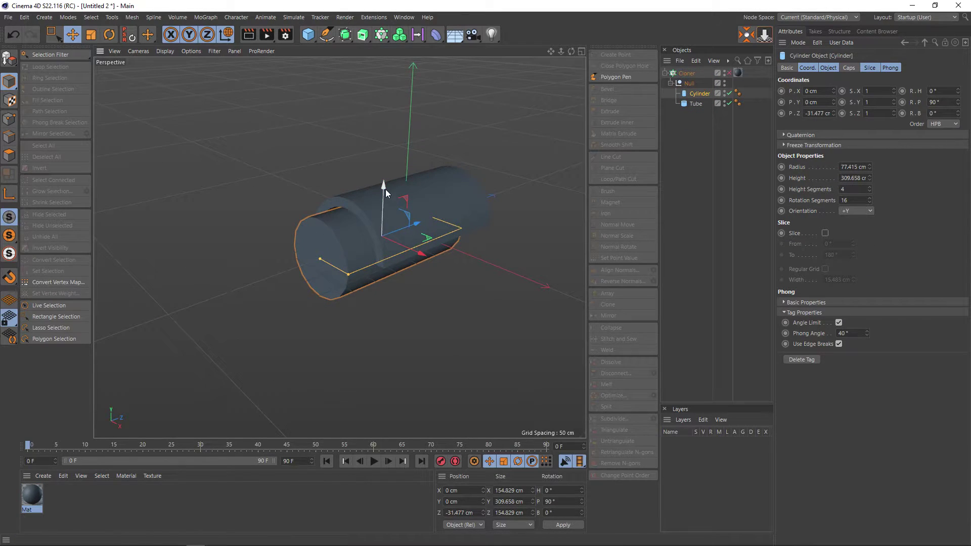
drag(385, 189, 385, 191)
key(r)
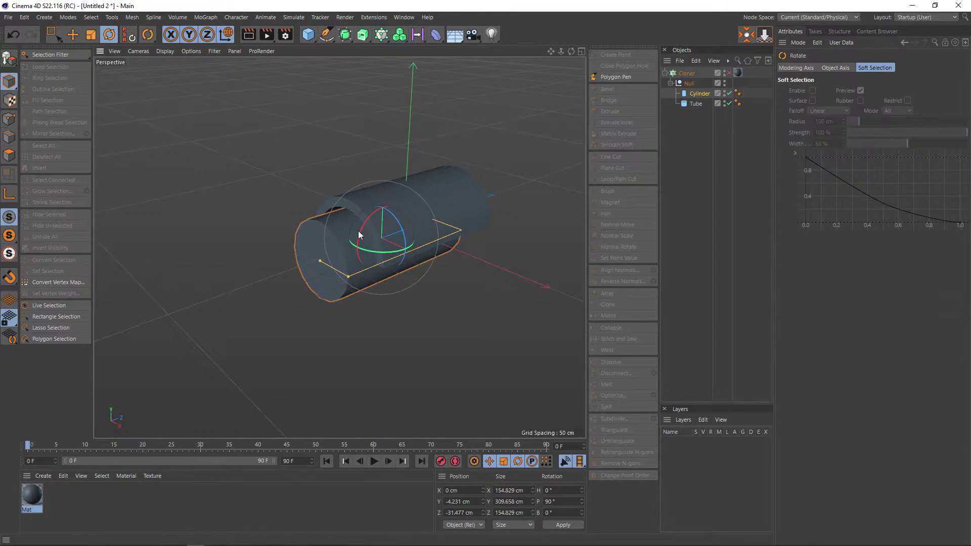
drag(362, 231, 362, 235)
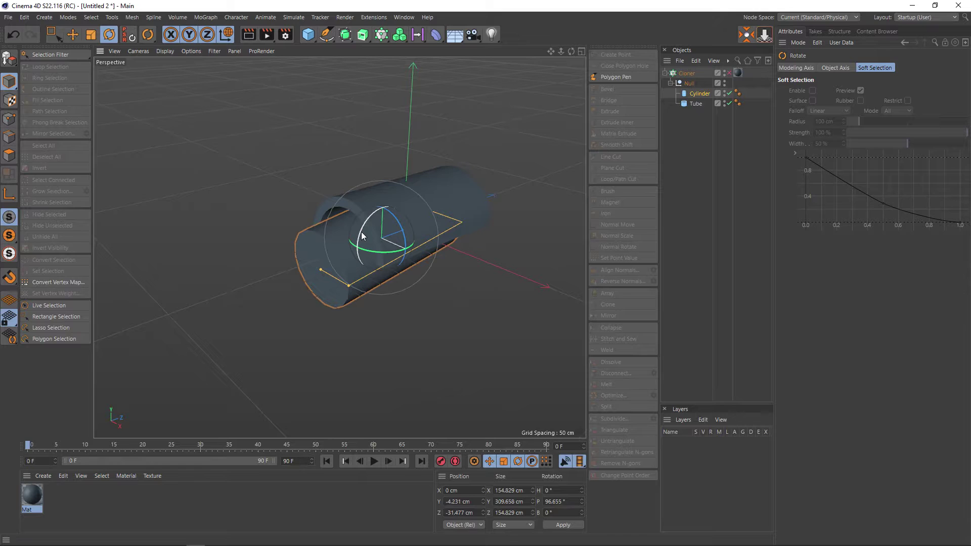
click(728, 73)
scroll(380, 337, down, 5)
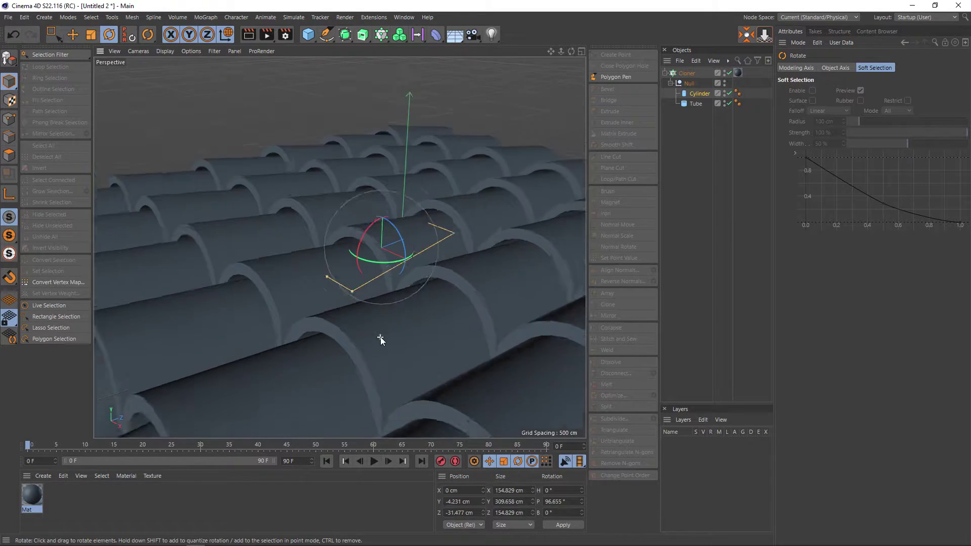
scroll(376, 338, down, 5)
click(524, 395)
mouse_move(524, 395)
alt+mouse_down()
mouse_move(481, 372)
mouse_move(445, 281)
mouse_move(393, 251)
mouse_move(514, 308)
mouse_move(476, 303)
mouse_move(459, 275)
mouse_move(493, 278)
mouse_move(478, 320)
mouse_move(453, 346)
alt+mouse_up()
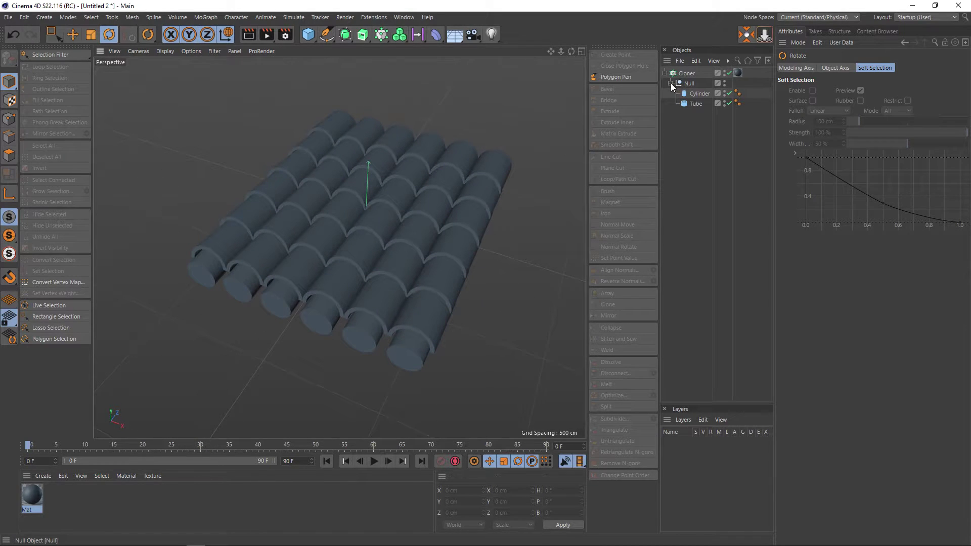
Delete the test Cloner and its tiles from the scene
click(665, 73)
click(686, 74)
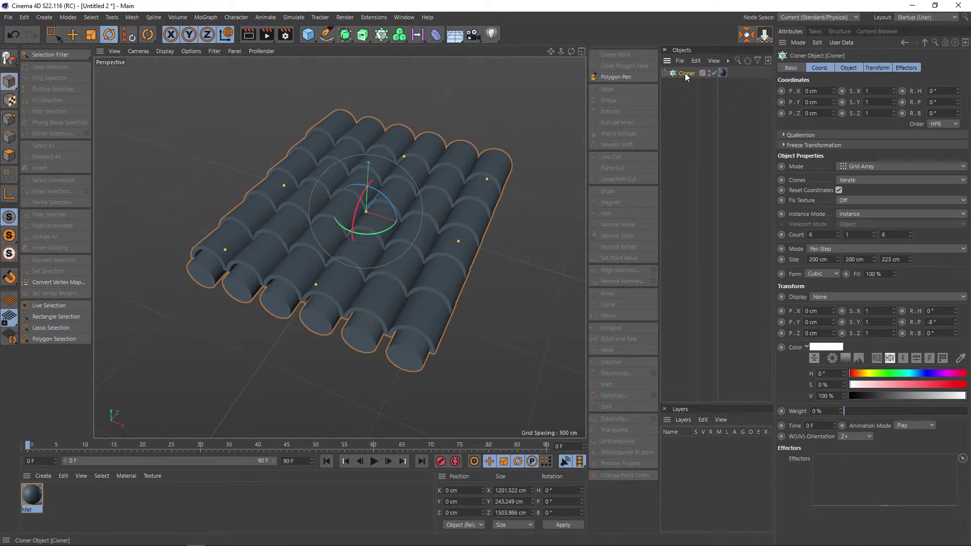
click(686, 77)
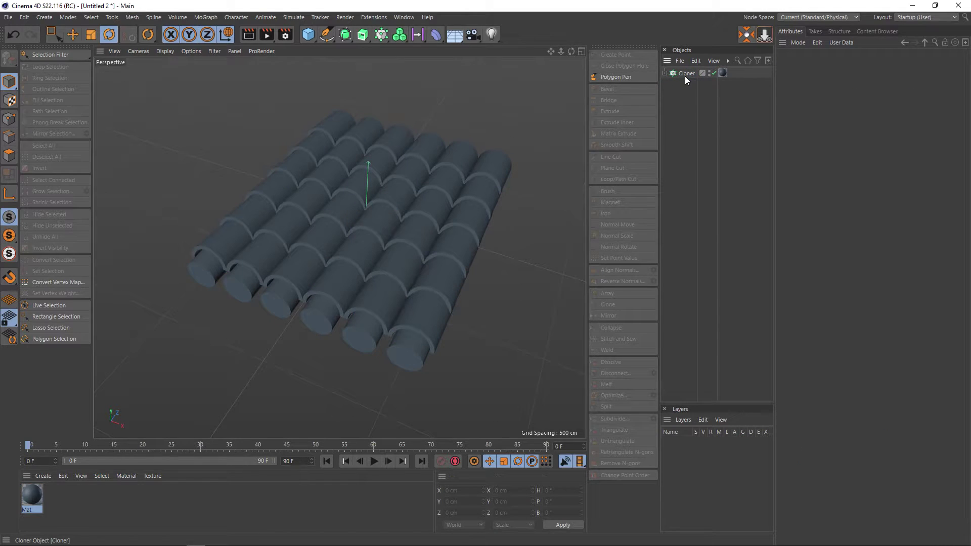
click(684, 74)
key(Delete)
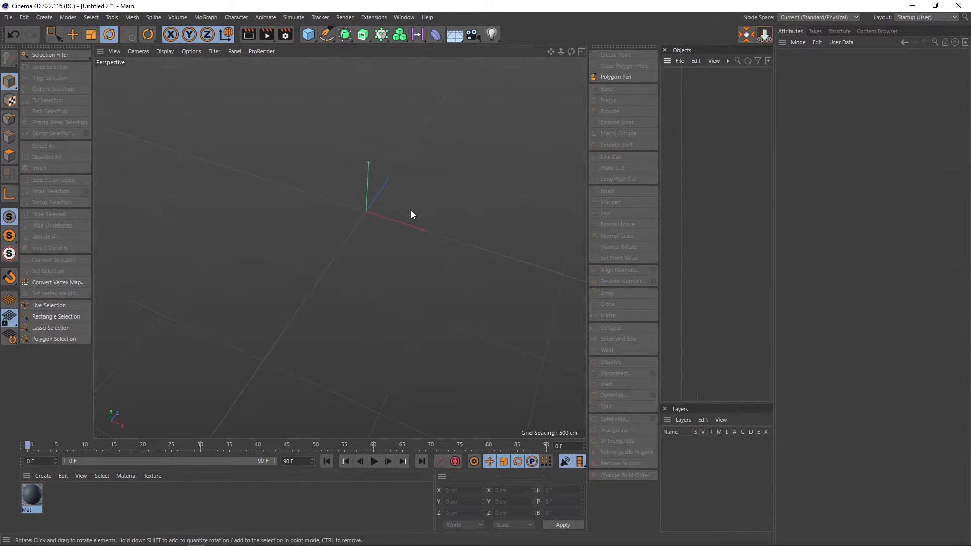
In Quán mì.c4d, paste the cylinder grid Cloner, raise it and shrink it over the awning
key(v)
mouse_move(388, 223)
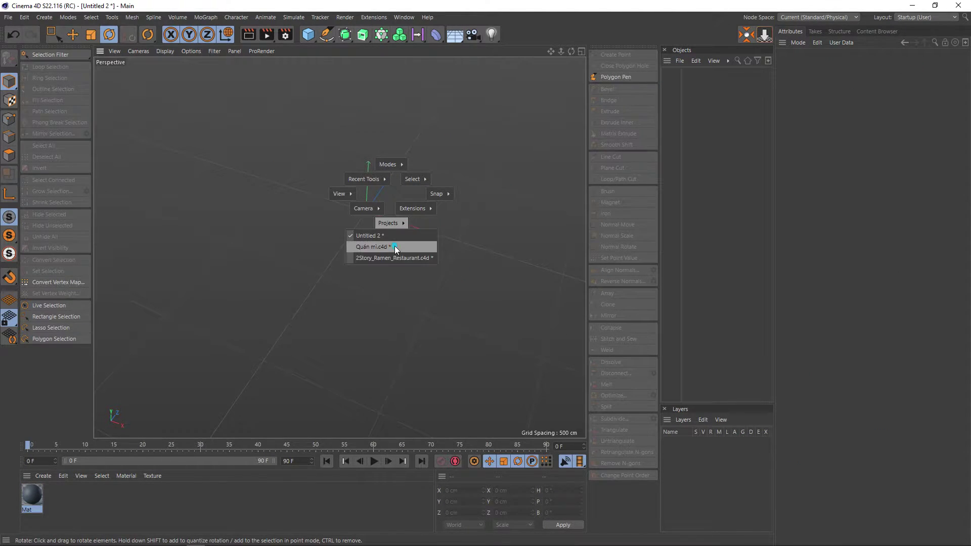
click(394, 245)
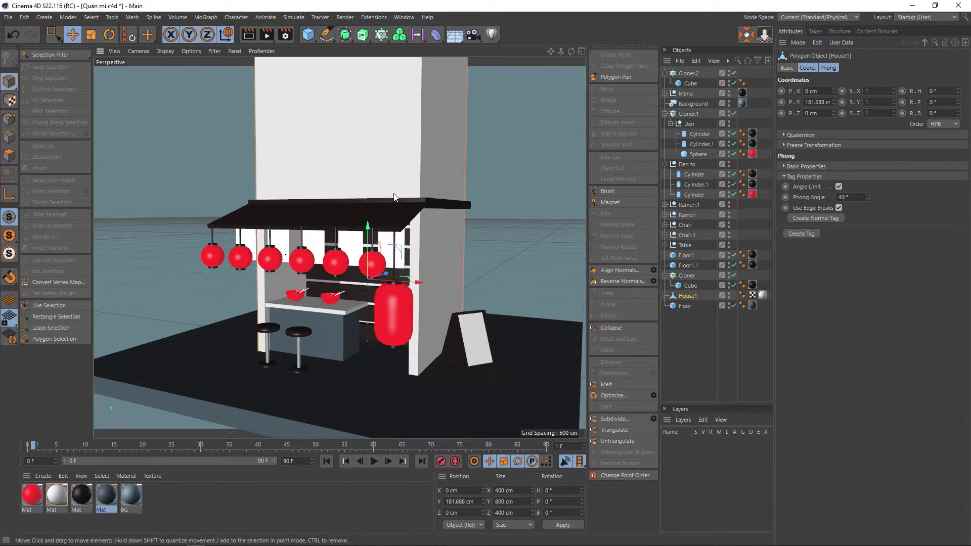
key(ctrl+v)
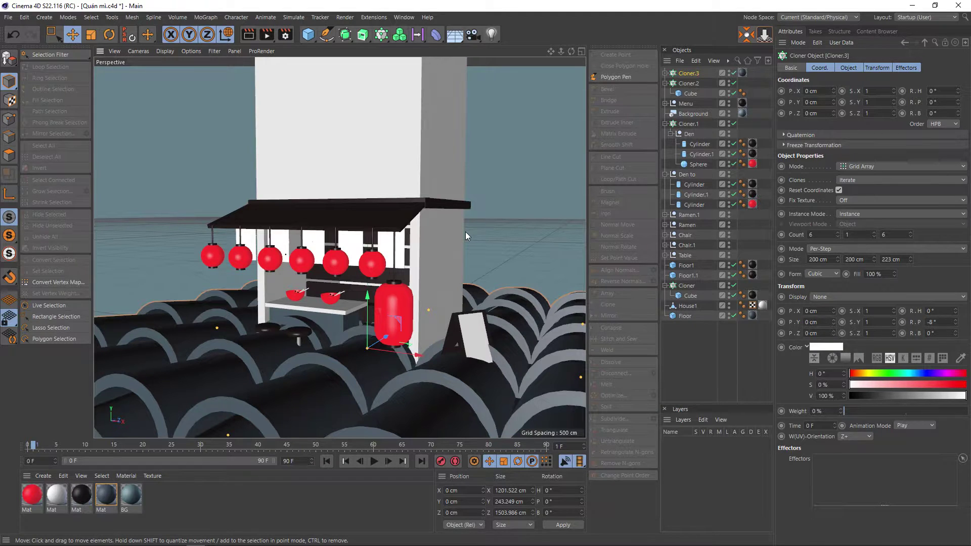
drag(367, 303, 353, 211)
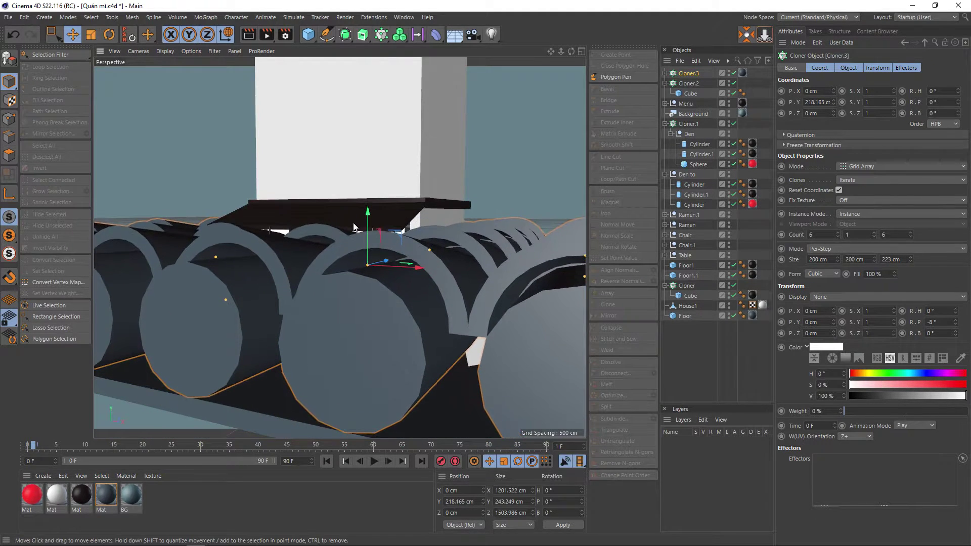
key(t)
drag(414, 221, 296, 330)
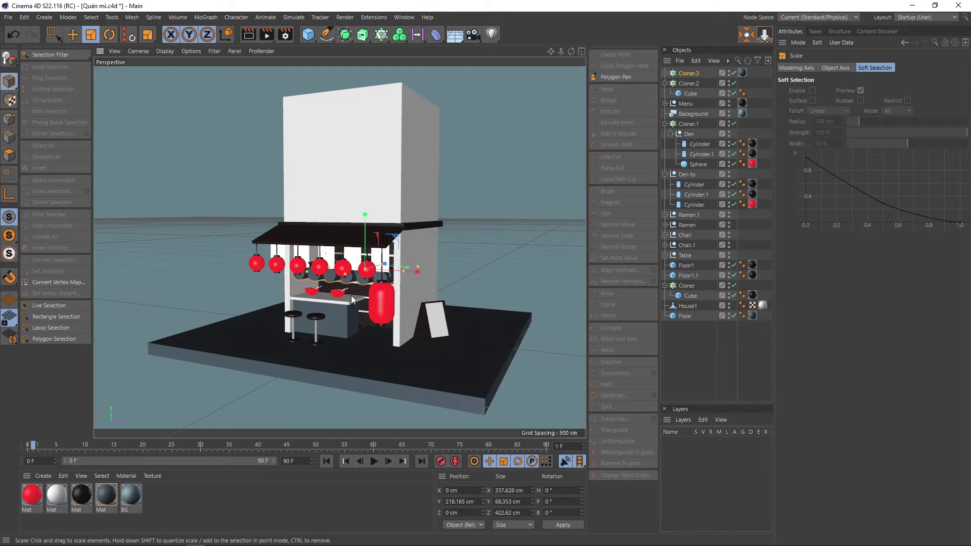
key(e)
mouse_move(366, 239)
alt+mouse_down()
mouse_move(400, 242)
mouse_move(291, 304)
mouse_move(265, 239)
mouse_move(279, 286)
mouse_move(356, 271)
mouse_move(412, 222)
mouse_move(379, 265)
mouse_move(355, 264)
alt+mouse_up()
scroll(400, 299, up, 3)
In the four-view layout, scale the Cloner.3 tile grid down to fit the awning
middle_click(355, 264)
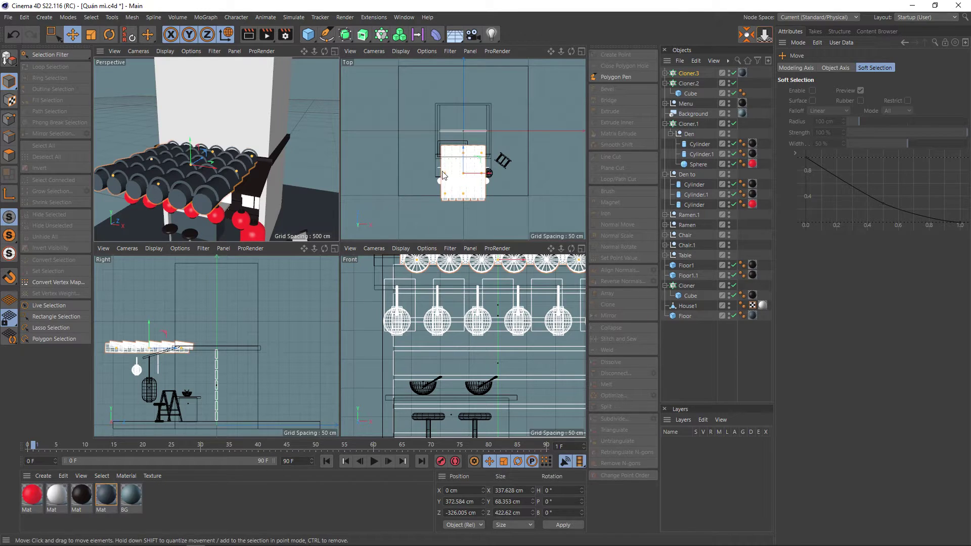
scroll(473, 182, up, 1)
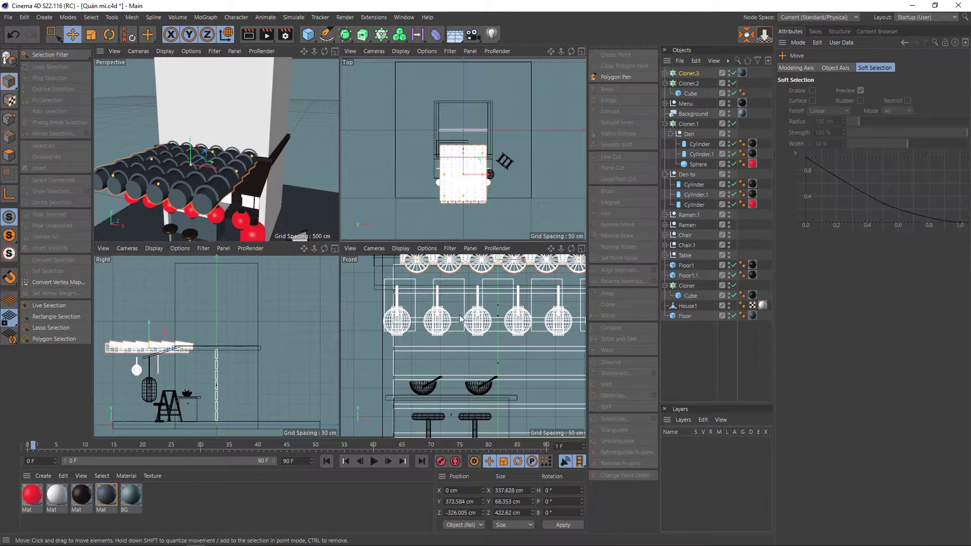
scroll(460, 319, down, 5)
scroll(249, 354, down, 1)
middle_drag(456, 352, 452, 312)
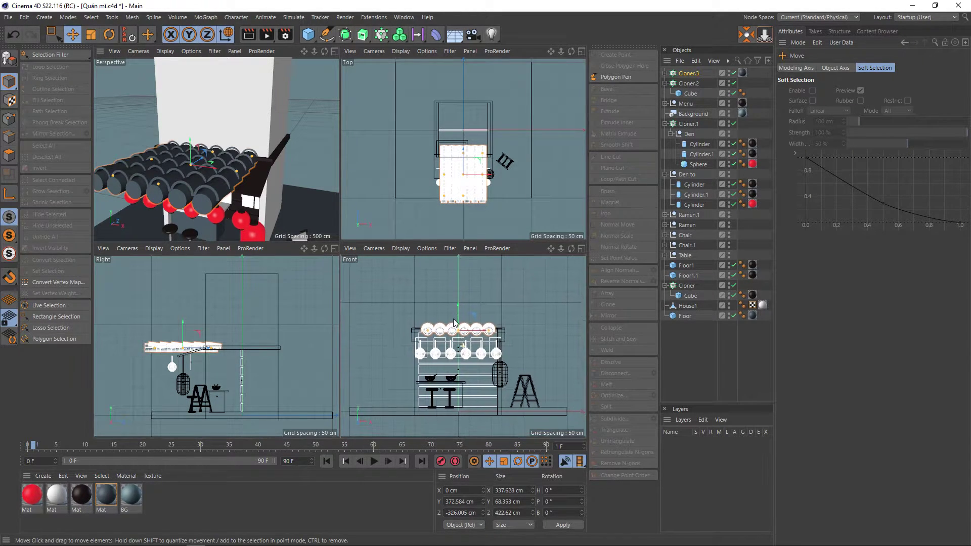
scroll(474, 163, up, 1)
scroll(471, 177, up, 1)
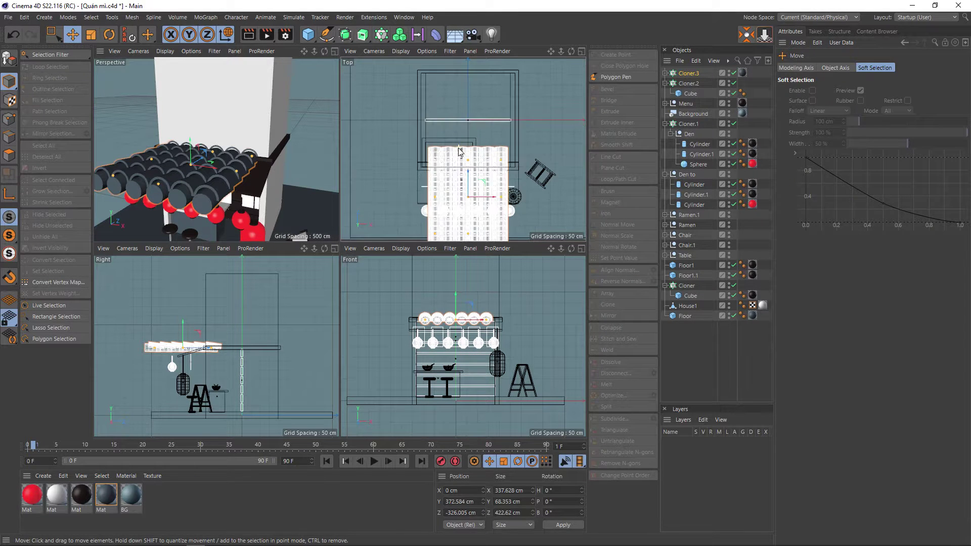
scroll(252, 150, down, 1)
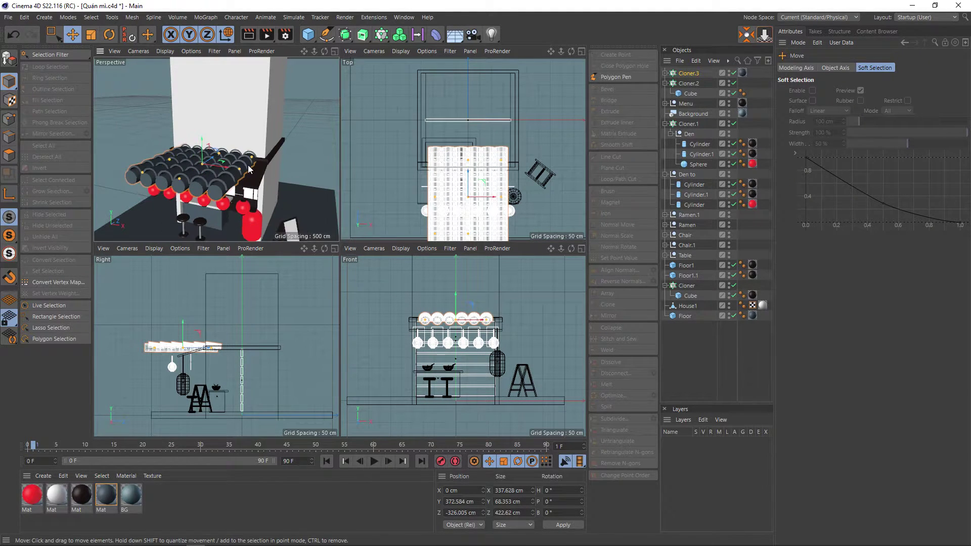
scroll(251, 150, down, 2)
alt+drag(284, 167, 214, 167)
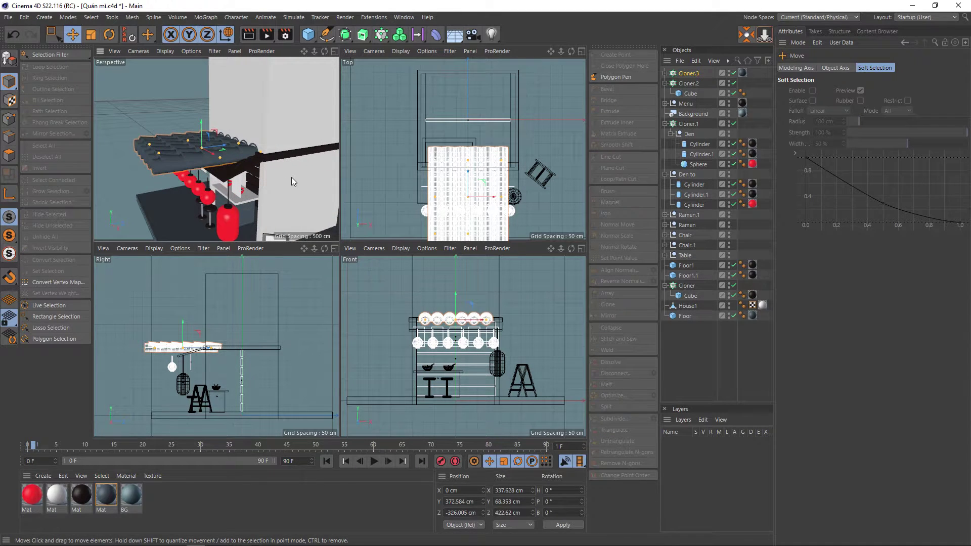
key(t)
drag(288, 186, 94, 239)
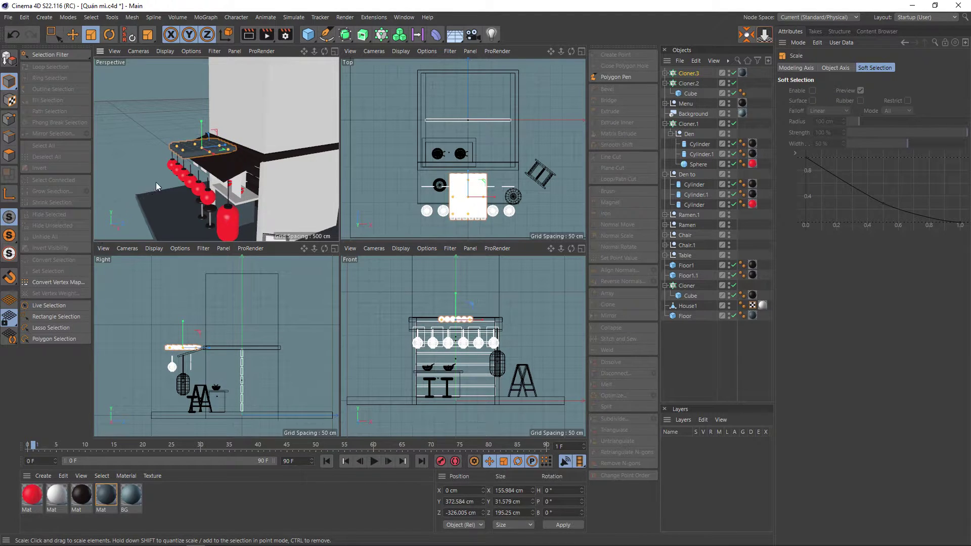
Tilt the tile grid, then set both Floor1.1 and Cloner.3 pitch to 18°
scroll(195, 158, up, 2)
mouse_move(195, 158)
alt+mouse_down()
mouse_move(288, 165)
mouse_move(236, 172)
alt+mouse_up()
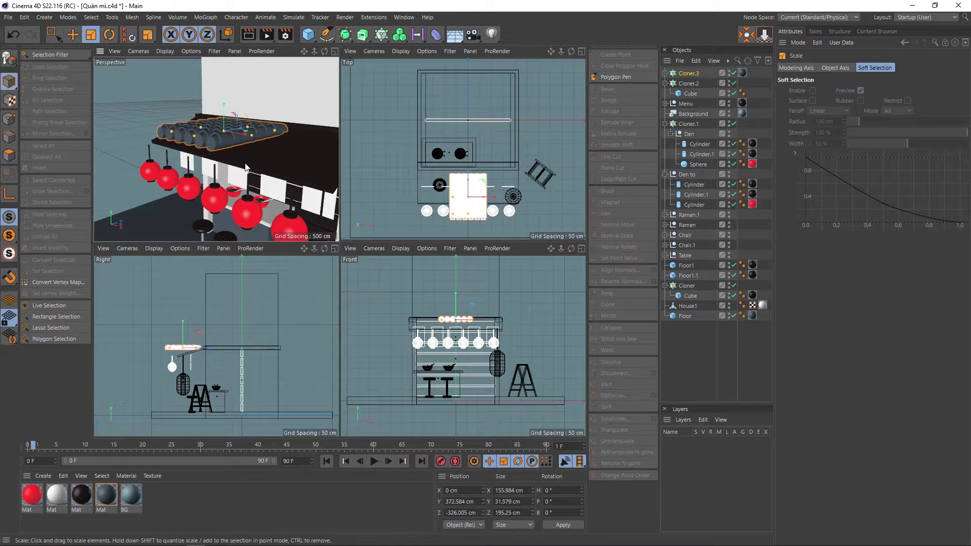
key(r)
mouse_move(217, 127)
mouse_down()
mouse_move(213, 135)
mouse_move(133, 115)
mouse_move(239, 141)
mouse_up()
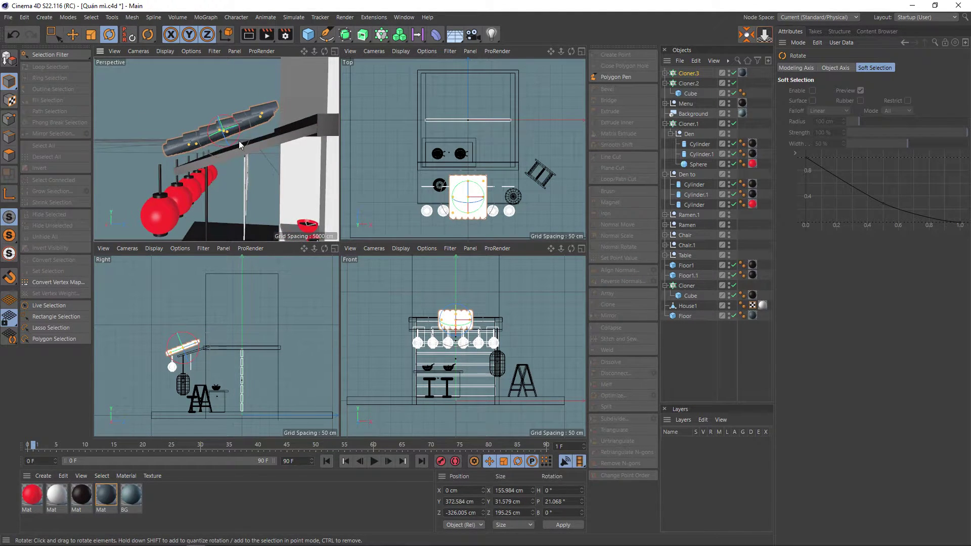
click(269, 142)
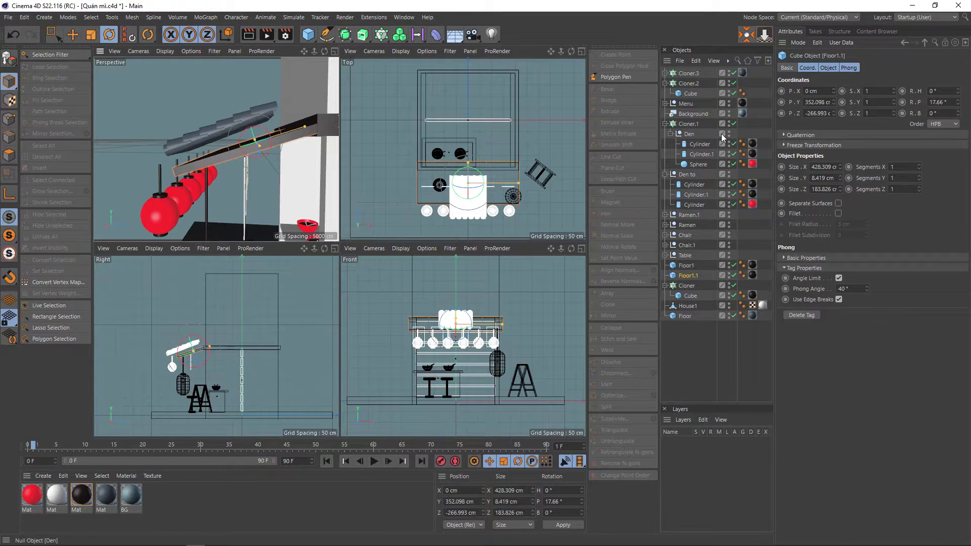
click(949, 102)
key(Return)
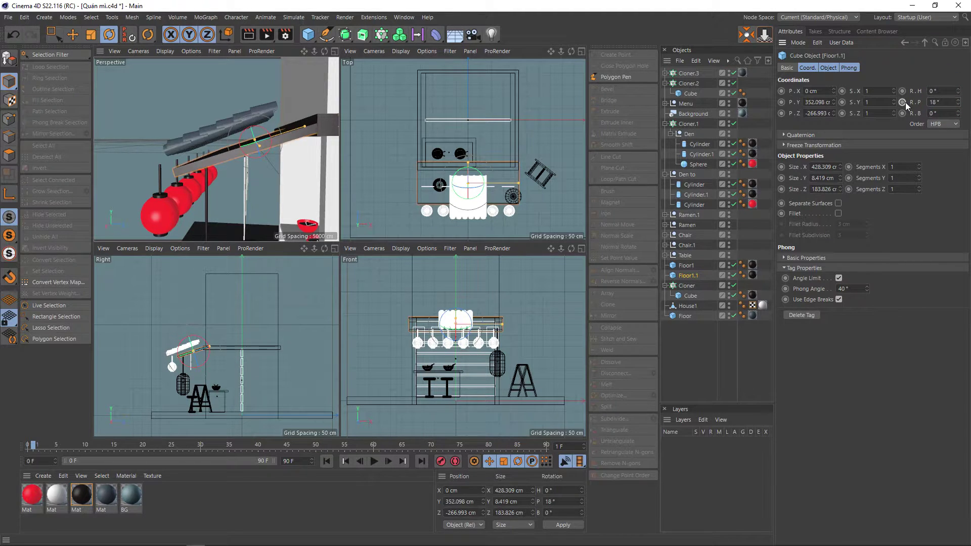
click(195, 135)
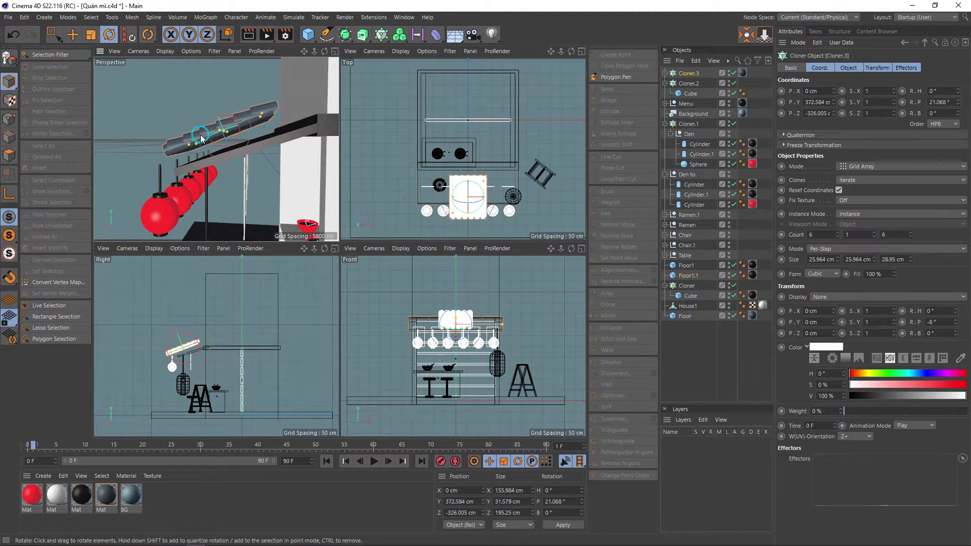
click(948, 102)
text(18)
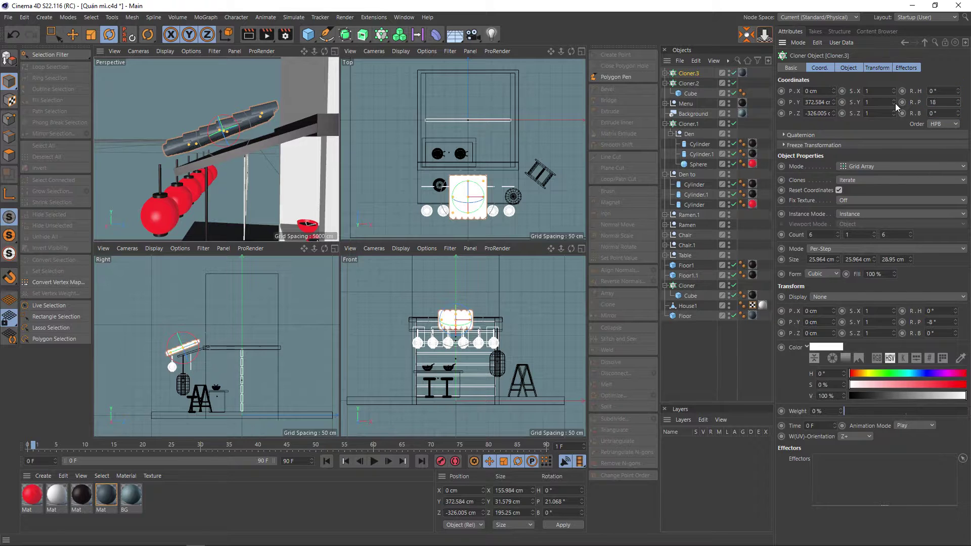
key(Return)
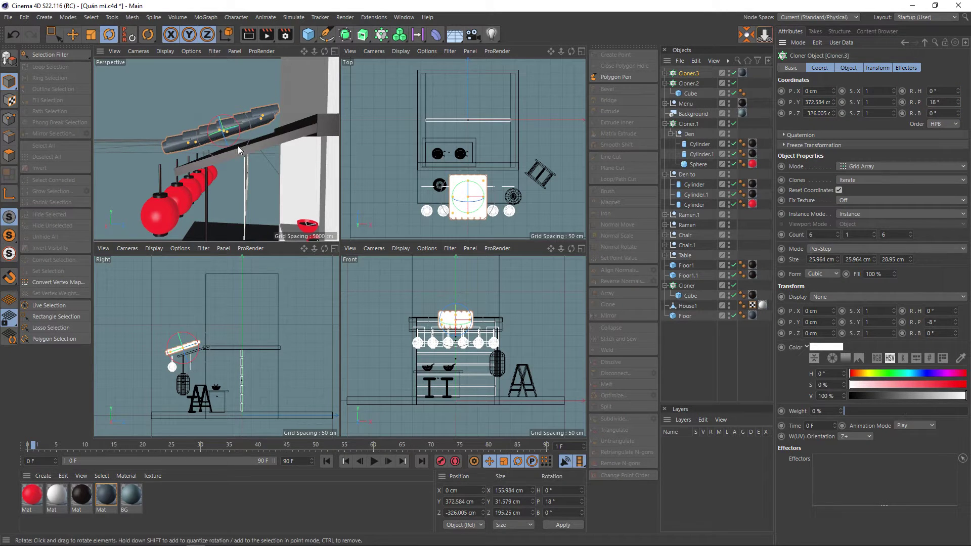
Slide the tiles down their tilted object axis to about Y 341 cm, Z -316 cm
key(e)
key(w)
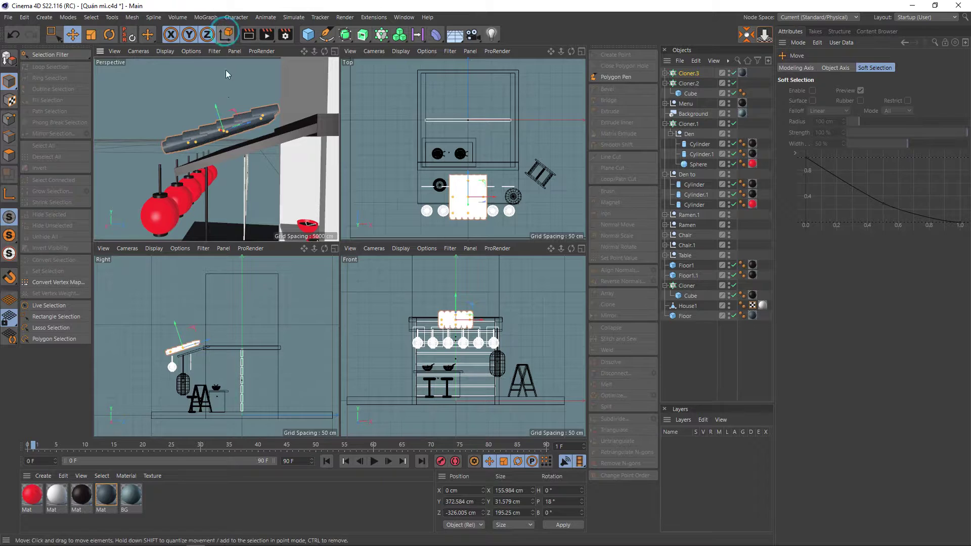
mouse_move(216, 109)
mouse_down()
mouse_move(230, 149)
mouse_move(265, 166)
mouse_move(254, 181)
mouse_move(244, 155)
mouse_up()
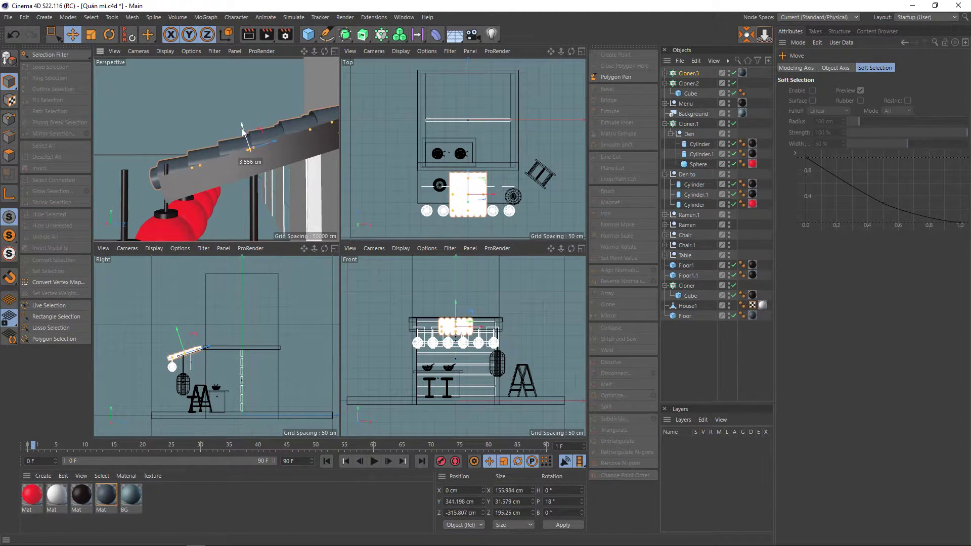
In the maximized side view, raise Cloner.3 onto the sloped board at about Y 355, Z -290 cm
middle_click(179, 364)
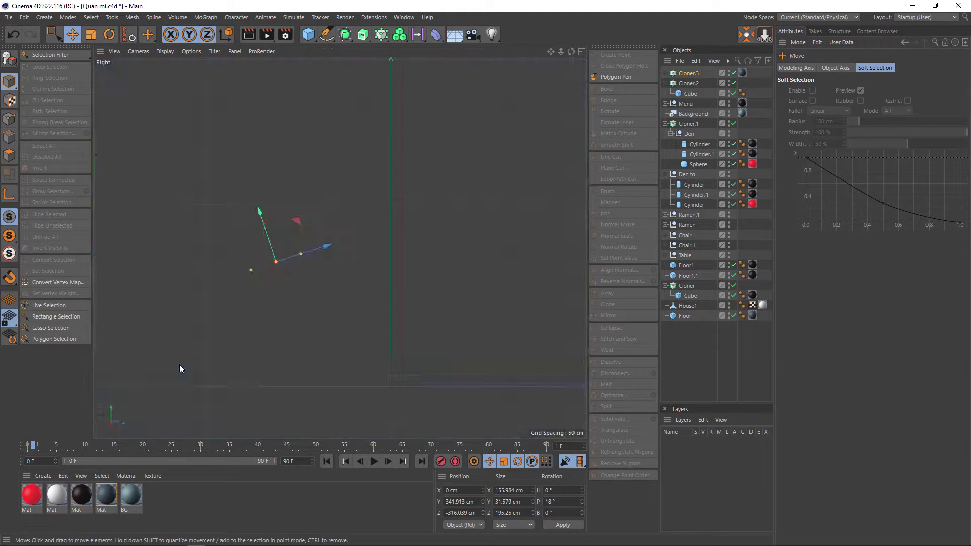
scroll(269, 282, up, 3)
scroll(269, 282, up, 3)
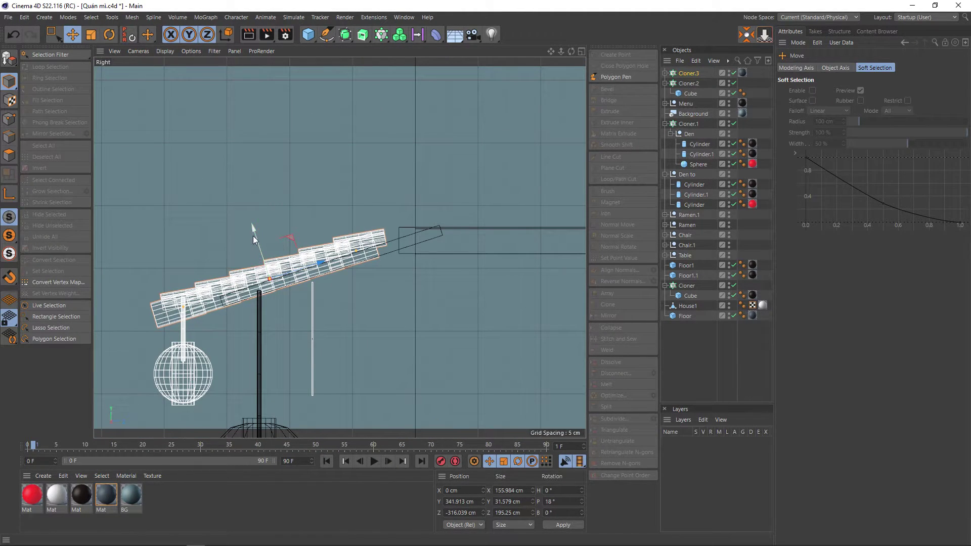
drag(253, 229, 251, 224)
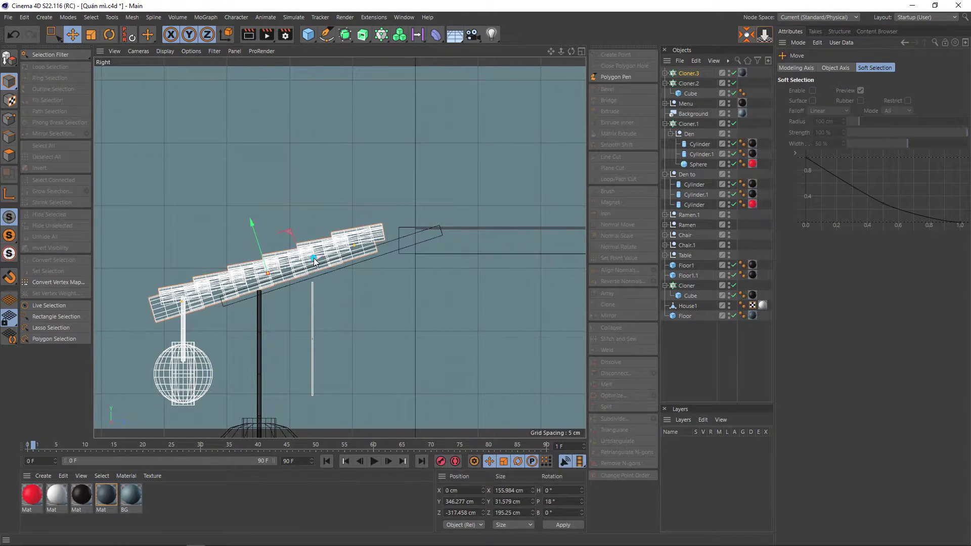
drag(314, 260, 345, 248)
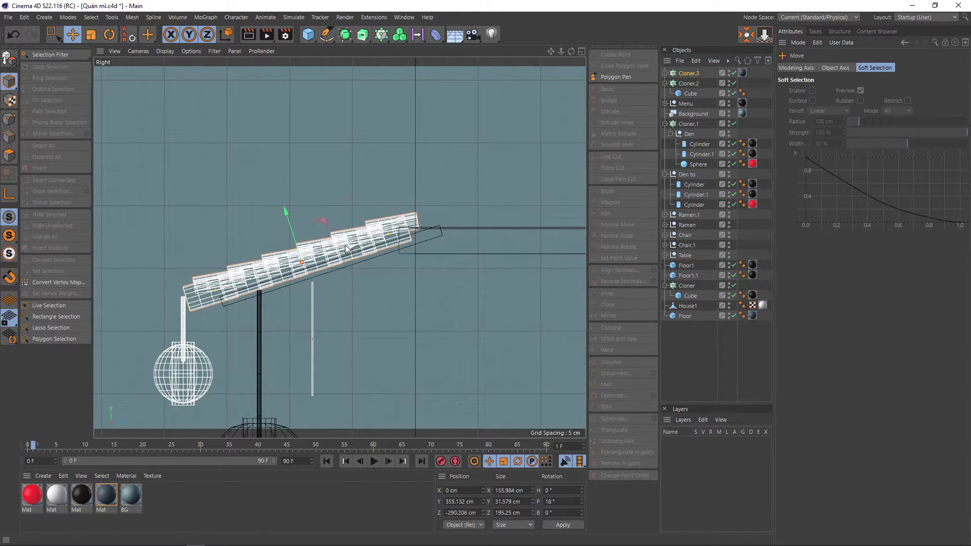
middle_click(231, 142)
mouse_move(250, 176)
alt+mouse_down()
mouse_move(243, 191)
mouse_move(293, 225)
mouse_move(275, 203)
mouse_move(293, 203)
mouse_move(270, 198)
mouse_move(280, 195)
mouse_move(302, 229)
mouse_move(185, 188)
mouse_move(231, 188)
mouse_move(235, 202)
mouse_move(238, 192)
alt+mouse_up()
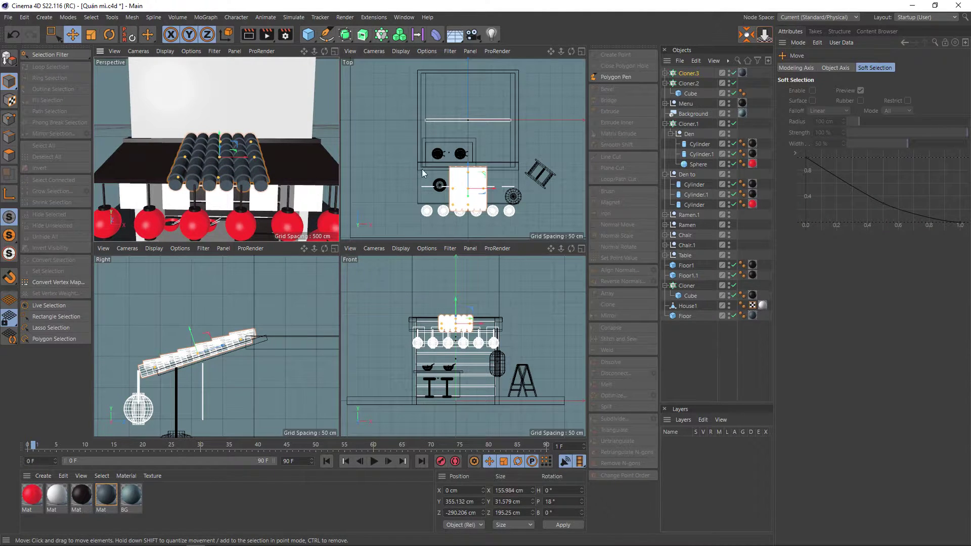
Select Cloner.3 over Floor1.1 and show its Object settings: 6 × 1 × 6 grid, 25.964 by 28.95 cm spacing
click(307, 176)
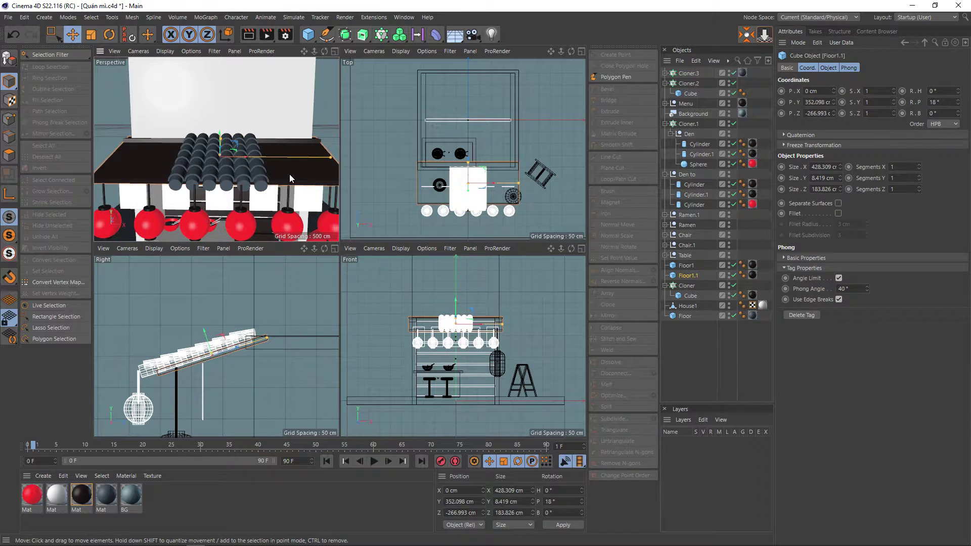
click(241, 173)
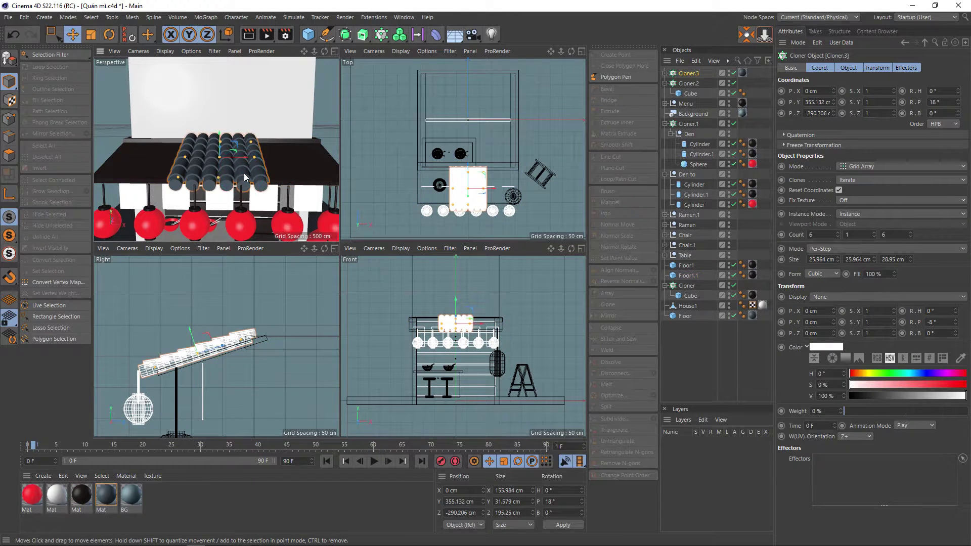
click(309, 176)
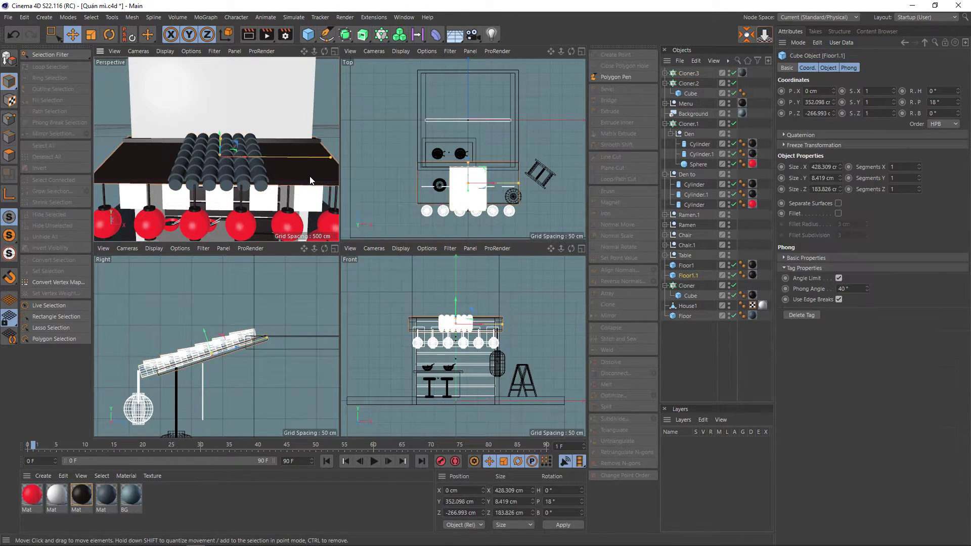
click(237, 173)
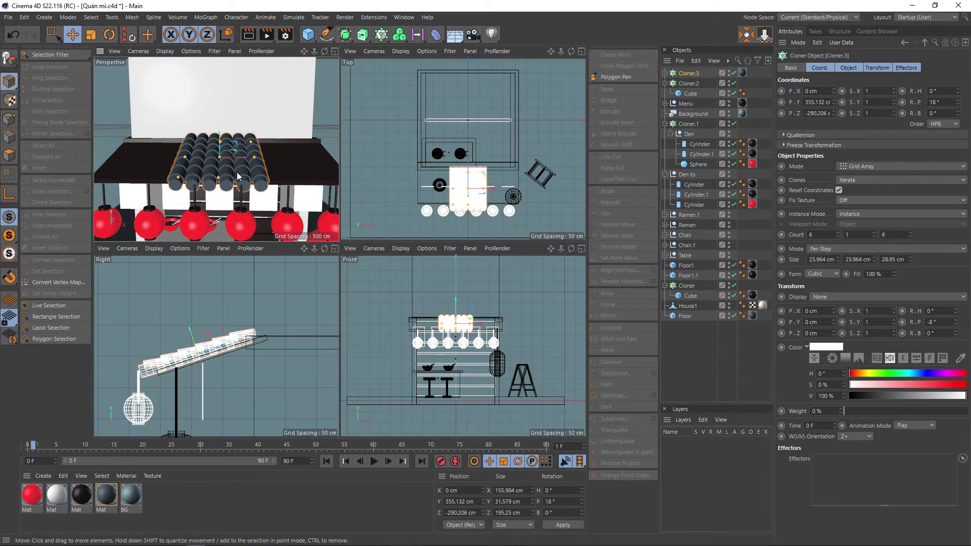
click(295, 174)
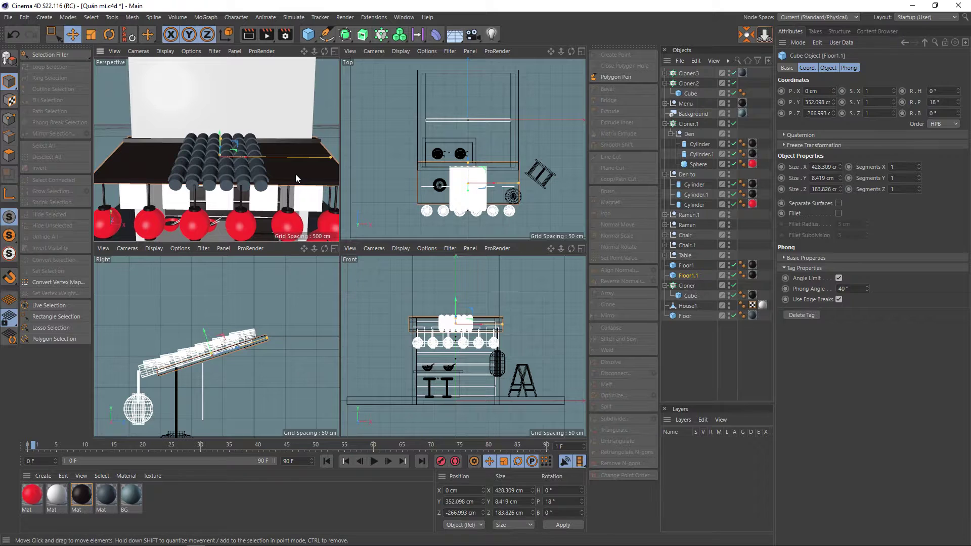
click(241, 180)
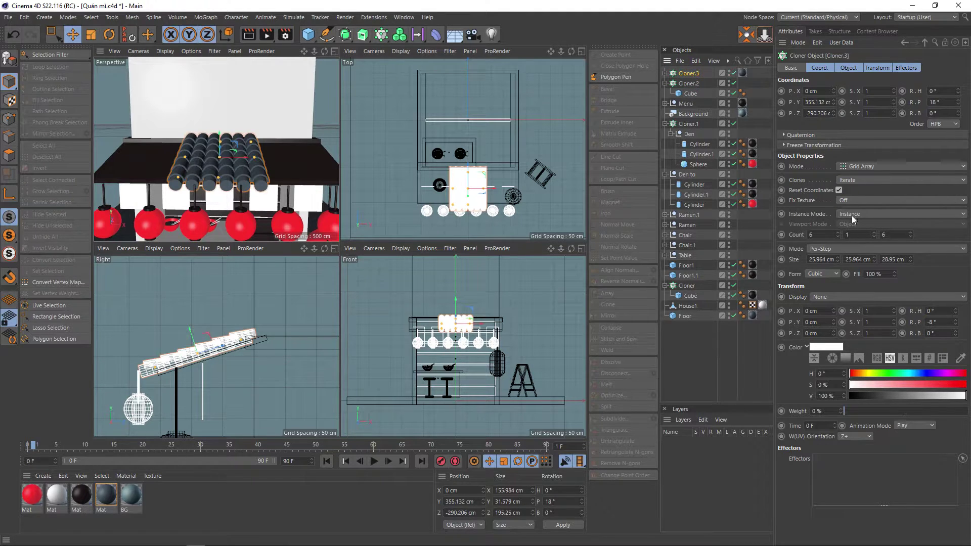
click(850, 68)
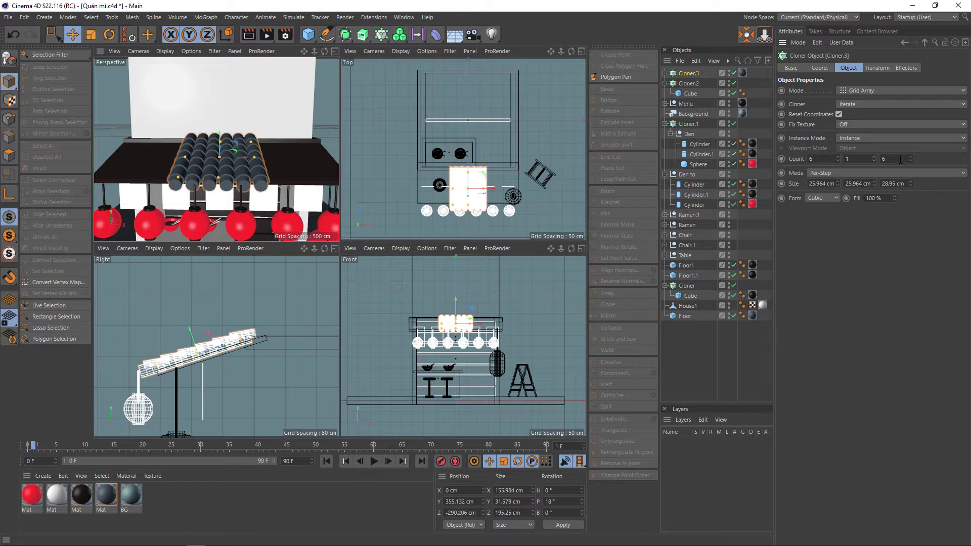
Raise Cloner.3's Count X through 15 and 16 to 17 tiles across
double_click(827, 158)
text(10)
key(Return)
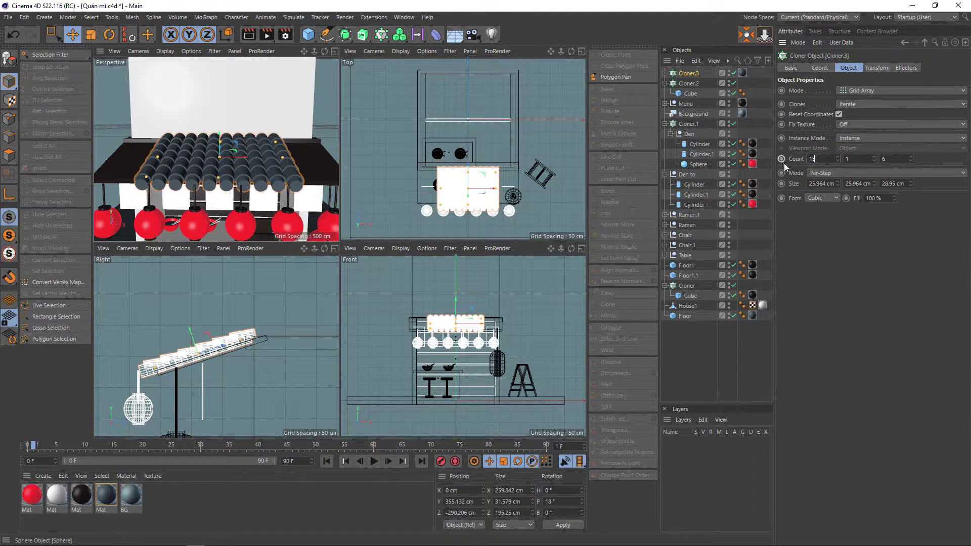
text(5)
key(Return)
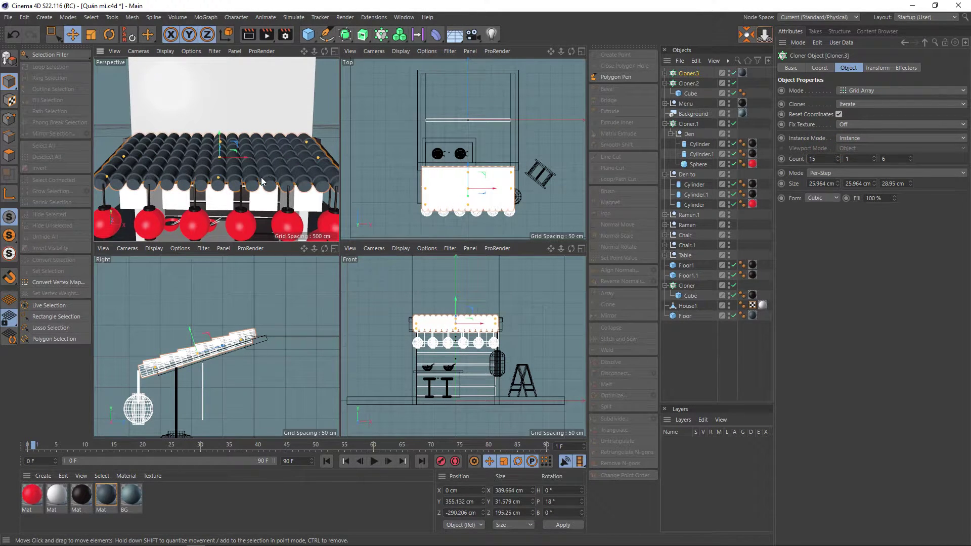
alt+drag(262, 182, 222, 175)
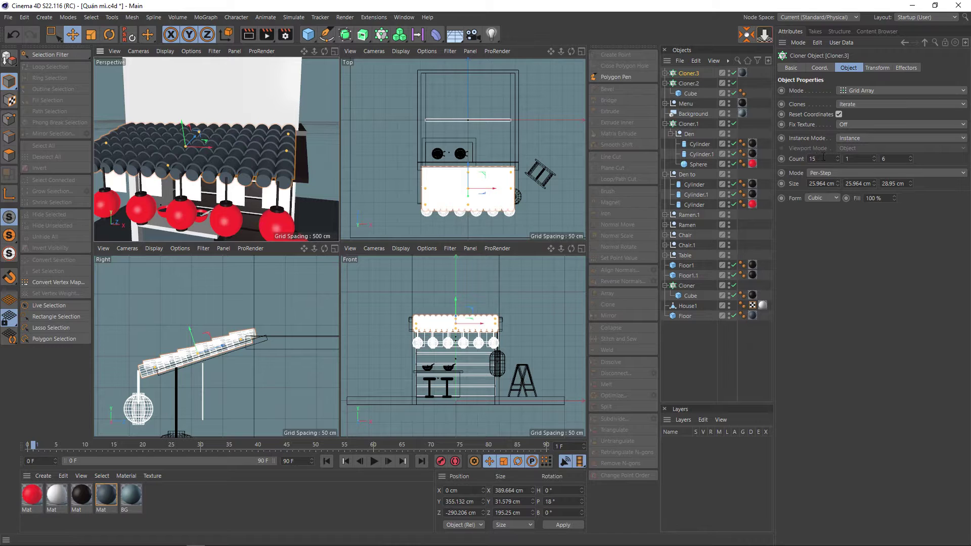
drag(823, 157, 801, 159)
text(6)
key(Return)
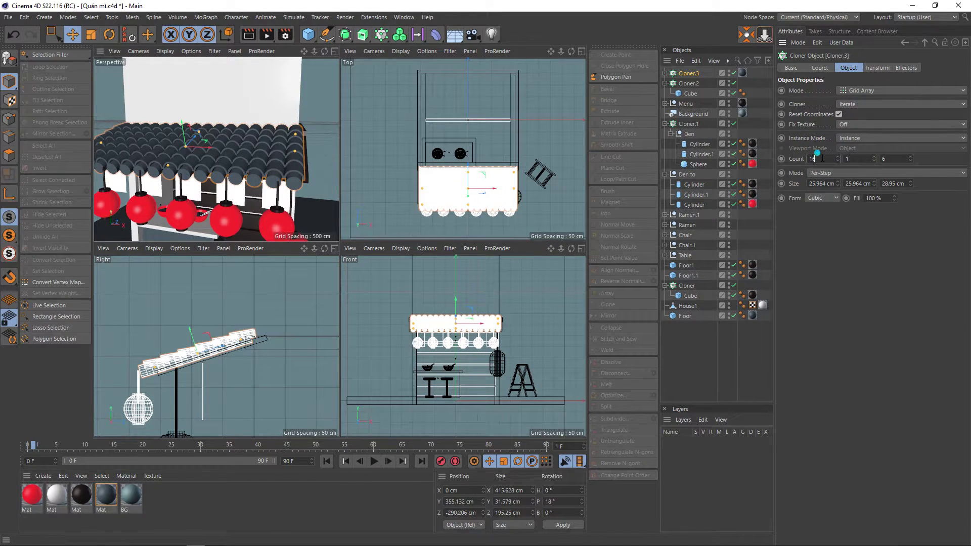
key(Return)
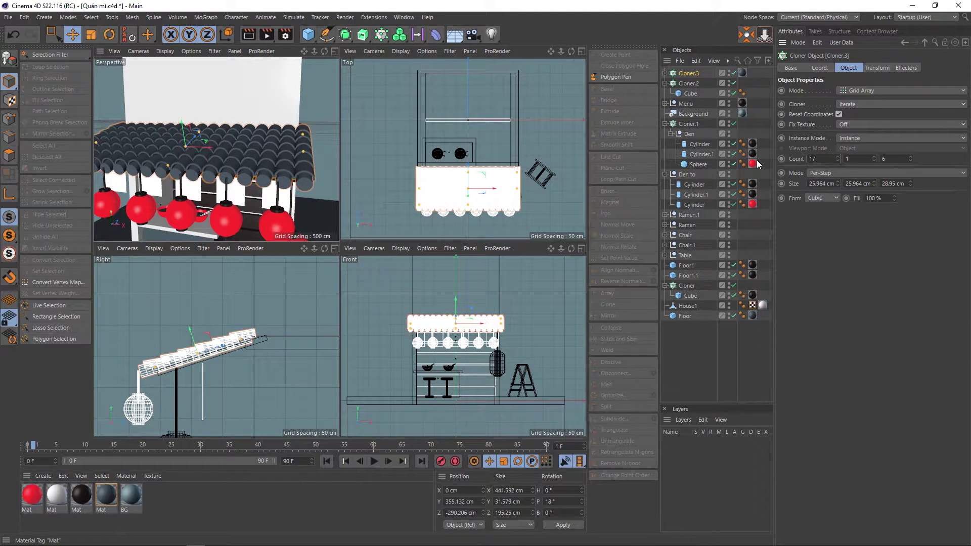
mouse_move(261, 173)
alt+mouse_down()
mouse_move(319, 159)
mouse_move(293, 166)
mouse_move(237, 157)
mouse_move(215, 132)
mouse_move(249, 153)
alt+mouse_up()
middle_click(250, 153)
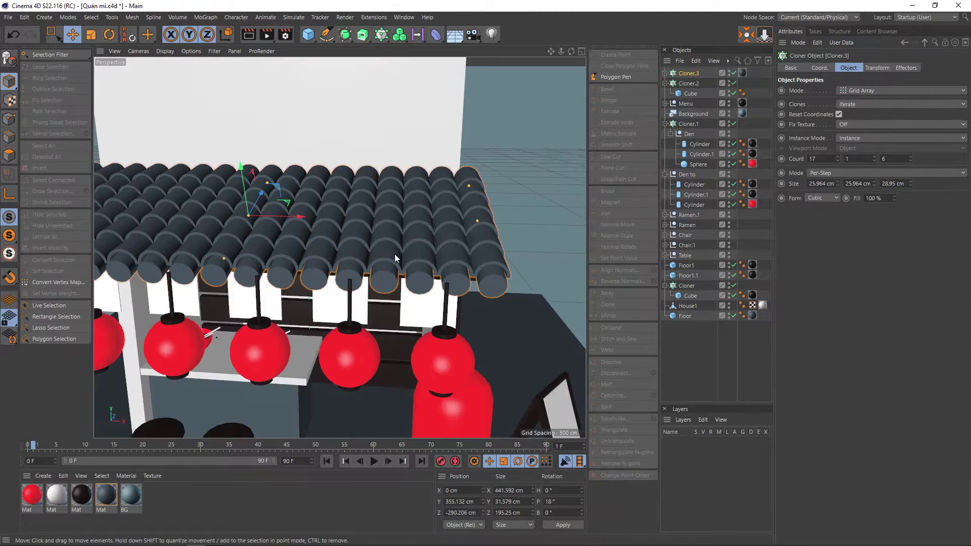
scroll(395, 258, down, 5)
alt+drag(375, 244, 313, 186)
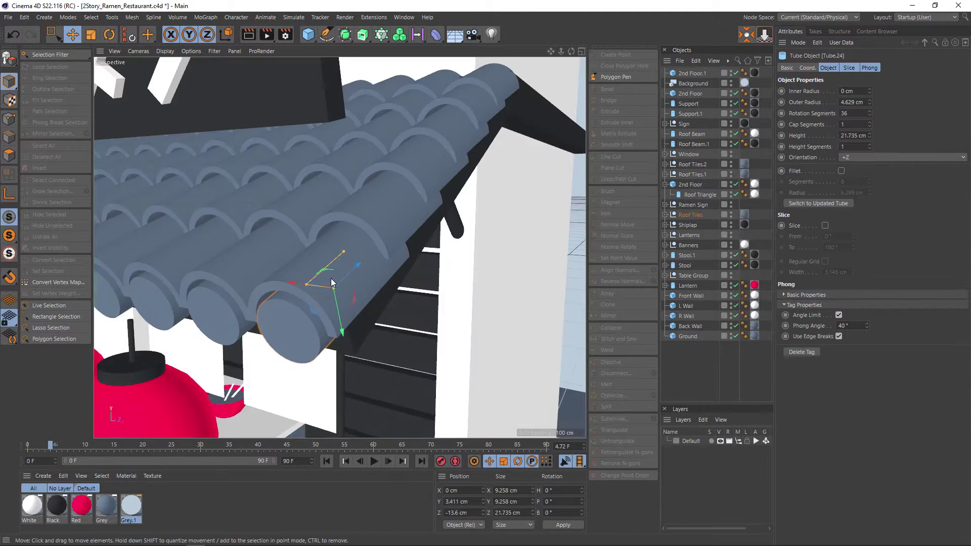
scroll(331, 282, down, 10)
mouse_move(331, 282)
alt+mouse_down()
mouse_move(375, 298)
mouse_move(373, 334)
alt+mouse_up()
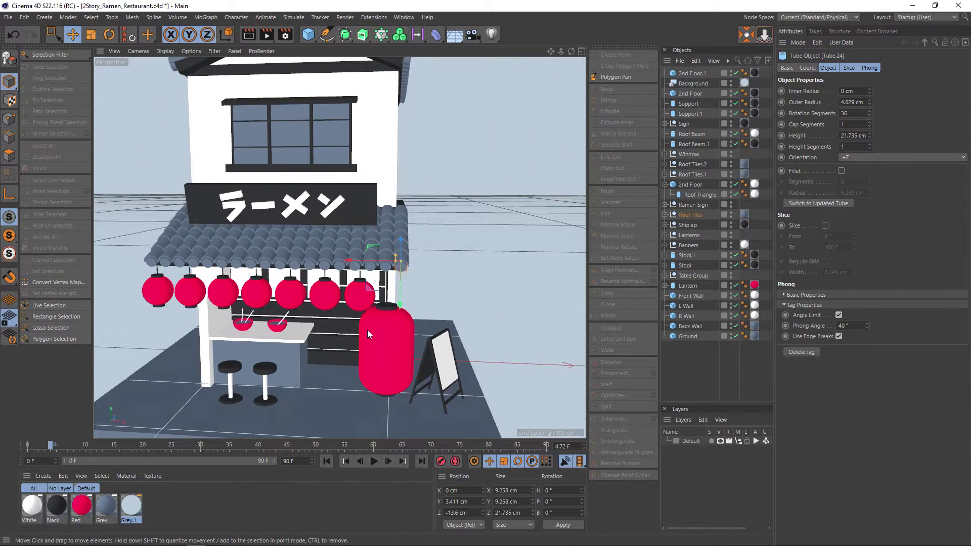
mouse_move(367, 330)
alt+mouse_down()
mouse_move(287, 287)
mouse_move(193, 263)
mouse_move(162, 274)
mouse_move(228, 270)
alt+mouse_up()
mouse_move(355, 301)
alt+mouse_down()
mouse_move(378, 294)
mouse_move(369, 270)
mouse_move(341, 268)
mouse_move(485, 277)
mouse_move(512, 293)
alt+mouse_up()
scroll(511, 293, down, 3)
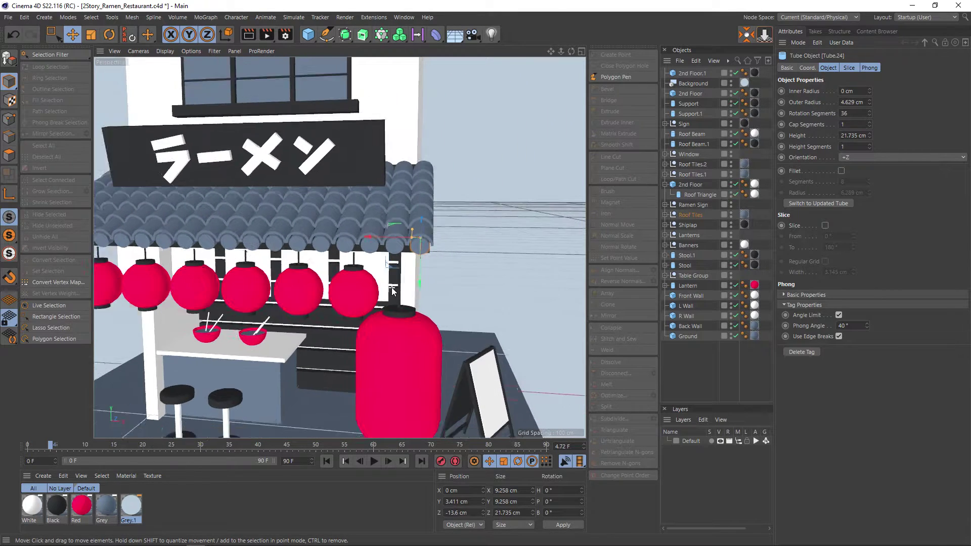
scroll(455, 273, down, 3)
key(v)
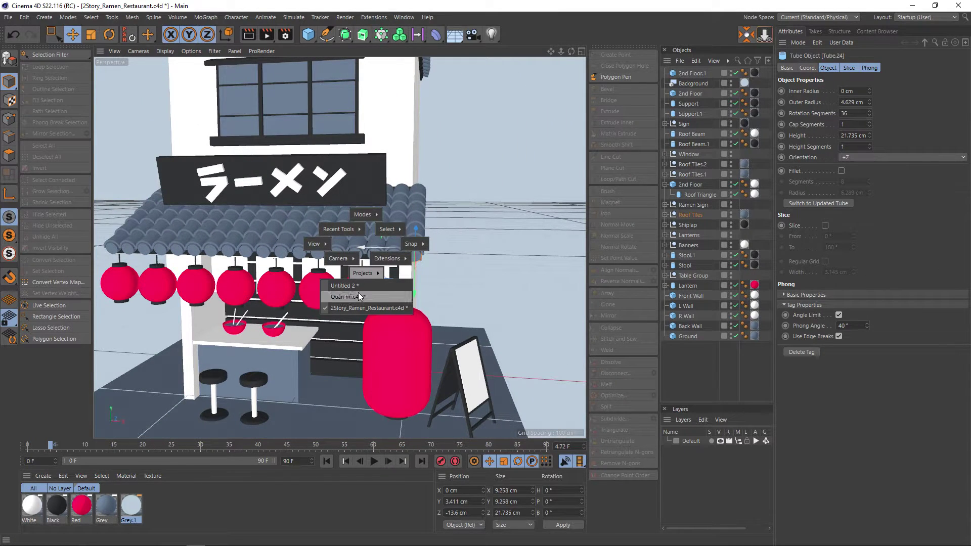
click(358, 293)
mouse_move(361, 292)
alt+mouse_down()
mouse_move(423, 289)
mouse_move(371, 268)
mouse_move(256, 265)
mouse_move(429, 284)
alt+mouse_up()
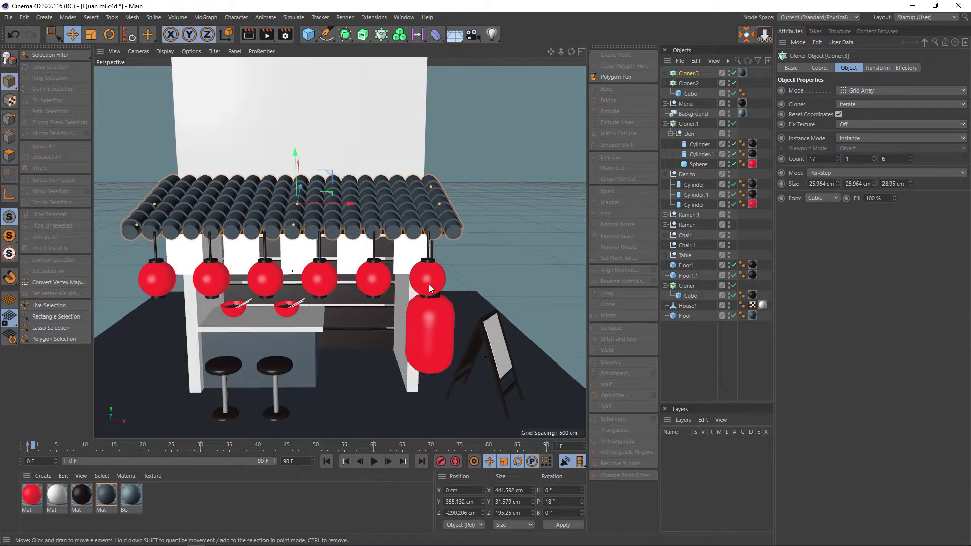
Set the lantern rod Cylinder.1's radius to 1.4 cm, then refine it to 1.2 cm
click(427, 253)
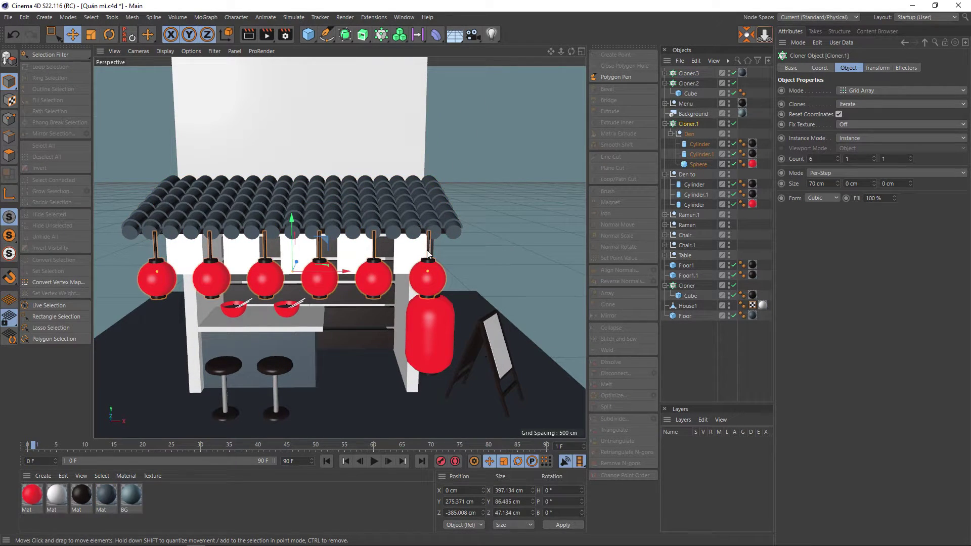
click(702, 154)
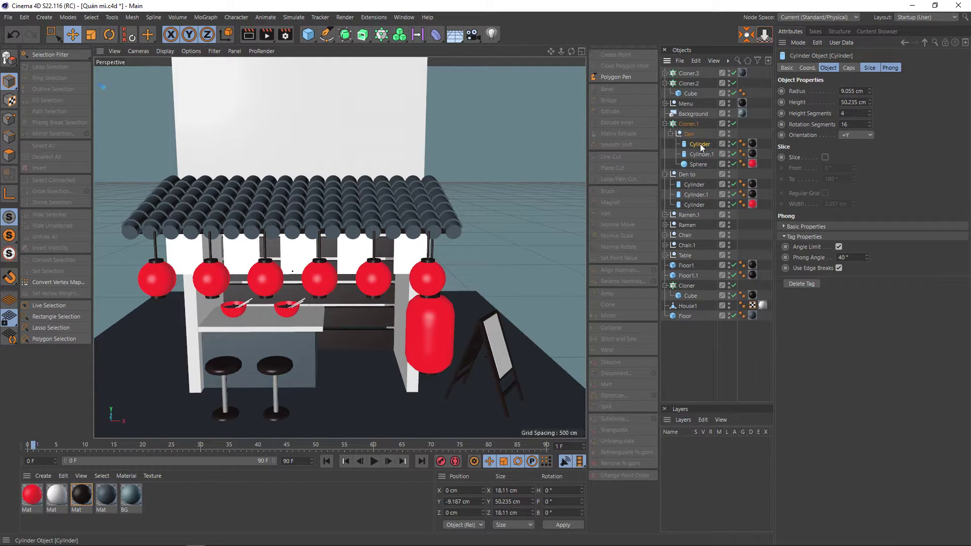
click(698, 163)
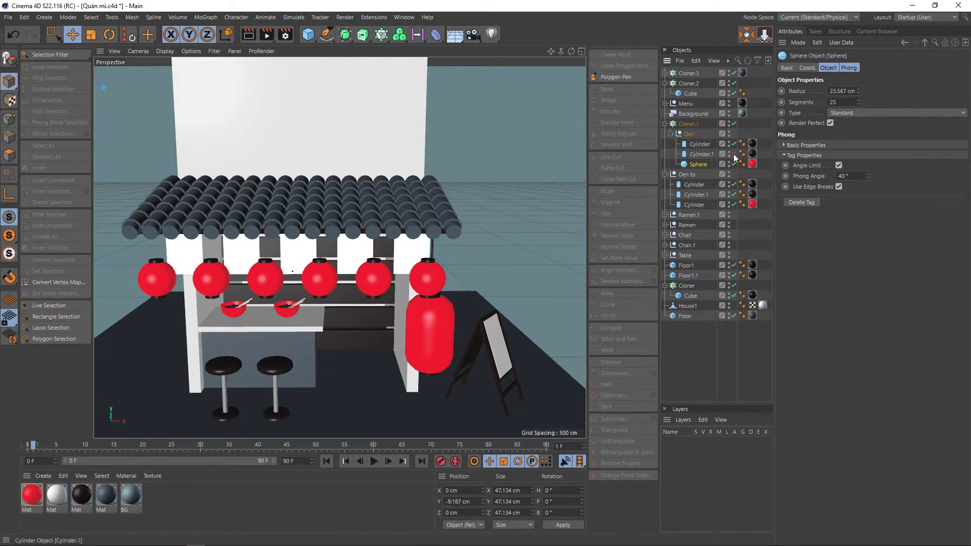
click(713, 157)
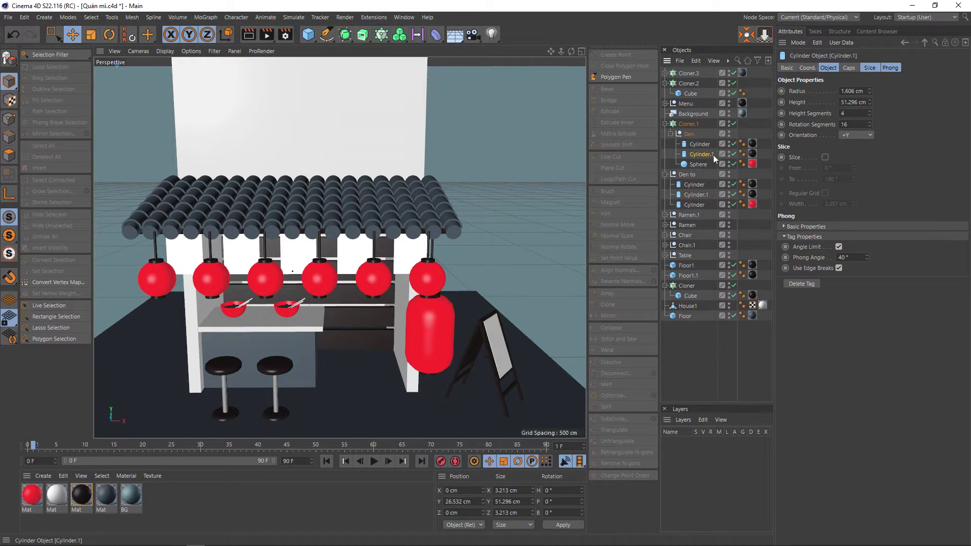
click(866, 91)
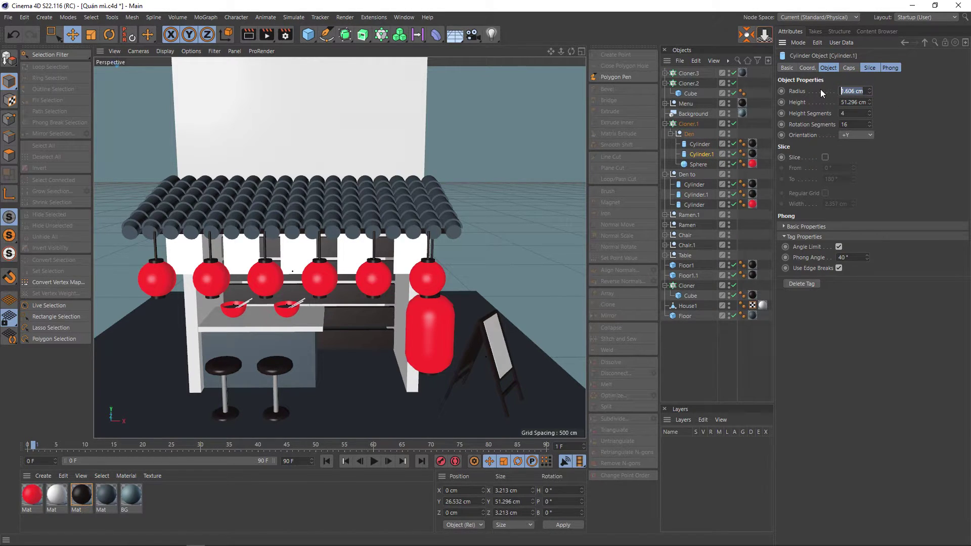
text(1.4)
key(Return)
click(862, 91)
key(Return)
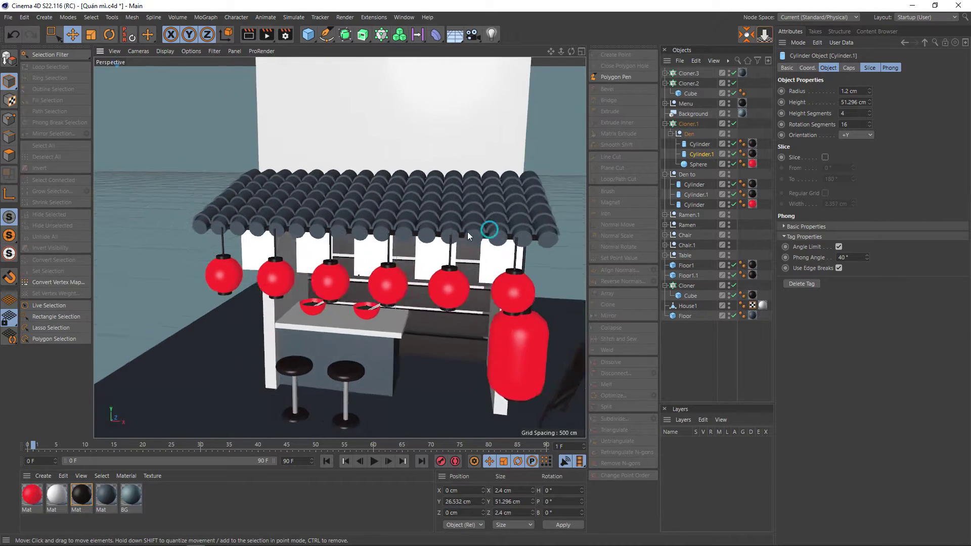
Orbit and zoom around the stall to check the thinner lantern rods
alt+drag(468, 231, 395, 227)
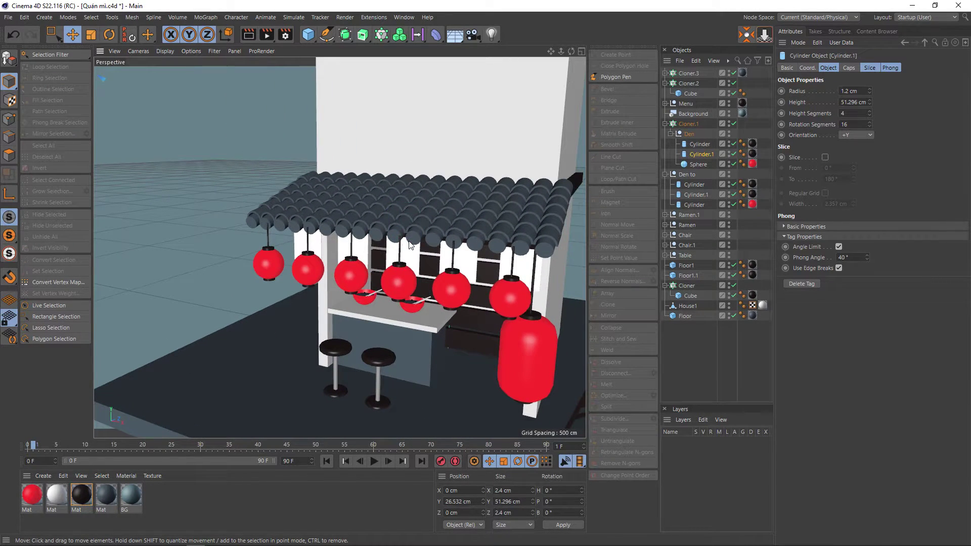
scroll(449, 243, up, 3)
scroll(449, 242, down, 3)
alt+drag(464, 240, 278, 167)
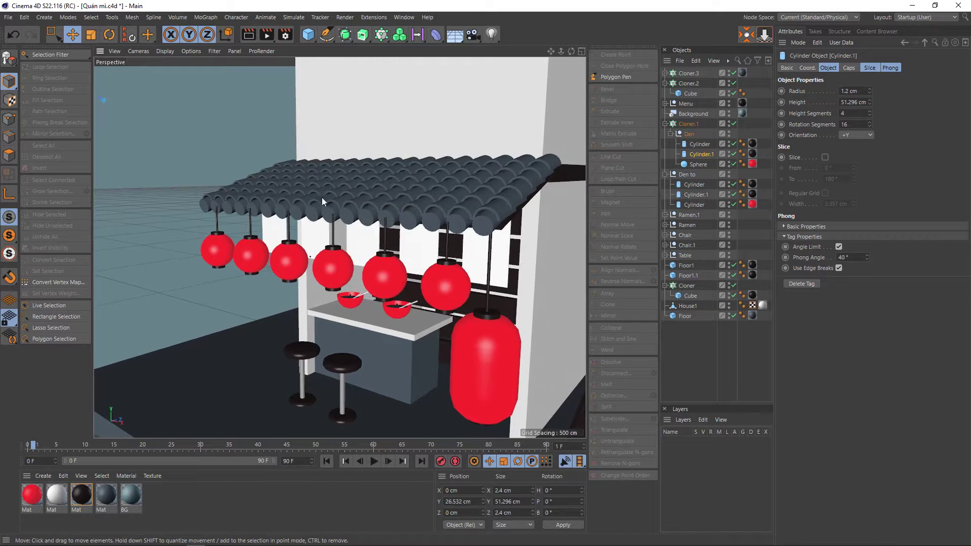
scroll(369, 237, up, 2)
alt+drag(369, 236, 392, 236)
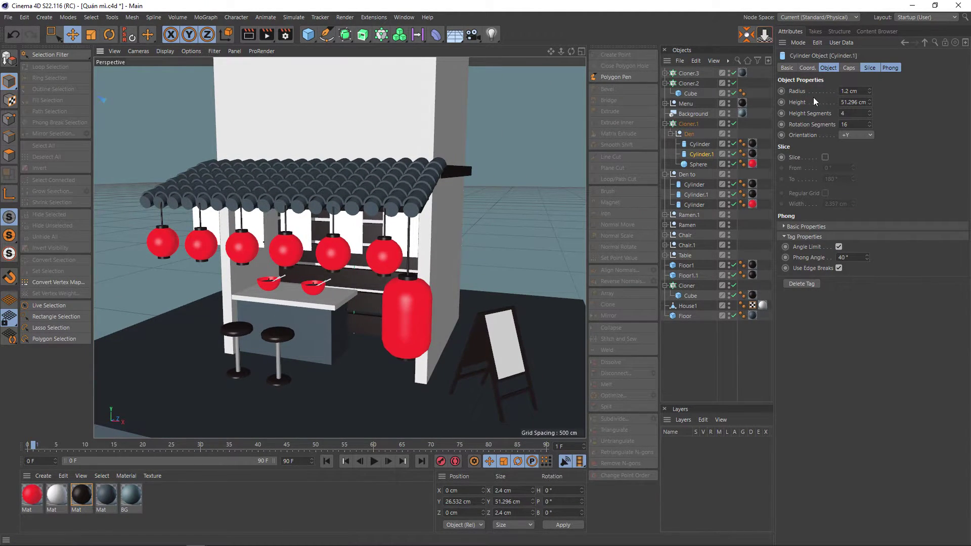
Move the lantern Cloner.1 about 10 cm along Z and check its coordinates
click(383, 265)
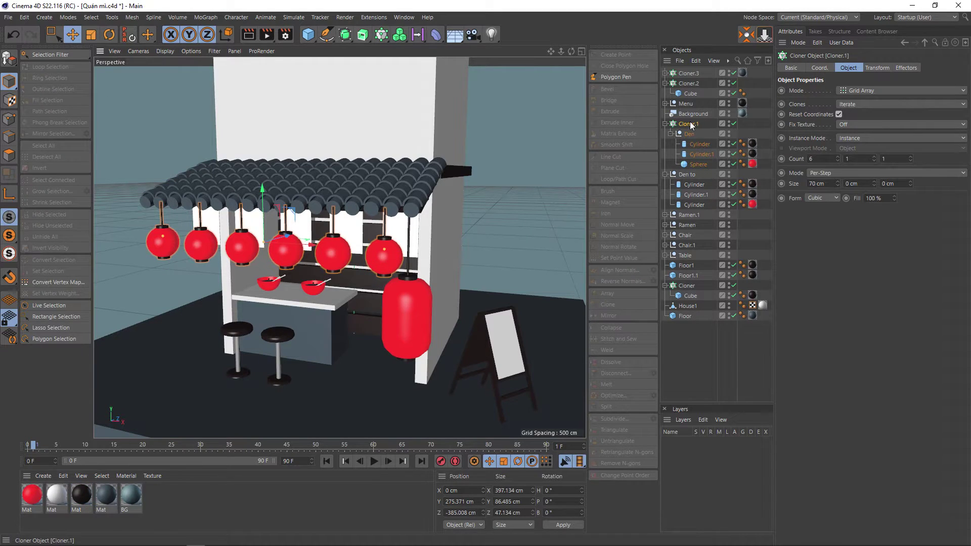
drag(286, 236, 289, 239)
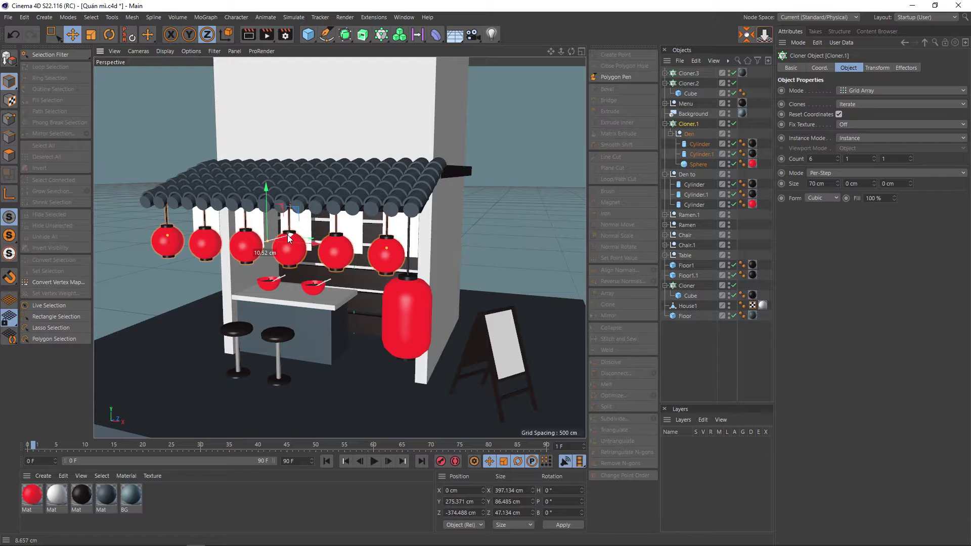
alt+drag(358, 254, 473, 288)
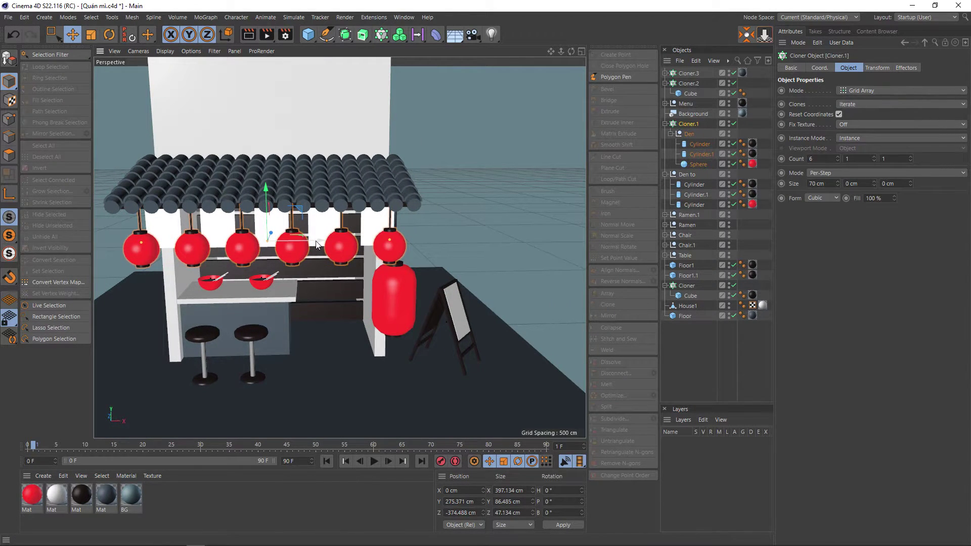
click(819, 68)
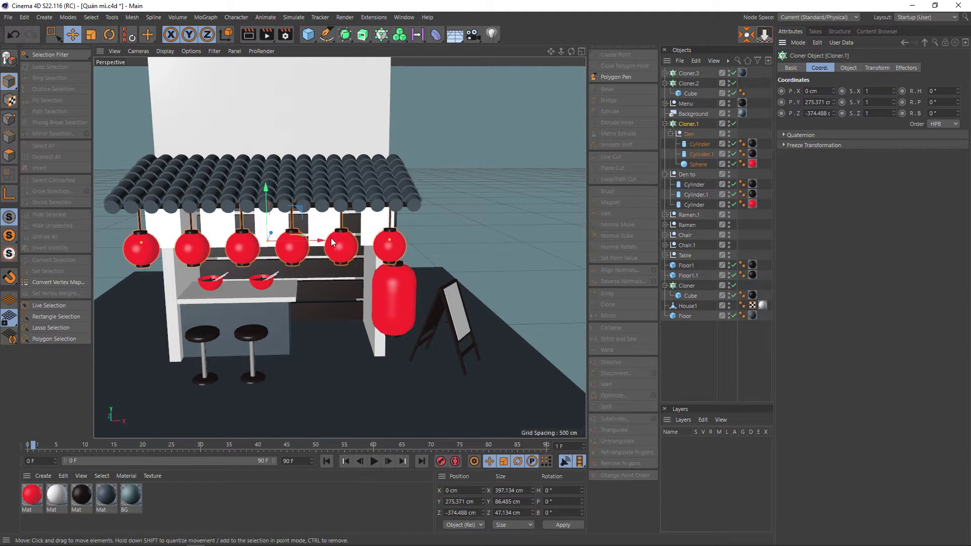
click(469, 222)
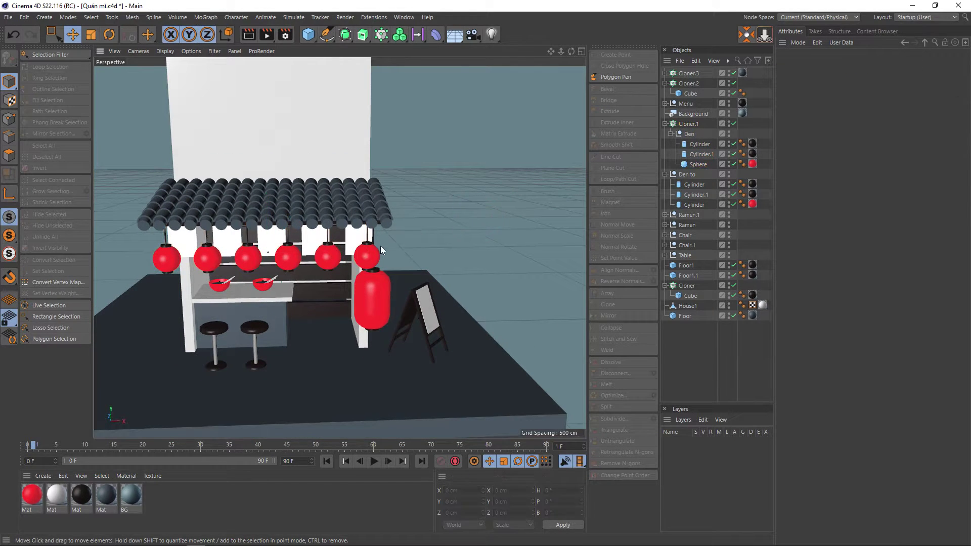
mouse_move(380, 246)
alt+mouse_down()
mouse_move(309, 255)
mouse_move(346, 269)
mouse_move(315, 249)
mouse_move(211, 266)
mouse_move(195, 253)
mouse_move(319, 265)
alt+mouse_up()
key(v)
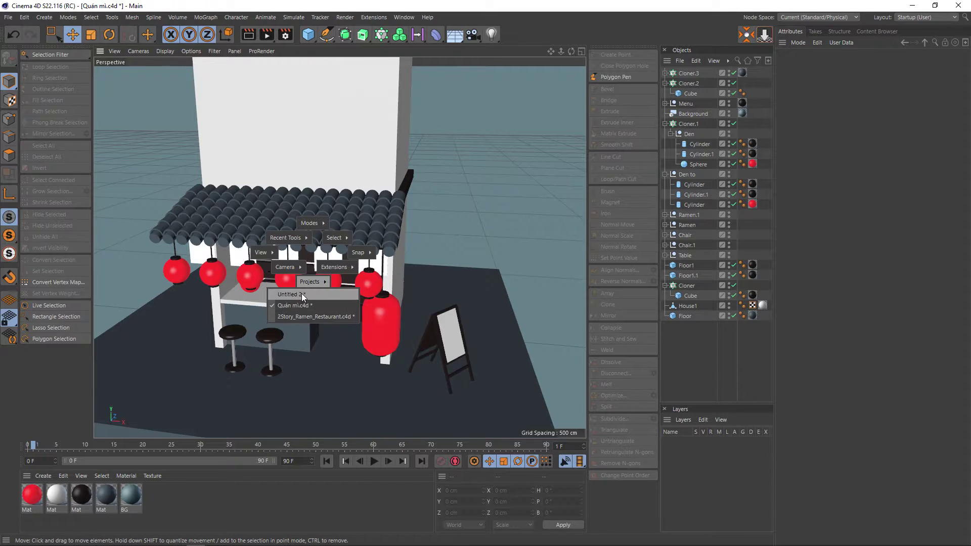
click(307, 317)
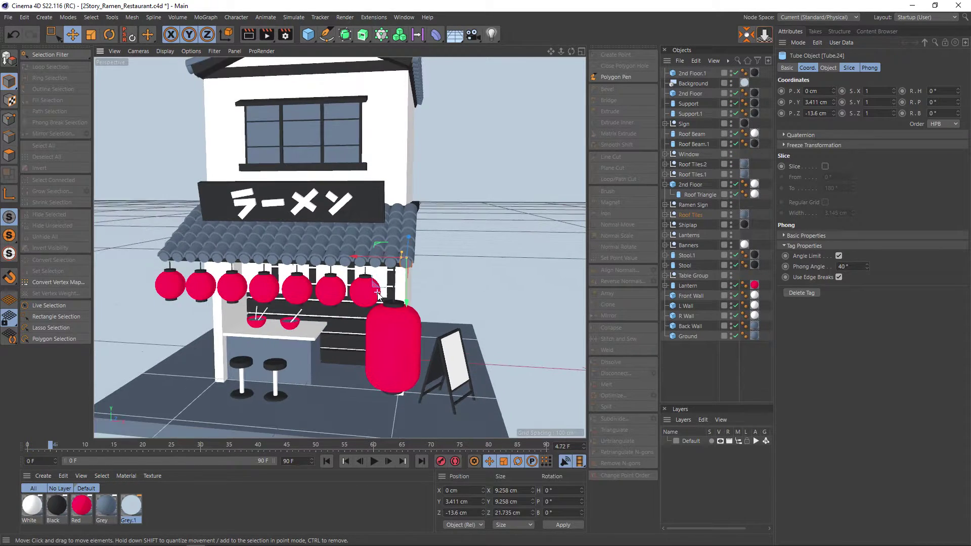
scroll(279, 213, up, 2)
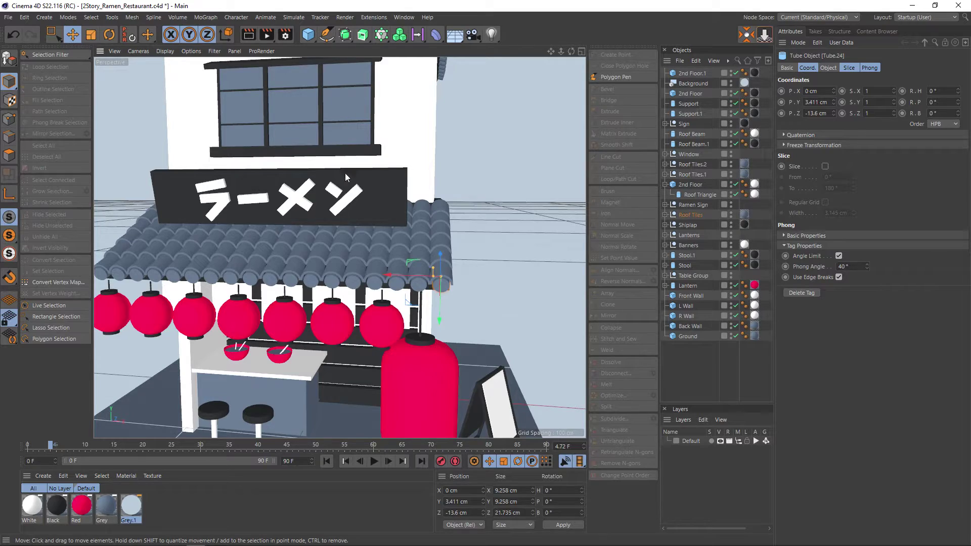
alt+drag(345, 173, 484, 153)
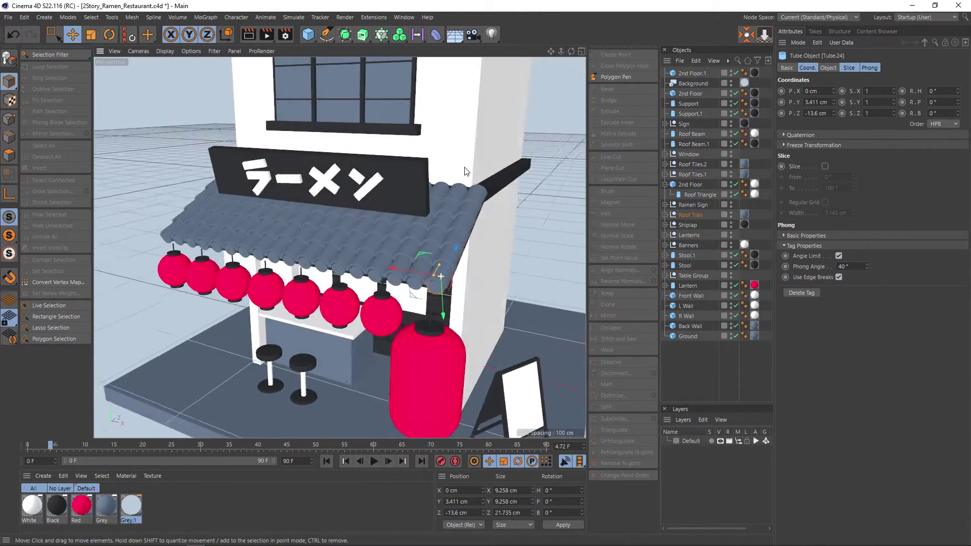
key(v)
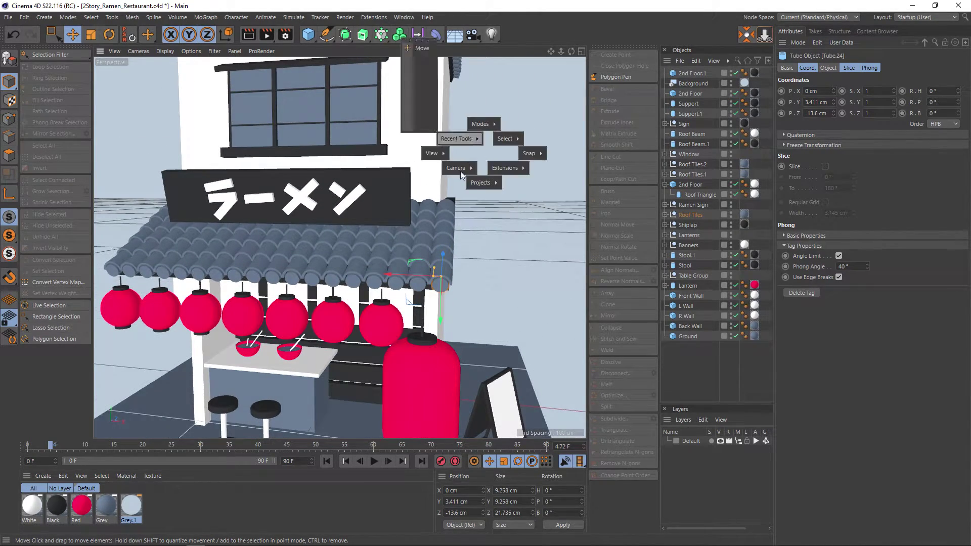
click(480, 210)
scroll(253, 165, up, 3)
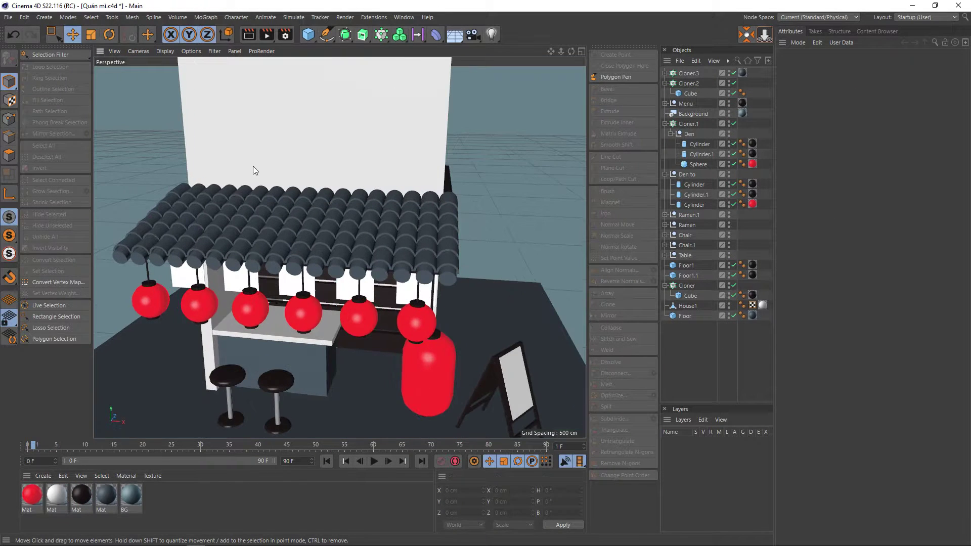
drag(308, 35, 386, 51)
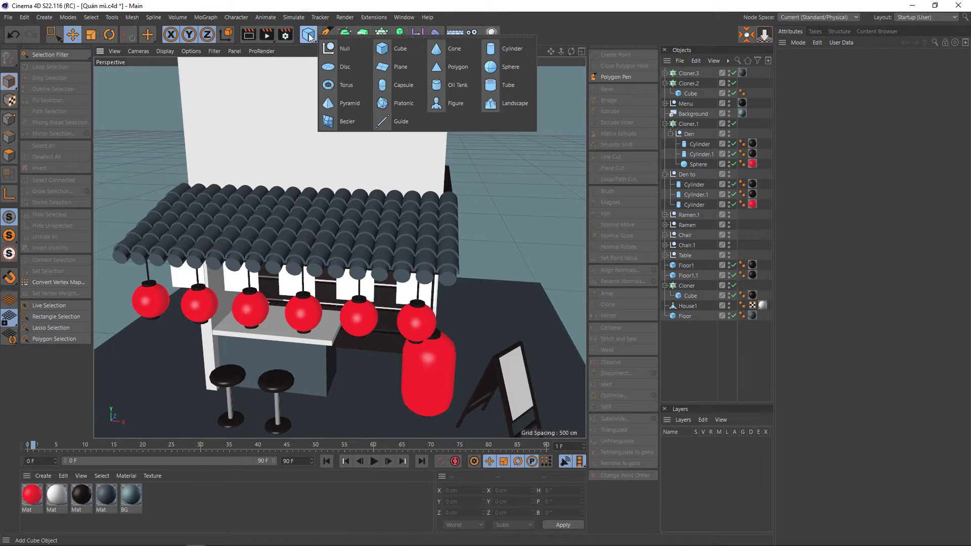
Add a cube above the roof and scale it into a 357 × 70 × 13 cm signboard
click(385, 51)
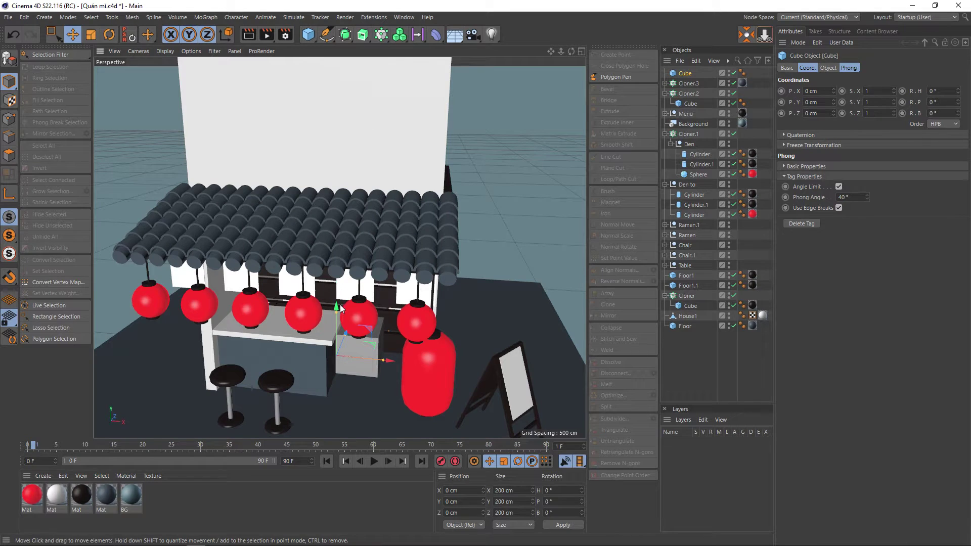
mouse_move(335, 307)
mouse_down()
mouse_move(336, 101)
mouse_move(348, 169)
mouse_move(251, 211)
mouse_up()
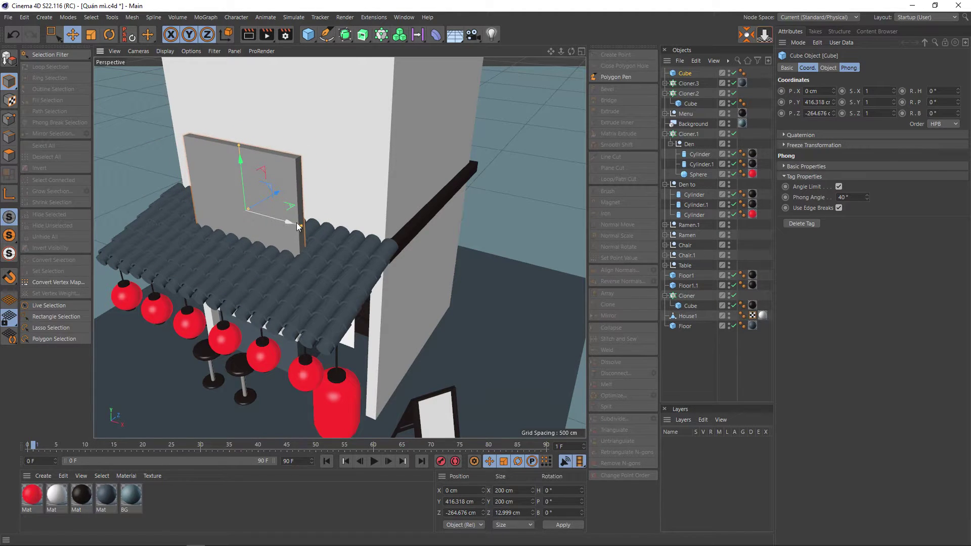
drag(301, 225, 350, 239)
mouse_move(237, 148)
mouse_down()
mouse_move(238, 189)
mouse_move(344, 158)
mouse_up()
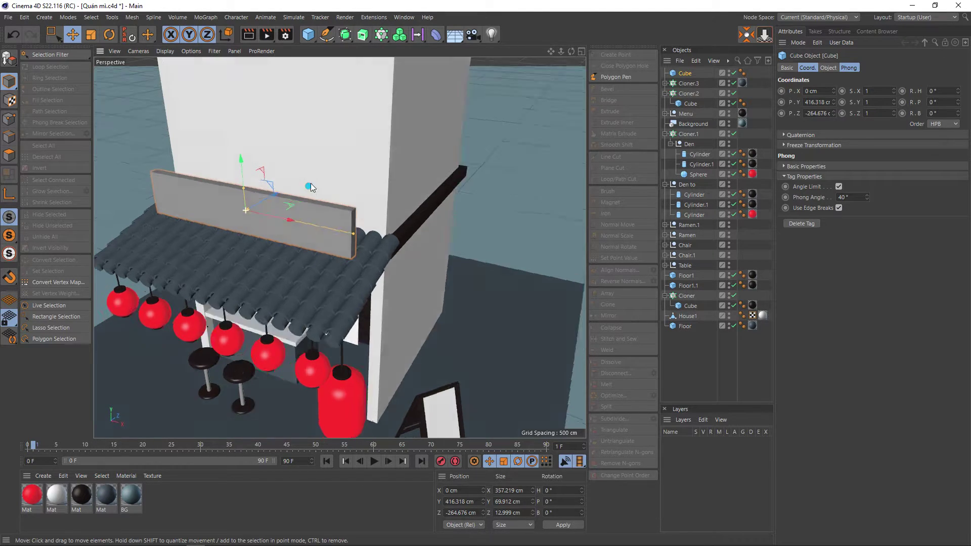
drag(245, 160, 241, 163)
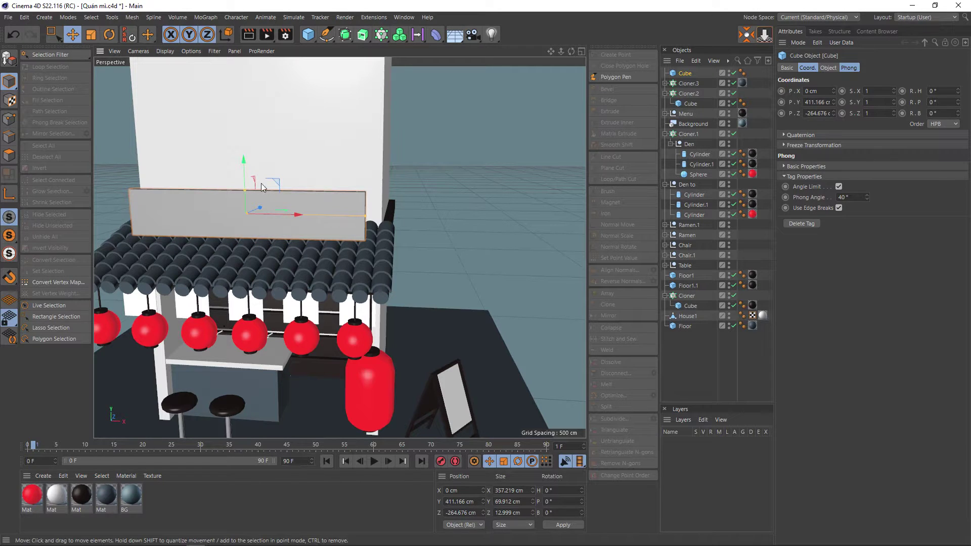
mouse_move(321, 158)
alt+mouse_down()
mouse_move(219, 179)
mouse_move(286, 161)
mouse_move(253, 195)
mouse_move(275, 205)
mouse_move(384, 169)
alt+mouse_up()
Switch to the 2Story_Ramen_Restaurant.c4d reference project to view its sign
key(v)
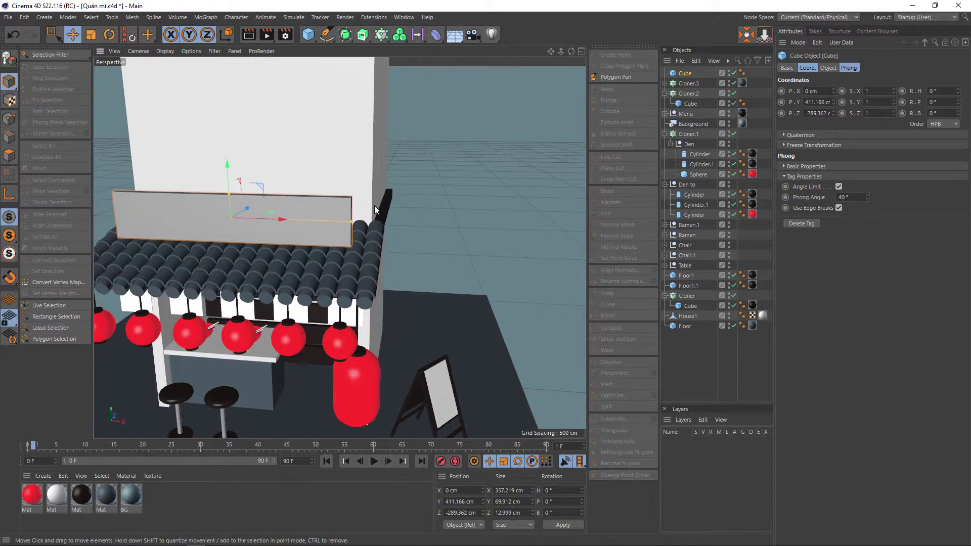
click(369, 268)
mouse_move(360, 228)
alt+mouse_down()
mouse_move(191, 252)
mouse_move(204, 242)
mouse_move(366, 247)
mouse_move(378, 233)
alt+mouse_up()
Return to the Quán mì stall project and nudge the signboard slightly along Z
key(v)
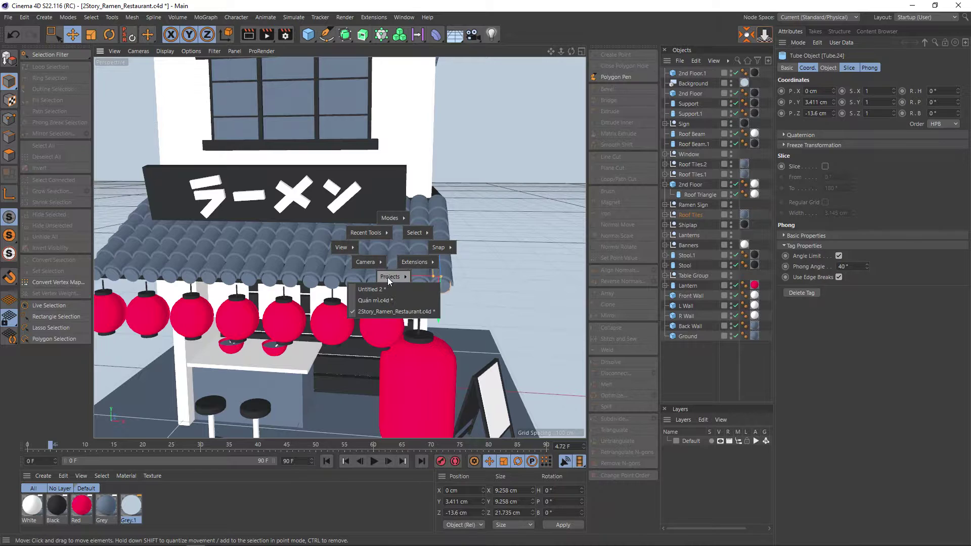
click(381, 299)
mouse_move(317, 245)
alt+mouse_down()
mouse_move(223, 271)
mouse_move(219, 259)
alt+mouse_up()
drag(274, 212, 264, 216)
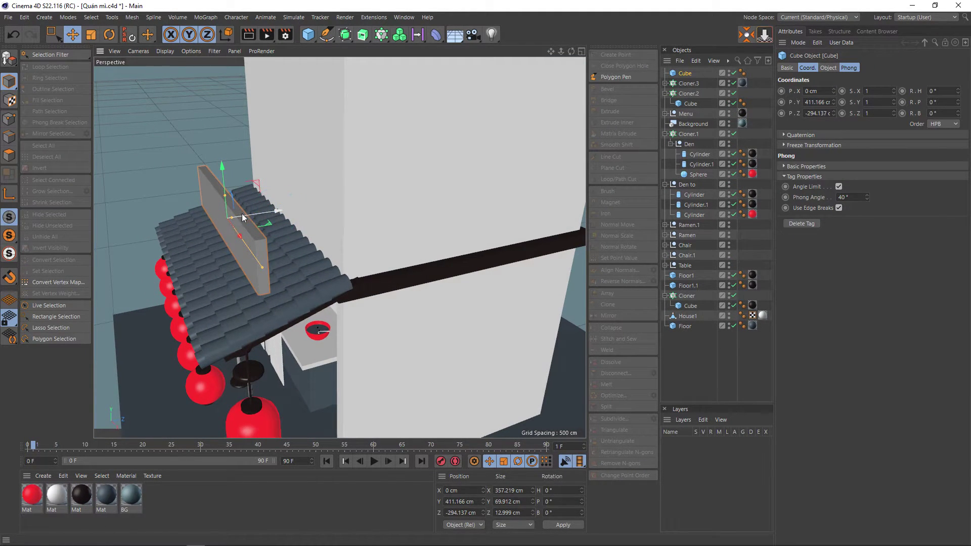
Tilt the signboard back about 7 degrees in pitch and check it from the front
key(r)
drag(201, 195, 201, 198)
mouse_move(240, 249)
alt+mouse_down()
mouse_move(391, 219)
mouse_move(362, 233)
alt+mouse_up()
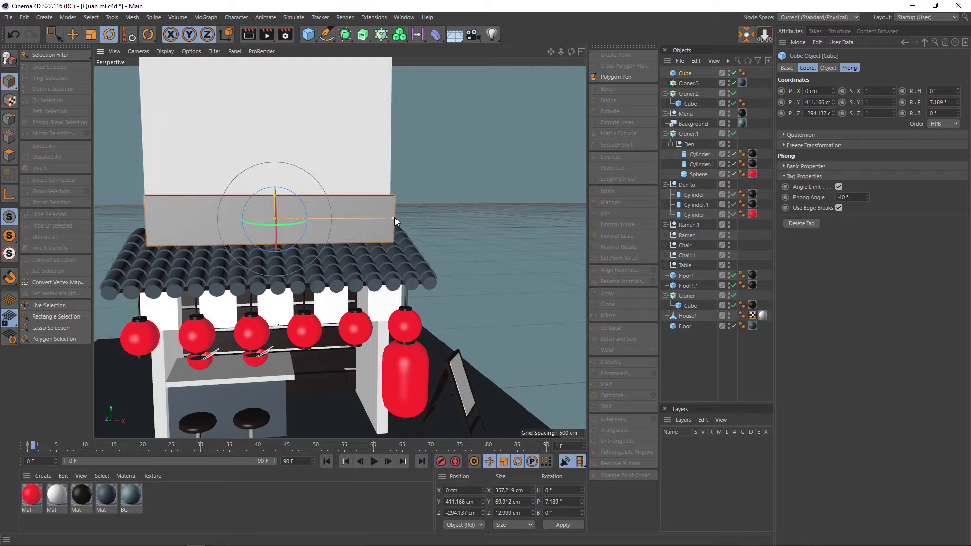
scroll(283, 211, up, 2)
scroll(282, 211, up, 2)
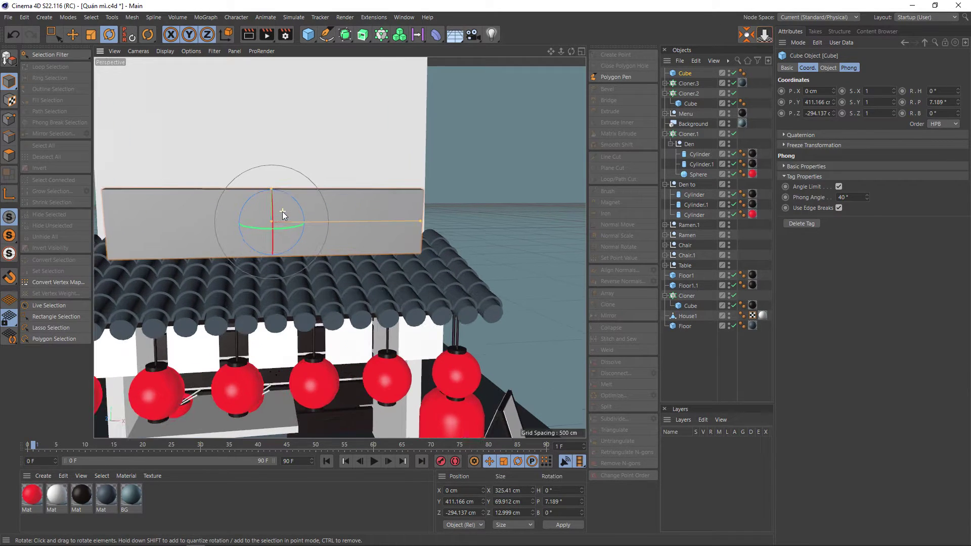
mouse_move(290, 210)
alt+mouse_down()
mouse_move(263, 222)
mouse_move(286, 221)
alt+mouse_up()
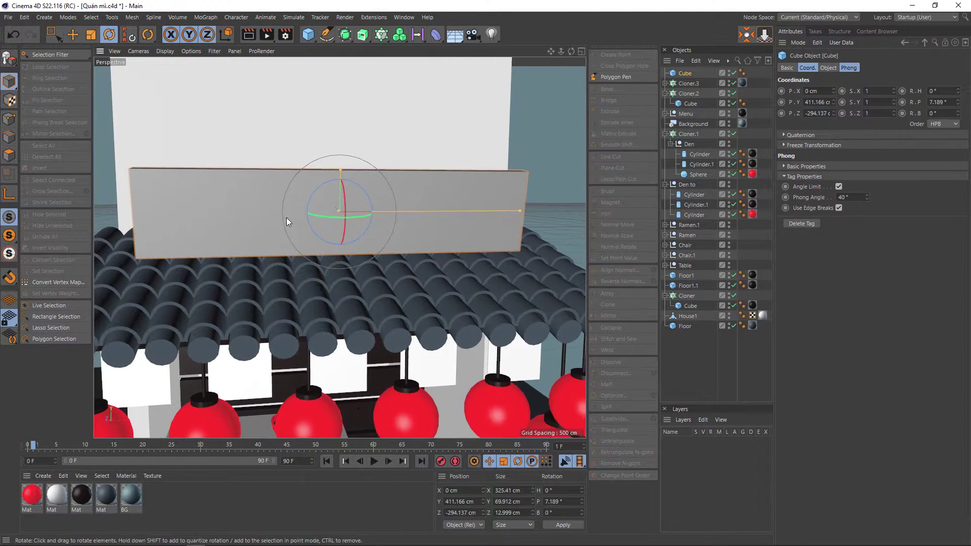
click(535, 141)
mouse_move(476, 192)
alt+mouse_down()
mouse_move(482, 168)
mouse_move(517, 153)
mouse_move(502, 145)
alt+mouse_up()
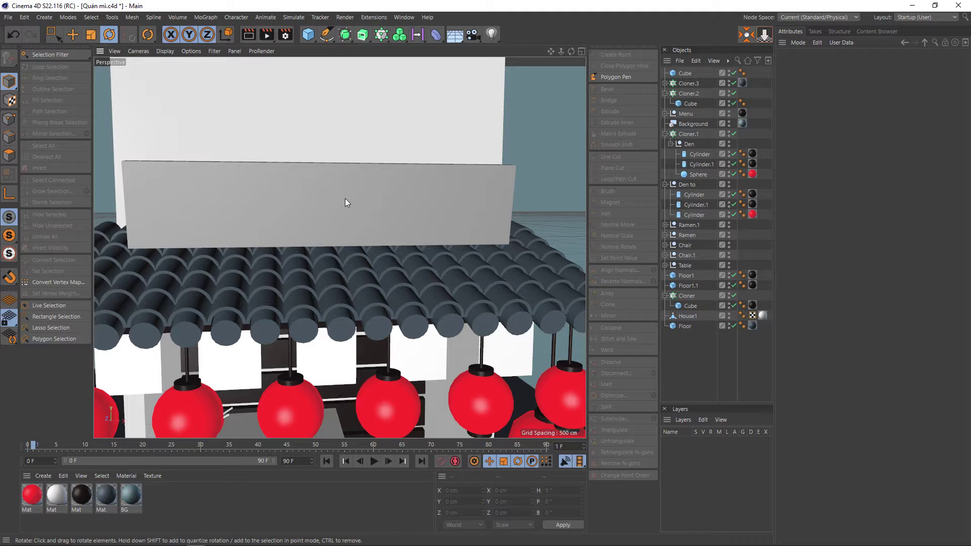
click(360, 206)
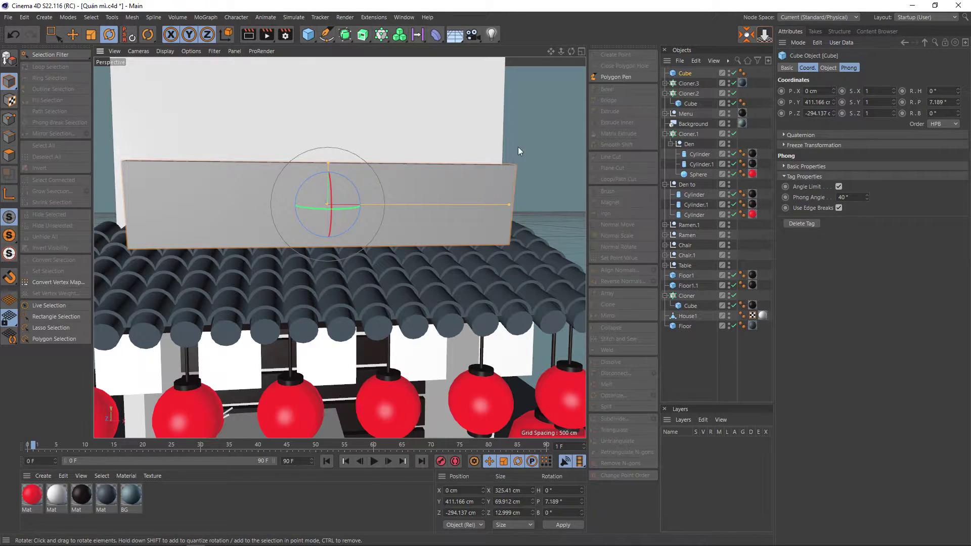
Switch to the empty Untitled 2 project and add a MoGraph MoText object
key(v)
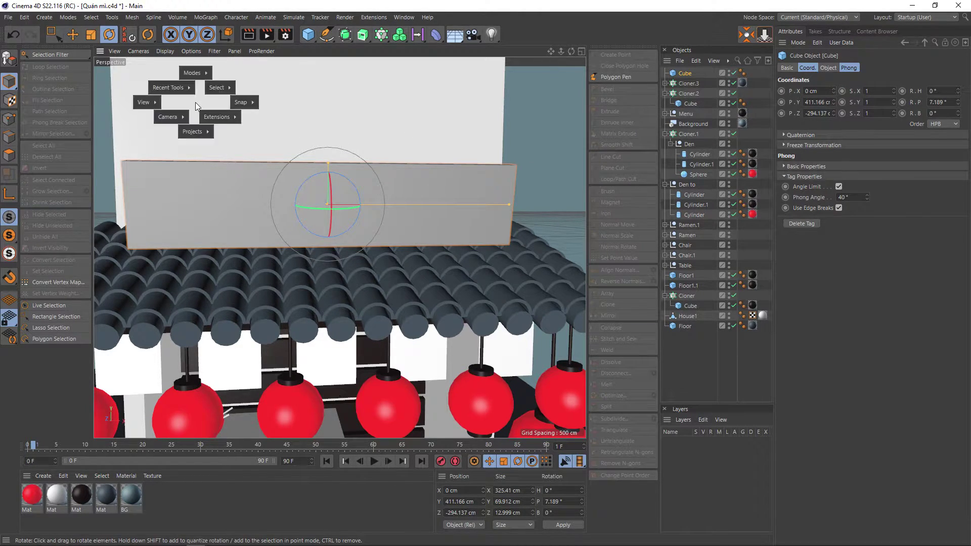
mouse_move(193, 131)
click(195, 143)
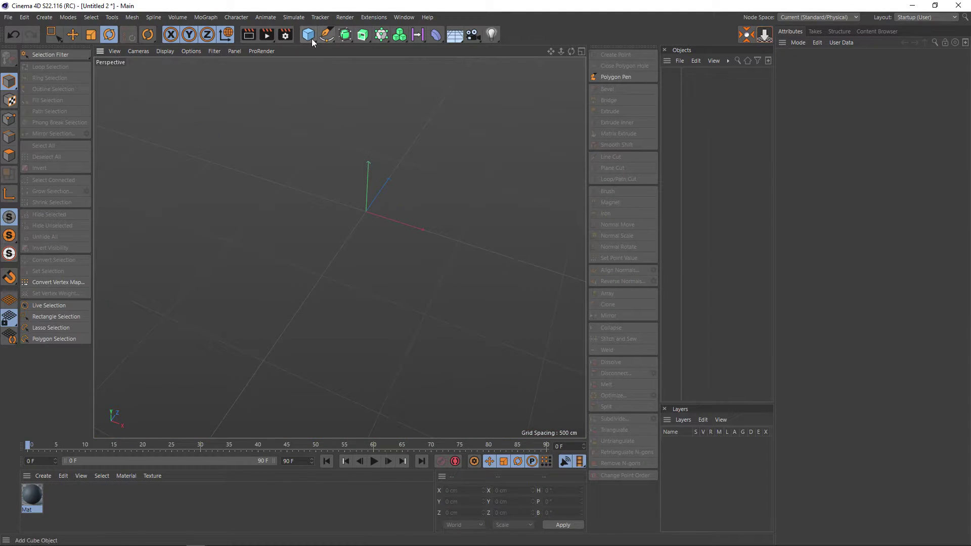
click(311, 38)
click(278, 82)
click(363, 35)
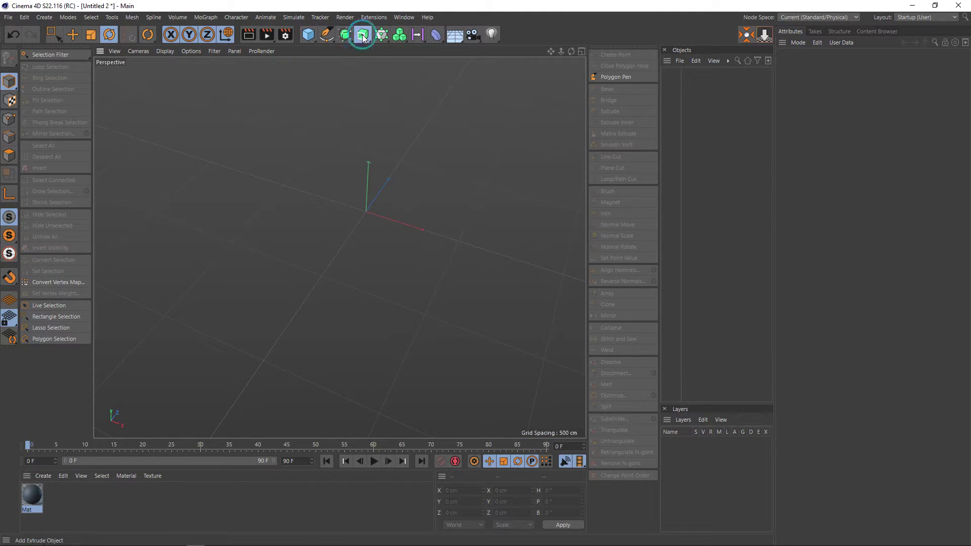
click(330, 82)
click(205, 17)
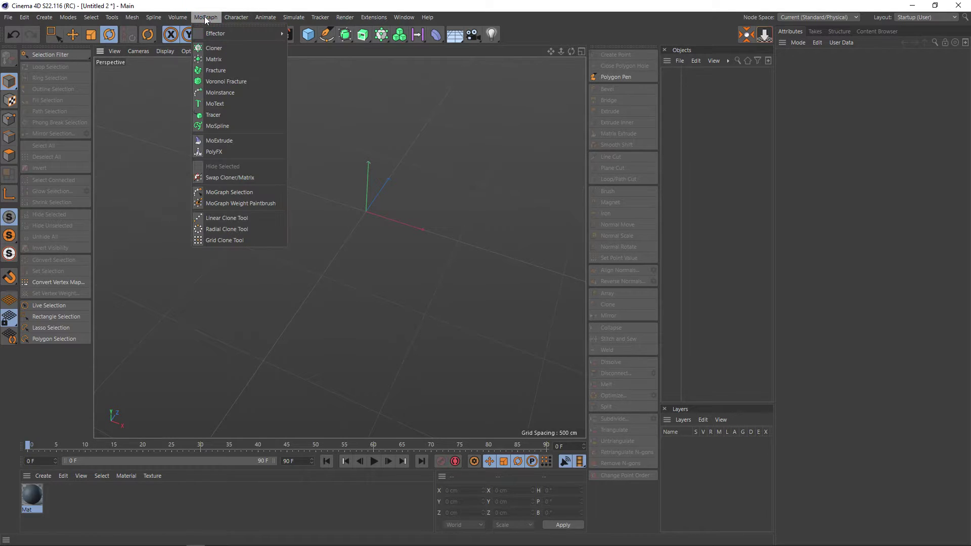
click(209, 103)
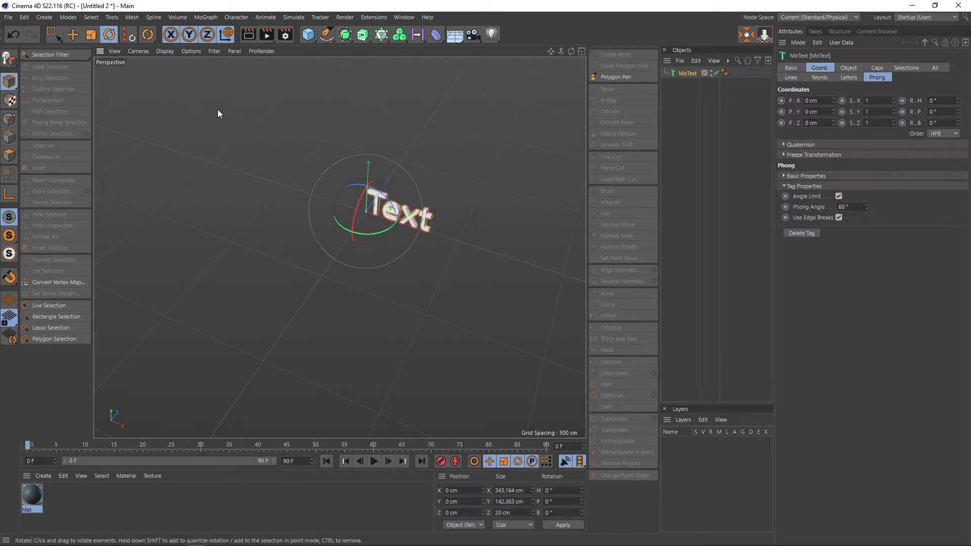
Replace the MoText placeholder text with 'Mì Ramen'
shift+click(851, 68)
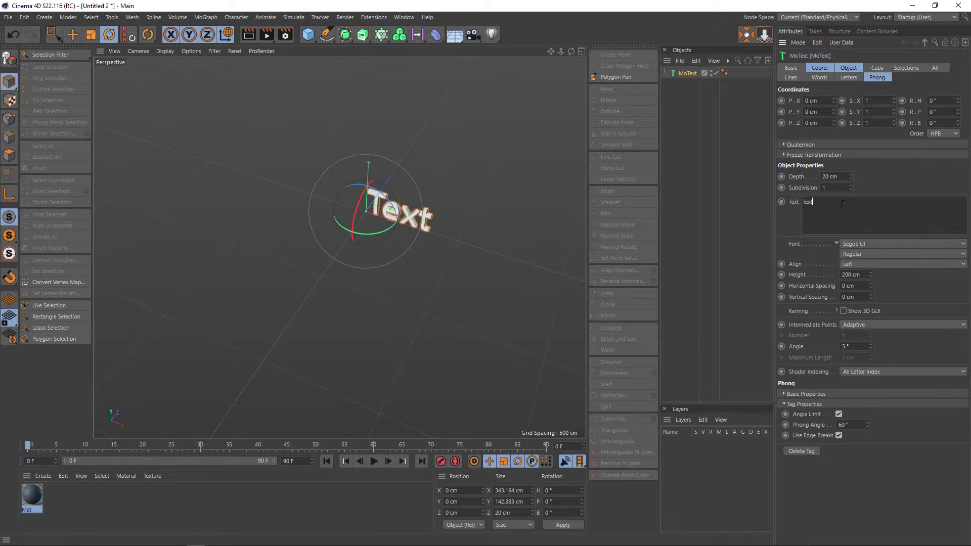
double_click(806, 202)
text(M)
text(f)
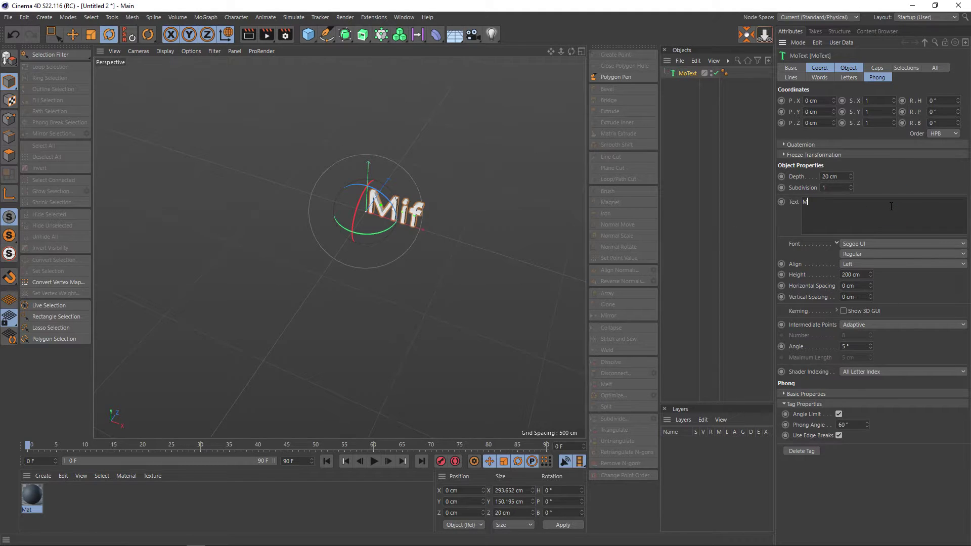
text(i)
text(men)
click(875, 180)
mouse_move(445, 263)
alt+mouse_down()
mouse_move(430, 189)
mouse_move(356, 150)
mouse_move(368, 194)
mouse_move(385, 153)
mouse_move(322, 170)
alt+mouse_up()
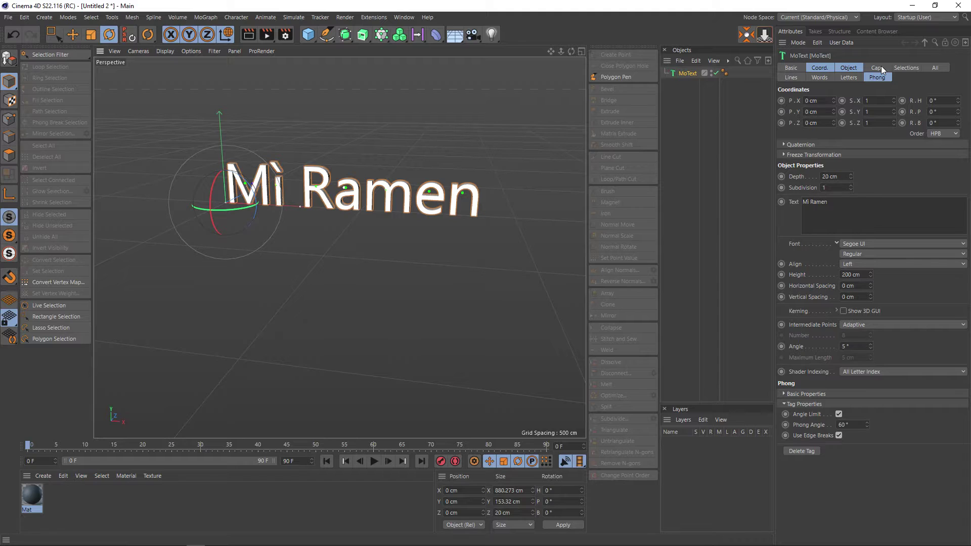
click(849, 263)
Set the Mì Ramen text alignment to Middle and reselect the text object
click(853, 287)
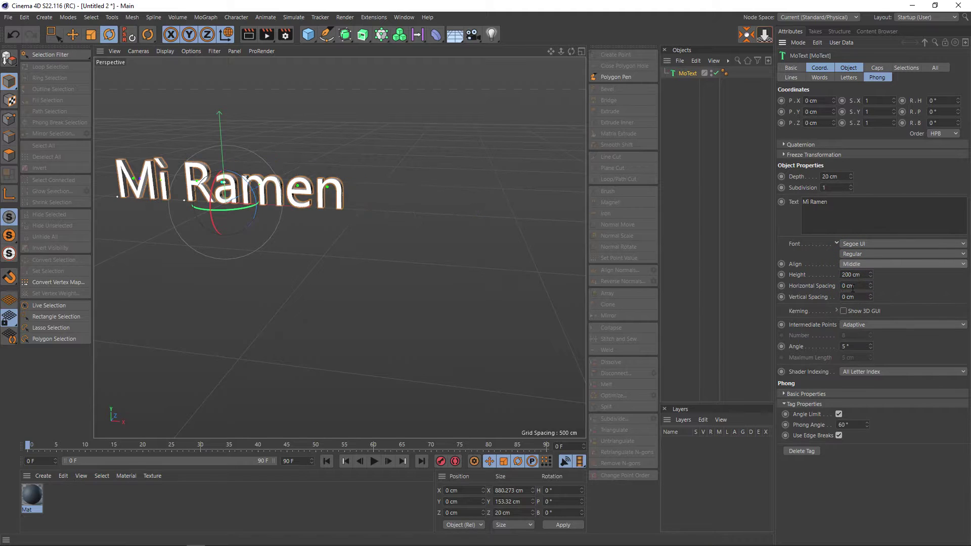
alt+middle_drag(235, 227, 303, 253)
key(e)
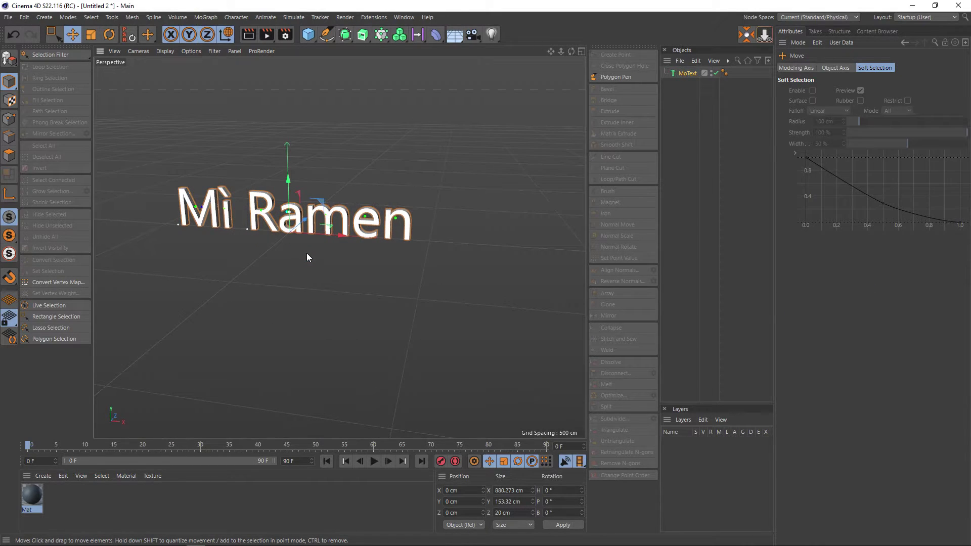
mouse_move(306, 252)
alt+mouse_down()
mouse_move(360, 261)
mouse_move(309, 260)
alt+mouse_up()
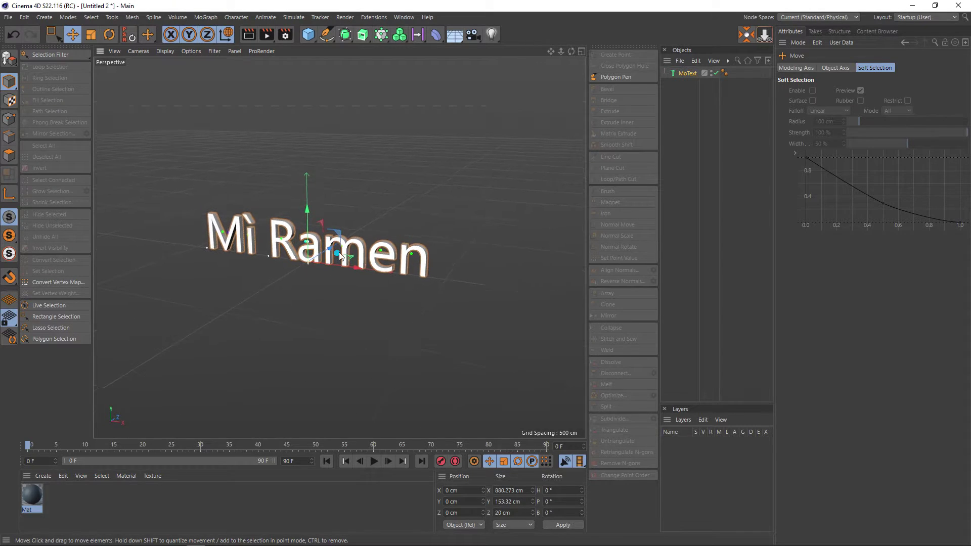
click(684, 73)
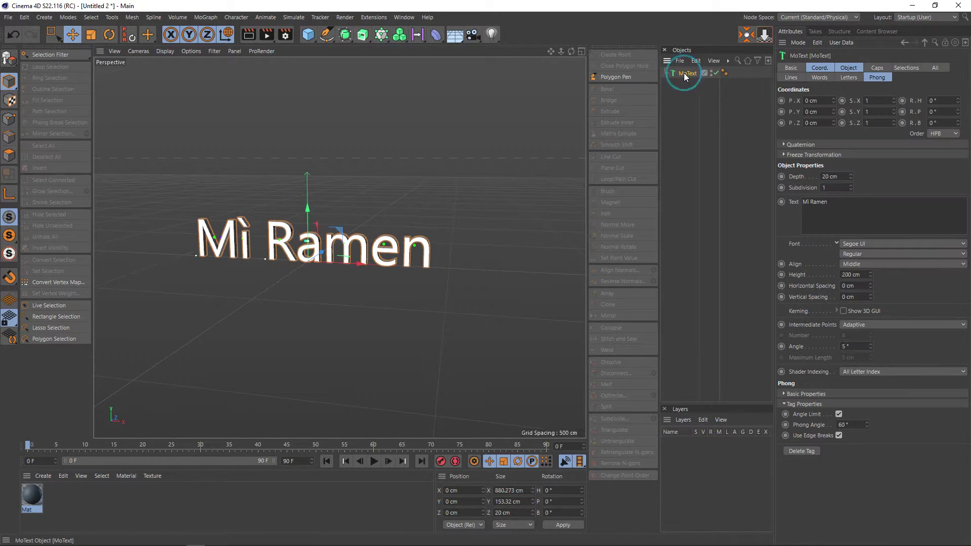
scroll(444, 245, up, 3)
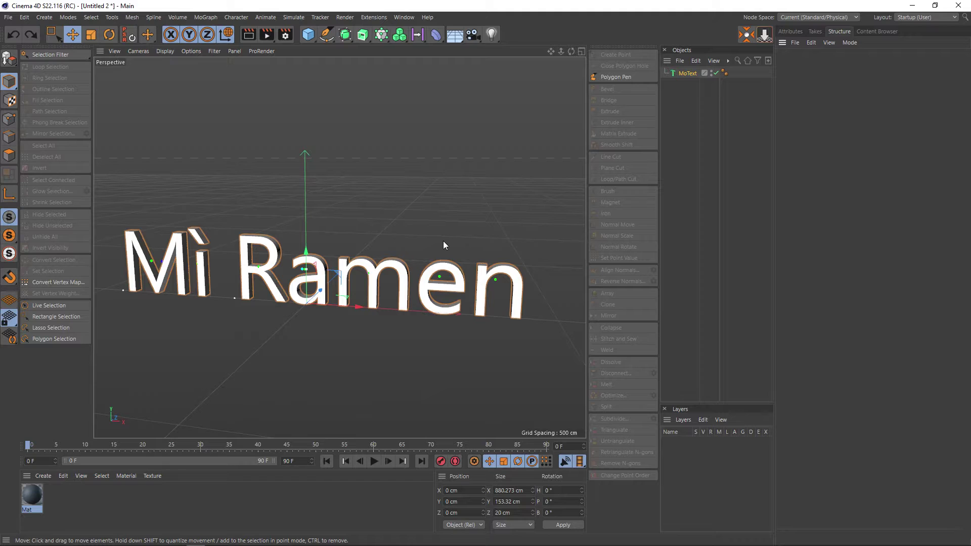
click(790, 32)
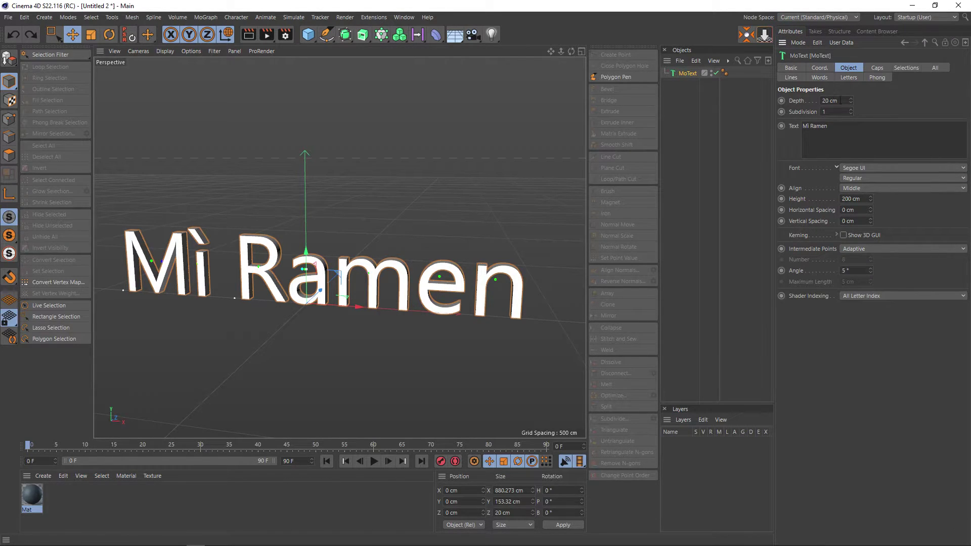
Give the text caps a bevel size of 10 cm, then reduce it to 5 cm
click(877, 67)
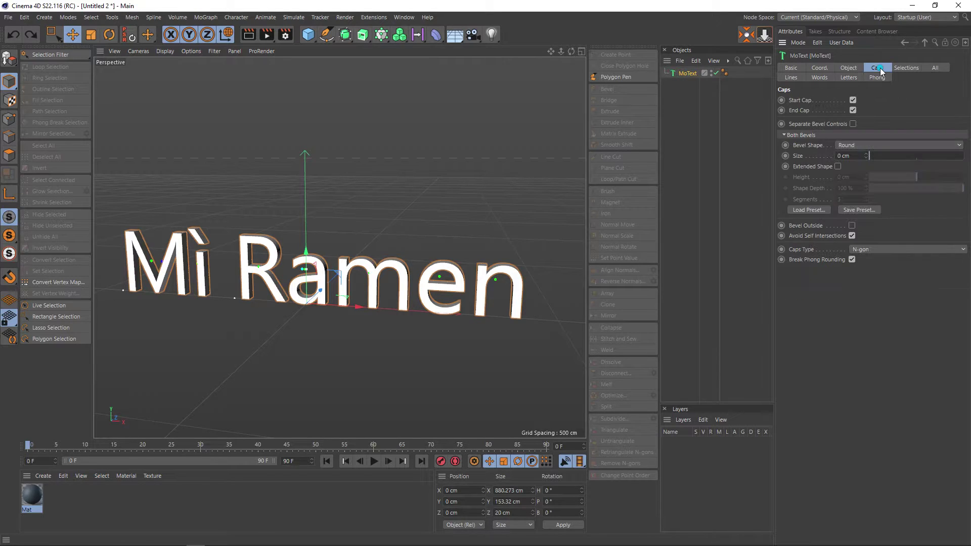
click(856, 153)
text(10)
key(Return)
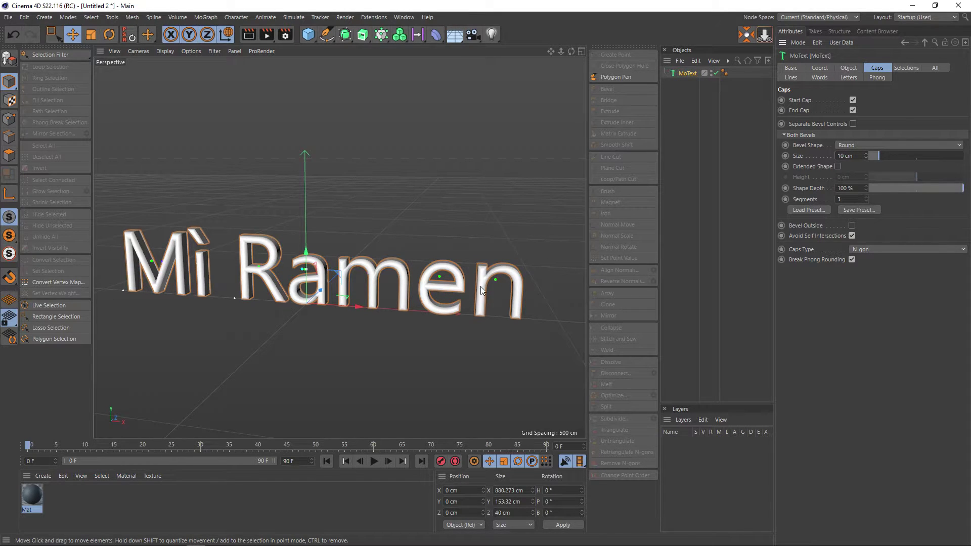
scroll(481, 289, up, 1)
scroll(441, 286, up, 3)
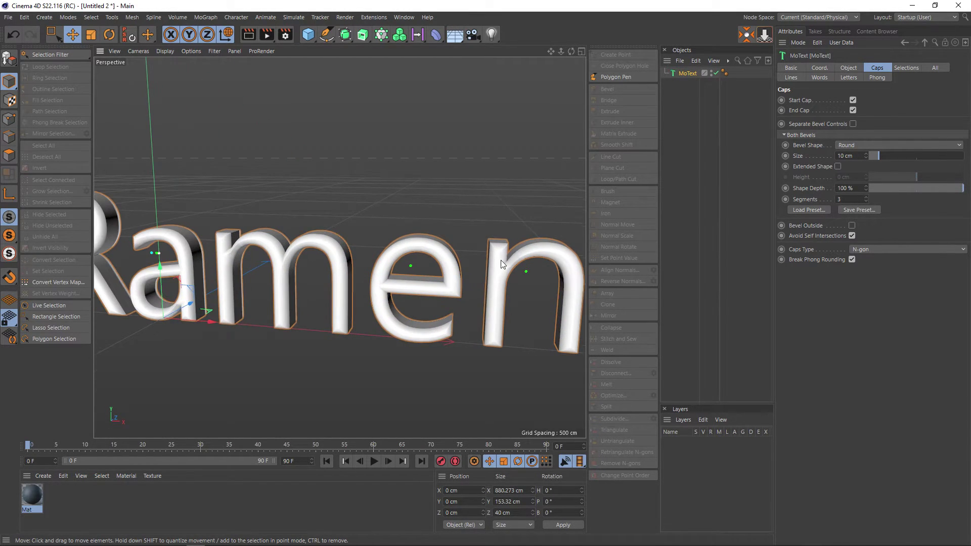
scroll(501, 260, up, 2)
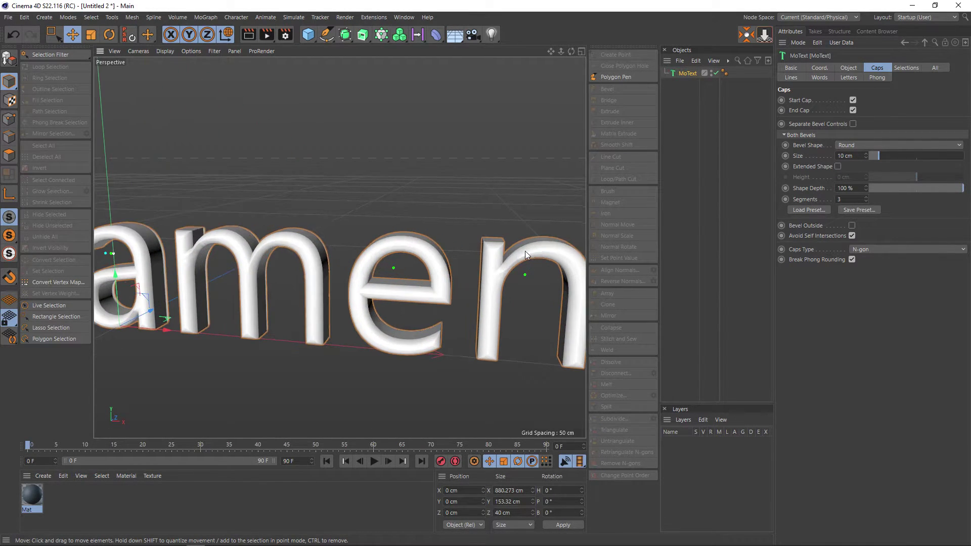
click(847, 156)
text(5)
key(Return)
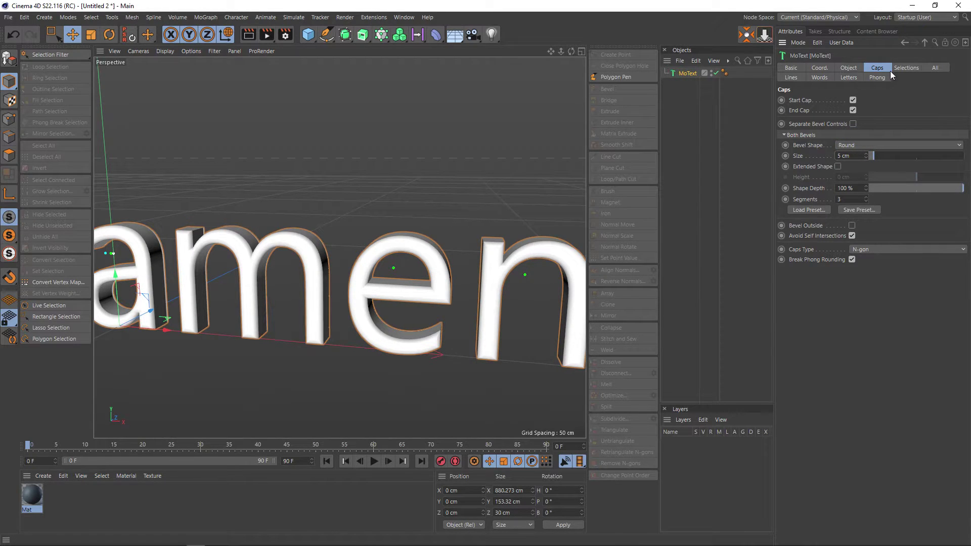
Review the MoText Selections, Words and Phong settings, then return to the Object tab
click(905, 68)
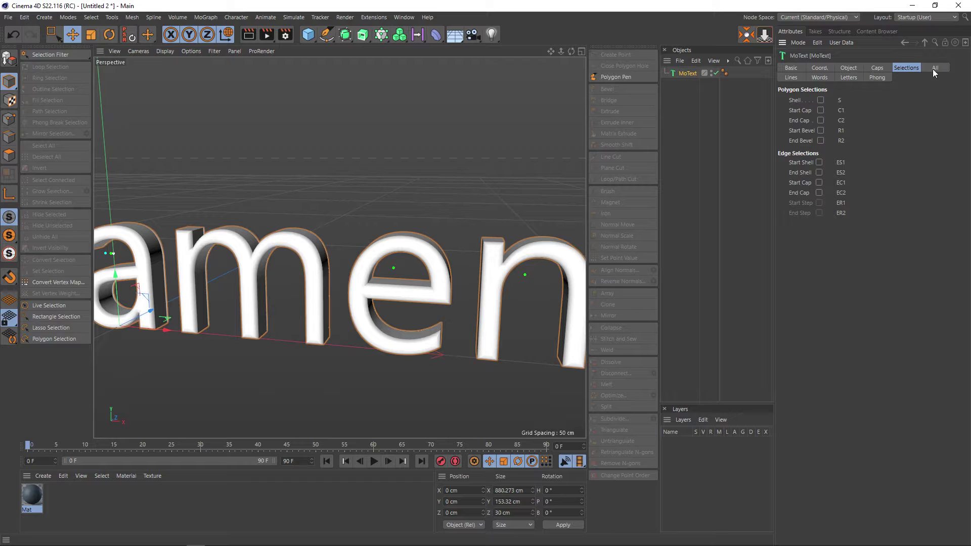
click(933, 68)
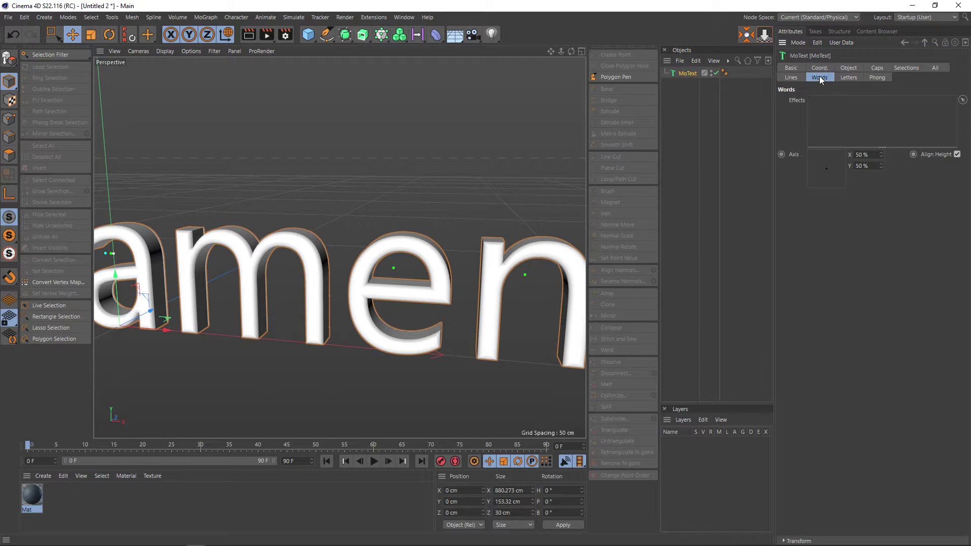
click(876, 77)
click(848, 68)
scroll(478, 250, down, 3)
scroll(466, 256, down, 3)
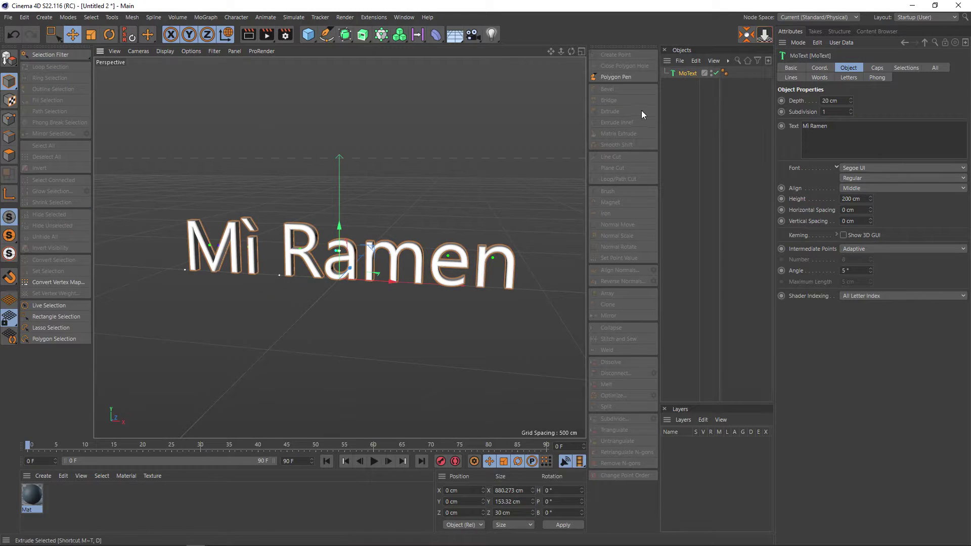
click(676, 87)
Cut the Mì Ramen text and paste it into the Quán mì.c4d stall scene
key(Delete)
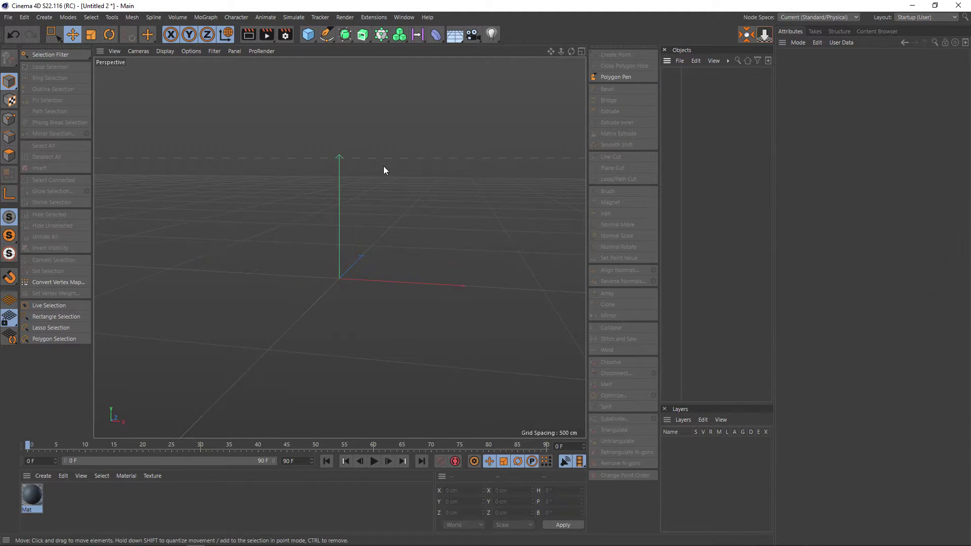
key(v)
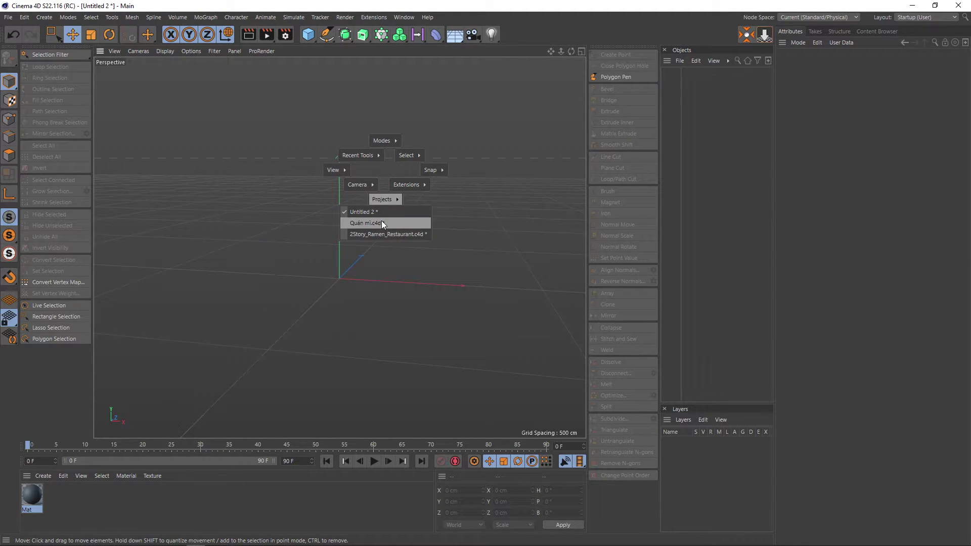
click(381, 223)
scroll(381, 221, down, 2)
scroll(381, 220, down, 2)
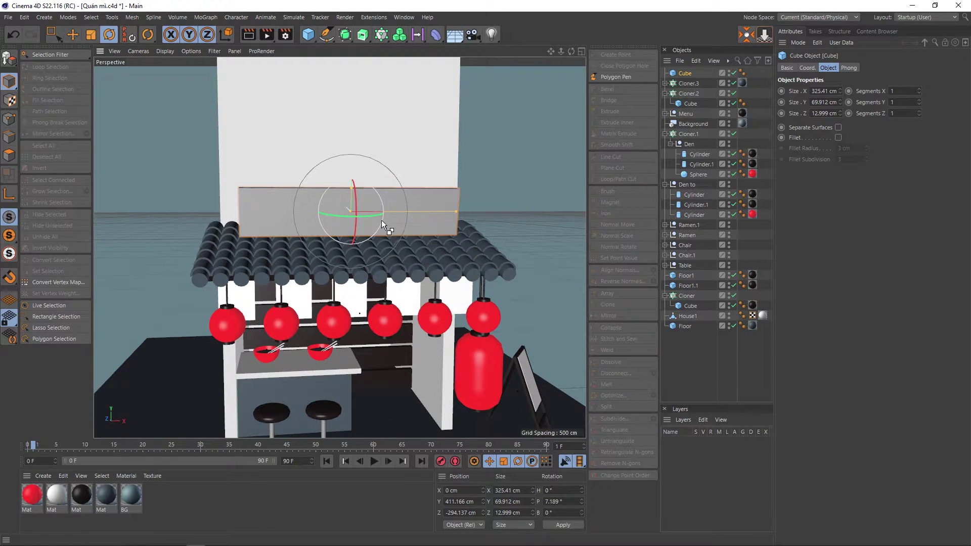
key(ctrl+v)
Parent the MoText under the signboard Cube and set its Y and Z positions to 0
alt+drag(504, 189, 473, 198)
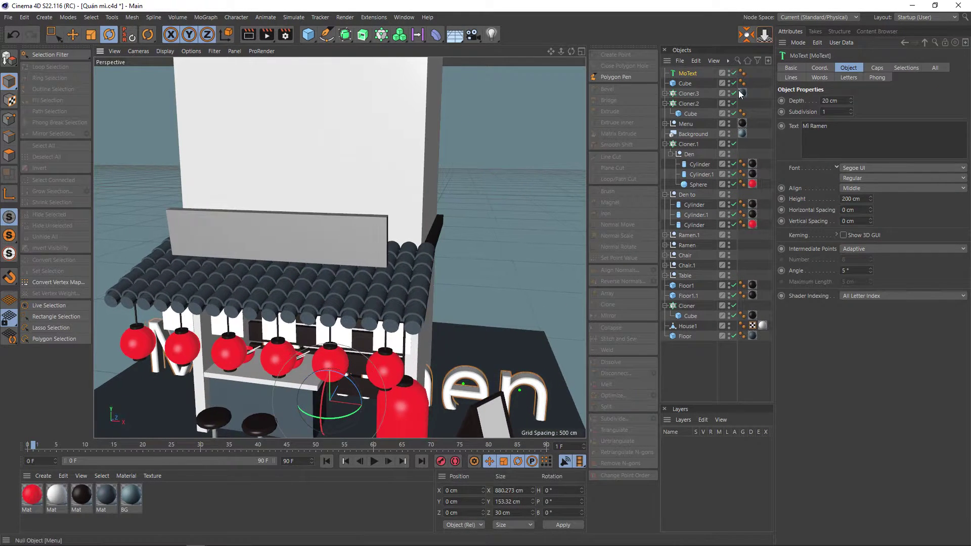
drag(689, 76, 686, 86)
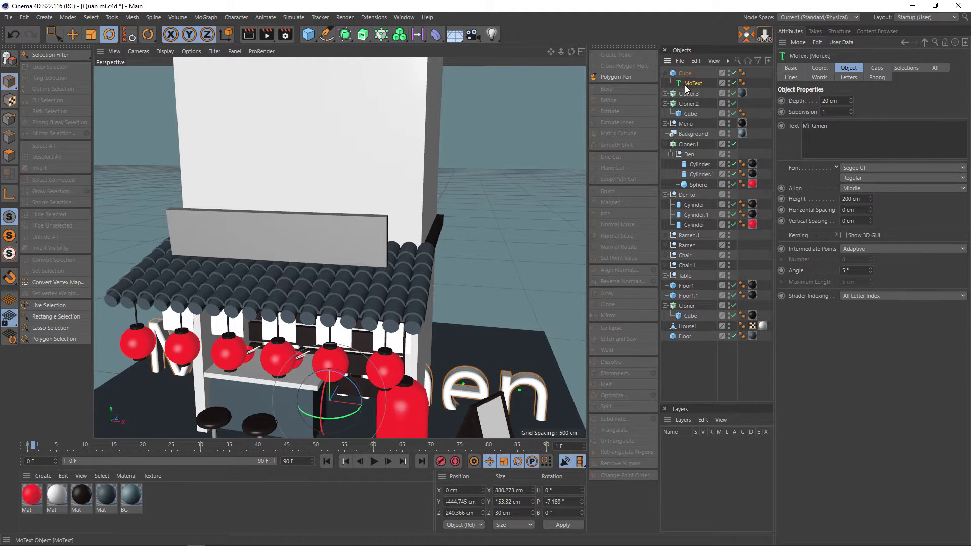
click(685, 73)
click(791, 69)
click(819, 68)
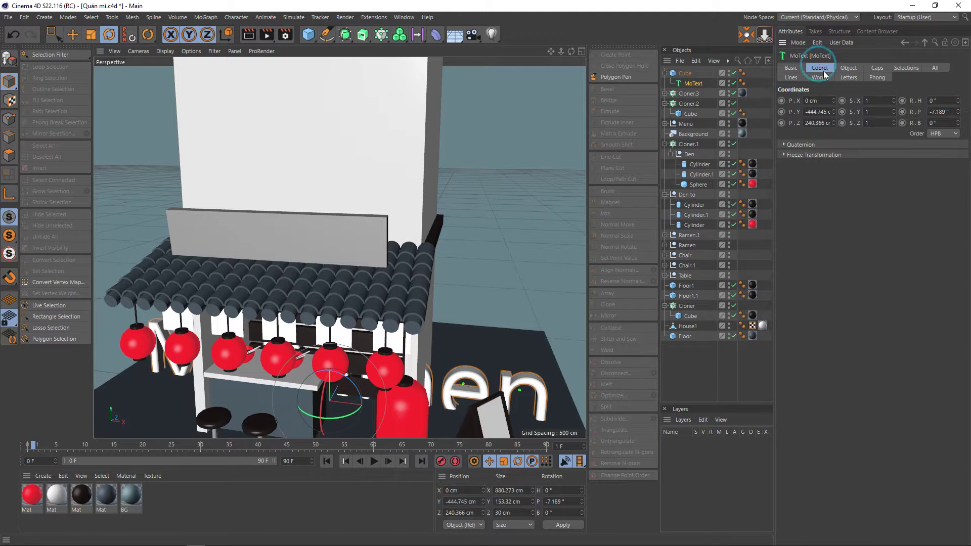
double_click(830, 112)
text(0)
key(Tab)
text(0)
key(Return)
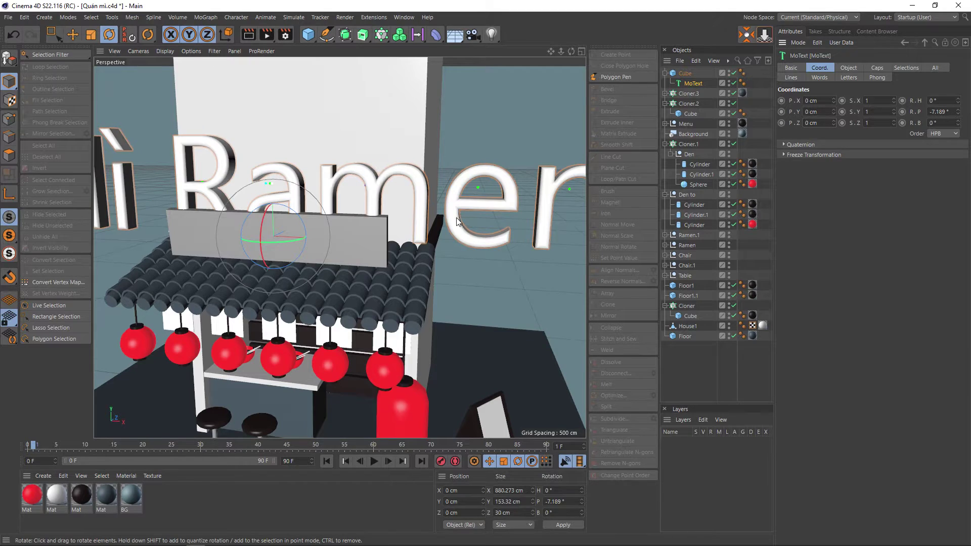
Scale the text to about 39% and lower it onto the signboard
key(o)
key(t)
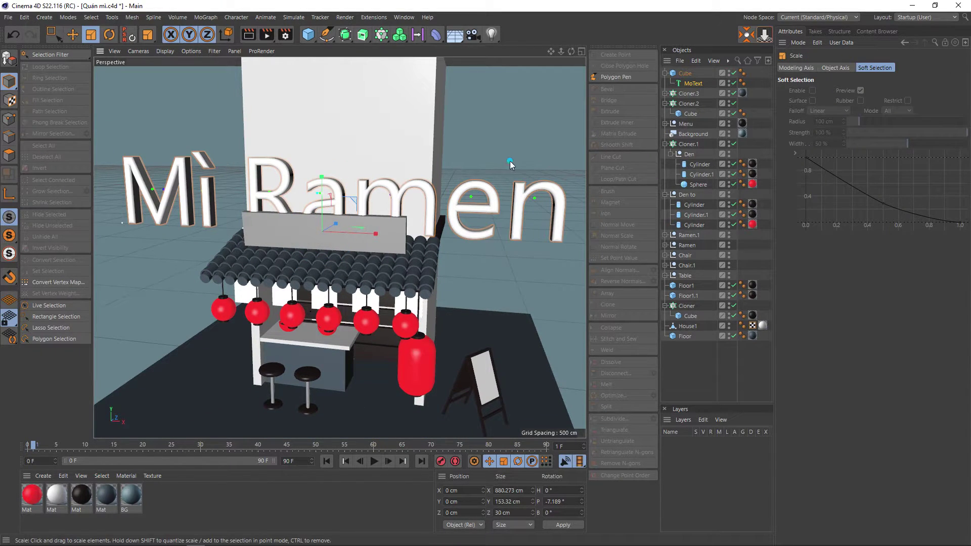
drag(509, 160, 248, 253)
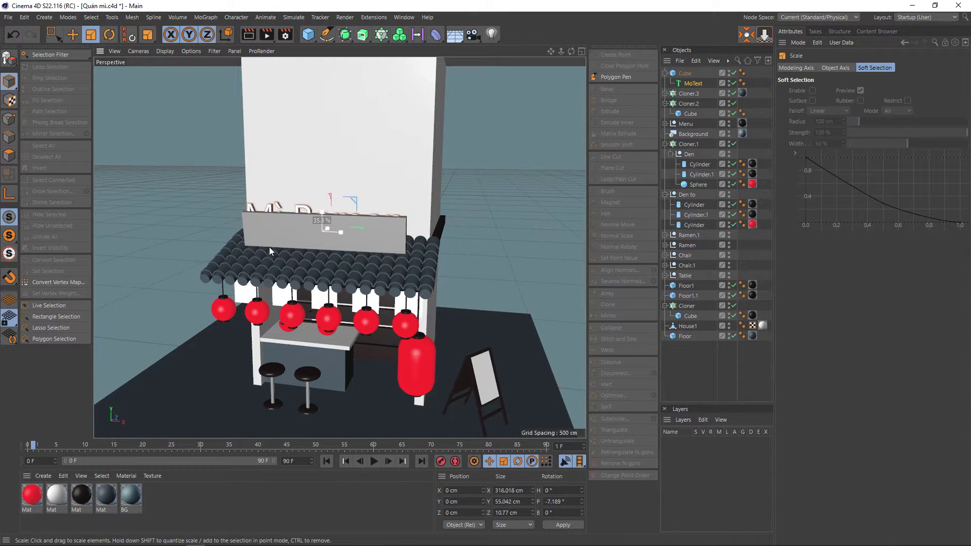
key(e)
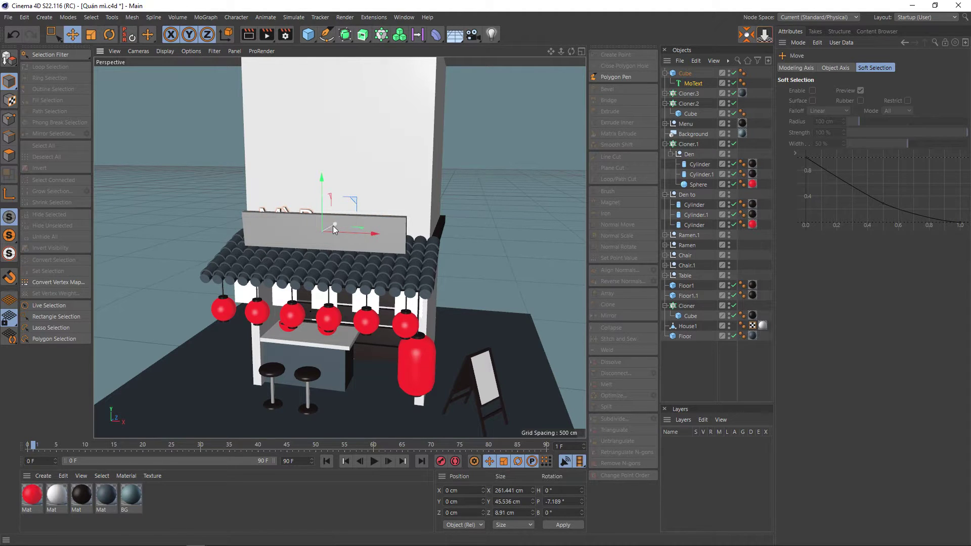
mouse_move(441, 218)
alt+mouse_down()
mouse_move(379, 240)
mouse_move(360, 222)
mouse_move(340, 229)
mouse_move(340, 254)
mouse_move(361, 228)
mouse_move(422, 215)
alt+mouse_up()
scroll(464, 201, up, 3)
scroll(455, 200, down, 3)
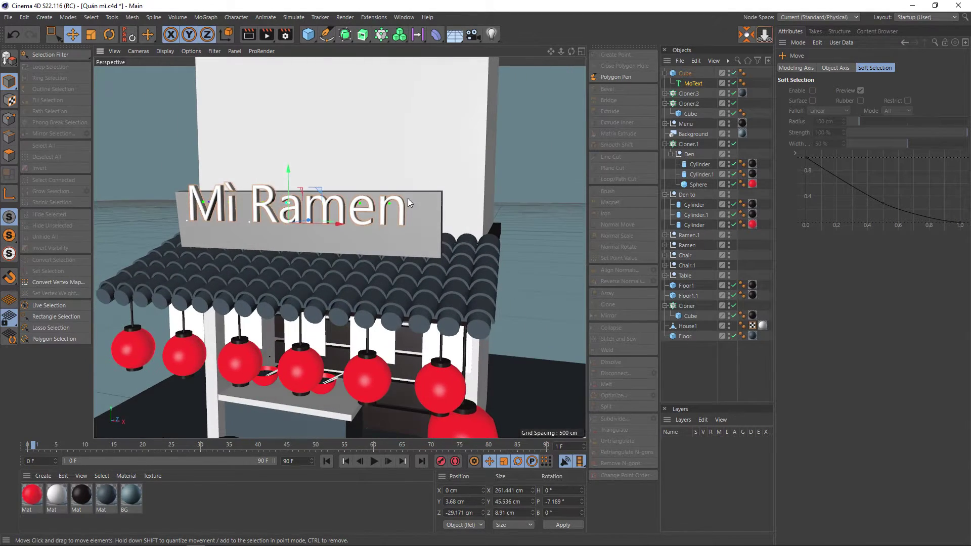
drag(284, 168, 287, 185)
Fine-tune the text's position against the signboard face using the four-view layout
scroll(366, 199, up, 3)
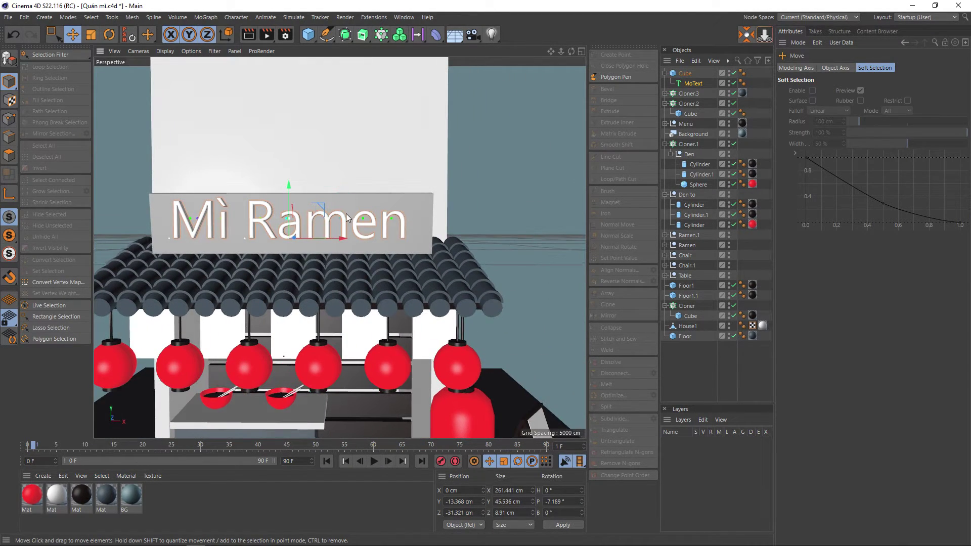
scroll(306, 218, up, 2)
middle_click(306, 218)
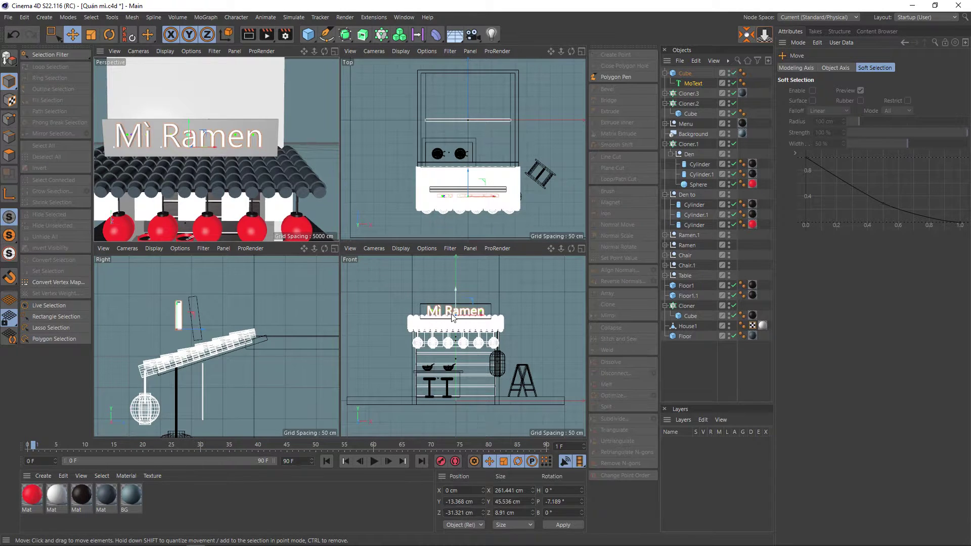
scroll(454, 316, up, 2)
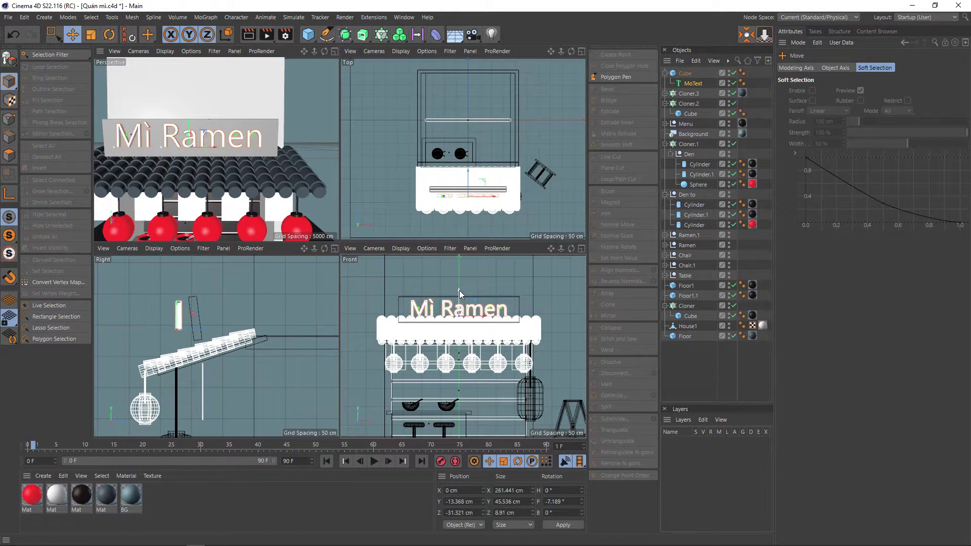
drag(459, 291, 459, 291)
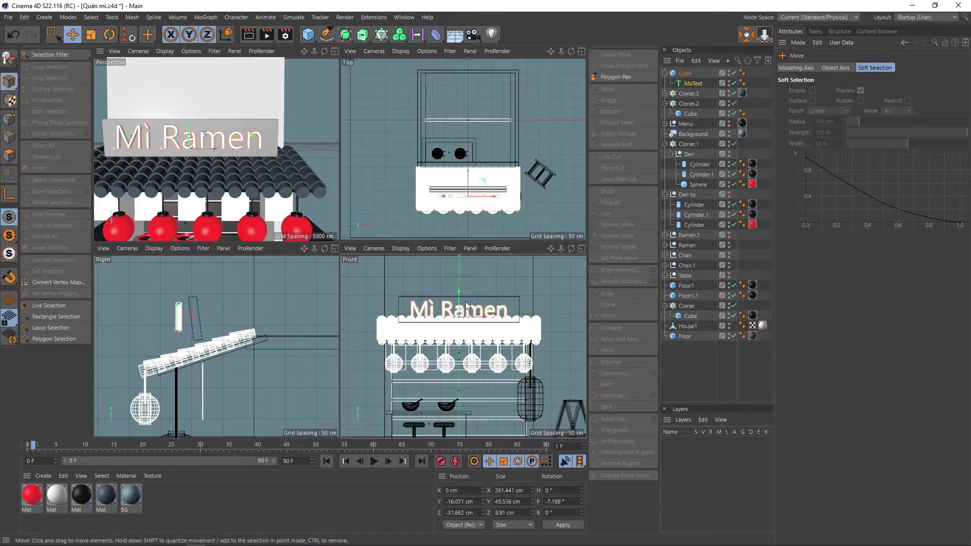
middle_click(328, 219)
scroll(329, 224, down, 2)
scroll(329, 228, down, 1)
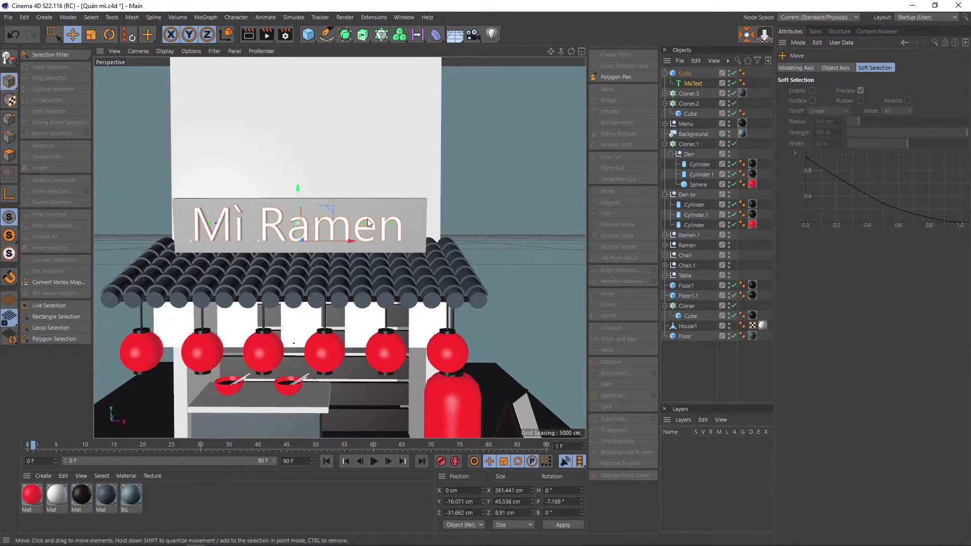
mouse_move(369, 221)
alt+mouse_down()
mouse_move(216, 250)
mouse_move(358, 237)
alt+mouse_up()
mouse_move(278, 249)
alt+mouse_down()
mouse_move(363, 249)
mouse_move(347, 221)
alt+mouse_up()
Set the signboard slab's pitch rotation to 8°
click(350, 182)
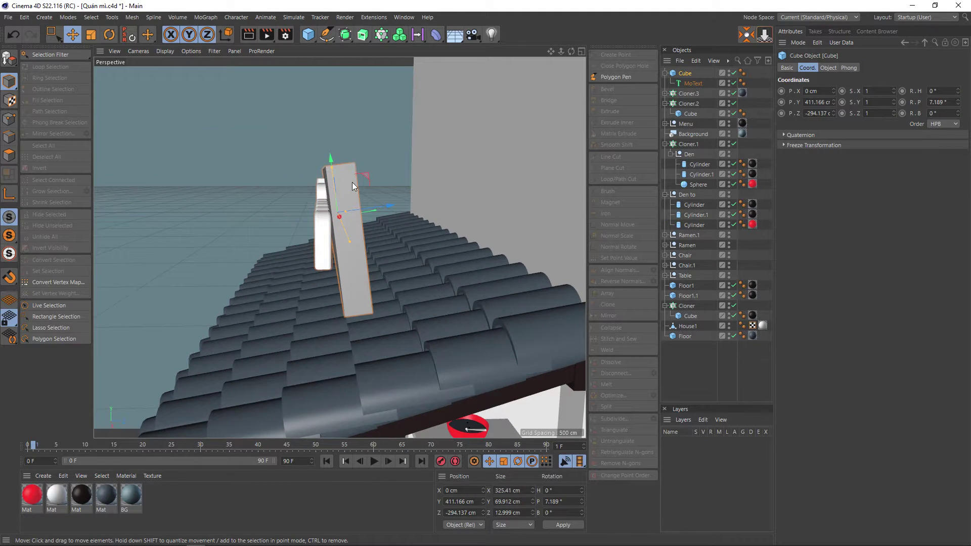
double_click(946, 102)
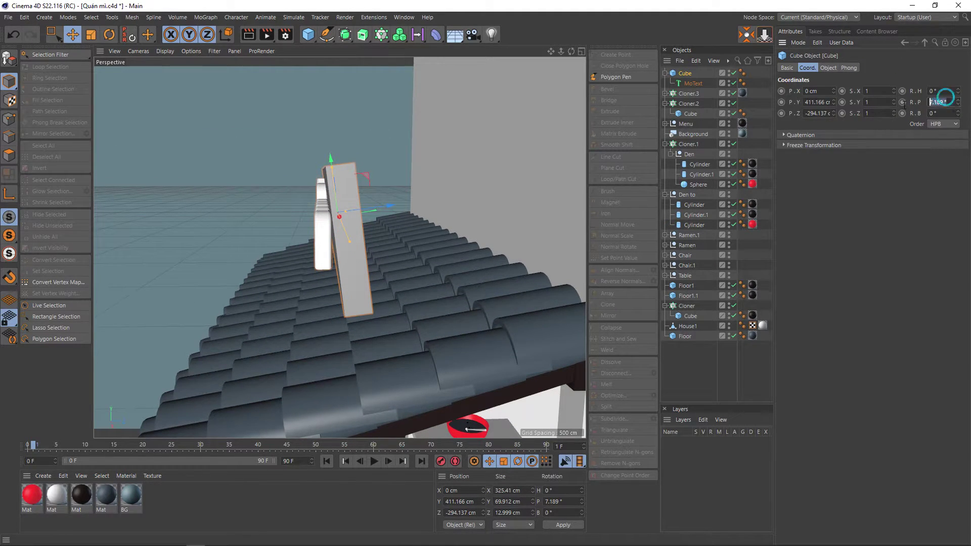
text(8)
key(Return)
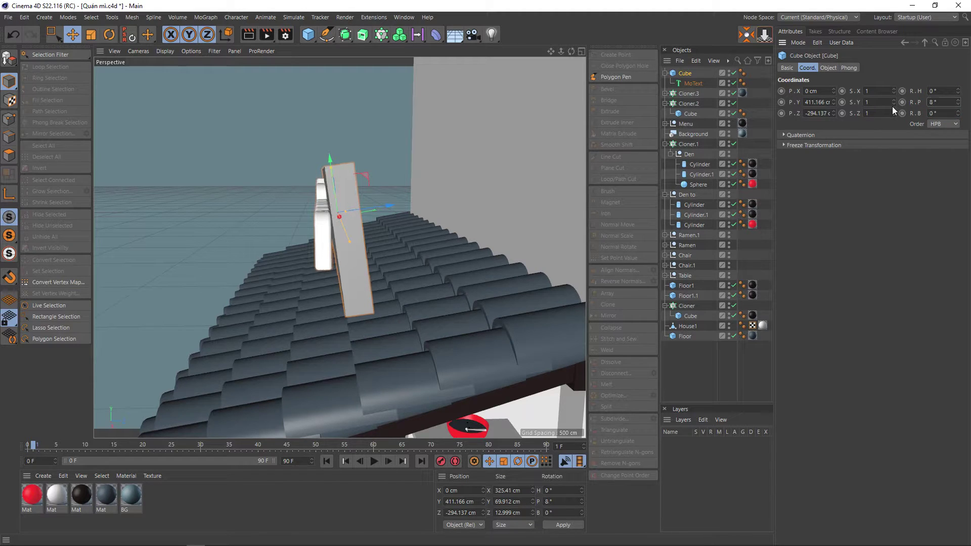
Keep the Mì Ramen text's pitch at 0° and slide it flush against the slab
click(688, 84)
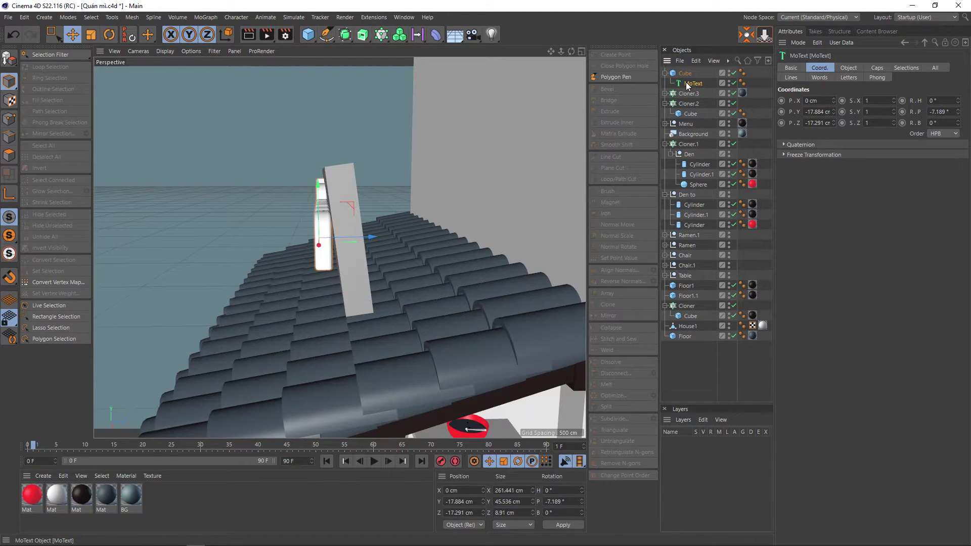
double_click(943, 111)
text(-8)
key(Return)
double_click(943, 111)
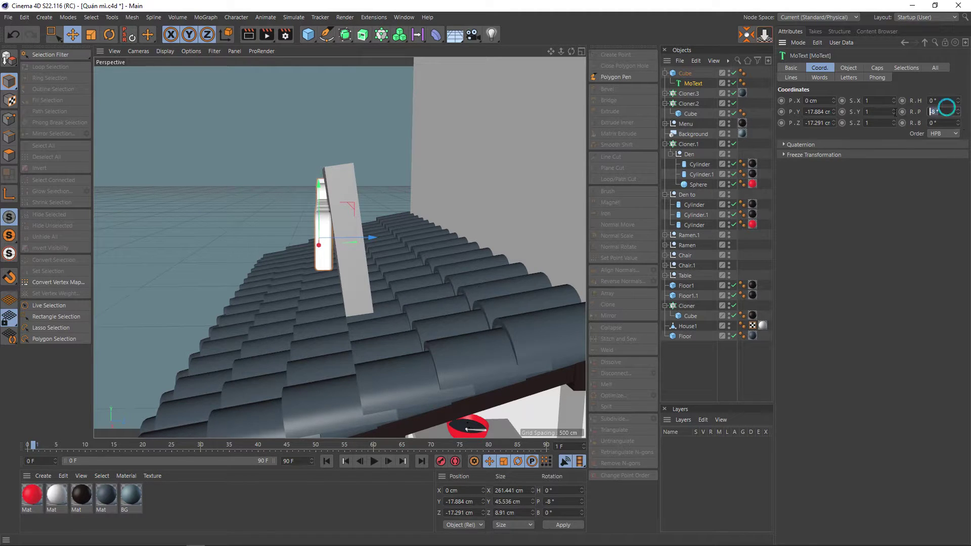
text(0)
key(Return)
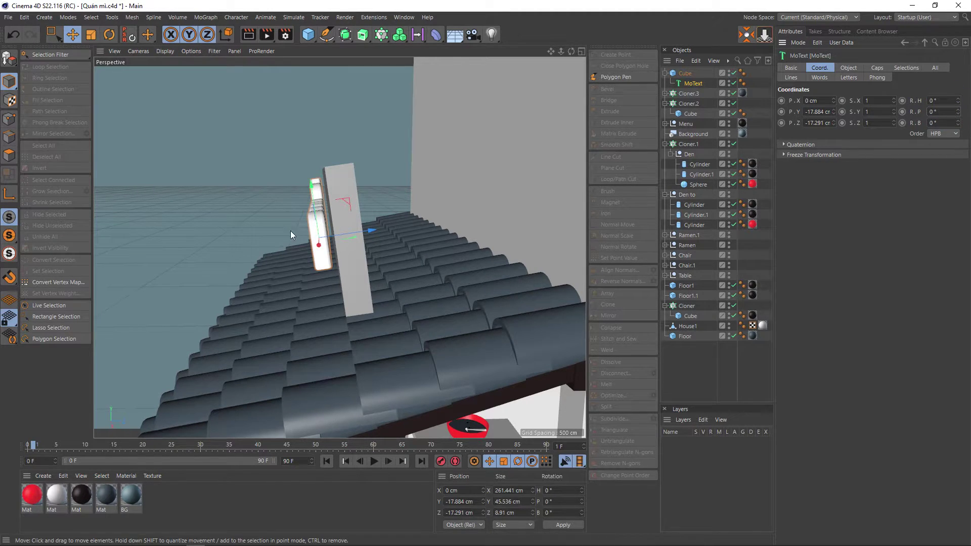
scroll(291, 230, up, 2)
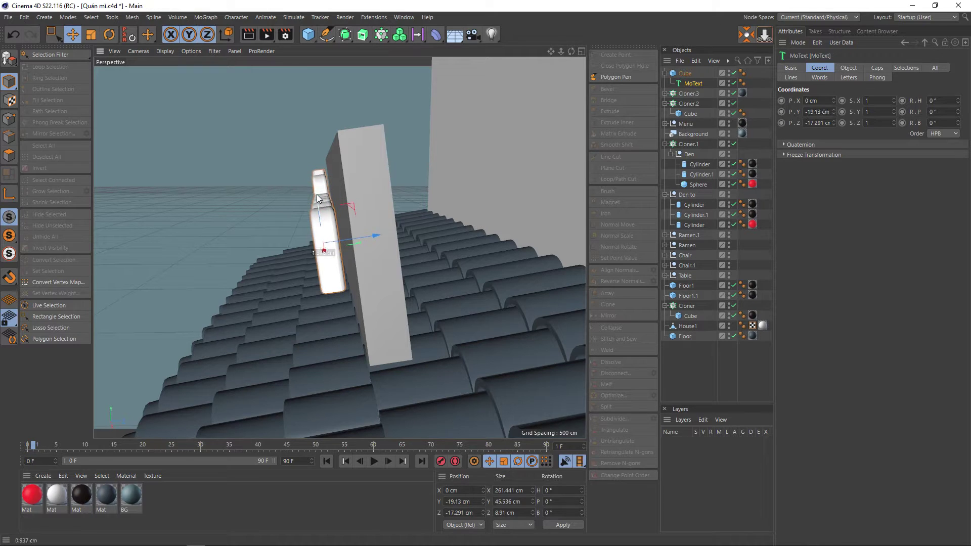
mouse_move(366, 237)
mouse_down()
mouse_move(502, 241)
mouse_move(419, 238)
mouse_move(396, 253)
mouse_up()
scroll(418, 241, down, 2)
scroll(389, 235, down, 1)
Drop a material onto the signboard, then switch projects back to Quán mi
drag(61, 498, 468, 226)
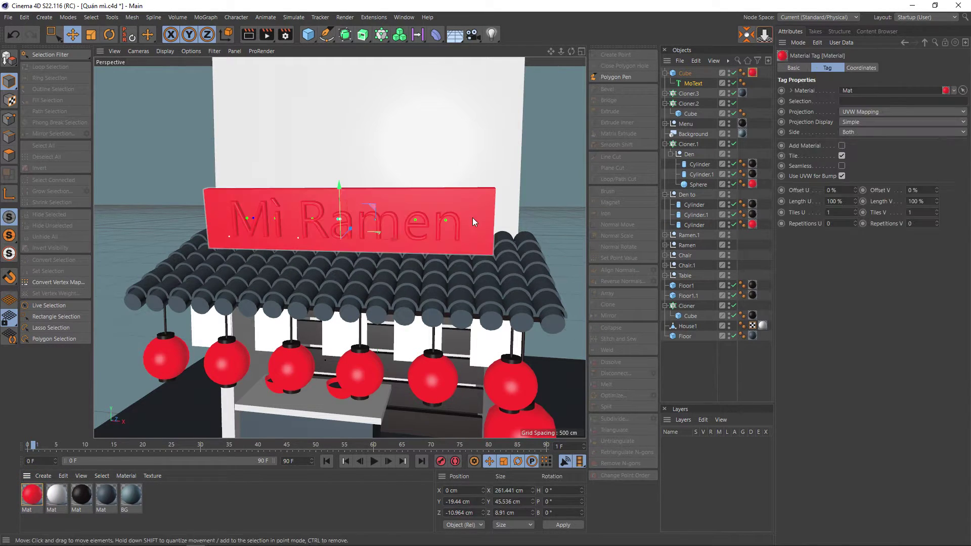
key(v)
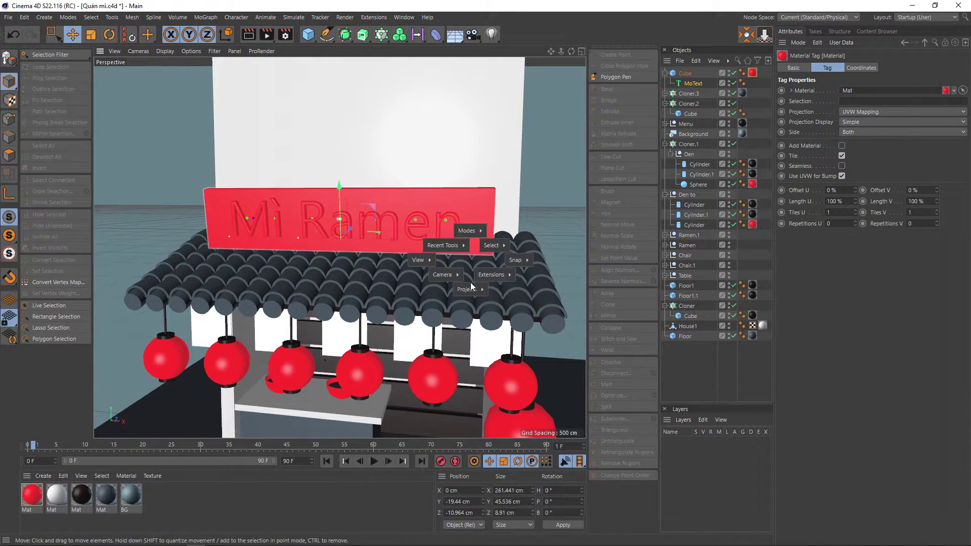
click(467, 324)
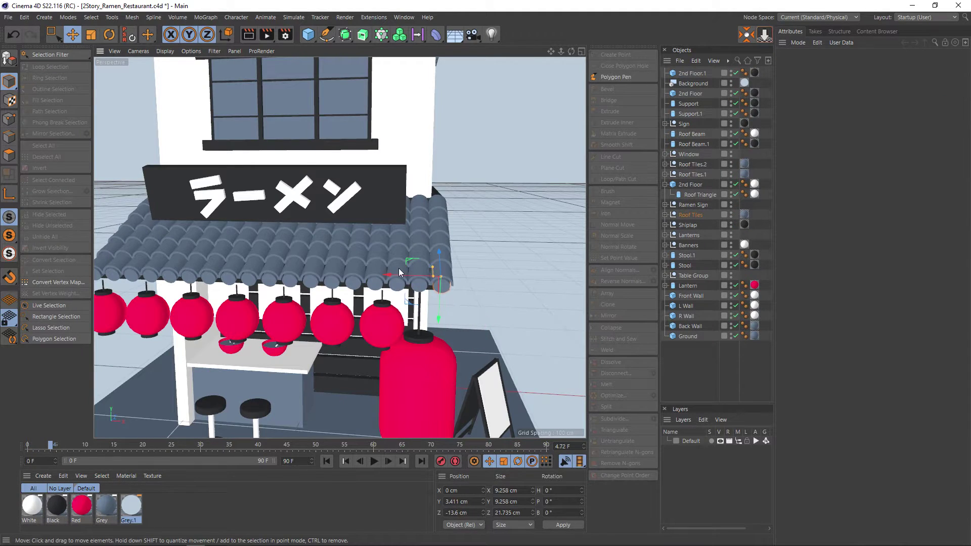
key(v)
mouse_move(396, 296)
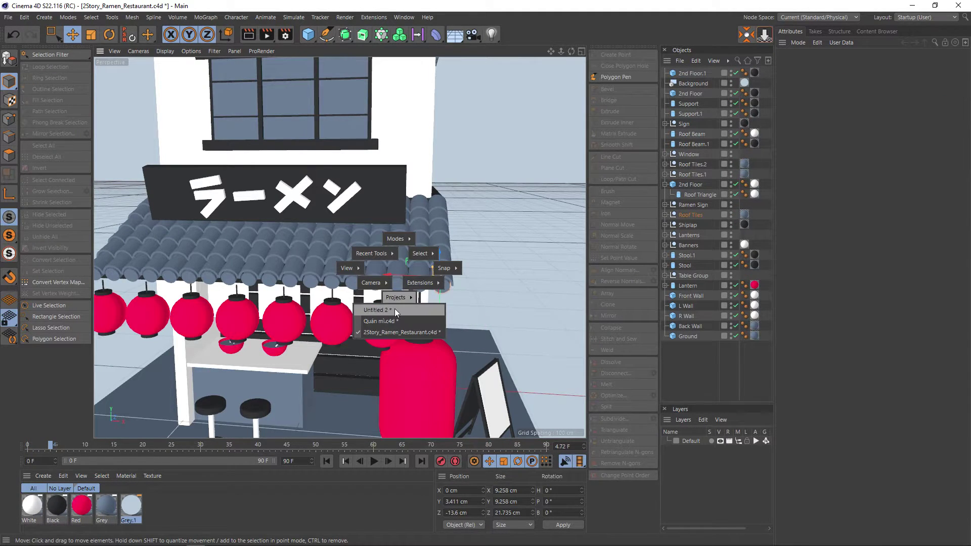
click(394, 308)
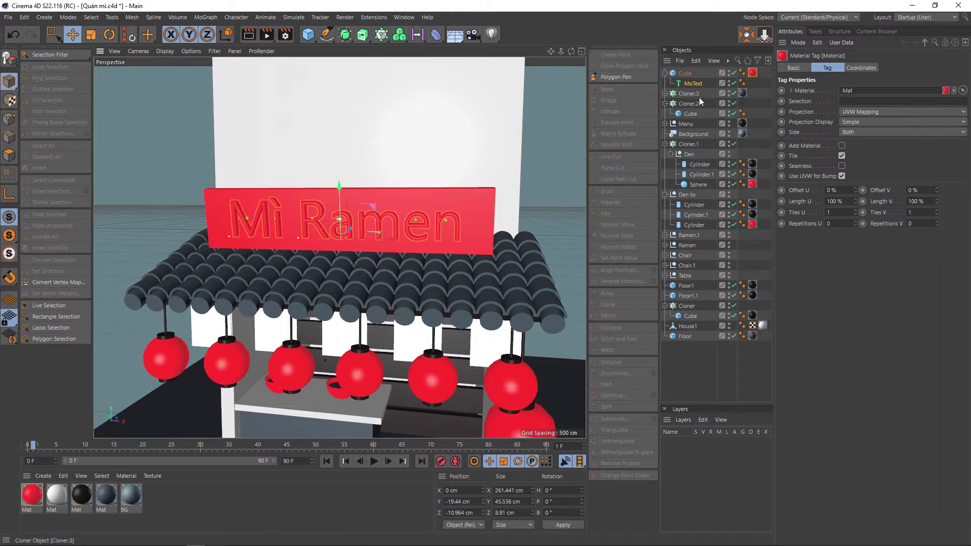
Replace the signboard's red material with black and make the Mì Ramen lettering white
key(Delete)
drag(81, 494, 474, 220)
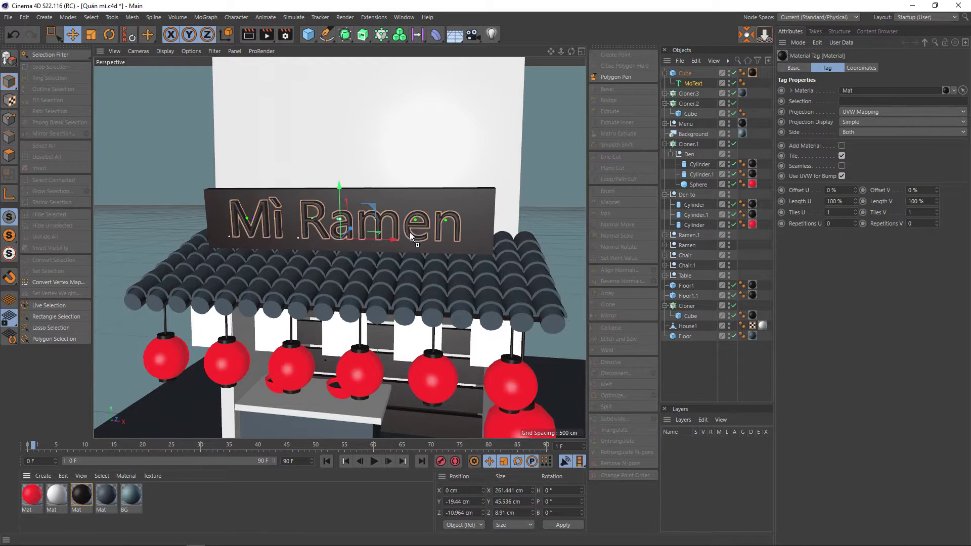
drag(60, 502, 406, 228)
key(ctrl+z)
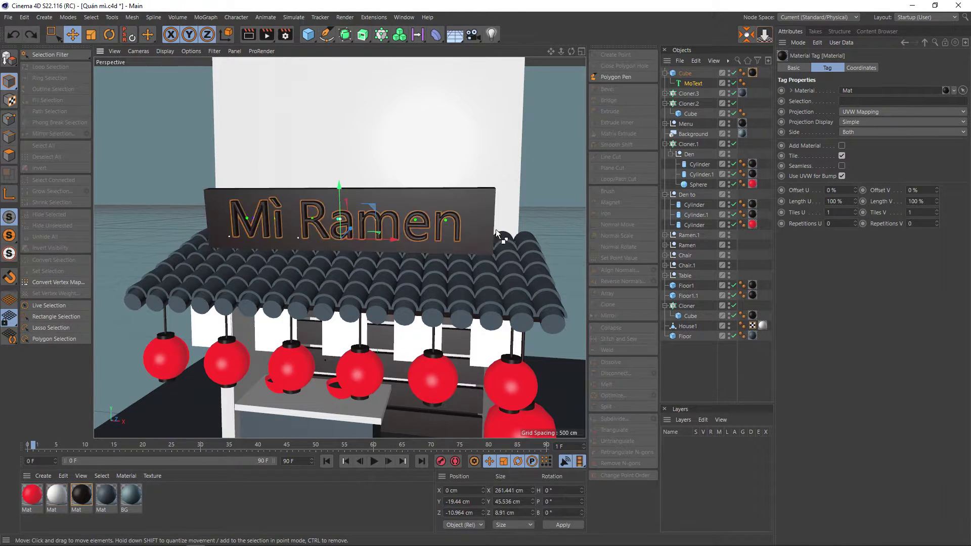
drag(275, 342, 693, 84)
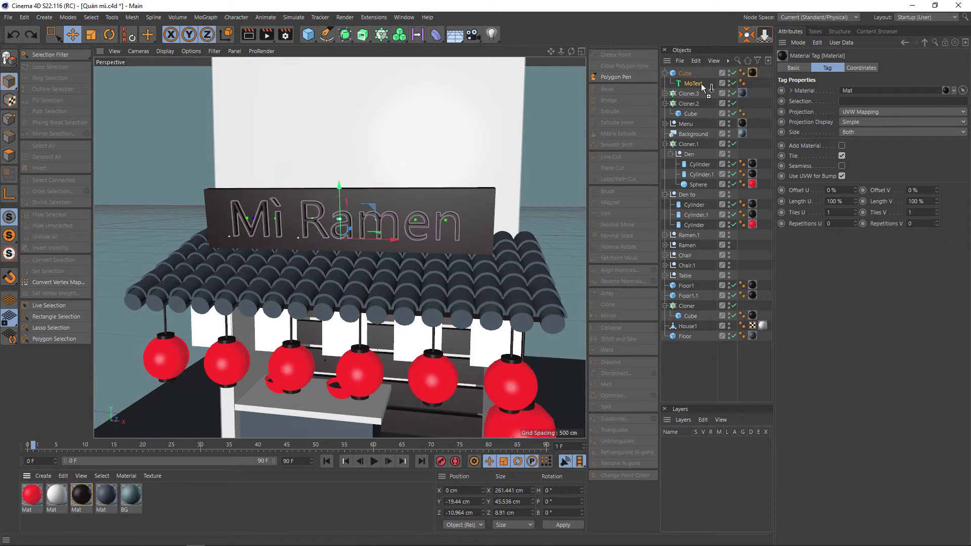
click(563, 171)
Frame the whole ramen stall in the viewport and render a preview with Ctrl+R
scroll(530, 226, down, 5)
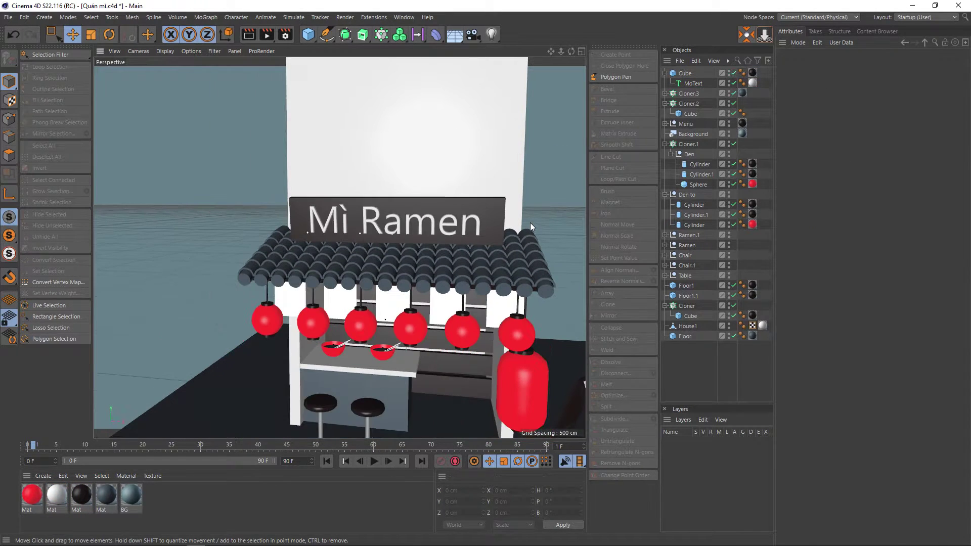
mouse_move(545, 209)
alt+mouse_down()
mouse_move(477, 211)
mouse_move(513, 196)
alt+mouse_up()
scroll(481, 209, down, 2)
scroll(503, 199, up, 3)
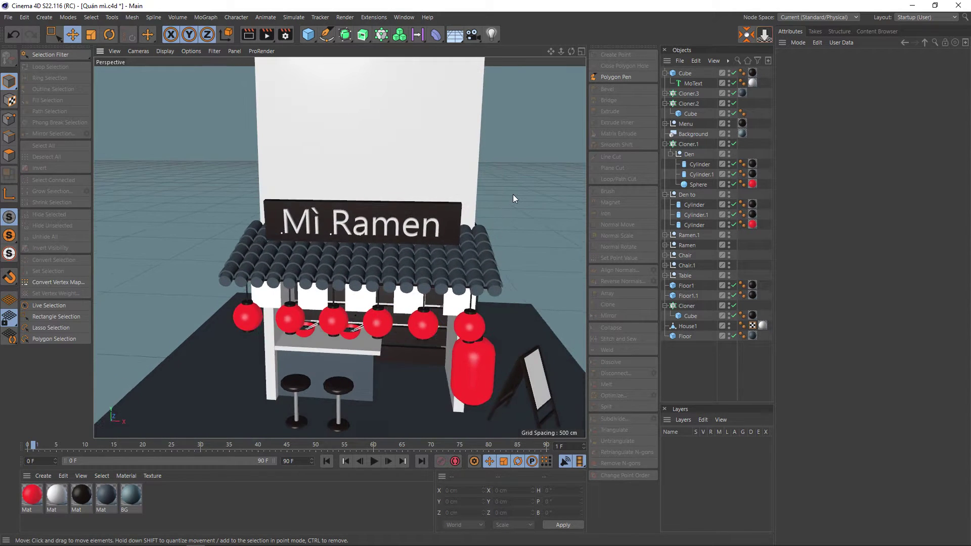
scroll(345, 235, up, 2)
scroll(346, 235, up, 3)
scroll(346, 235, down, 1)
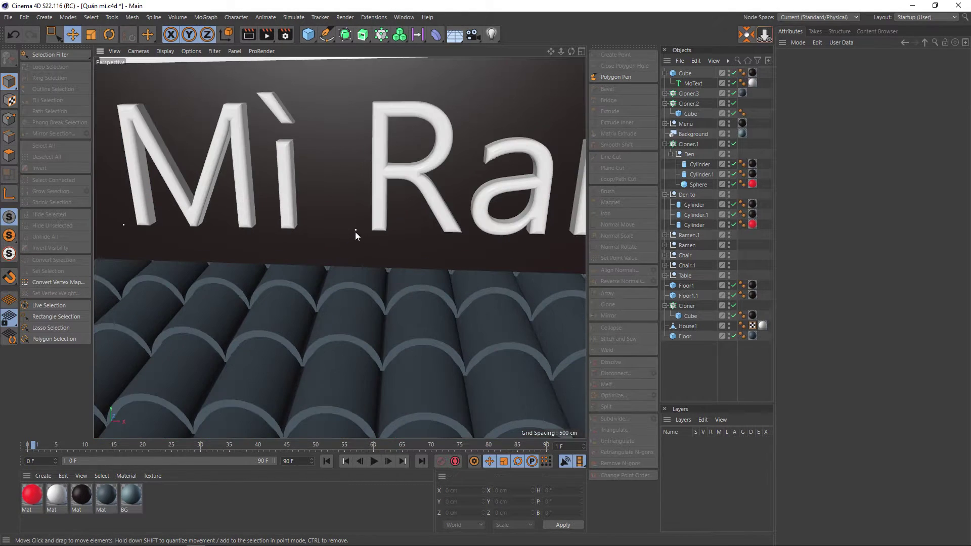
scroll(354, 232, down, 3)
scroll(430, 222, up, 1)
alt+middle_drag(427, 228, 412, 211)
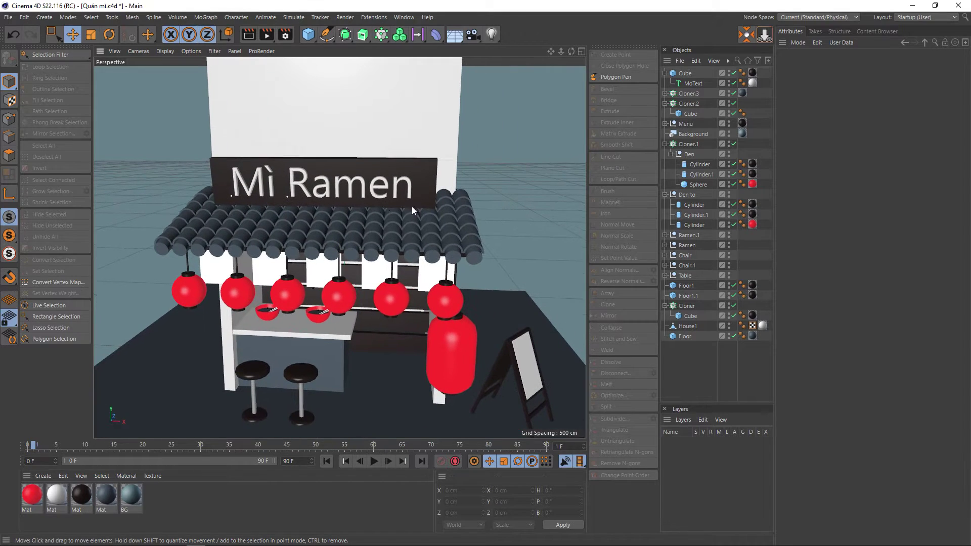
key(ctrl+r)
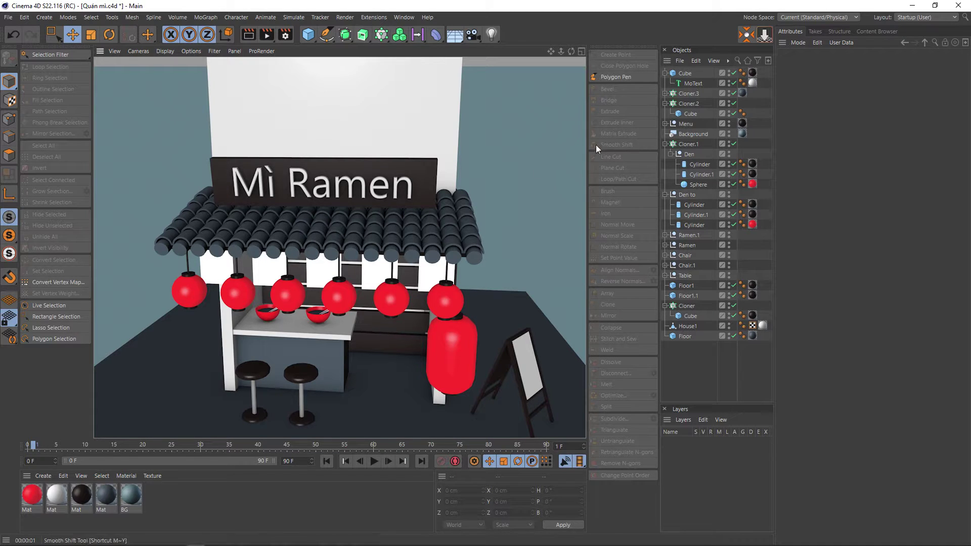
Change the MoText font style from Regular to Segoe UI Bold
click(691, 84)
click(851, 68)
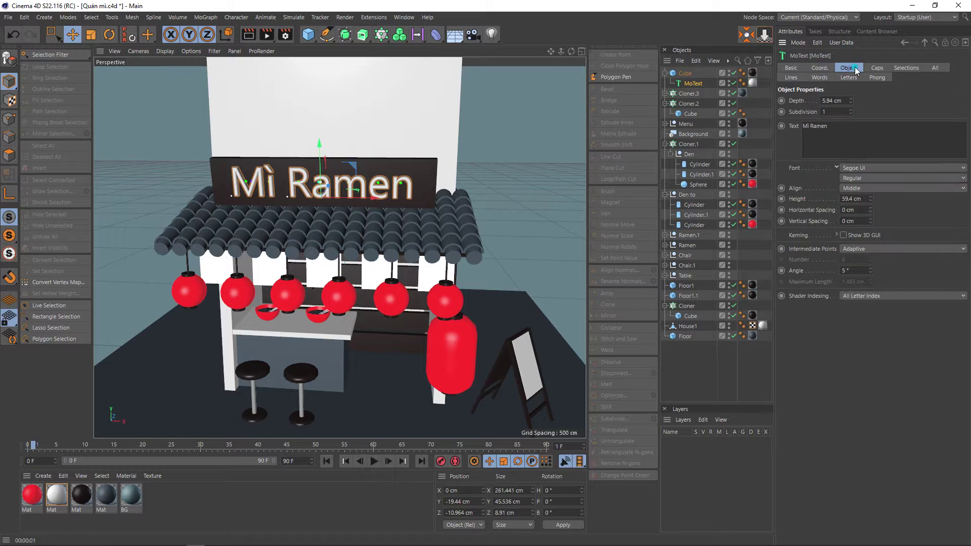
click(863, 178)
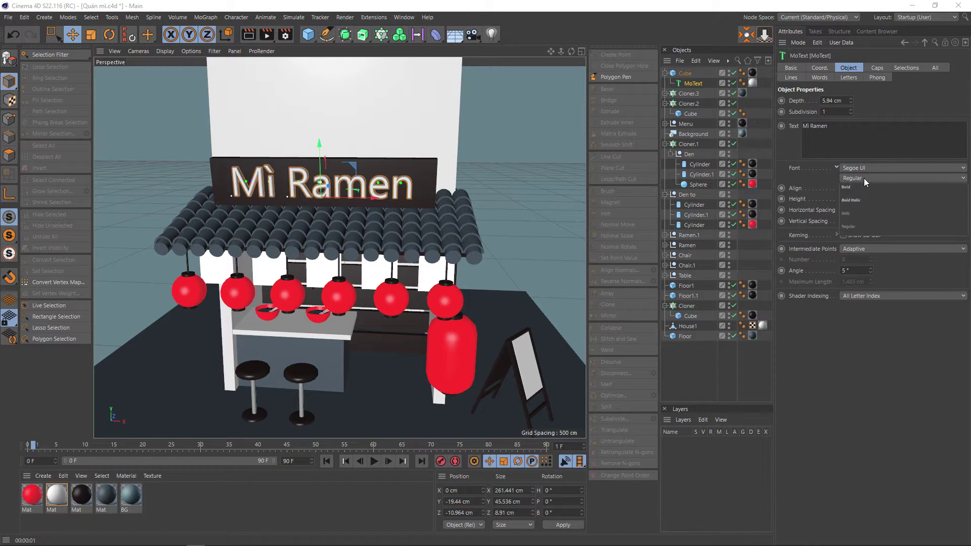
click(851, 188)
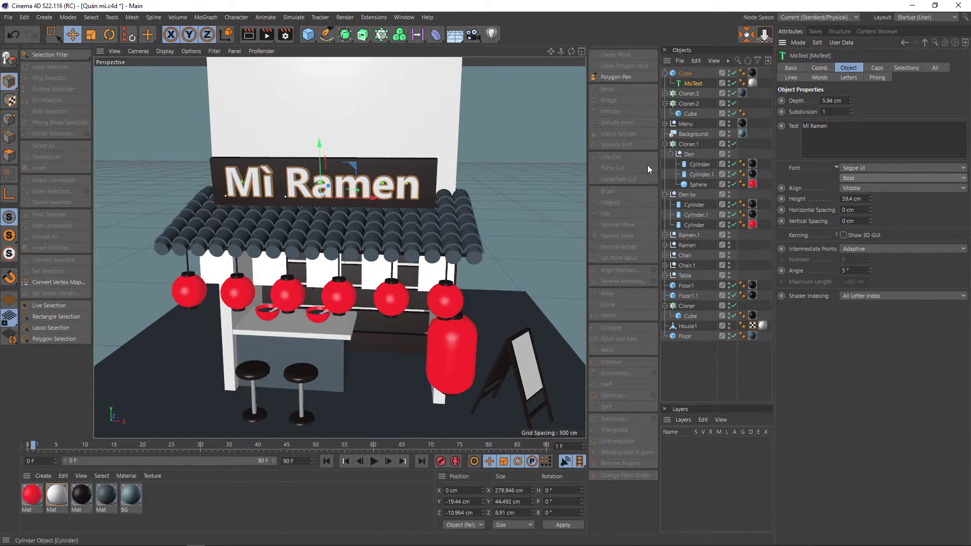
click(513, 163)
scroll(518, 154, down, 3)
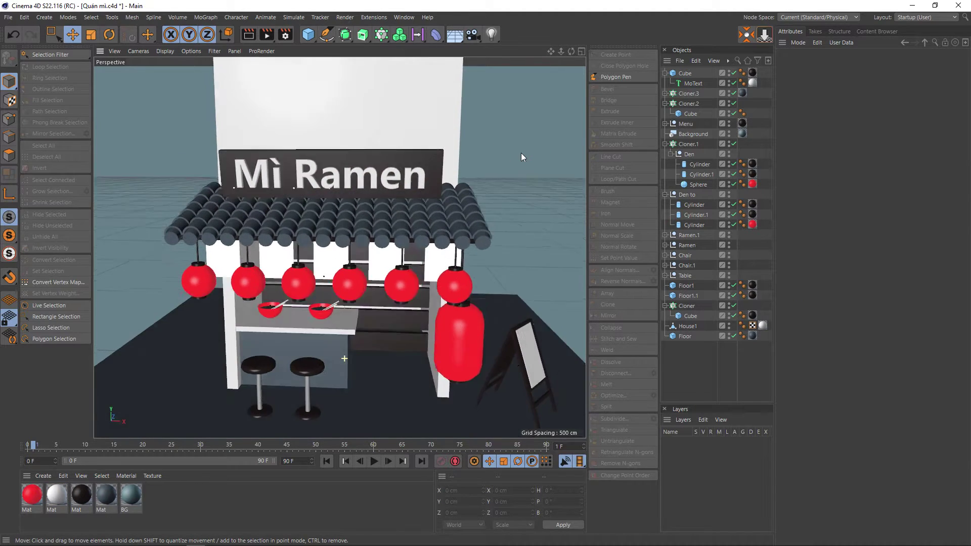
alt+drag(516, 161, 476, 163)
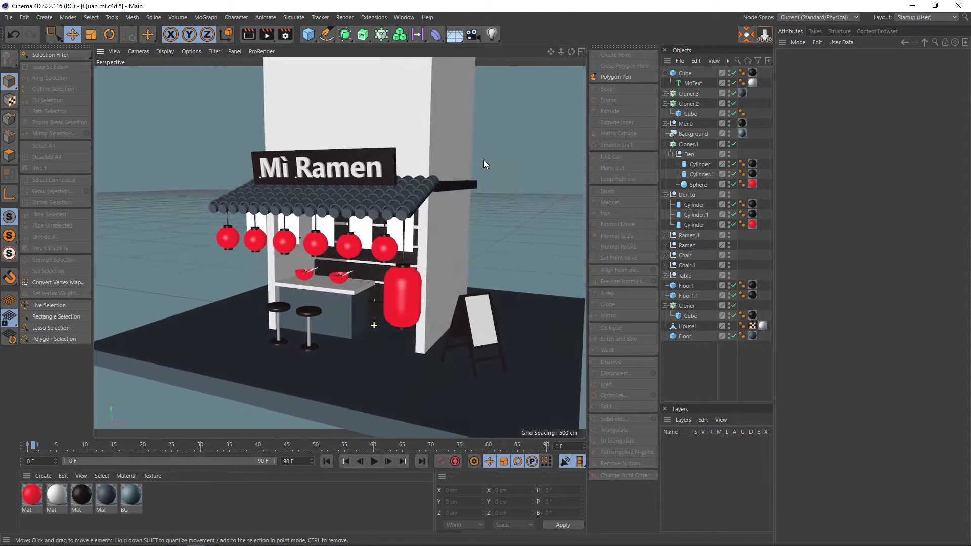
Switch to the 2Story_Ramen_Restaurant project and orbit to view the whole stall
key(v)
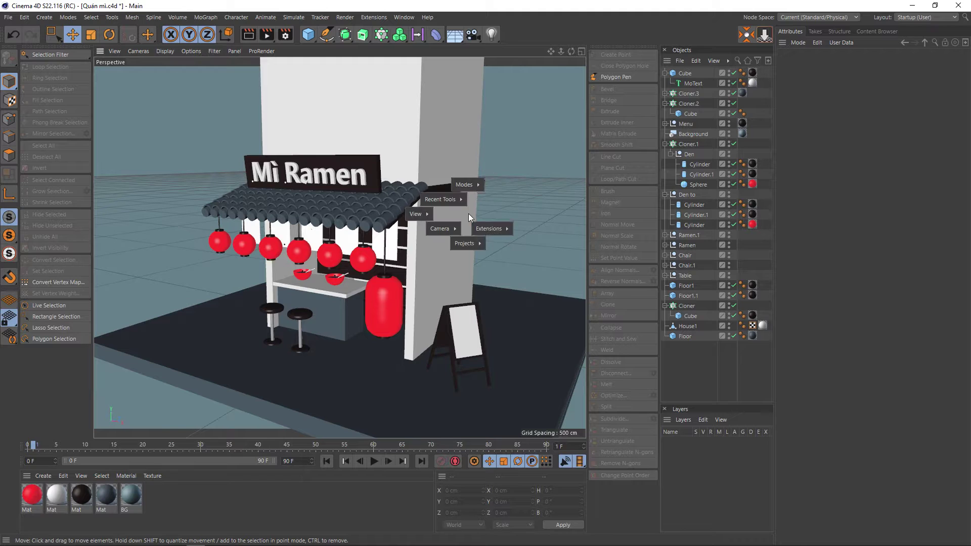
click(460, 277)
scroll(461, 277, down, 5)
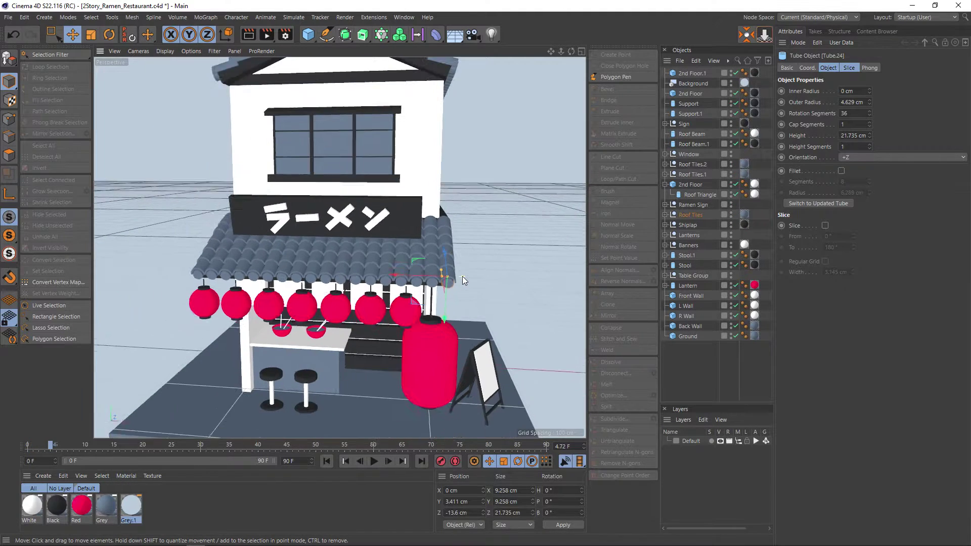
mouse_move(462, 276)
alt+mouse_down()
mouse_move(446, 225)
mouse_move(447, 334)
alt+mouse_up()
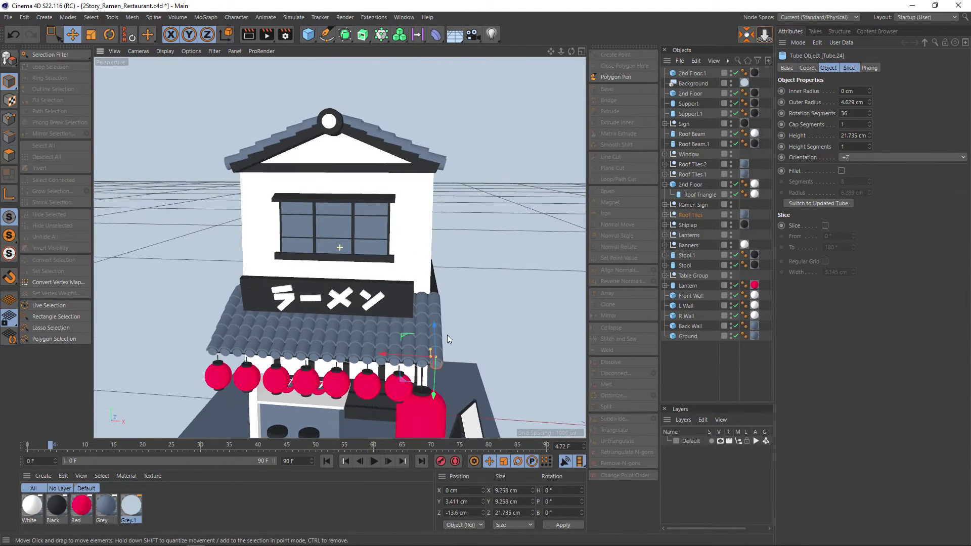
scroll(420, 216, up, 3)
Zoom in on the second-floor window, viewing it head-on and then from the side
mouse_move(421, 217)
alt+mouse_down()
mouse_move(449, 217)
mouse_move(431, 210)
mouse_move(424, 256)
mouse_move(436, 273)
alt+mouse_up()
scroll(429, 210, up, 1)
scroll(427, 210, up, 1)
scroll(425, 210, up, 1)
scroll(424, 210, up, 2)
scroll(372, 261, up, 2)
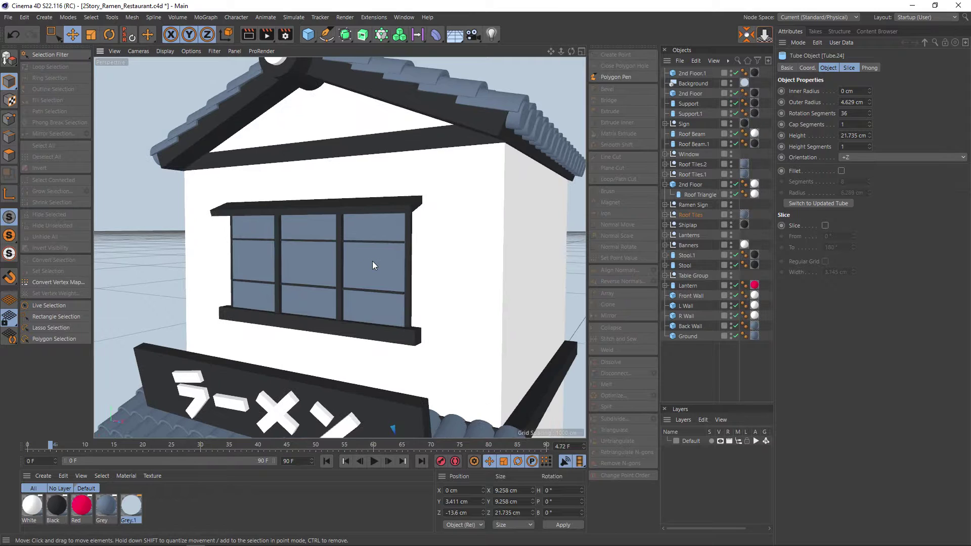
scroll(338, 256, up, 2)
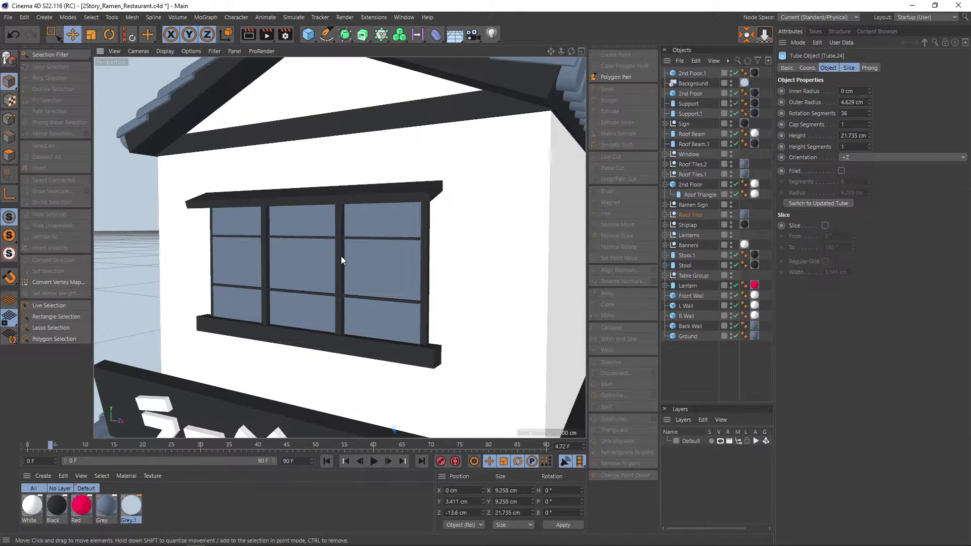
scroll(341, 255, up, 1)
mouse_move(342, 255)
alt+mouse_down()
mouse_move(400, 236)
mouse_move(366, 241)
alt+mouse_up()
alt+drag(438, 249, 371, 267)
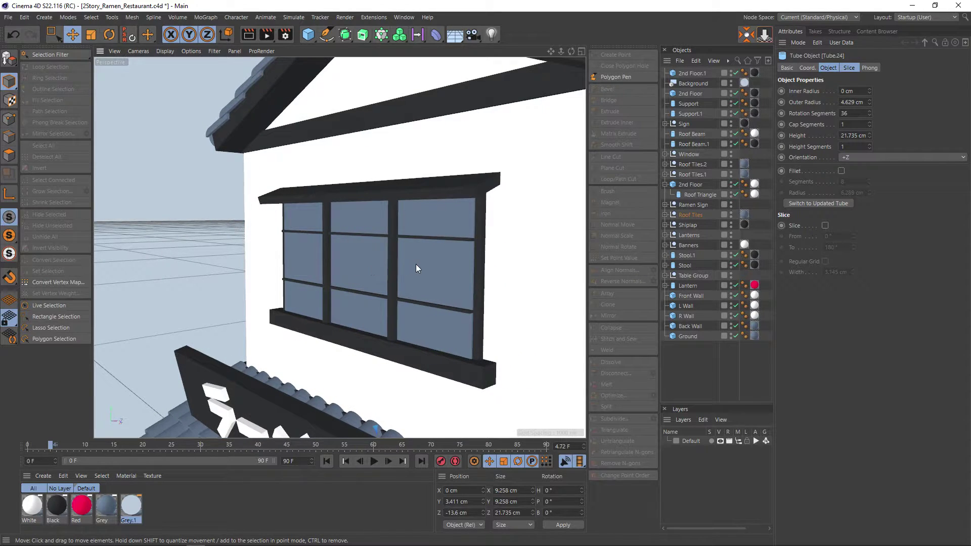
scroll(421, 262, up, 2)
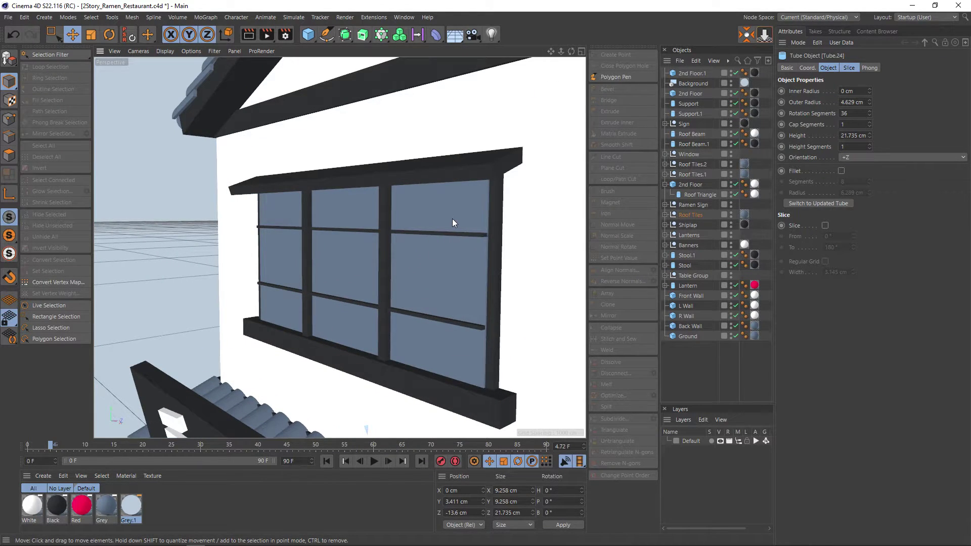
Study the window frame from a close angle, then return to the empty Untitled 2 project
mouse_move(452, 218)
alt+mouse_down()
mouse_move(472, 243)
mouse_move(462, 243)
alt+mouse_up()
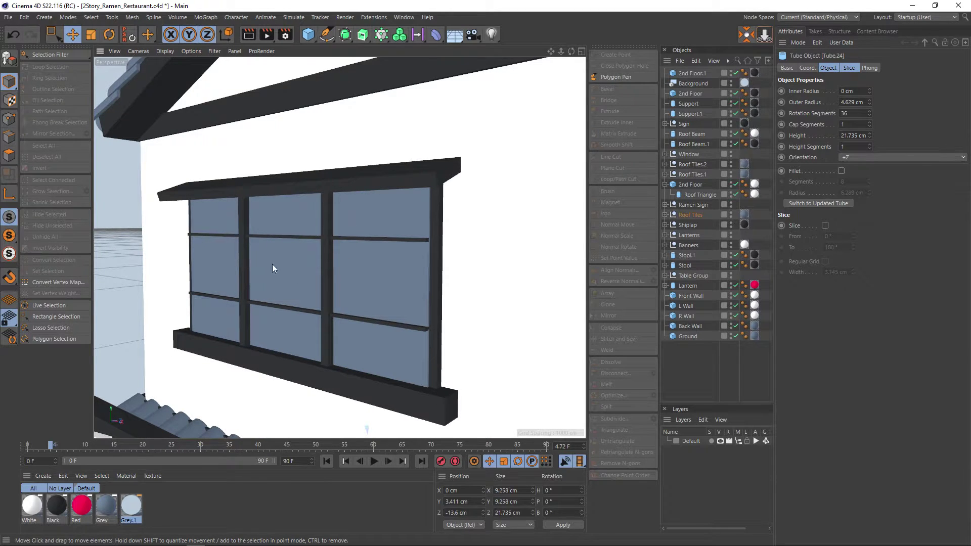
mouse_move(272, 264)
alt+mouse_down()
mouse_move(351, 250)
mouse_move(336, 252)
mouse_move(387, 284)
mouse_move(457, 270)
mouse_move(359, 244)
alt+mouse_up()
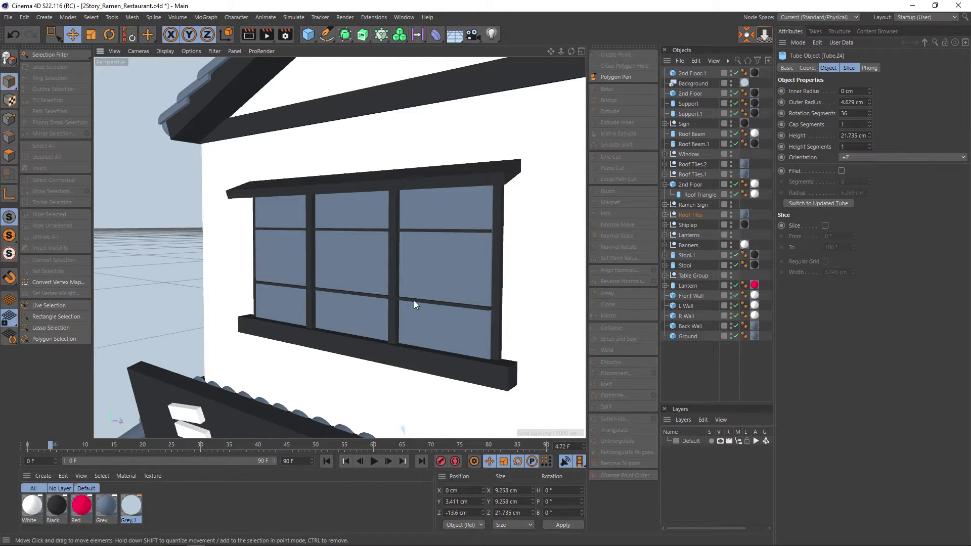
key(v)
click(406, 338)
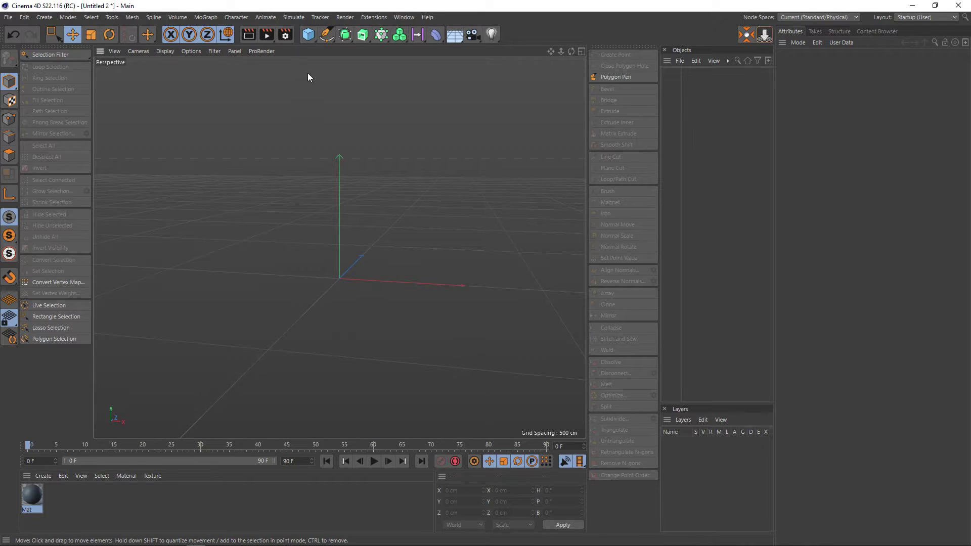
Add a cube primitive to the scene and frame it in the view
click(308, 34)
click(396, 48)
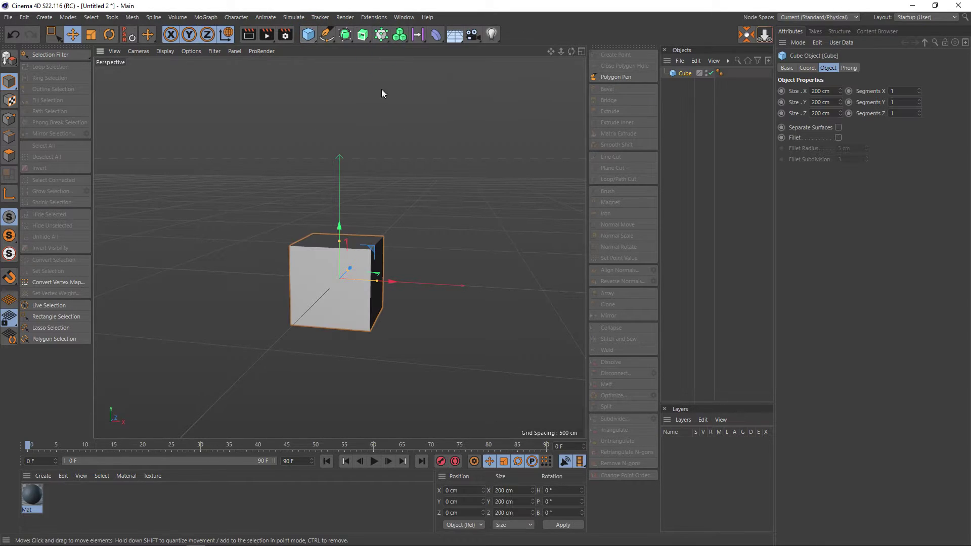
scroll(360, 225, down, 1)
scroll(360, 225, down, 1)
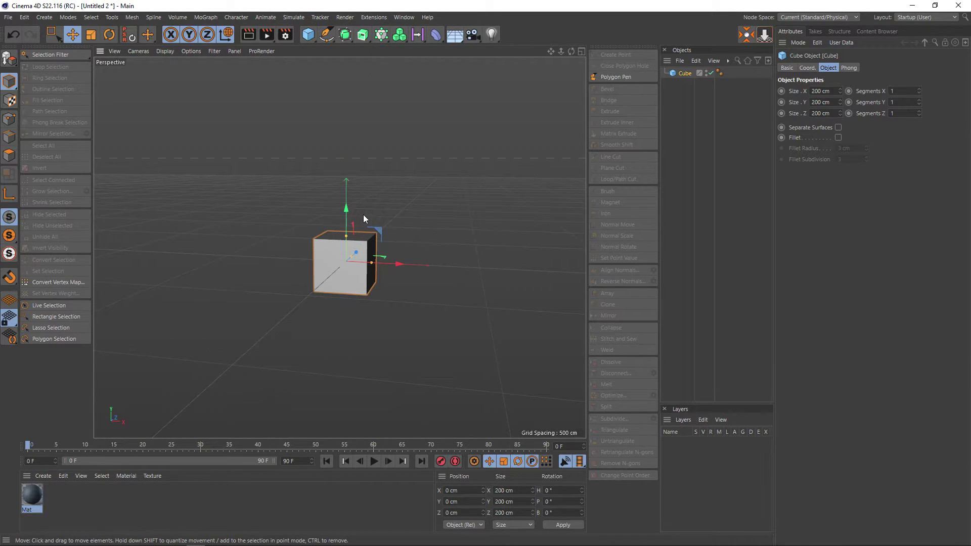
mouse_move(364, 214)
alt+mouse_down()
mouse_move(360, 252)
mouse_move(337, 290)
alt+mouse_up()
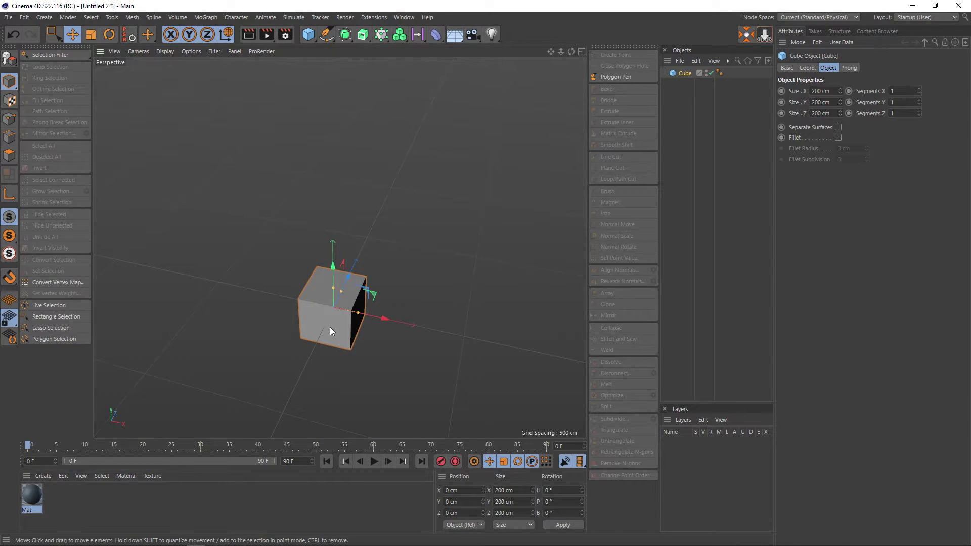
alt+drag(330, 326, 343, 247)
scroll(334, 265, up, 1)
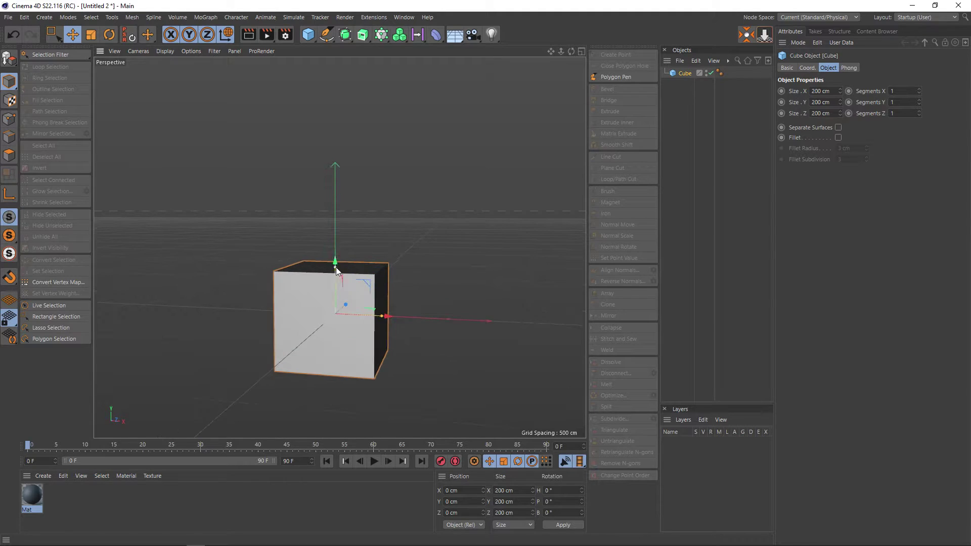
scroll(327, 230, up, 1)
scroll(326, 248, up, 1)
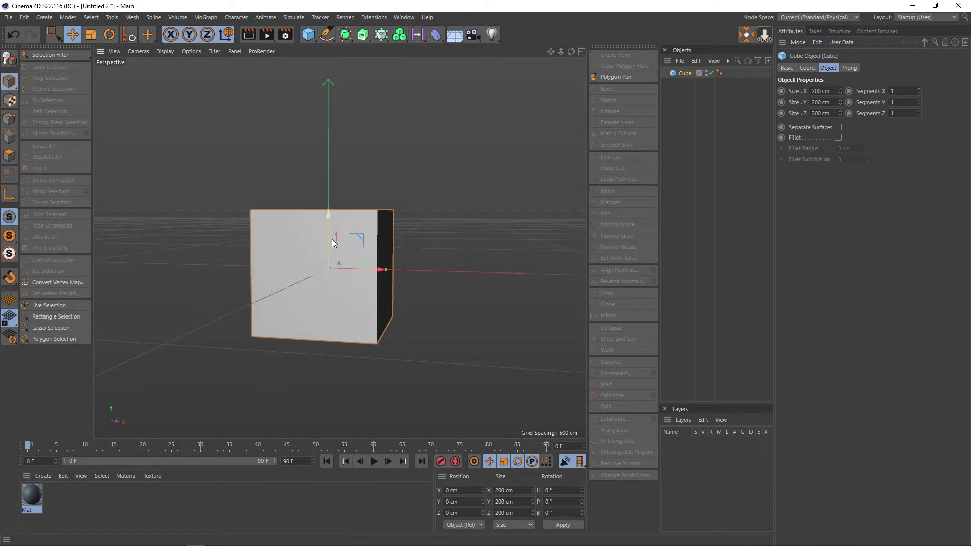
Resize the cube into a thin panel about 424 cm wide, 248 cm tall, 9 cm deep
alt+drag(326, 249, 327, 299)
drag(348, 250, 329, 267)
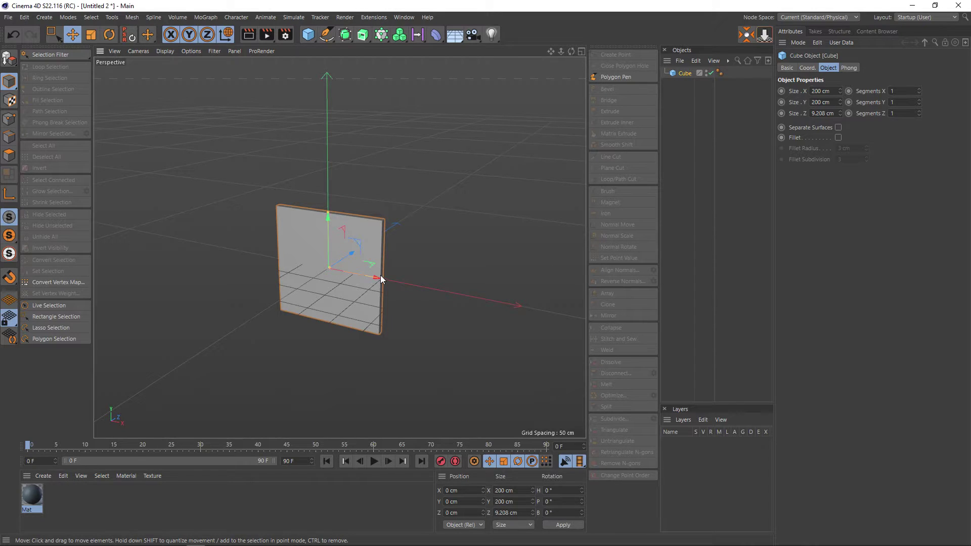
mouse_move(379, 254)
alt+mouse_down()
mouse_move(380, 268)
mouse_move(467, 302)
alt+mouse_up()
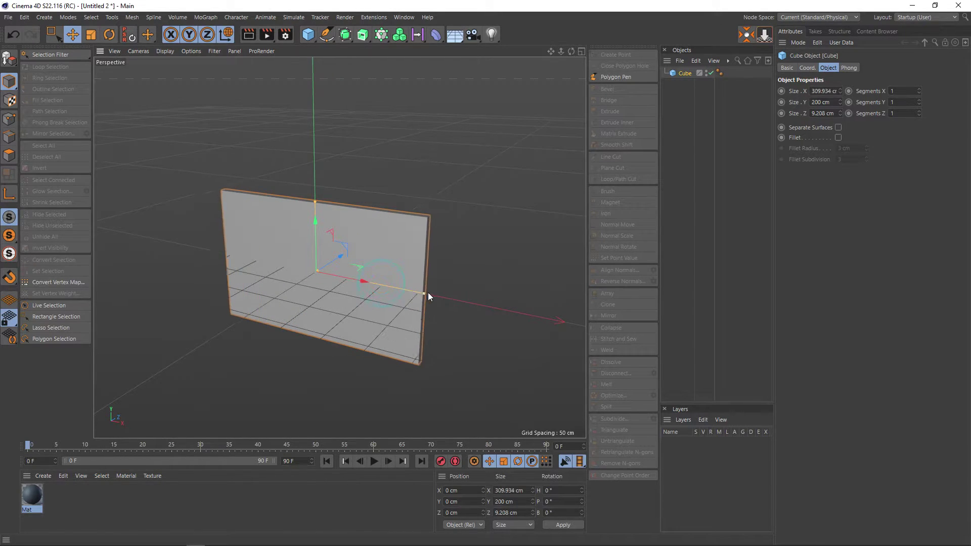
mouse_move(384, 190)
alt+mouse_down()
mouse_move(401, 162)
mouse_move(383, 182)
alt+mouse_up()
drag(316, 194, 317, 183)
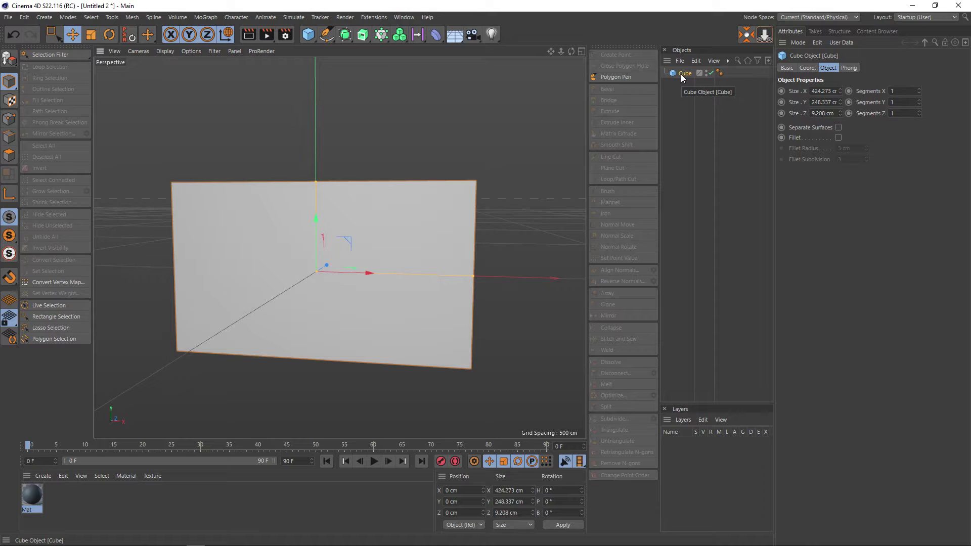
Duplicate the panel into a 7.56 cm-thin post and apply the blue Mat material to the panel
ctrl+drag(681, 74, 683, 84)
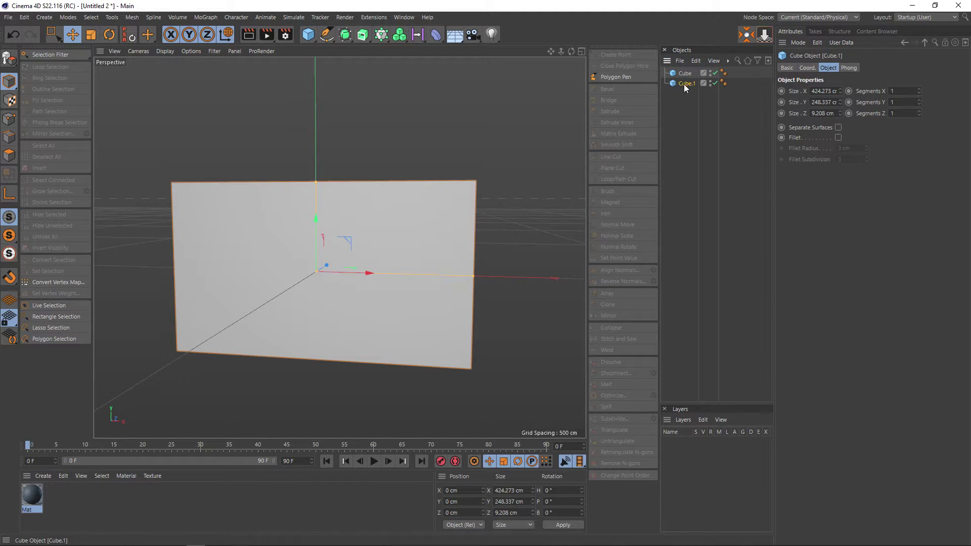
alt+drag(356, 266, 419, 263)
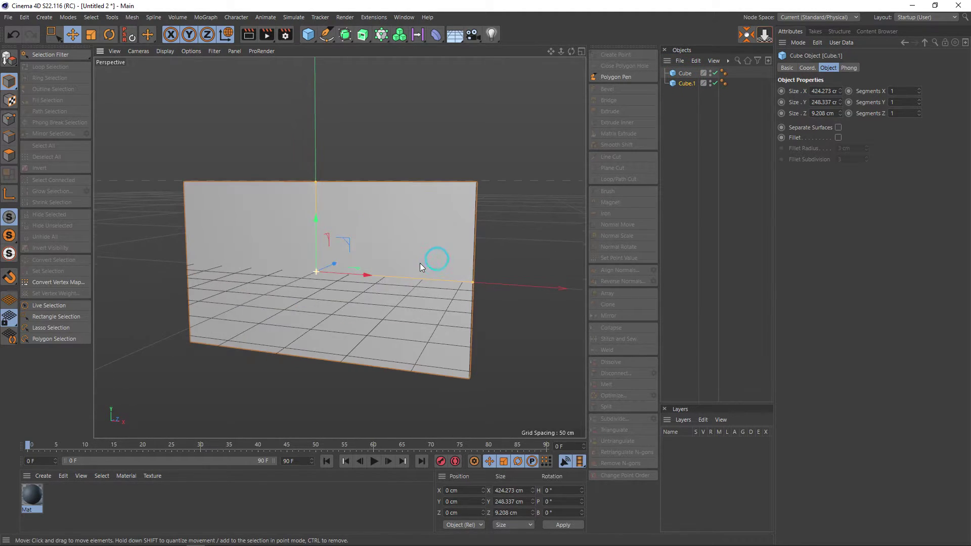
mouse_move(470, 282)
mouse_down()
mouse_move(322, 269)
mouse_move(518, 277)
mouse_up()
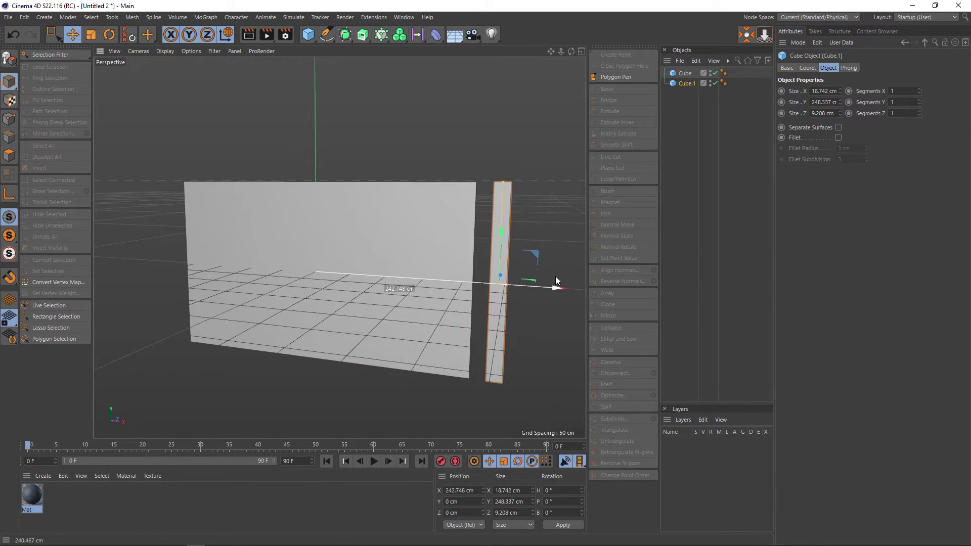
drag(550, 276, 501, 283)
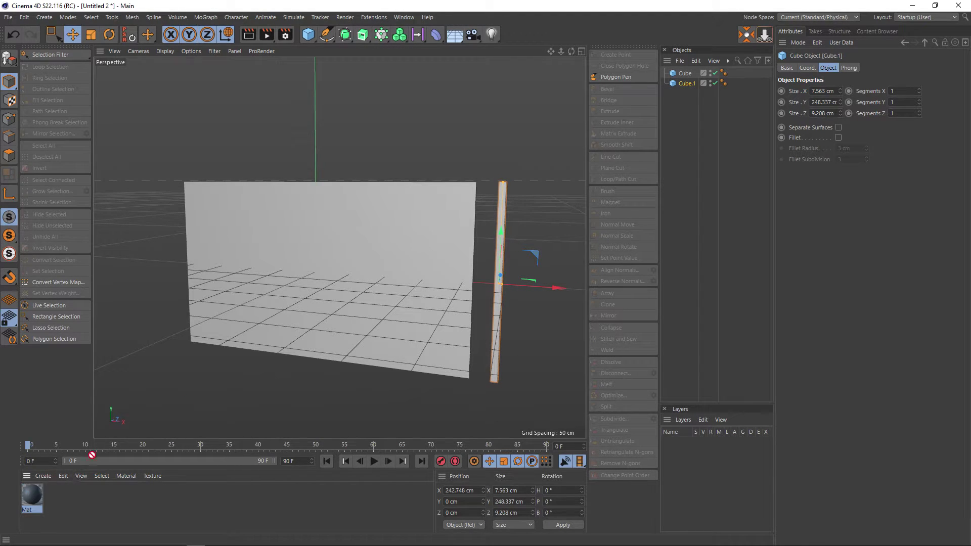
drag(318, 314, 317, 316)
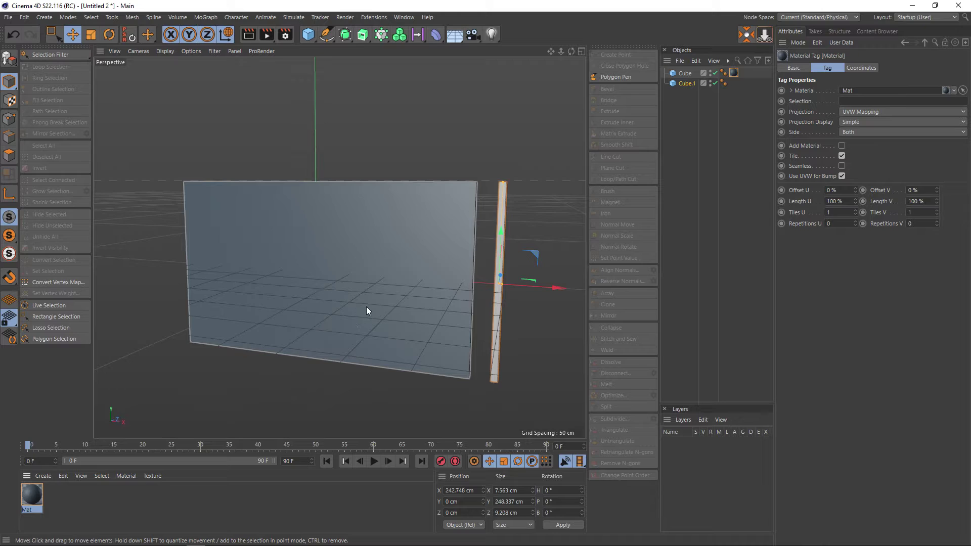
Align the post with the panel's right edge and copy it leftward along X
scroll(366, 306, up, 1)
click(687, 83)
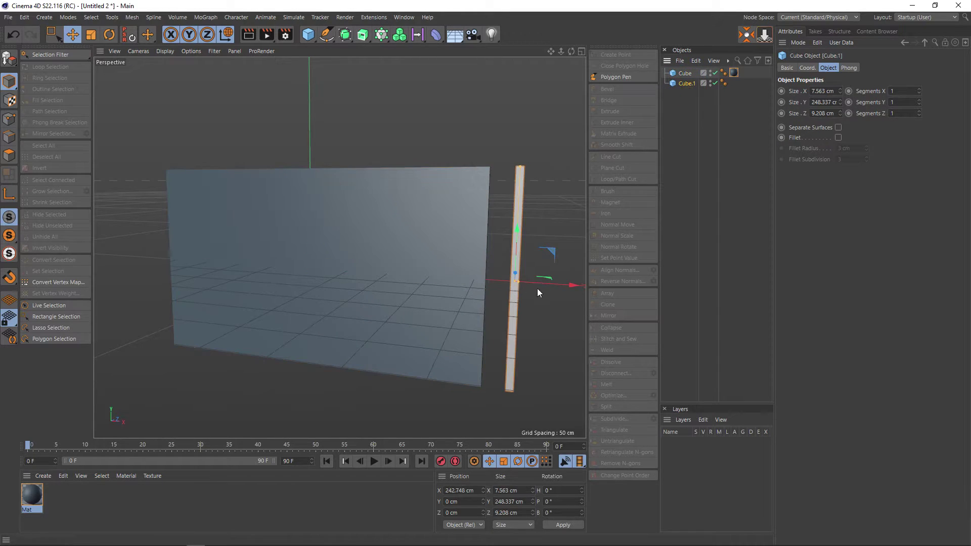
mouse_move(537, 288)
mouse_down()
mouse_move(566, 286)
mouse_move(541, 280)
mouse_up()
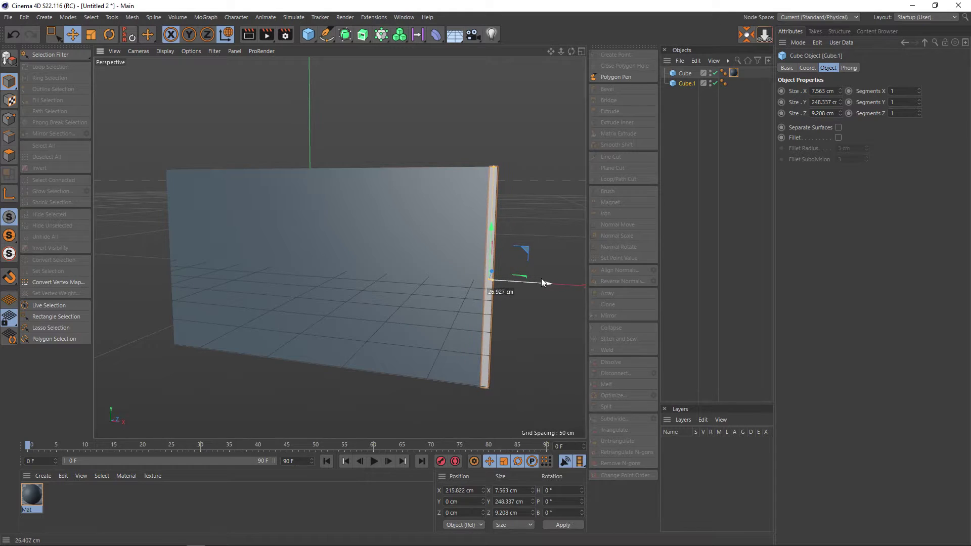
drag(541, 279, 541, 278)
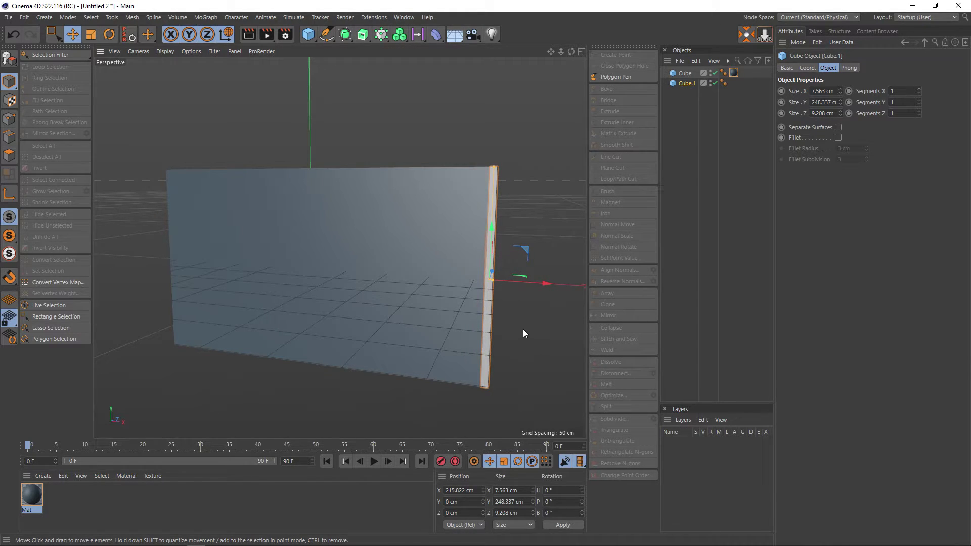
mouse_move(543, 282)
ctrl+mouse_down()
mouse_move(374, 286)
mouse_move(214, 271)
mouse_move(430, 266)
ctrl+mouse_up()
Add a fourth post copy across the panel, then select the panel with all its posts
mouse_move(401, 343)
alt+mouse_down()
mouse_move(437, 332)
mouse_move(410, 340)
alt+mouse_up()
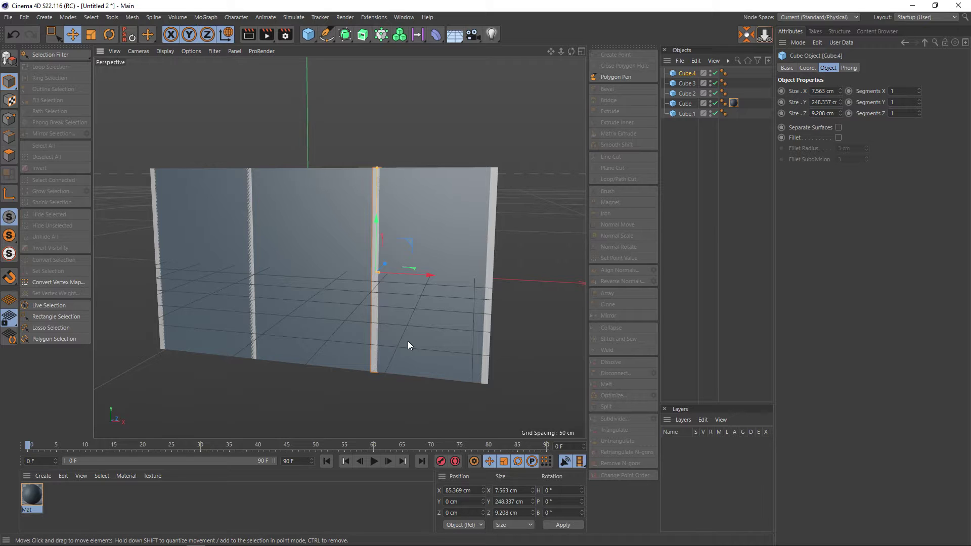
mouse_move(407, 343)
alt+mouse_down()
mouse_move(394, 364)
mouse_move(413, 335)
mouse_move(386, 356)
alt+mouse_up()
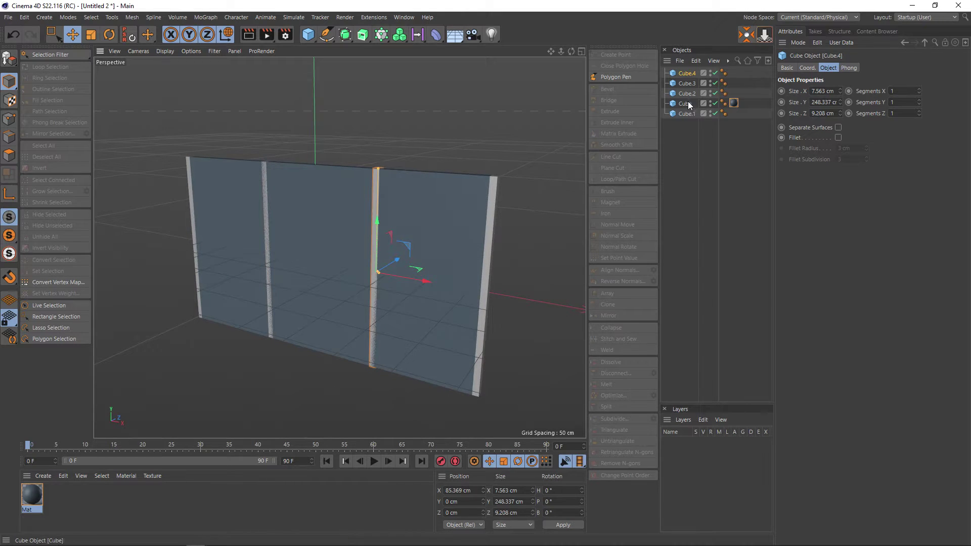
click(685, 88)
shift+click(685, 114)
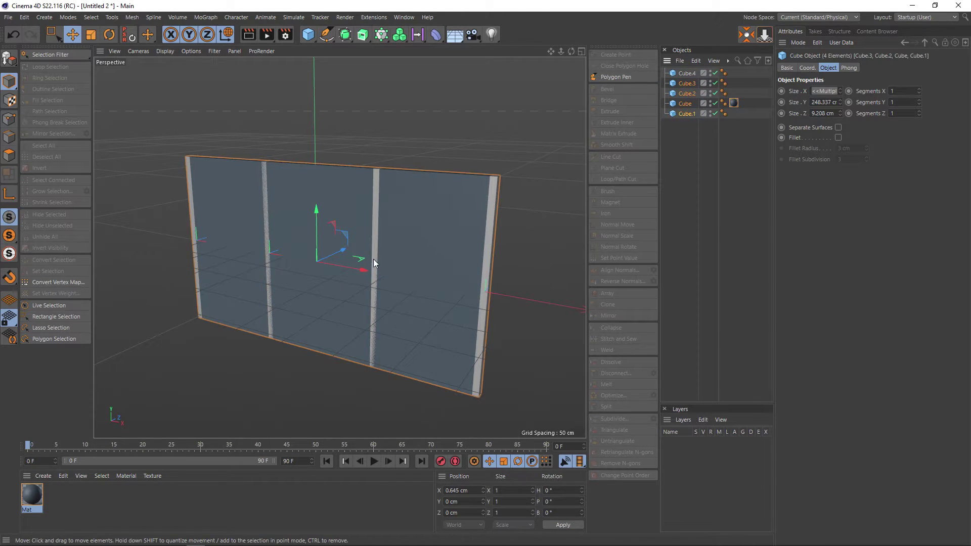
mouse_move(428, 260)
alt+mouse_down()
mouse_move(303, 284)
mouse_move(354, 256)
alt+mouse_up()
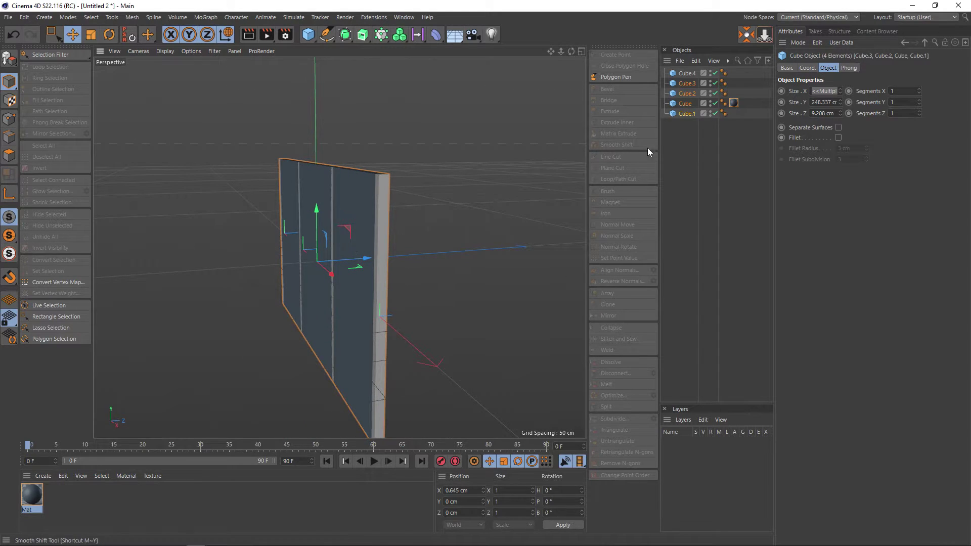
mouse_move(420, 272)
alt+mouse_down()
mouse_move(528, 246)
mouse_move(393, 280)
alt+mouse_up()
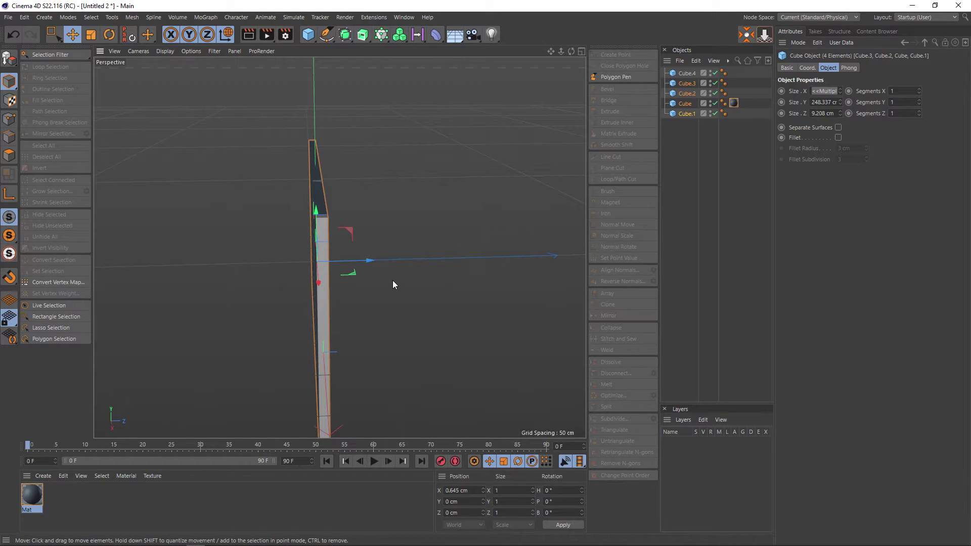
Trial-scale the wall's thickness, then undo so the wall stays unchanged
key(t)
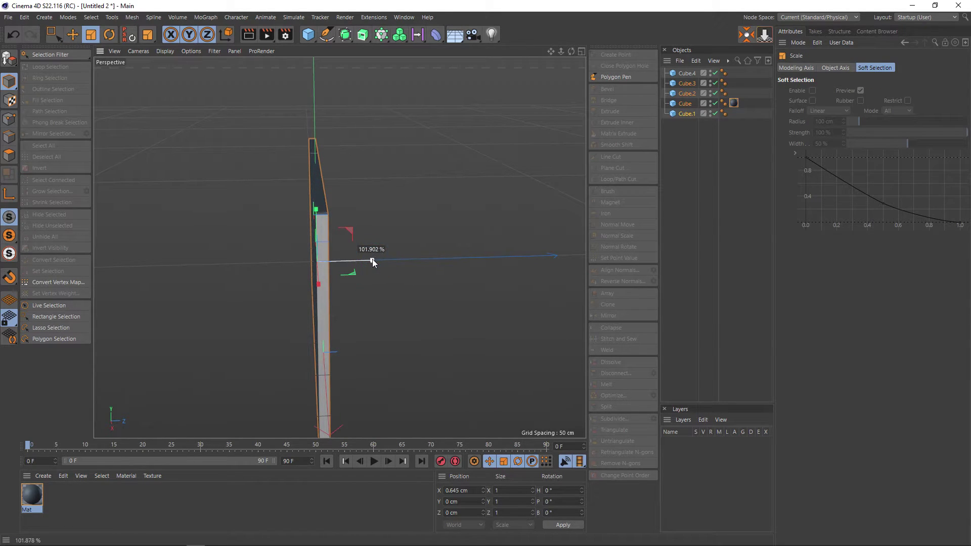
mouse_move(373, 258)
alt+mouse_down()
mouse_move(370, 283)
mouse_move(433, 260)
mouse_move(512, 249)
mouse_move(501, 243)
mouse_move(521, 238)
mouse_move(442, 279)
mouse_move(378, 262)
alt+mouse_up()
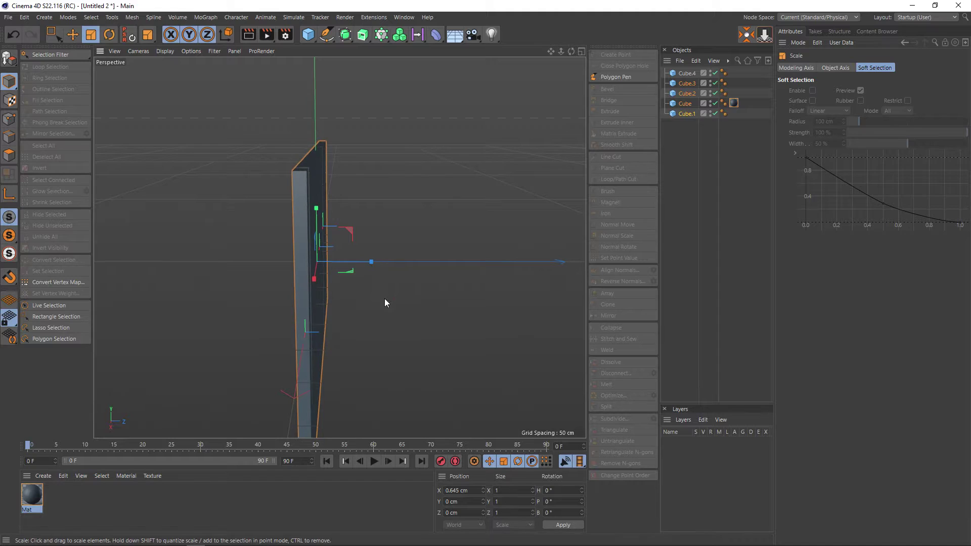
alt+drag(384, 299, 472, 277)
click(686, 123)
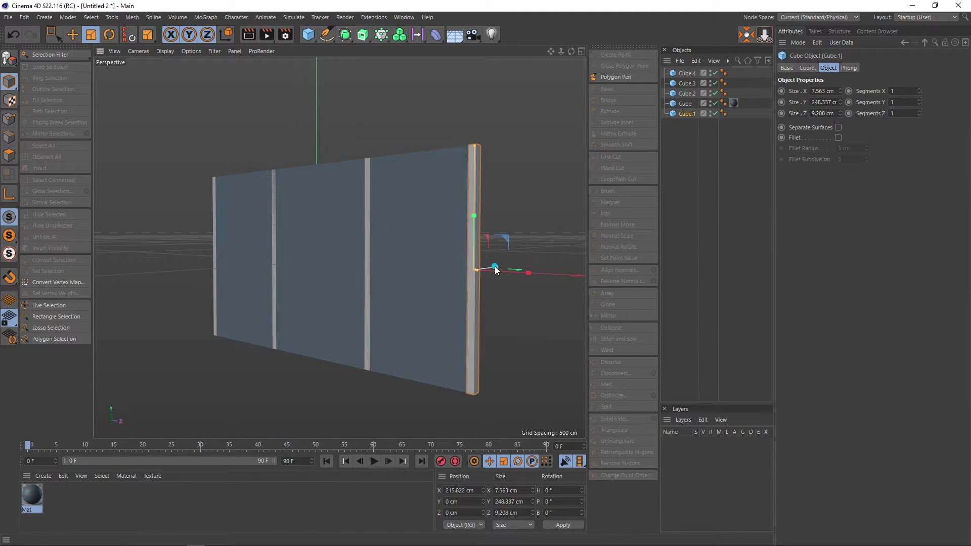
key(ctrl+z)
key(ctrl+z)
key(ctrl+y)
mouse_move(498, 265)
alt+mouse_down()
mouse_move(440, 277)
mouse_move(501, 274)
mouse_move(404, 236)
alt+mouse_up()
key(v)
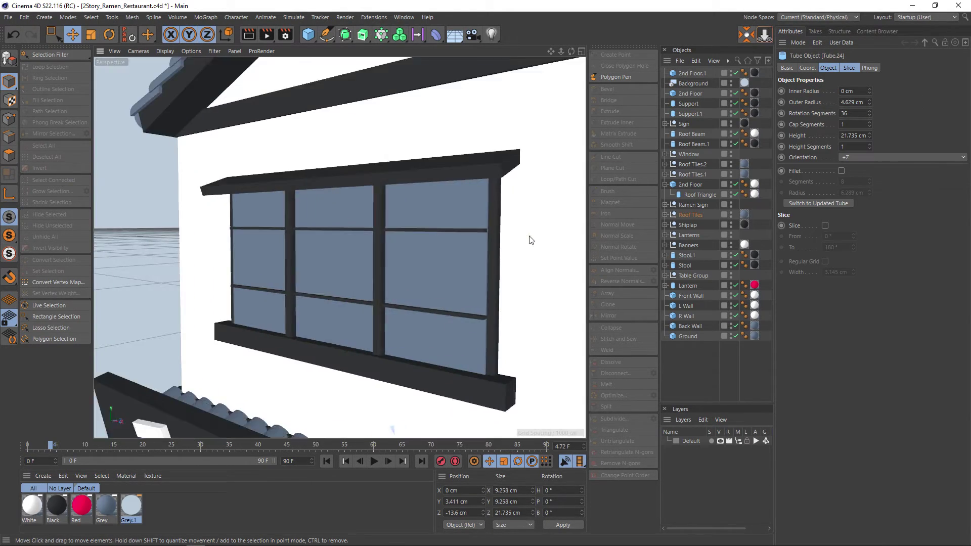
mouse_move(531, 240)
alt+mouse_down()
mouse_move(498, 253)
mouse_move(491, 226)
mouse_move(405, 276)
alt+mouse_up()
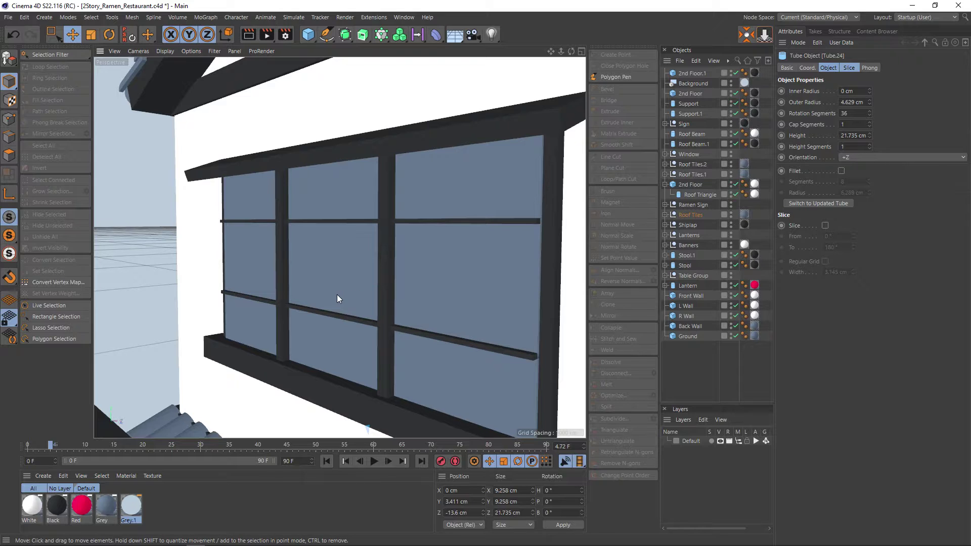
key(v)
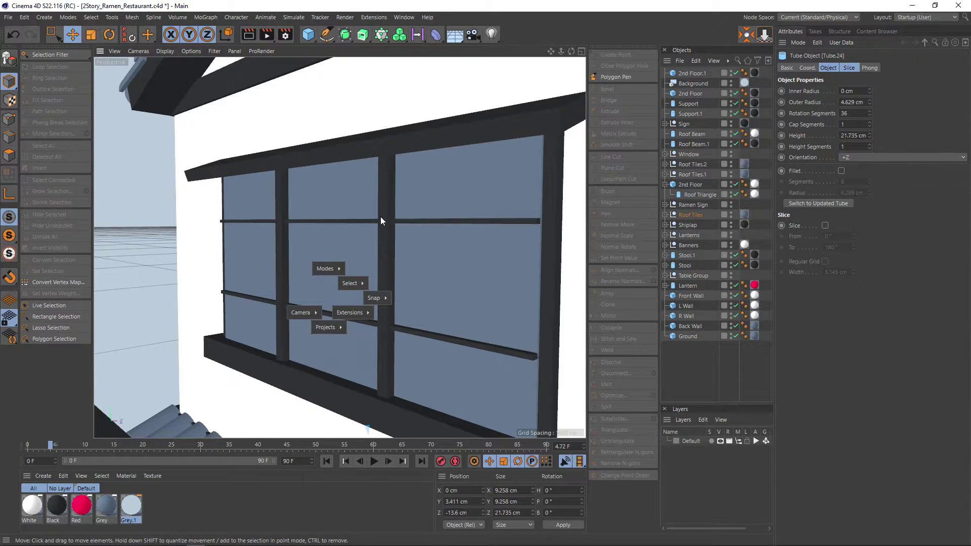
mouse_move(326, 327)
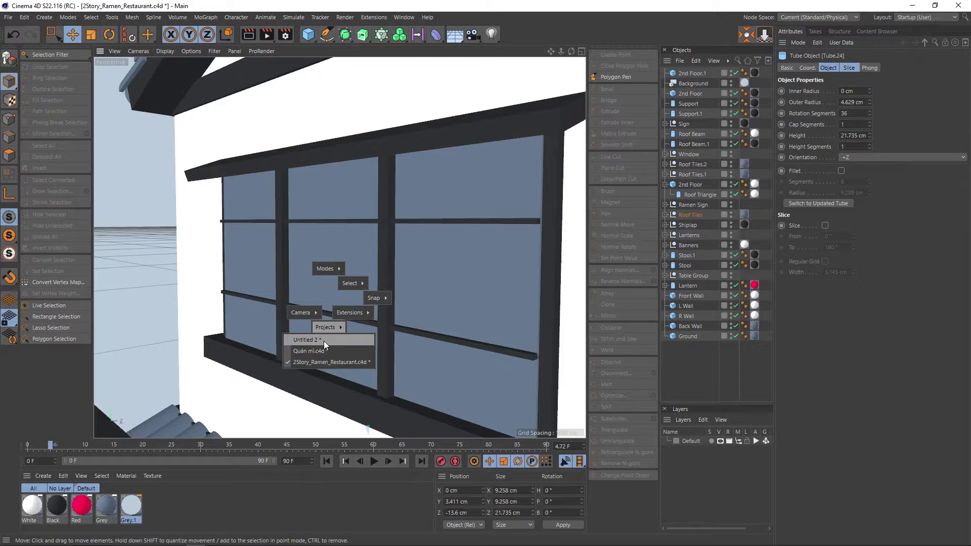
click(324, 341)
scroll(483, 270, up, 2)
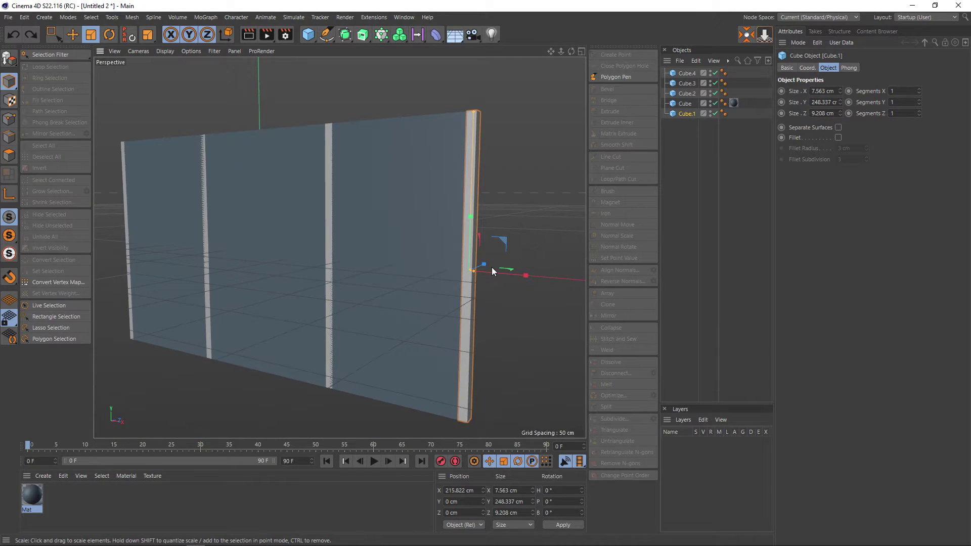
Delete a first selection of wall objects, then undo to restore the panel and pillars
click(690, 93)
shift+click(687, 113)
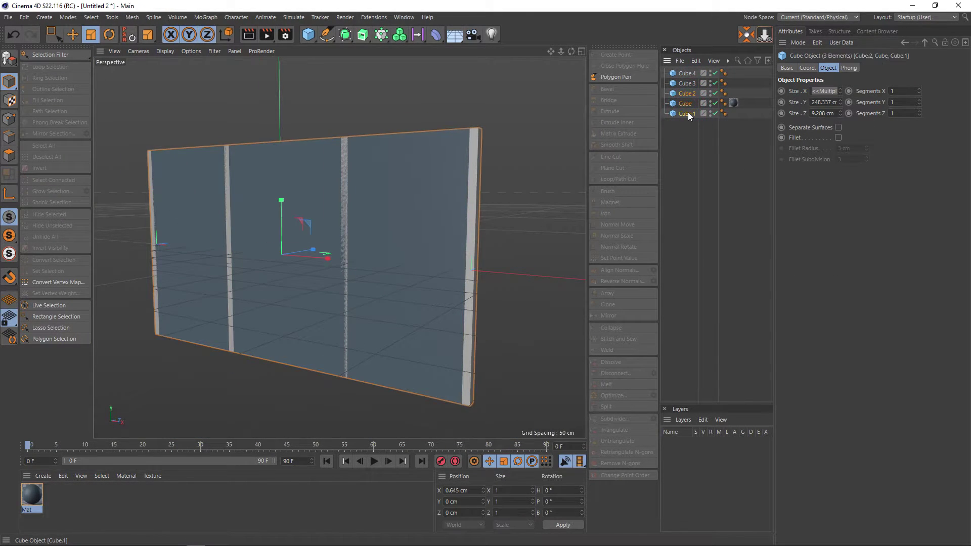
key(Delete)
click(682, 84)
click(681, 90)
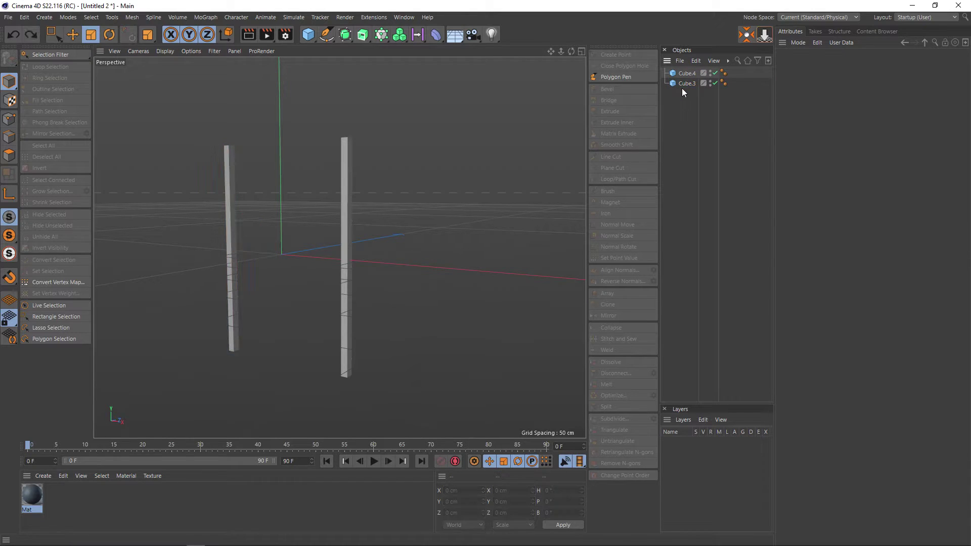
click(690, 73)
click(693, 113)
key(ctrl+z)
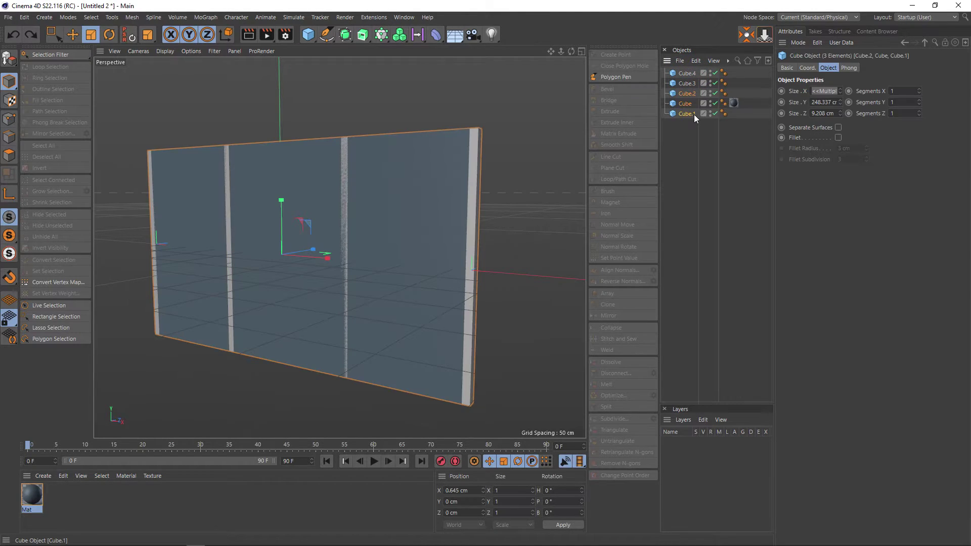
Select the pillars and move the Cube wall panel below Cube.1 in the object list
click(687, 71)
click(687, 84)
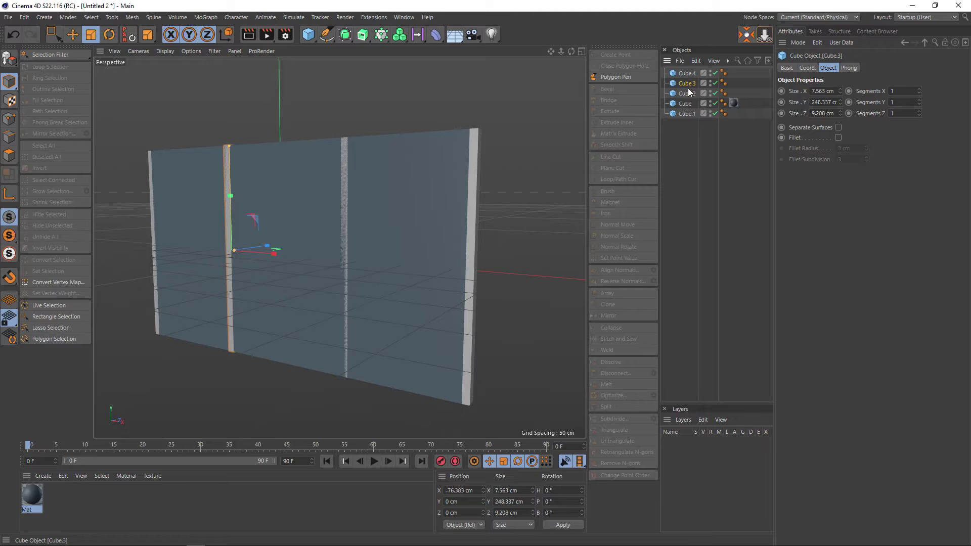
click(686, 93)
click(686, 115)
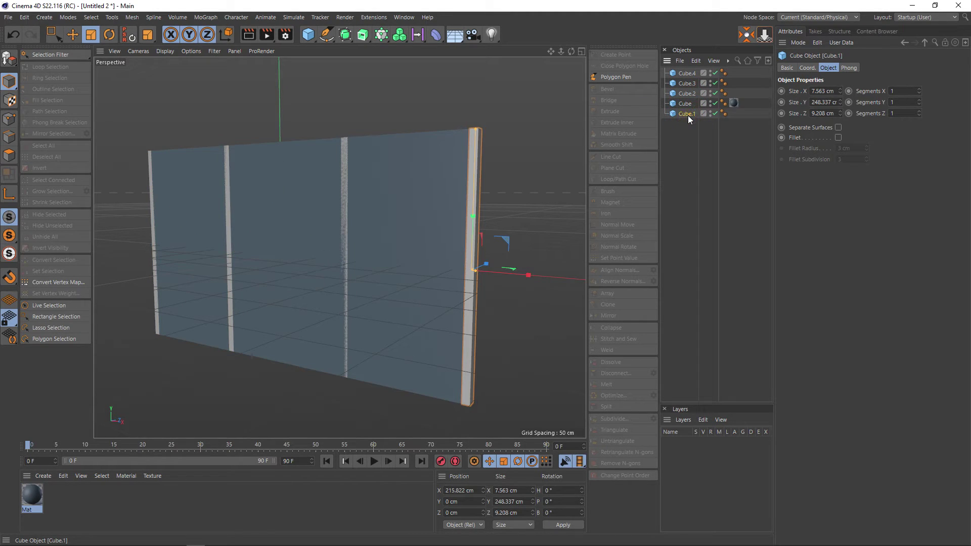
click(395, 200)
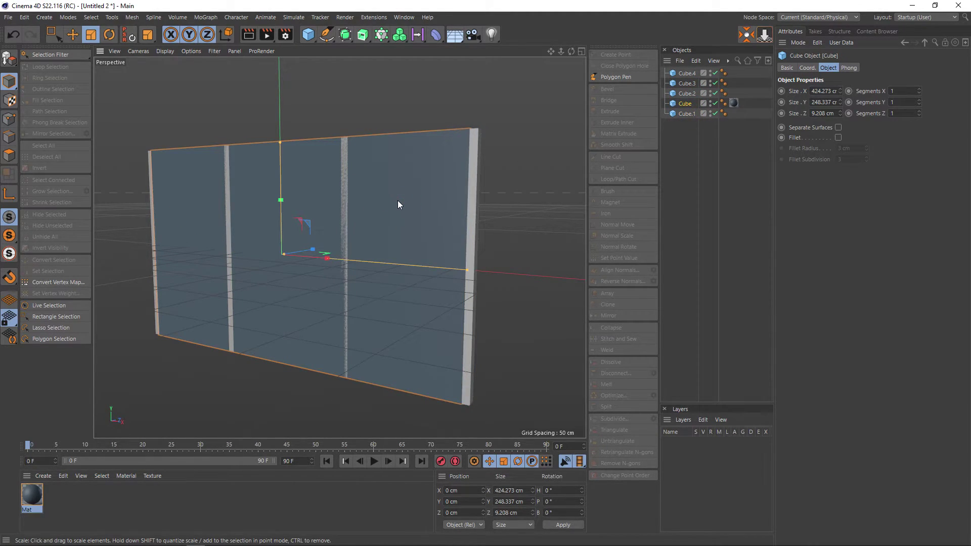
drag(687, 104, 685, 118)
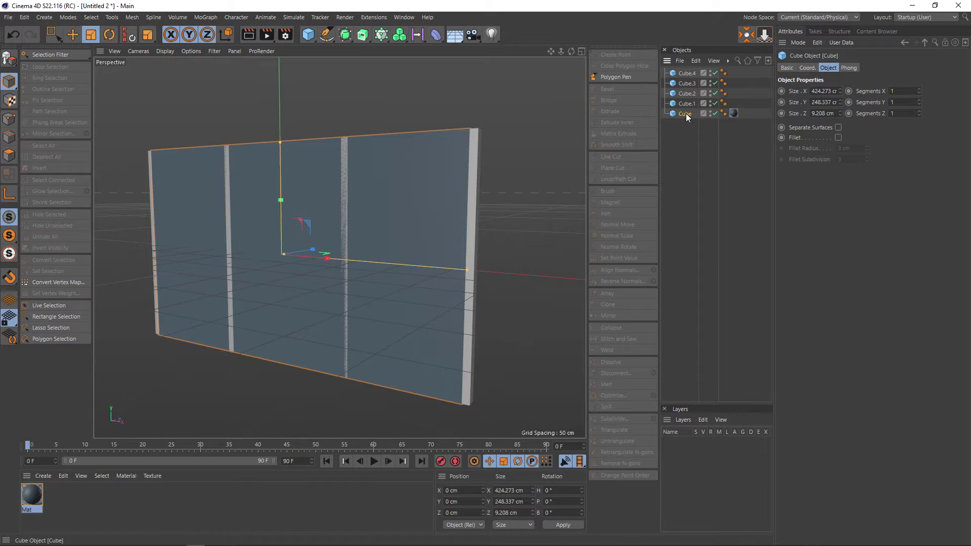
Delete the inner pillars Cube.2, Cube.3 and Cube.4, keeping the right-end pillar Cube.1
click(688, 104)
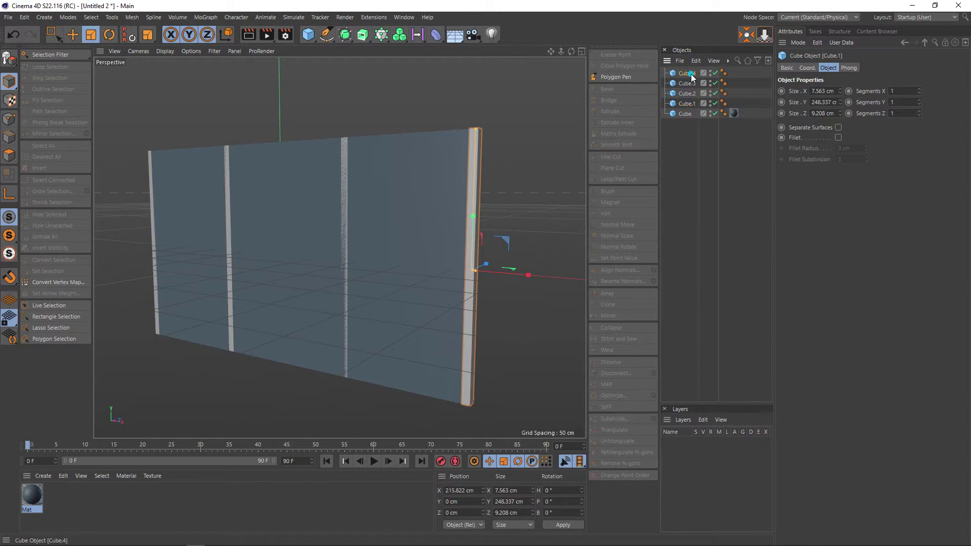
shift+click(687, 94)
key(Delete)
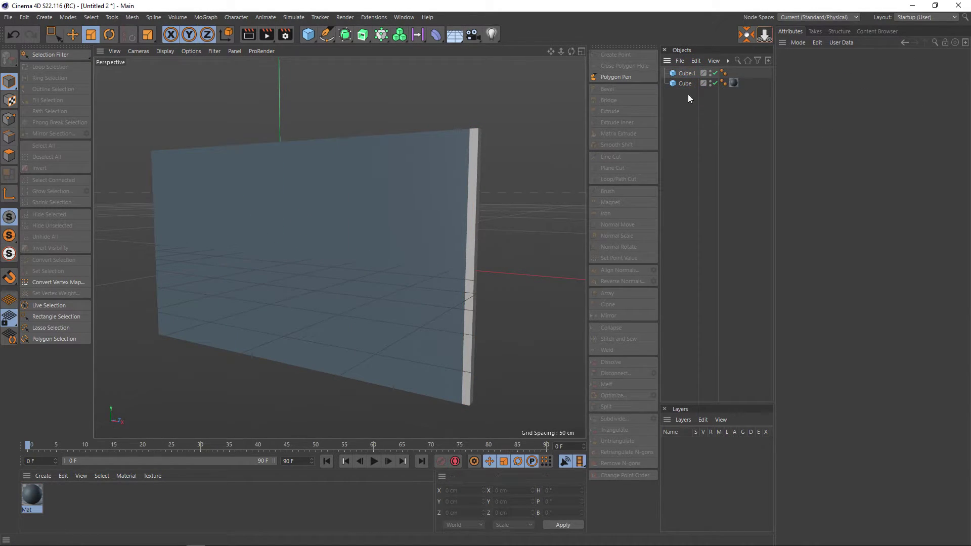
click(686, 73)
alt+drag(491, 227, 437, 248)
mouse_move(499, 266)
alt+mouse_down()
mouse_move(474, 270)
mouse_move(572, 301)
mouse_move(466, 269)
mouse_move(418, 283)
alt+mouse_up()
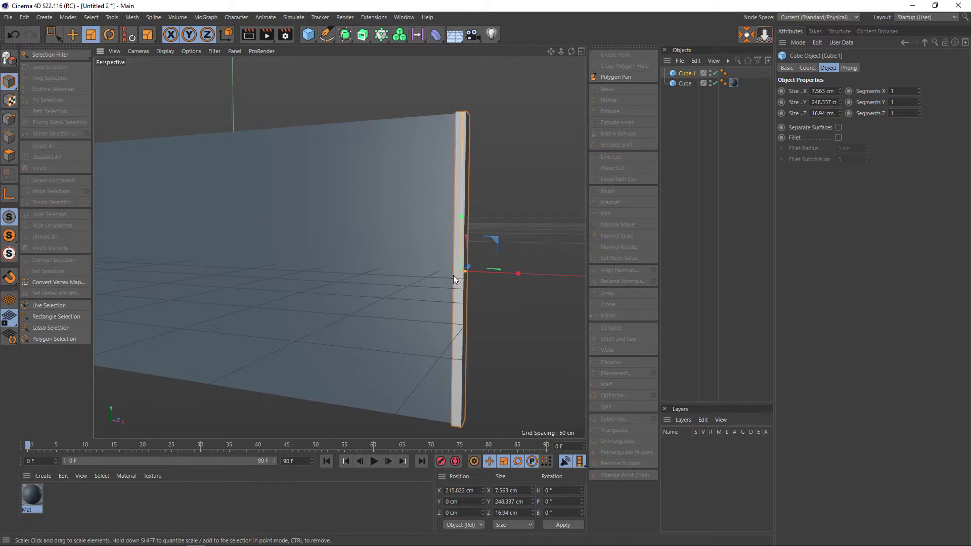
key(v)
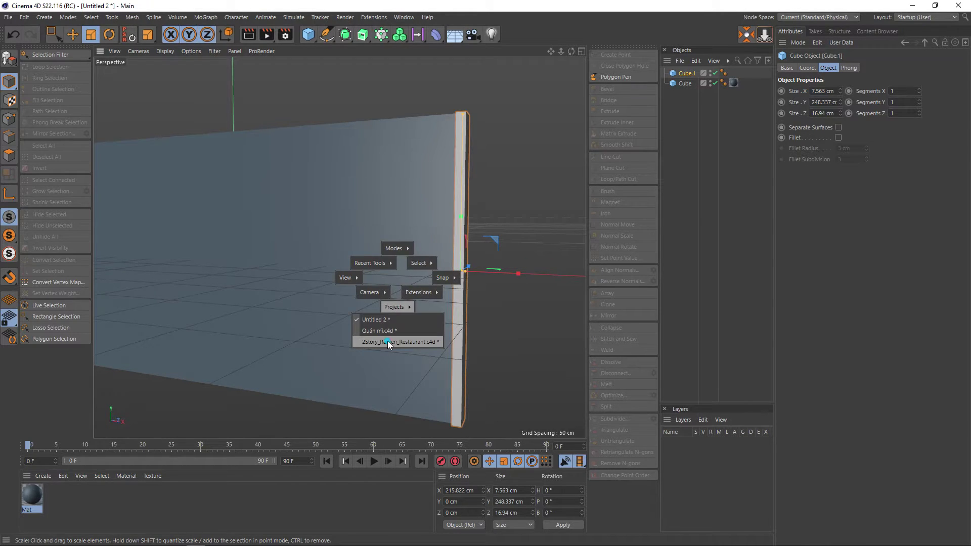
click(387, 341)
scroll(495, 293, down, 3)
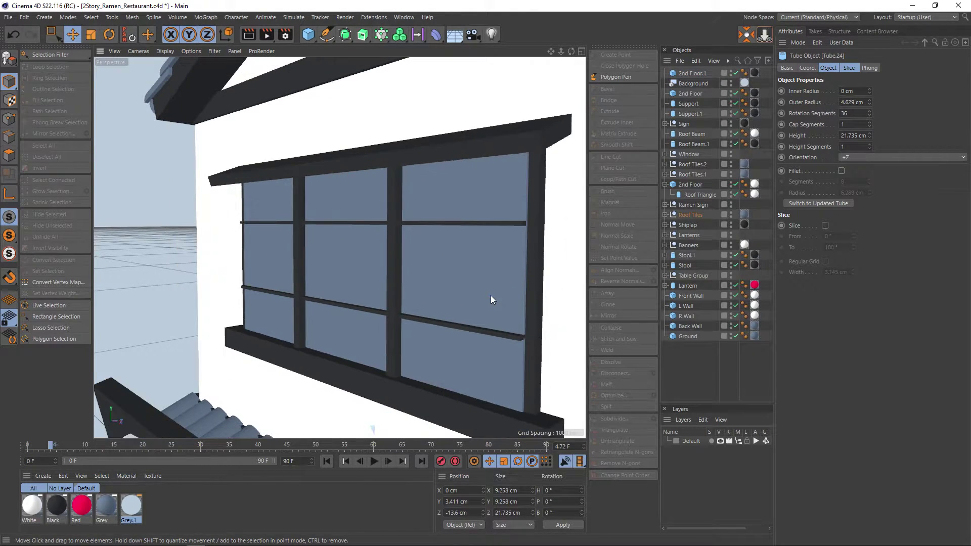
click(491, 292)
mouse_move(491, 292)
alt+mouse_down()
mouse_move(415, 242)
mouse_move(427, 266)
mouse_move(455, 283)
alt+mouse_up()
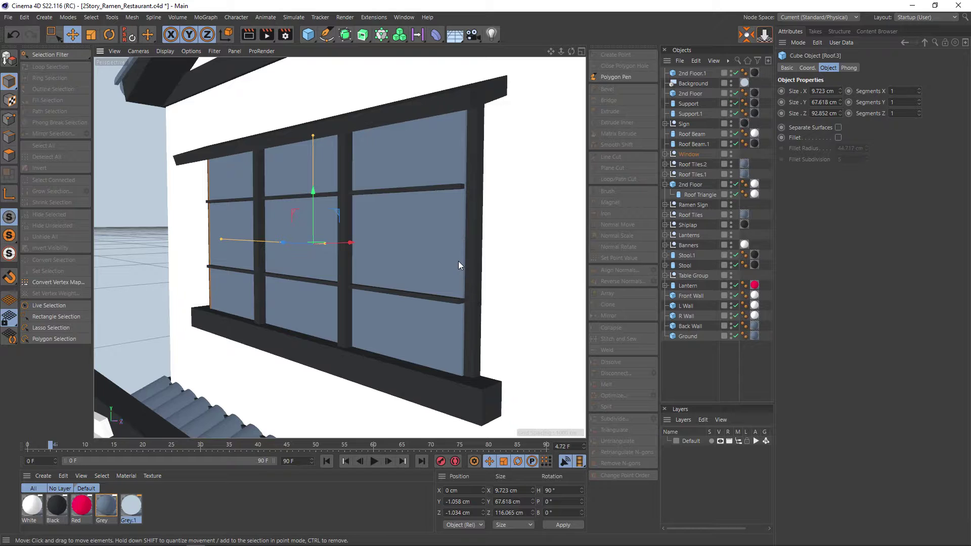
key(v)
click(442, 300)
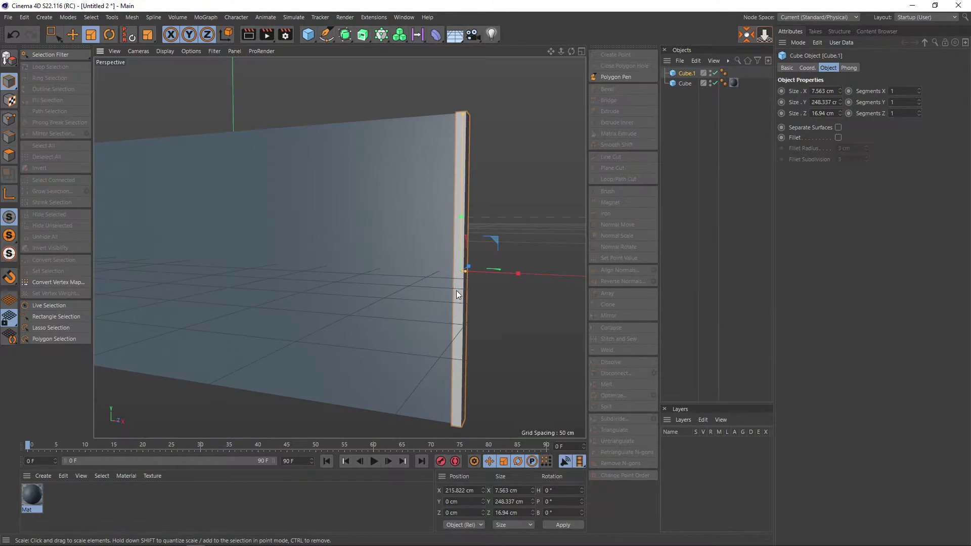
Copy the 16.94 cm-deep pillar along X to the wall's left end and interior, then select the panel
key(e)
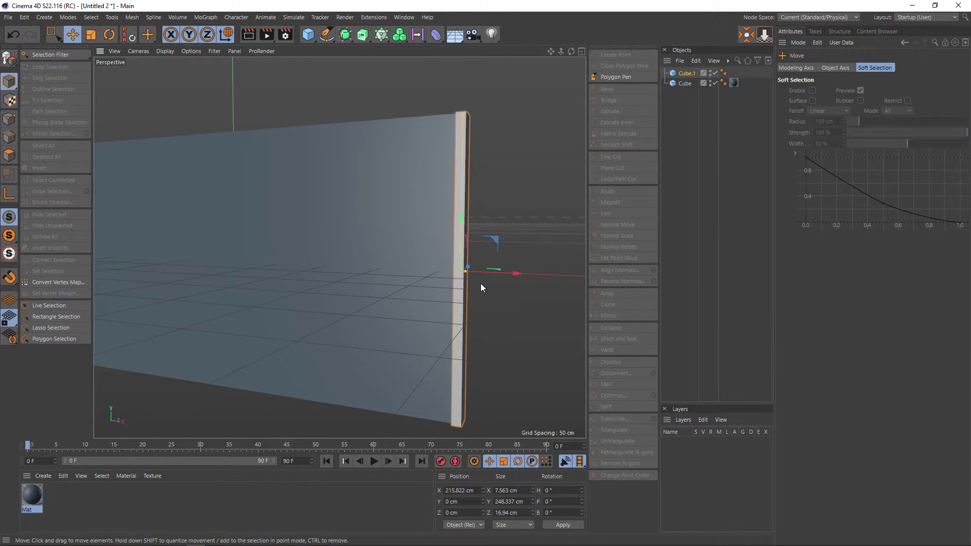
mouse_move(480, 283)
alt+mouse_down()
mouse_move(460, 287)
mouse_move(511, 288)
alt+mouse_up()
mouse_move(570, 275)
mouse_down()
mouse_move(185, 259)
mouse_move(285, 271)
mouse_move(424, 267)
mouse_up()
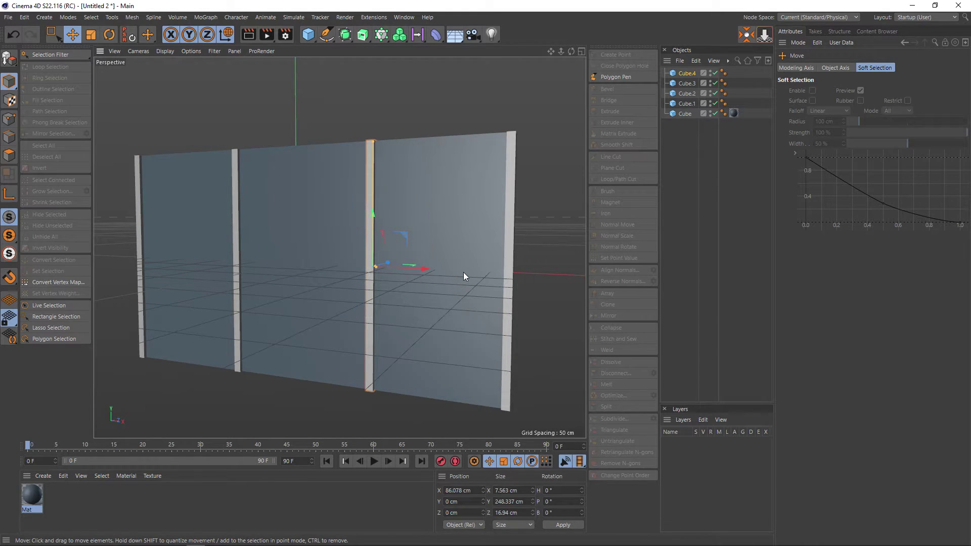
click(459, 221)
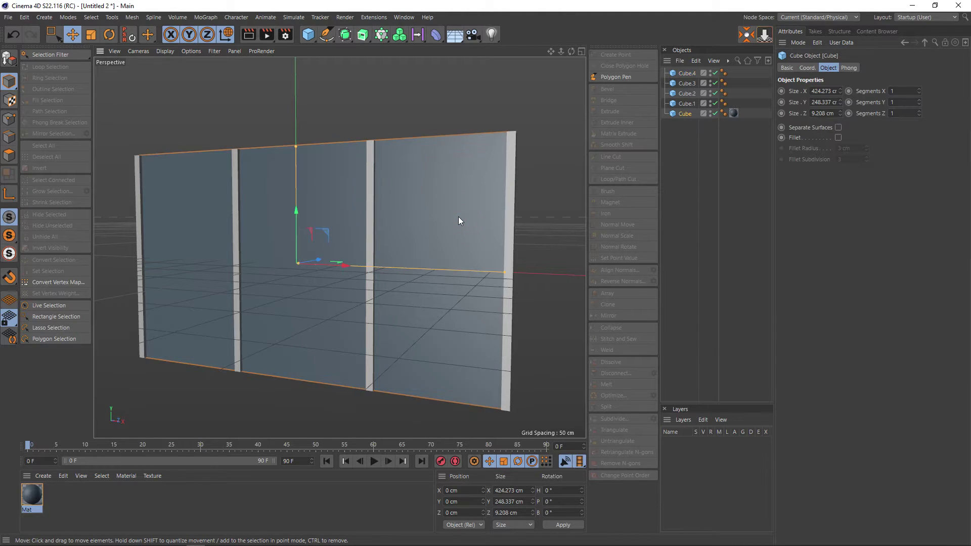
double_click(687, 113)
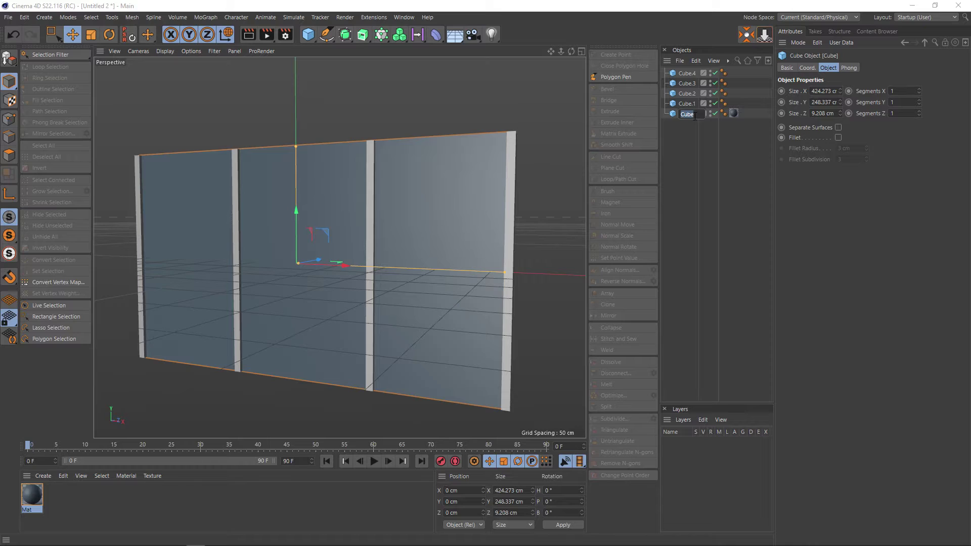
Rename the wall panel Glass and make a copy, Glass.1, without its material tag
text(K)
text(lass)
key(Return)
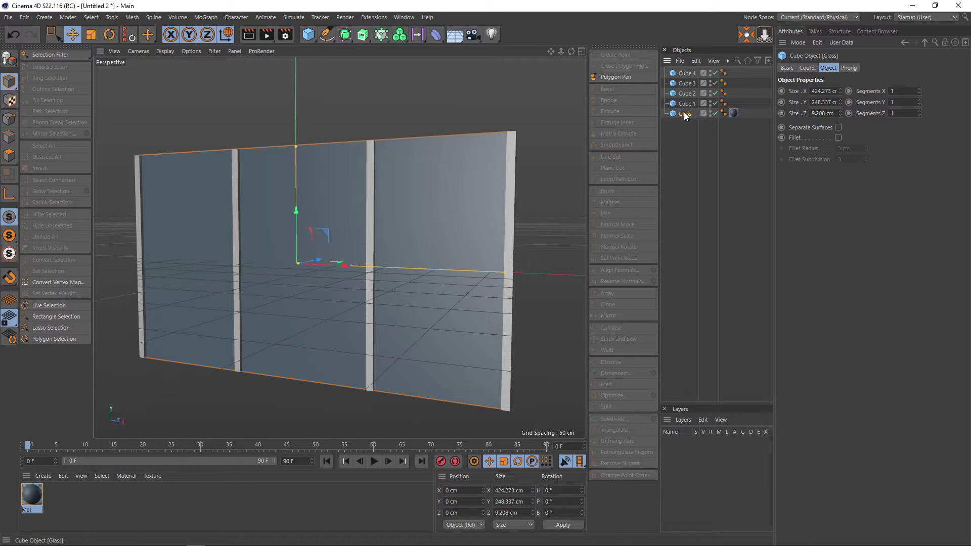
ctrl+drag(683, 113, 688, 118)
click(733, 113)
key(Delete)
click(688, 112)
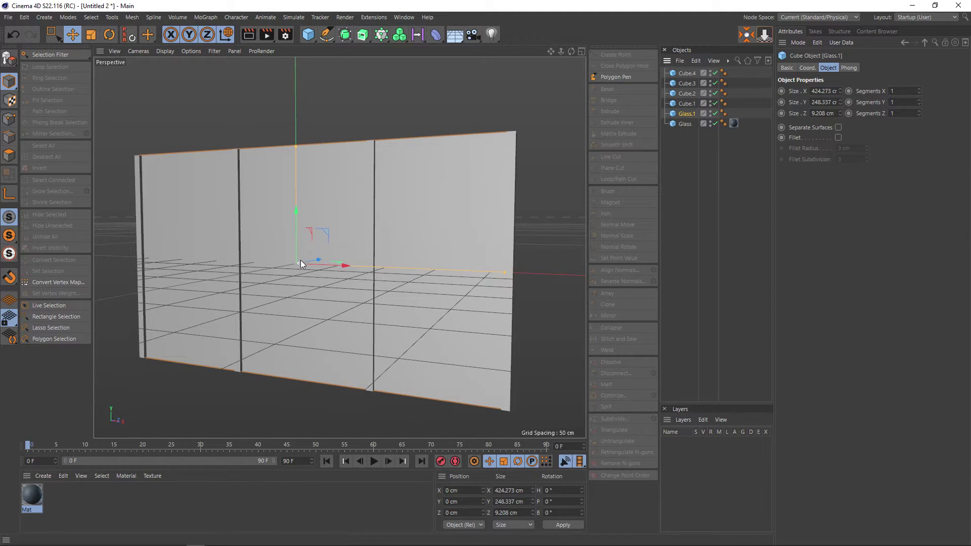
Shape Glass.1 into a horizontal rail 13.741 cm deep and 5 cm tall
mouse_move(295, 147)
mouse_down()
mouse_move(292, 261)
mouse_move(292, 157)
mouse_up()
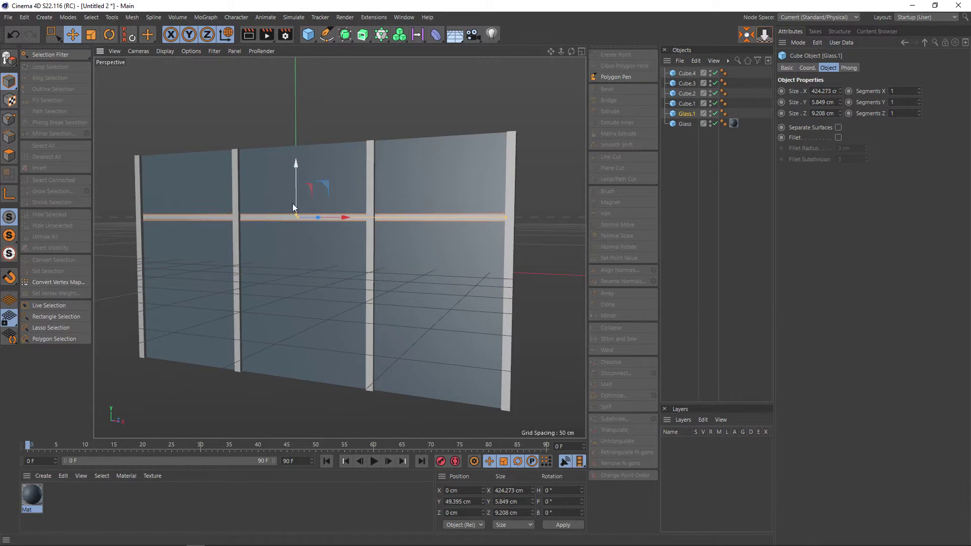
scroll(295, 218, up, 2)
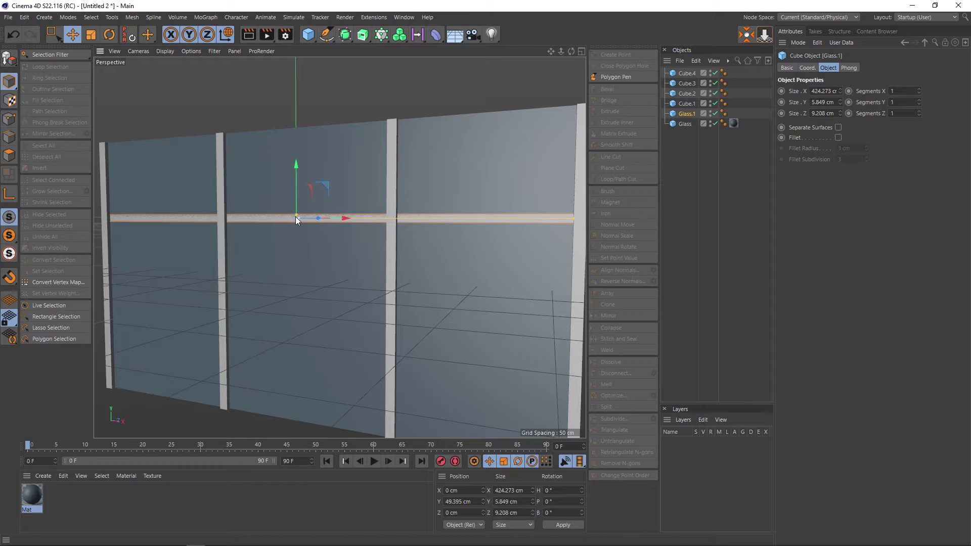
drag(295, 215, 295, 219)
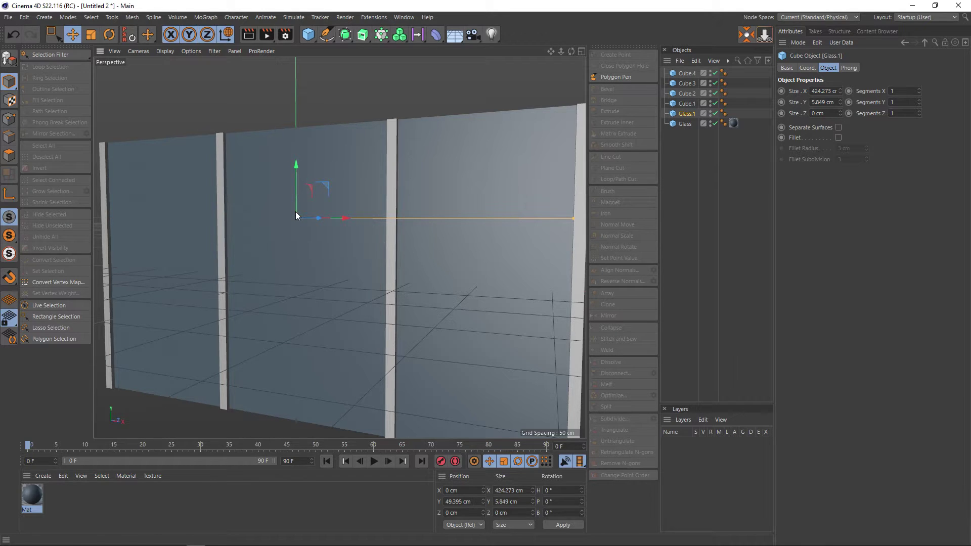
key(ctrl+z)
mouse_move(303, 206)
alt+mouse_down()
mouse_move(273, 254)
mouse_move(225, 254)
alt+mouse_up()
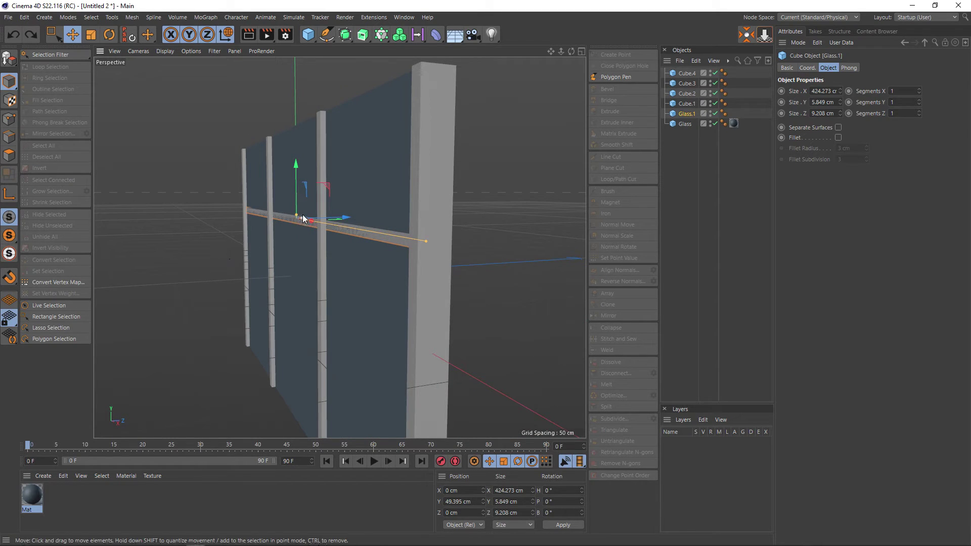
alt+drag(320, 243, 291, 249)
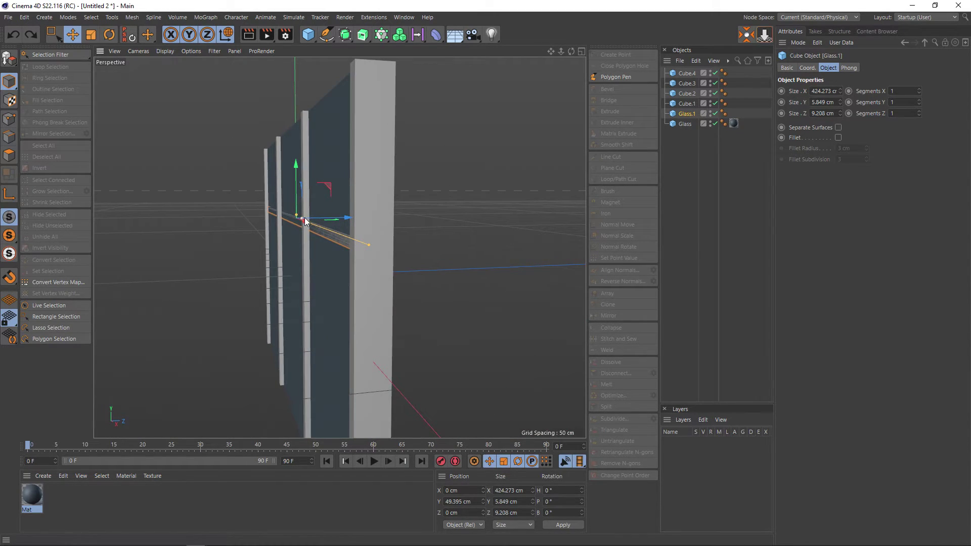
mouse_move(302, 218)
mouse_down()
mouse_move(365, 264)
mouse_move(444, 257)
mouse_move(433, 257)
mouse_up()
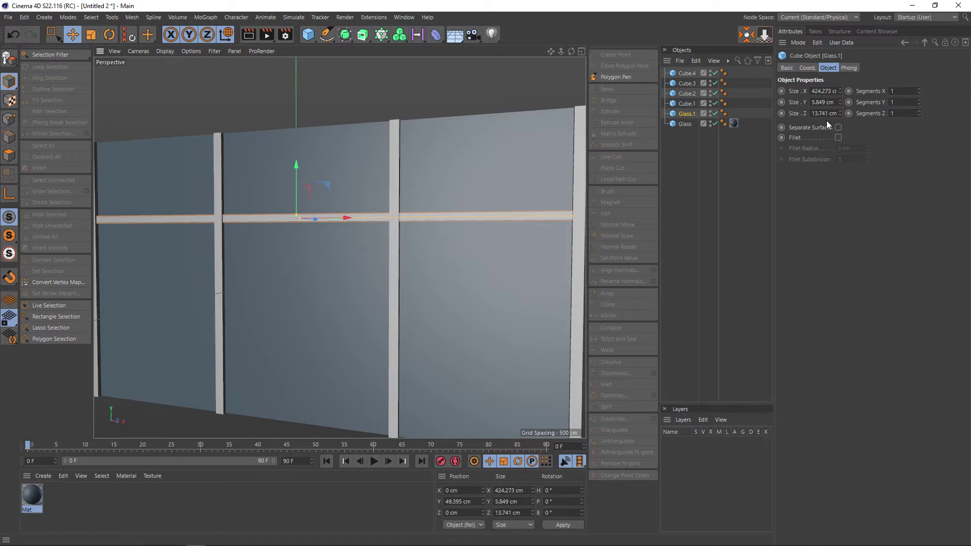
double_click(822, 102)
text(5)
key(Return)
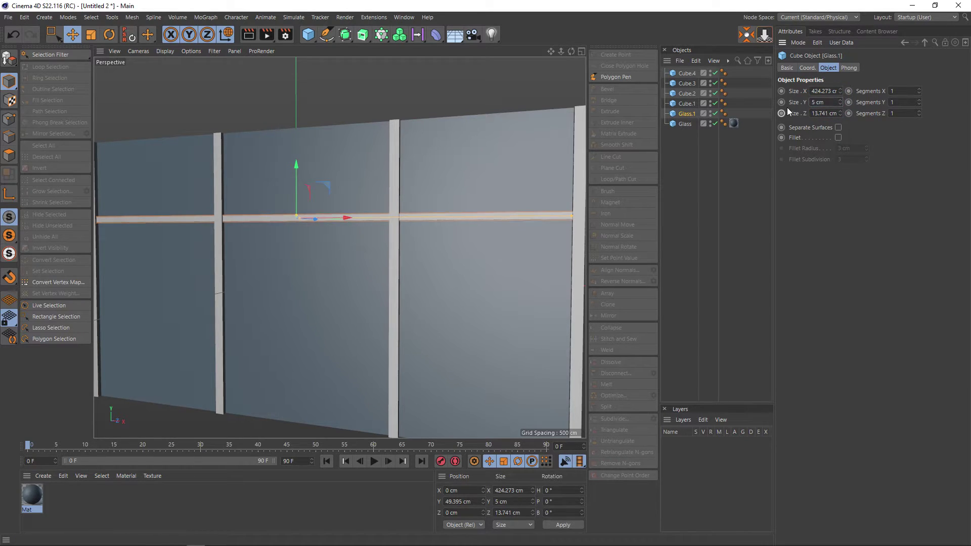
scroll(363, 249, down, 3)
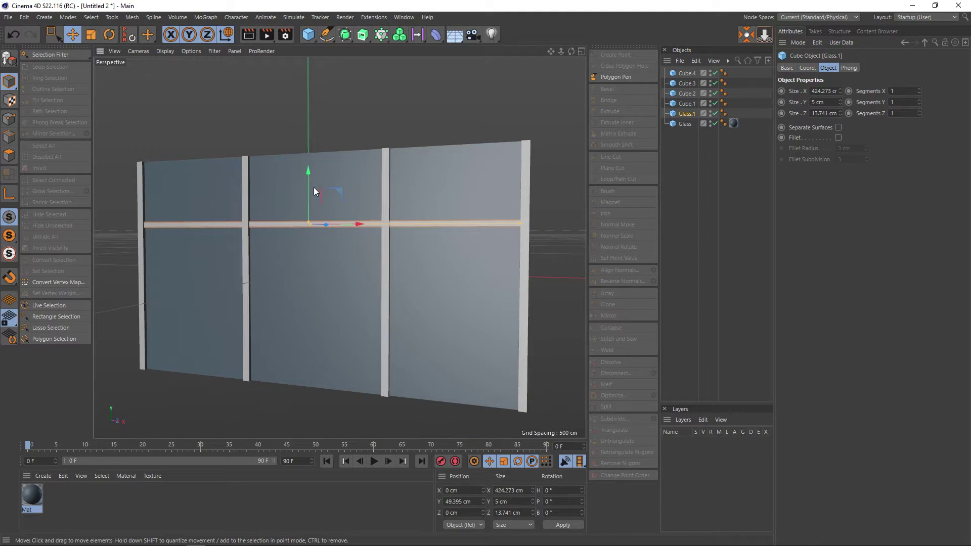
Copy the rail lower down the wall as Glass.2 at Y -53.774 cm
ctrl+drag(307, 172, 301, 268)
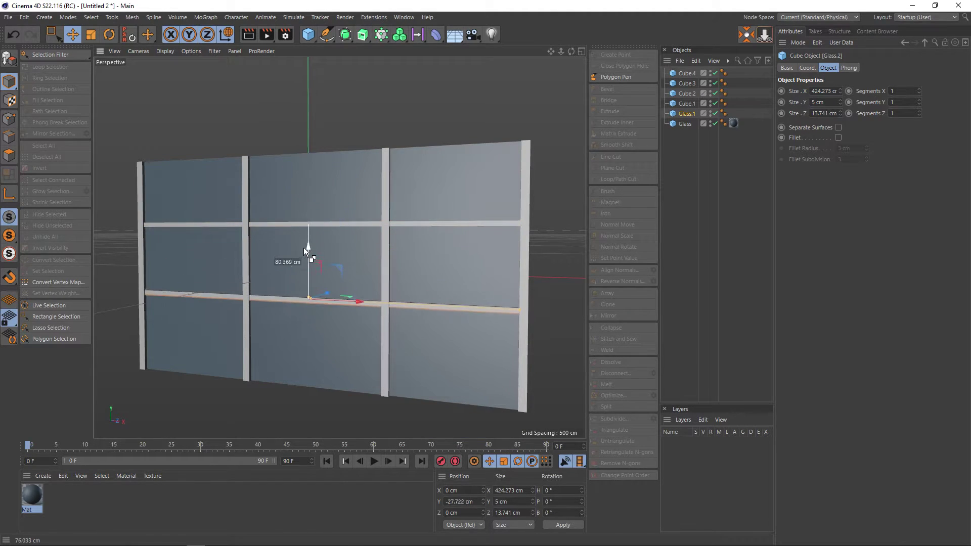
click(573, 256)
mouse_move(573, 256)
alt+mouse_down()
mouse_move(461, 280)
mouse_move(575, 264)
alt+mouse_up()
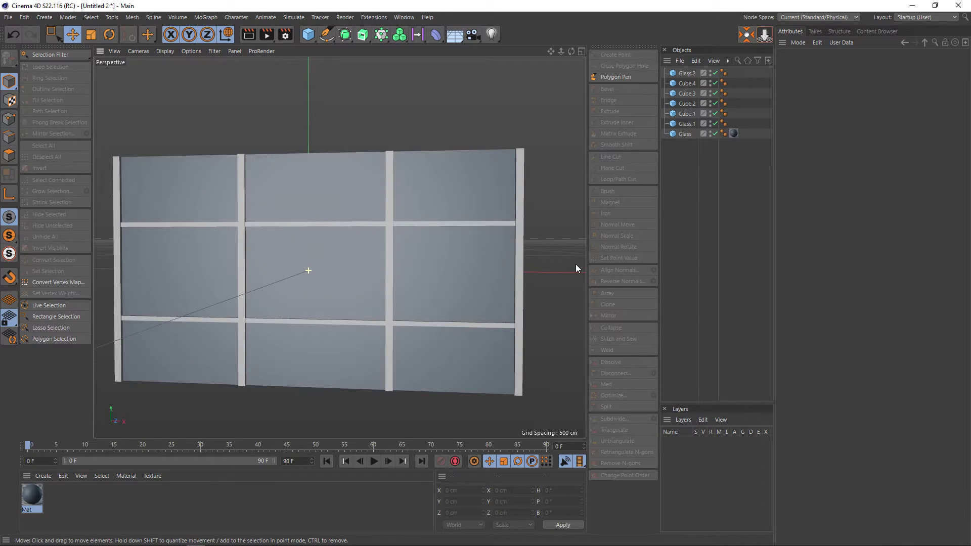
Set the upper and lower glazing bars' height to 4 cm
click(358, 223)
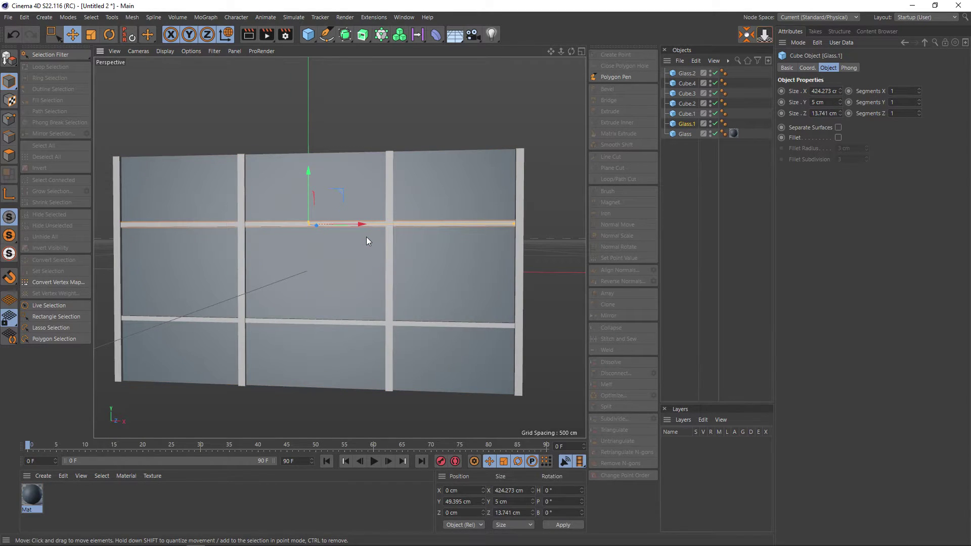
click(829, 103)
text(48.337)
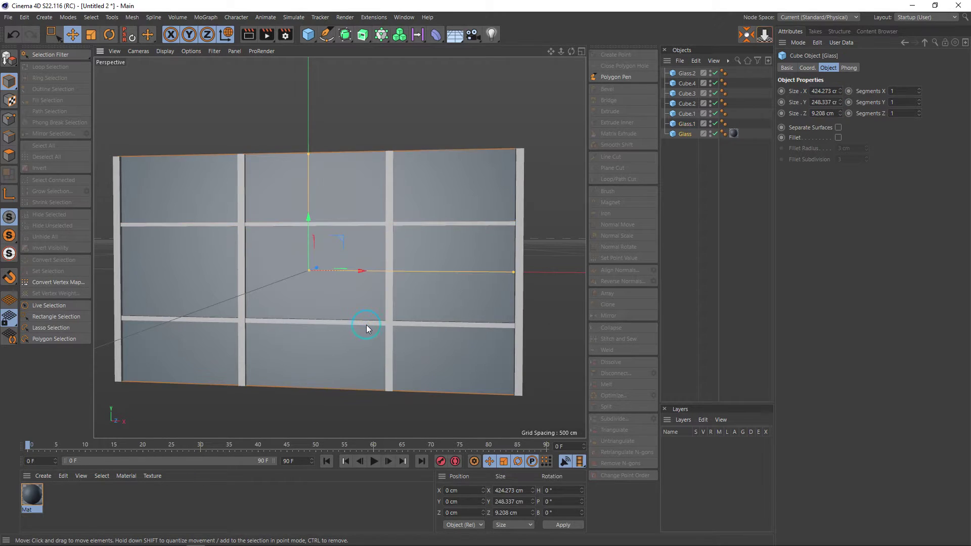
click(366, 323)
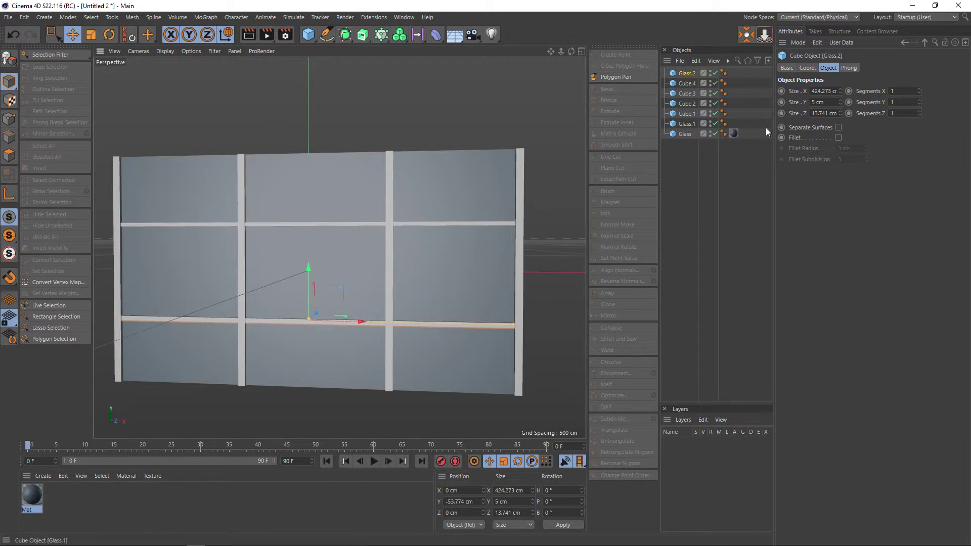
scroll(787, 109, down, 1)
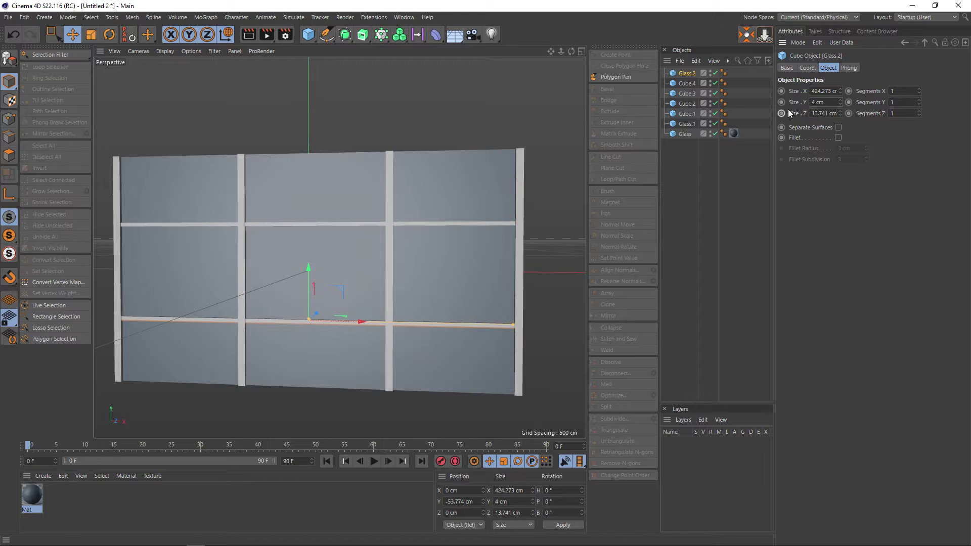
click(466, 131)
mouse_move(503, 226)
alt+mouse_down()
mouse_move(547, 212)
mouse_move(419, 271)
alt+mouse_up()
alt+drag(348, 312, 318, 318)
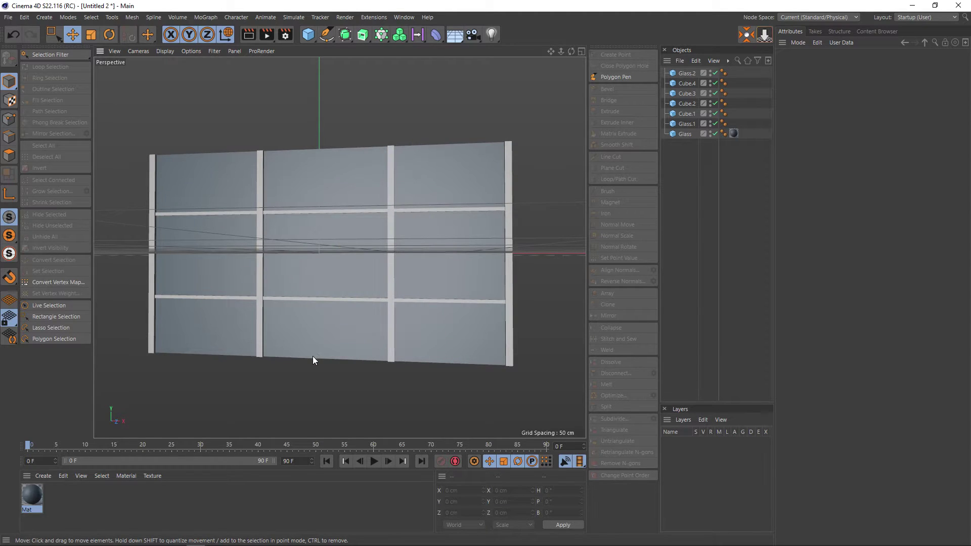
key(v)
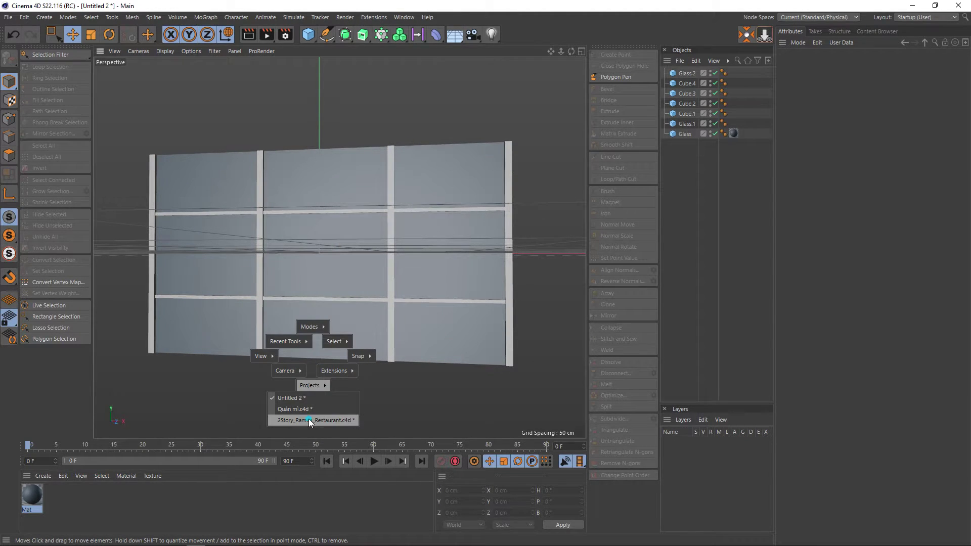
click(310, 420)
scroll(373, 366, up, 3)
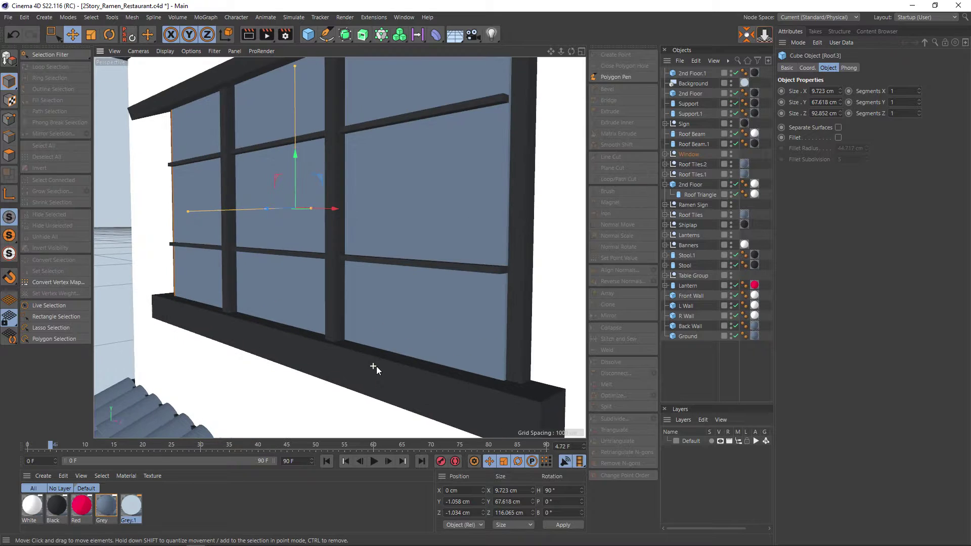
scroll(409, 340, up, 1)
mouse_move(409, 339)
alt+mouse_down()
mouse_move(396, 397)
mouse_move(431, 237)
mouse_move(374, 207)
mouse_move(433, 212)
alt+mouse_up()
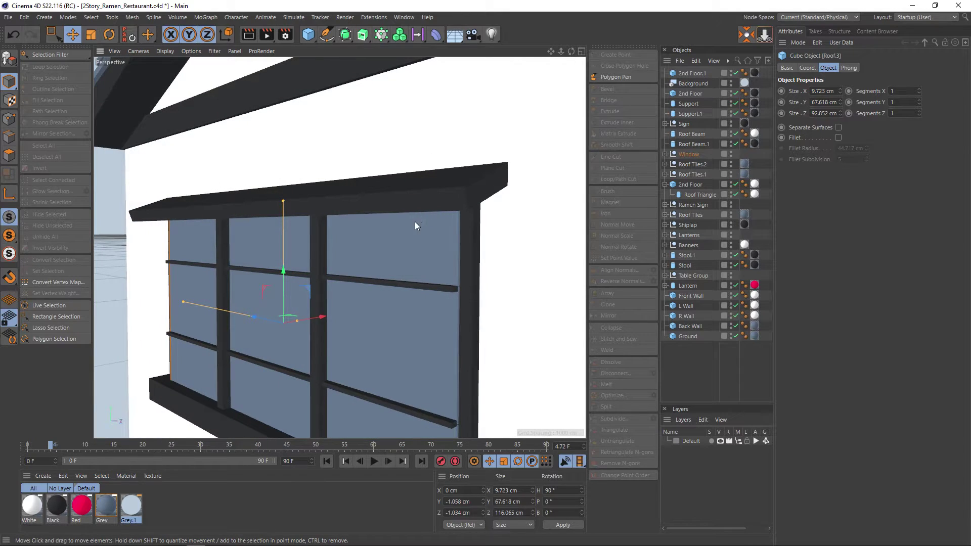
key(v)
click(391, 274)
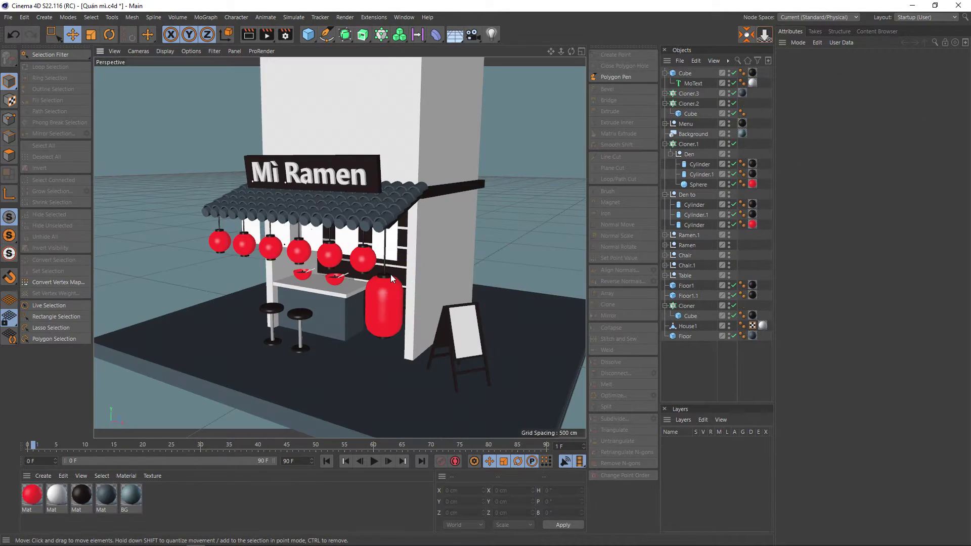
key(v)
click(387, 309)
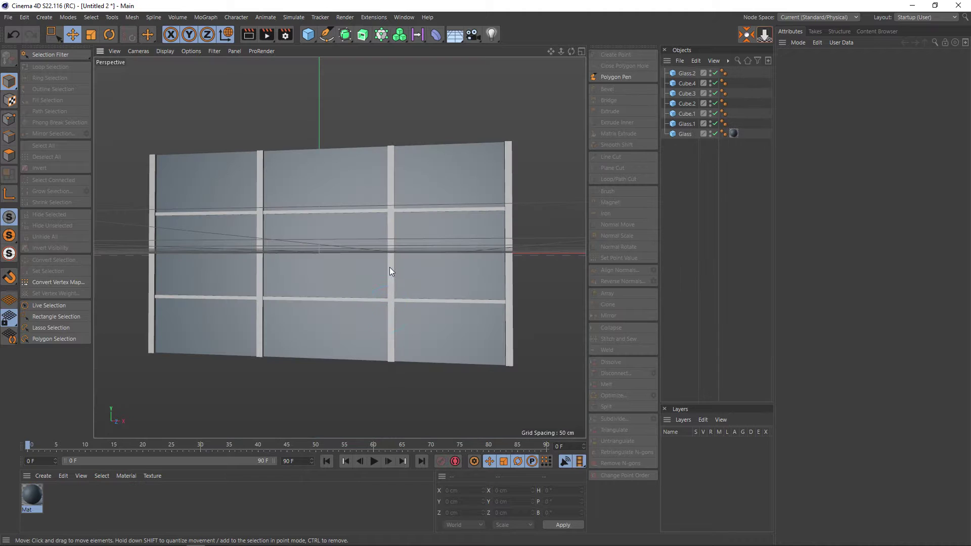
mouse_move(376, 287)
alt+mouse_down()
mouse_move(385, 311)
mouse_move(374, 269)
alt+mouse_up()
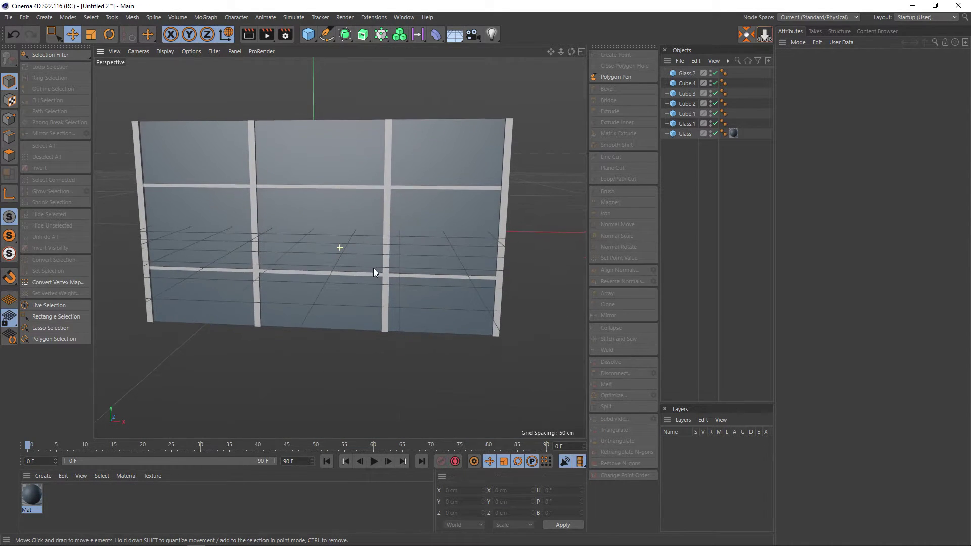
Copy the lower bar to the wall's bottom and stretch it into a sill about 466 × 19.8 × 19.7 cm
click(329, 273)
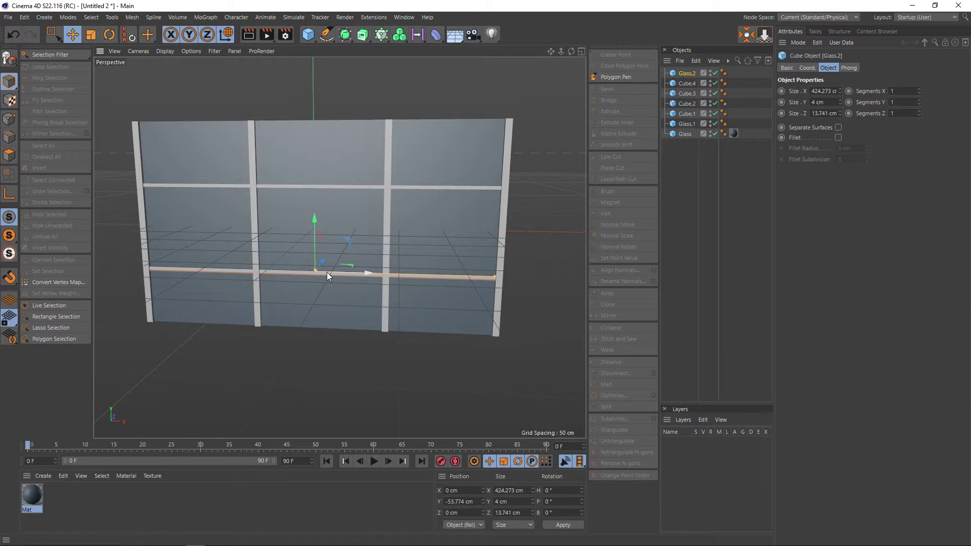
ctrl+drag(313, 219, 314, 275)
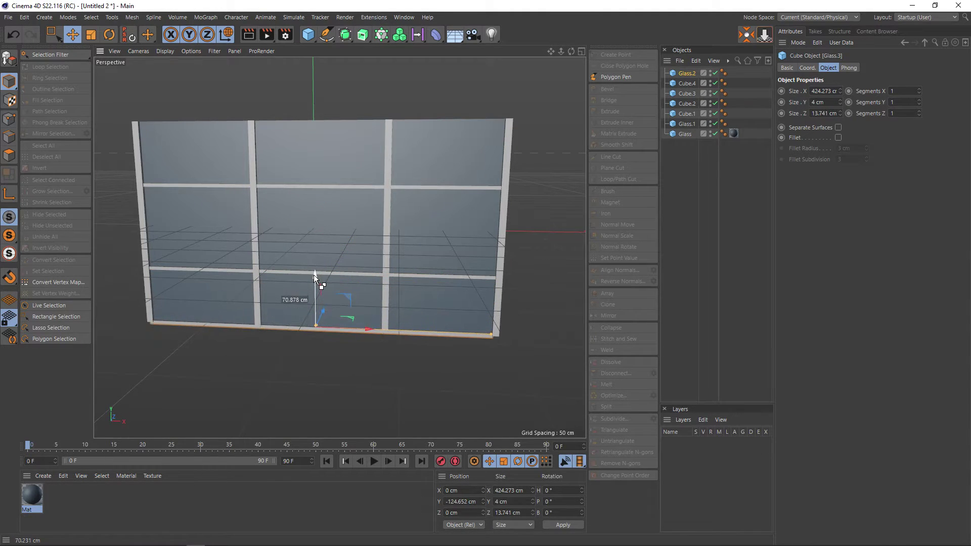
scroll(402, 339, up, 2)
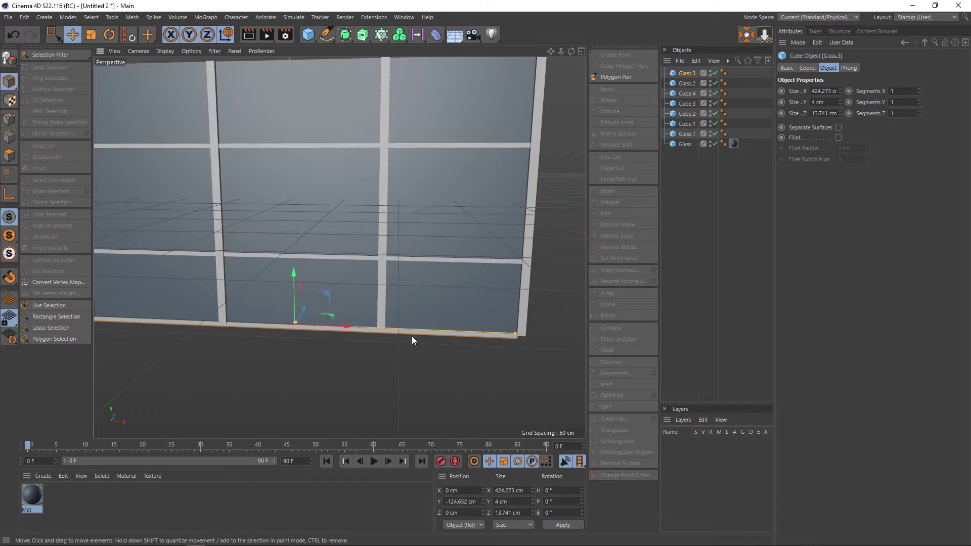
scroll(505, 326, up, 2)
scroll(510, 321, up, 2)
scroll(472, 276, up, 2)
scroll(473, 276, up, 2)
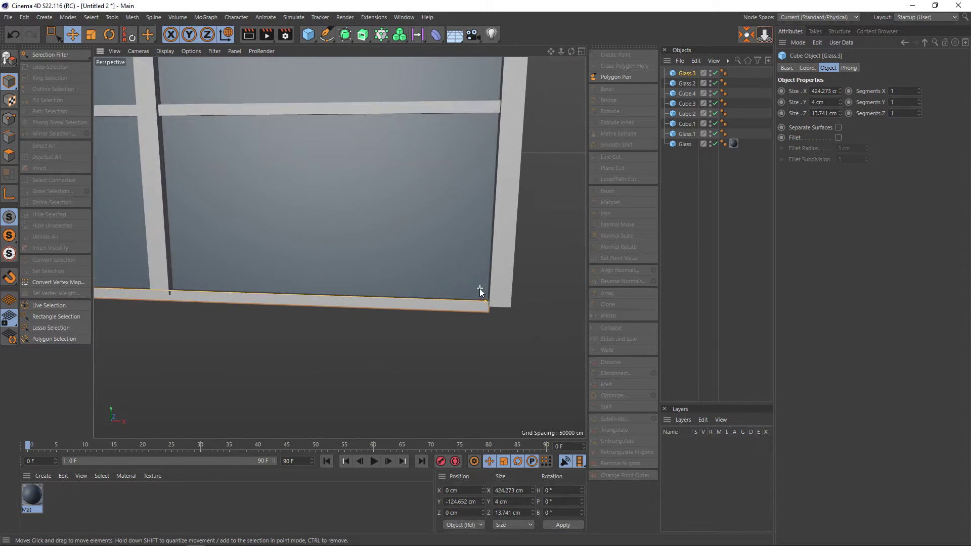
mouse_move(485, 300)
mouse_down()
mouse_move(537, 302)
mouse_move(386, 302)
mouse_move(273, 276)
mouse_up()
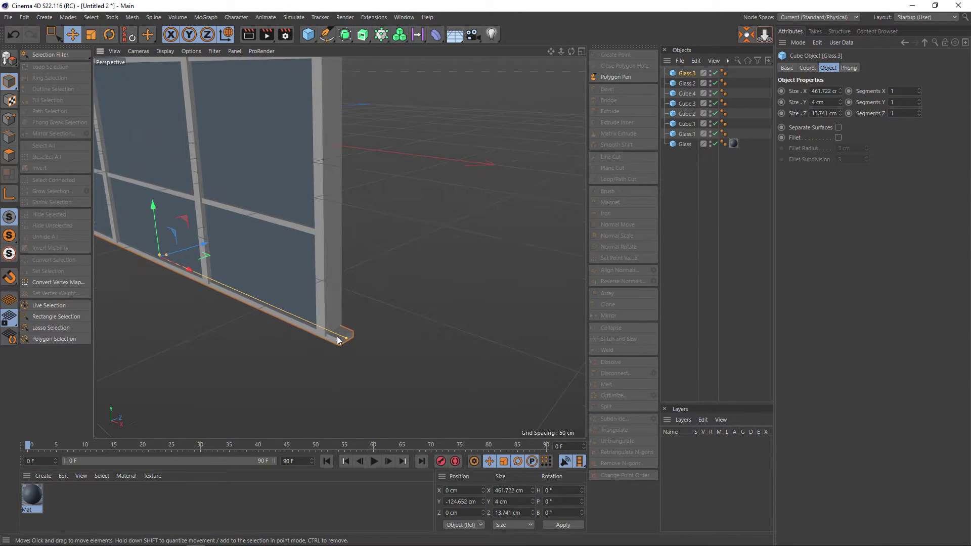
mouse_move(167, 256)
mouse_down()
mouse_move(158, 250)
mouse_move(476, 281)
mouse_move(327, 257)
mouse_up()
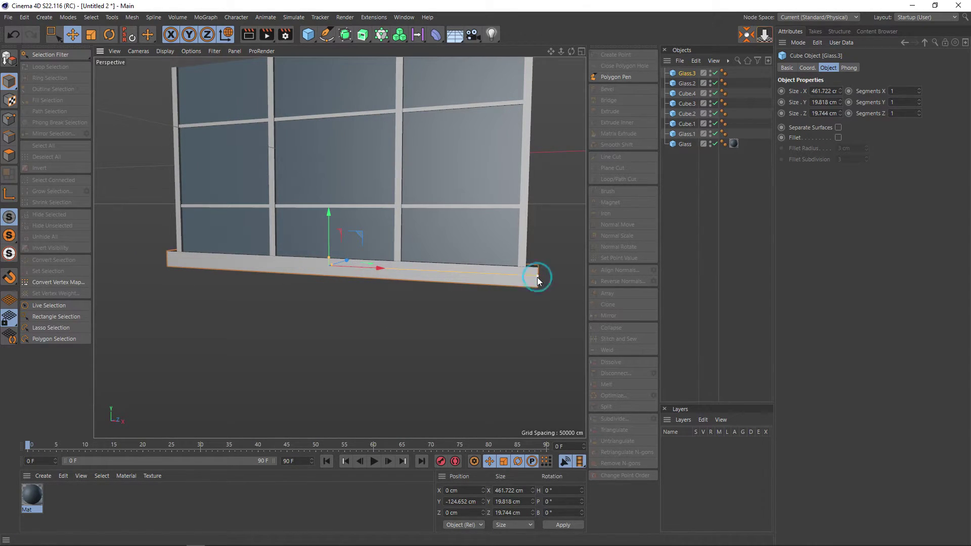
mouse_move(538, 276)
mouse_down()
mouse_move(386, 319)
mouse_move(399, 316)
mouse_up()
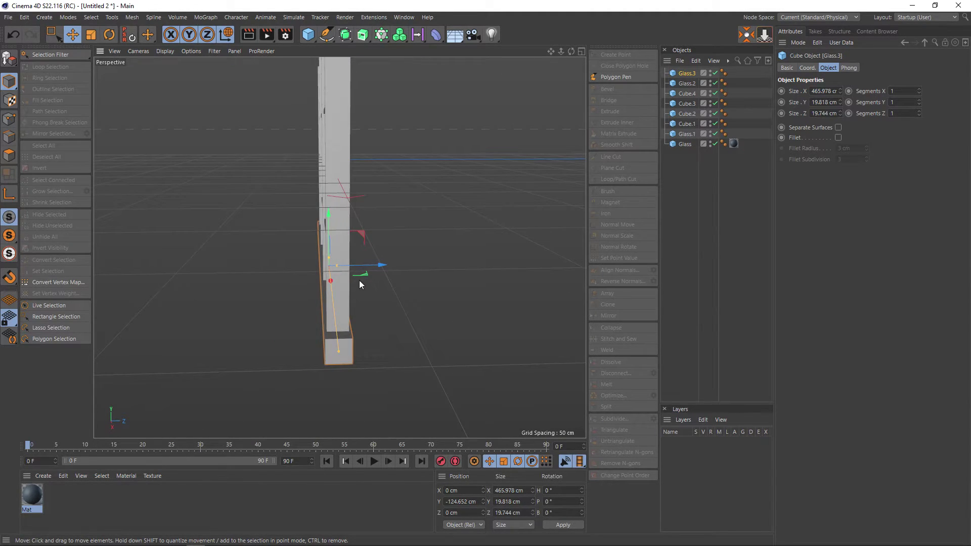
Fine-tune the depth of the bottom sill
drag(337, 265, 342, 267)
mouse_move(373, 319)
alt+mouse_down()
mouse_move(499, 312)
mouse_move(443, 283)
mouse_move(443, 302)
mouse_move(406, 230)
mouse_move(330, 351)
mouse_move(343, 339)
mouse_move(282, 314)
mouse_move(267, 117)
mouse_move(268, 127)
alt+mouse_up()
click(434, 320)
Duplicate the sill onto the top of the wall as Glass.4 and make it much deeper
click(321, 373)
alt+drag(286, 229, 212, 242)
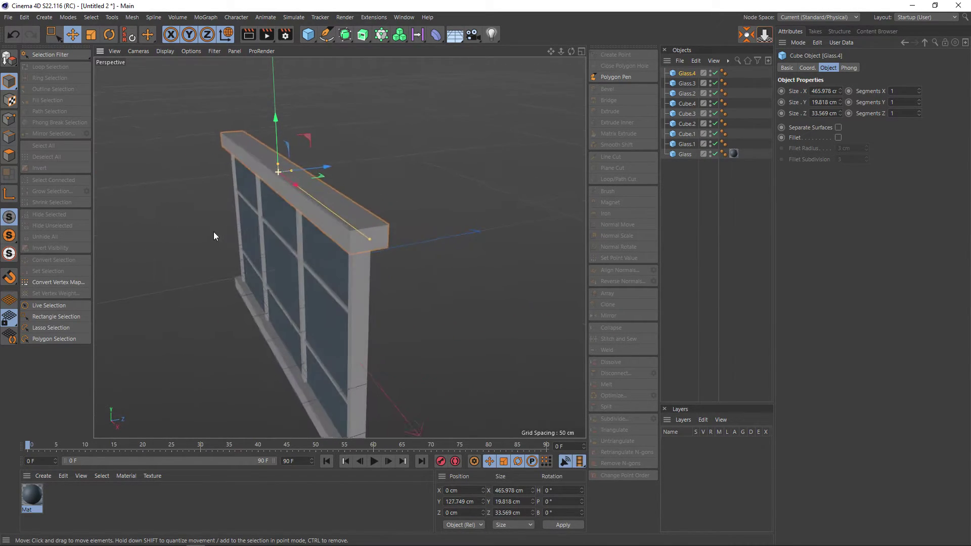
scroll(303, 167, up, 2)
mouse_move(288, 173)
mouse_down()
mouse_move(322, 167)
mouse_move(269, 170)
mouse_move(290, 148)
mouse_up()
Tilt the top slab about 18.6° and settle its depth at roughly 88 cm
key(r)
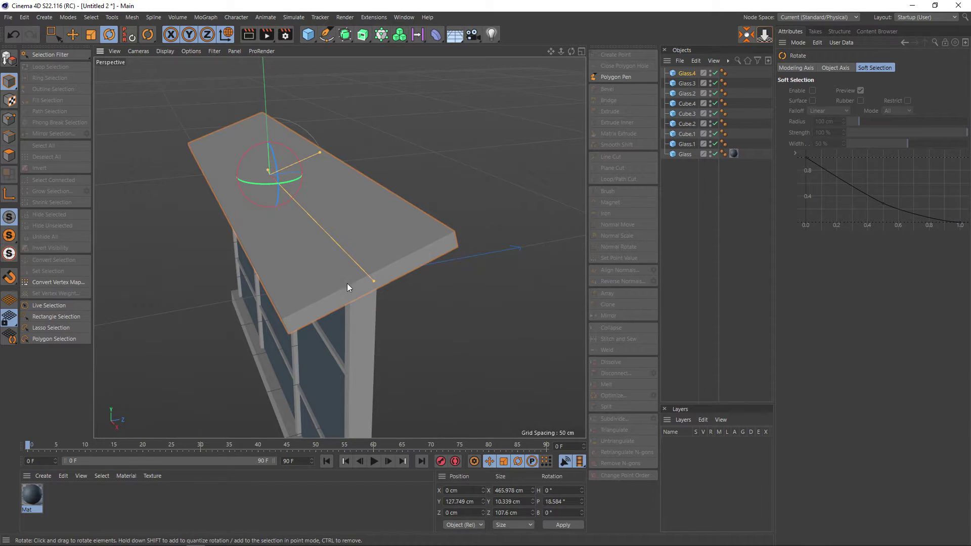
alt+drag(347, 283, 332, 246)
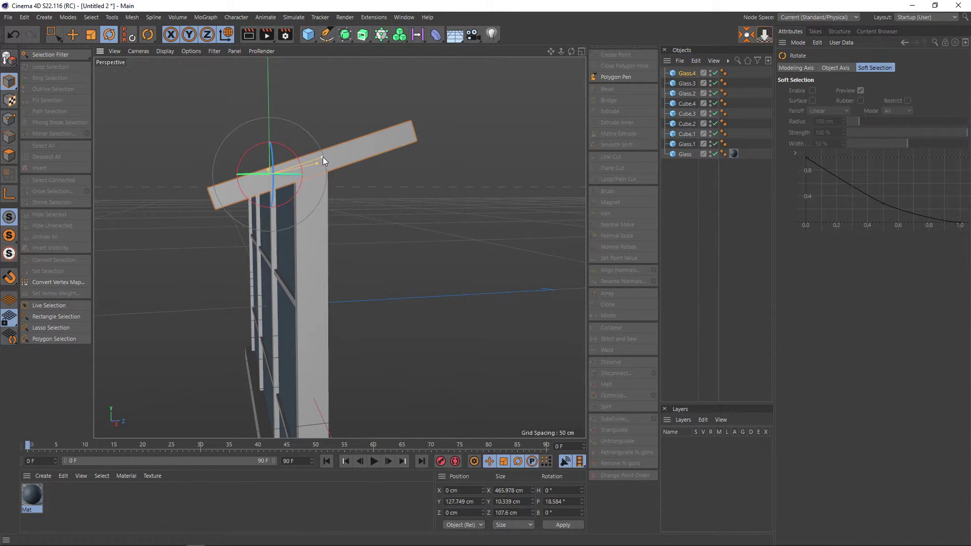
mouse_move(321, 158)
mouse_down()
mouse_move(307, 162)
mouse_move(301, 208)
mouse_move(305, 182)
mouse_up()
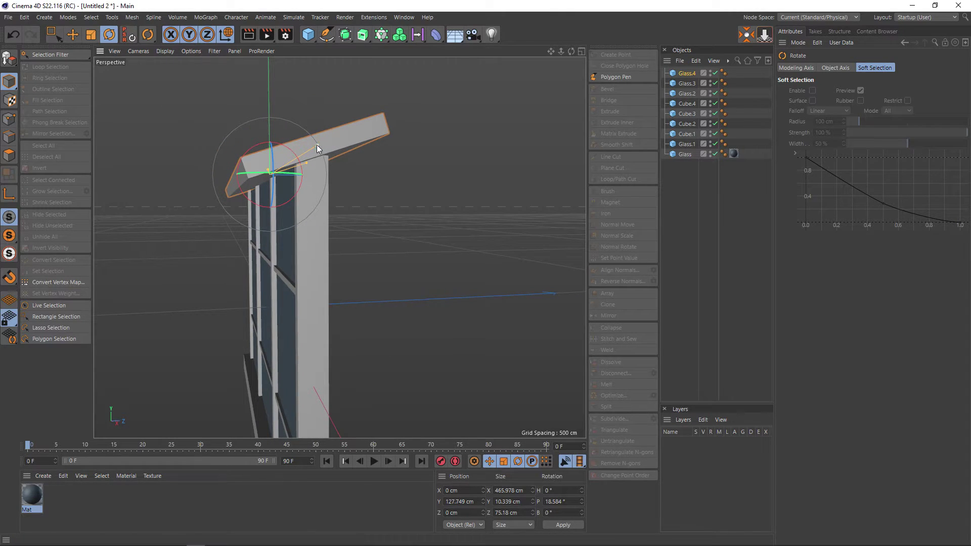
mouse_move(316, 145)
mouse_down()
mouse_move(317, 209)
mouse_move(294, 157)
mouse_move(314, 159)
mouse_up()
key(ctrl+z)
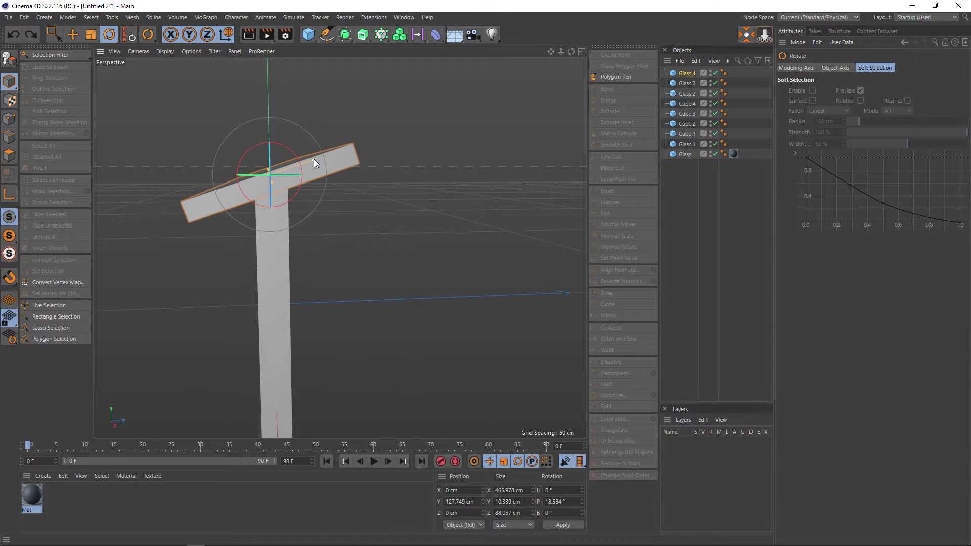
click(328, 251)
mouse_move(329, 251)
alt+mouse_down()
mouse_move(453, 256)
mouse_move(468, 262)
mouse_move(444, 262)
mouse_move(473, 267)
alt+mouse_up()
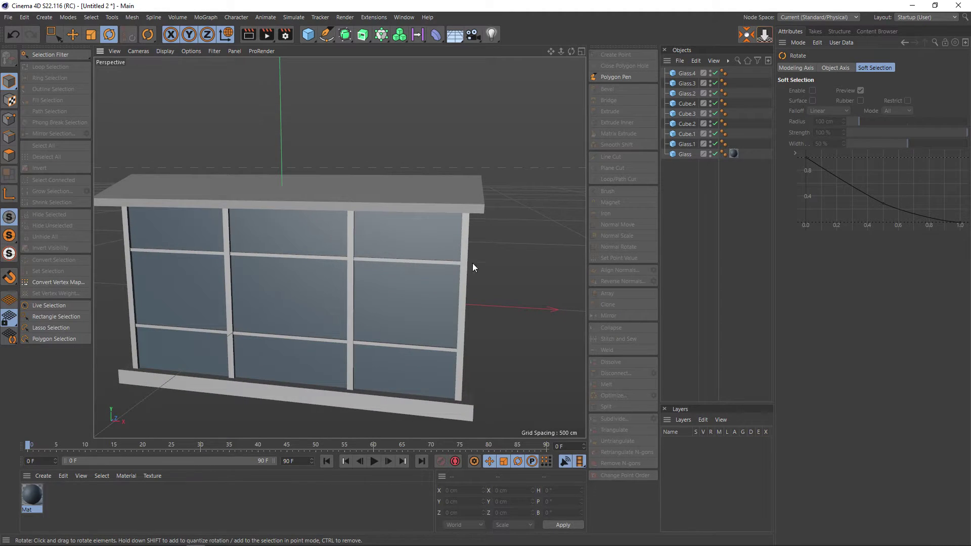
Select all the window parts, from Glass to Glass.4, in the Object Manager
click(686, 155)
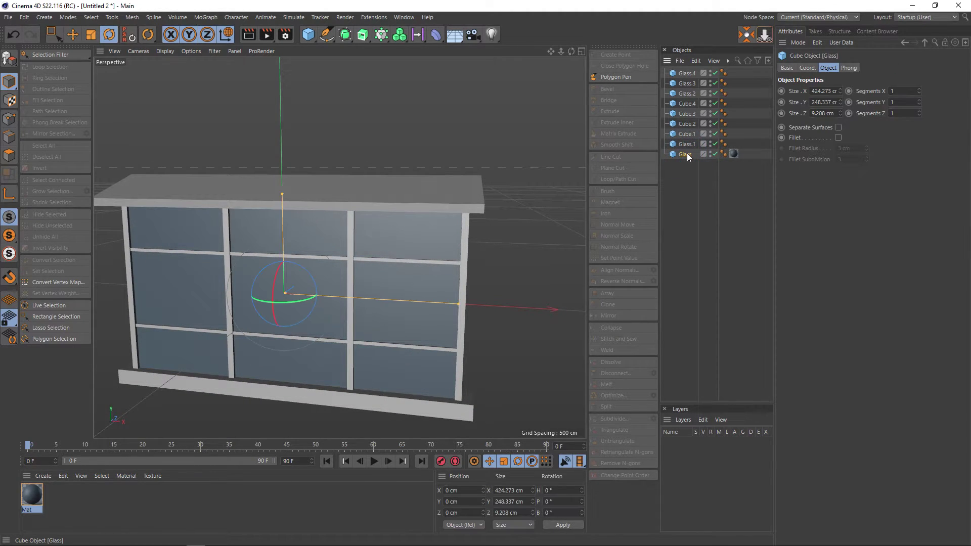
click(687, 146)
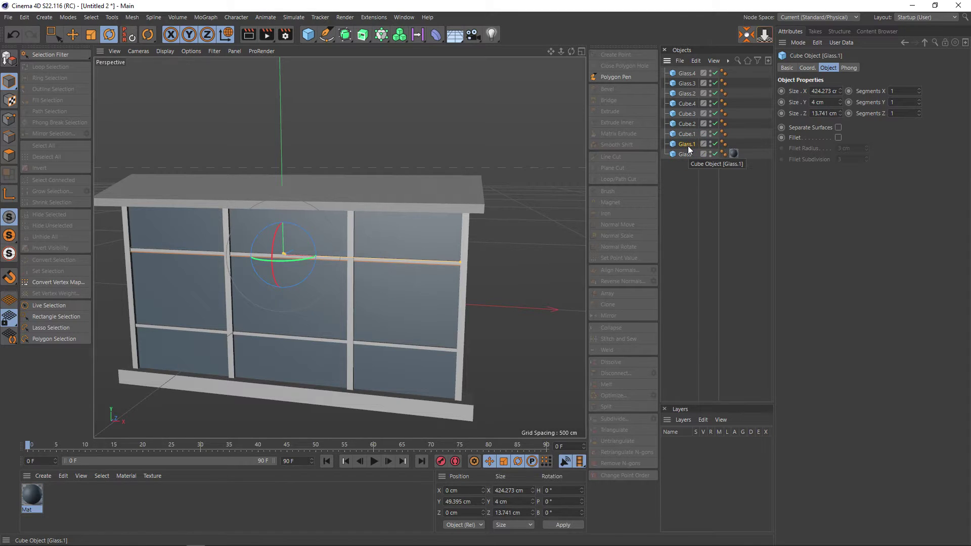
click(687, 134)
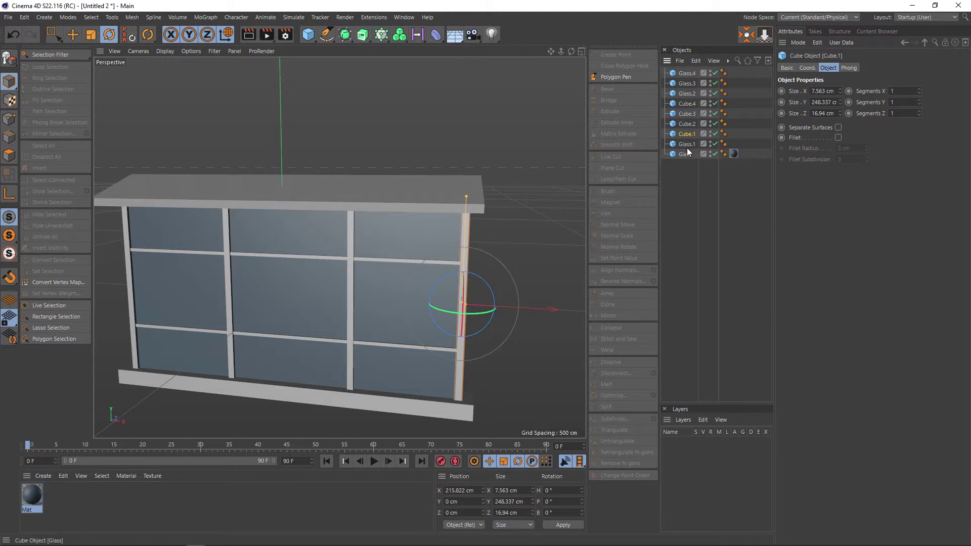
click(689, 145)
alt+drag(504, 246, 477, 245)
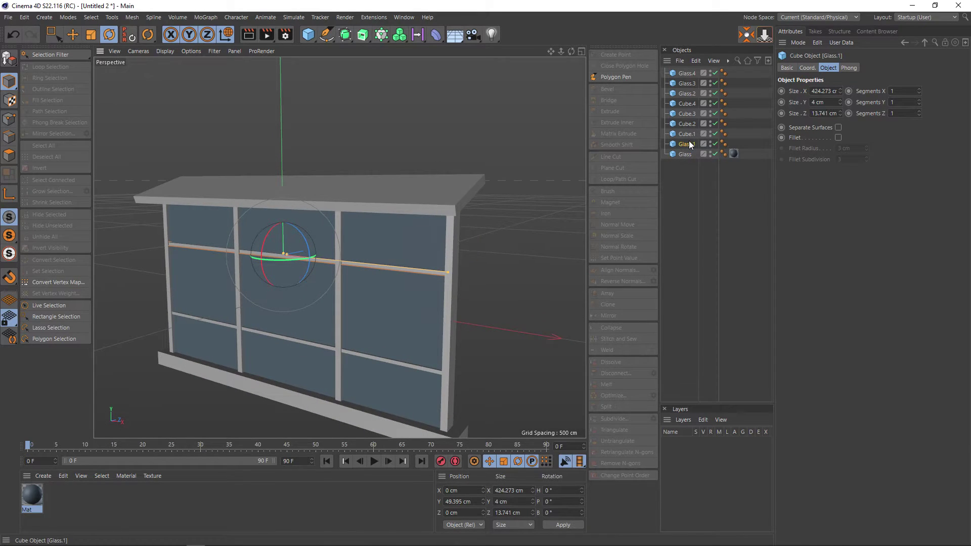
click(689, 76)
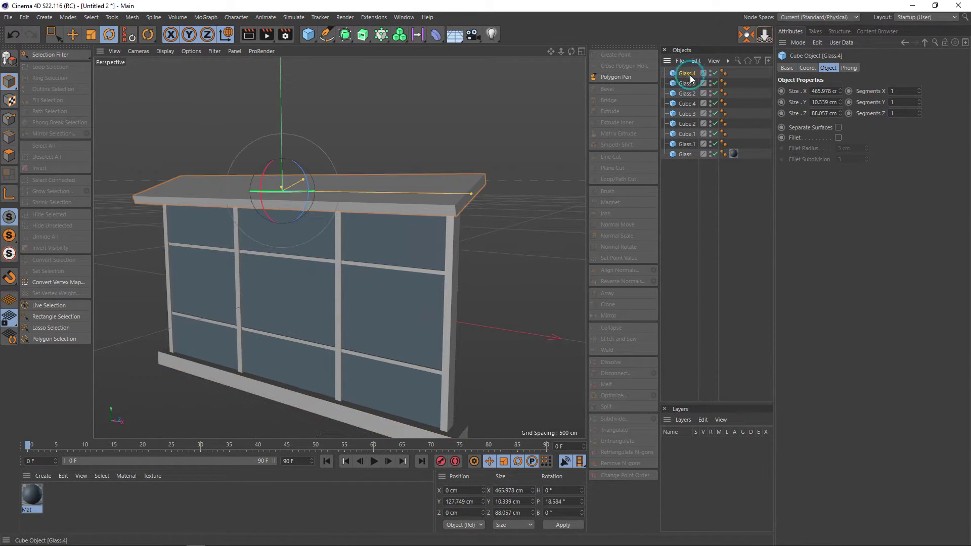
click(686, 154)
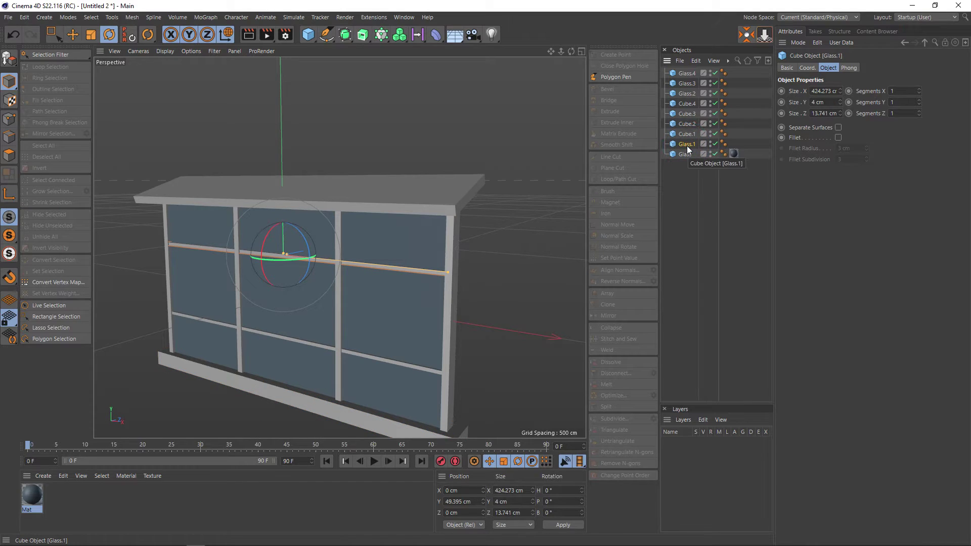
mouse_move(682, 176)
mouse_down()
mouse_move(678, 71)
mouse_move(678, 79)
mouse_up()
Group the window parts under a Null and move it into the Quán mì ramen scene
key(alt+g)
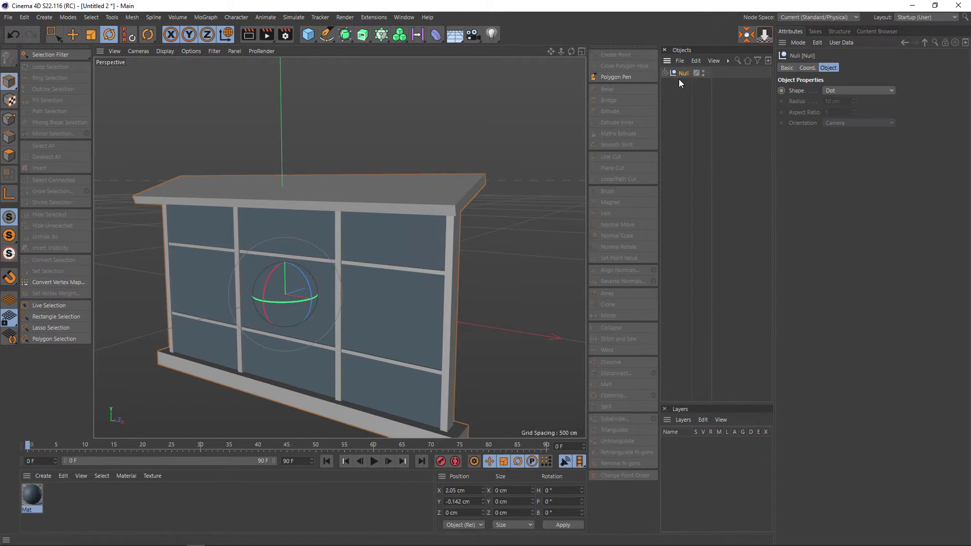
click(678, 77)
key(Delete)
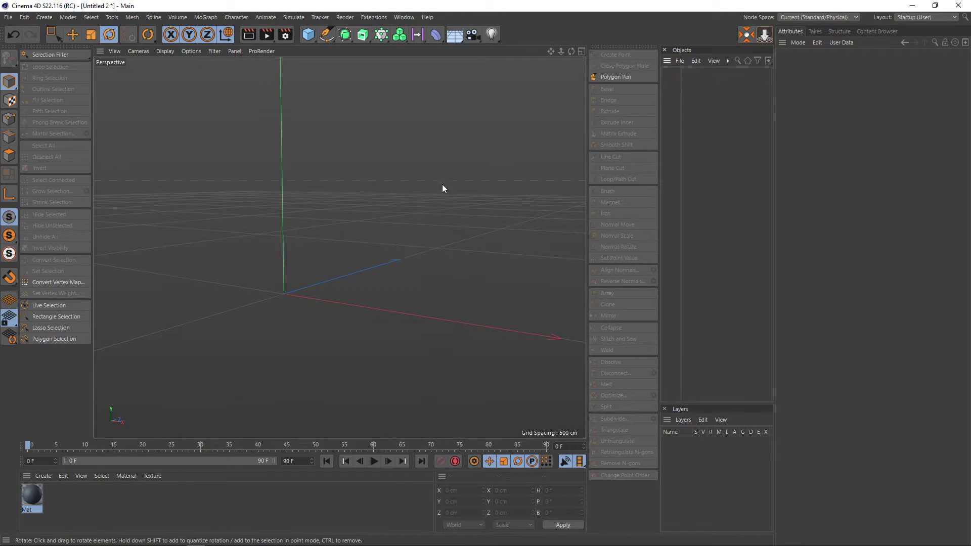
key(v)
click(362, 243)
key(ctrl+z)
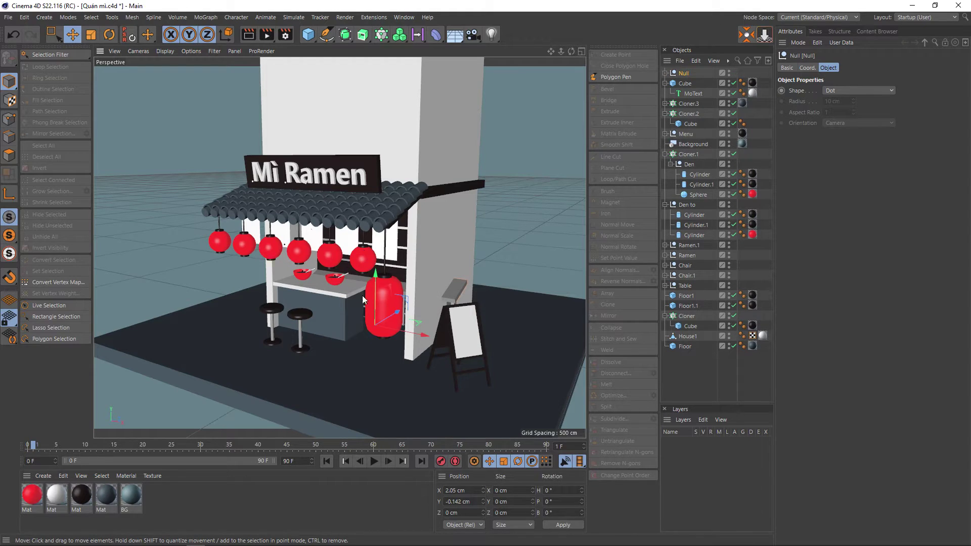
Raise the window group to the upper floor and bring it forward onto the block's front
drag(371, 281, 373, 66)
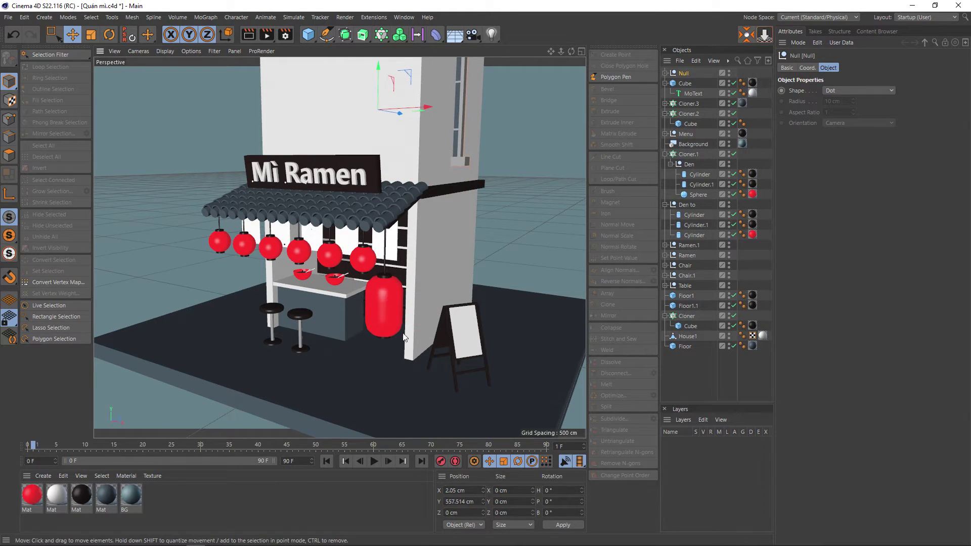
alt+drag(377, 212, 400, 380)
mouse_move(428, 194)
alt+mouse_down()
mouse_move(435, 177)
mouse_move(356, 193)
mouse_move(362, 175)
mouse_move(437, 191)
alt+mouse_up()
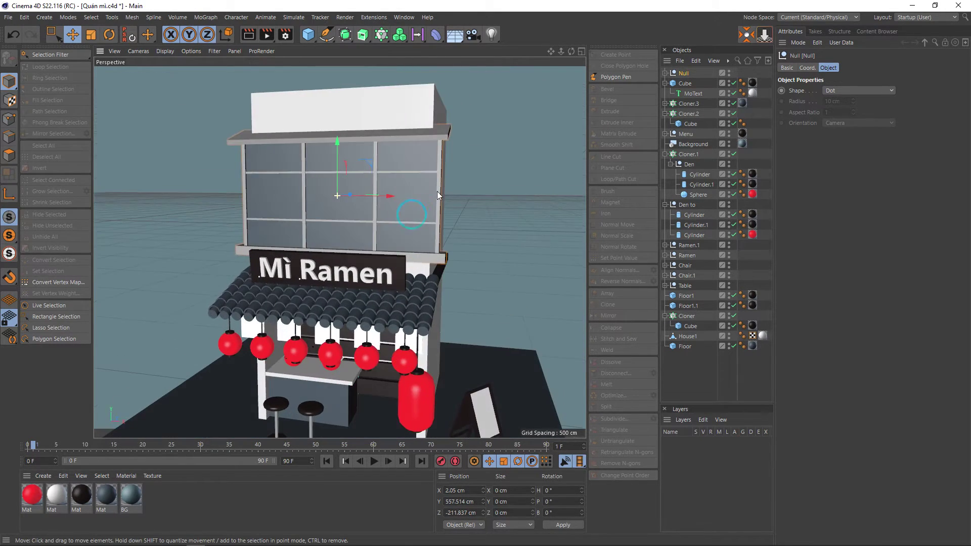
Scale the window group to about 89% and lift it to Y 595.61 cm above the sign
key(t)
drag(507, 160, 433, 191)
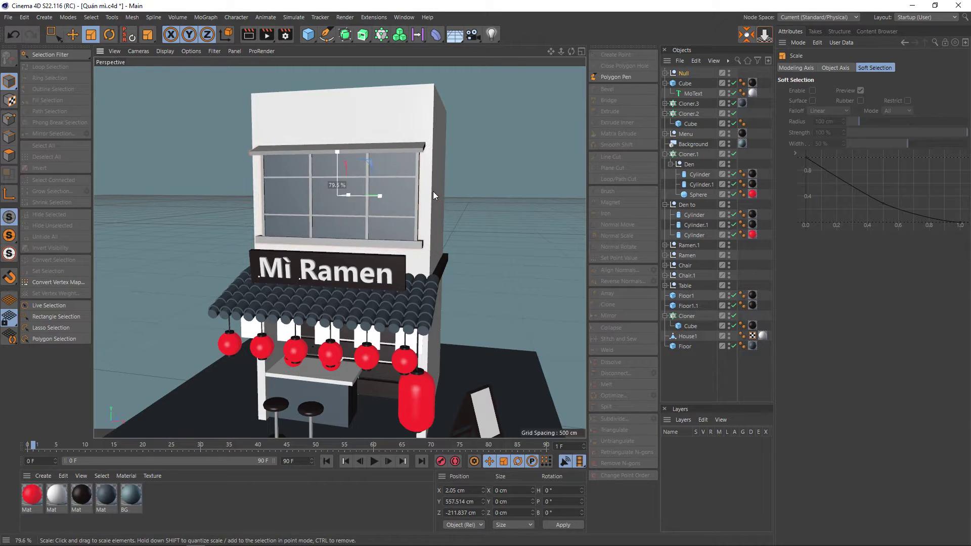
scroll(283, 202, up, 2)
scroll(298, 200, up, 3)
scroll(349, 194, up, 2)
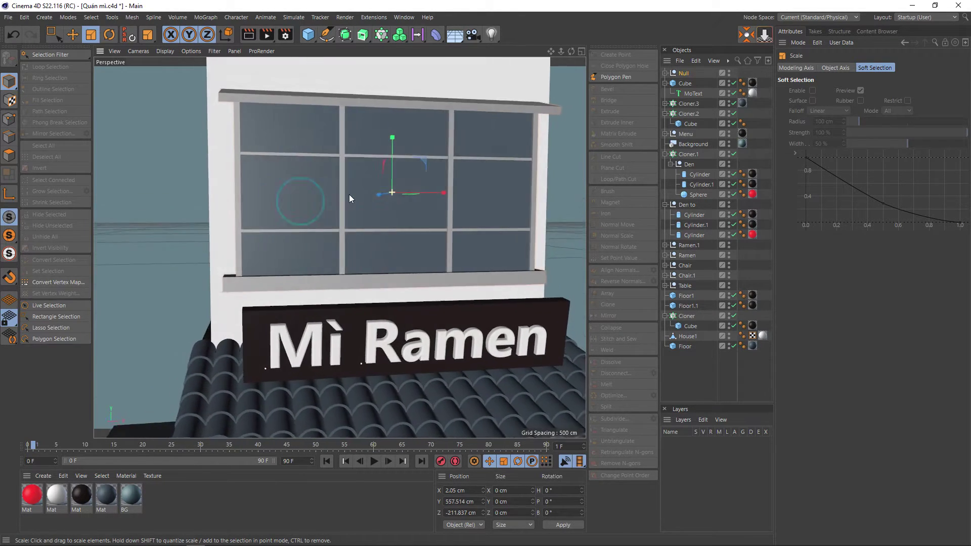
mouse_move(349, 194)
alt+mouse_down()
mouse_move(374, 193)
mouse_move(290, 206)
mouse_move(332, 231)
alt+mouse_up()
drag(471, 169, 402, 192)
key(e)
mouse_move(383, 150)
mouse_down()
mouse_move(383, 112)
mouse_move(393, 231)
mouse_move(386, 189)
mouse_up()
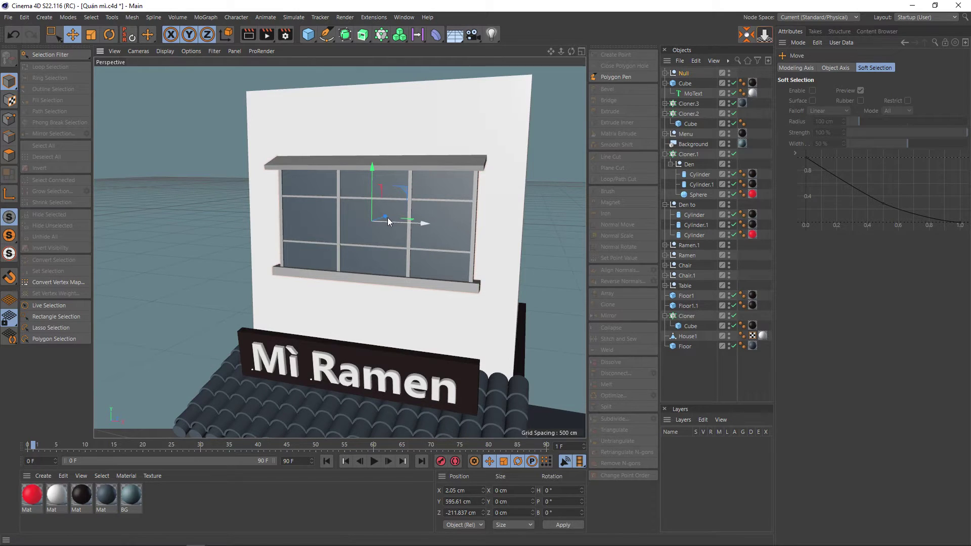
key(v)
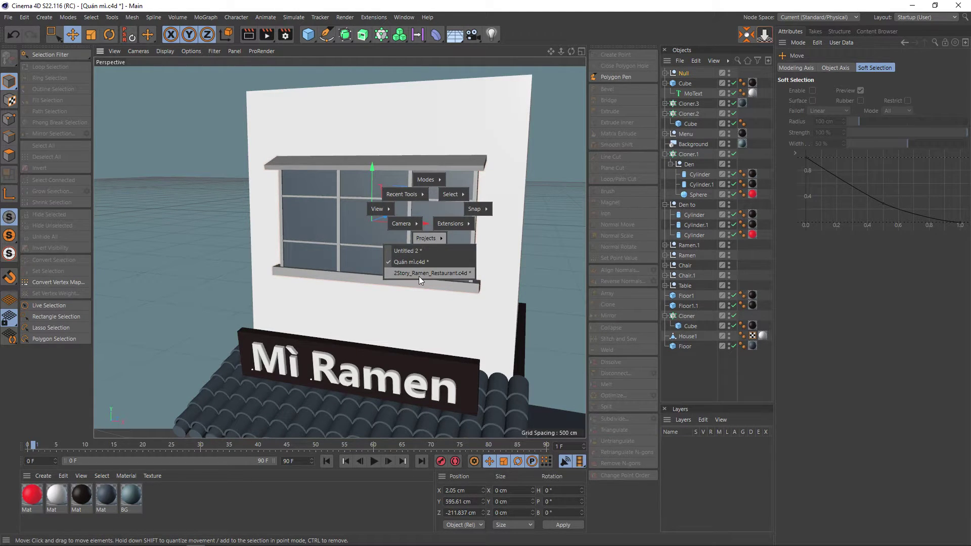
click(418, 275)
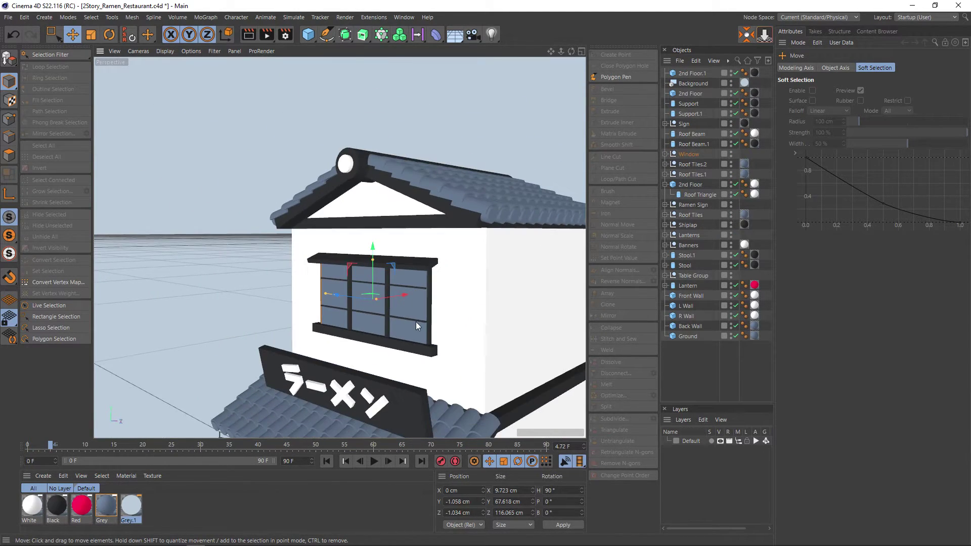
mouse_move(415, 325)
alt+mouse_down()
mouse_move(452, 310)
mouse_move(469, 317)
alt+mouse_up()
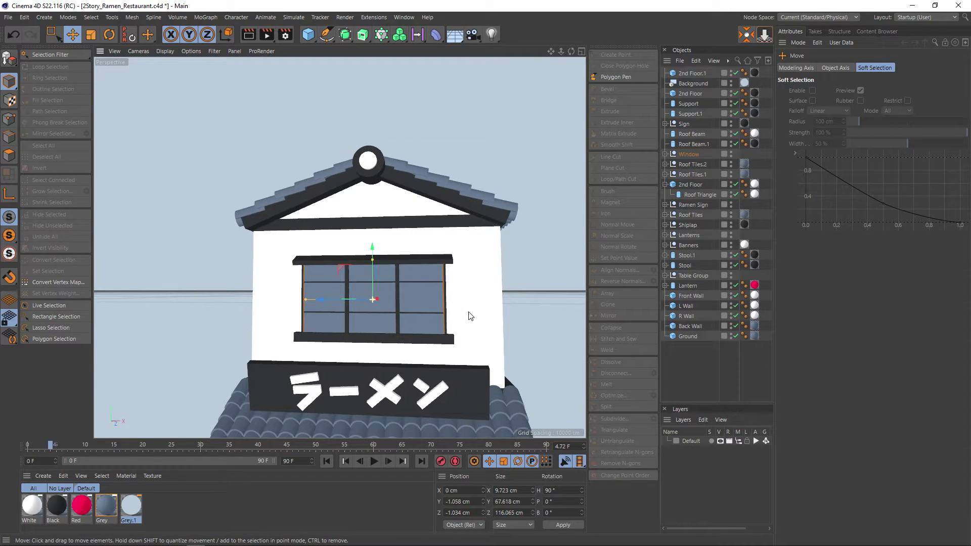
scroll(421, 306, up, 2)
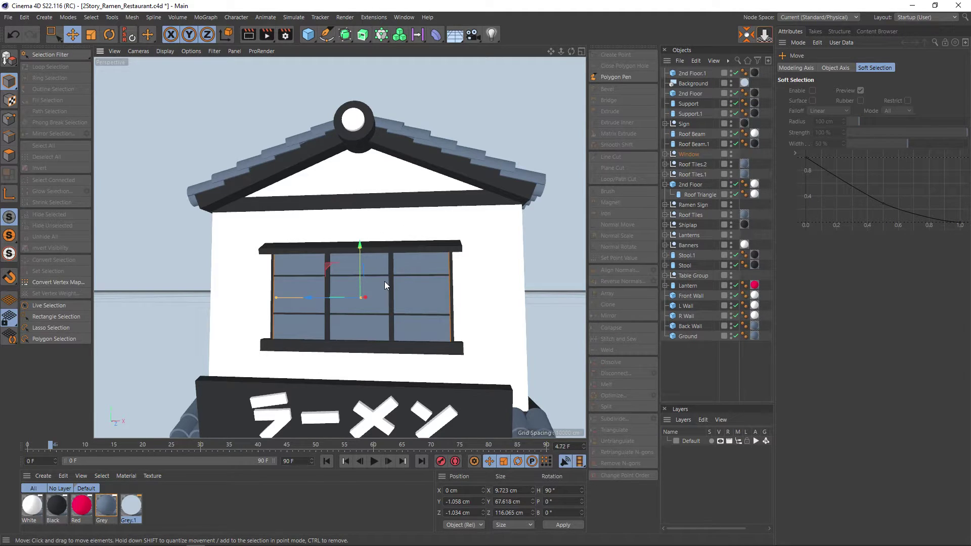
key(v)
click(372, 332)
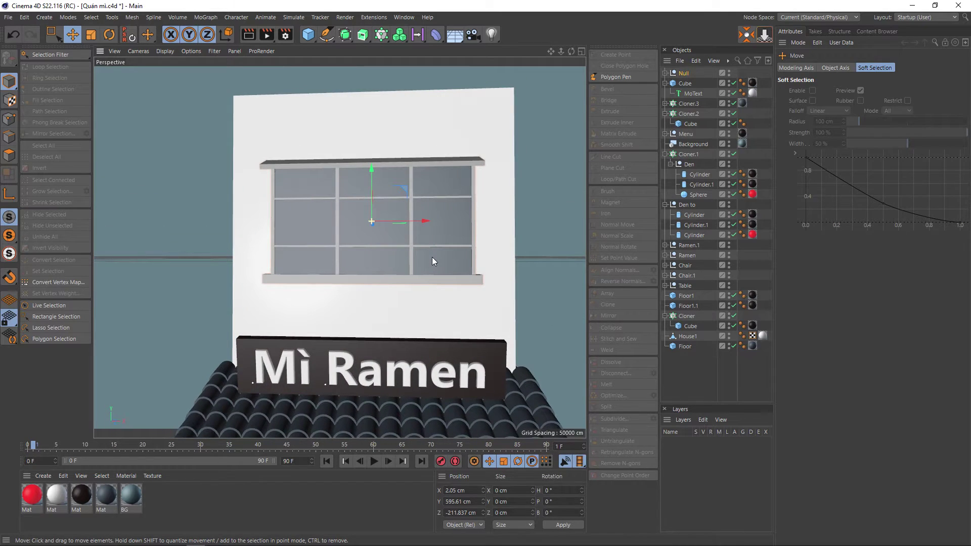
Select the House1 upper block and pick its top face in polygon mode
alt+drag(432, 262, 440, 241)
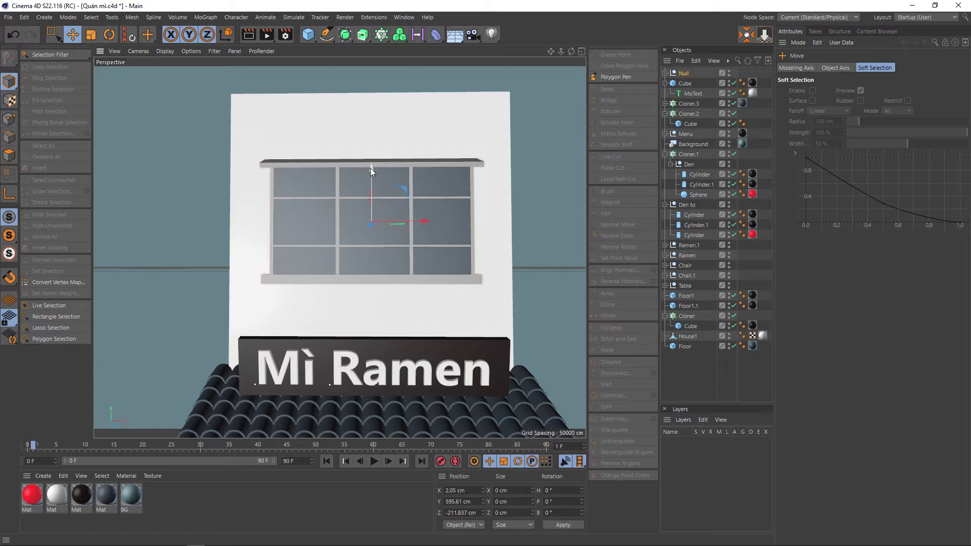
scroll(395, 213, down, 2)
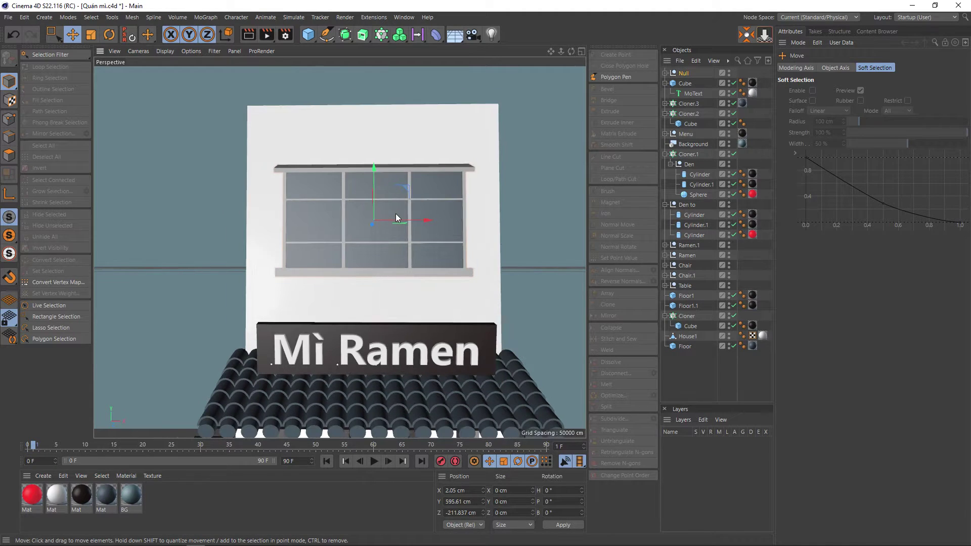
alt+middle_drag(395, 213, 339, 290)
click(360, 216)
mouse_move(360, 216)
alt+mouse_down()
mouse_move(399, 256)
mouse_move(390, 266)
mouse_move(395, 255)
alt+mouse_up()
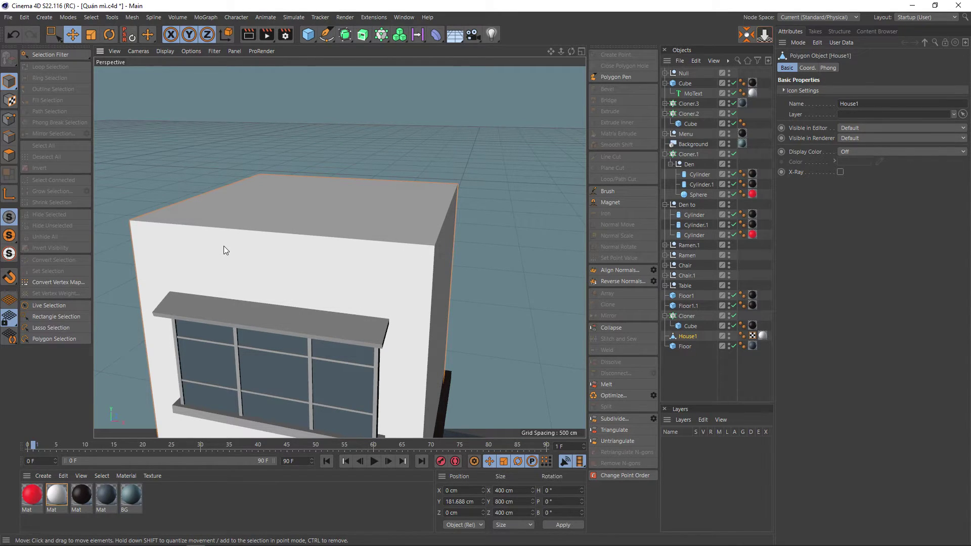
key(d)
key(space)
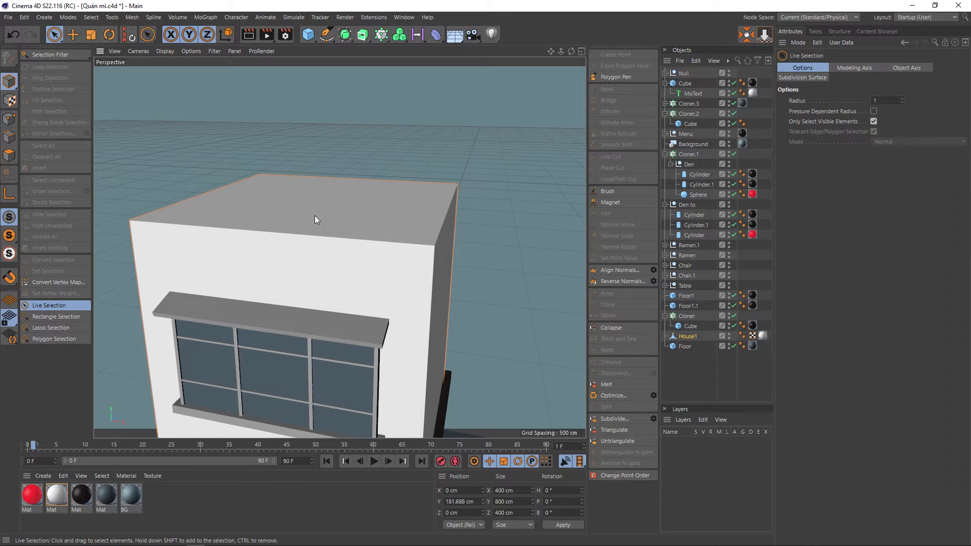
click(9, 155)
click(262, 199)
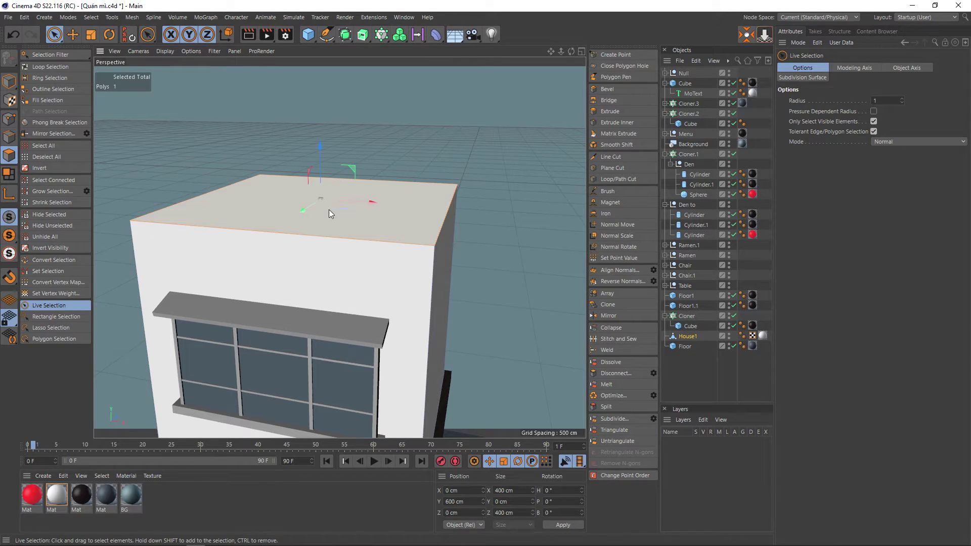
Test lowering the top face slightly, then undo it
drag(318, 148, 317, 153)
scroll(309, 268, down, 2)
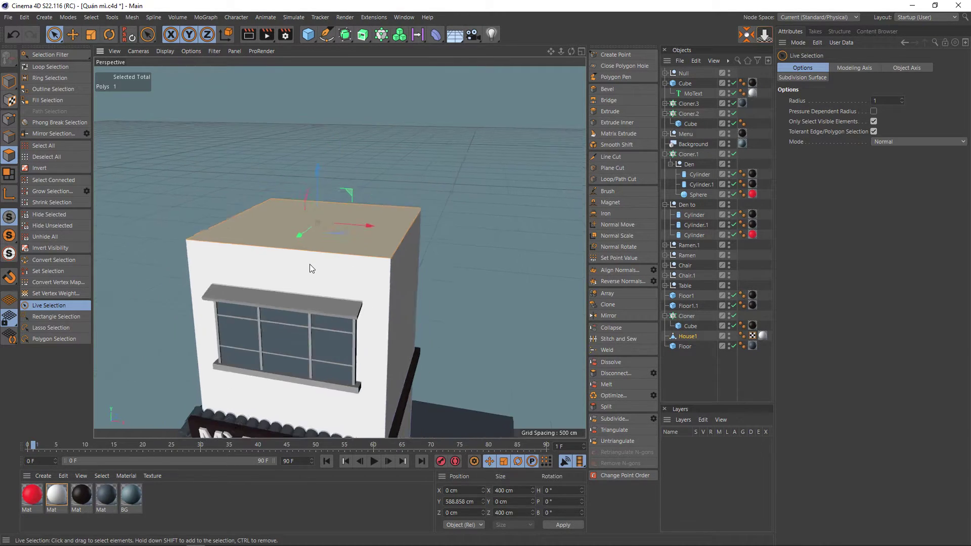
scroll(298, 207, down, 3)
scroll(291, 129, down, 2)
key(ctrl+z)
scroll(300, 185, up, 3)
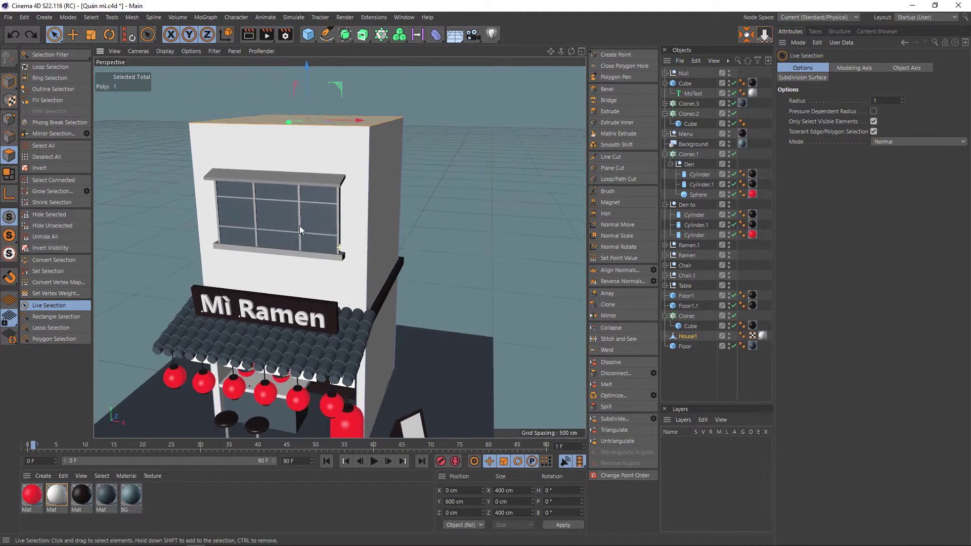
alt+middle_drag(300, 229, 299, 246)
Lower the block's top face to about Y 539.6 cm
drag(307, 98, 312, 156)
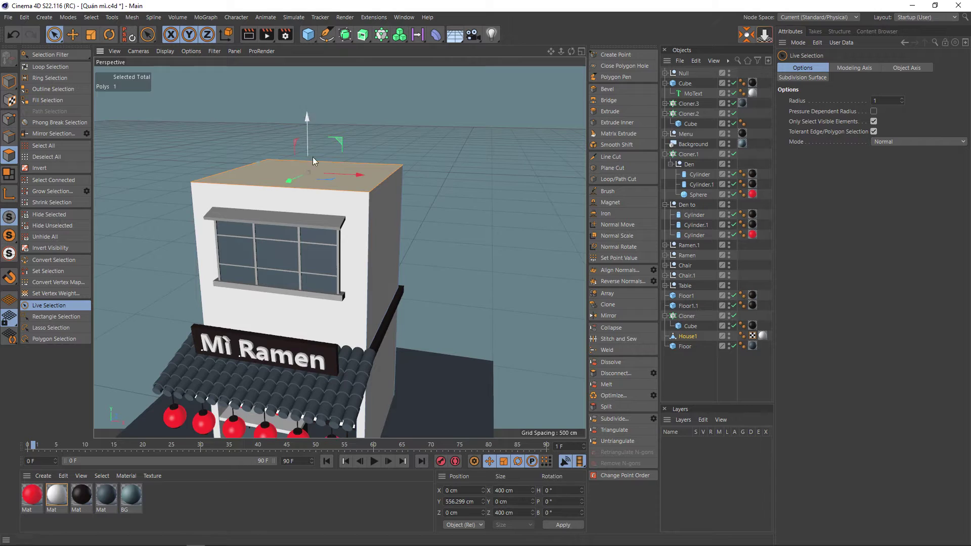
scroll(313, 157, down, 3)
scroll(307, 100, up, 5)
mouse_move(306, 100)
alt+mouse_down()
mouse_move(312, 133)
mouse_move(295, 295)
alt+mouse_up()
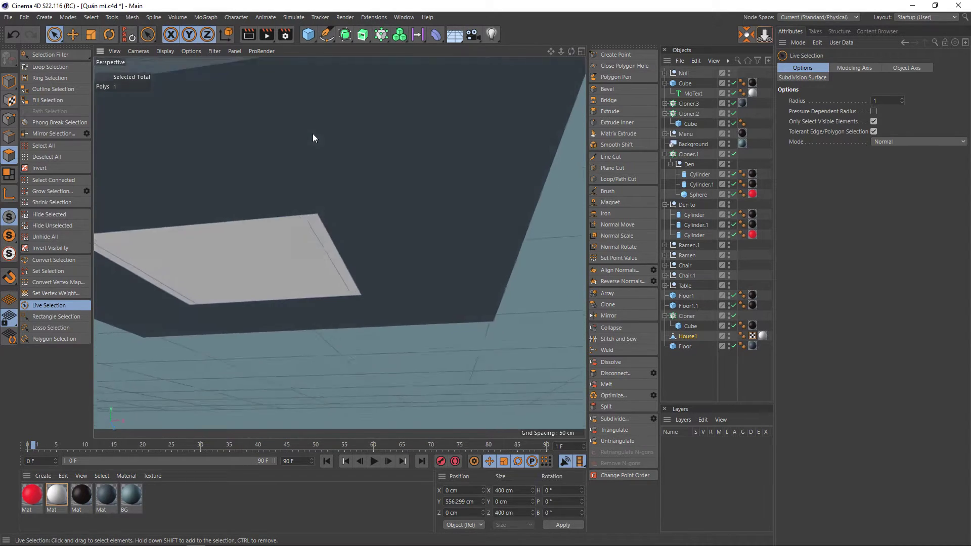
scroll(313, 134, down, 5)
scroll(296, 206, up, 3)
alt+drag(296, 205, 300, 186)
scroll(318, 205, up, 3)
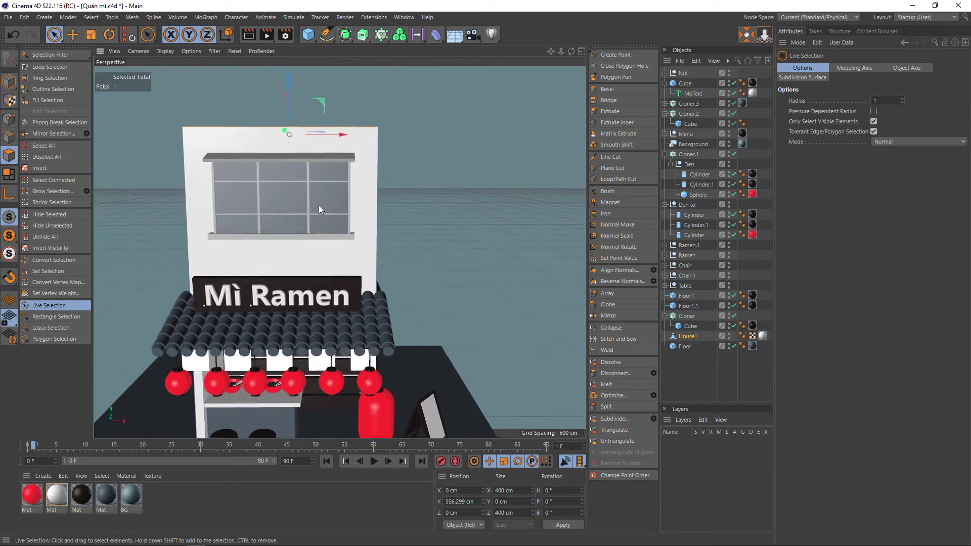
drag(291, 83, 291, 89)
scroll(250, 204, up, 2)
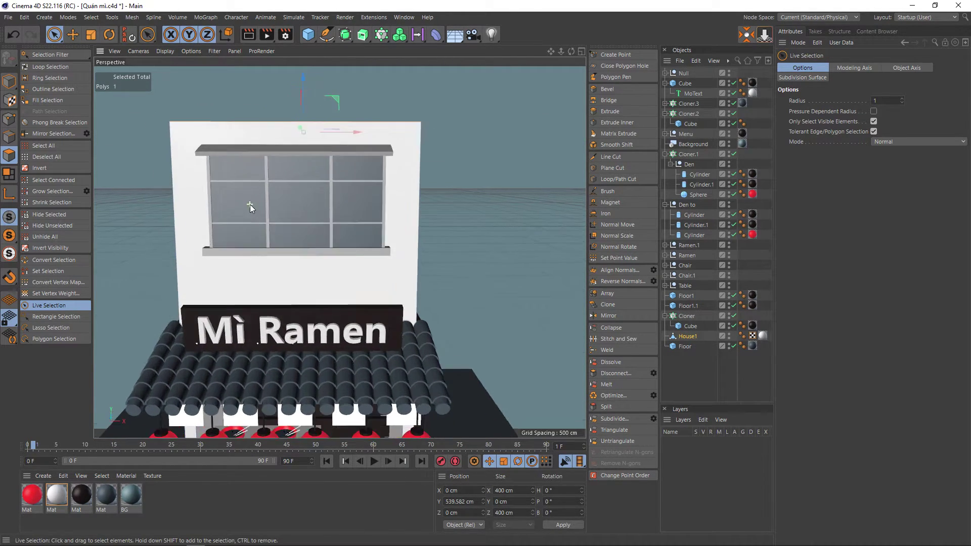
click(682, 73)
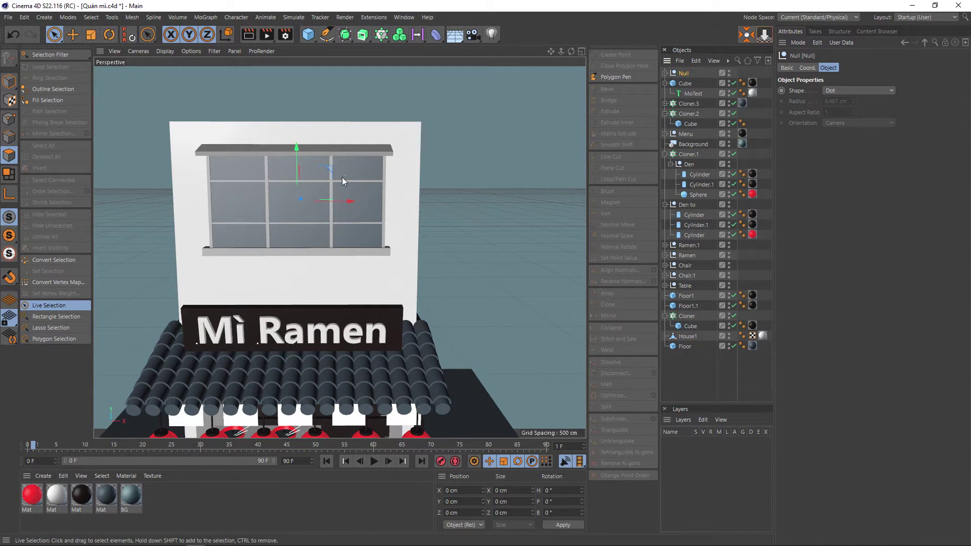
Lower the window group about 26.6 cm and scale it to roughly 86.9%
drag(297, 149, 297, 159)
drag(294, 168, 294, 169)
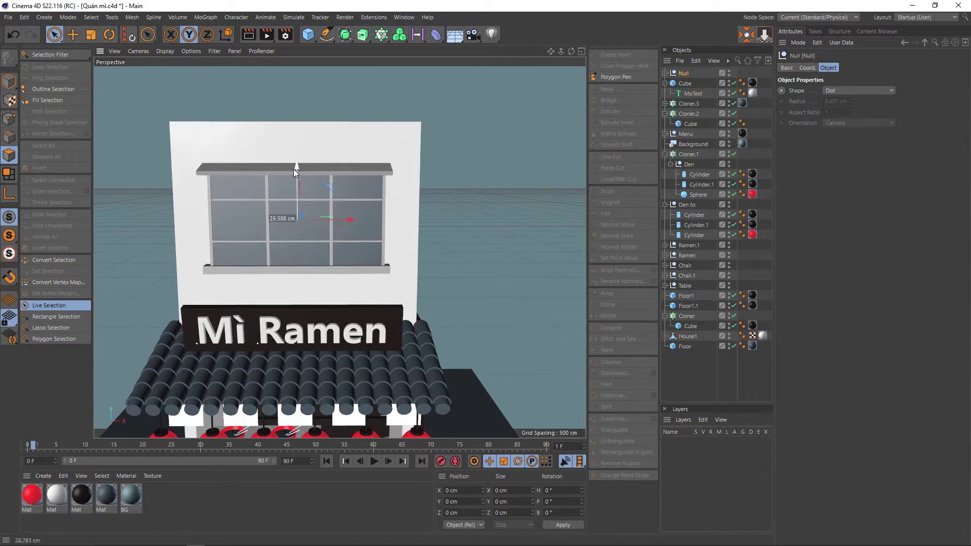
key(t)
drag(356, 190, 310, 200)
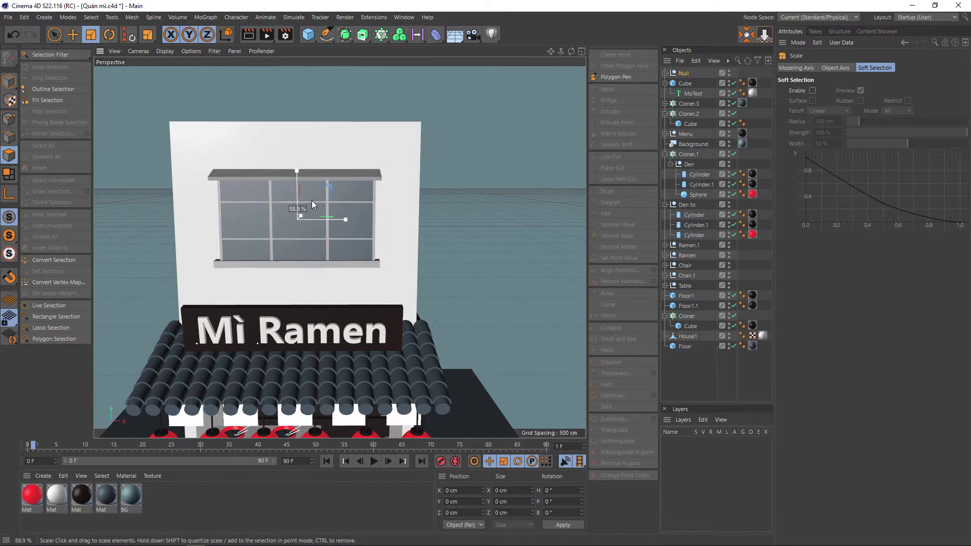
Orbit and zoom until the upper window is seen front-on
scroll(338, 140, up, 3)
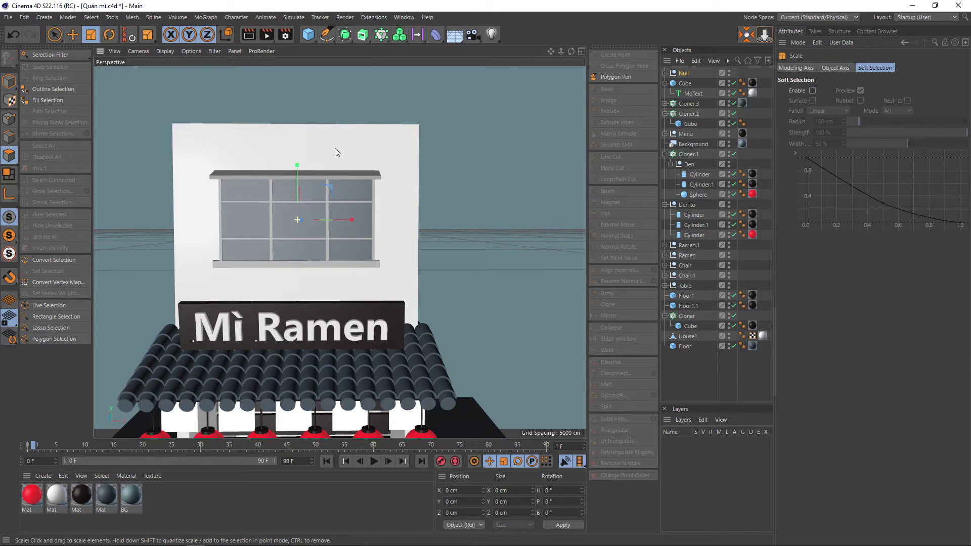
alt+drag(335, 148, 309, 151)
scroll(329, 187, up, 2)
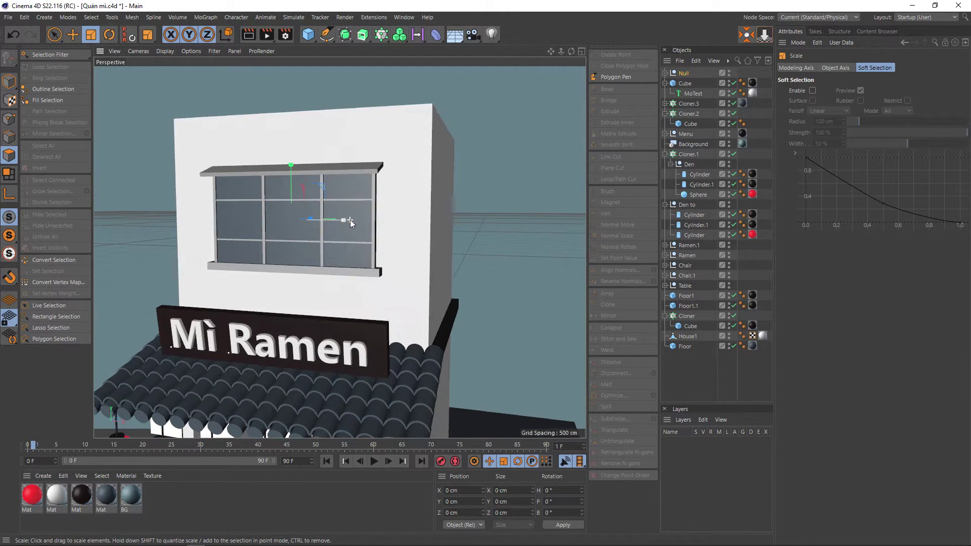
alt+drag(349, 219, 382, 203)
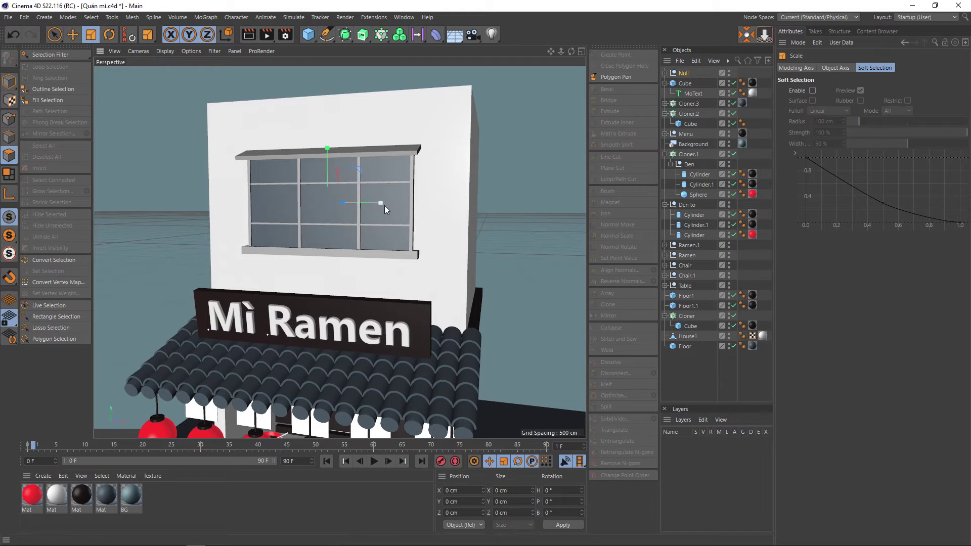
key(v)
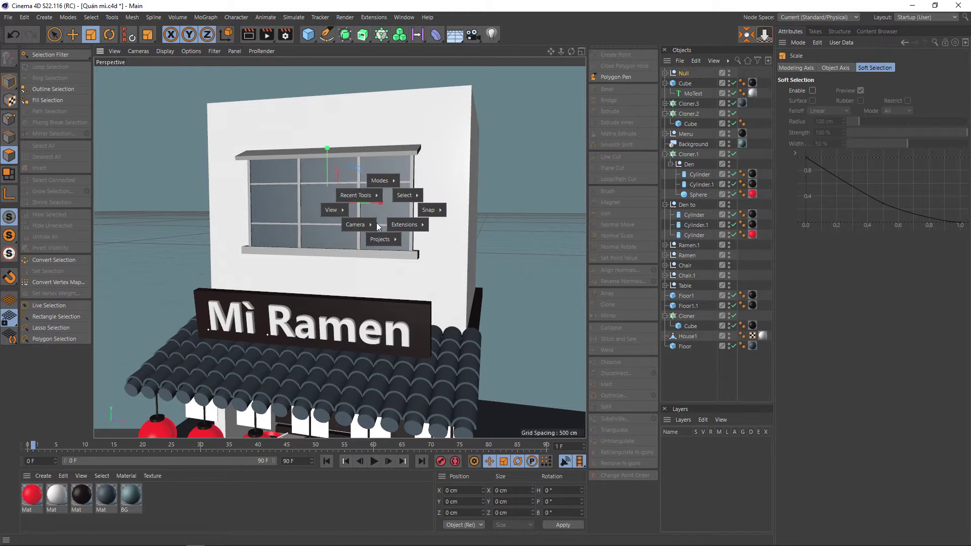
click(381, 265)
scroll(383, 268, down, 2)
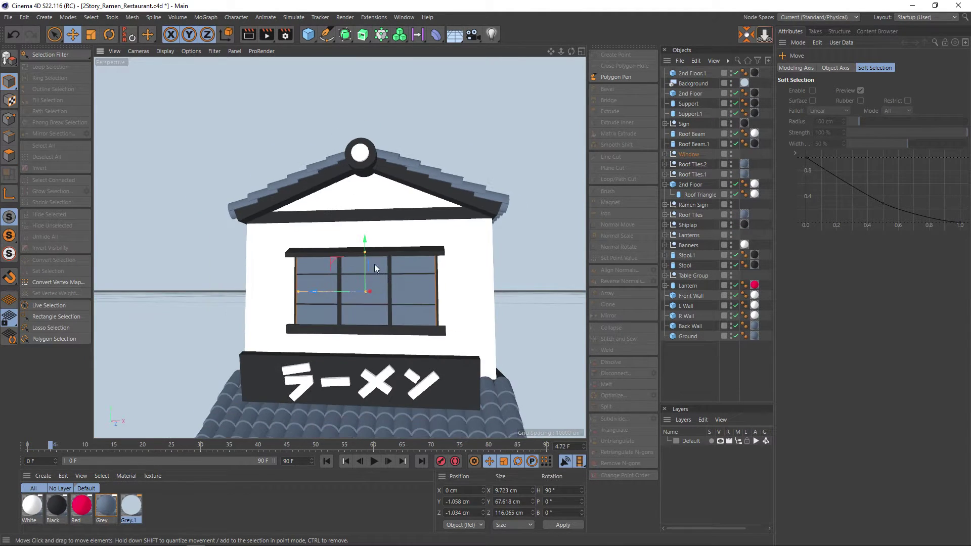
mouse_move(374, 264)
alt+mouse_down()
mouse_move(387, 234)
mouse_move(372, 258)
alt+mouse_up()
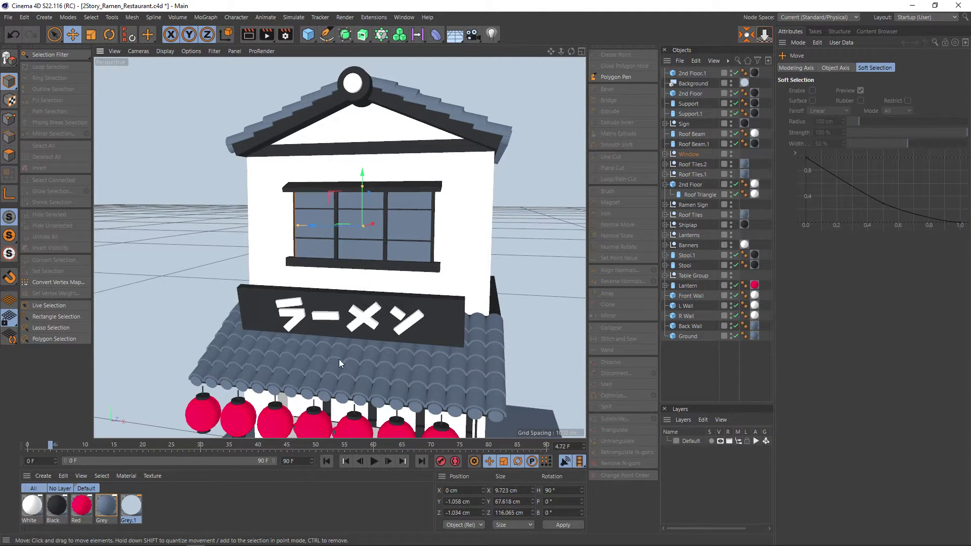
scroll(373, 227, up, 2)
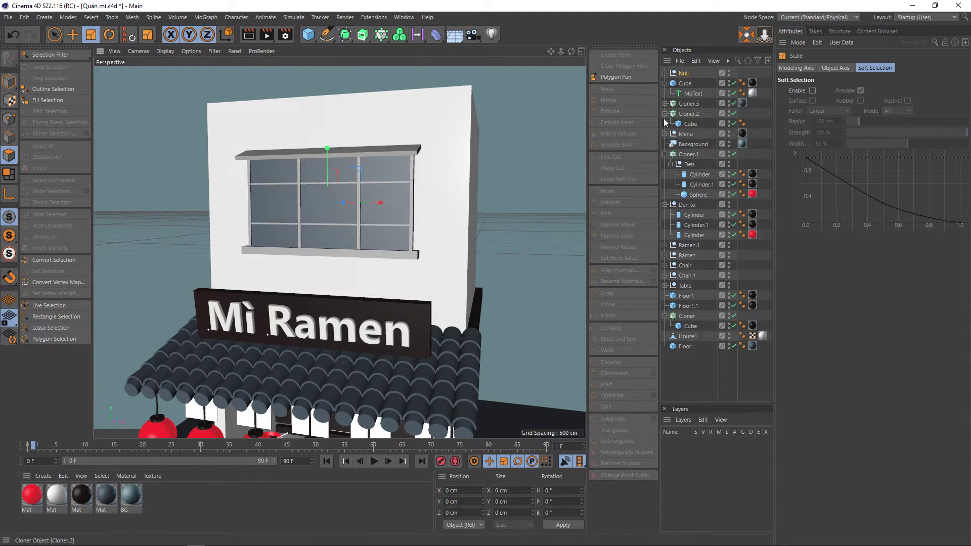
Apply the black material to the whole window group Null
mouse_move(683, 73)
mouse_down()
mouse_move(695, 84)
mouse_move(685, 74)
mouse_up()
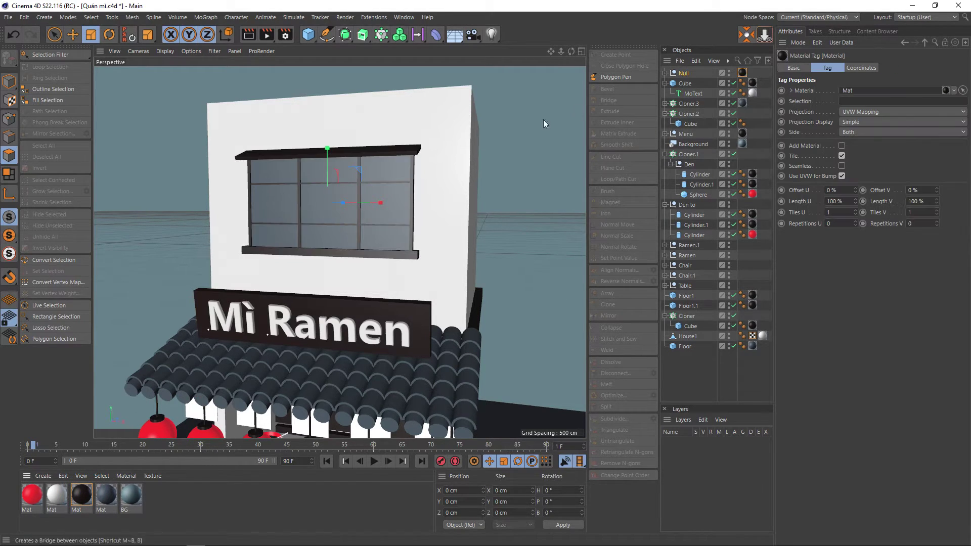
scroll(362, 170, up, 2)
scroll(361, 171, up, 1)
mouse_move(361, 170)
alt+mouse_down()
mouse_move(292, 199)
mouse_move(356, 202)
mouse_move(412, 186)
mouse_move(388, 182)
alt+mouse_up()
Replace the Glass object's material with the light-blue BG material
click(665, 72)
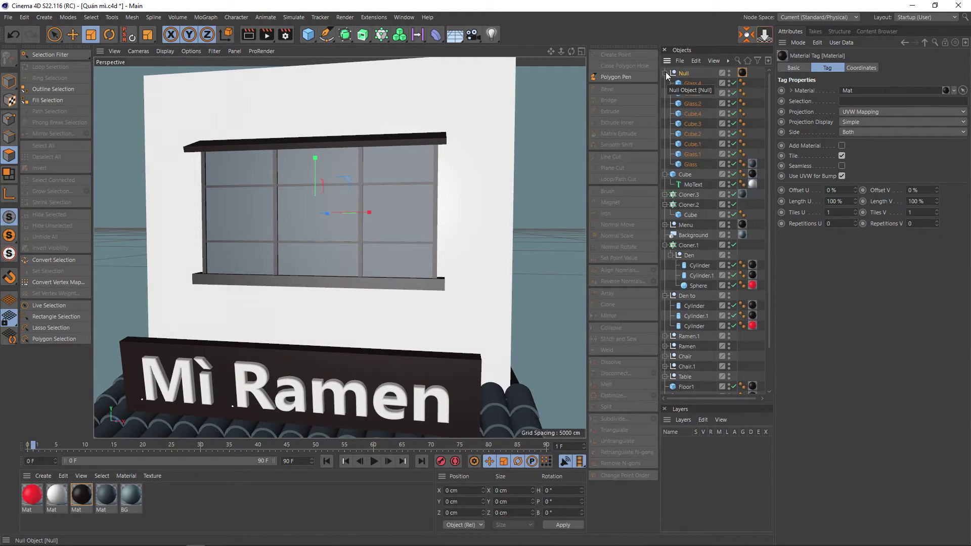
click(665, 72)
click(691, 164)
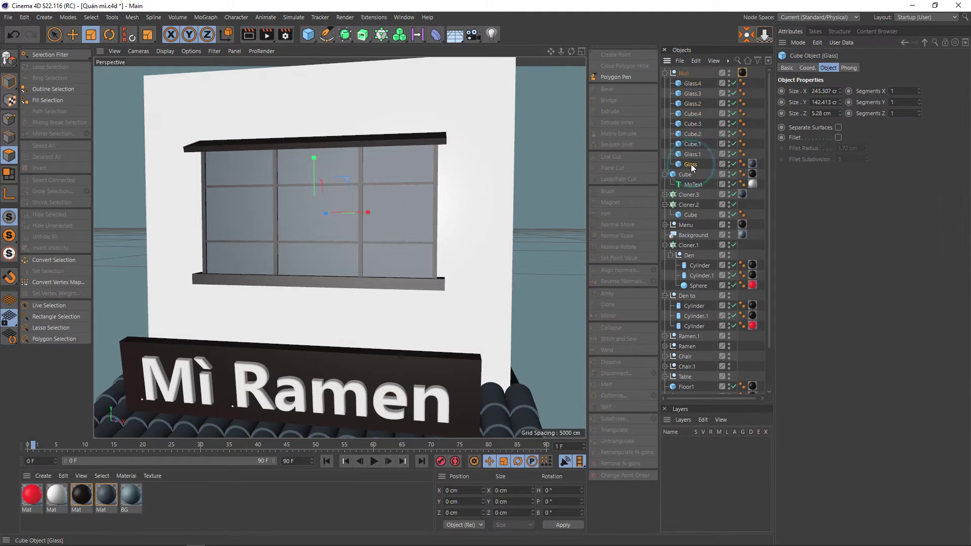
click(752, 163)
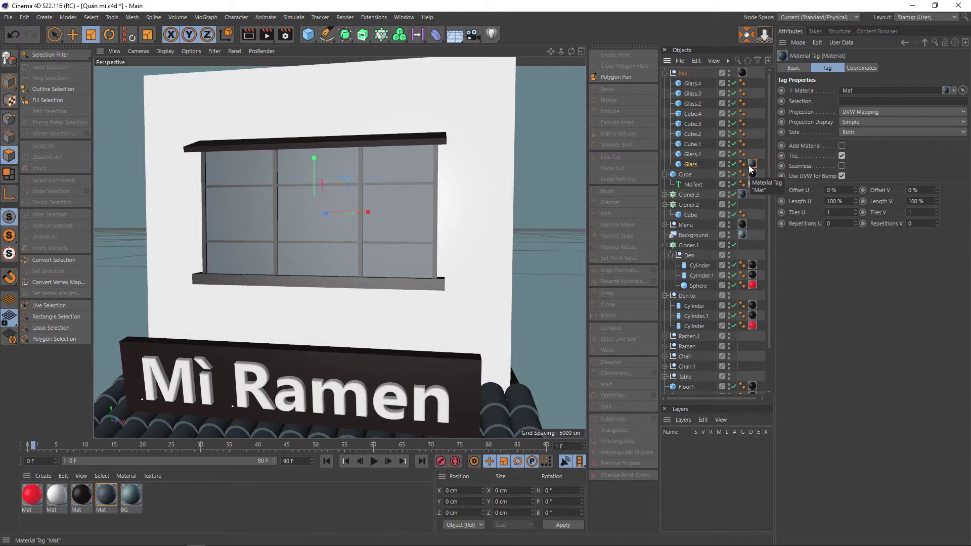
key(Delete)
drag(131, 493, 731, 227)
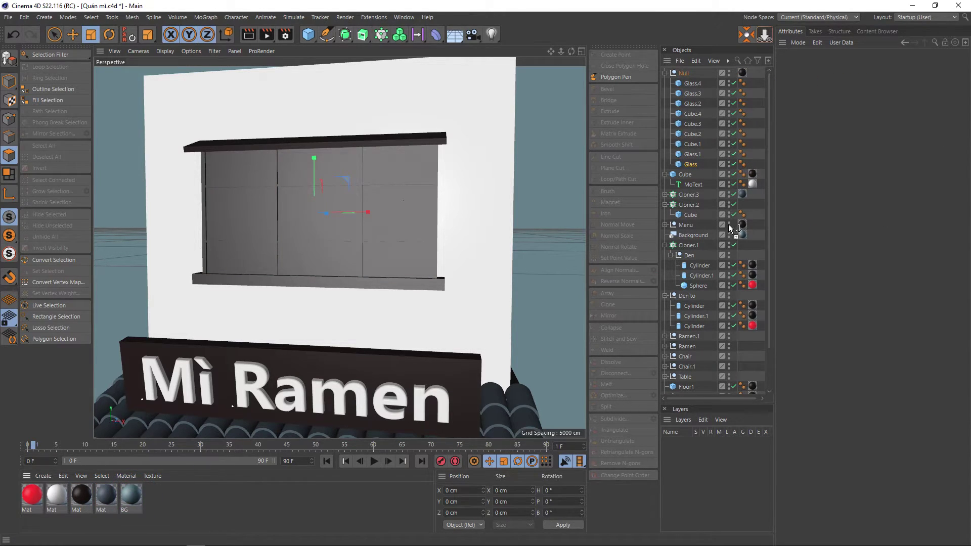
drag(697, 166, 693, 164)
scroll(437, 238, down, 2)
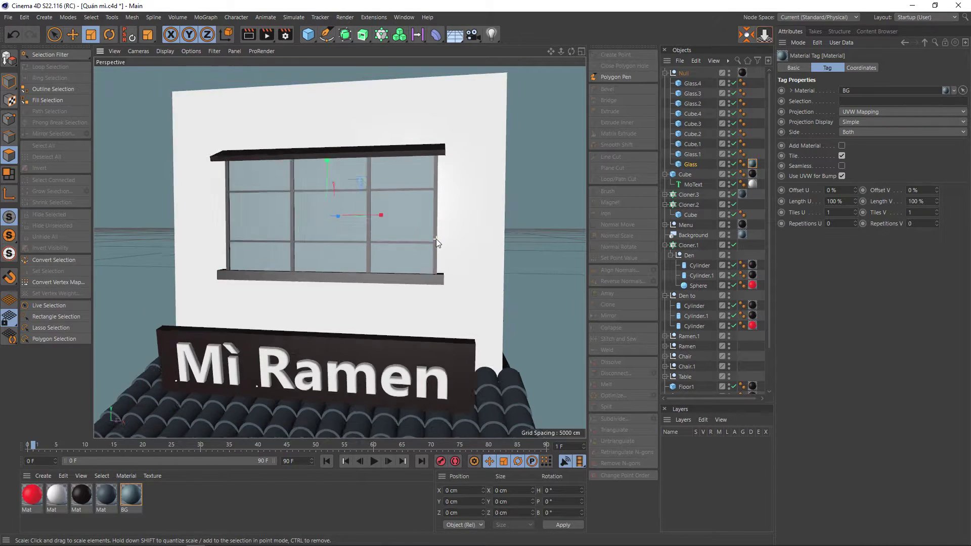
scroll(438, 239, down, 2)
scroll(440, 240, up, 1)
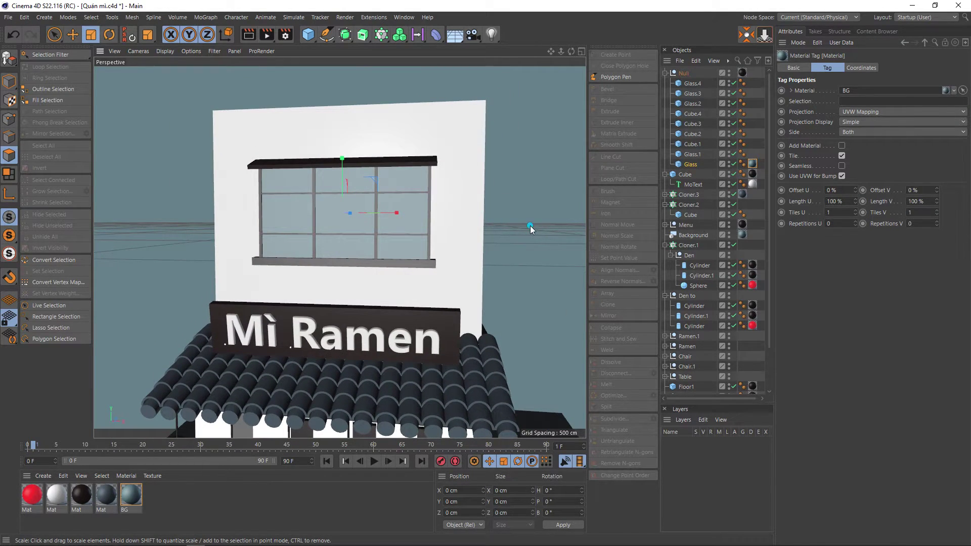
Render a quick preview, inspect the shop front, and save the ramen shop project
key(ctrl+r)
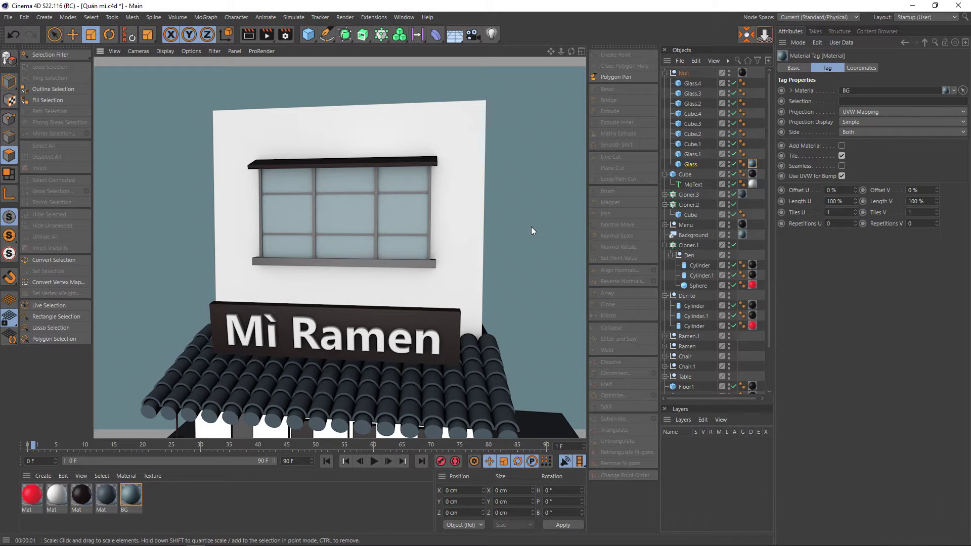
mouse_move(506, 215)
alt+mouse_down()
mouse_move(522, 217)
mouse_move(517, 204)
mouse_move(457, 221)
mouse_move(477, 215)
mouse_move(470, 227)
mouse_move(481, 233)
alt+mouse_up()
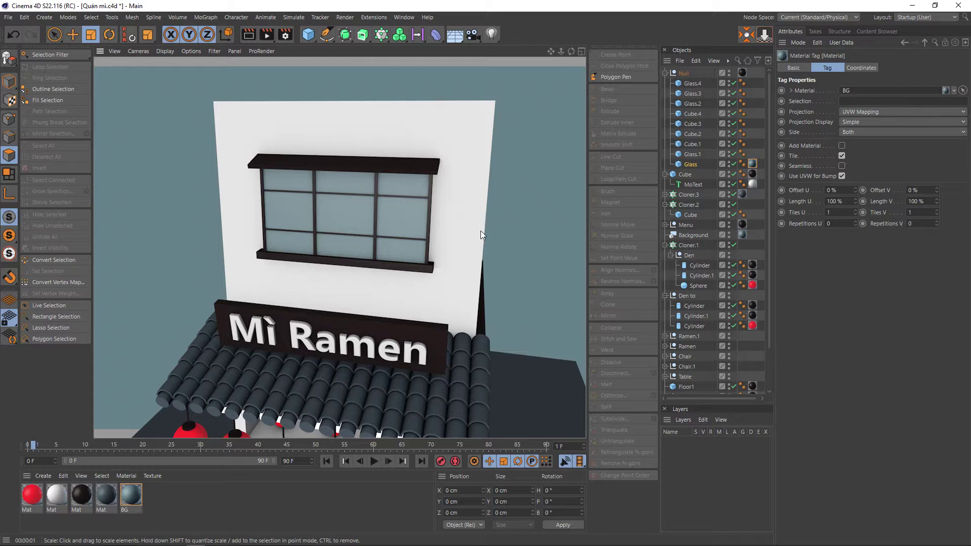
alt+drag(485, 169, 394, 260)
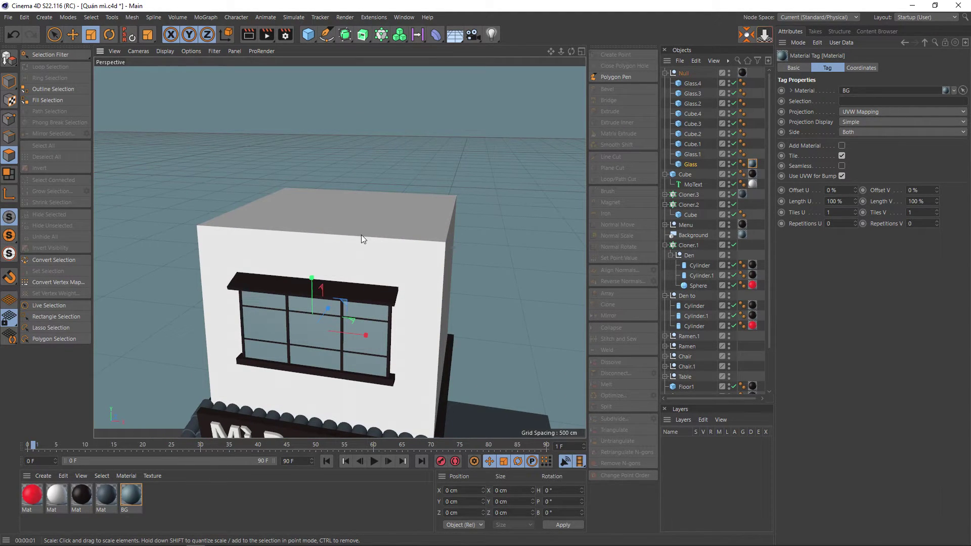
key(ctrl+s)
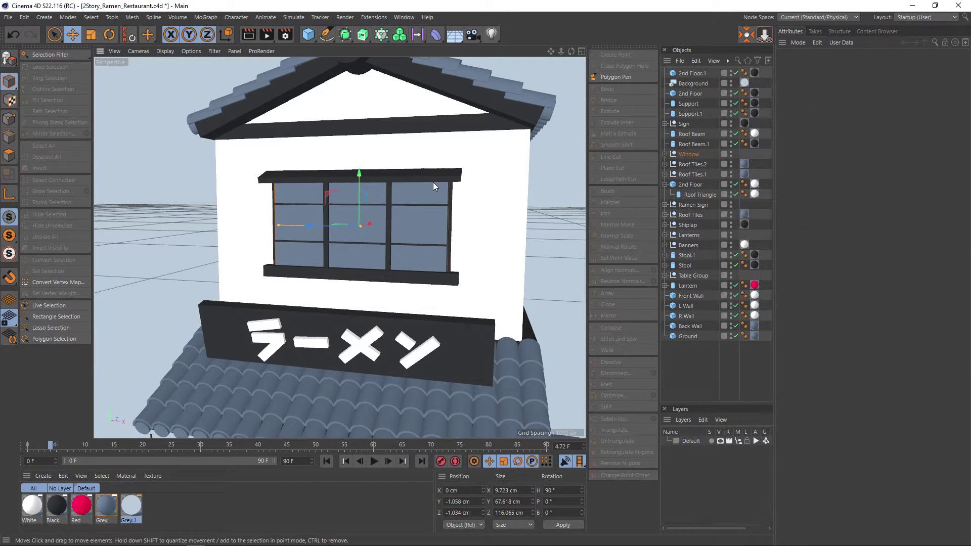
Orbit and zoom around the reference building's tiled roof, gable front and peak
alt+drag(432, 182, 366, 265)
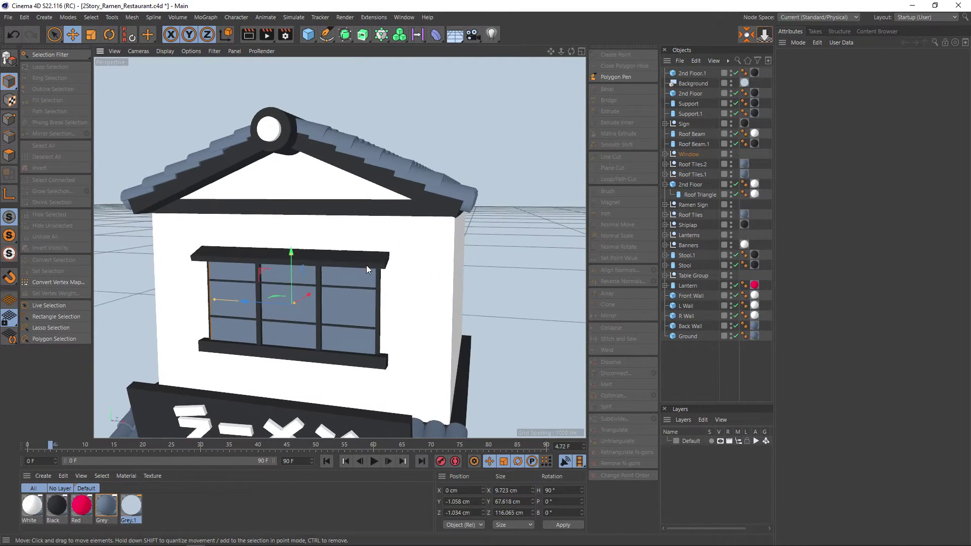
scroll(425, 211, up, 3)
scroll(462, 228, up, 3)
mouse_move(374, 227)
alt+mouse_down()
mouse_move(264, 208)
mouse_move(223, 189)
mouse_move(353, 260)
mouse_move(286, 112)
alt+mouse_up()
alt+drag(342, 338, 308, 177)
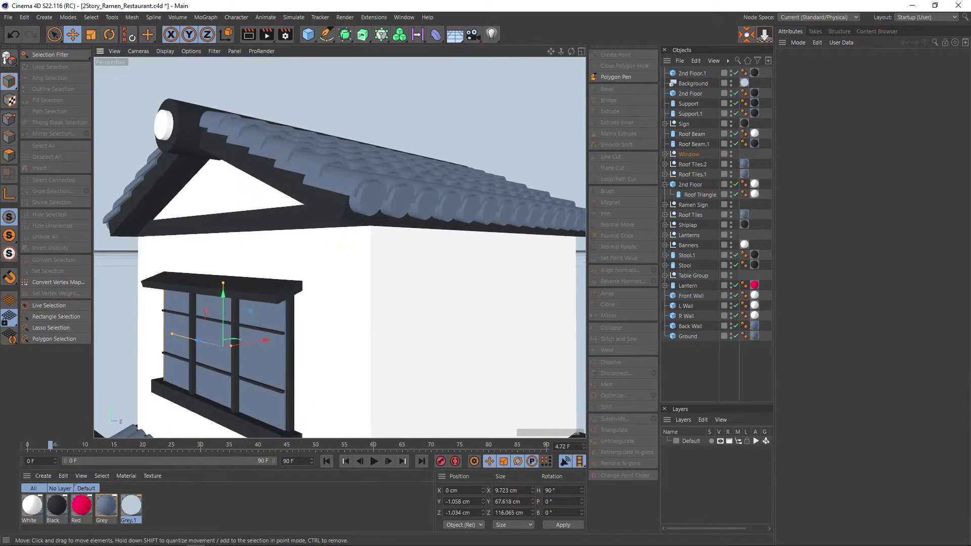
scroll(351, 252, up, 3)
scroll(423, 245, up, 3)
mouse_move(424, 247)
alt+mouse_down()
mouse_move(317, 238)
mouse_move(333, 251)
alt+mouse_up()
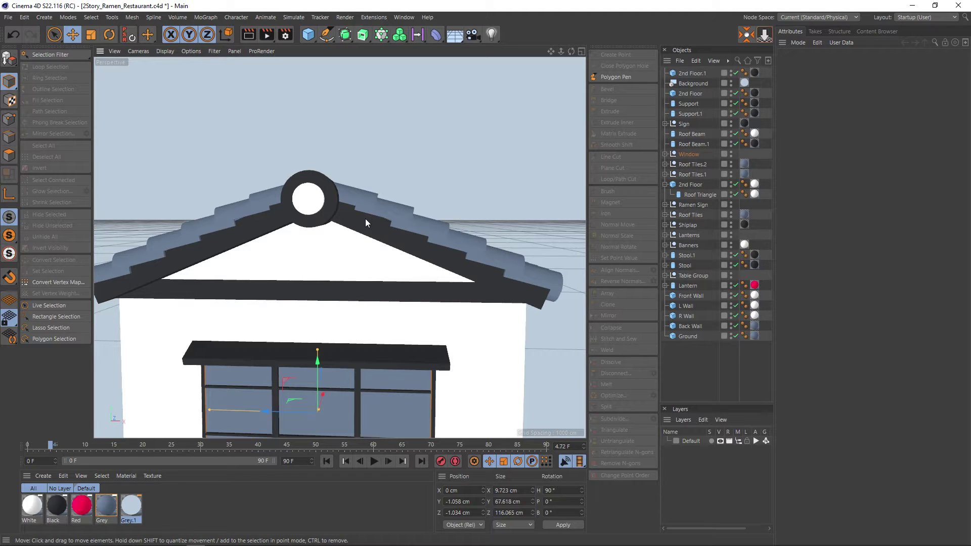
mouse_move(365, 219)
alt+mouse_down()
mouse_move(332, 232)
mouse_move(156, 210)
mouse_move(147, 226)
mouse_move(192, 220)
mouse_move(170, 217)
mouse_move(227, 199)
mouse_move(219, 162)
mouse_move(161, 182)
mouse_move(156, 202)
mouse_move(123, 202)
mouse_move(271, 230)
mouse_move(424, 238)
mouse_move(373, 227)
mouse_move(367, 82)
mouse_move(416, 238)
mouse_move(314, 233)
alt+mouse_up()
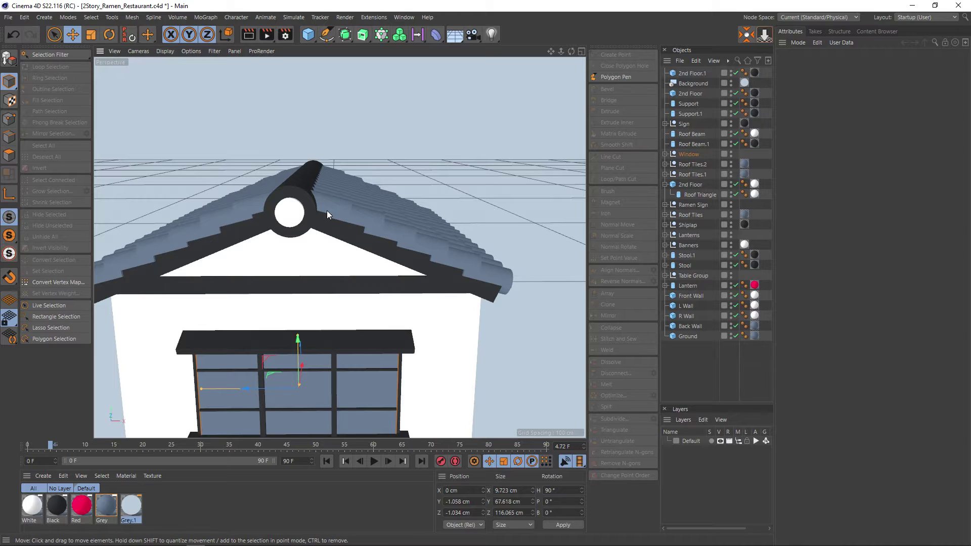
Level the view on the gable front, then return to the Quán mi.c4d project
scroll(326, 210, up, 2)
scroll(329, 230, up, 2)
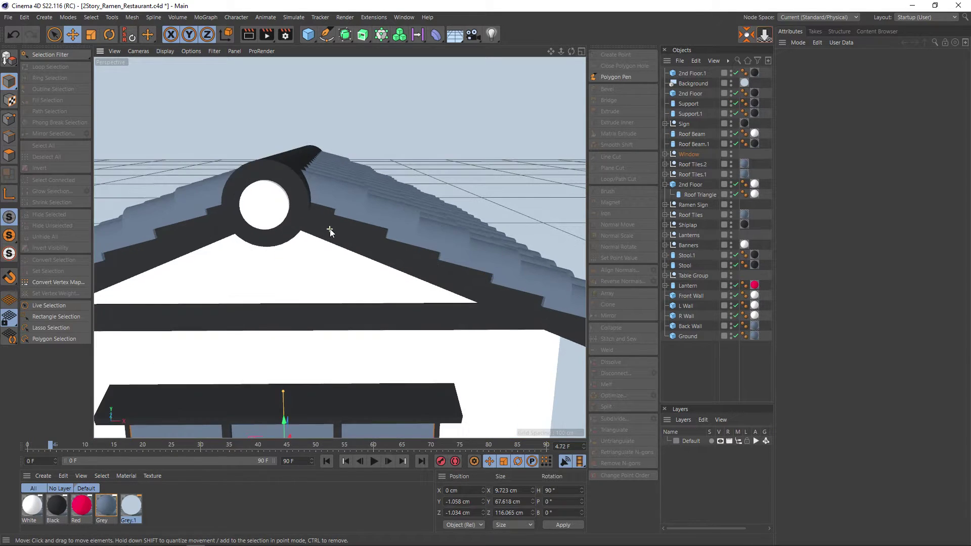
scroll(329, 229, down, 4)
mouse_move(325, 251)
alt+mouse_down()
mouse_move(321, 195)
mouse_move(334, 212)
mouse_move(336, 262)
mouse_move(320, 253)
alt+mouse_up()
key(v)
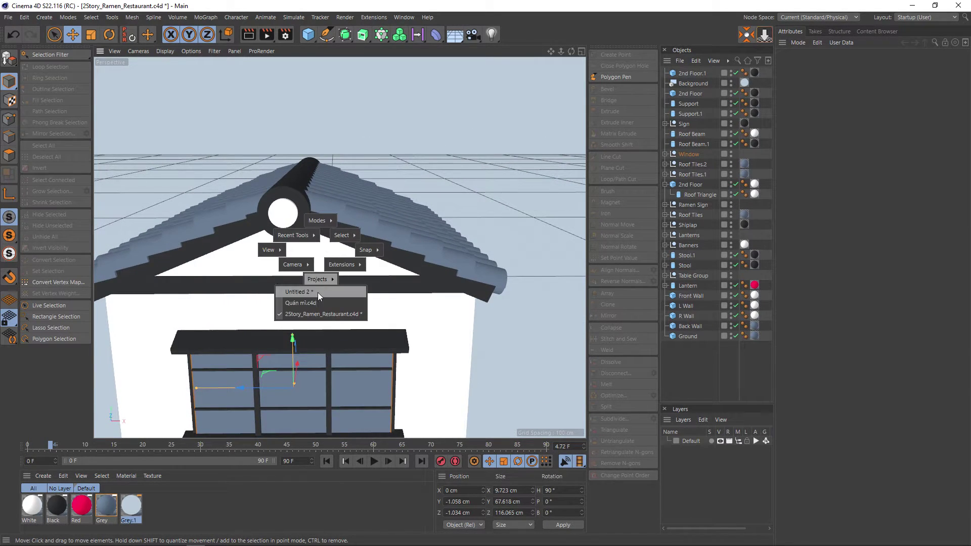
click(317, 302)
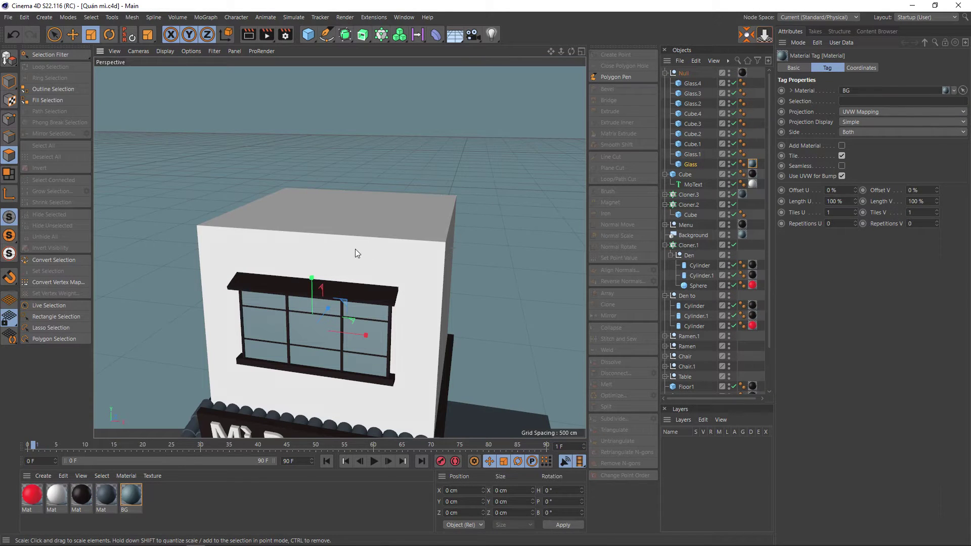
mouse_move(355, 249)
alt+mouse_down()
mouse_move(356, 210)
mouse_move(385, 272)
mouse_move(326, 234)
mouse_move(320, 244)
mouse_move(320, 220)
alt+mouse_up()
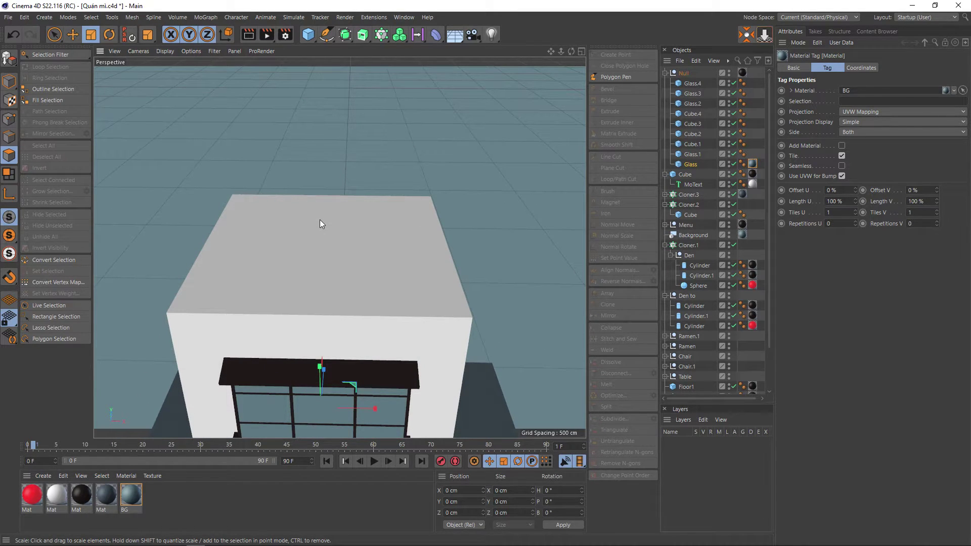
mouse_move(319, 220)
alt+mouse_down()
mouse_move(358, 232)
mouse_move(332, 143)
mouse_move(351, 246)
alt+mouse_up()
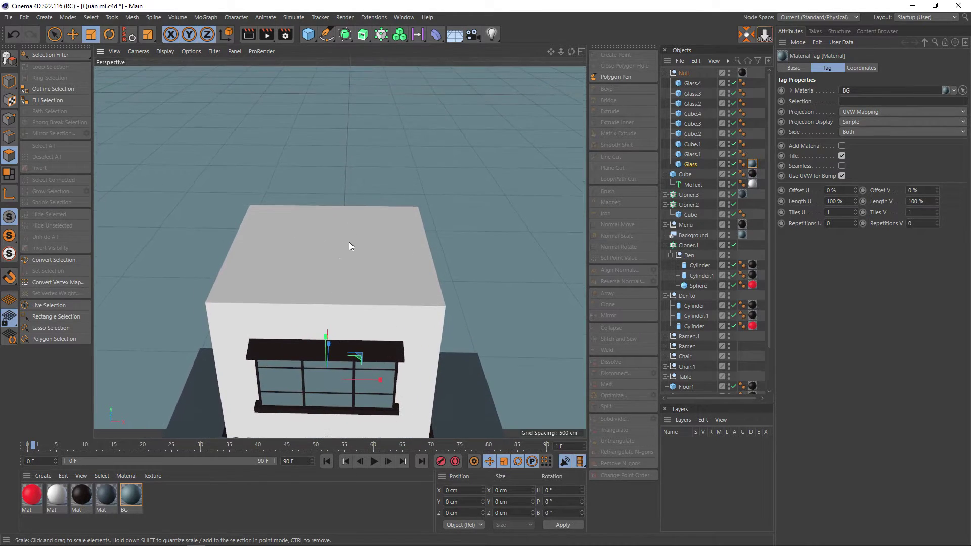
scroll(332, 275, up, 2)
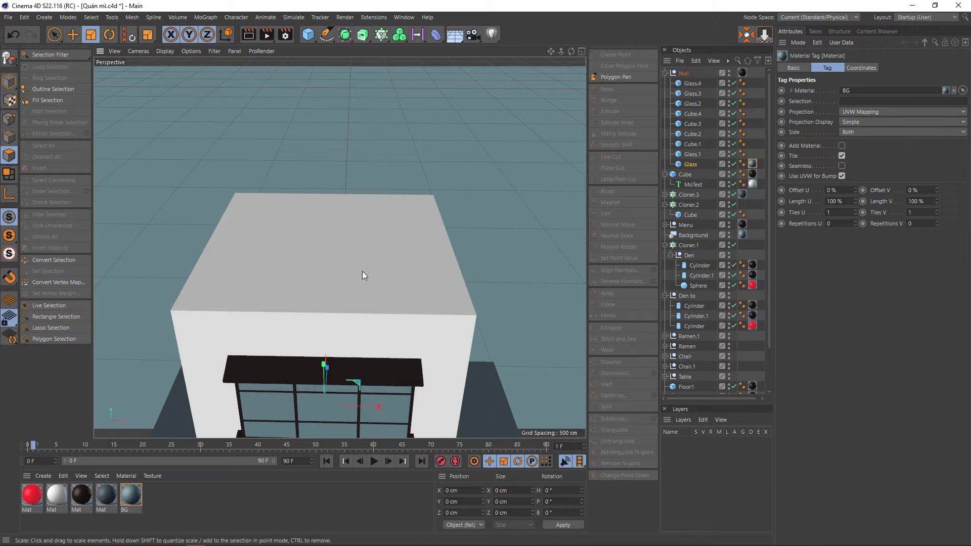
click(666, 72)
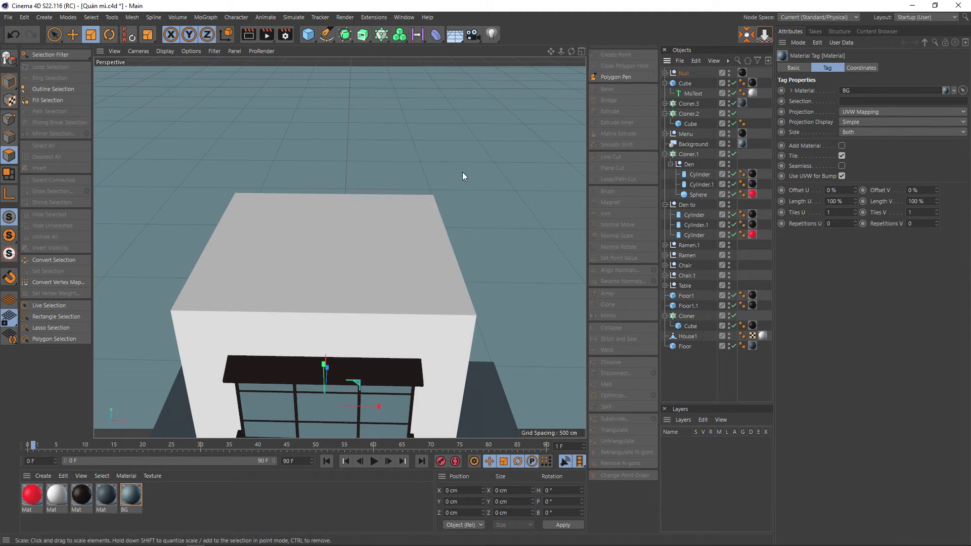
key(space)
click(9, 81)
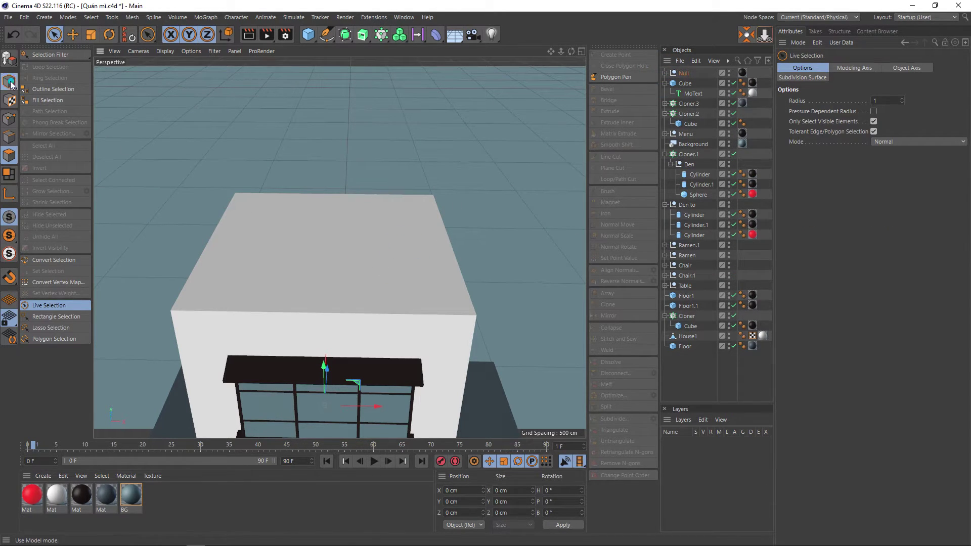
click(313, 261)
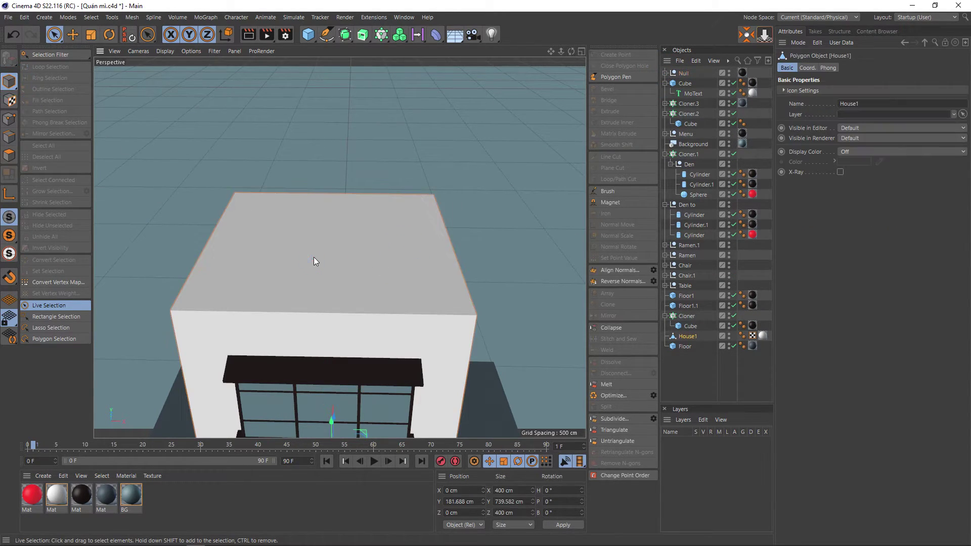
click(686, 336)
alt+drag(366, 255, 348, 279)
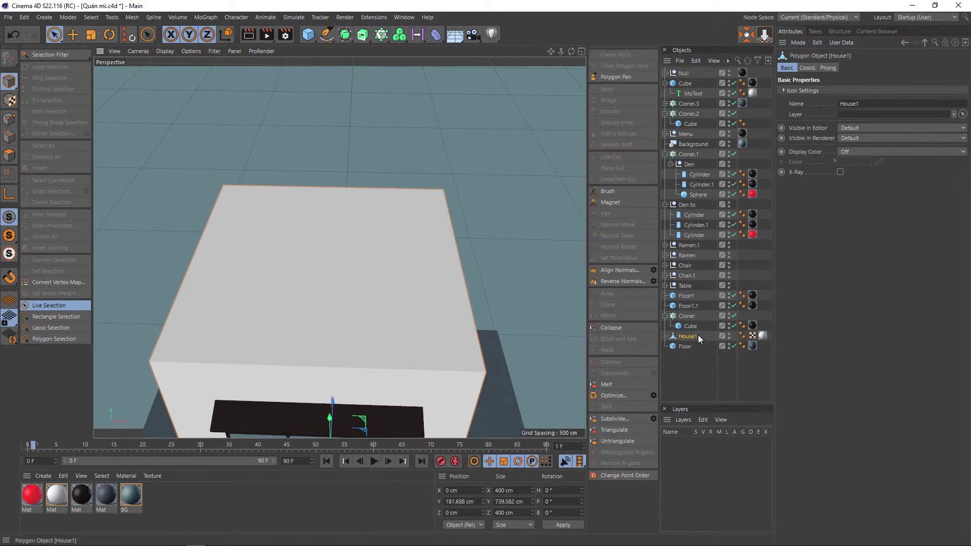
click(9, 156)
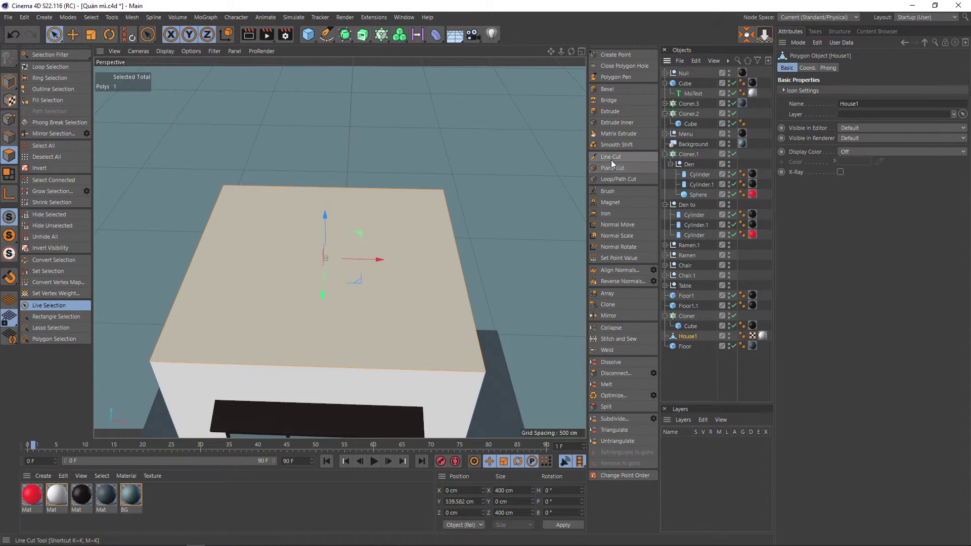
click(611, 158)
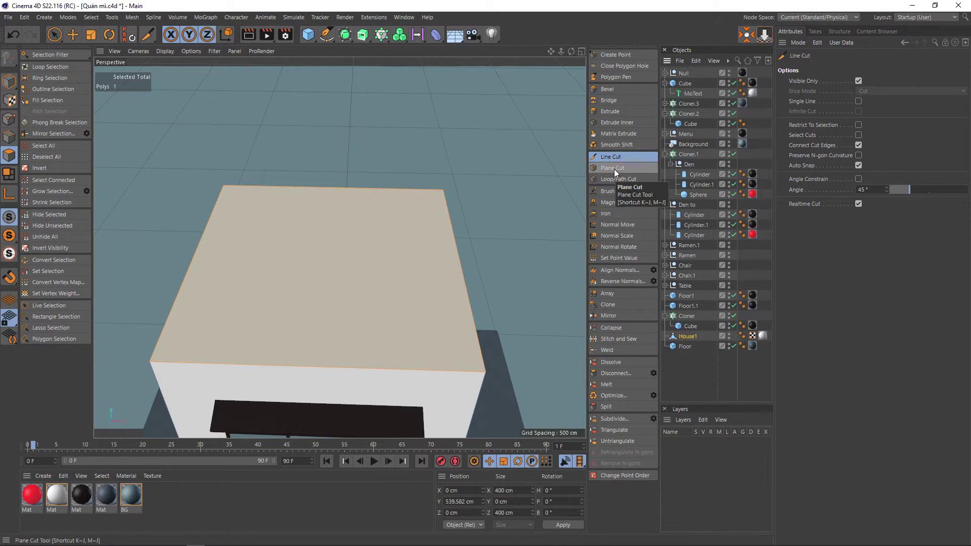
click(614, 169)
click(603, 178)
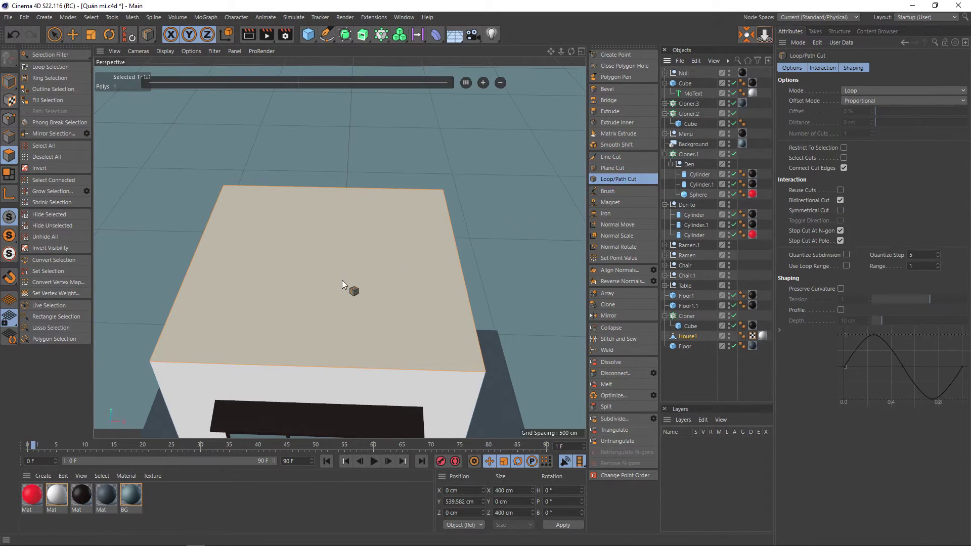
click(9, 137)
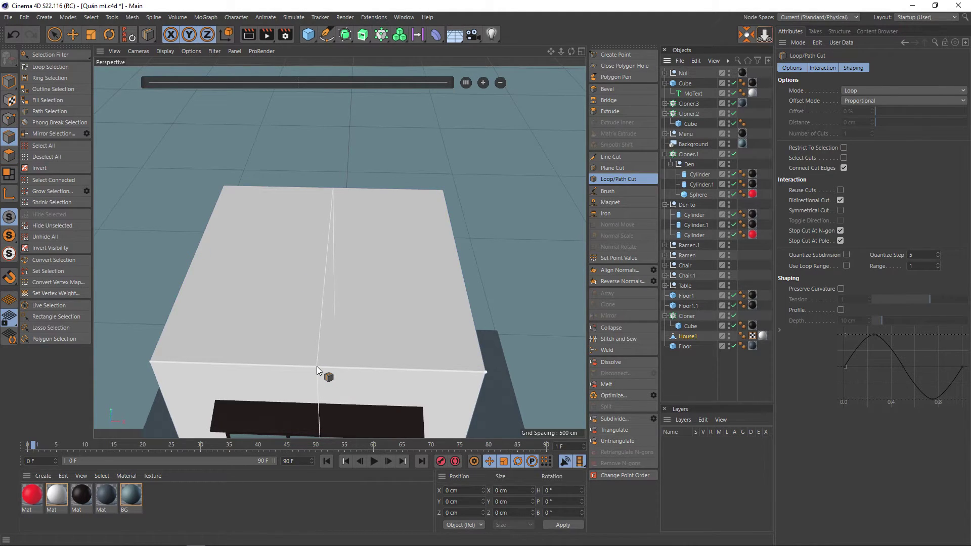
click(613, 169)
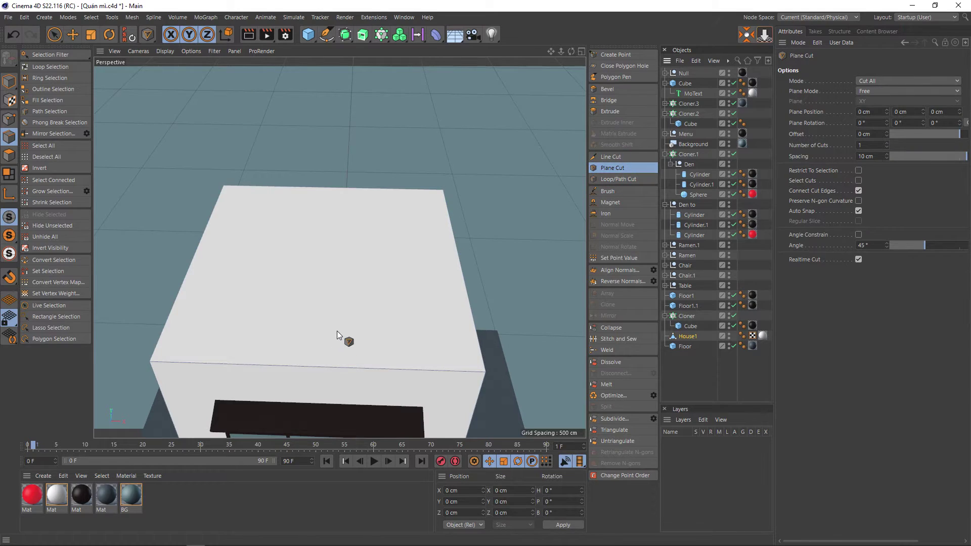
drag(337, 328, 368, 301)
click(340, 238)
In the enlarged Top view, cut the top face front to back with Polygon Pen
click(791, 32)
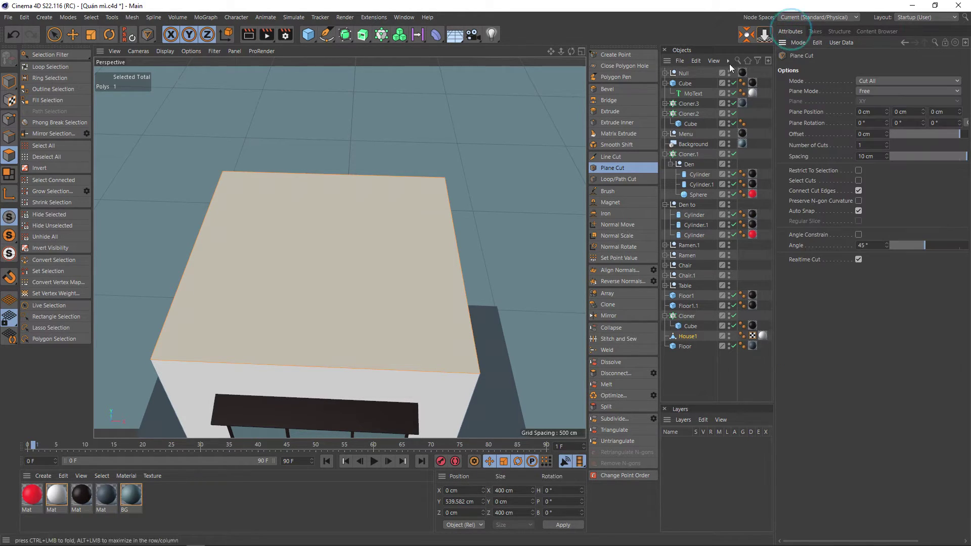
middle_click(418, 203)
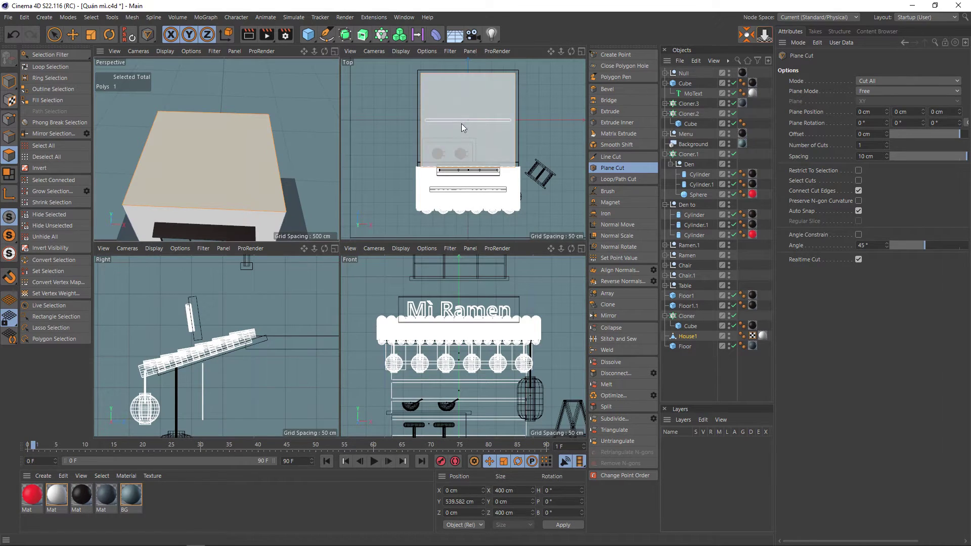
middle_click(475, 91)
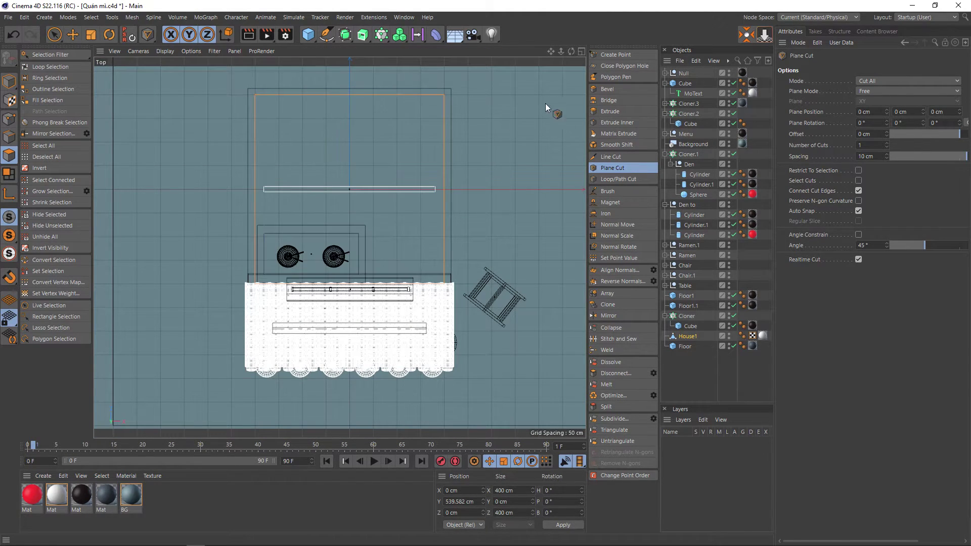
click(614, 77)
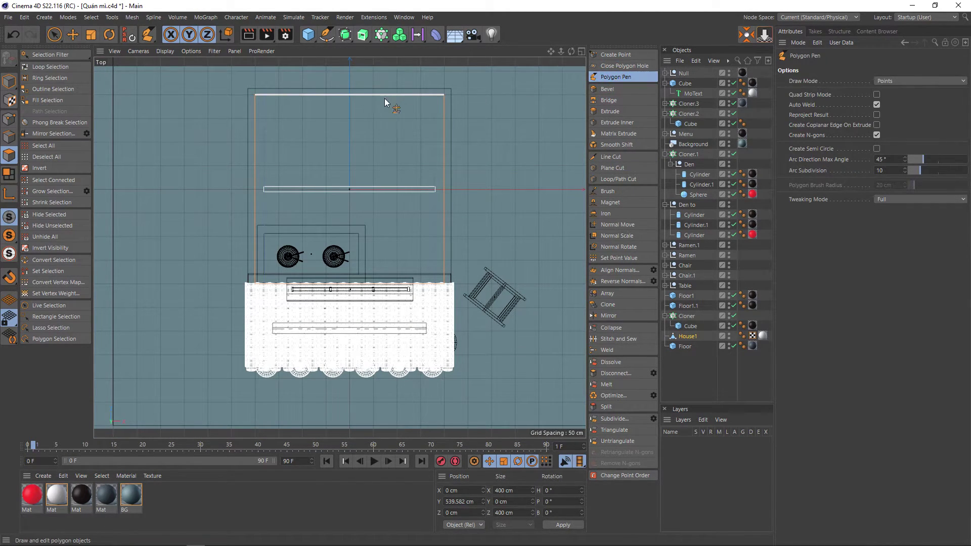
click(349, 94)
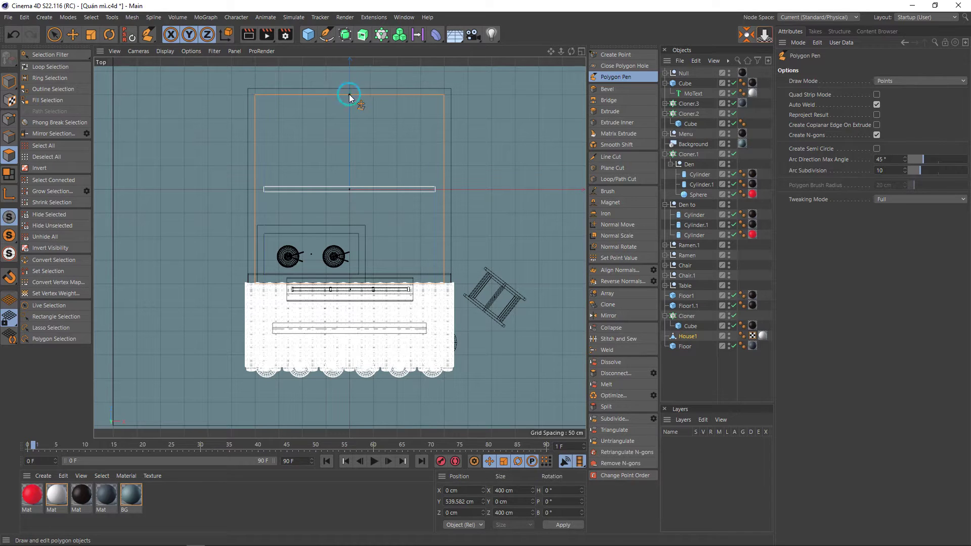
click(349, 283)
scroll(391, 146, up, 2)
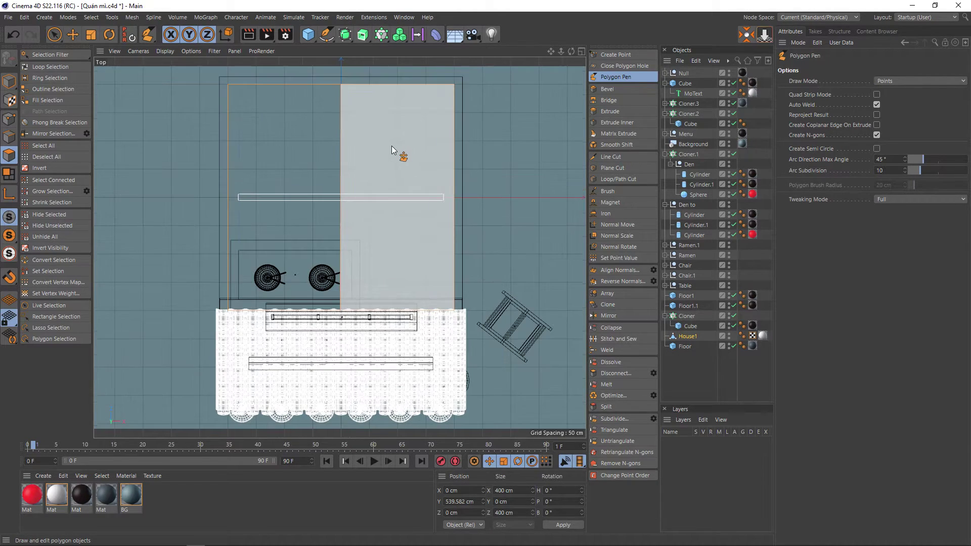
middle_drag(391, 146, 387, 178)
Set the cut's back-edge point to X Position 0 cm
key(space)
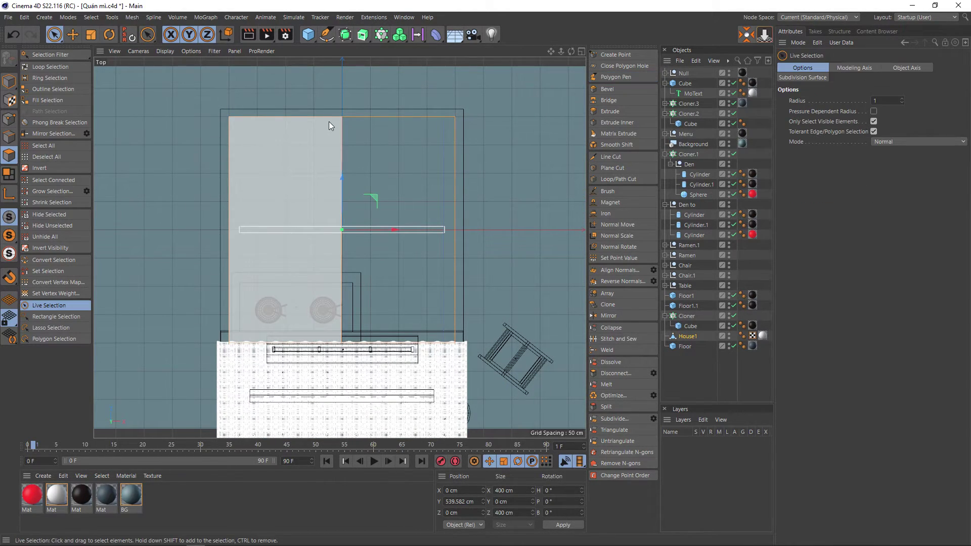
click(9, 118)
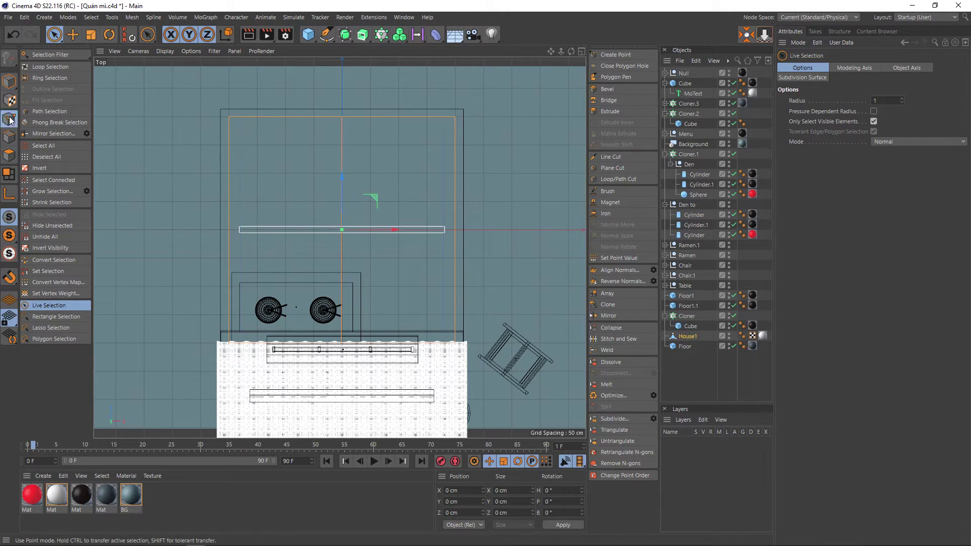
middle_click(349, 106)
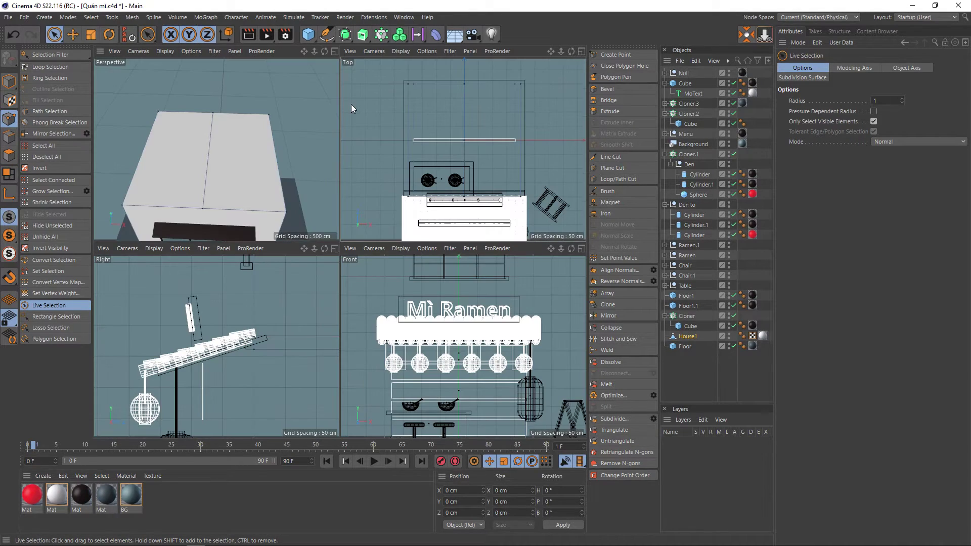
middle_click(423, 111)
key(0)
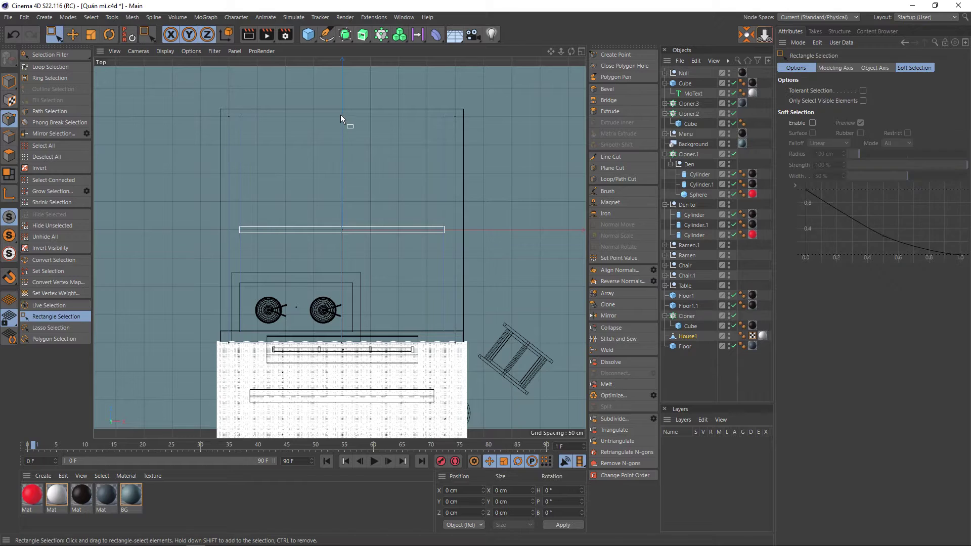
key(9)
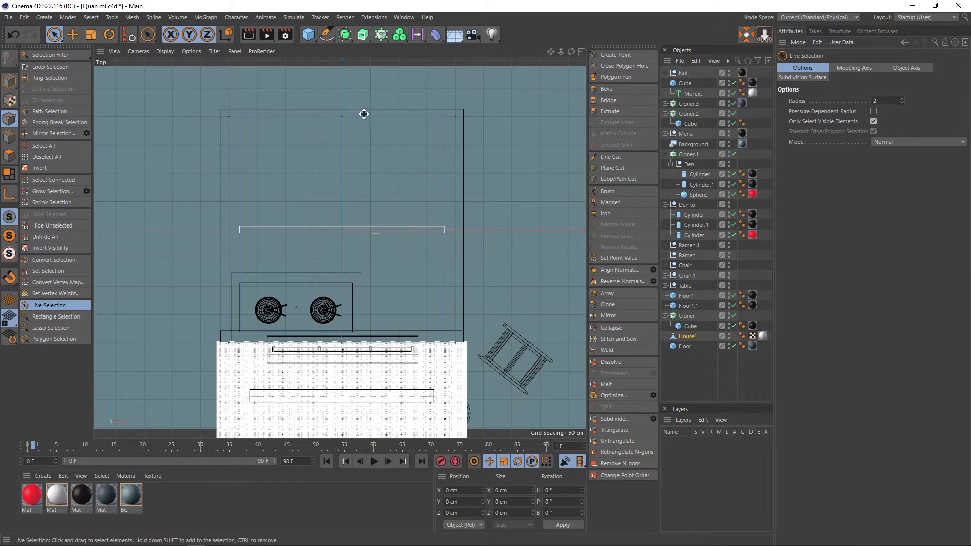
click(344, 118)
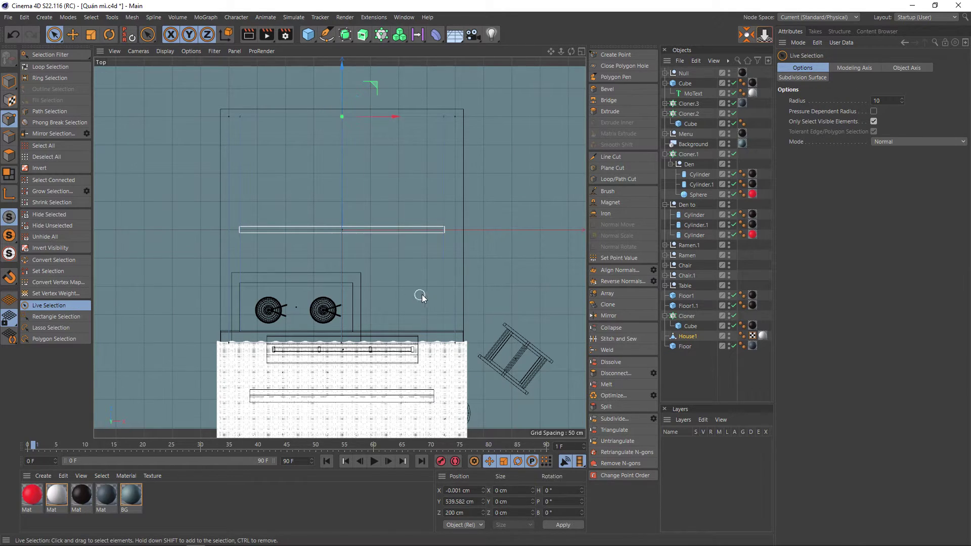
click(474, 490)
text(0)
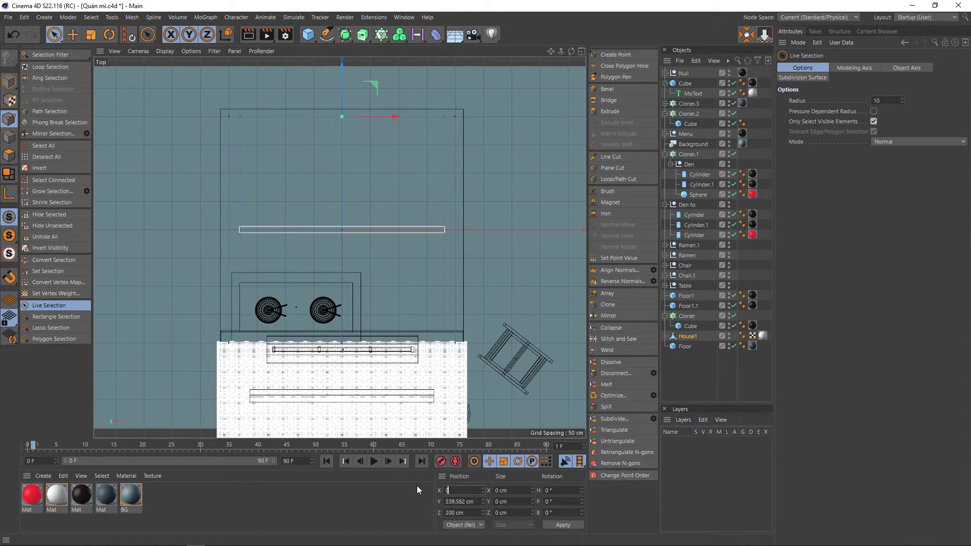
key(Return)
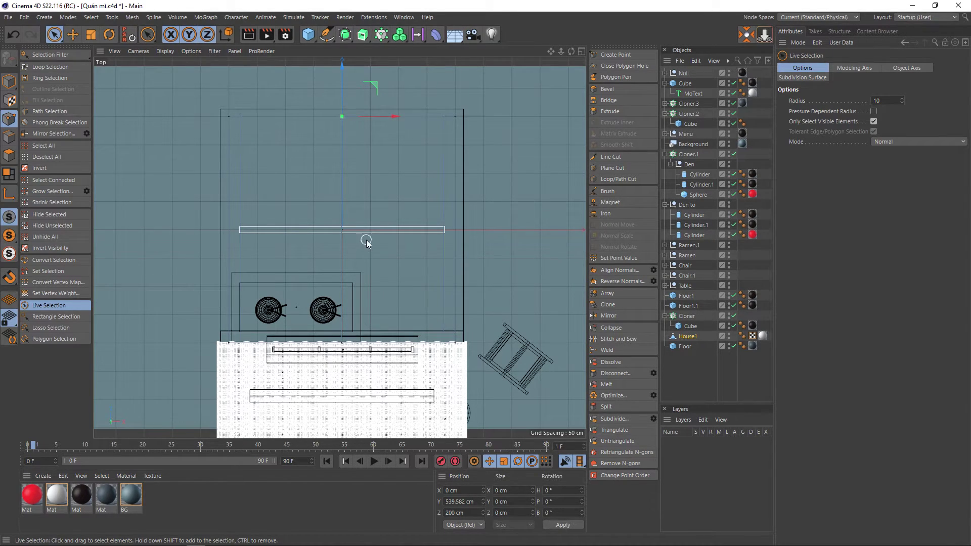
Set the front-edge point to X Position 0 cm as well
click(343, 349)
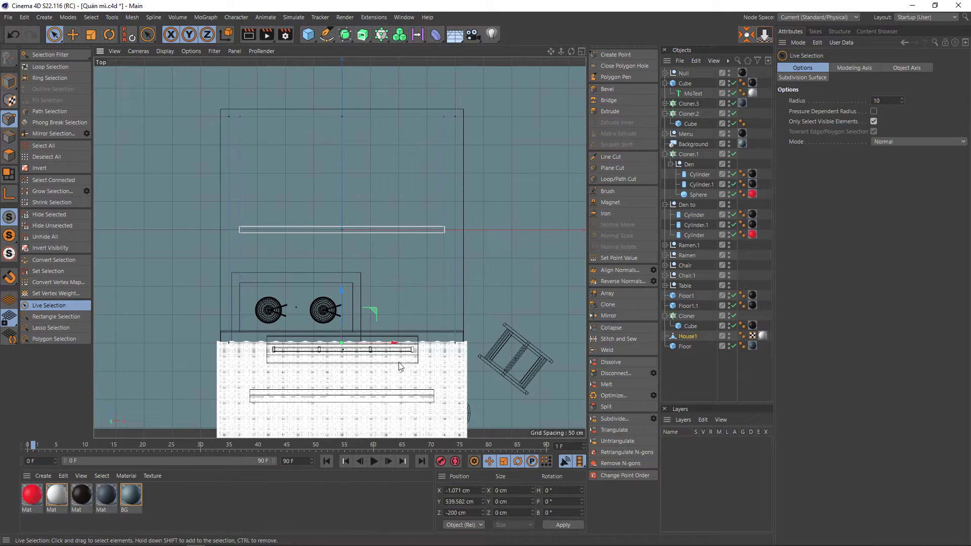
double_click(473, 490)
text(0)
key(Return)
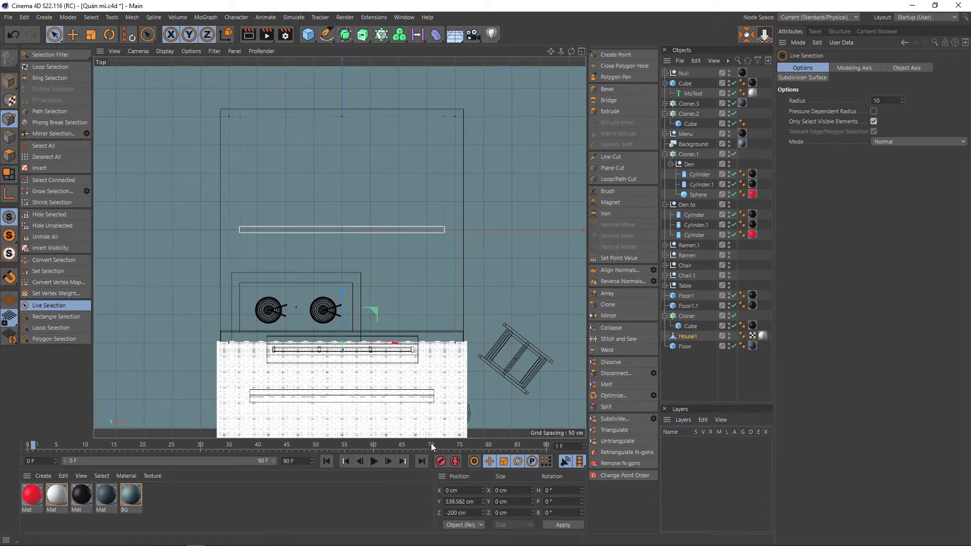
middle_click(315, 216)
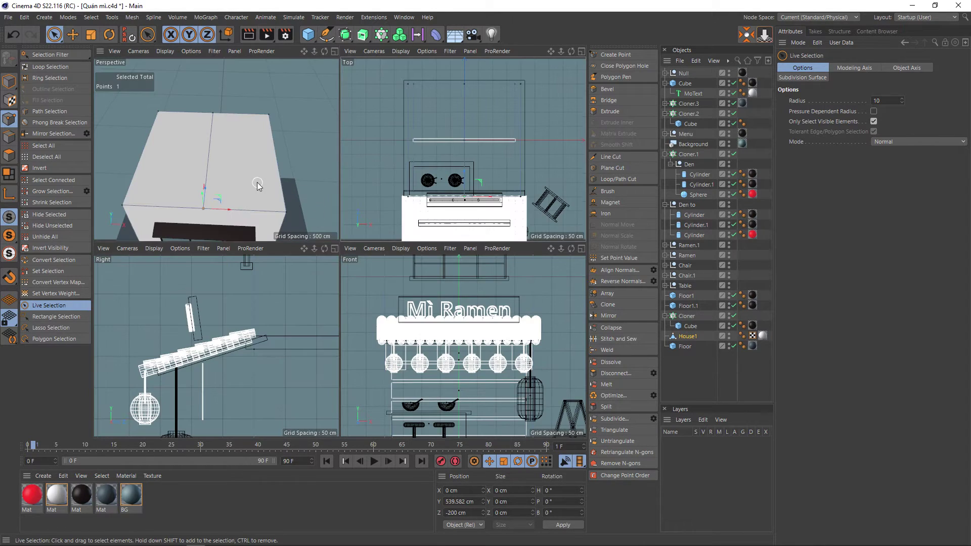
middle_click(255, 184)
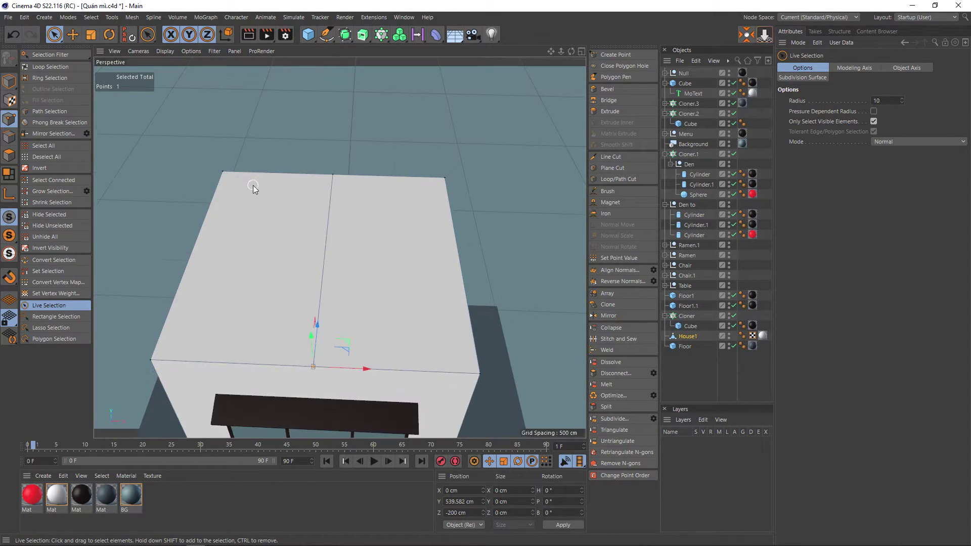
Select the middle top edge and raise it to about Y 653.6 cm as a ridge
click(9, 136)
click(318, 263)
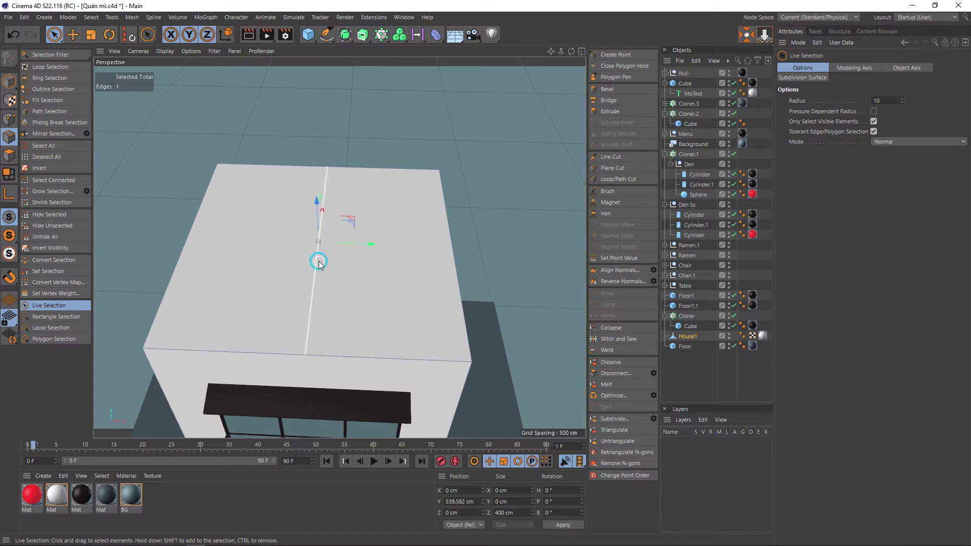
mouse_move(328, 230)
alt+mouse_down()
mouse_move(337, 198)
mouse_move(314, 139)
alt+mouse_up()
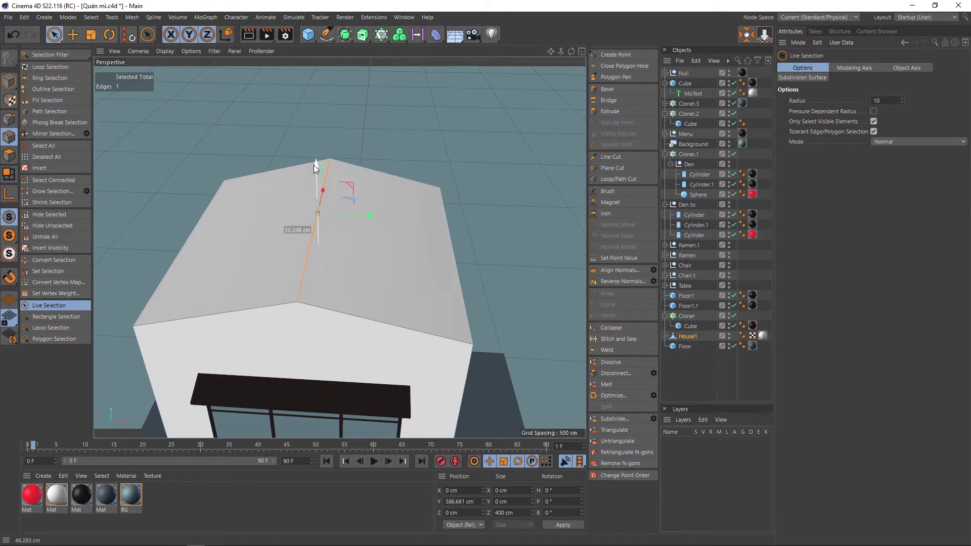
alt+drag(369, 223, 365, 207)
drag(320, 139, 317, 120)
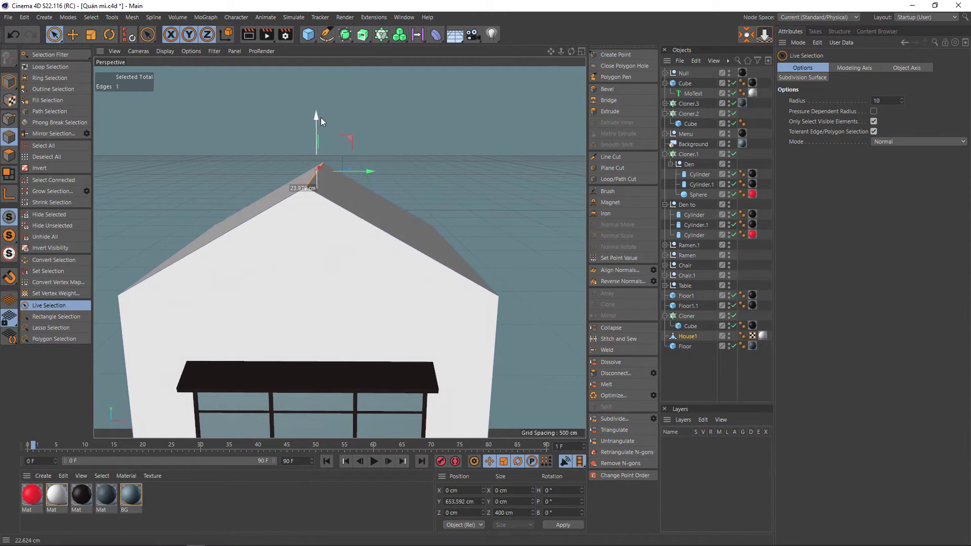
mouse_move(322, 263)
alt+mouse_down()
mouse_move(345, 236)
mouse_move(348, 252)
alt+mouse_up()
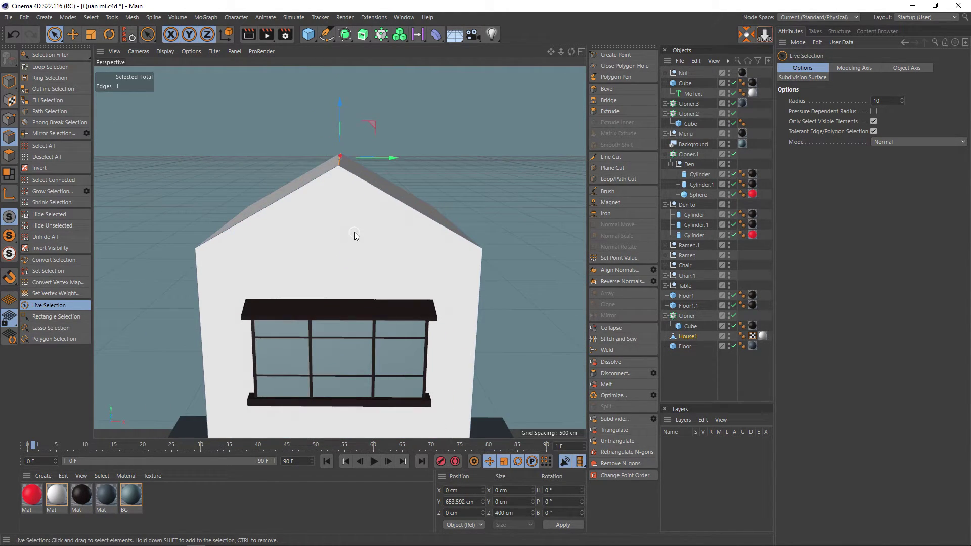
scroll(351, 243, down, 2)
View the 2Story_Ramen_Restaurant reference from a low frontal angle, then return to Quán mì.c4d
key(v)
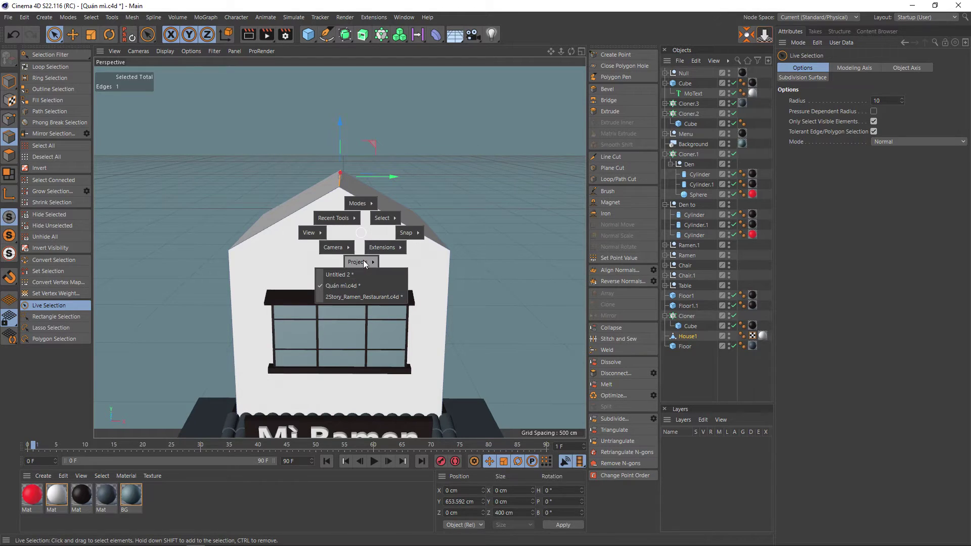
click(357, 297)
scroll(330, 243, down, 2)
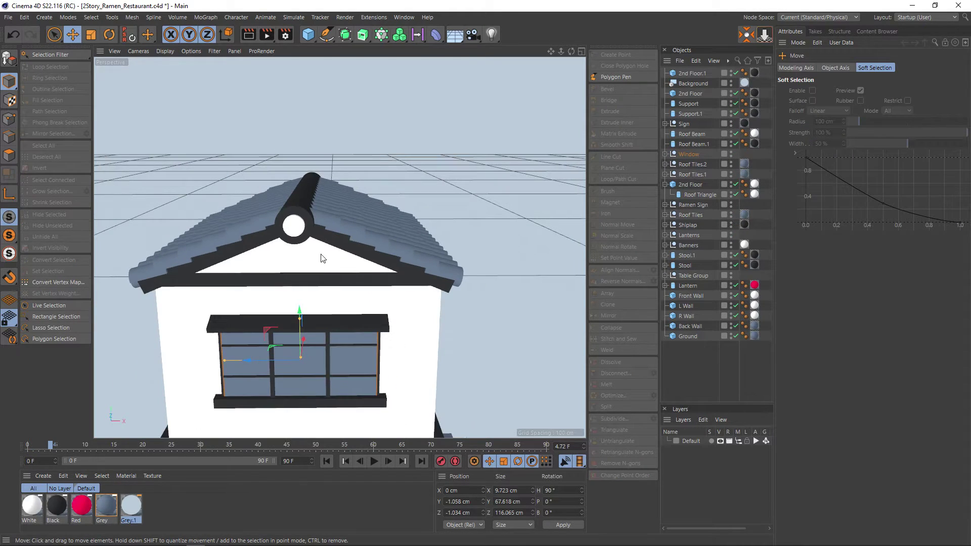
scroll(346, 219, down, 1)
mouse_move(346, 220)
alt+mouse_down()
mouse_move(325, 196)
mouse_move(329, 212)
alt+mouse_up()
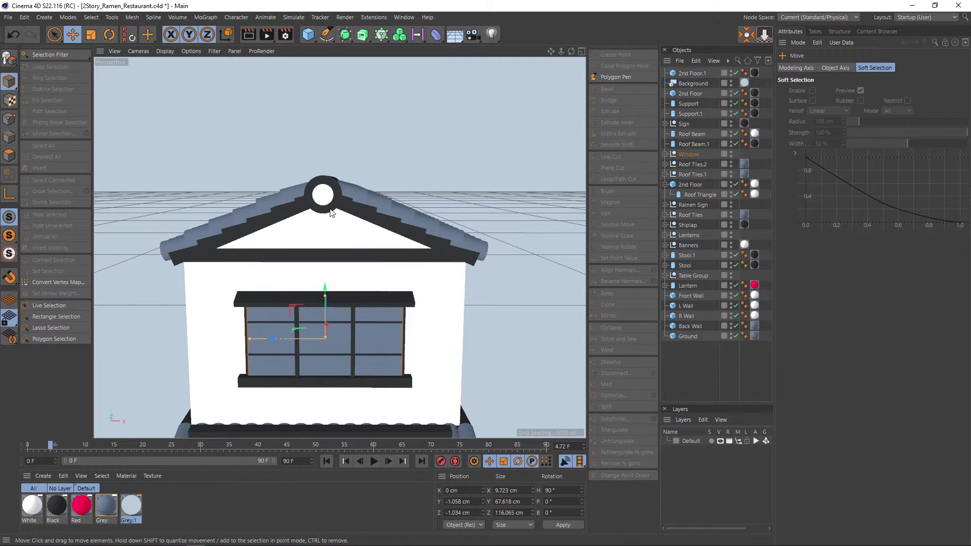
scroll(330, 213, up, 1)
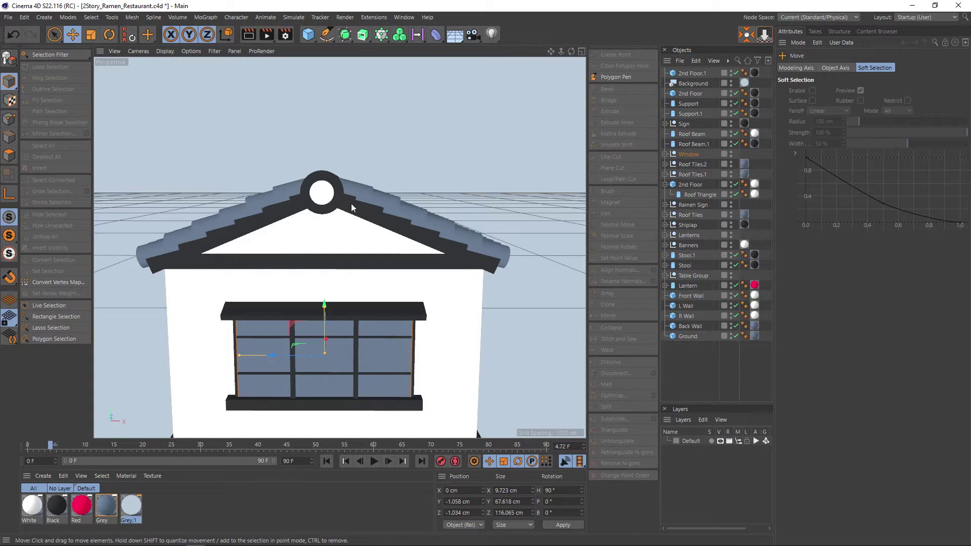
key(v)
click(344, 259)
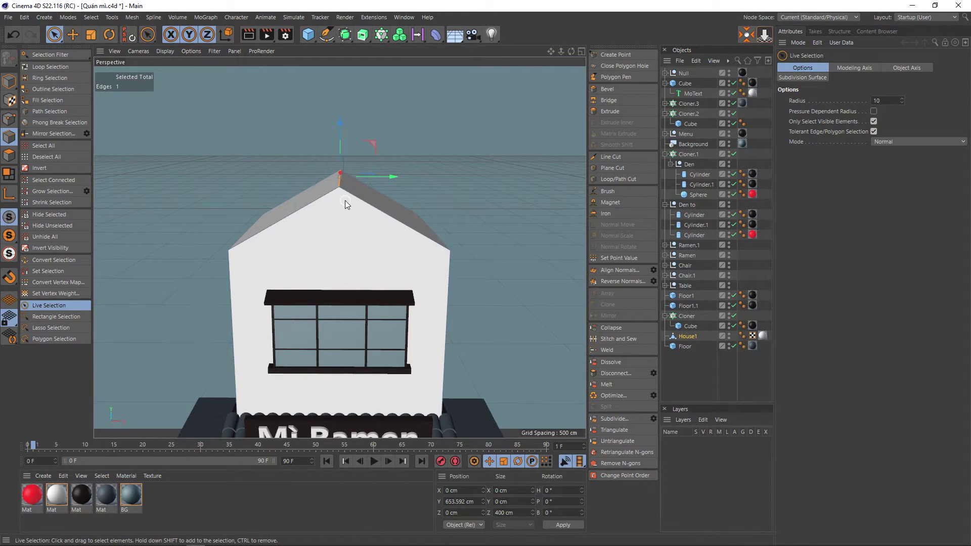
Undo the earlier ridge raise and move the ridge edge up 73.596 cm to Y 613.178 cm
key(ctrl+z)
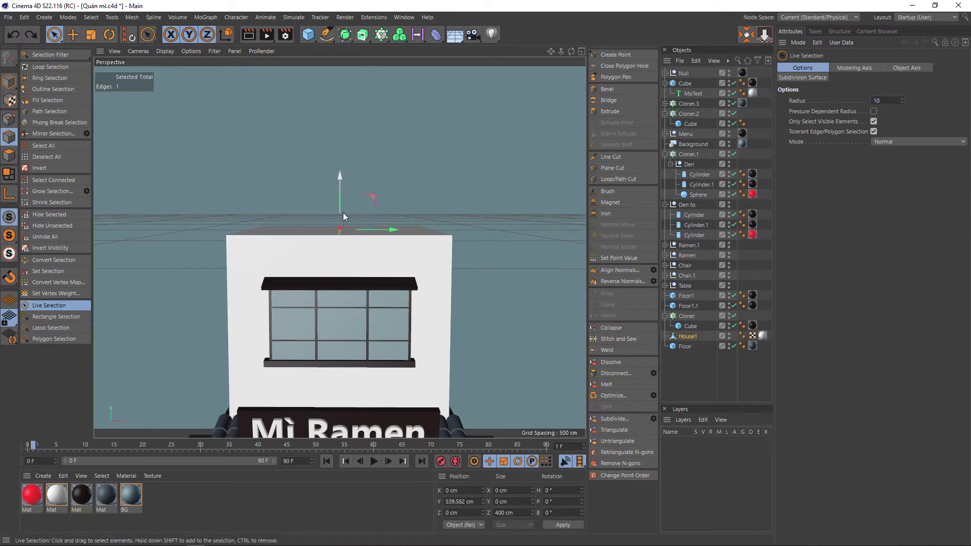
drag(343, 214, 336, 149)
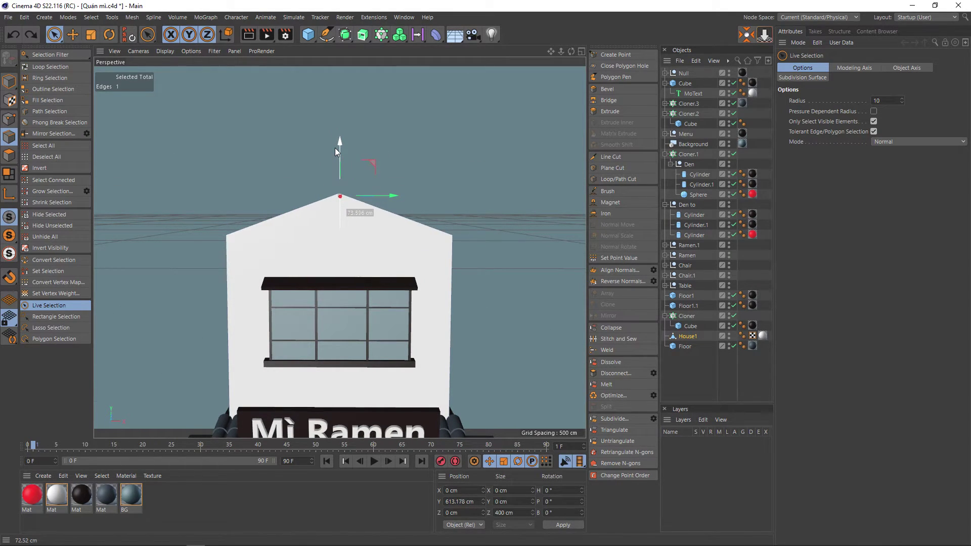
scroll(350, 204, up, 3)
mouse_move(349, 214)
alt+mouse_down()
mouse_move(350, 275)
mouse_move(350, 261)
alt+mouse_up()
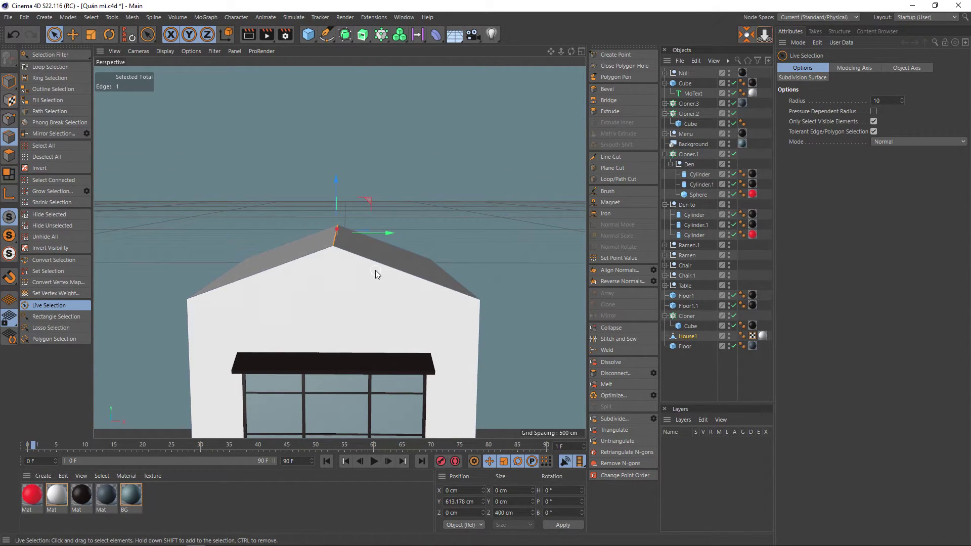
scroll(375, 274, down, 1)
scroll(379, 280, down, 1)
scroll(384, 286, down, 1)
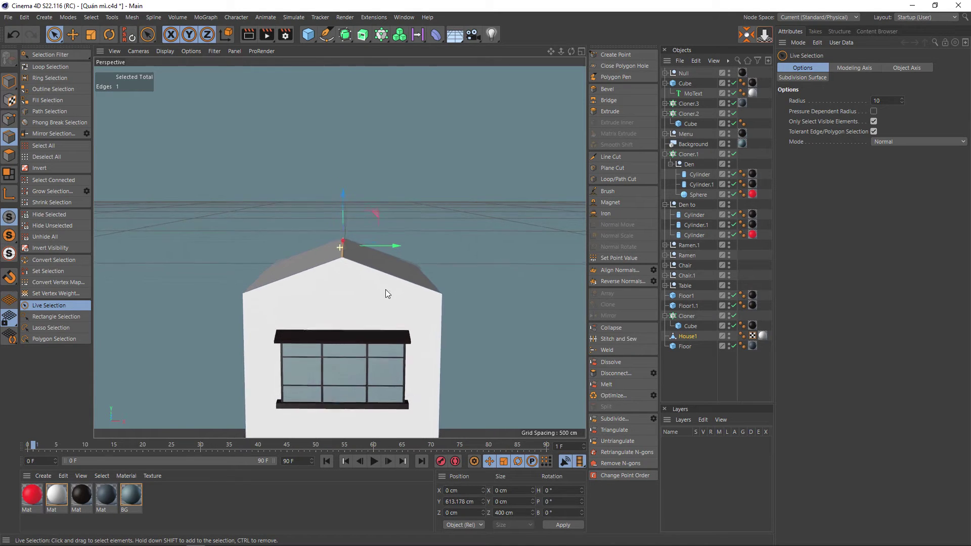
scroll(387, 292, down, 2)
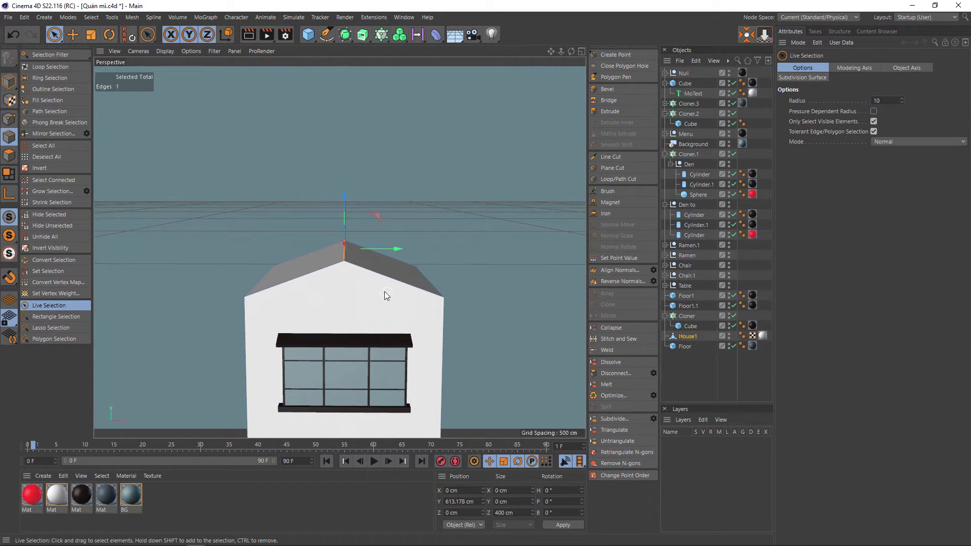
Check the roof's context commands from a new angle and clear the ridge edge selection
right_click(385, 291)
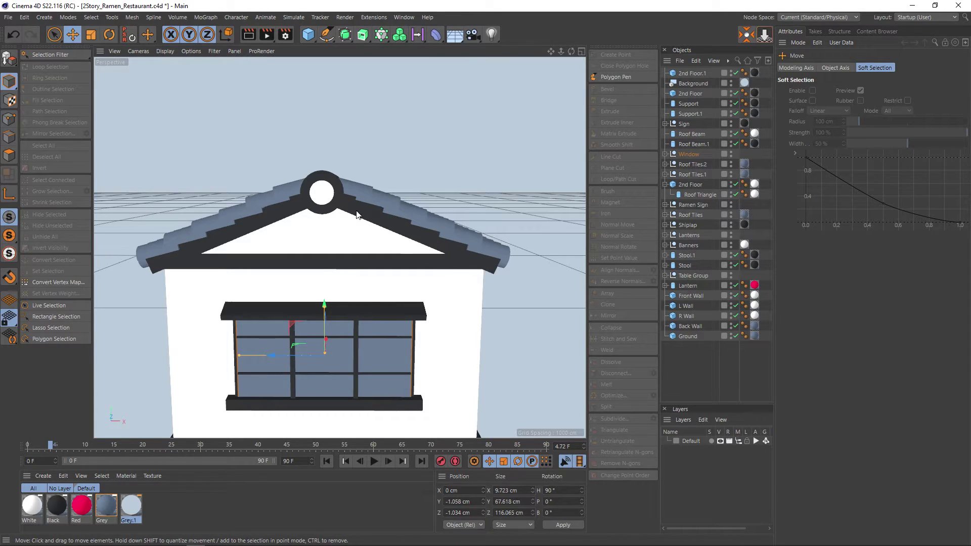
right_click(307, 259)
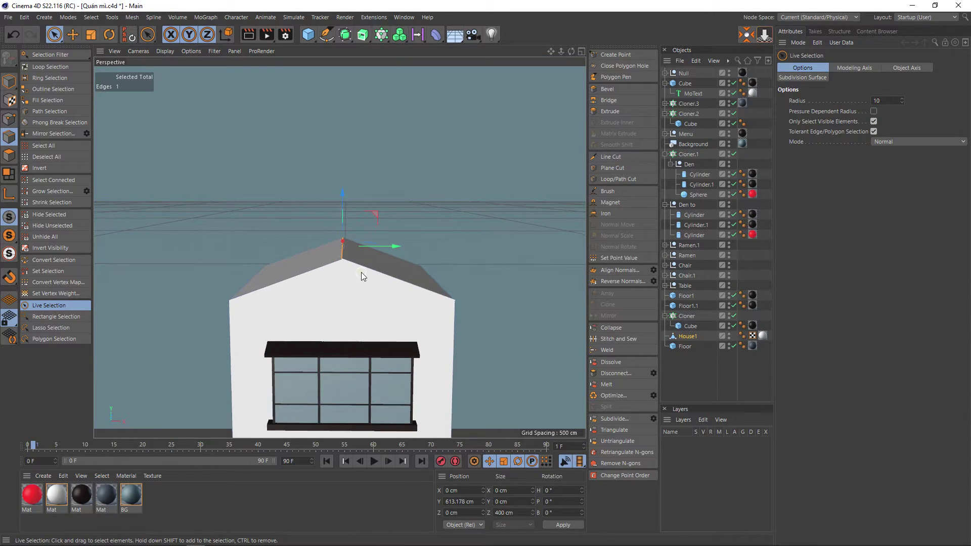
scroll(361, 272, up, 2)
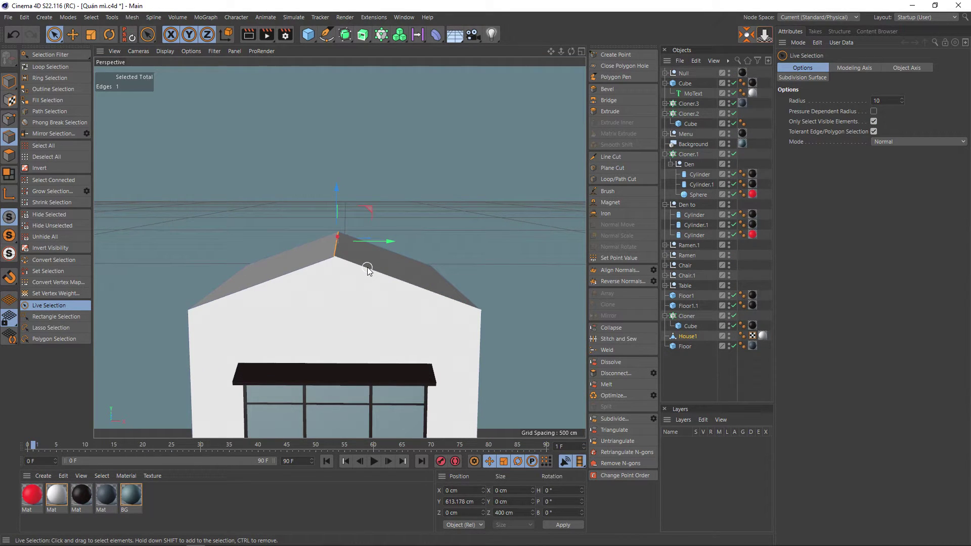
alt+drag(410, 218, 405, 266)
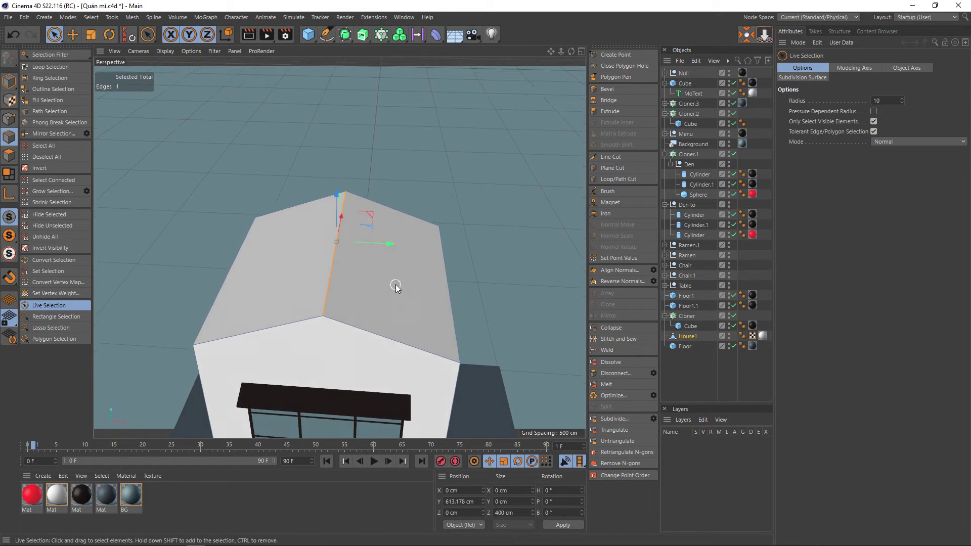
click(393, 281)
Select the right roof face in Polygon mode, review its point coordinates in Structure, then deselect
click(9, 154)
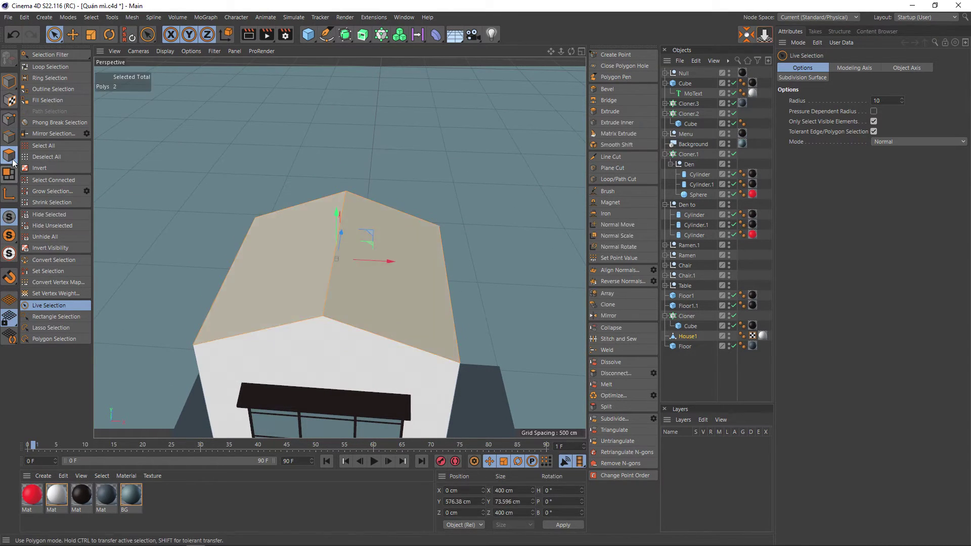
click(407, 303)
mouse_move(493, 253)
alt+mouse_down()
mouse_move(495, 223)
mouse_move(479, 207)
mouse_move(341, 286)
mouse_move(501, 239)
alt+mouse_up()
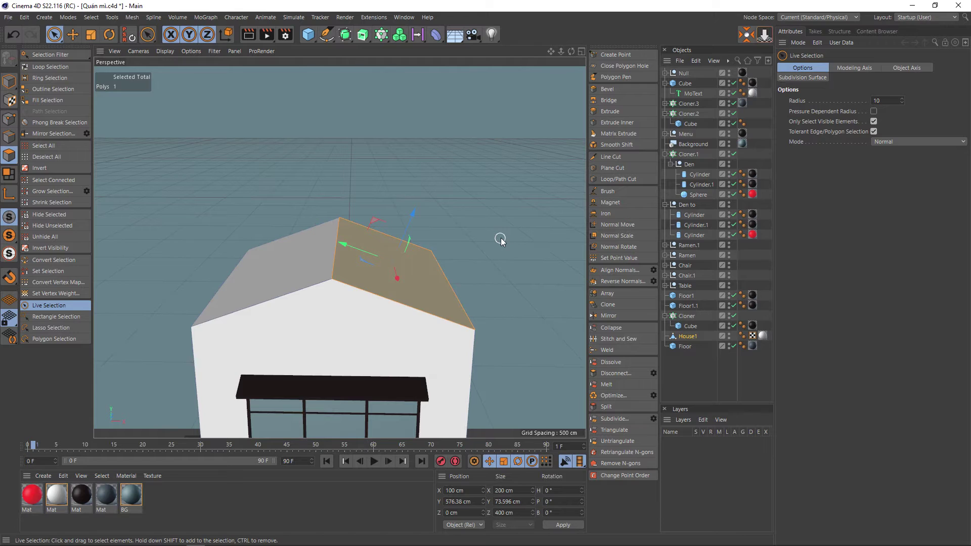
key(shift+F9)
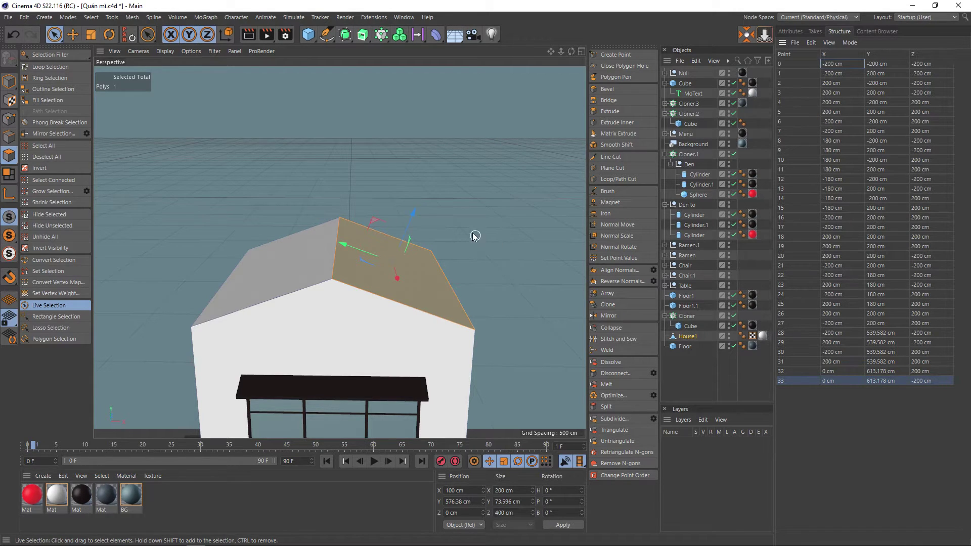
mouse_move(440, 203)
alt+mouse_down()
mouse_move(394, 259)
mouse_move(397, 240)
mouse_move(416, 233)
alt+mouse_up()
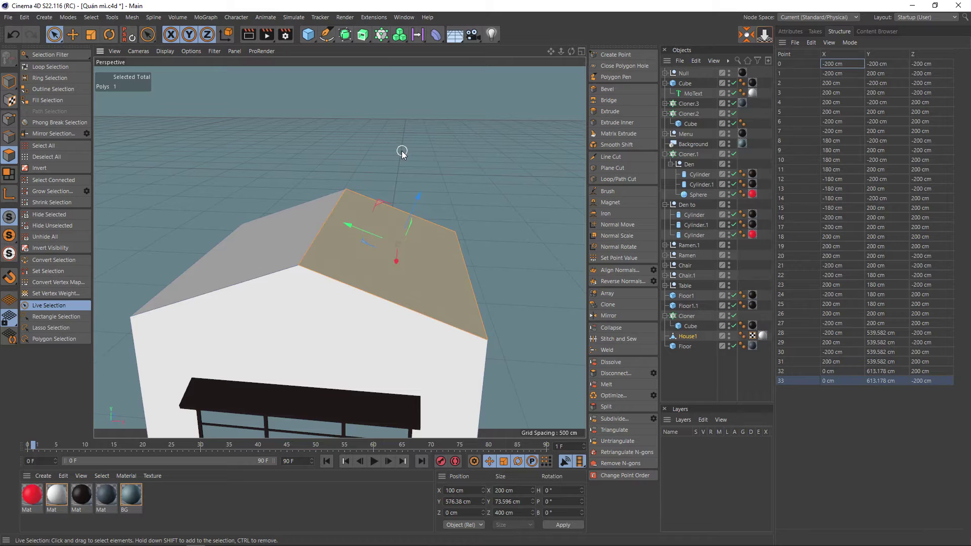
click(387, 83)
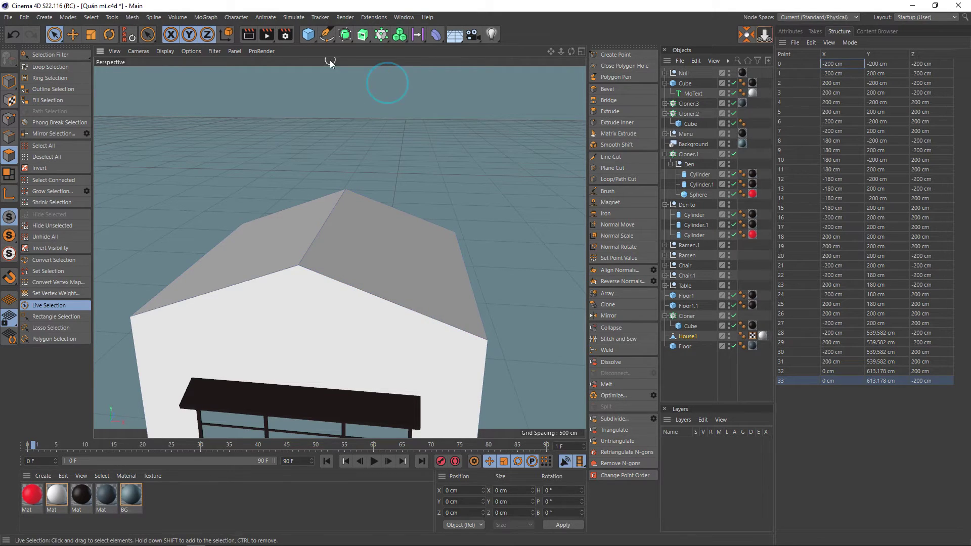
Add a new cube, Cube.1, and raise it above House1's roof peak
click(308, 36)
scroll(383, 298, down, 2)
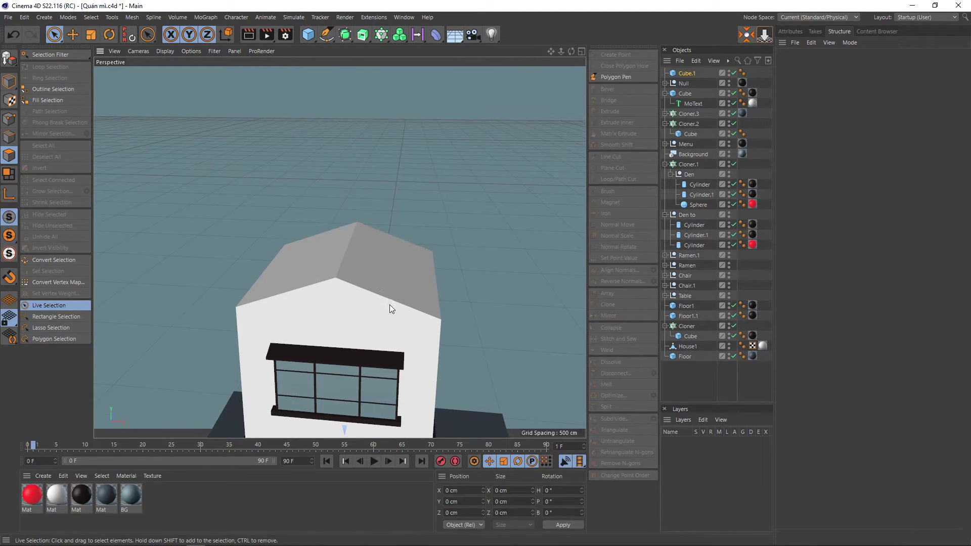
scroll(389, 304, down, 2)
mouse_move(329, 429)
mouse_down()
mouse_move(329, 178)
mouse_move(351, 95)
mouse_move(268, 277)
mouse_move(375, 267)
mouse_move(372, 219)
mouse_move(248, 248)
mouse_move(386, 234)
mouse_move(347, 217)
mouse_up()
scroll(355, 227, up, 2)
scroll(350, 249, up, 2)
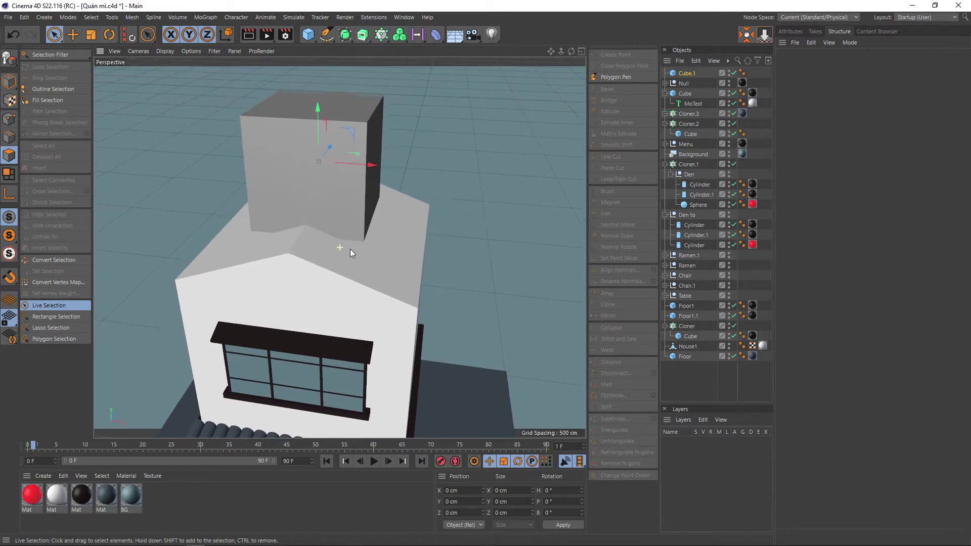
mouse_move(371, 172)
alt+mouse_down()
mouse_move(414, 175)
mouse_move(402, 141)
alt+mouse_up()
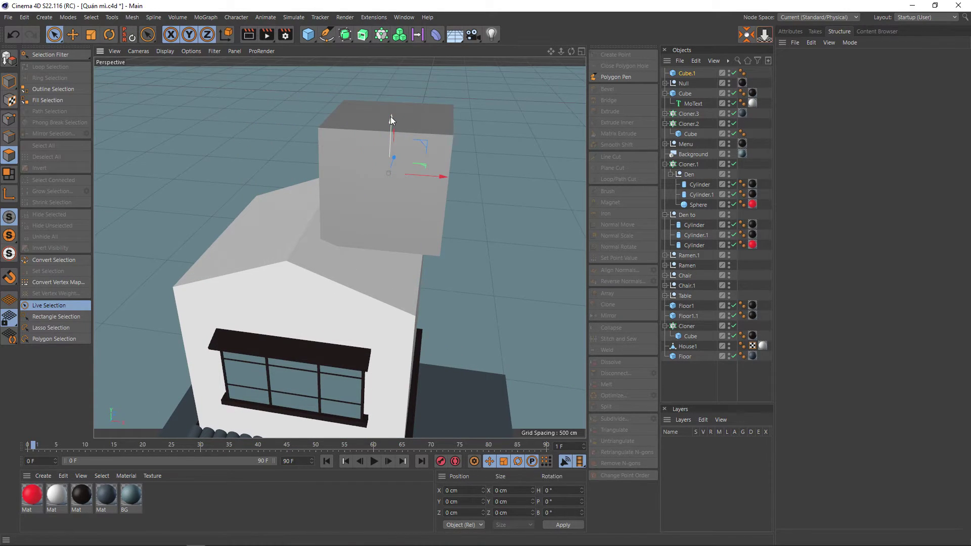
In Model mode, flatten the cube to a slab about 17.34 cm tall and show four views
click(9, 81)
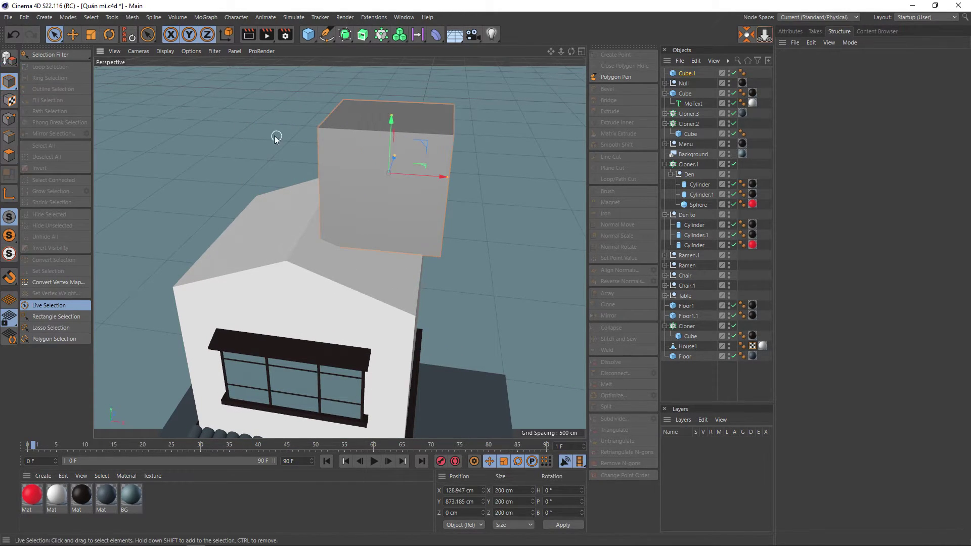
drag(392, 119, 391, 168)
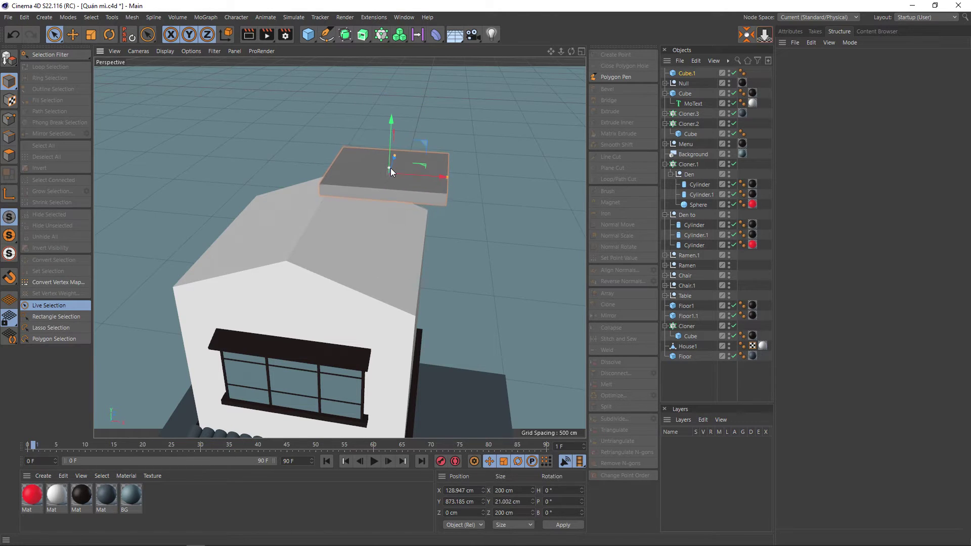
middle_click(464, 192)
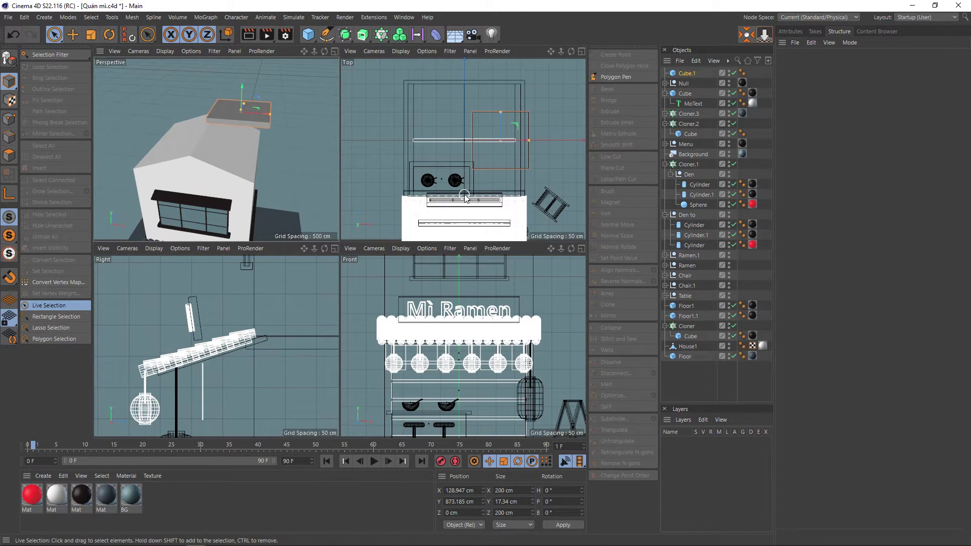
Size the slab to 425.247 cm deep and about 216 cm wide, then frame the side view
drag(498, 112, 497, 82)
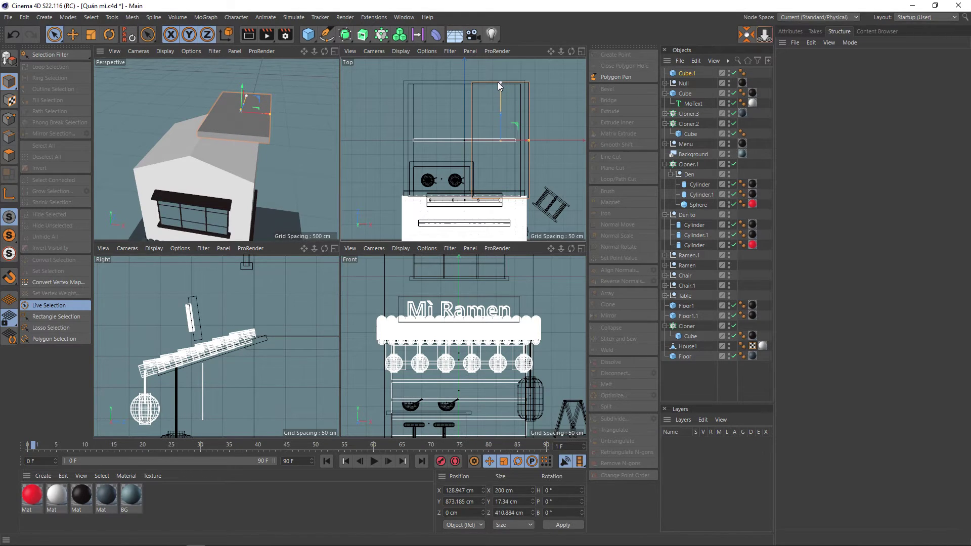
drag(498, 82, 498, 79)
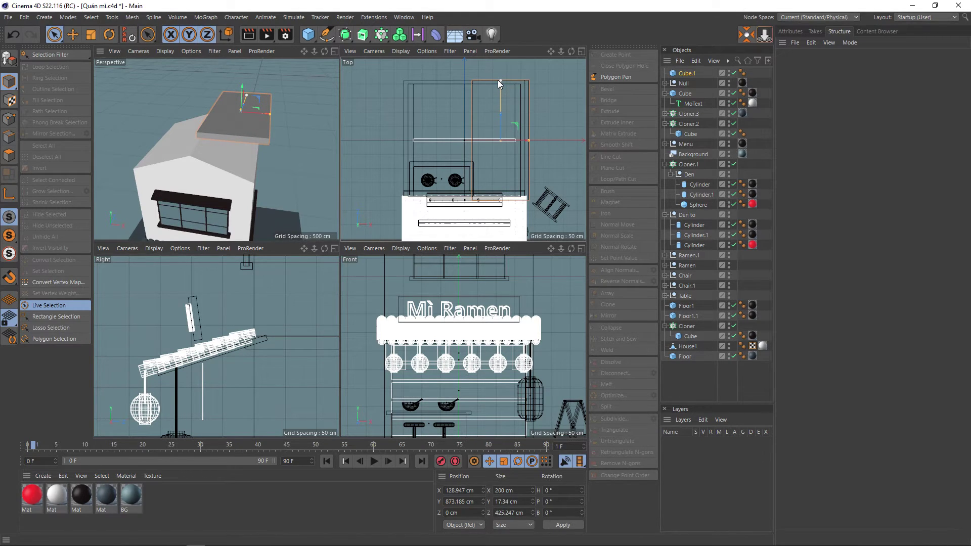
drag(529, 140, 521, 144)
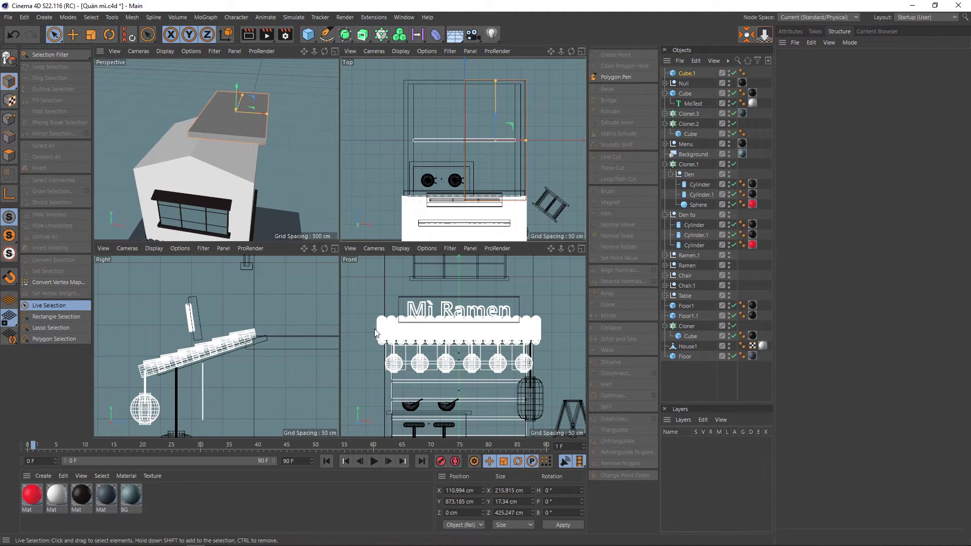
middle_click(255, 328)
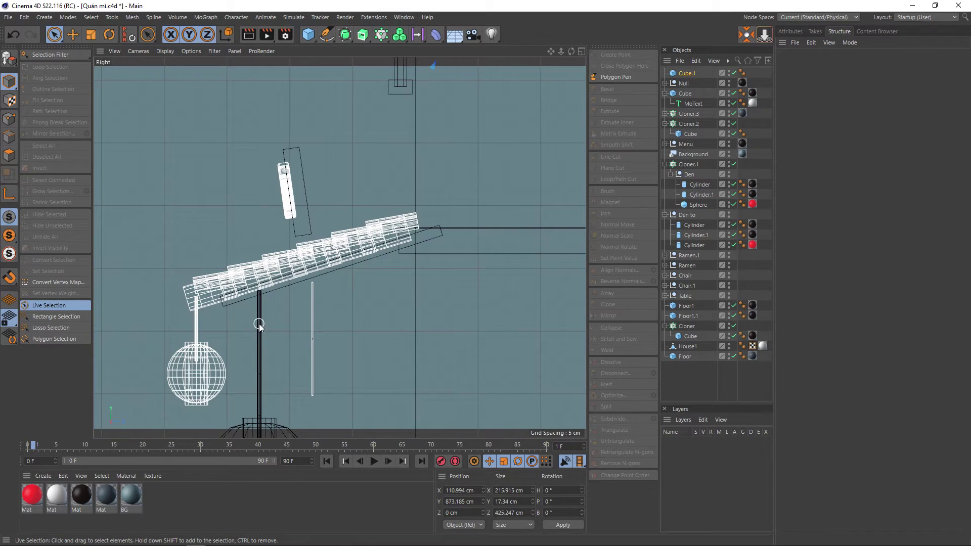
middle_click(330, 310)
key(h)
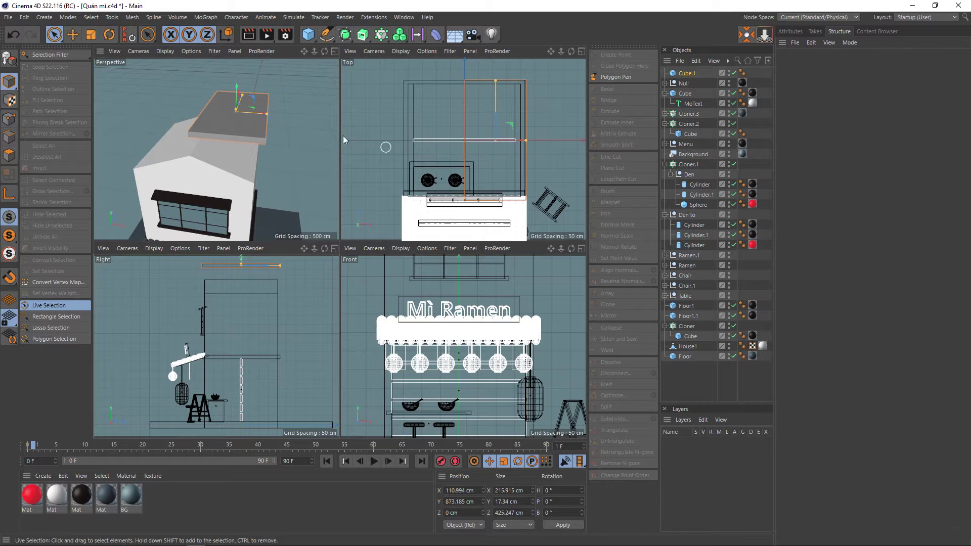
Tilt the slab about 25° toward the roof slope
key(r)
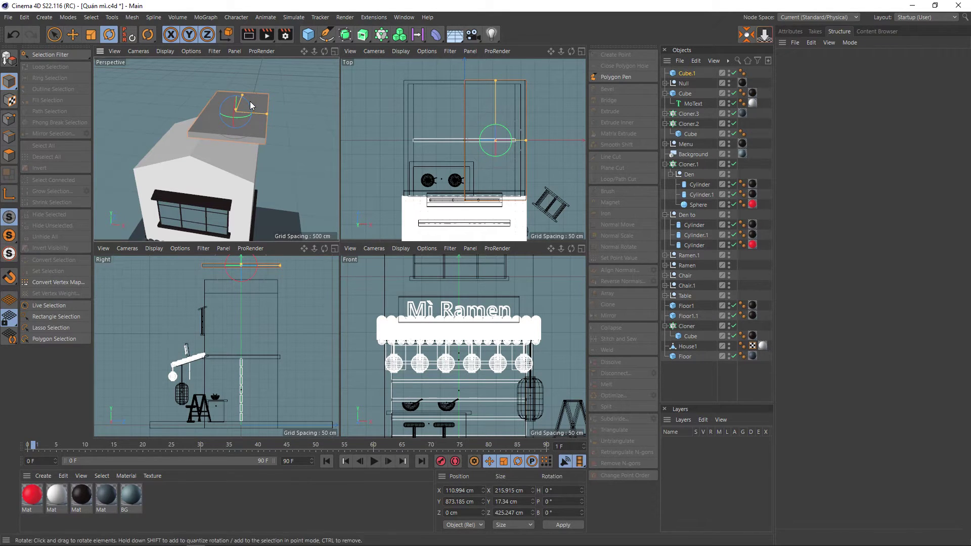
drag(247, 101, 252, 116)
mouse_move(227, 189)
alt+mouse_down()
mouse_move(251, 147)
mouse_move(260, 191)
mouse_move(252, 178)
mouse_move(265, 167)
alt+mouse_up()
alt+drag(268, 130, 251, 161)
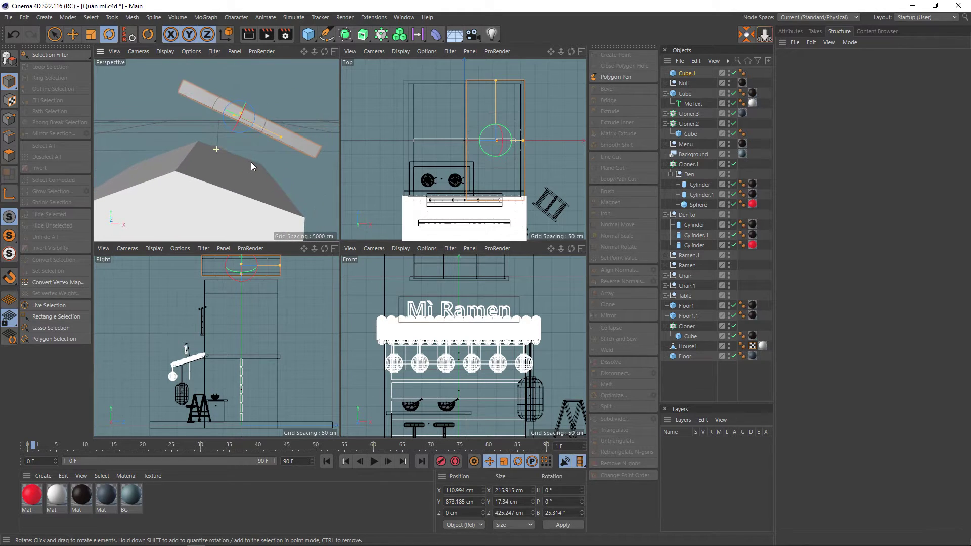
Using world axes, lower the slab and shift it left over the roof
click(223, 36)
key(e)
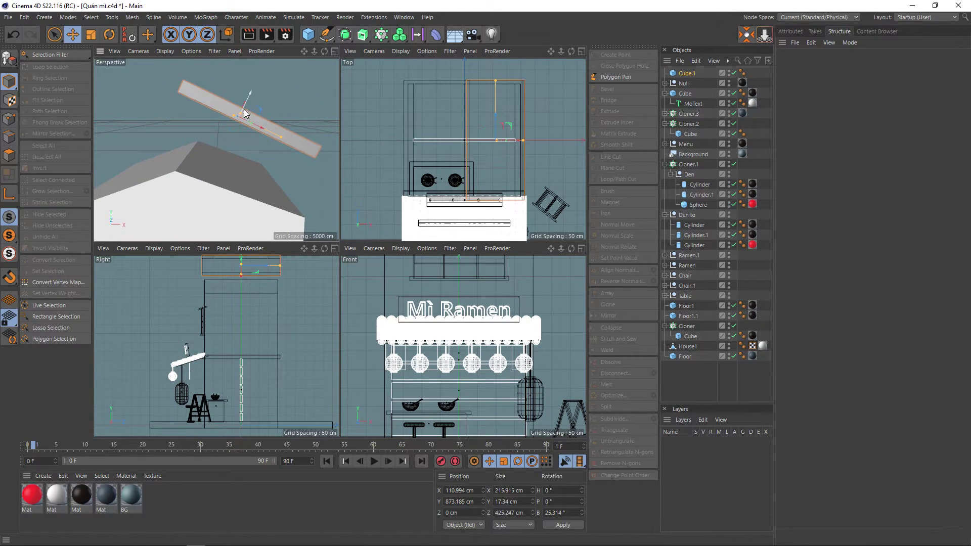
key(w)
mouse_move(239, 96)
mouse_down()
mouse_move(239, 136)
mouse_move(254, 116)
mouse_up()
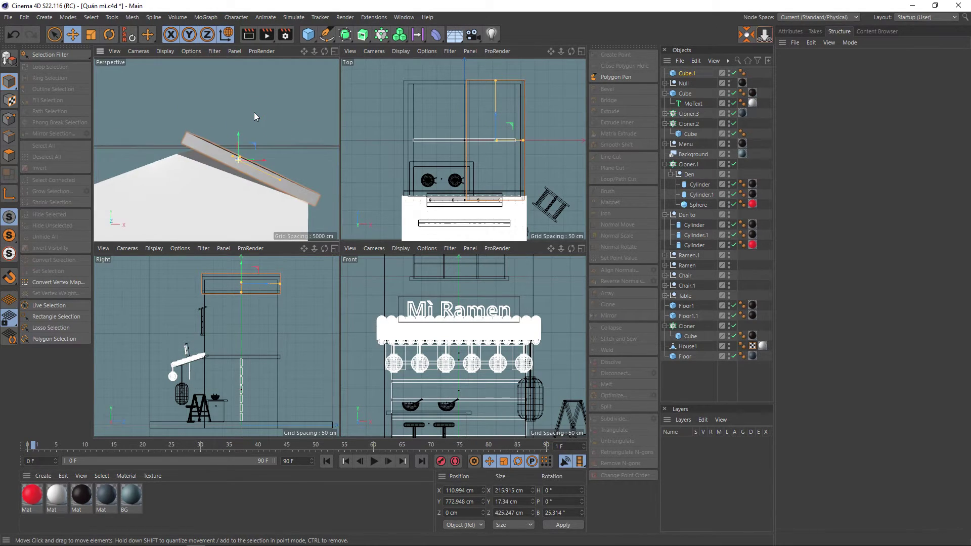
drag(264, 160, 243, 170)
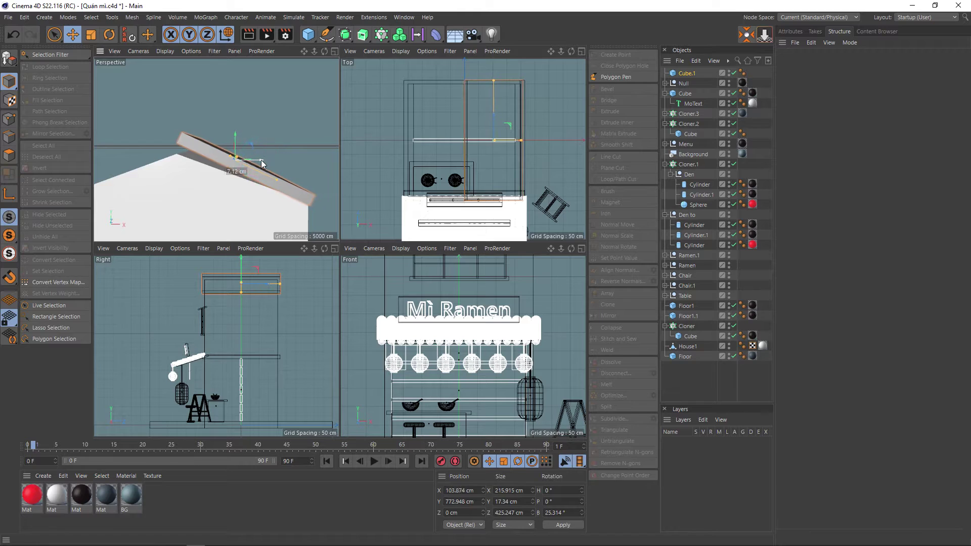
scroll(244, 175, up, 2)
Flatten the slab's tilt to match the roof slope at about 19.9°
key(r)
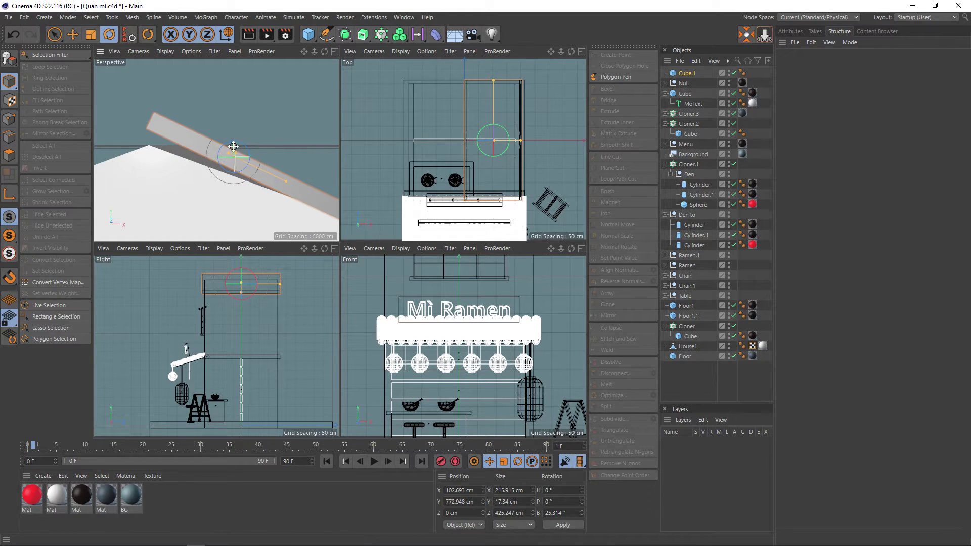
drag(221, 149, 222, 146)
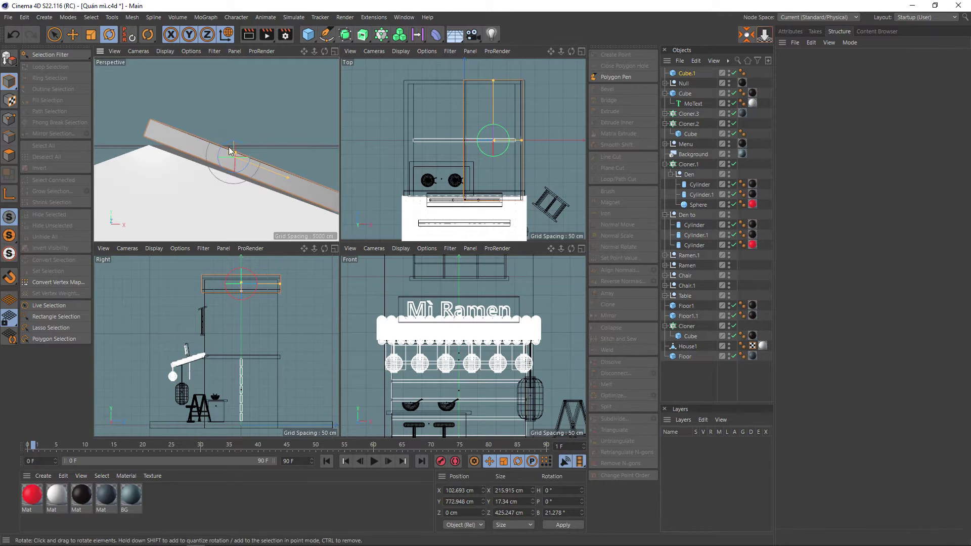
scroll(219, 124, down, 2)
alt+middle_drag(220, 125, 229, 124)
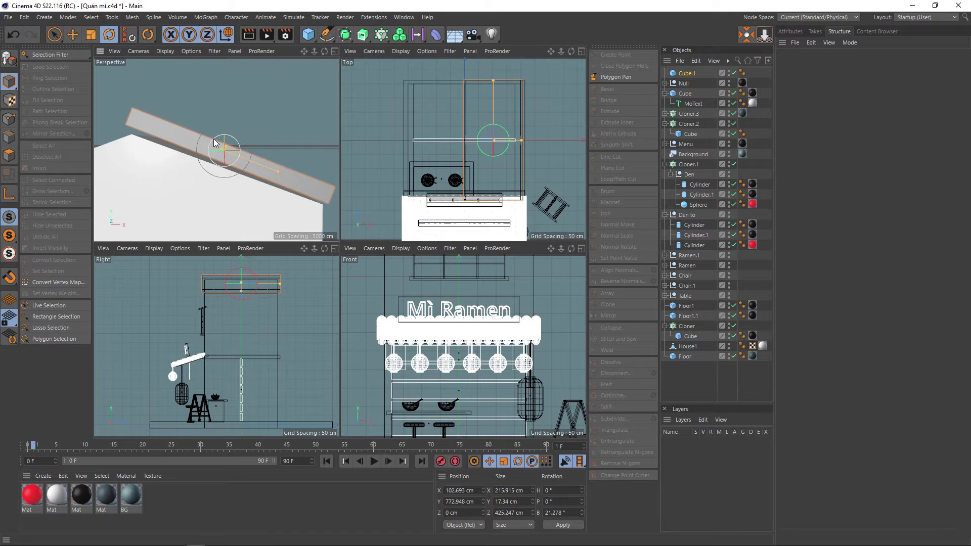
drag(213, 138, 219, 140)
click(795, 31)
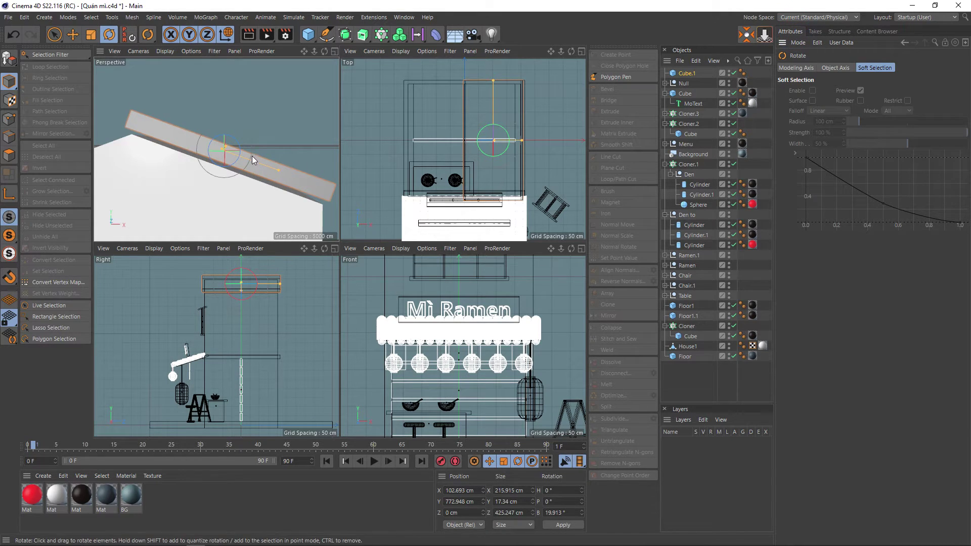
Lower the tilted slab down onto the roof slope
key(e)
drag(224, 125, 221, 129)
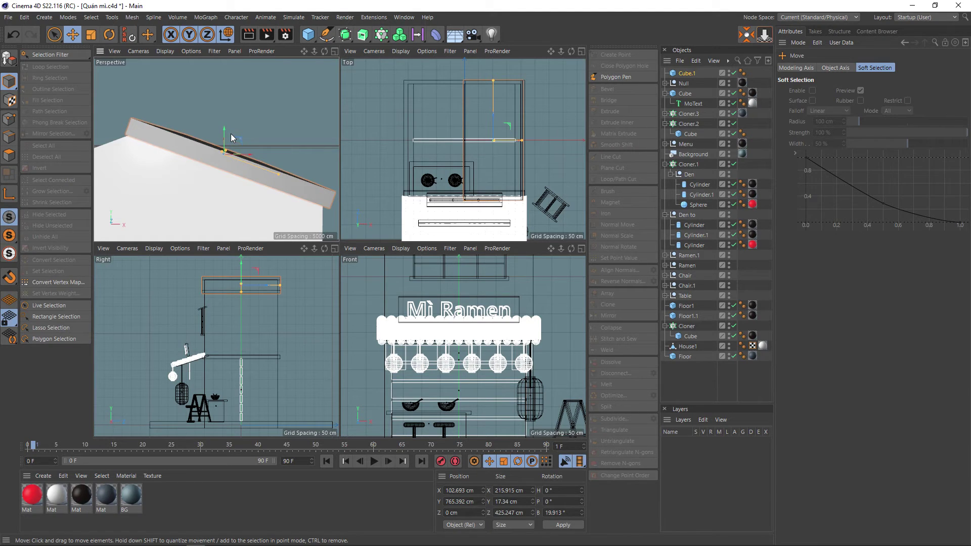
scroll(230, 133, down, 2)
scroll(251, 126, down, 2)
mouse_move(226, 109)
alt+mouse_down()
mouse_move(218, 111)
mouse_move(236, 120)
alt+mouse_up()
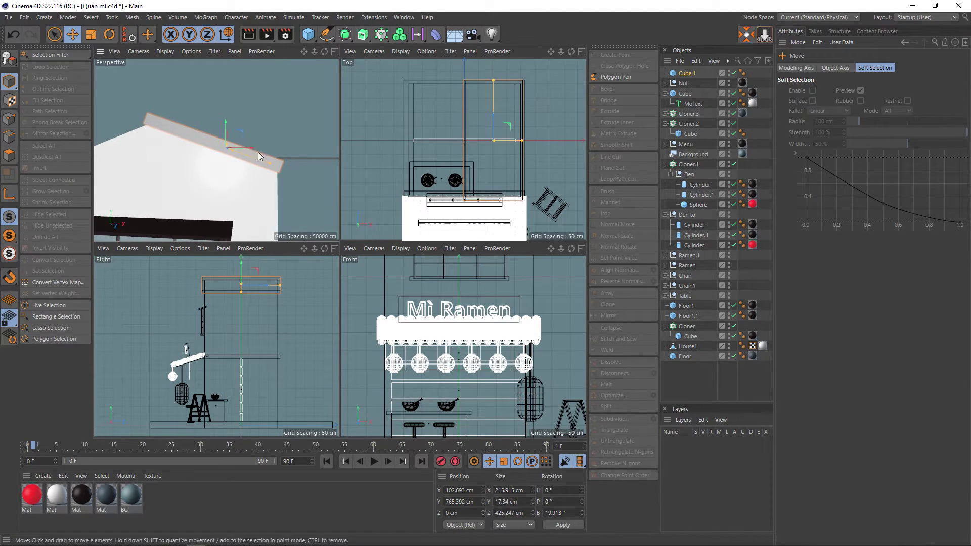
Widen the slab to 238.608 cm and slide it along its own tilted axis
drag(269, 162, 275, 165)
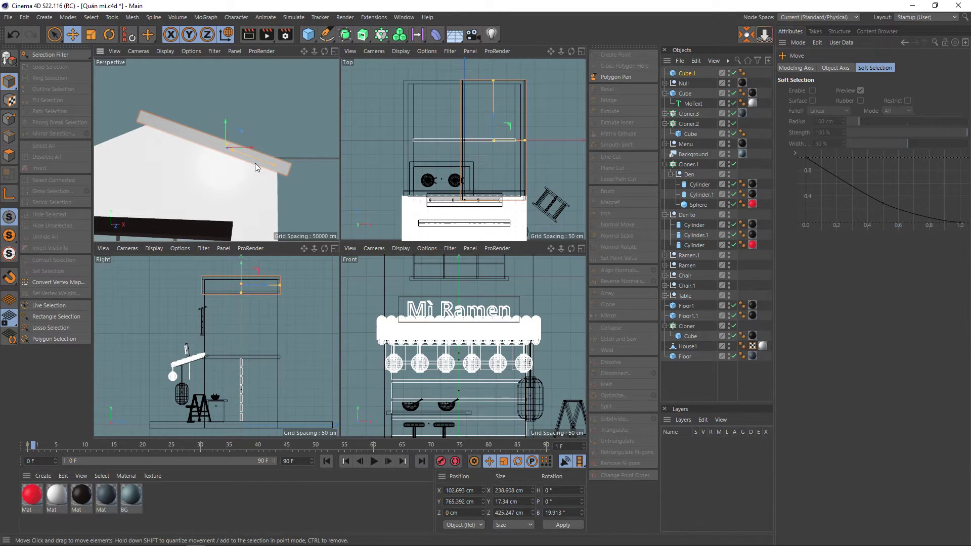
key(w)
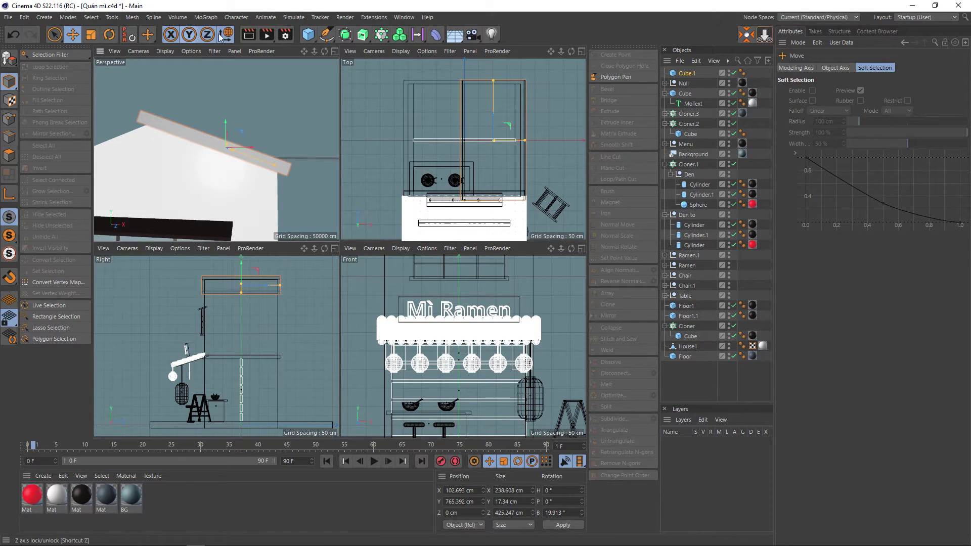
mouse_move(247, 158)
mouse_down()
mouse_move(236, 115)
mouse_move(268, 130)
mouse_move(269, 113)
mouse_move(249, 106)
mouse_move(260, 148)
mouse_move(248, 158)
mouse_up()
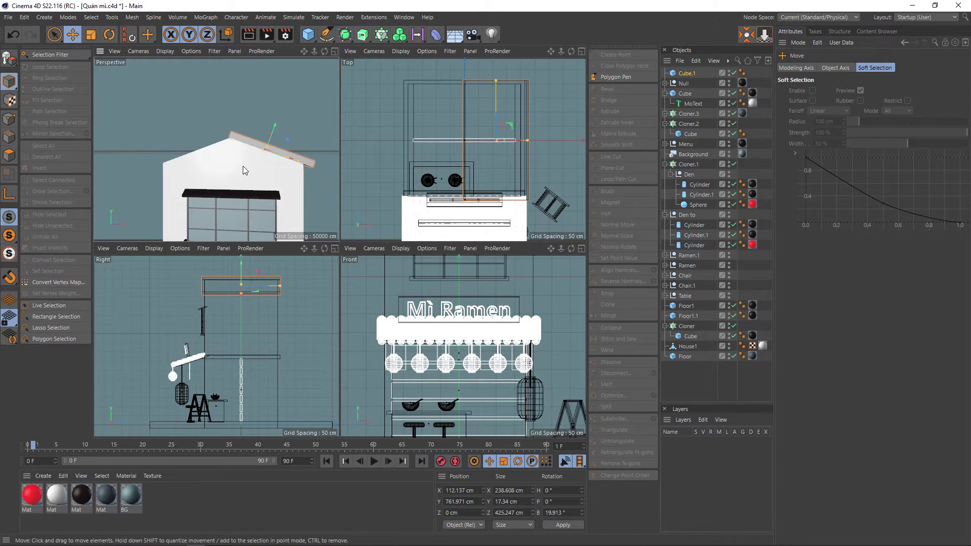
alt+drag(241, 166, 246, 167)
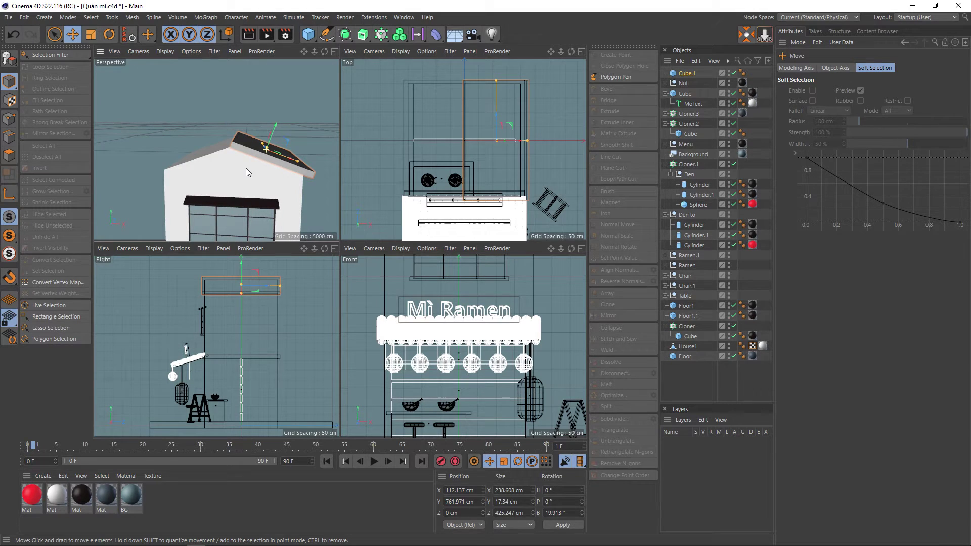
click(10, 194)
click(682, 76)
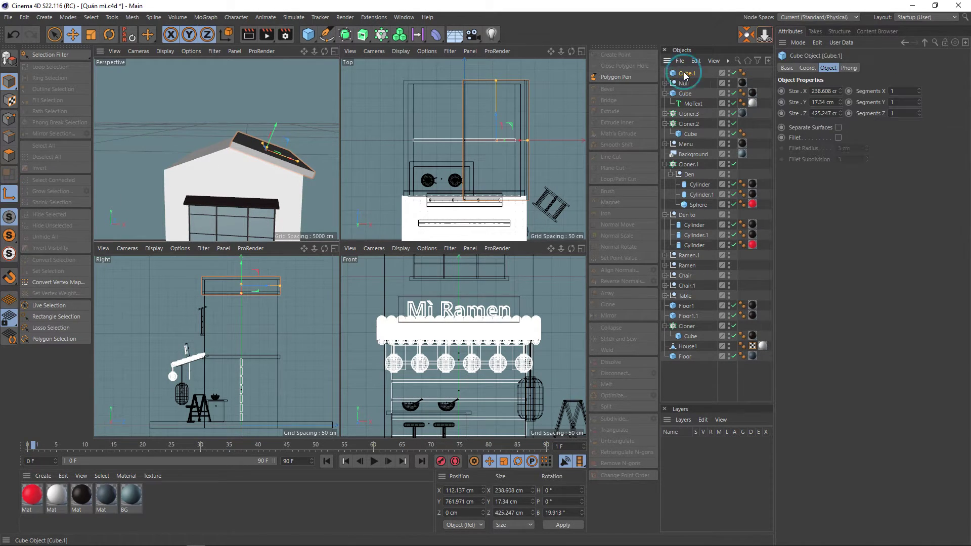
alt+drag(259, 151, 255, 133)
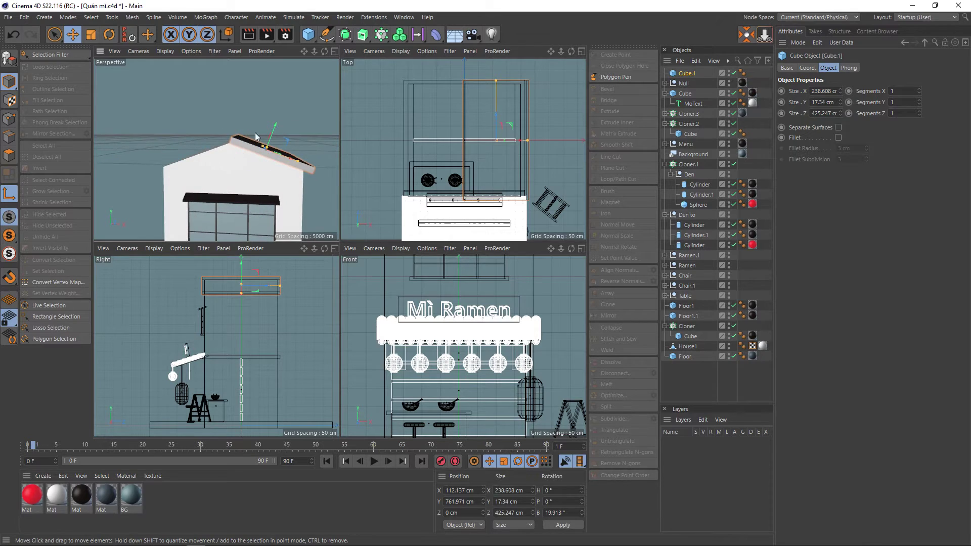
click(226, 34)
click(479, 490)
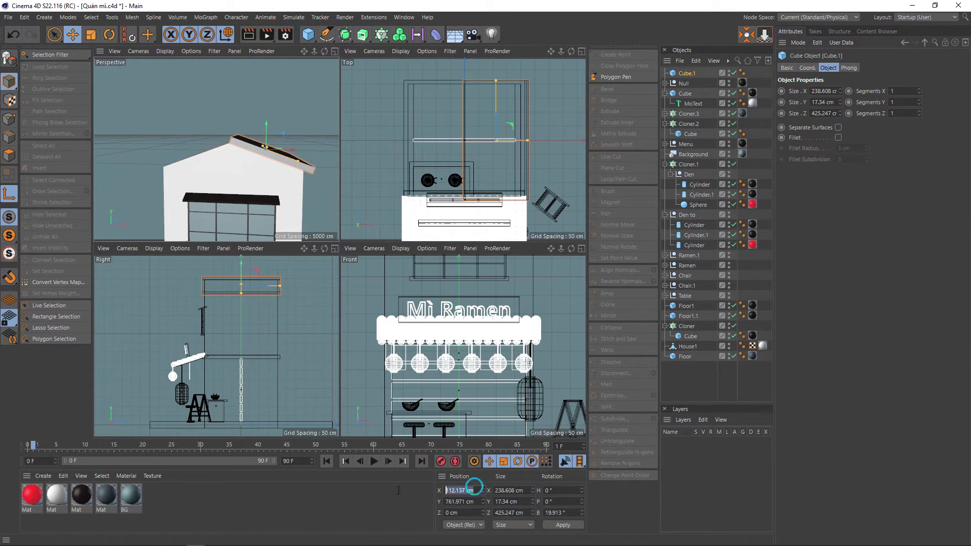
text(0)
key(Tab)
text(0)
key(Tab)
text(0)
key(Return)
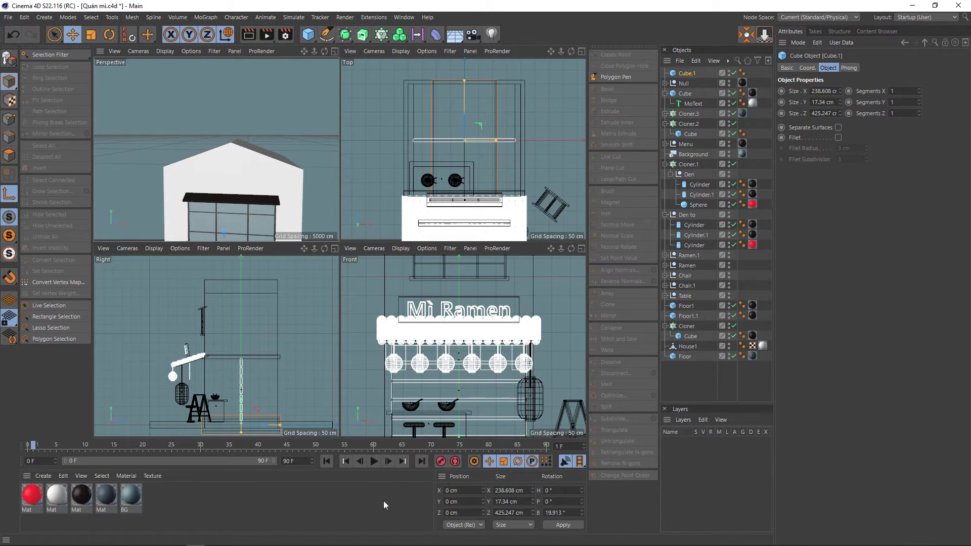
key(ctrl+z)
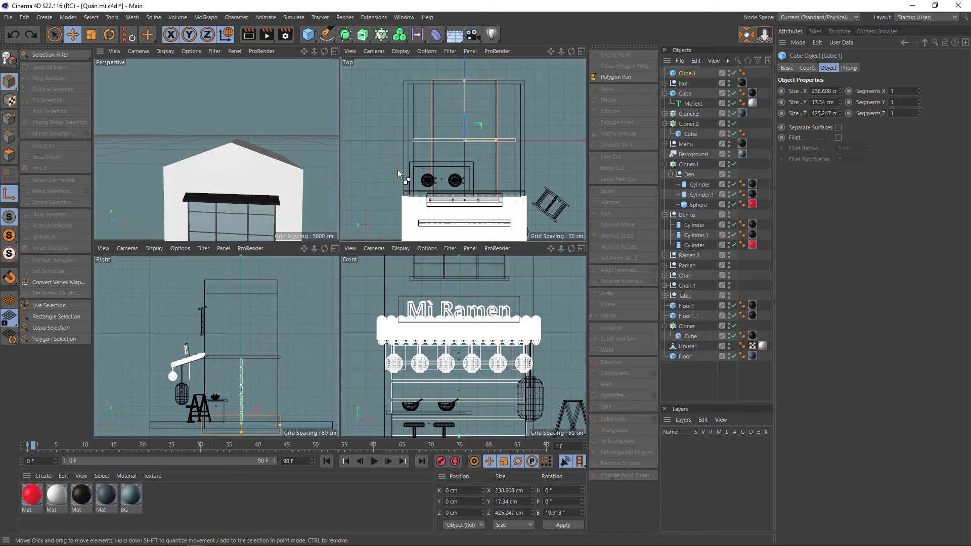
key(ctrl+z)
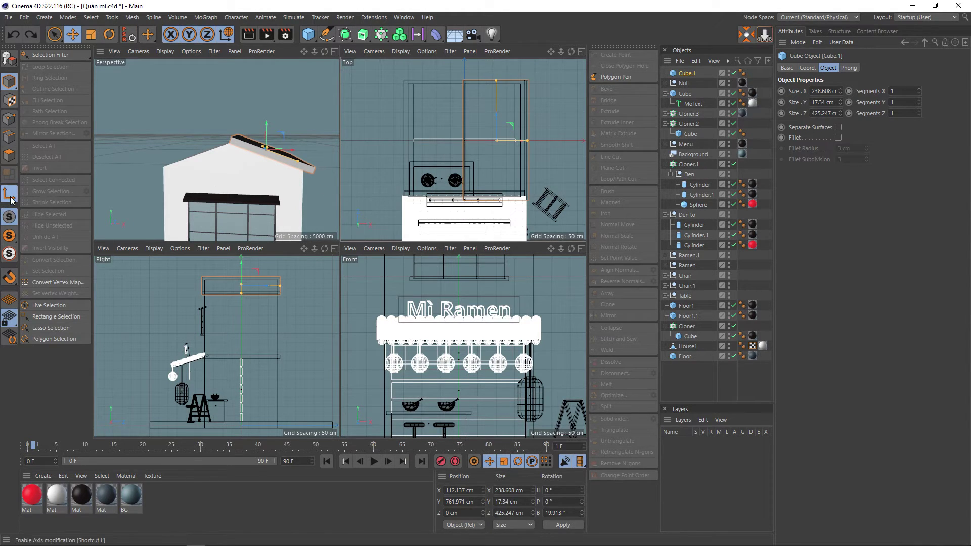
key(ctrl+y)
key(ctrl+z)
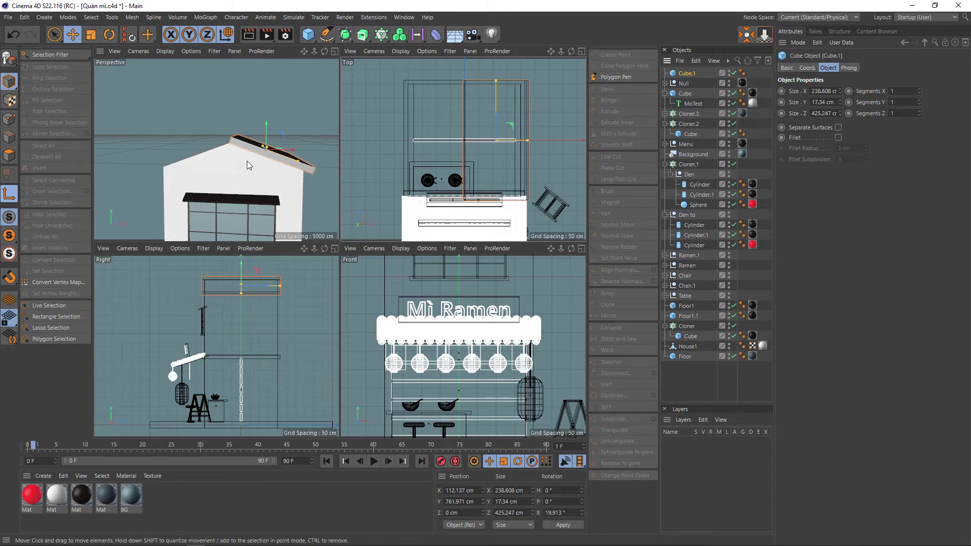
key(ctrl+z)
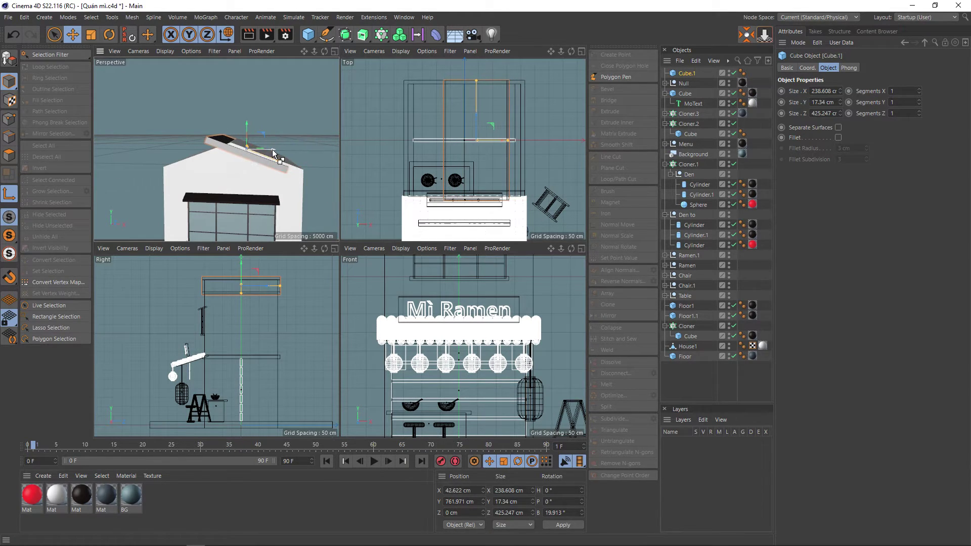
scroll(252, 161, up, 5)
scroll(257, 166, down, 3)
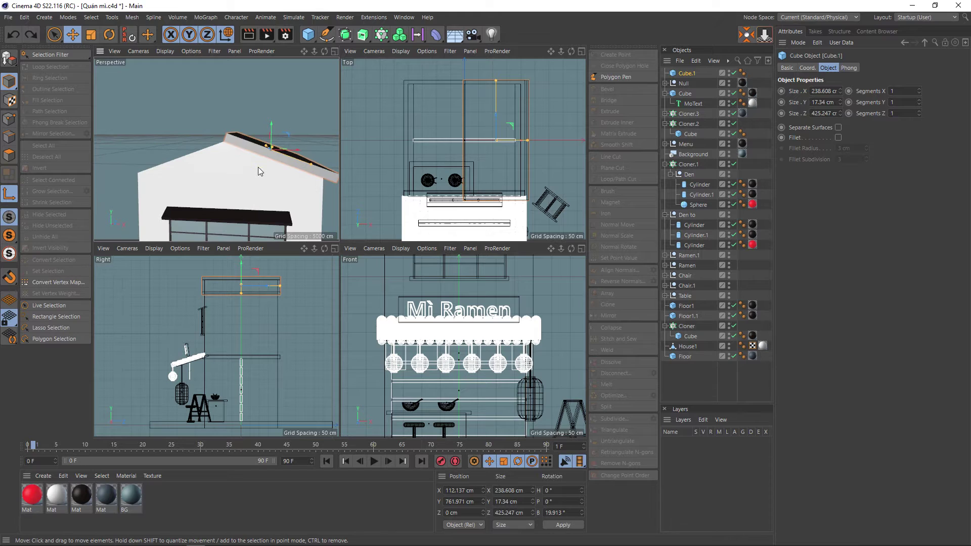
scroll(258, 167, down, 2)
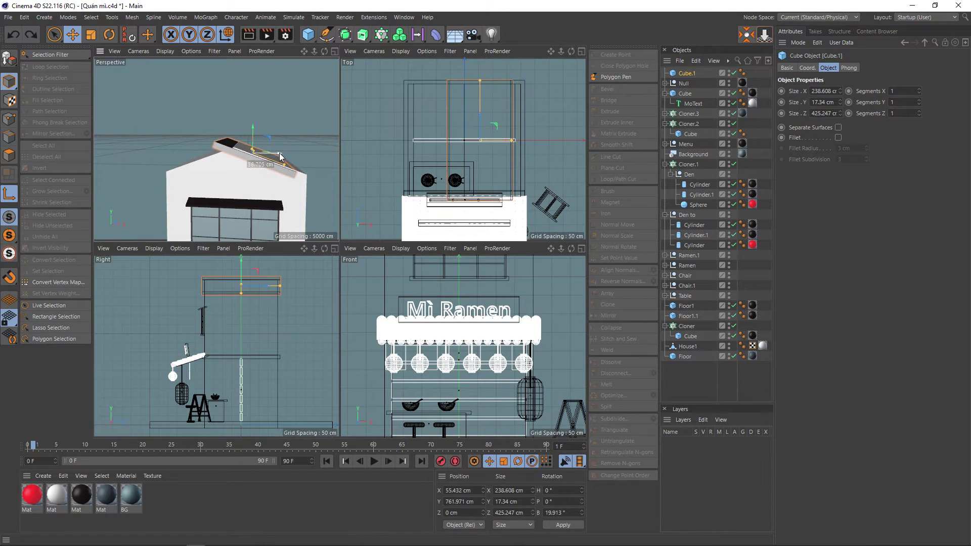
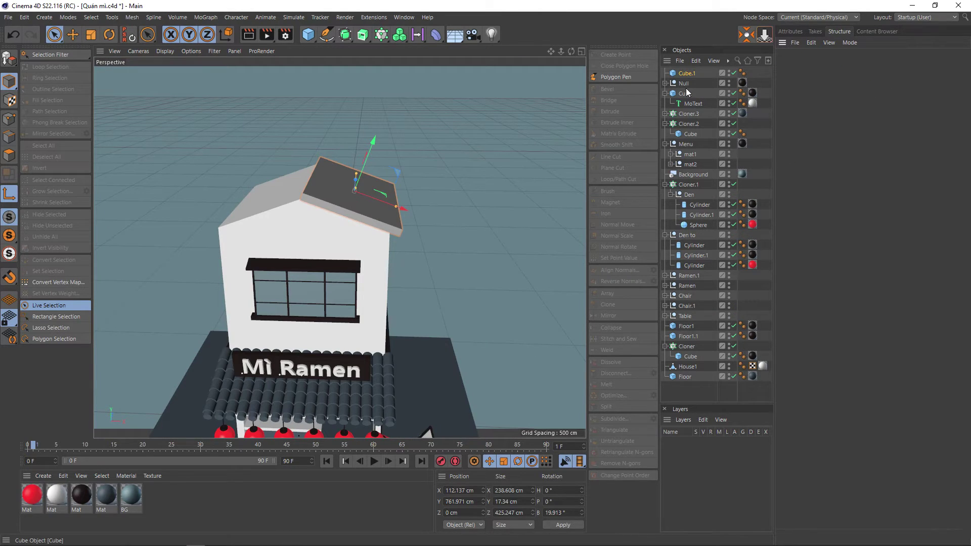
Group the roof slab Cube.1 into a new null and shift the null's axis left along X
mouse_move(341, 175)
alt+mouse_down()
mouse_move(353, 154)
mouse_move(283, 169)
mouse_move(173, 153)
mouse_move(279, 165)
mouse_move(379, 161)
alt+mouse_up()
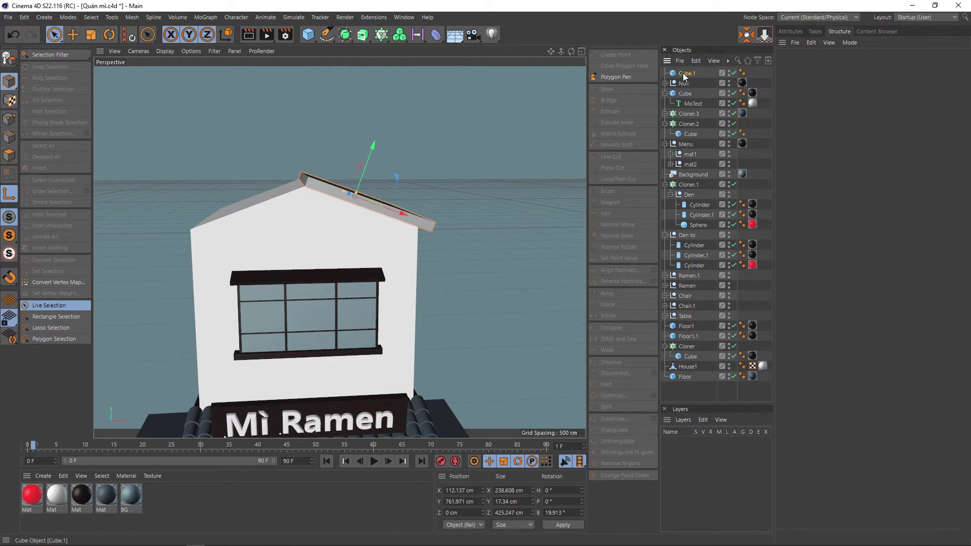
key(alt+g)
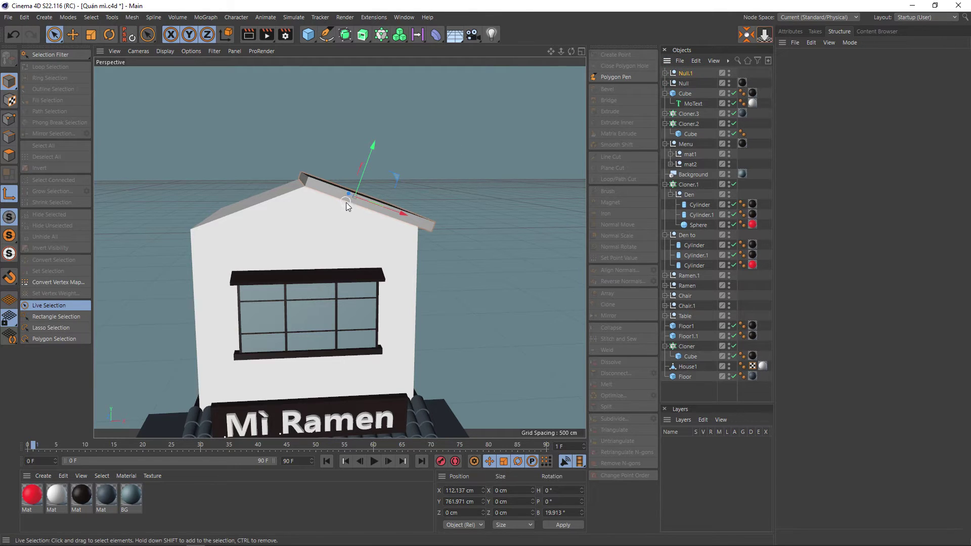
alt+drag(346, 202, 318, 215)
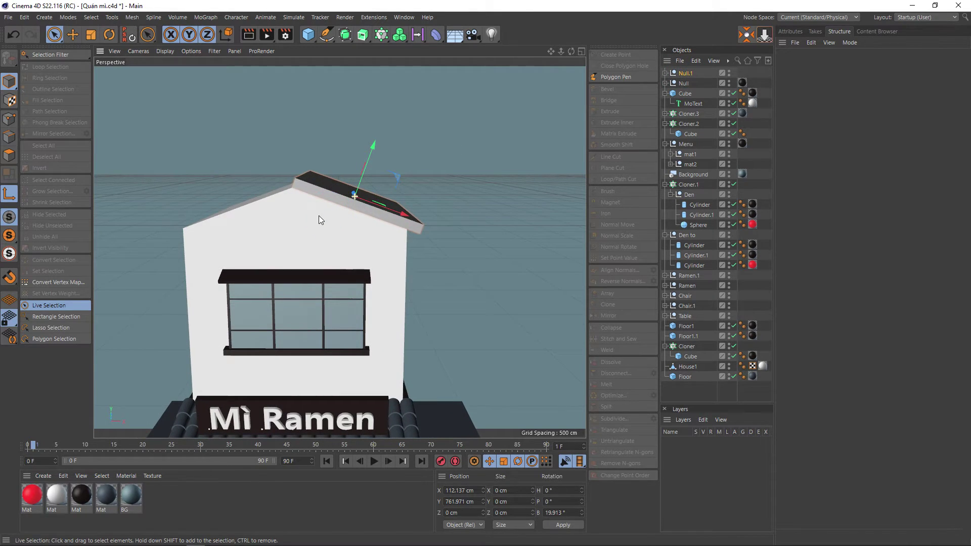
click(8, 196)
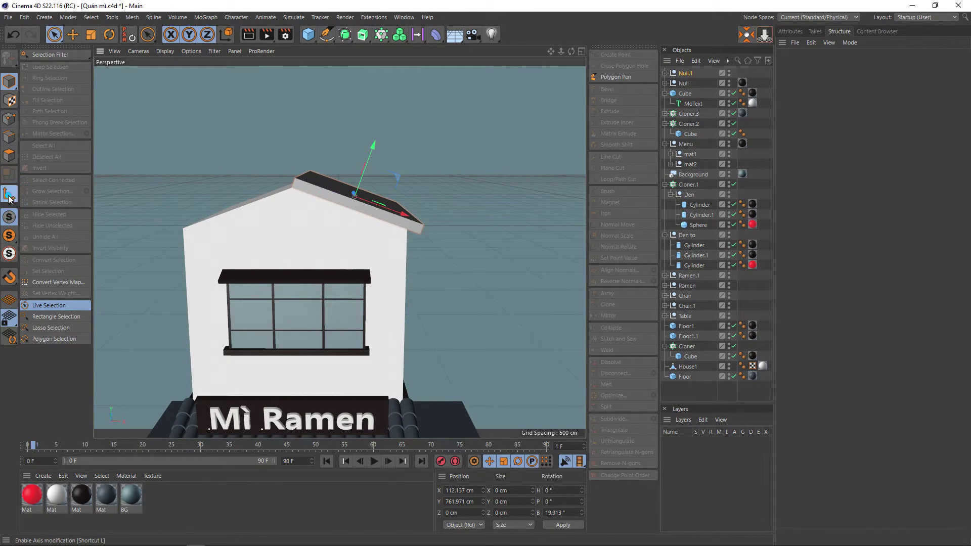
click(226, 39)
mouse_move(398, 199)
mouse_down()
mouse_move(350, 203)
mouse_move(361, 201)
mouse_up()
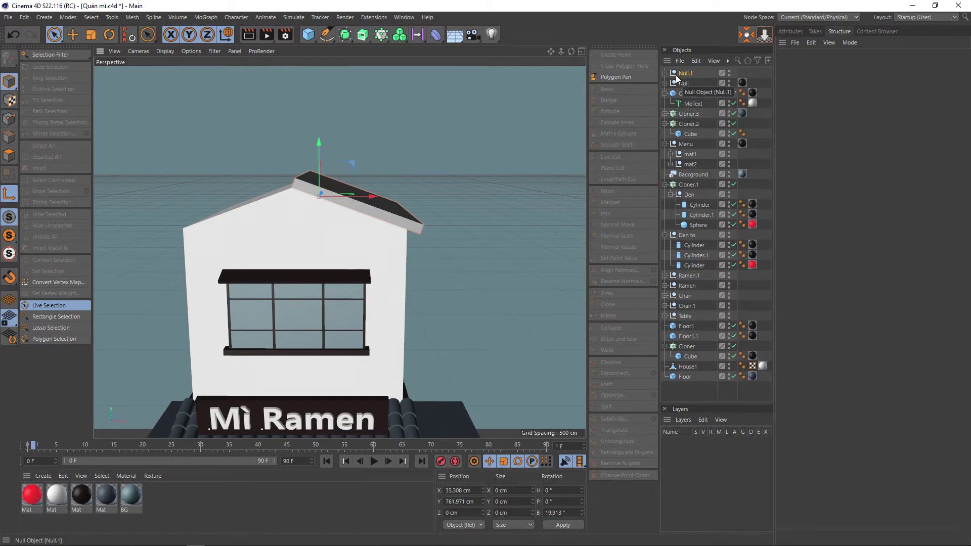
Set the roof null's Position X to 0 cm
click(482, 490)
text(0)
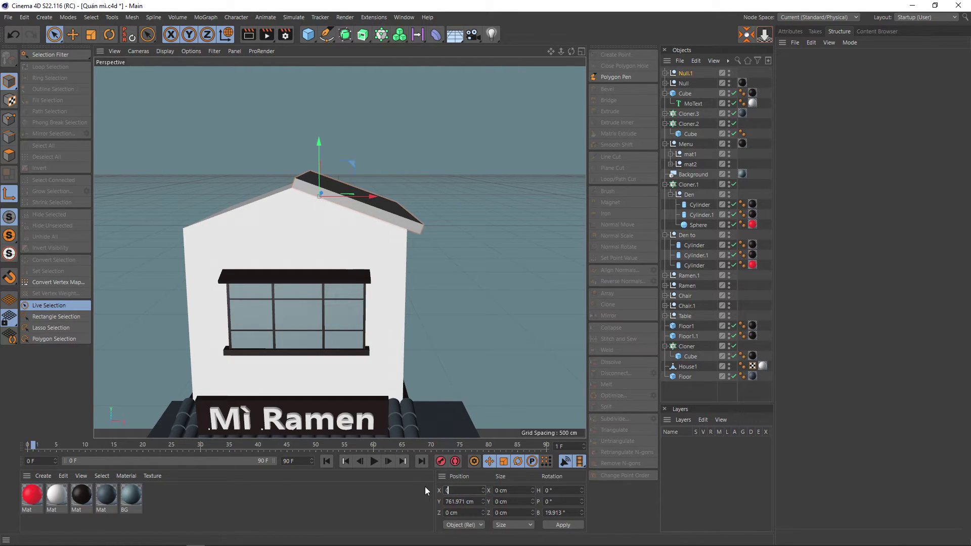
key(Tab)
key(Tab)
key(ctrl+z)
key(ctrl+z)
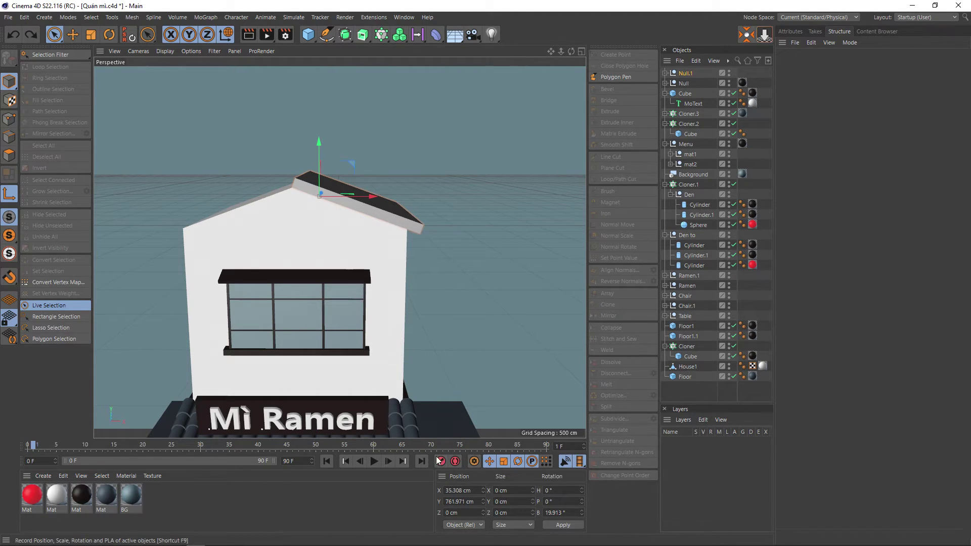
double_click(473, 490)
text(0)
key(Return)
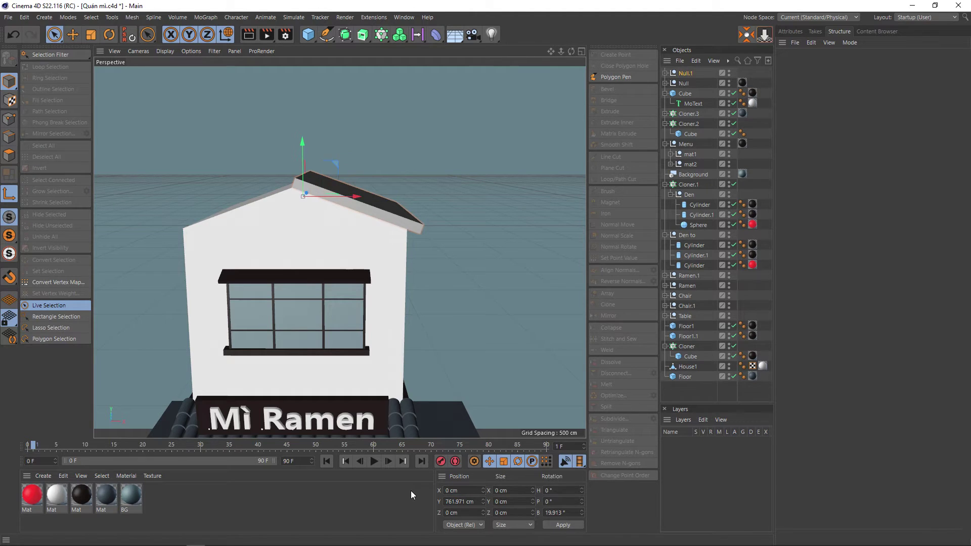
Duplicate the roof null, creating Null.2
alt+drag(407, 309, 409, 307)
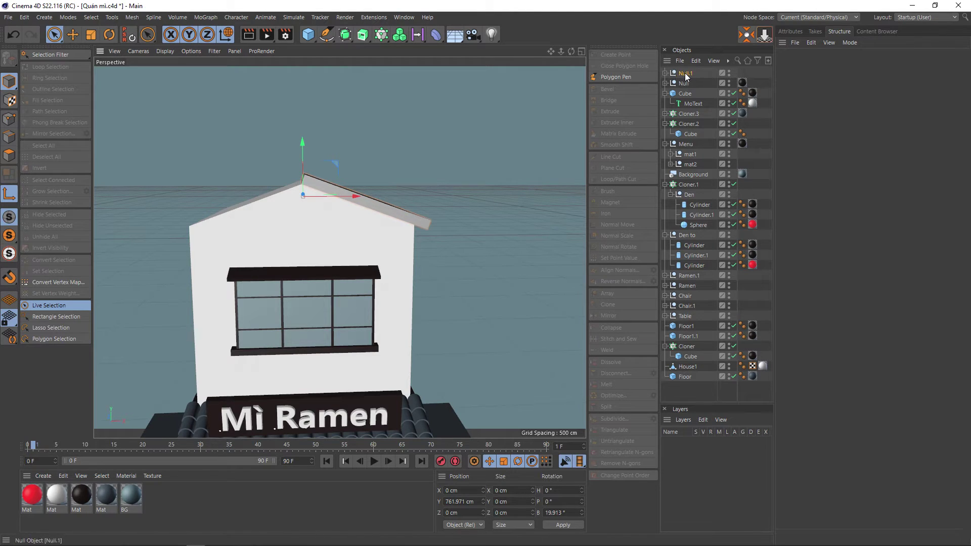
key(ctrl+c)
key(ctrl+v)
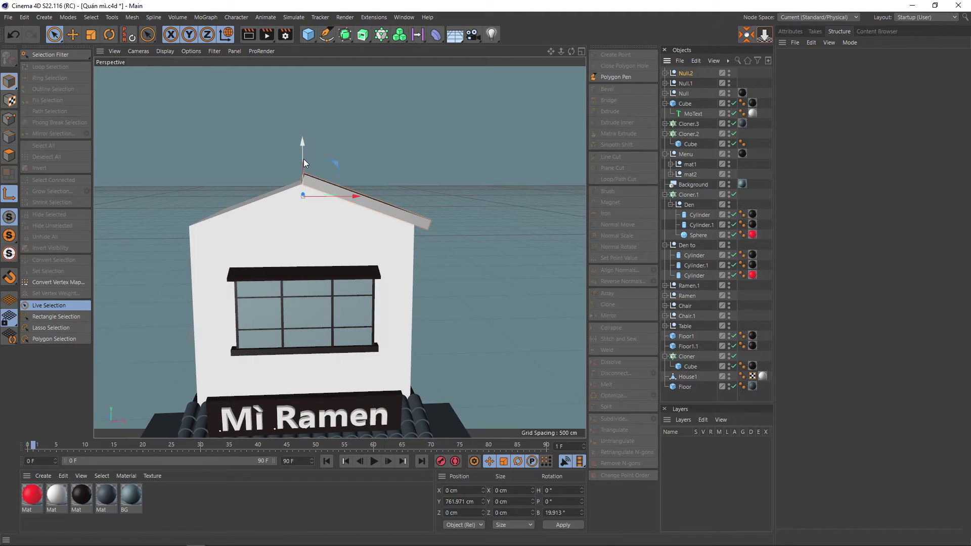
Rotate the duplicate roof null Null.2 to heading -180° to form the opposite slope
key(r)
alt+drag(334, 217, 319, 199)
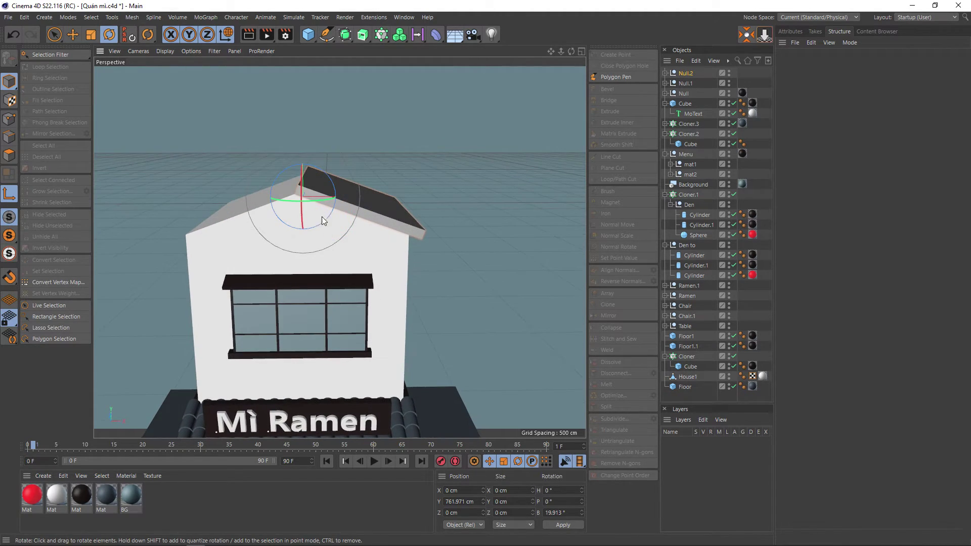
key(ctrl+z)
drag(283, 201, 169, 202)
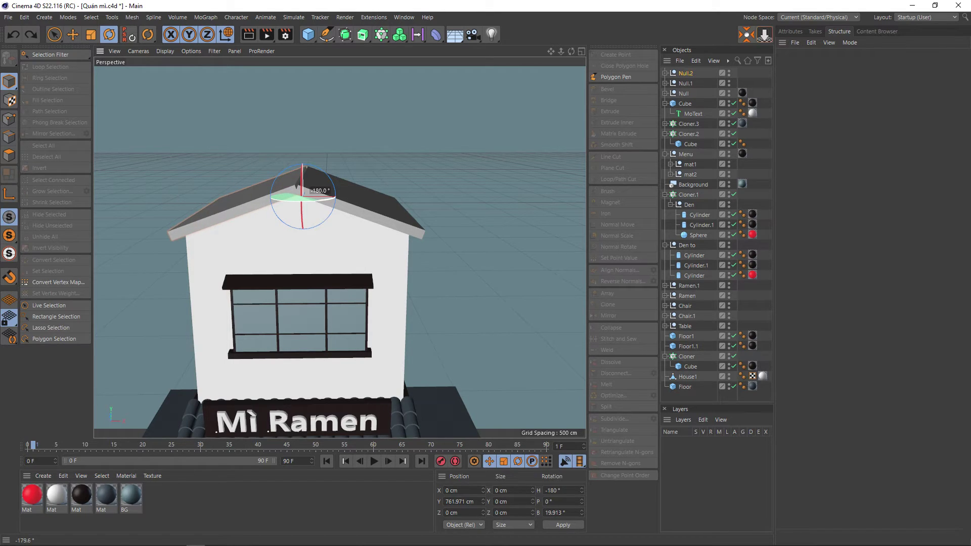
mouse_move(373, 226)
alt+mouse_down()
mouse_move(388, 218)
mouse_move(361, 271)
mouse_move(371, 290)
mouse_move(386, 238)
mouse_move(377, 216)
mouse_move(415, 247)
mouse_move(402, 257)
alt+mouse_up()
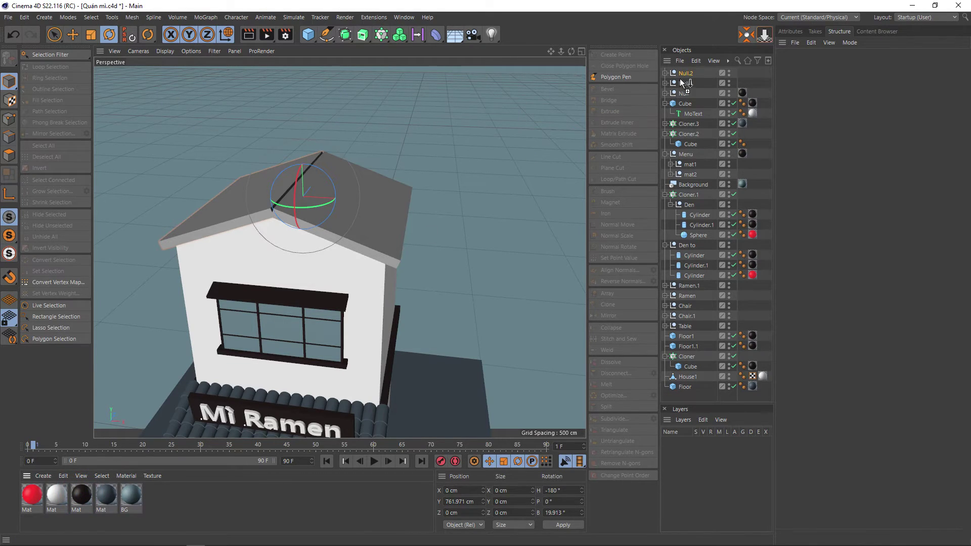
Apply the black material to both roof halves, Null.2 and Null.1
mouse_move(685, 83)
mouse_down()
mouse_move(685, 74)
mouse_move(685, 84)
mouse_up()
click(460, 202)
mouse_move(460, 201)
alt+mouse_down()
mouse_move(450, 211)
mouse_move(454, 183)
mouse_move(448, 213)
mouse_move(432, 201)
mouse_move(385, 204)
alt+mouse_up()
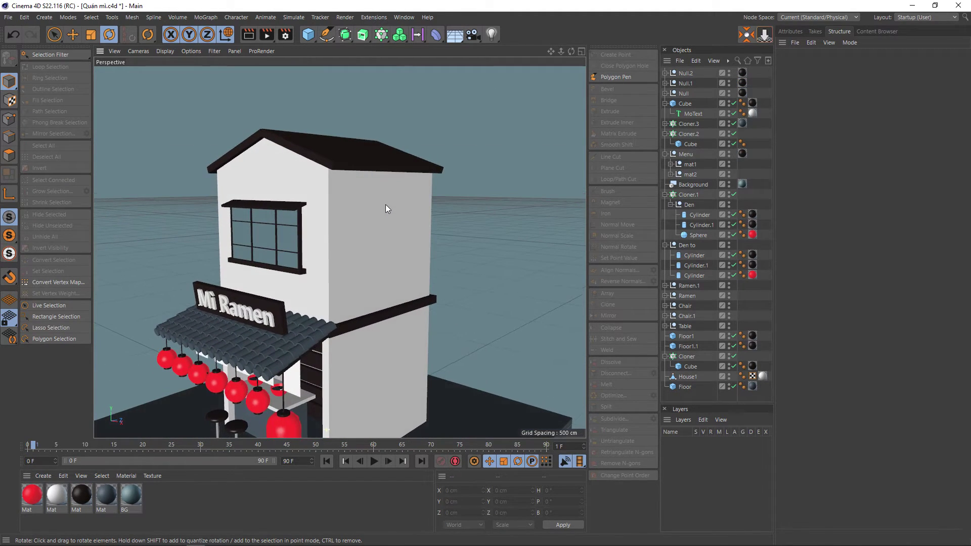
Ctrl-drag the dark floor beam Floor1 to create a copy, Floor1.2, under the roof
click(363, 325)
key(e)
mouse_move(360, 322)
alt+mouse_down()
mouse_move(400, 319)
mouse_move(332, 258)
mouse_move(315, 122)
alt+mouse_up()
mouse_move(306, 143)
alt+right_down()
mouse_move(327, 194)
mouse_move(349, 207)
mouse_move(348, 236)
alt+right_up()
alt+drag(347, 237, 519, 223)
key(ctrl+z)
click(517, 224)
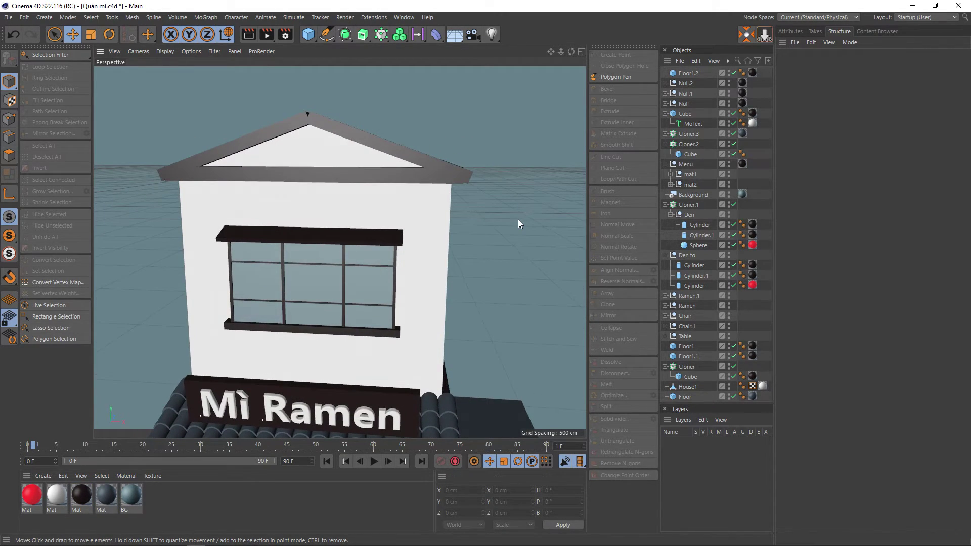
Compare the roof against the reference restaurant scene, then return to the Quán mì scene
key(v)
click(507, 283)
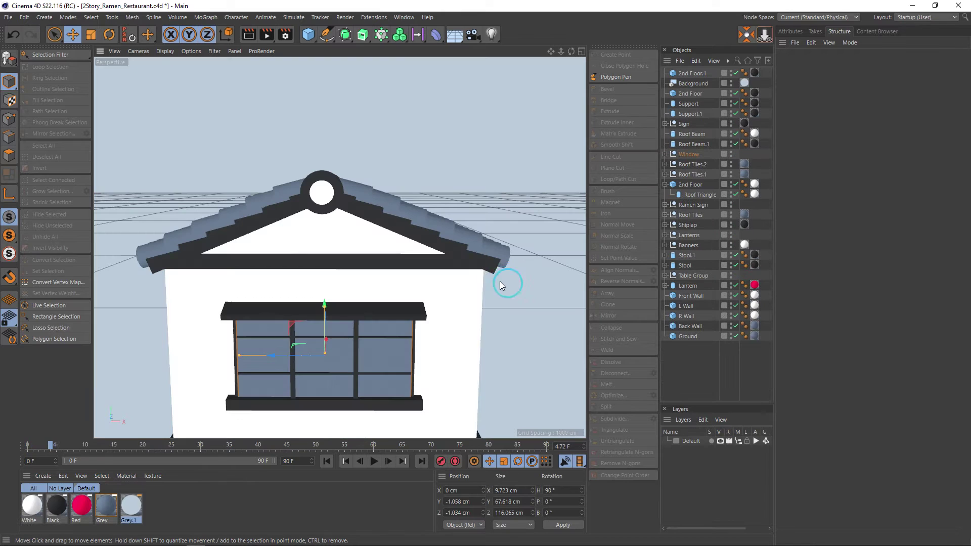
mouse_move(503, 283)
alt+mouse_down()
mouse_move(464, 249)
mouse_move(497, 258)
alt+mouse_up()
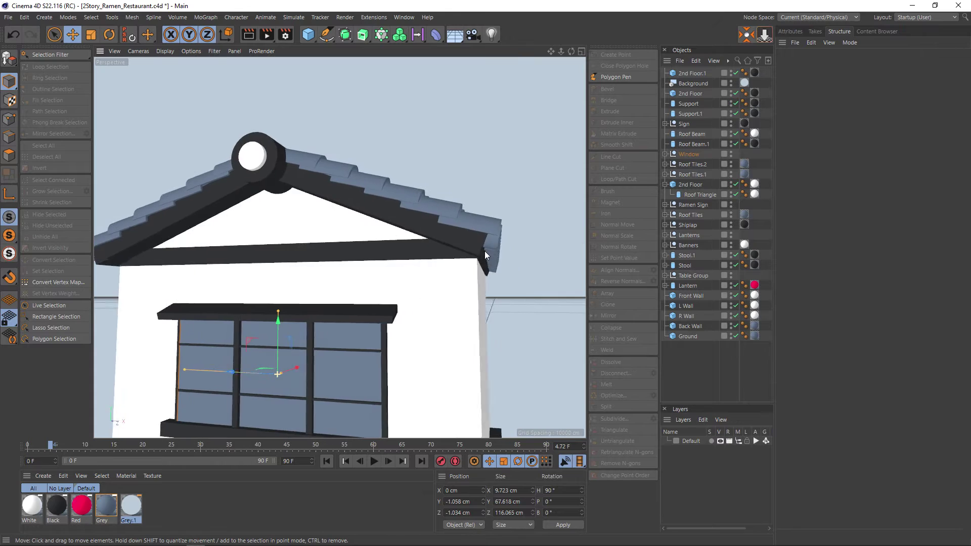
alt+drag(496, 257, 402, 255)
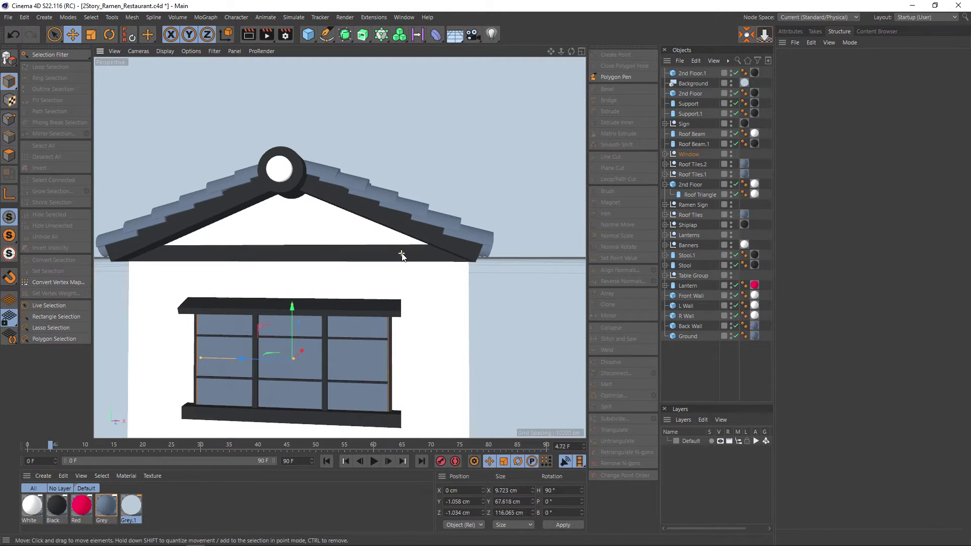
key(v)
click(399, 310)
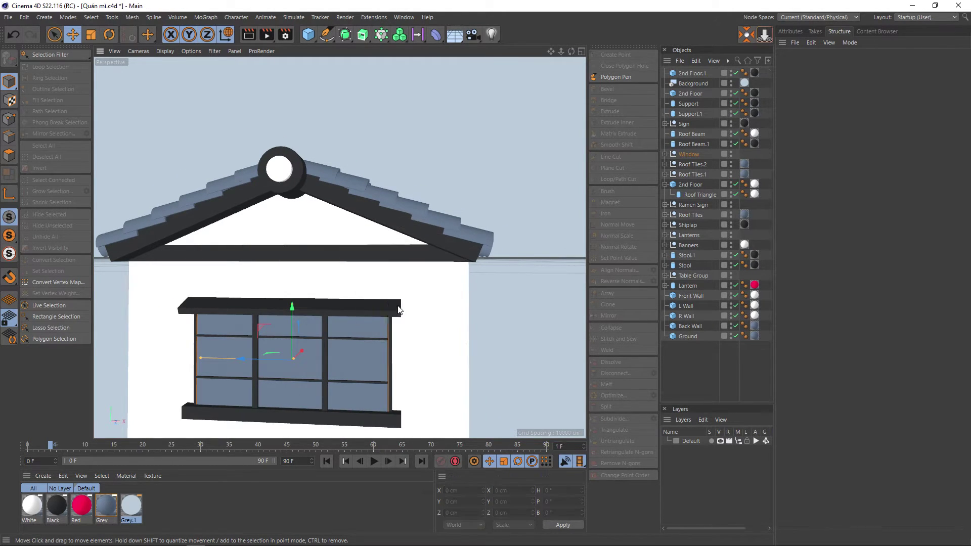
alt+drag(427, 246, 447, 221)
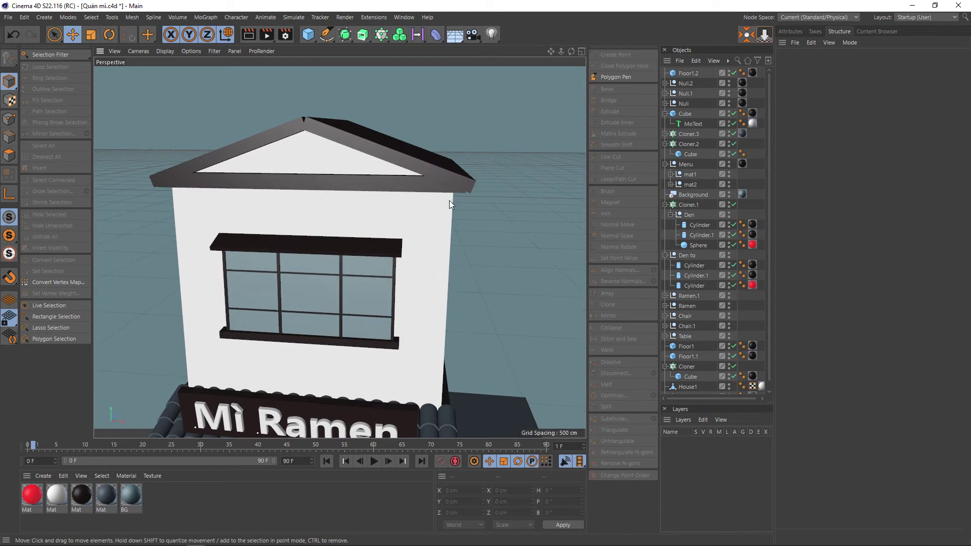
Shorten the gable beam Floor1.2 to about 400 cm wide
scroll(449, 200, up, 4)
scroll(453, 201, up, 2)
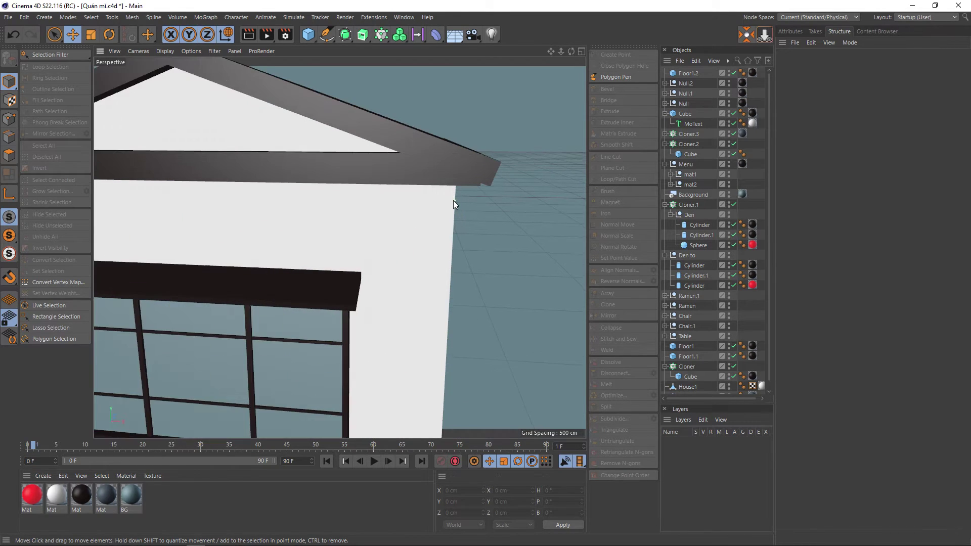
click(403, 176)
mouse_move(444, 210)
alt+mouse_down()
mouse_move(451, 227)
mouse_move(450, 199)
alt+mouse_up()
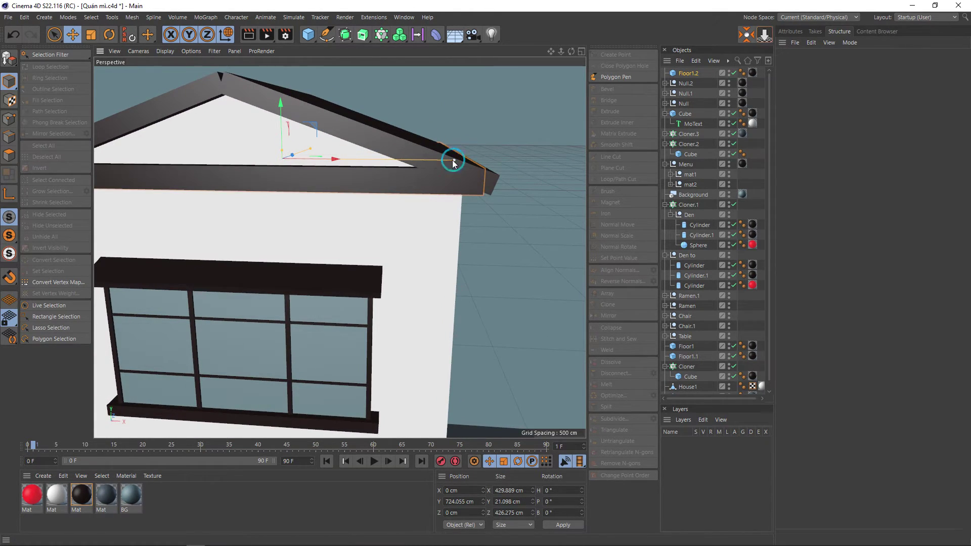
mouse_move(452, 161)
mouse_down()
mouse_move(443, 161)
mouse_move(467, 225)
mouse_move(445, 158)
mouse_up()
Raise the beam to Y 731 cm so it sits under the roof
scroll(439, 162, up, 3)
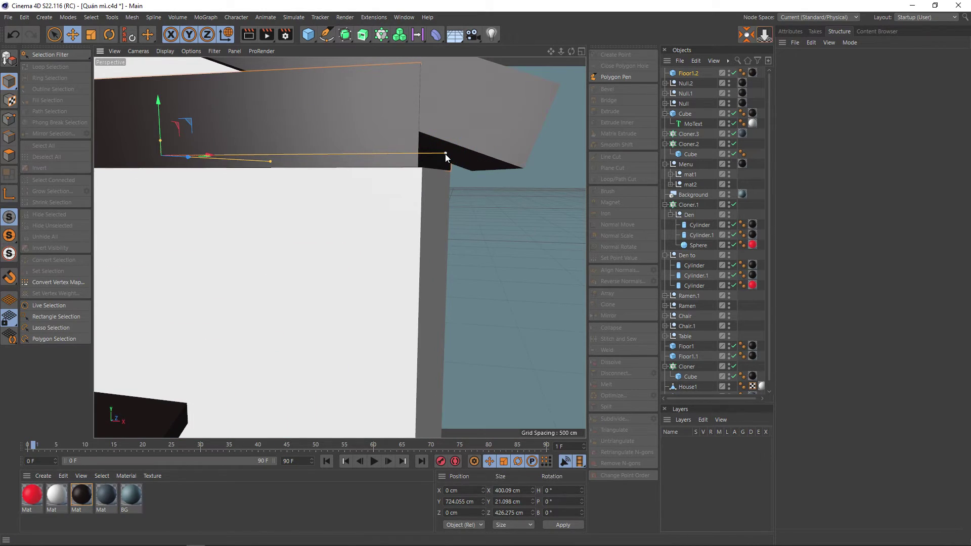
scroll(437, 202, down, 2)
scroll(439, 211, down, 2)
scroll(447, 224, down, 2)
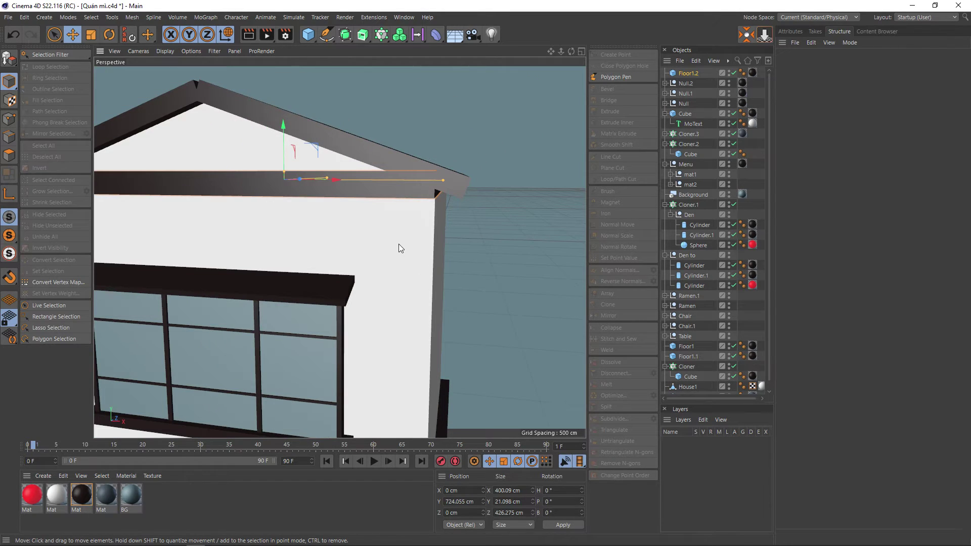
drag(282, 125, 284, 120)
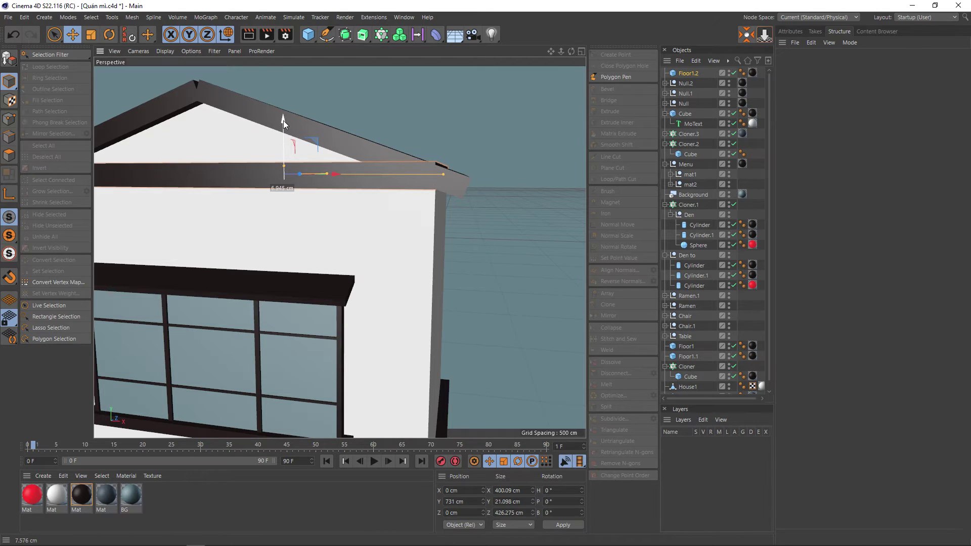
click(335, 217)
Orbit and zoom to view the house front, sign and awning
mouse_move(338, 293)
alt+mouse_down()
mouse_move(420, 295)
mouse_move(358, 259)
mouse_move(388, 247)
alt+mouse_up()
scroll(432, 276, up, 2)
scroll(454, 297, up, 5)
scroll(434, 283, down, 5)
scroll(434, 283, down, 2)
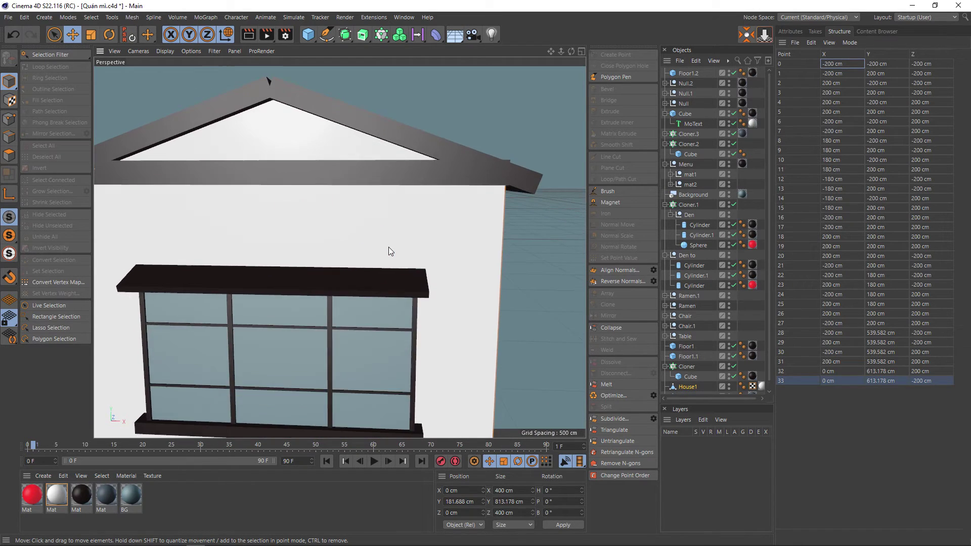
scroll(389, 251, down, 2)
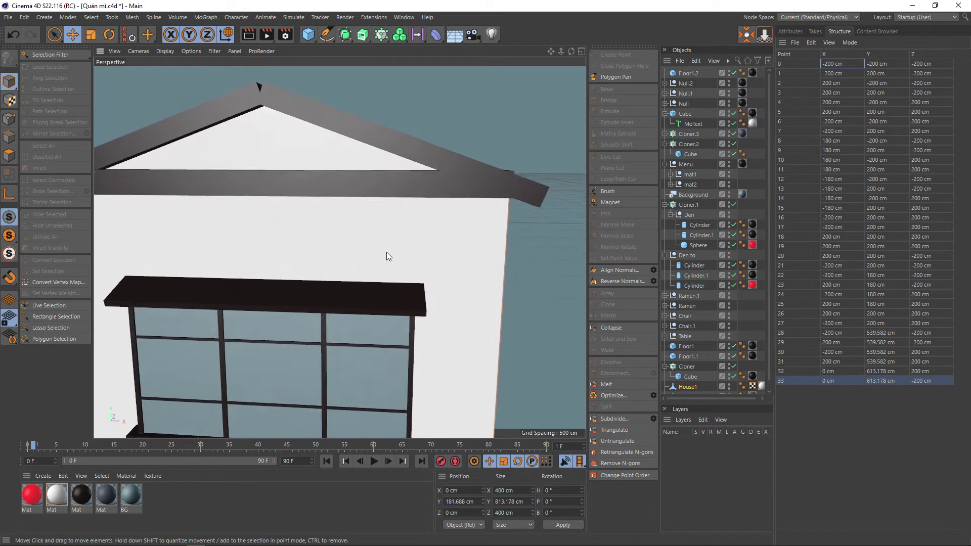
scroll(387, 256, down, 2)
scroll(386, 269, down, 2)
scroll(387, 282, down, 2)
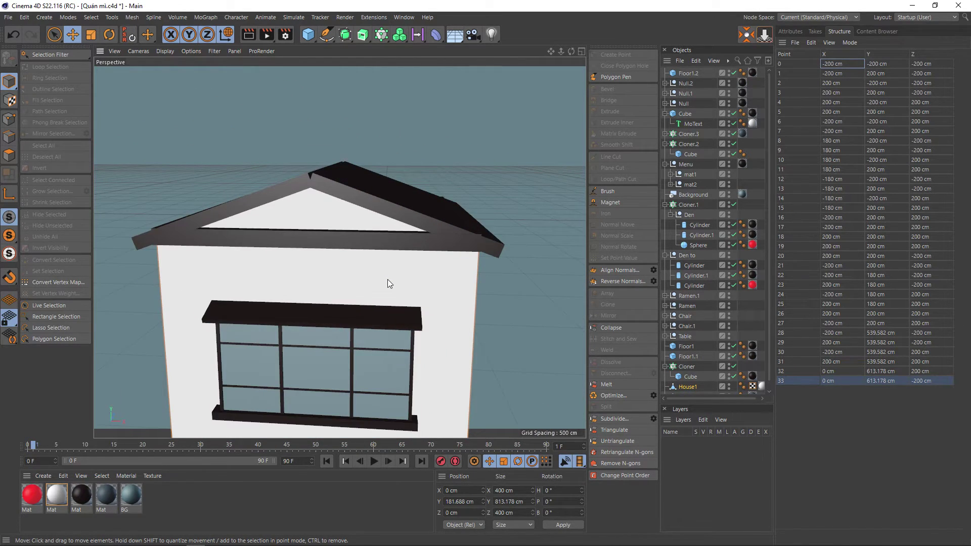
scroll(389, 278, down, 3)
alt+drag(384, 260, 370, 173)
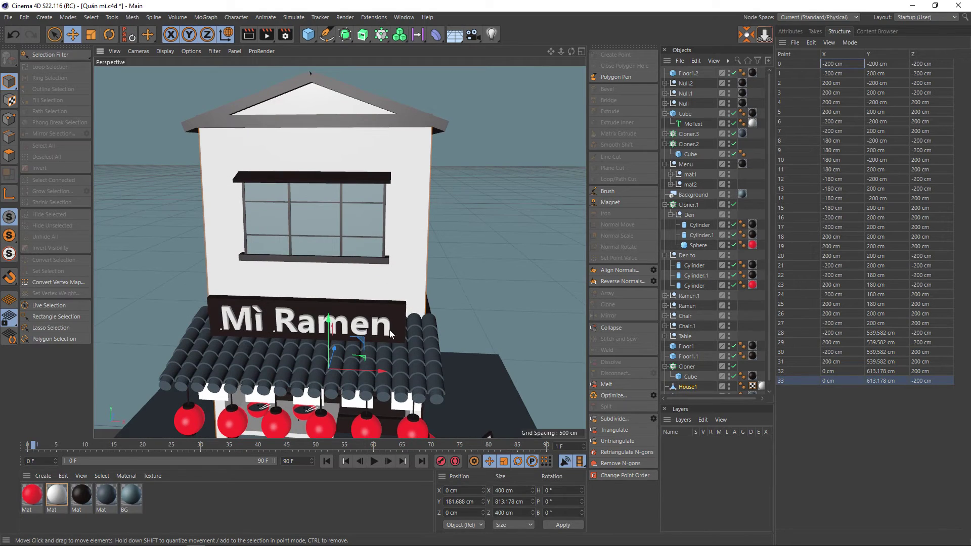
Ctrl-drag a copy of the tiled awning Cloner.3 up above the upper floor
click(406, 365)
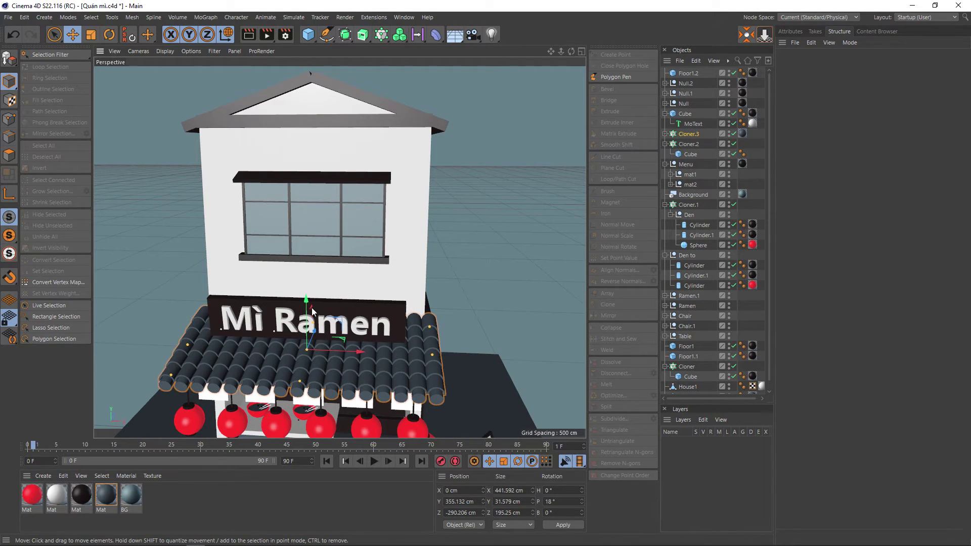
ctrl+drag(306, 302, 294, 131)
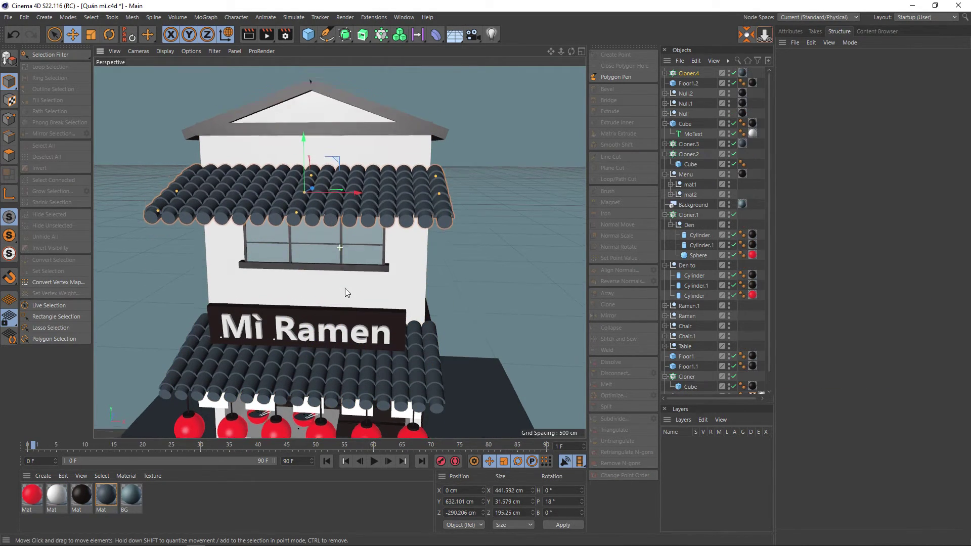
alt+drag(345, 288, 328, 419)
ctrl+drag(285, 268, 289, 162)
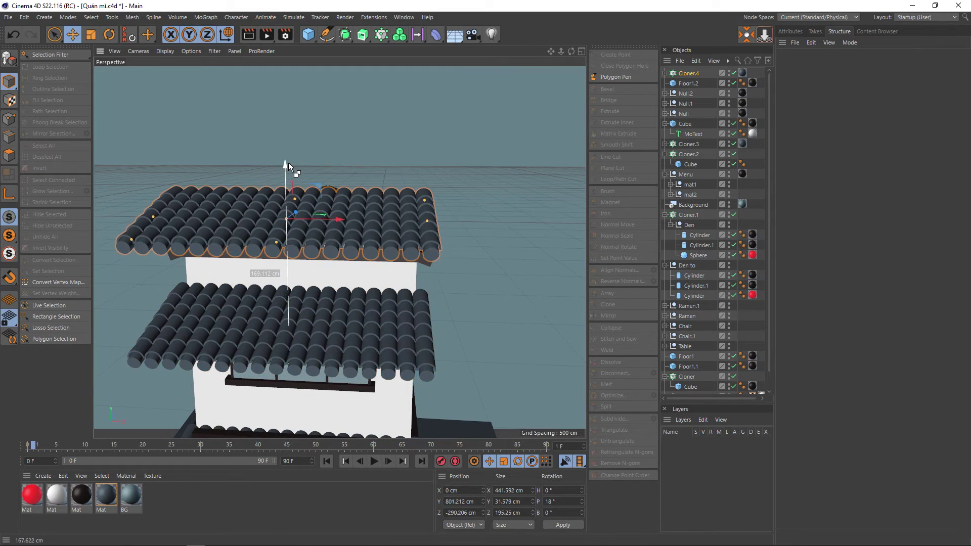
key(ctrl+z)
drag(285, 267, 293, 109)
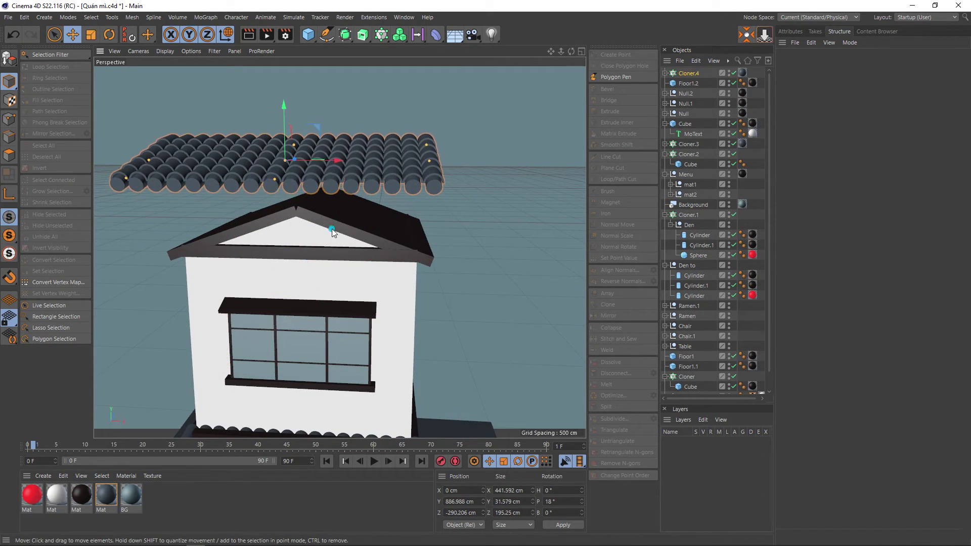
alt+drag(331, 229, 284, 323)
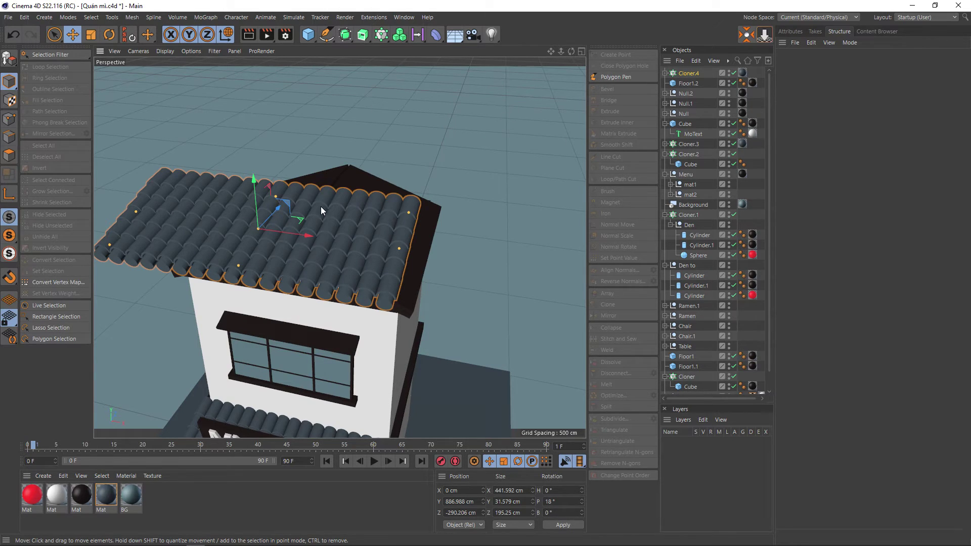
Rotate the tile roof copy 90° on heading and switch to the four-view layout
key(r)
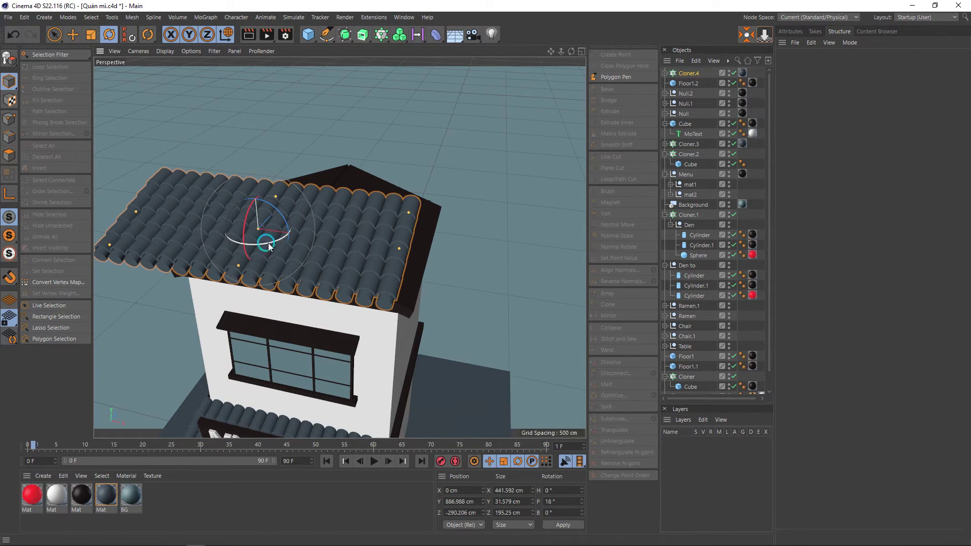
drag(273, 243, 330, 214)
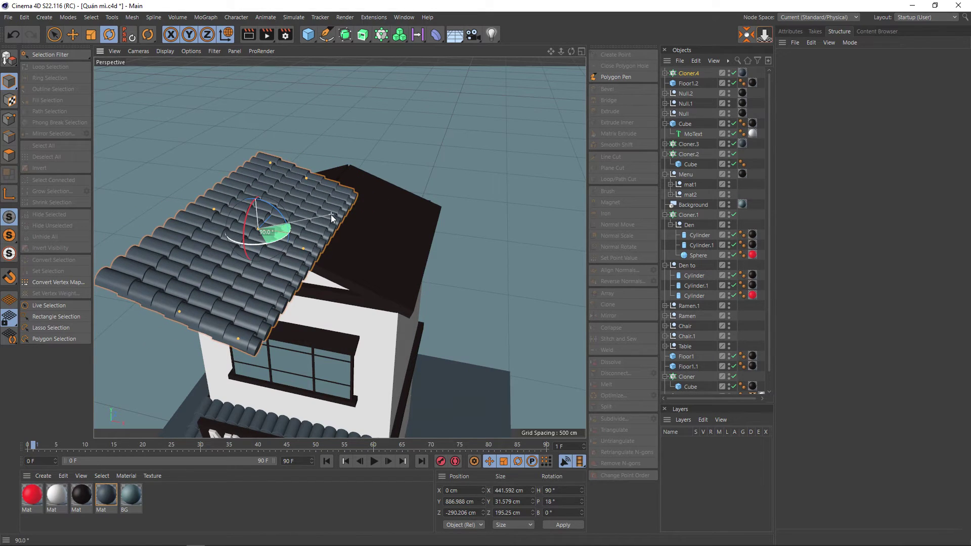
mouse_move(289, 261)
alt+mouse_down()
mouse_move(324, 261)
mouse_move(305, 263)
alt+mouse_up()
key(e)
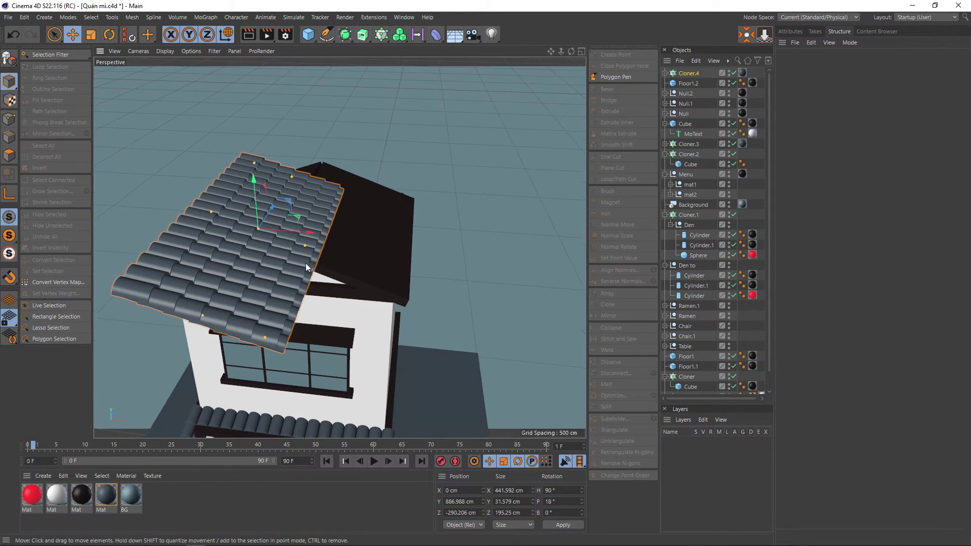
middle_click(271, 206)
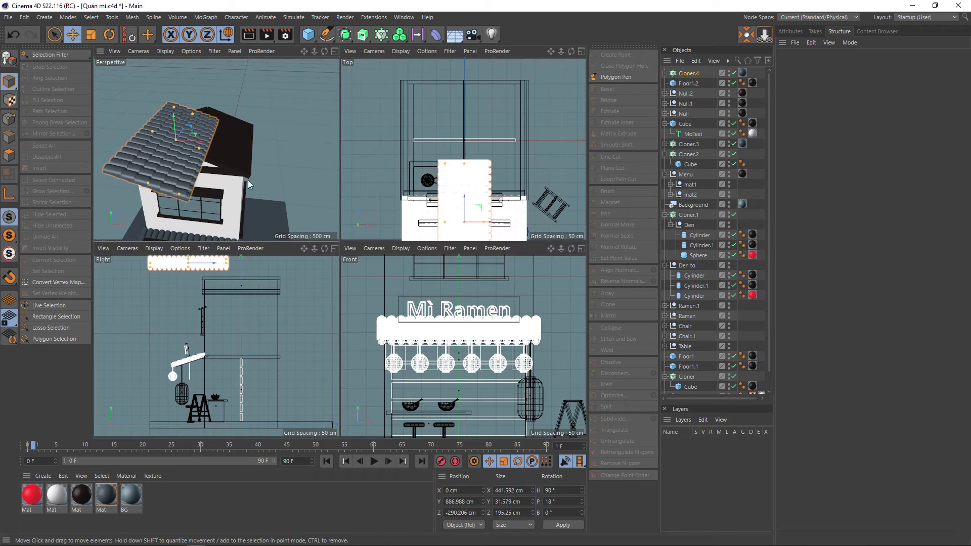
Move the tile roof copy Cloner.4 over the house in the Top view
drag(480, 210, 510, 125)
middle_click(248, 158)
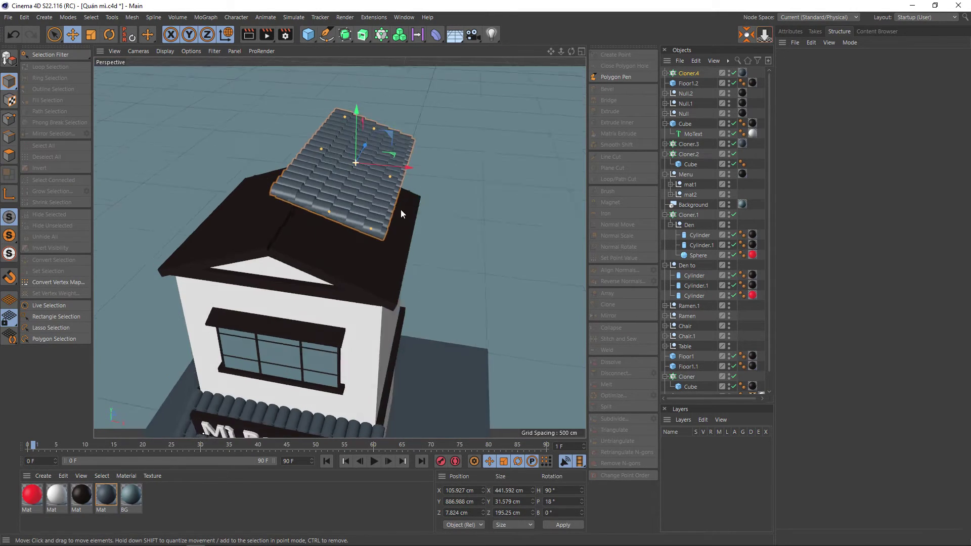
mouse_move(401, 209)
alt+mouse_down()
mouse_move(259, 274)
mouse_move(389, 238)
alt+mouse_up()
middle_click(389, 236)
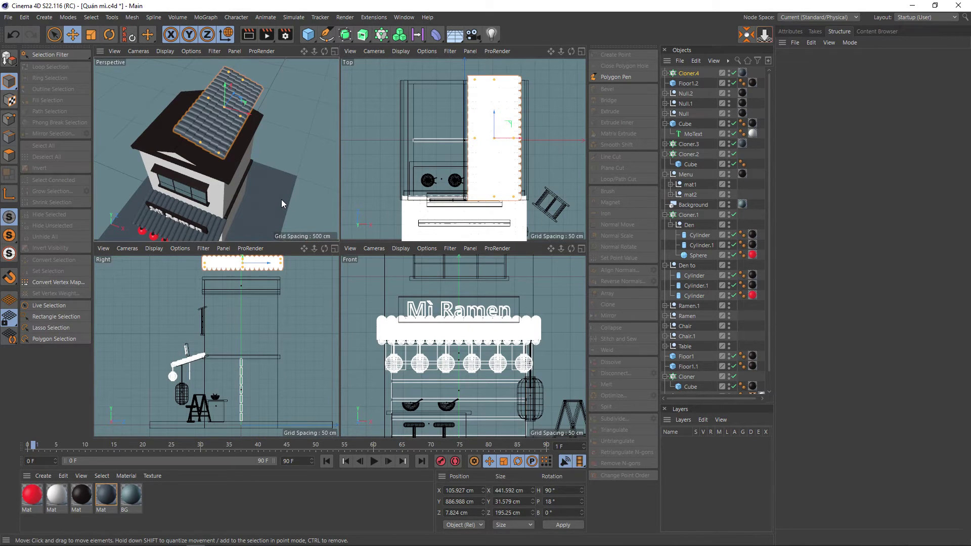
alt+drag(273, 196, 261, 200)
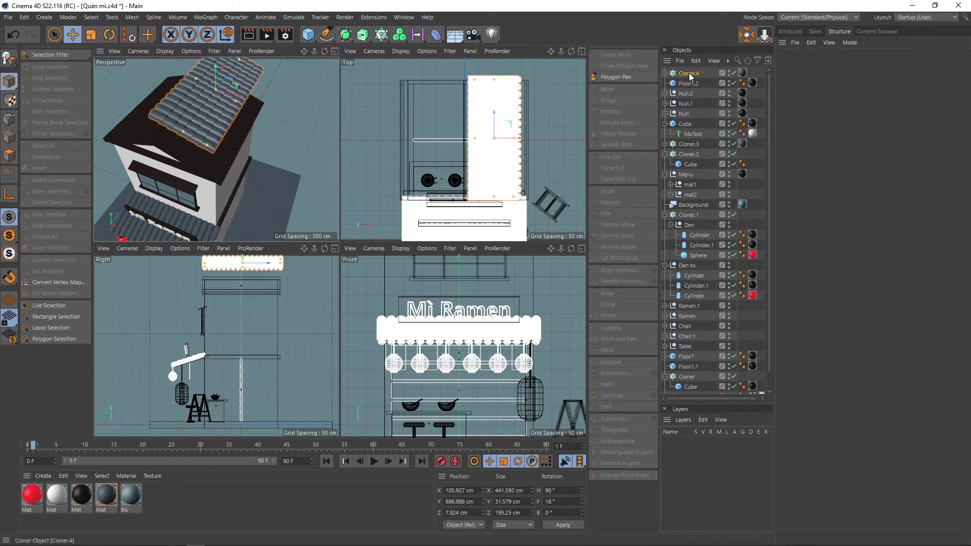
Set Cloner.4's count to 17×1×10 and lower it onto the upper roof
click(790, 31)
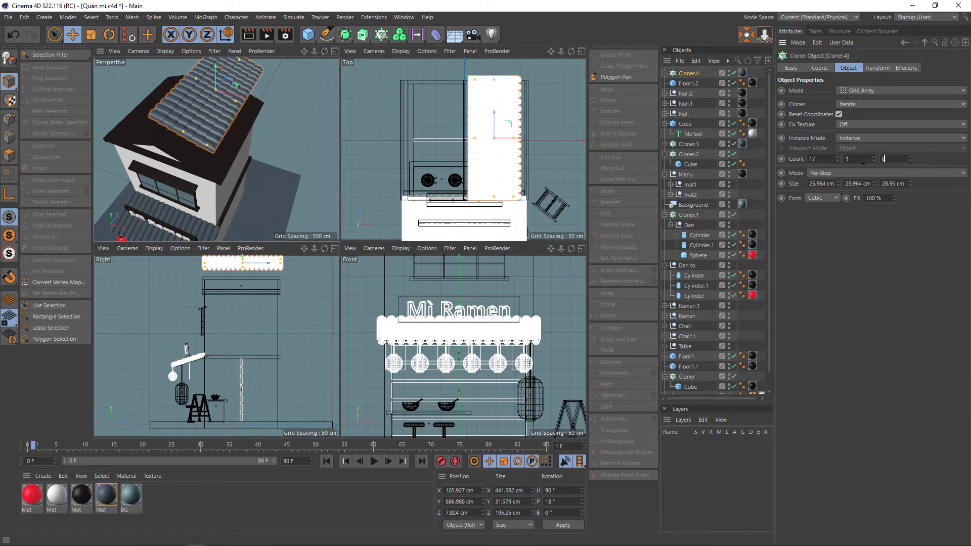
text(8)
key(Return)
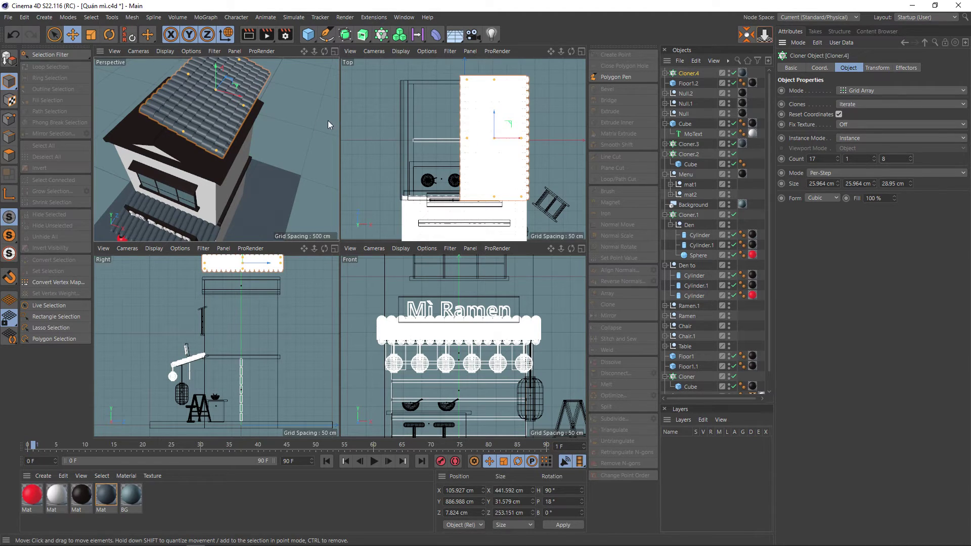
drag(215, 67, 215, 81)
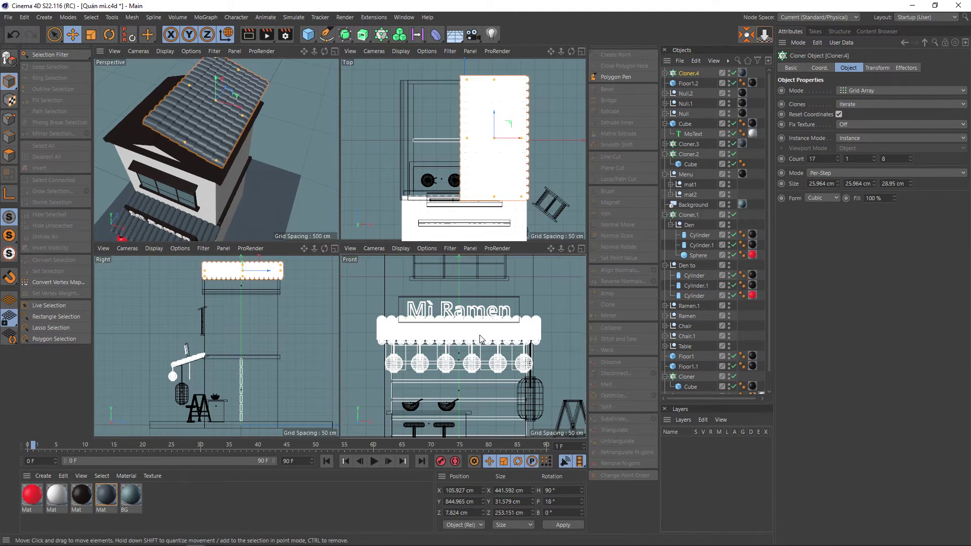
key(h)
scroll(475, 283, up, 1)
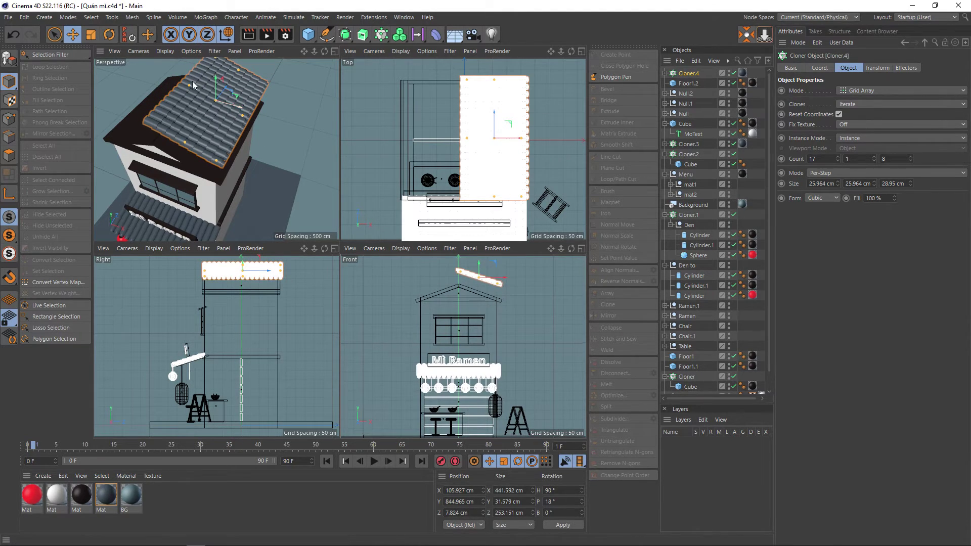
drag(215, 77, 214, 91)
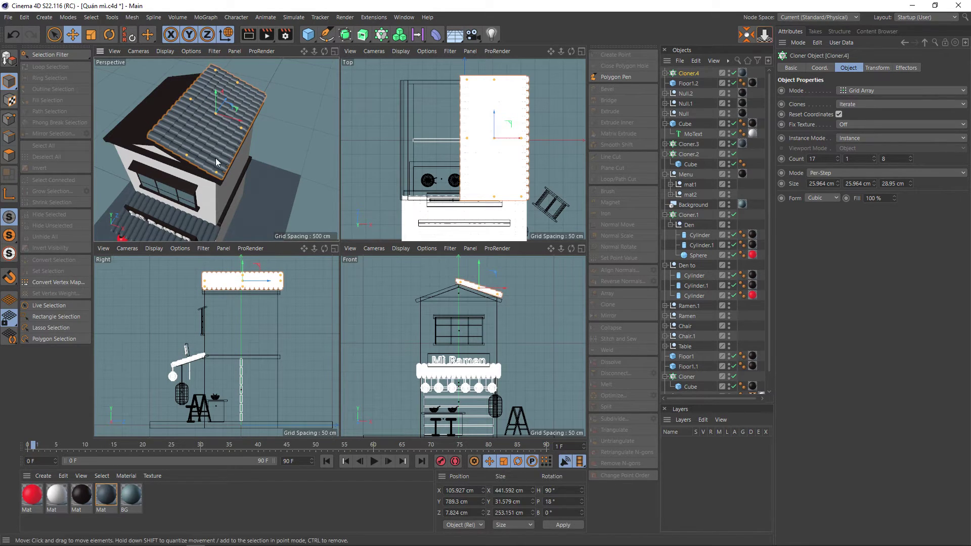
scroll(474, 290, up, 3)
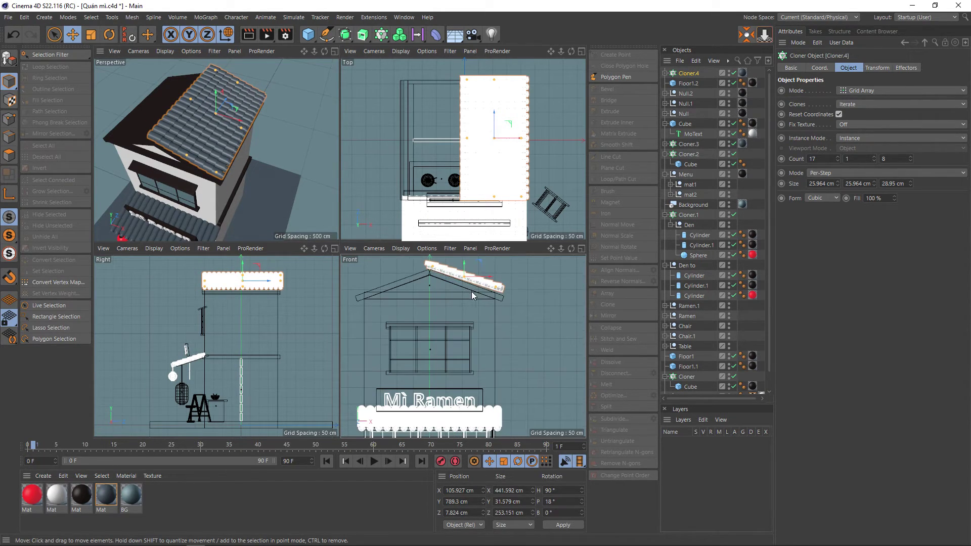
Switch to object axes and slide the tile roof along its slope
click(226, 34)
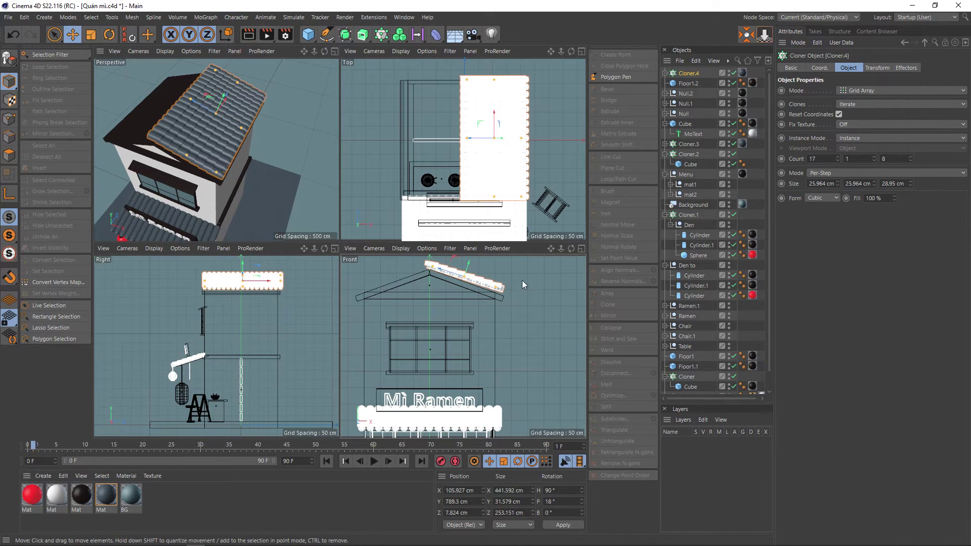
drag(440, 274, 444, 274)
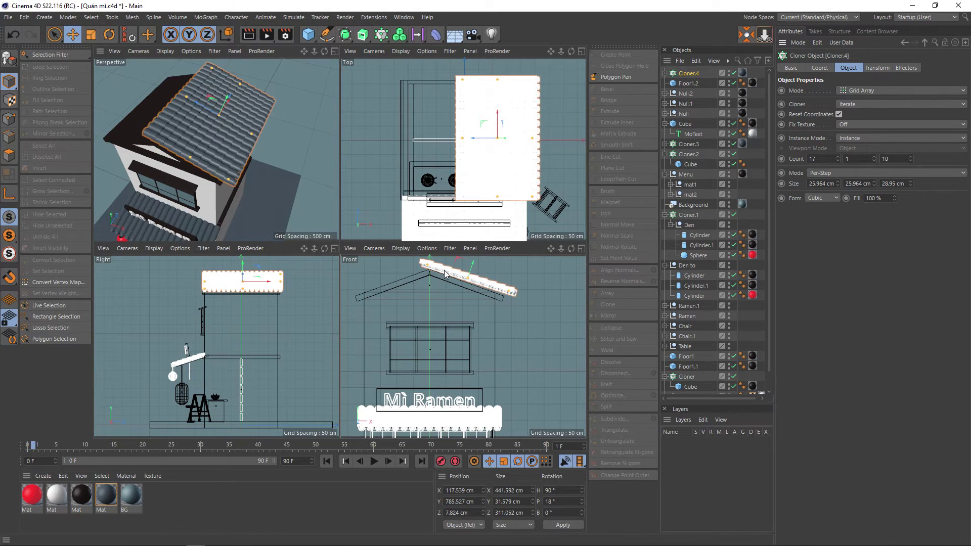
drag(444, 274, 449, 276)
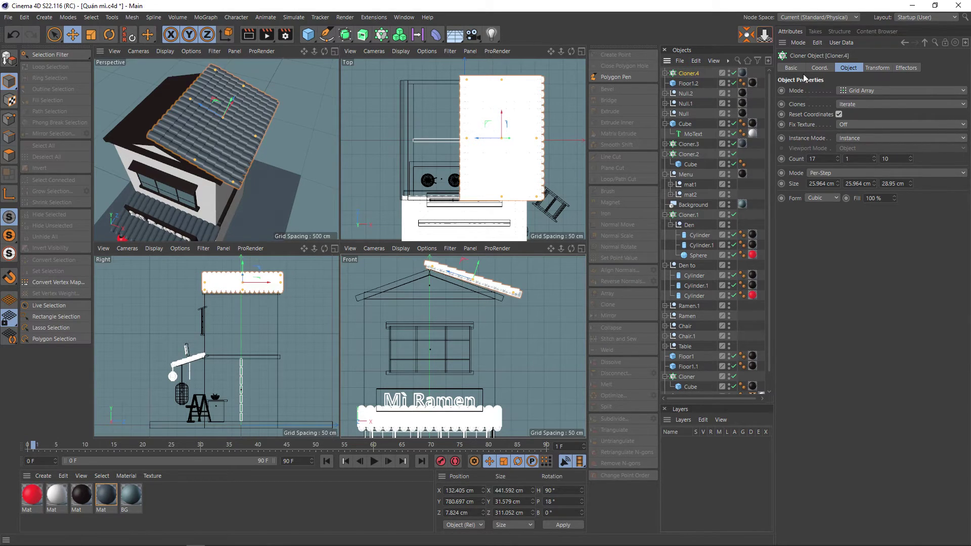
Set the tile roof's pitch to 20° and nudge it up slightly onto the gable
click(820, 69)
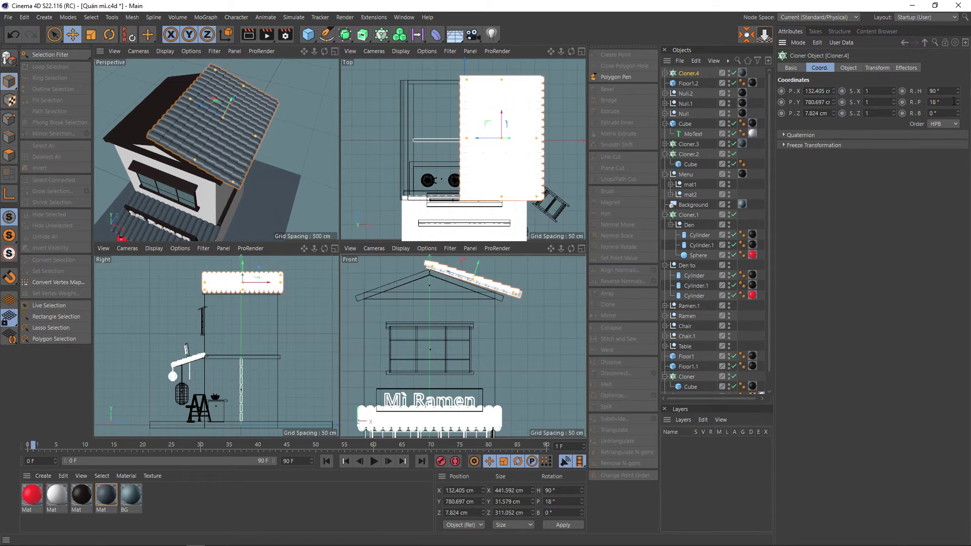
drag(959, 106, 959, 104)
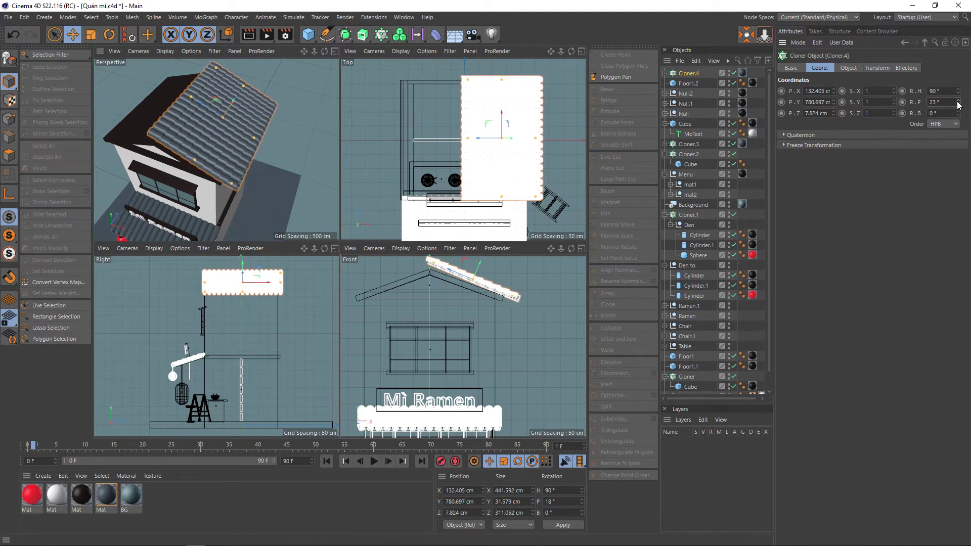
key(ctrl+z)
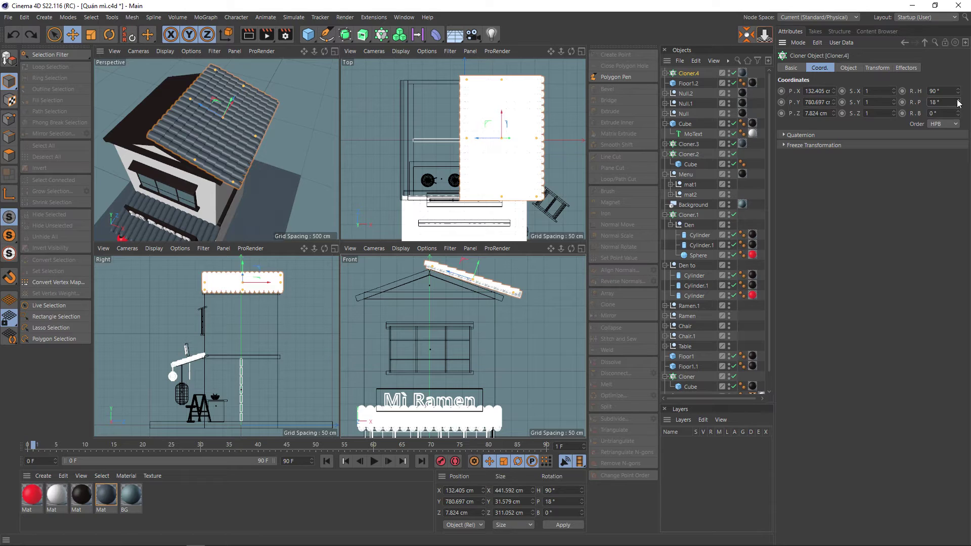
drag(959, 103, 959, 103)
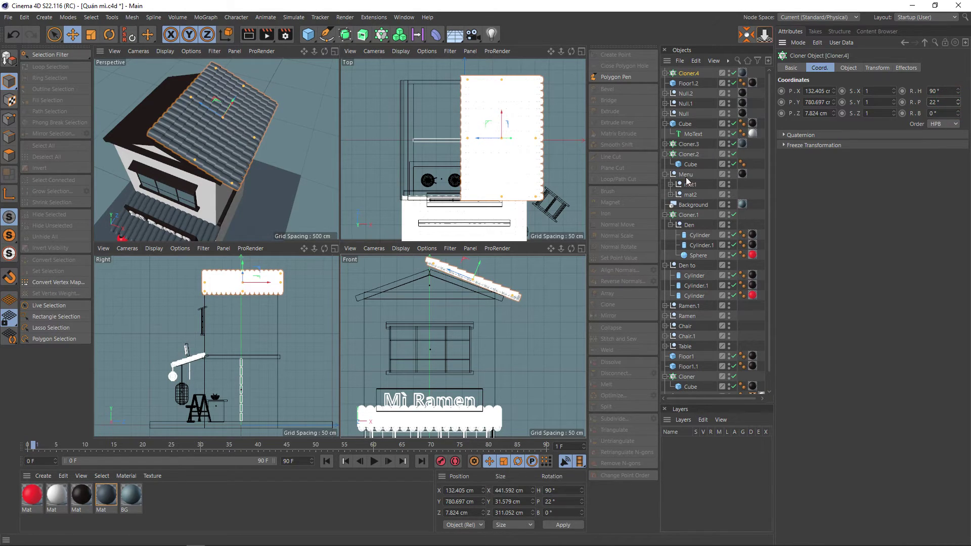
scroll(472, 279, up, 1)
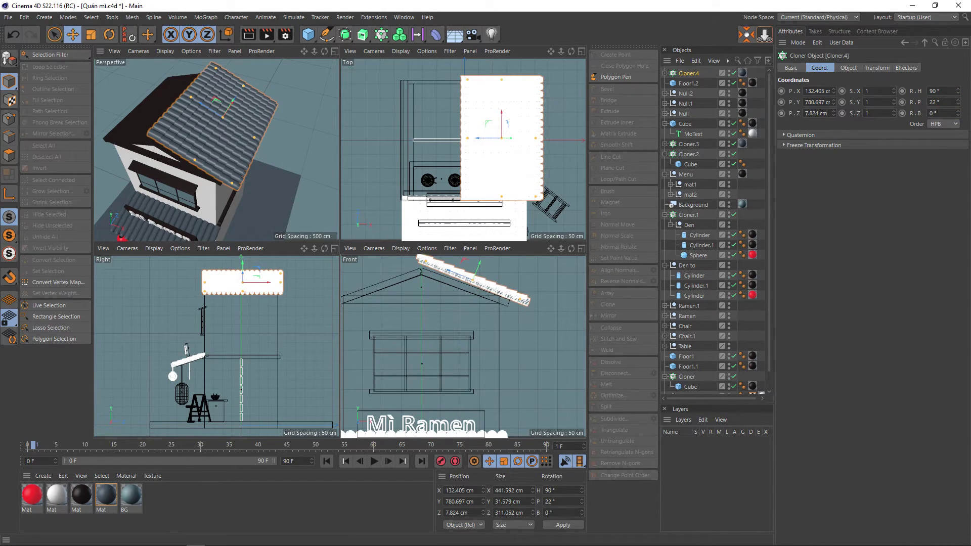
click(958, 105)
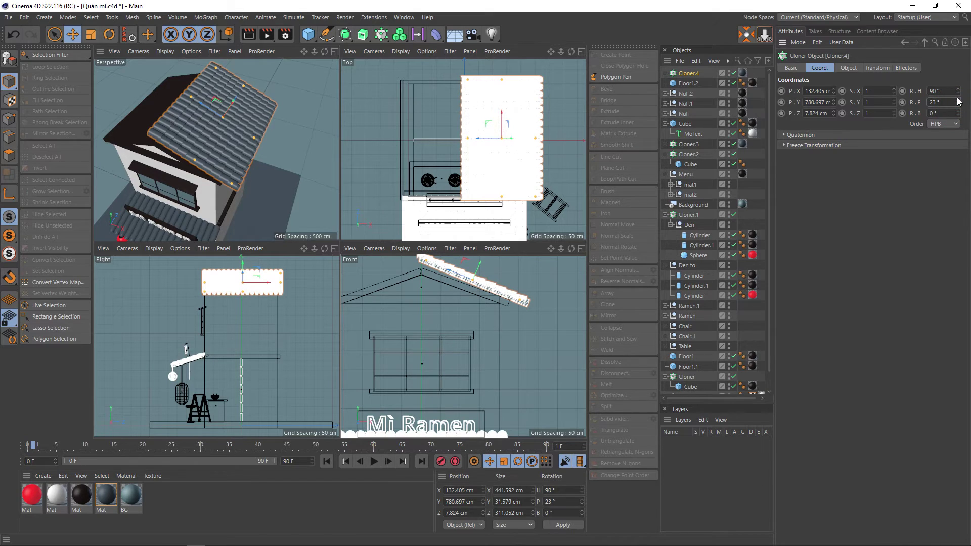
click(957, 100)
click(958, 105)
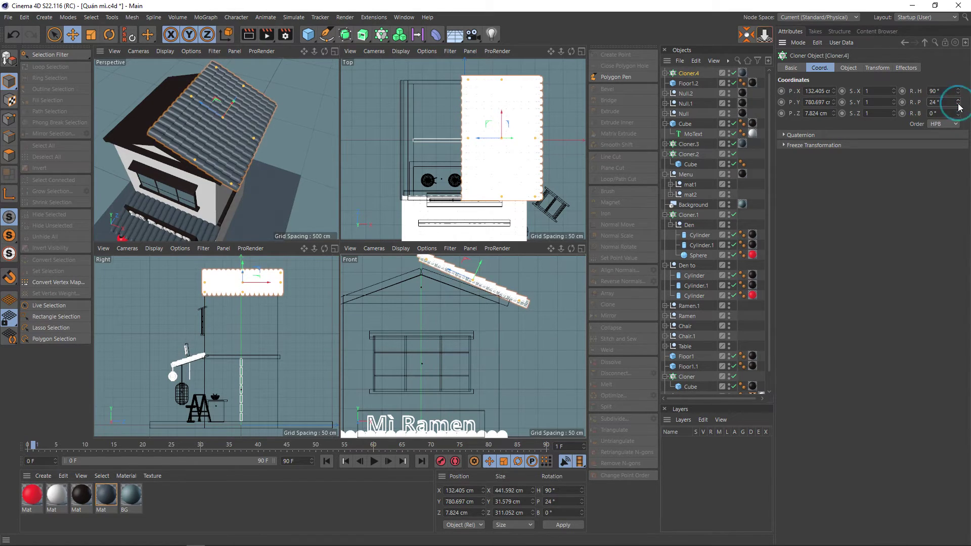
click(958, 106)
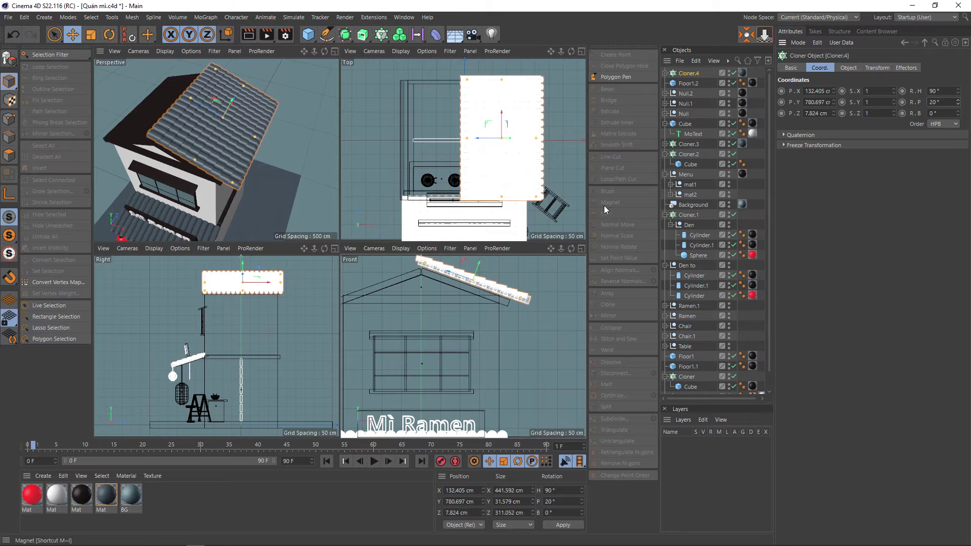
drag(480, 264, 478, 269)
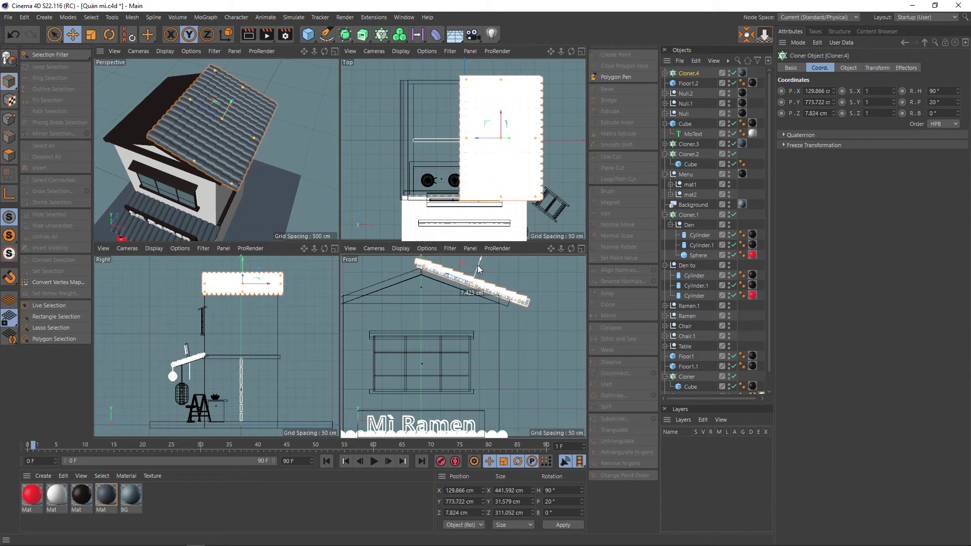
Reduce Cloner.4's third count from 10 to 9, making the roof 282.101 cm long
middle_click(219, 183)
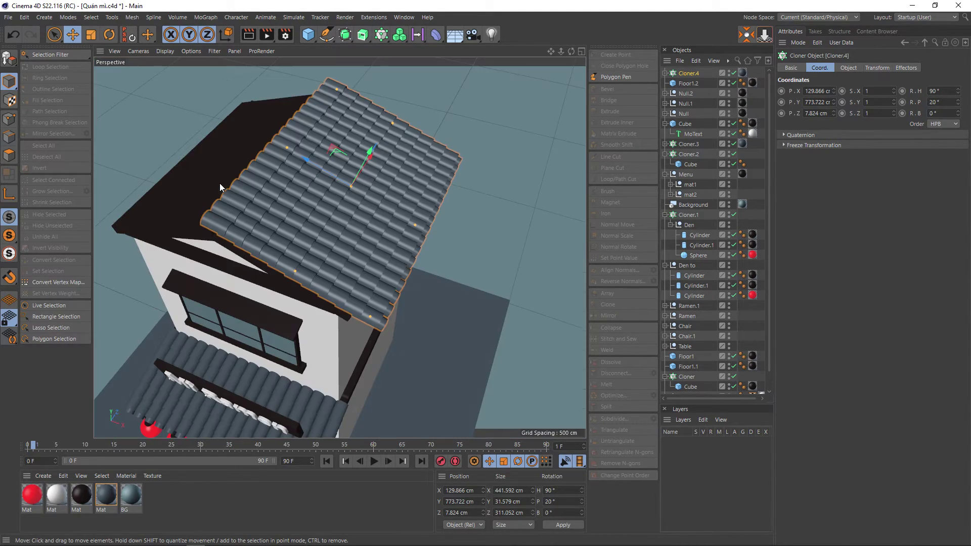
mouse_move(219, 183)
alt+mouse_down()
mouse_move(380, 221)
mouse_move(394, 178)
mouse_move(345, 160)
mouse_move(371, 167)
mouse_move(382, 149)
mouse_move(380, 202)
alt+mouse_up()
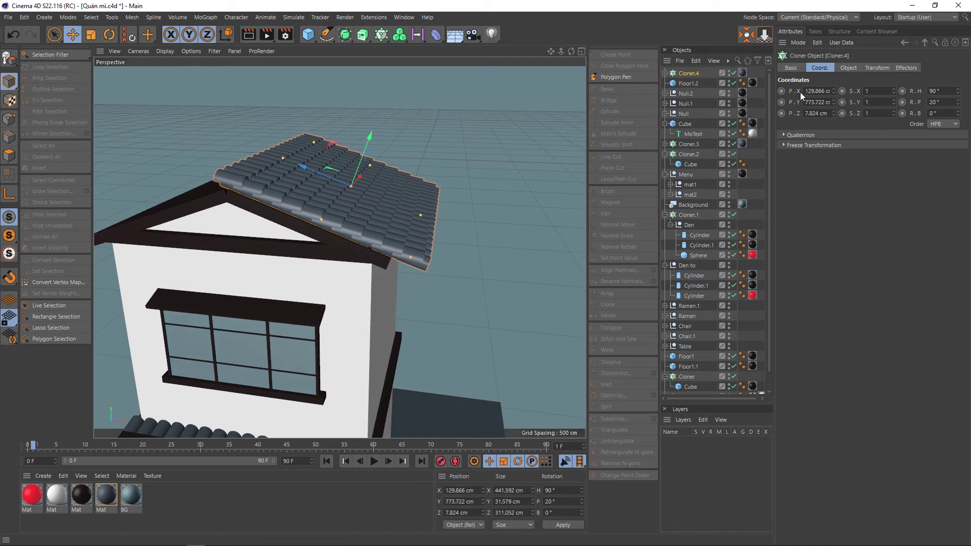
click(845, 68)
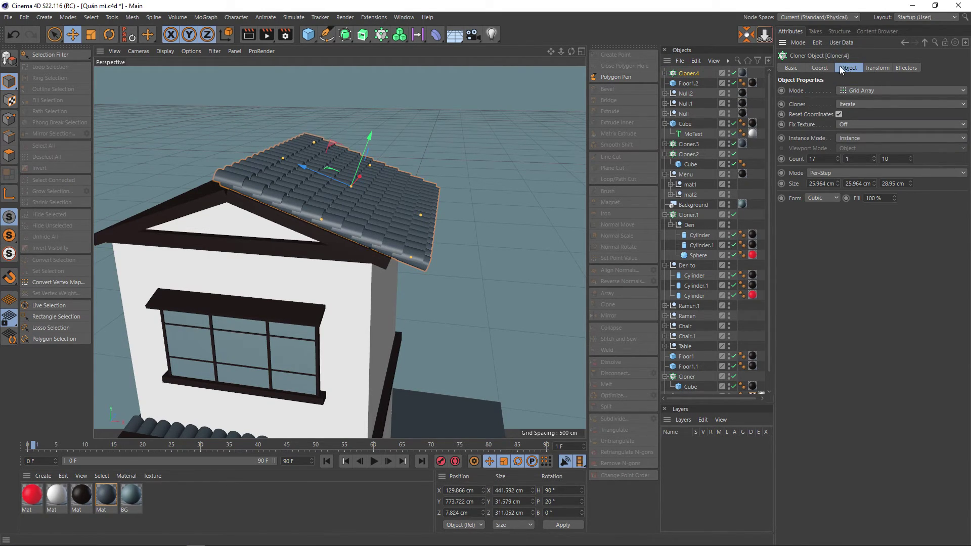
double_click(885, 158)
text(9)
key(Return)
mouse_move(300, 244)
alt+mouse_down()
mouse_move(394, 185)
mouse_move(364, 181)
mouse_move(360, 190)
mouse_move(443, 229)
mouse_move(399, 204)
mouse_move(357, 234)
alt+mouse_up()
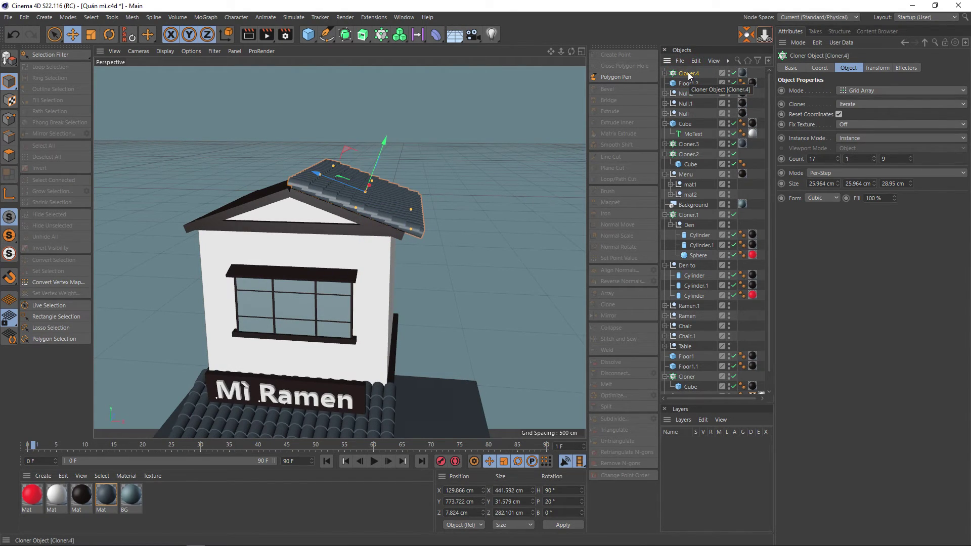
Group the tile roof cloner into Null.3, removing an accidental extra null
key(alt+g)
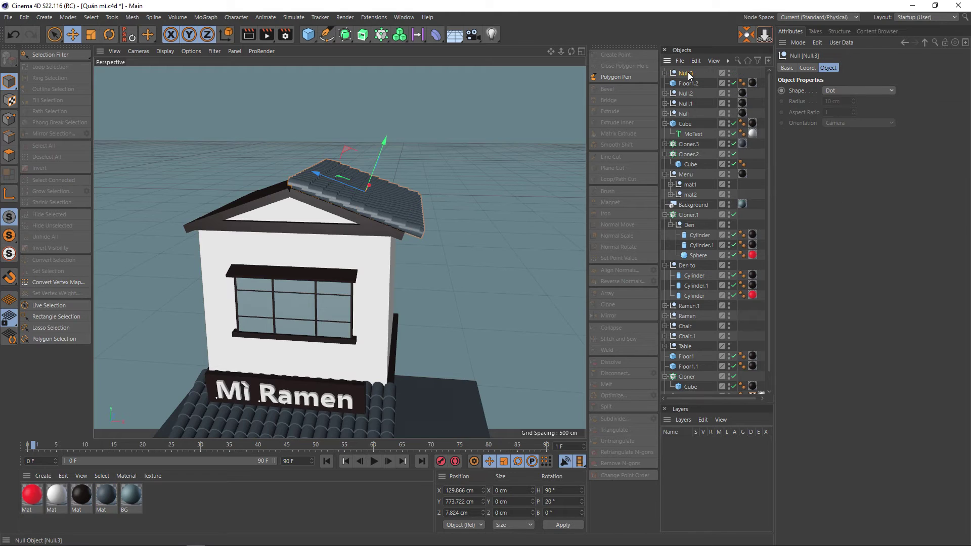
click(665, 73)
click(665, 73)
key(ctrl+c)
key(ctrl+v)
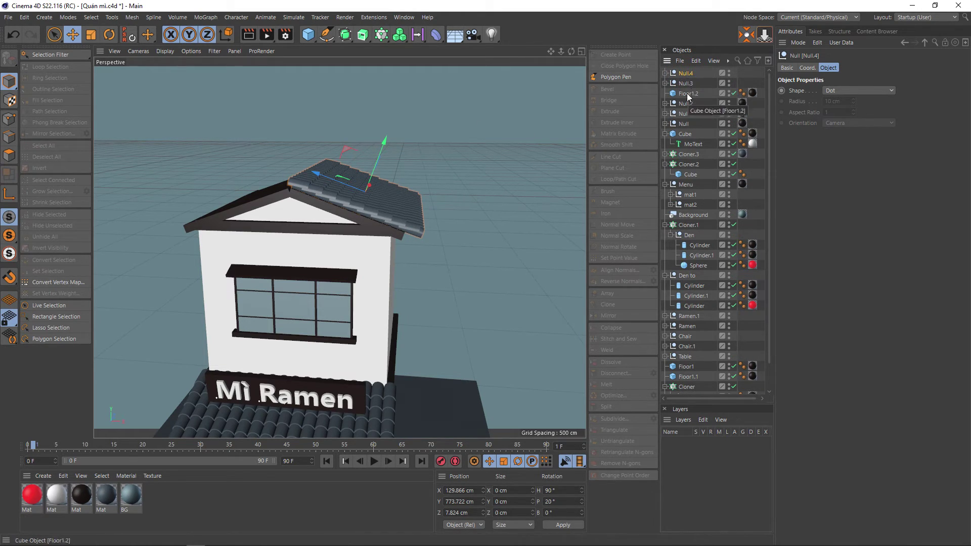
key(ctrl+z)
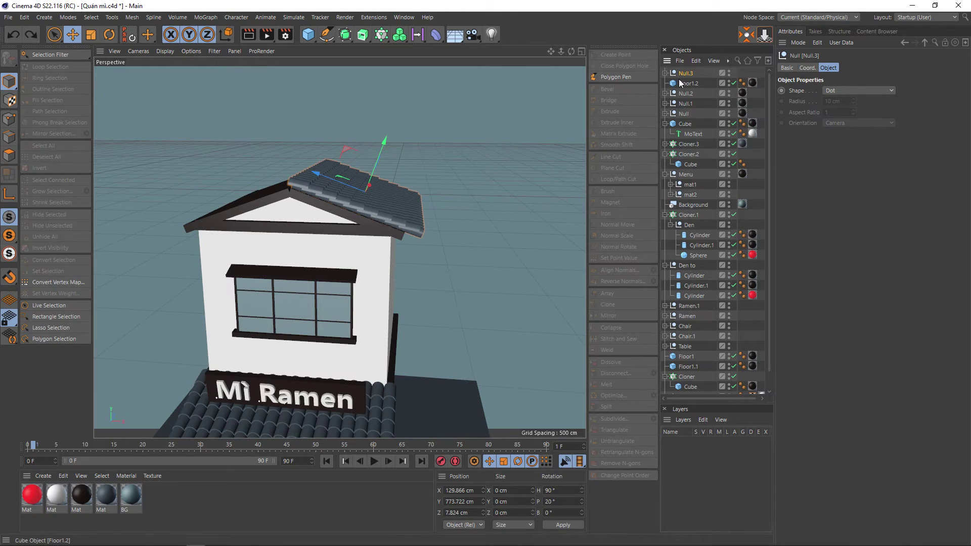
key(Delete)
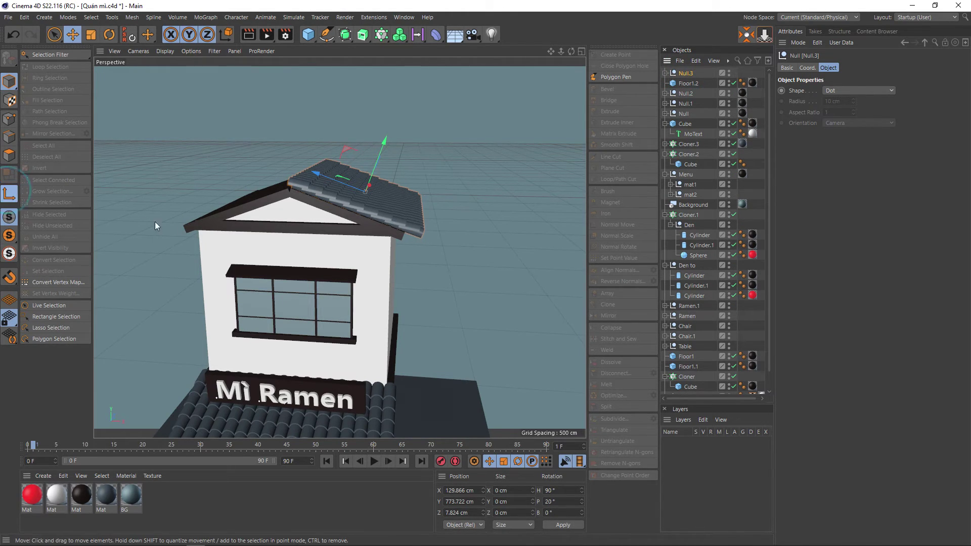
Centre the roof group Null.3 at world X 0
alt+drag(155, 221, 288, 209)
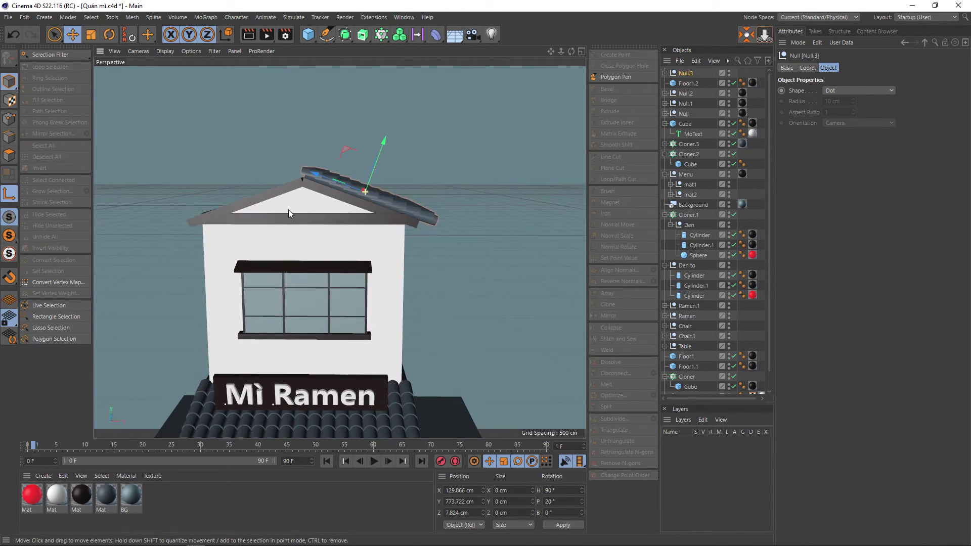
click(226, 35)
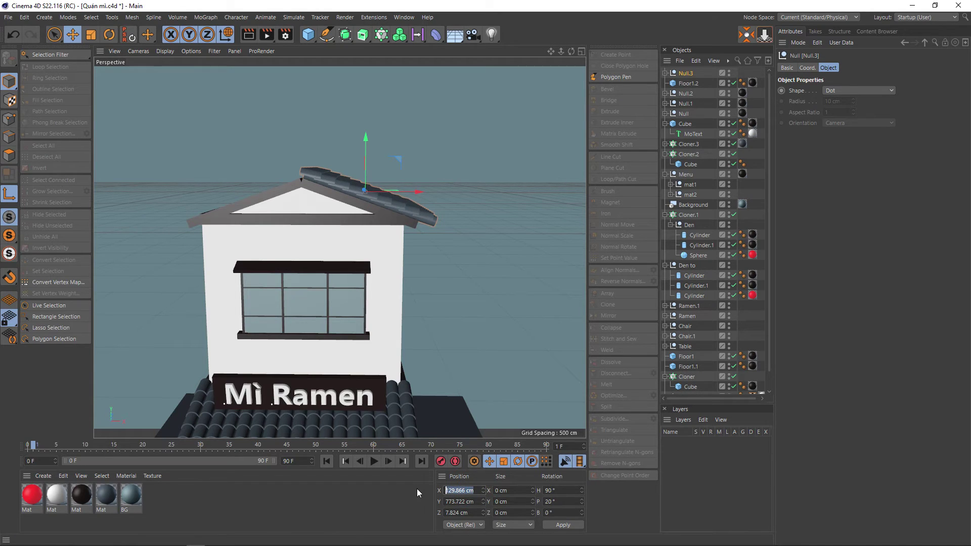
text(0)
key(Return)
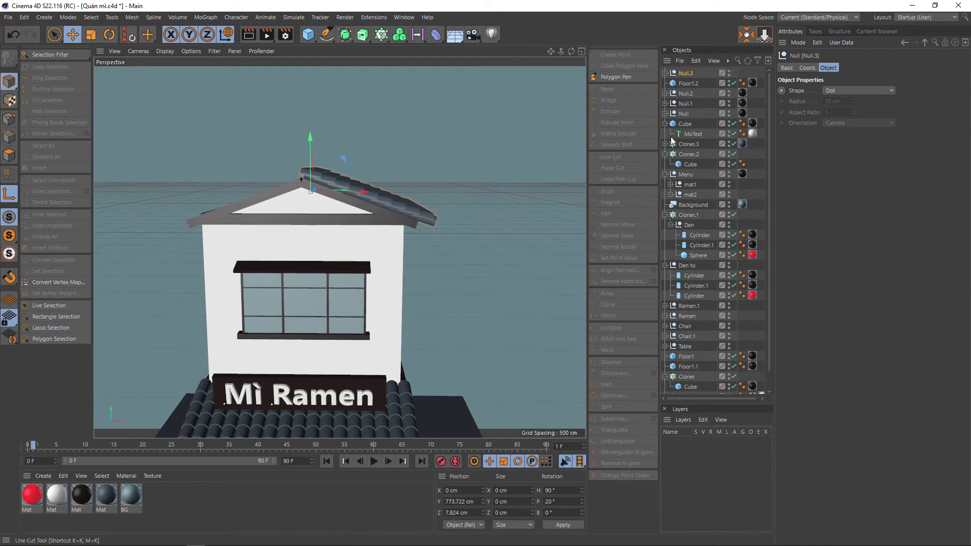
Duplicate the roof group and rotate the copy 180° on heading to tile the other slope
key(ctrl+c)
key(ctrl+v)
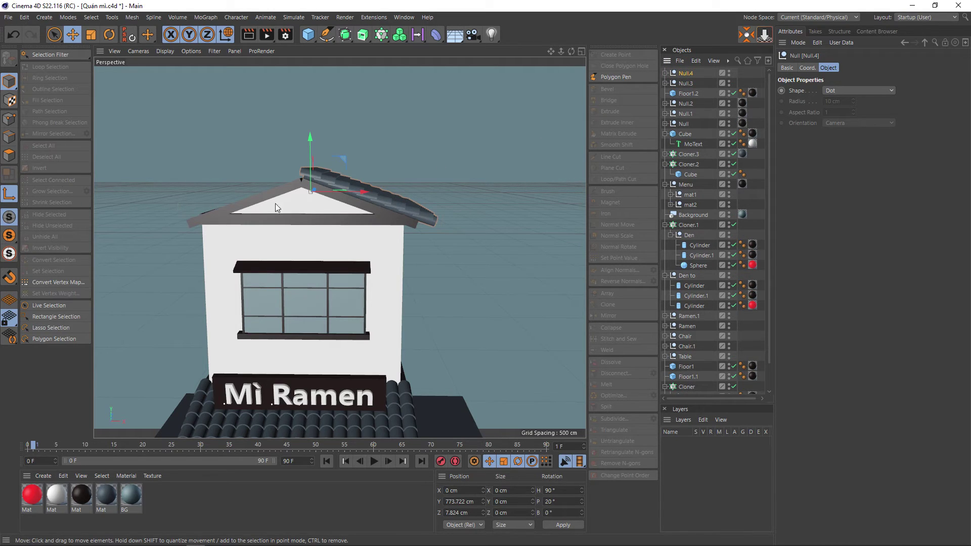
alt+drag(334, 216, 332, 237)
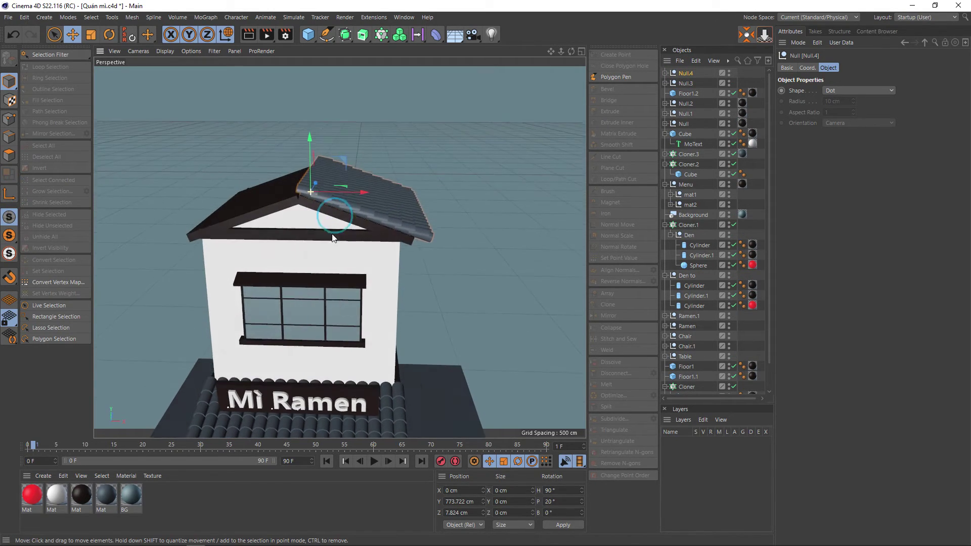
key(r)
mouse_move(335, 198)
mouse_down()
mouse_move(279, 203)
mouse_move(183, 160)
mouse_up()
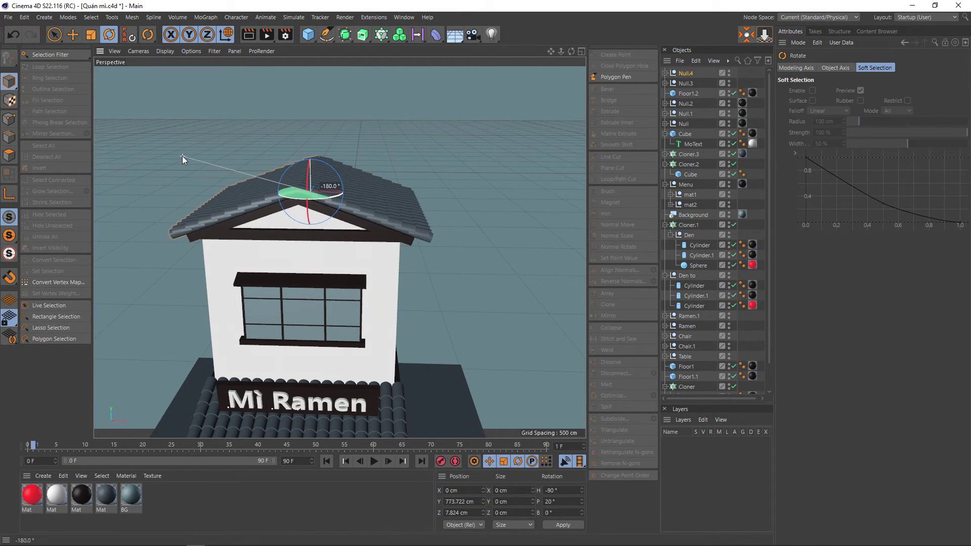
alt+drag(368, 260, 509, 288)
click(509, 288)
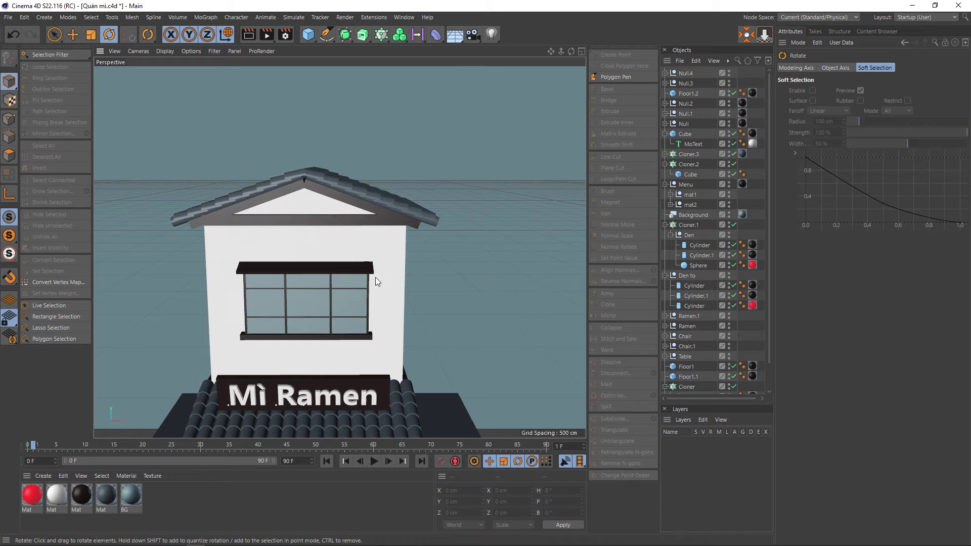
mouse_move(375, 277)
alt+mouse_down()
mouse_move(497, 272)
mouse_move(366, 311)
mouse_move(363, 276)
mouse_move(381, 256)
alt+mouse_up()
alt+right_drag(381, 256, 354, 209)
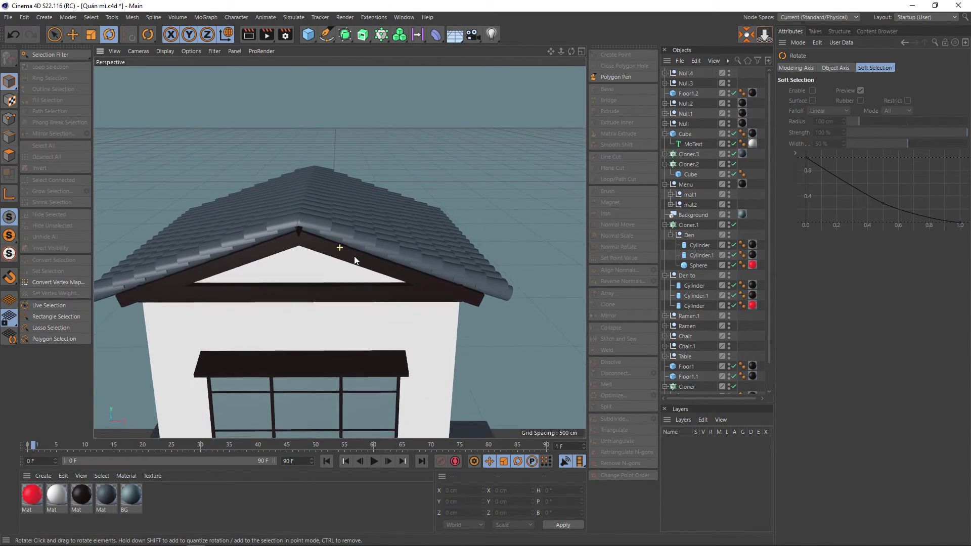
Inspect the ridge ornament in 2Story_Ramen_Restaurant, then return to Quán mì.c4d
key(v)
click(344, 268)
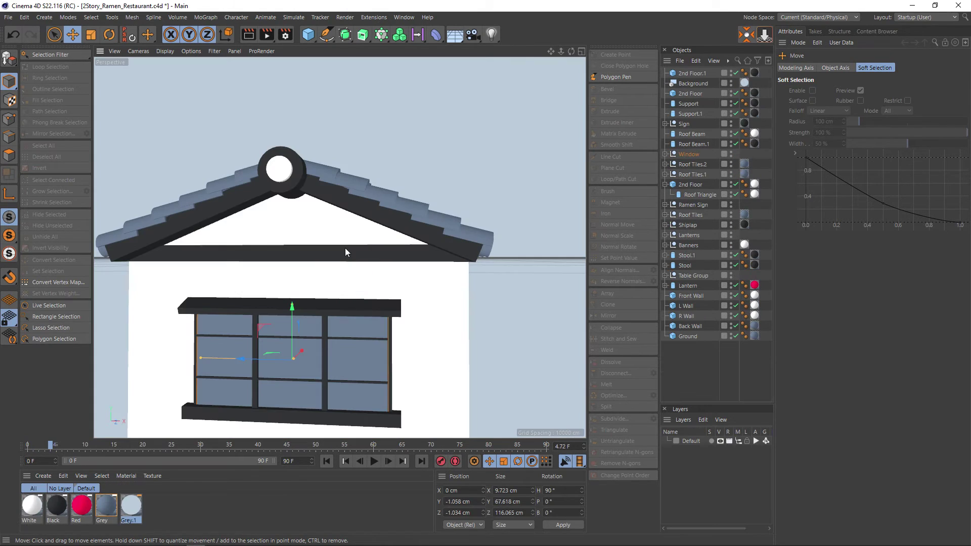
scroll(293, 187, up, 2)
scroll(293, 184, up, 3)
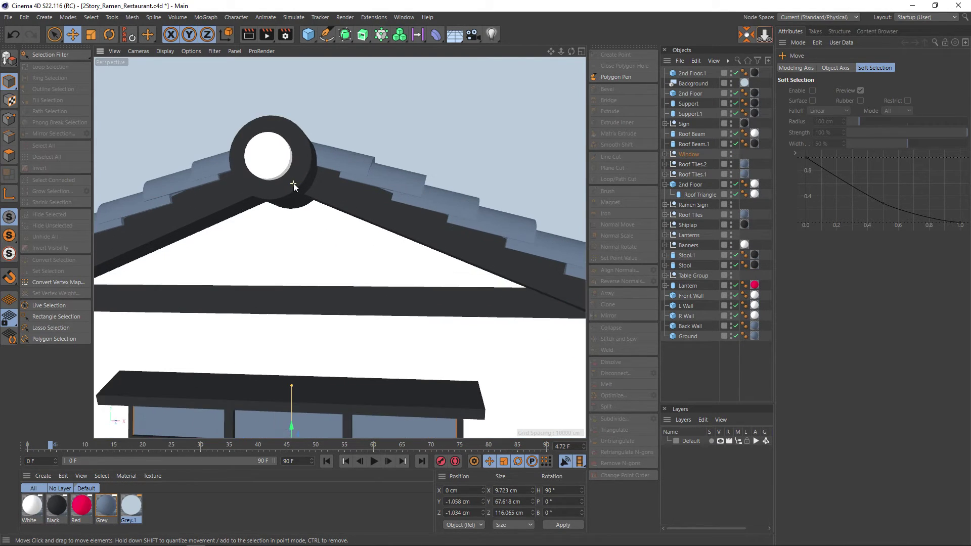
scroll(295, 189, up, 2)
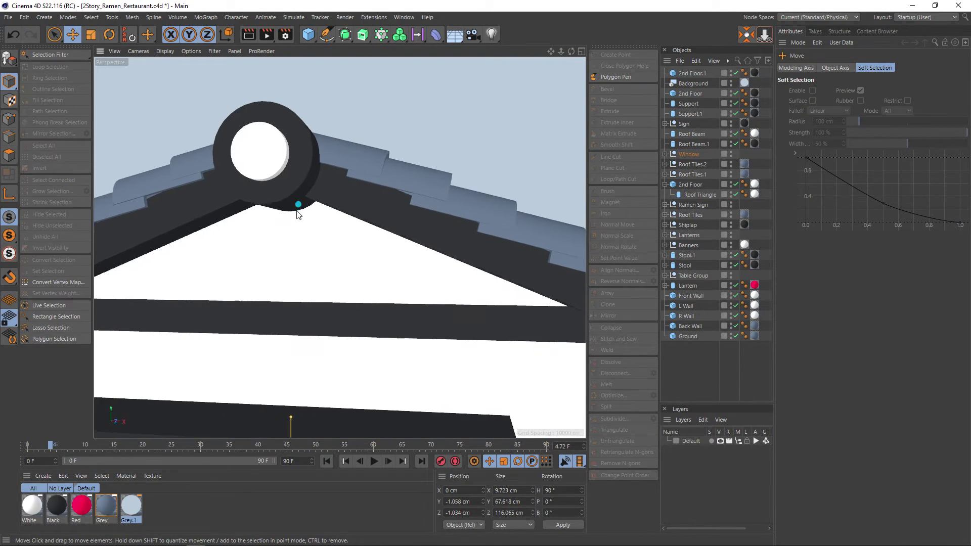
alt+drag(298, 214, 328, 247)
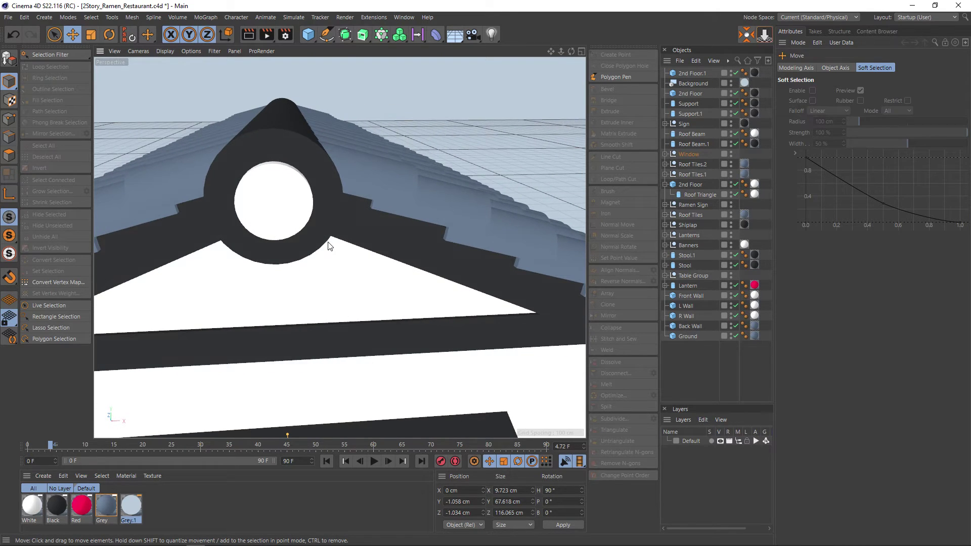
key(v)
mouse_move(351, 260)
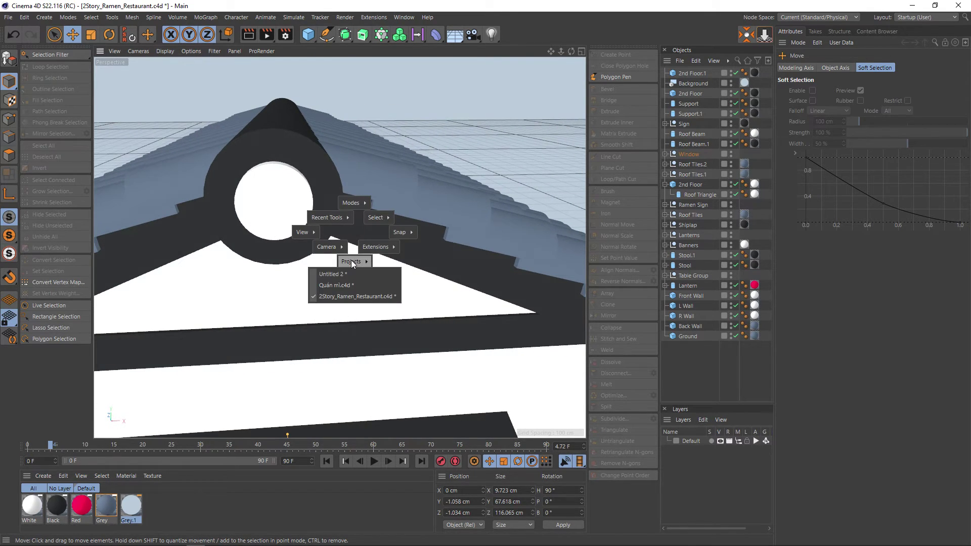
click(345, 281)
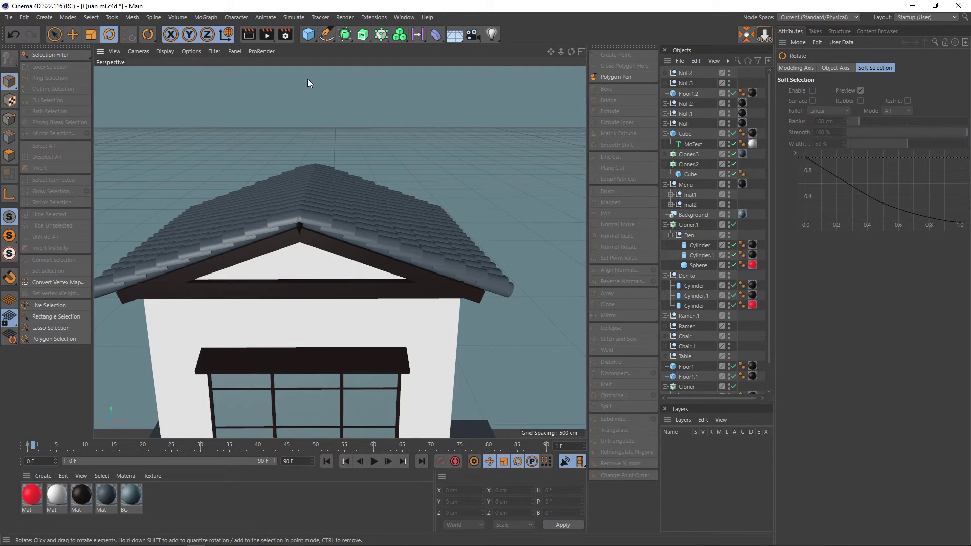
Add a cylinder and raise it up above the house's roof ridge
click(309, 36)
click(506, 55)
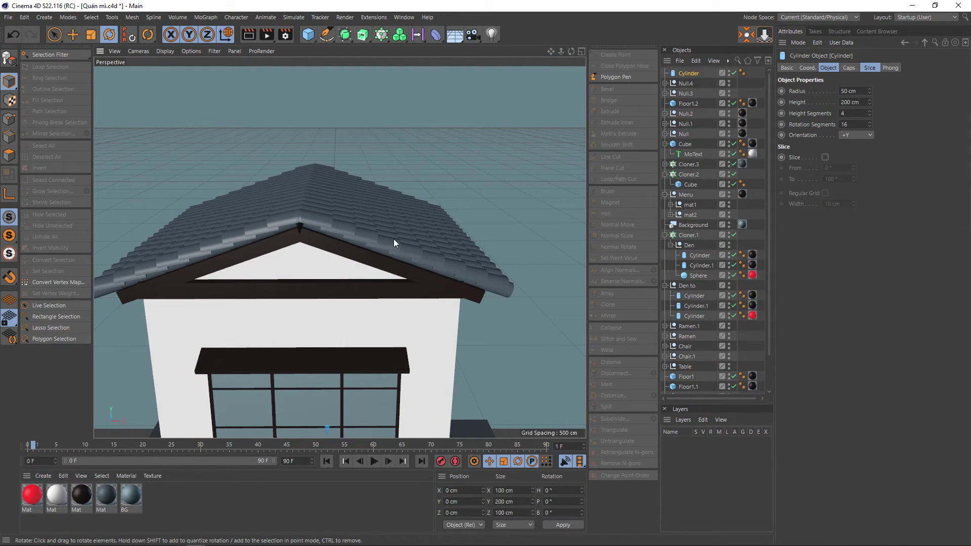
mouse_move(393, 238)
alt+mouse_down()
mouse_move(360, 309)
mouse_move(356, 389)
mouse_move(342, 290)
alt+mouse_up()
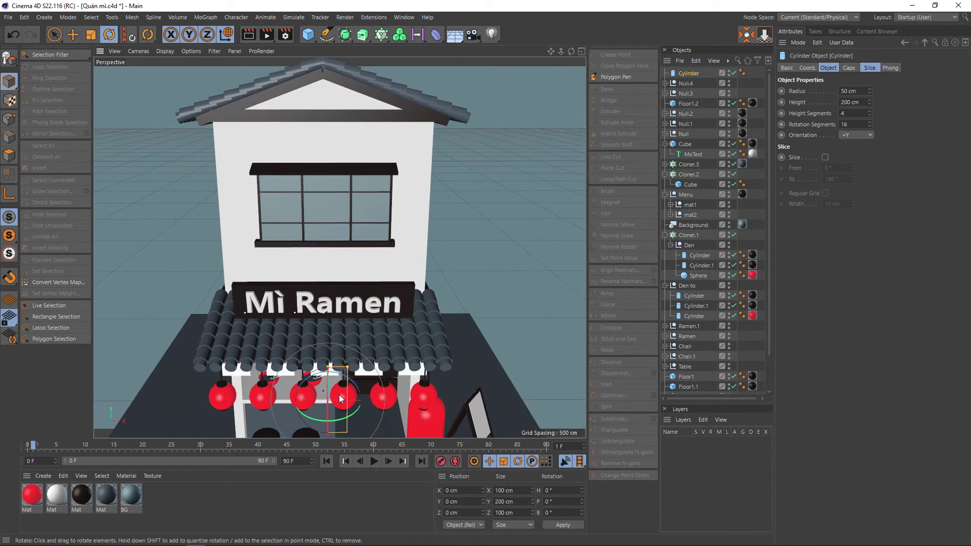
key(e)
mouse_move(327, 353)
mouse_down()
mouse_move(329, 91)
mouse_move(335, 424)
mouse_up()
drag(324, 148, 328, 83)
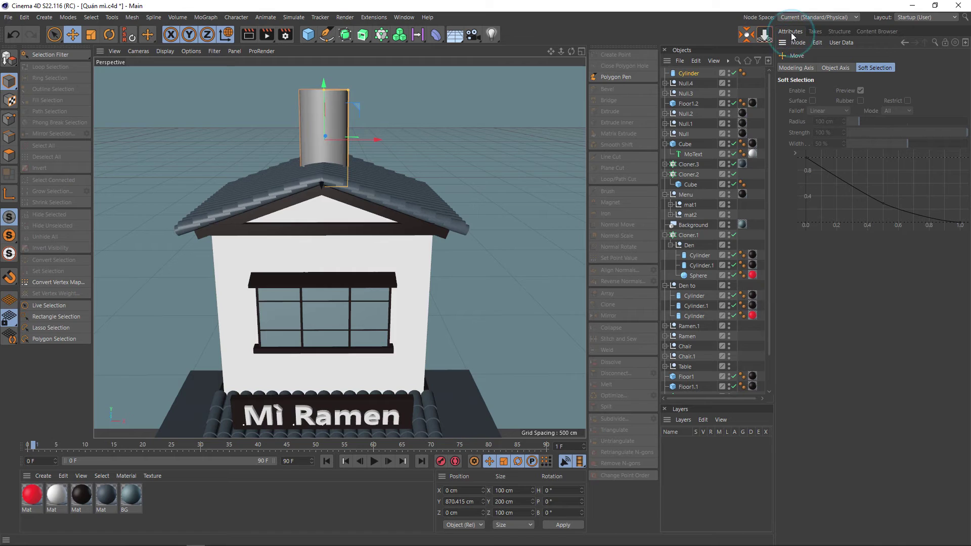
Set the cylinder's orientation to +Z so it runs along the ridge
click(690, 75)
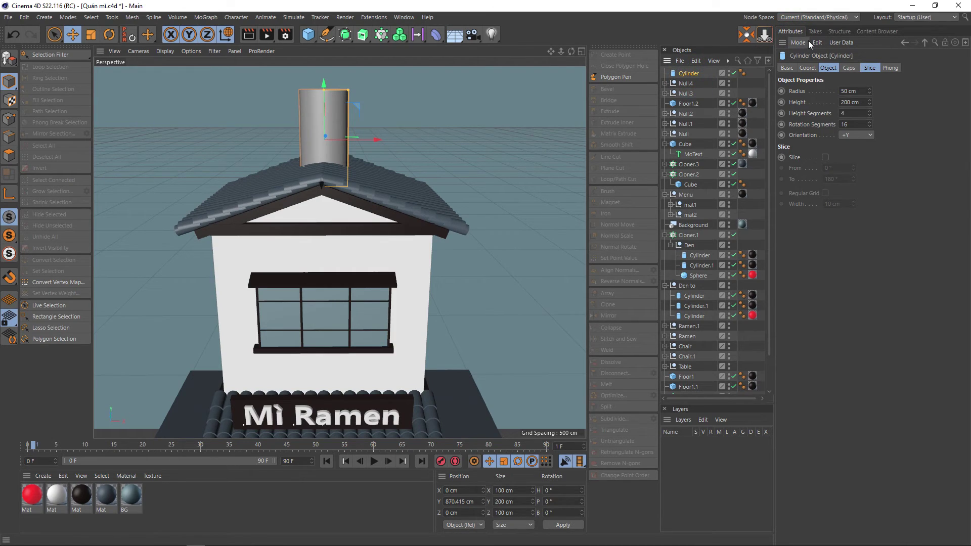
click(857, 139)
click(857, 157)
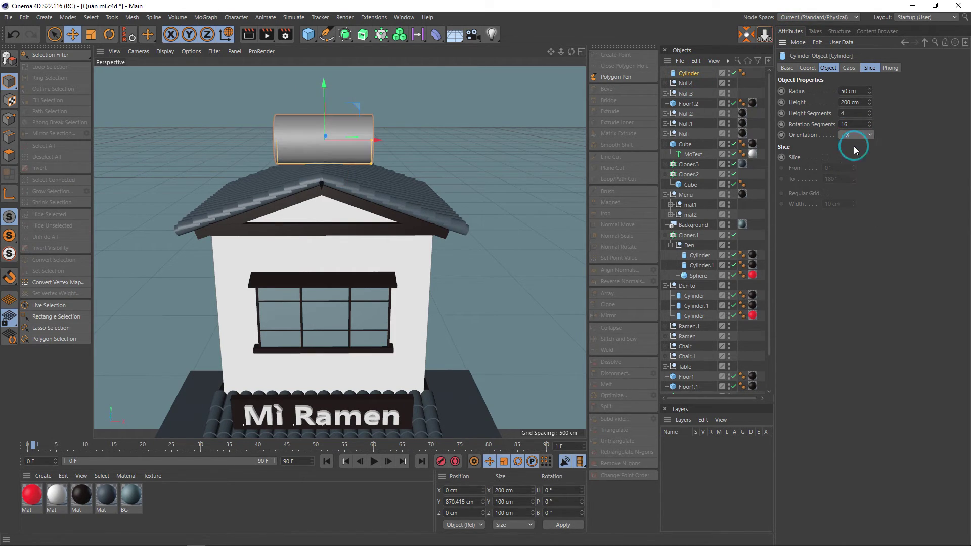
click(855, 135)
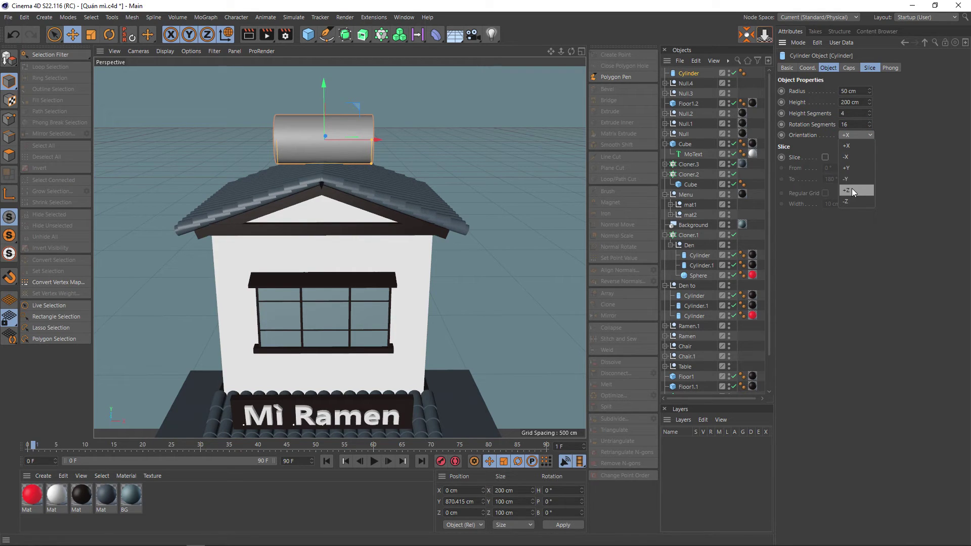
click(853, 191)
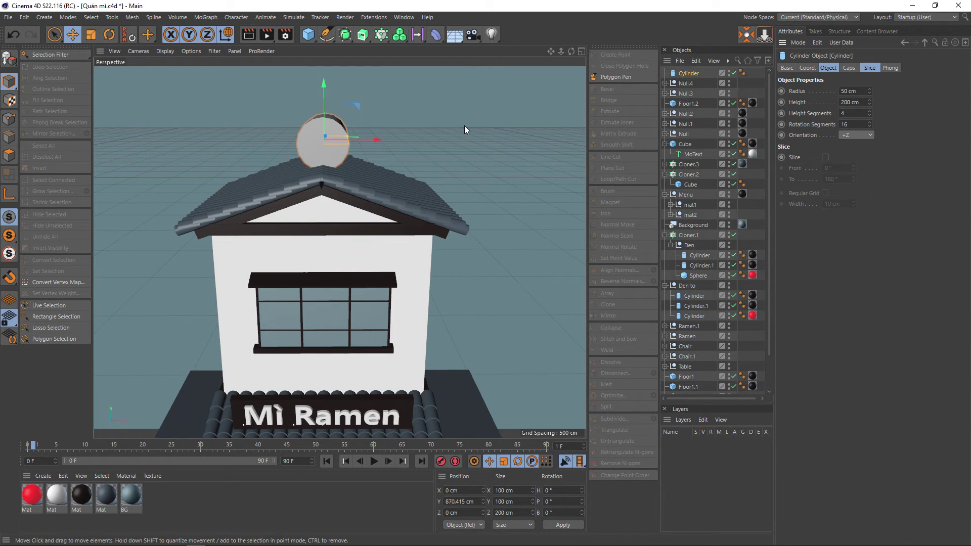
Shrink the cylinder to about 24.863 cm radius and lower it toward the ridge
mouse_move(465, 143)
alt+mouse_down()
mouse_move(426, 178)
mouse_move(368, 131)
mouse_move(375, 104)
alt+mouse_up()
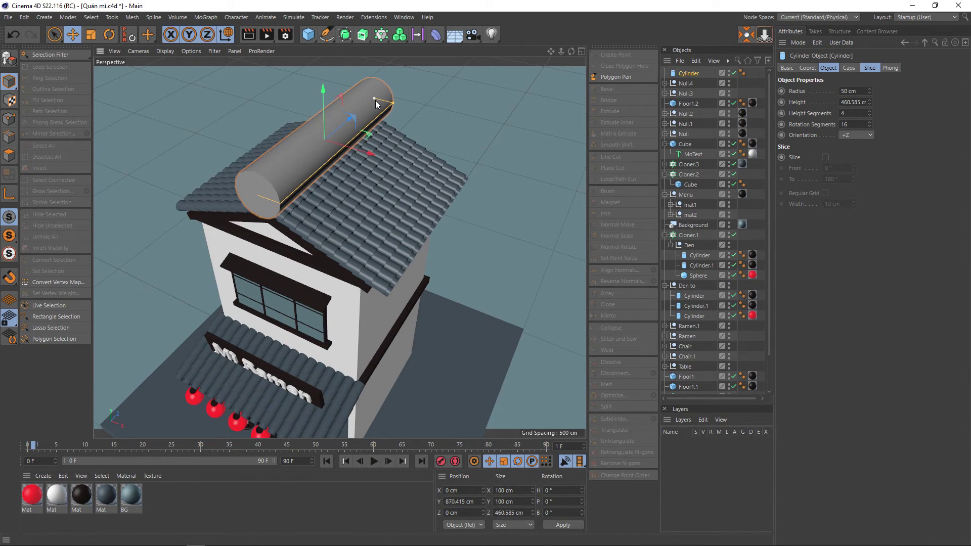
mouse_move(368, 144)
alt+mouse_down()
mouse_move(394, 129)
mouse_move(350, 98)
mouse_move(324, 100)
alt+mouse_up()
drag(362, 148, 348, 149)
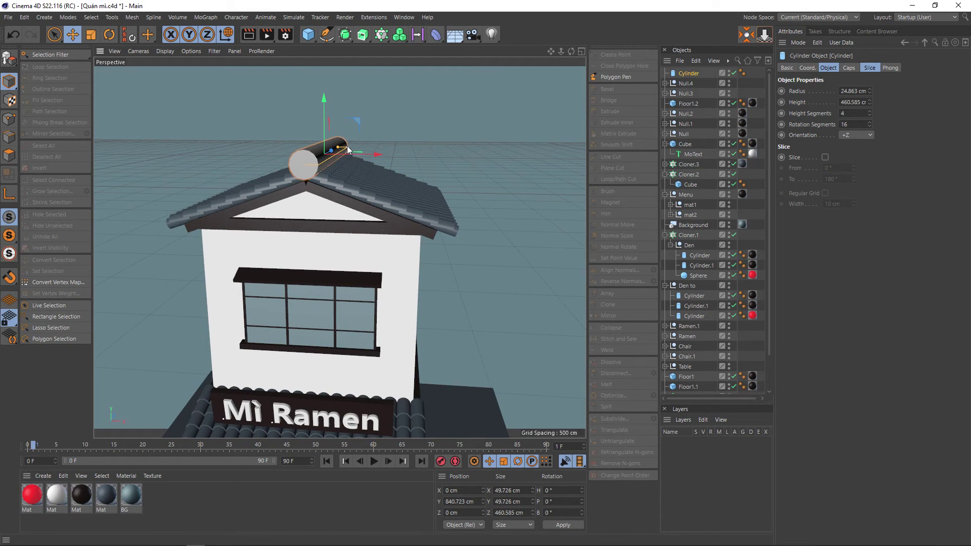
drag(323, 110, 321, 118)
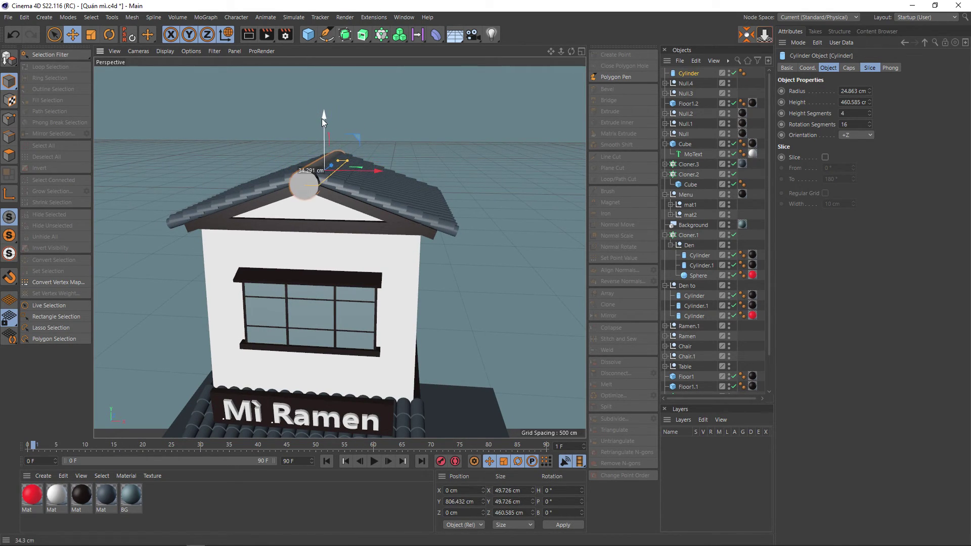
In the four-view layout, nudge the cylinder onto the gable peak at Y 821.121 cm
middle_click(347, 187)
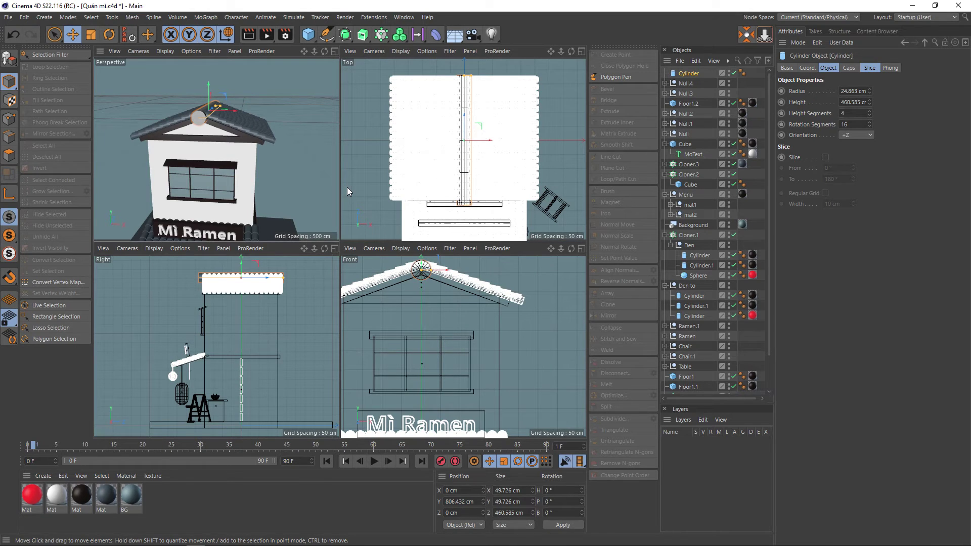
middle_drag(442, 303, 448, 325)
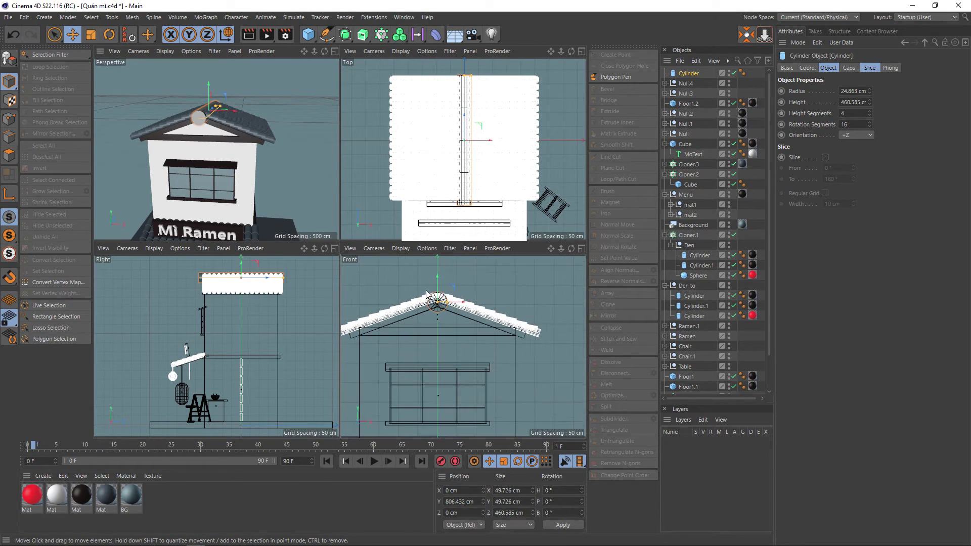
scroll(429, 292, up, 3)
drag(443, 285, 443, 281)
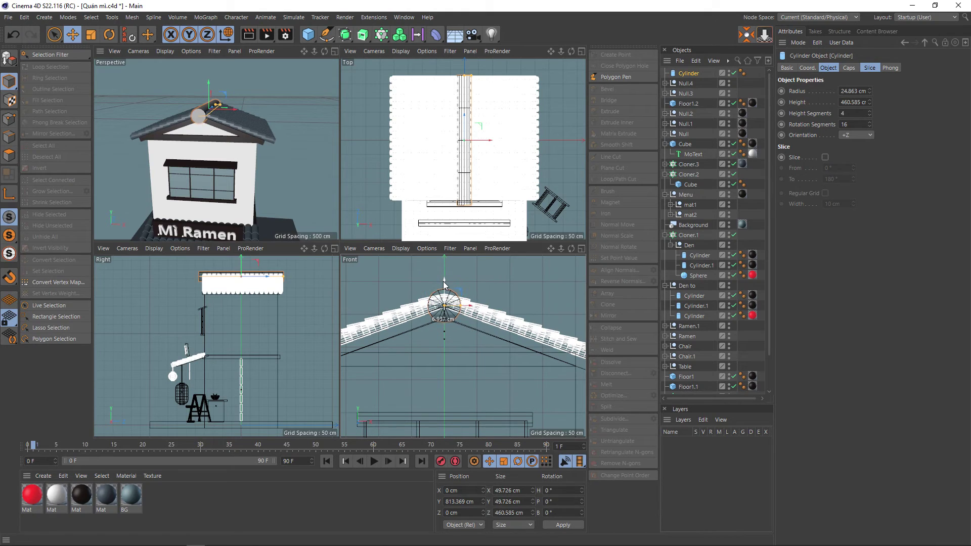
scroll(213, 146, up, 3)
scroll(222, 114, up, 3)
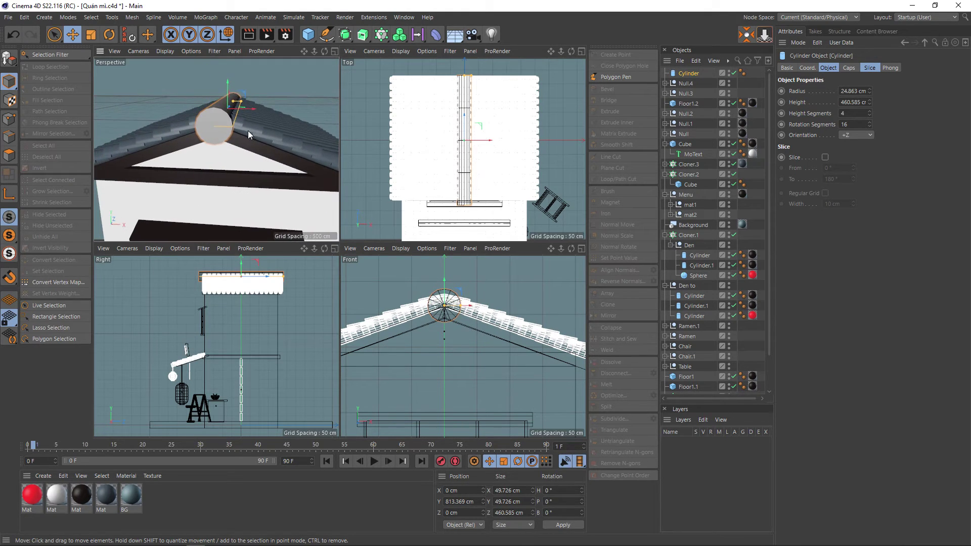
scroll(248, 131, up, 2)
scroll(260, 121, up, 2)
scroll(258, 122, up, 1)
scroll(242, 101, up, 1)
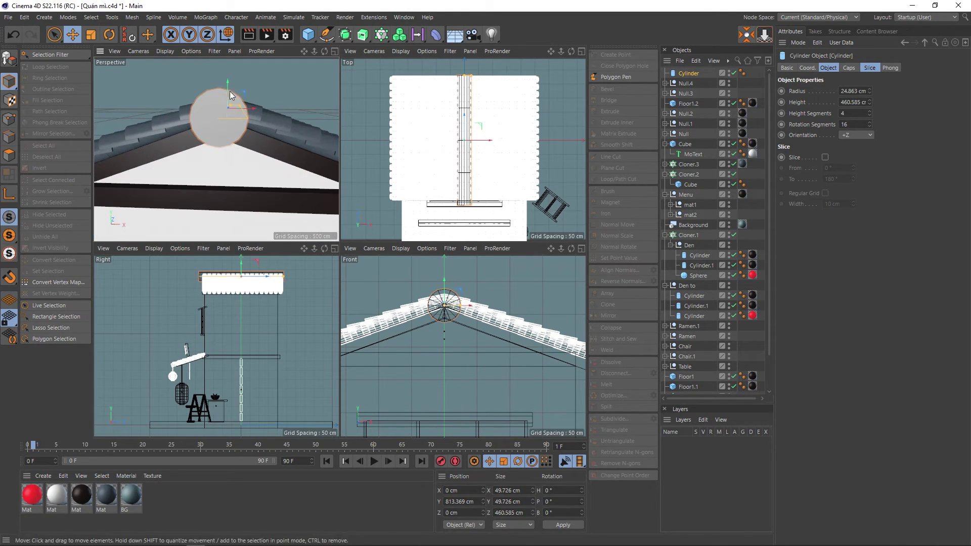
drag(228, 80, 229, 75)
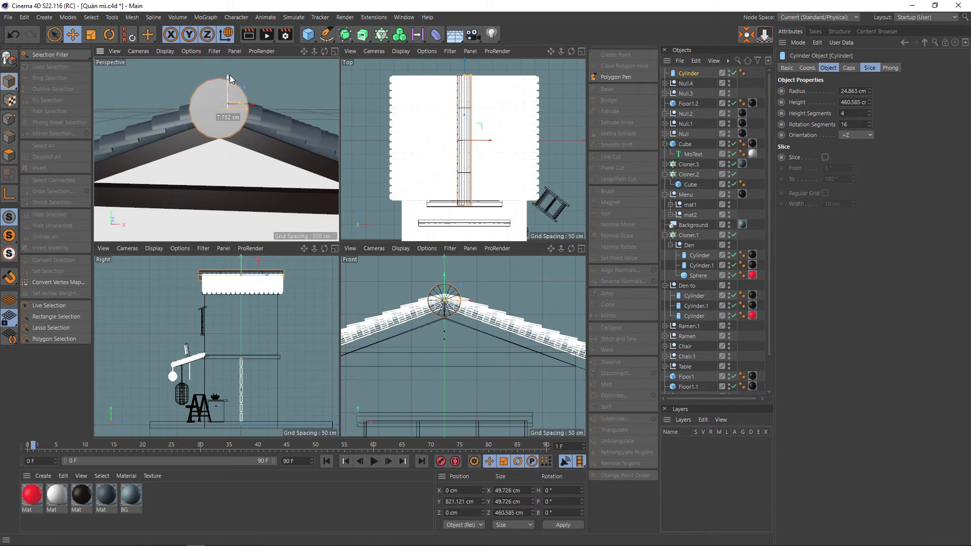
Switch to the 2Story_Ramen_Restaurant reference and orbit to study its roof ridge cap
key(v)
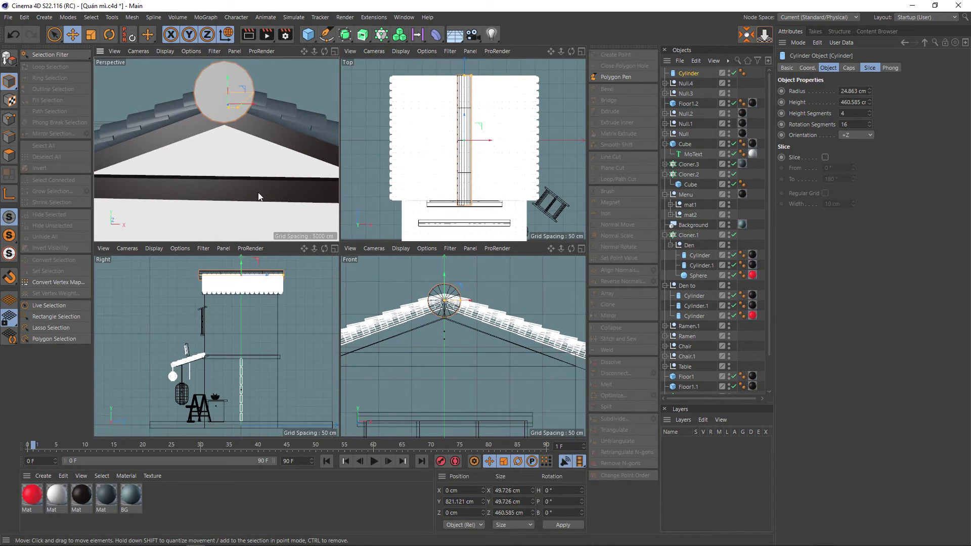
click(284, 240)
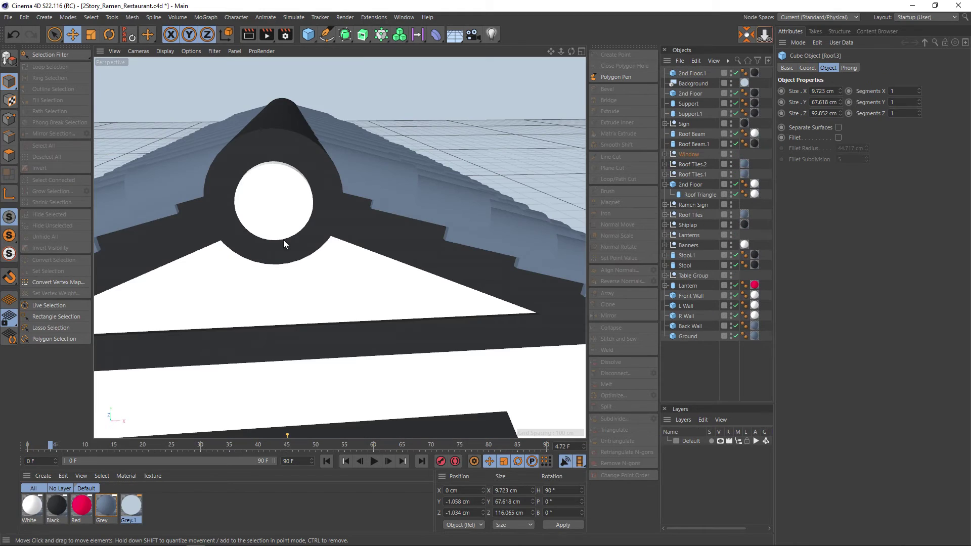
scroll(288, 252, down, 3)
scroll(281, 218, down, 3)
scroll(281, 202, down, 2)
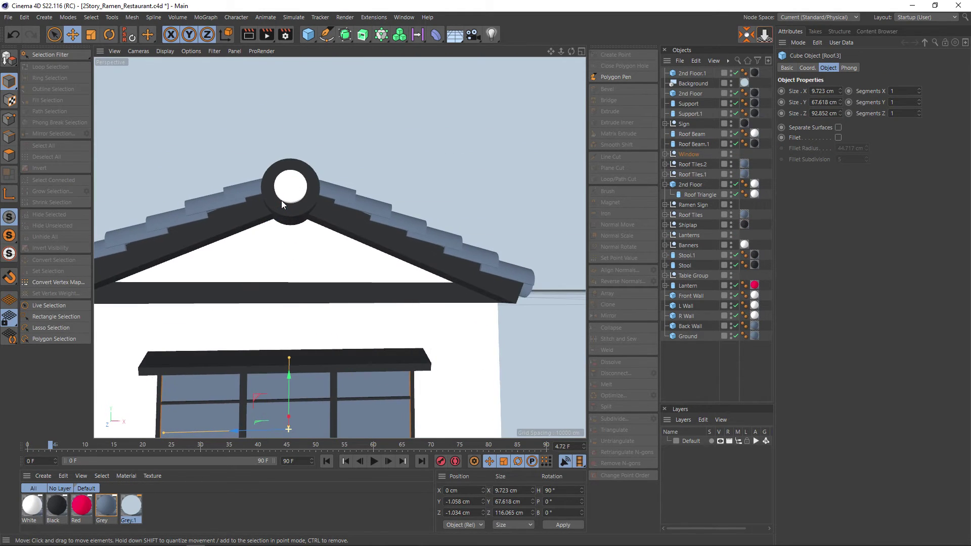
alt+drag(281, 207, 283, 294)
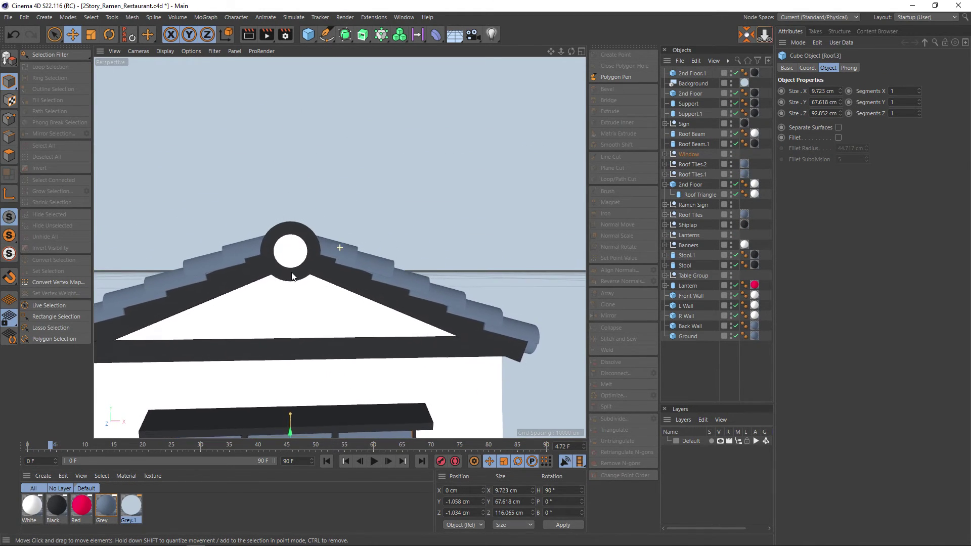
key(v)
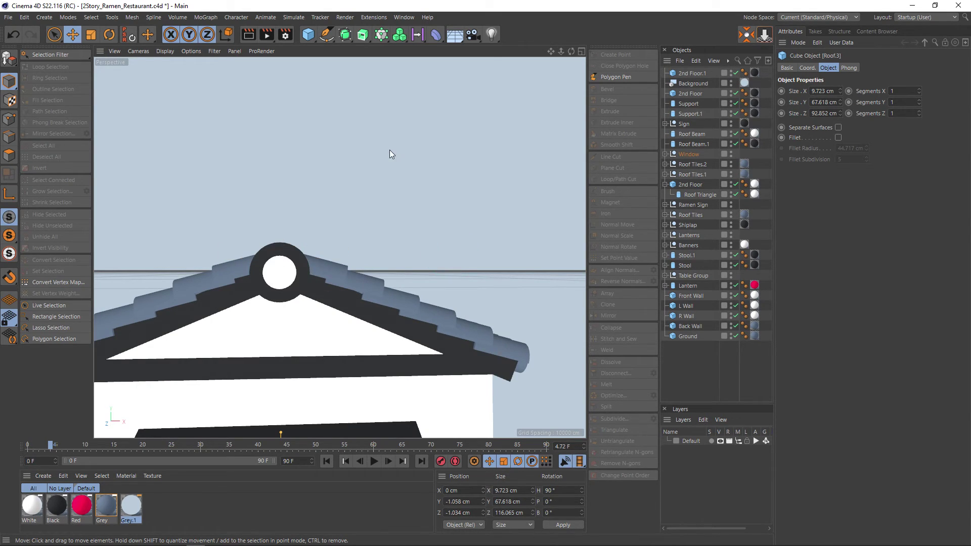
Return to the Quán mì project and frame the ridge cylinder in perspective
key(v)
click(394, 235)
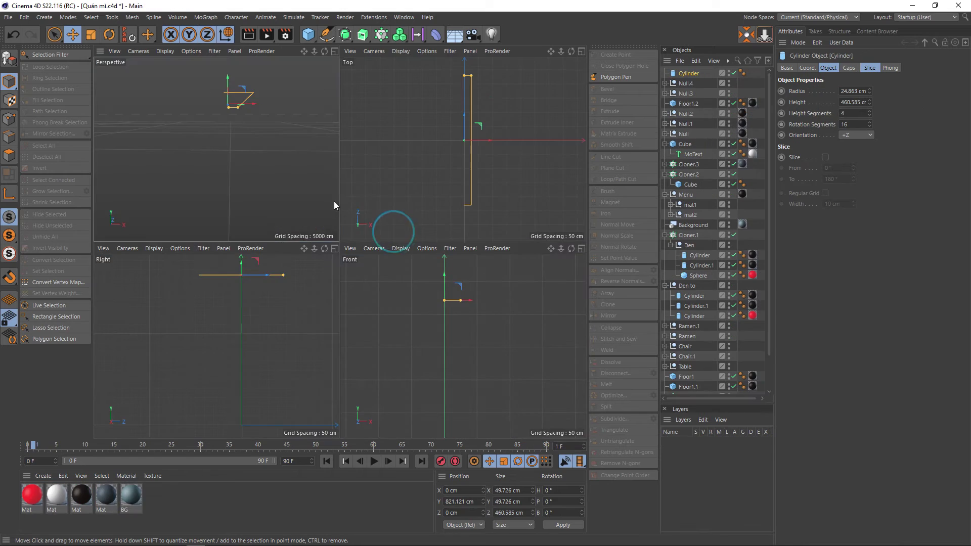
scroll(237, 125, down, 3)
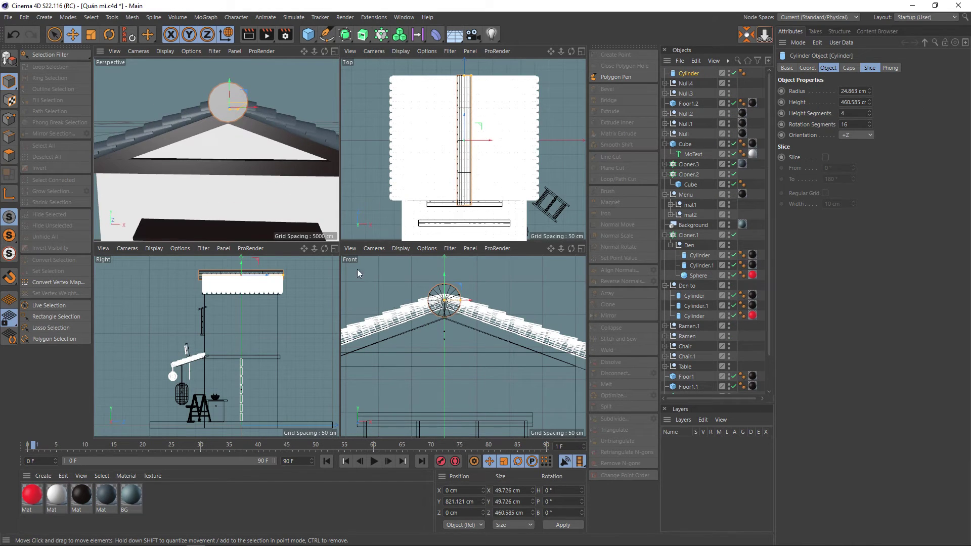
scroll(230, 149, up, 3)
middle_drag(230, 149, 236, 170)
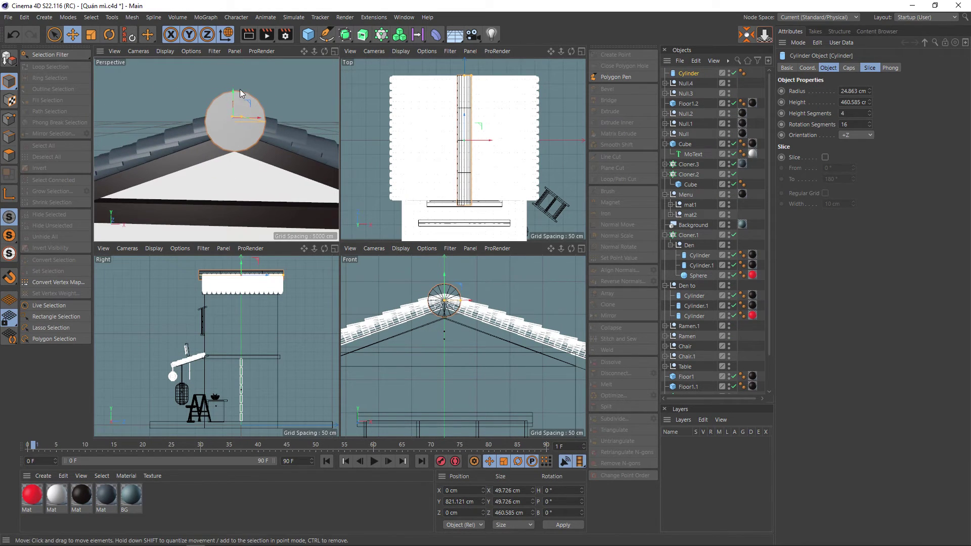
Lower the ridge cylinder to Y 810.603 cm so it sits snugly on the roof peak
drag(234, 90, 265, 120)
alt+drag(277, 149, 270, 133)
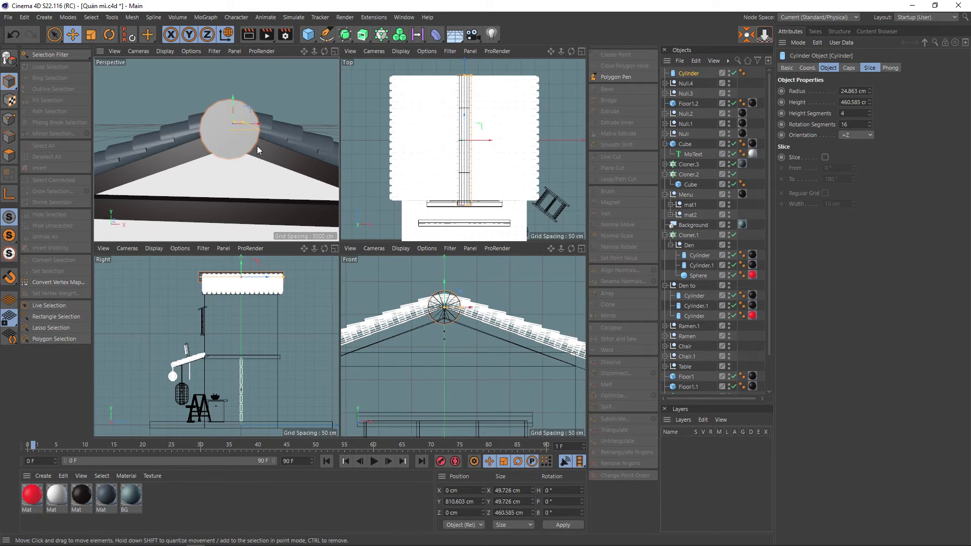
scroll(256, 146, up, 3)
mouse_move(260, 145)
alt+mouse_down()
mouse_move(120, 178)
mouse_move(218, 174)
mouse_move(131, 165)
mouse_move(265, 162)
mouse_move(252, 142)
mouse_move(302, 145)
alt+mouse_up()
scroll(252, 142, up, 3)
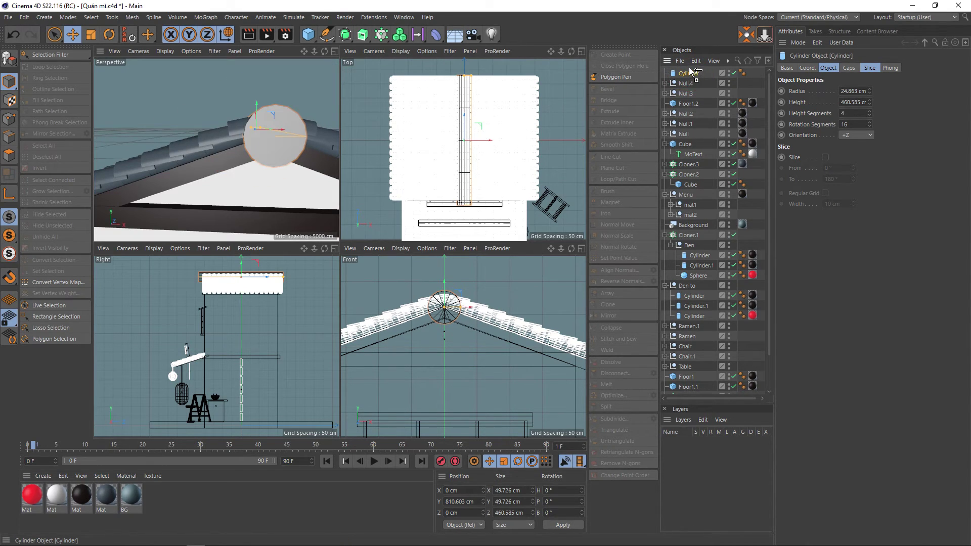
Duplicate the ridge cylinder as a thinner inner copy lengthened to 469.495 cm
key(ctrl+c)
key(ctrl+v)
alt+drag(290, 127, 217, 176)
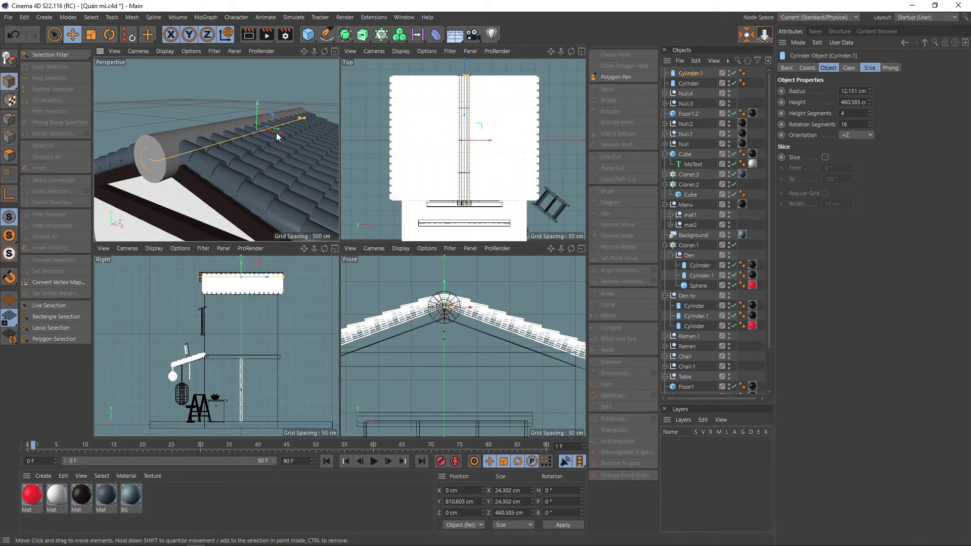
drag(299, 120, 297, 120)
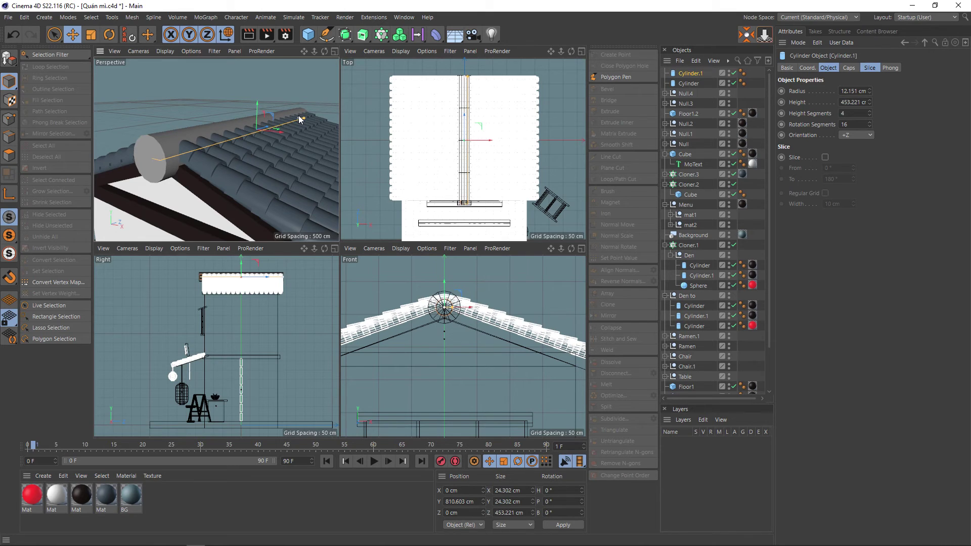
mouse_move(299, 120)
mouse_down()
mouse_move(268, 154)
mouse_move(280, 159)
mouse_up()
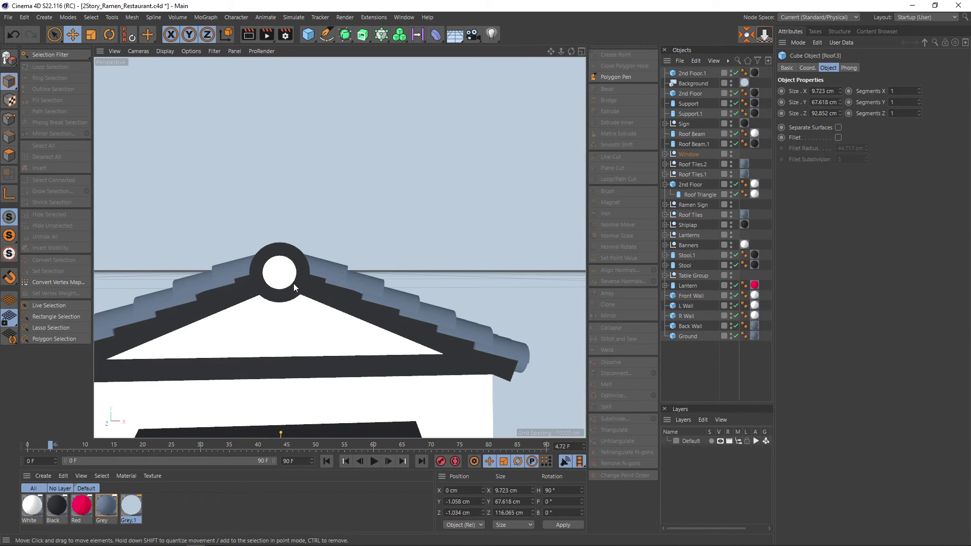
Compare with the reference ridge cap, then frame Quán mì's ridge in a full perspective view
mouse_move(293, 283)
alt+mouse_down()
mouse_move(250, 305)
mouse_move(280, 284)
alt+mouse_up()
key(v)
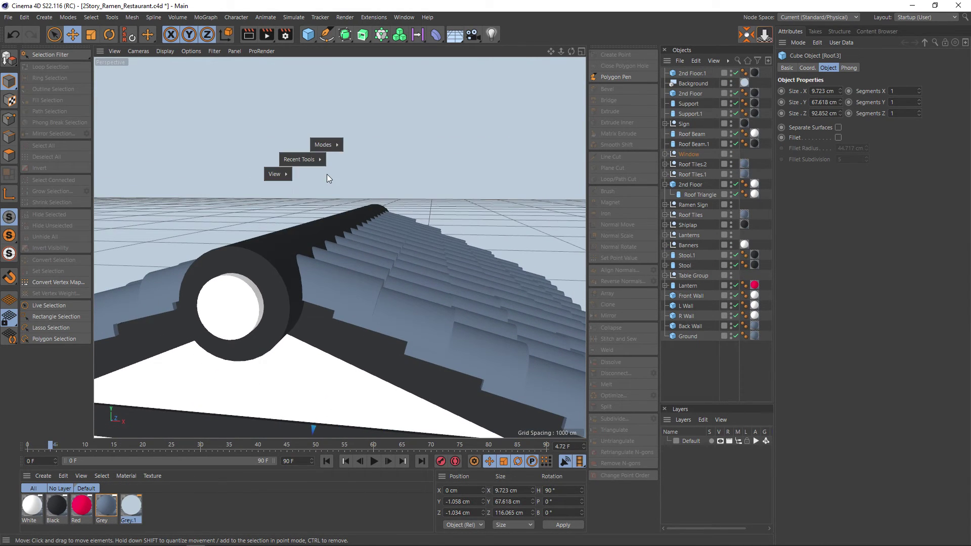
click(323, 227)
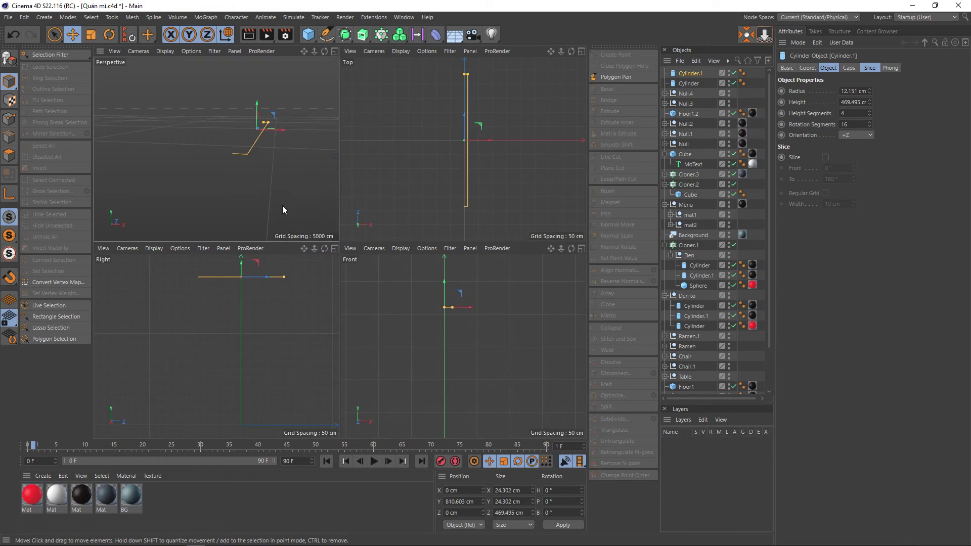
middle_click(253, 182)
alt+middle_drag(377, 282, 335, 218)
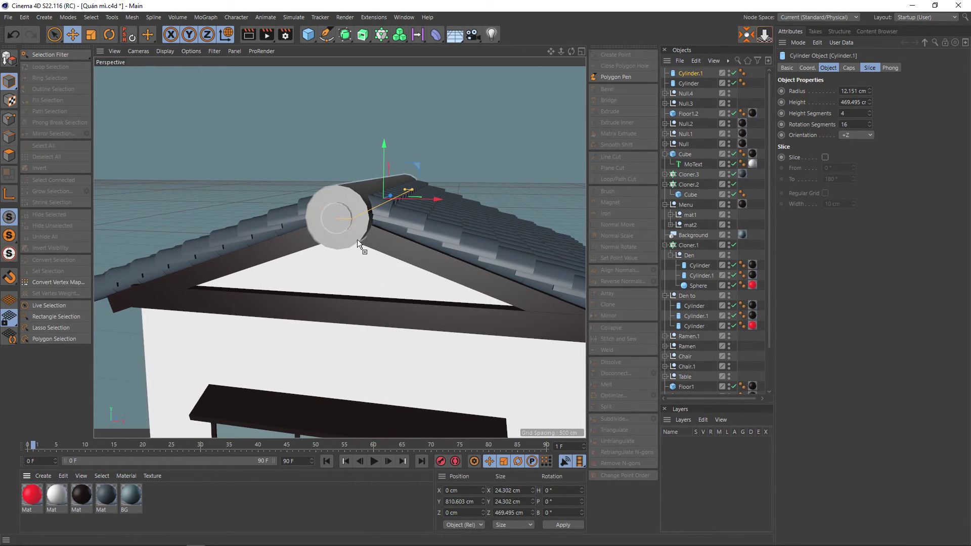
Apply the Black material to the outer cylinder and White to the inner one
drag(82, 497, 357, 233)
mouse_move(60, 497)
mouse_down()
mouse_move(337, 223)
mouse_move(480, 155)
mouse_move(479, 180)
mouse_up()
click(480, 155)
scroll(443, 221, down, 5)
alt+drag(433, 230, 416, 241)
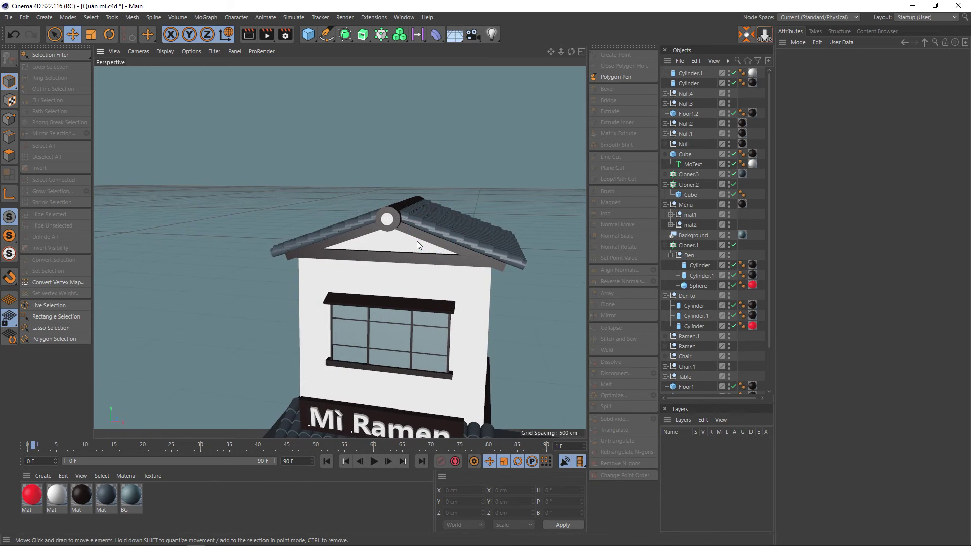
Render a preview of the ramen shop and orbit to view it from above, low and front
key(ctrl+r)
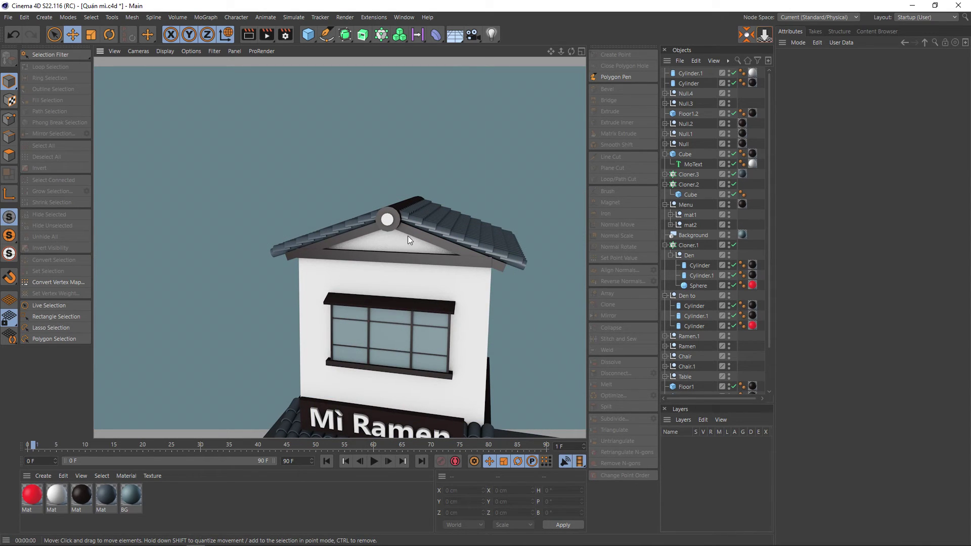
scroll(408, 235, down, 2)
scroll(413, 244, down, 3)
scroll(384, 177, down, 2)
scroll(365, 154, down, 2)
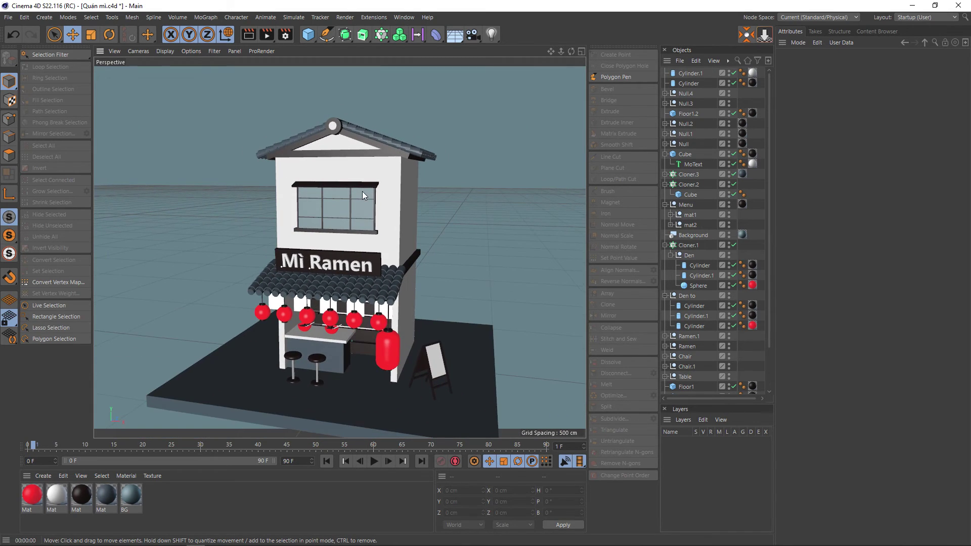
alt+drag(362, 191, 355, 215)
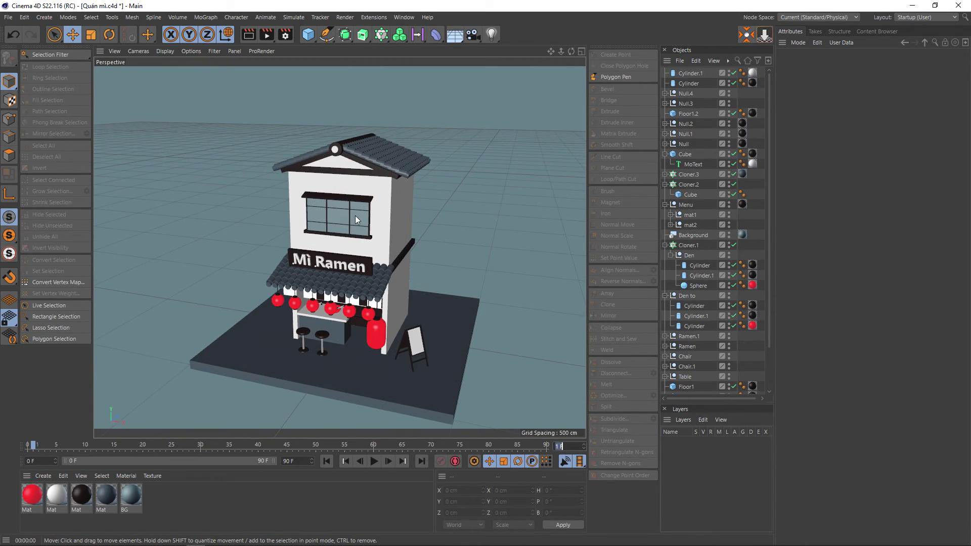
key(Tab)
click(462, 212)
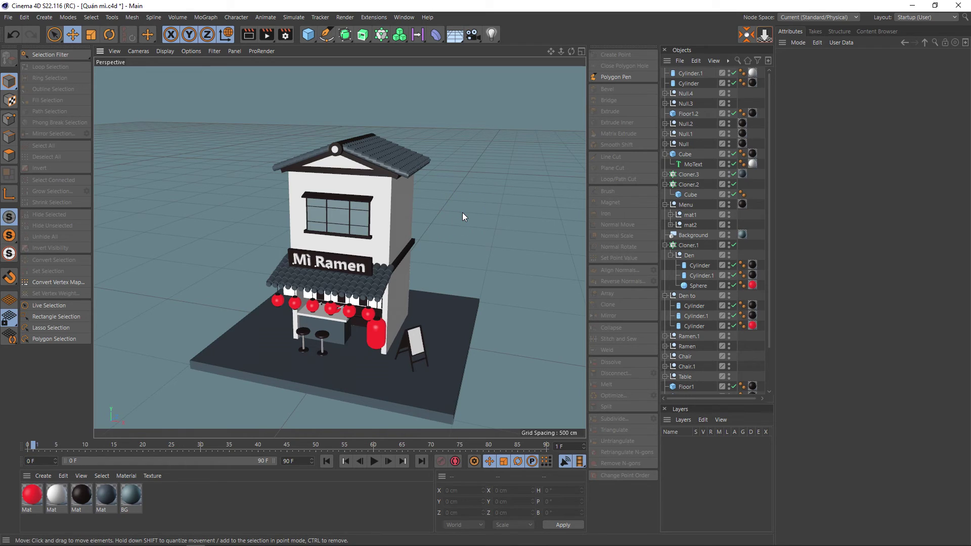
alt+drag(462, 212, 469, 210)
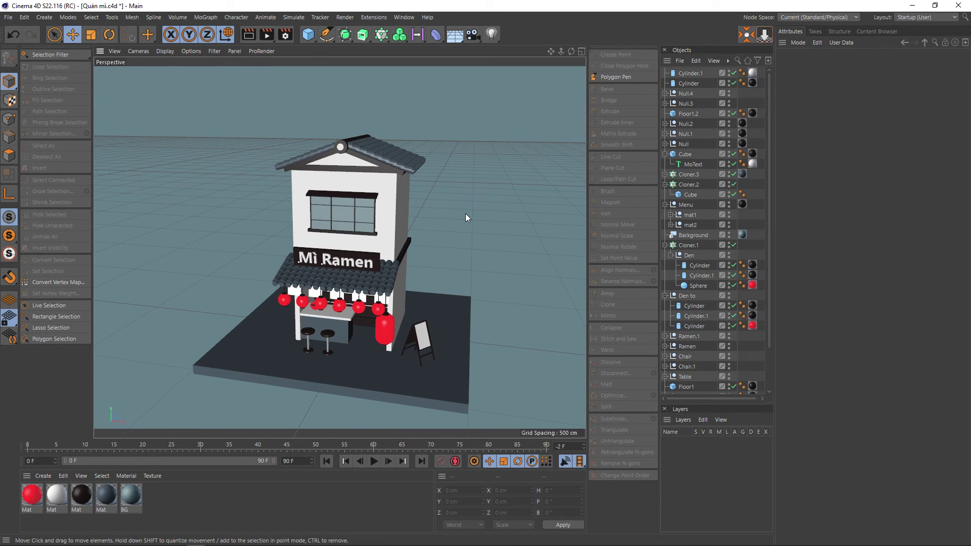
mouse_move(465, 213)
alt+mouse_down()
mouse_move(418, 211)
mouse_move(401, 193)
mouse_move(416, 186)
alt+mouse_up()
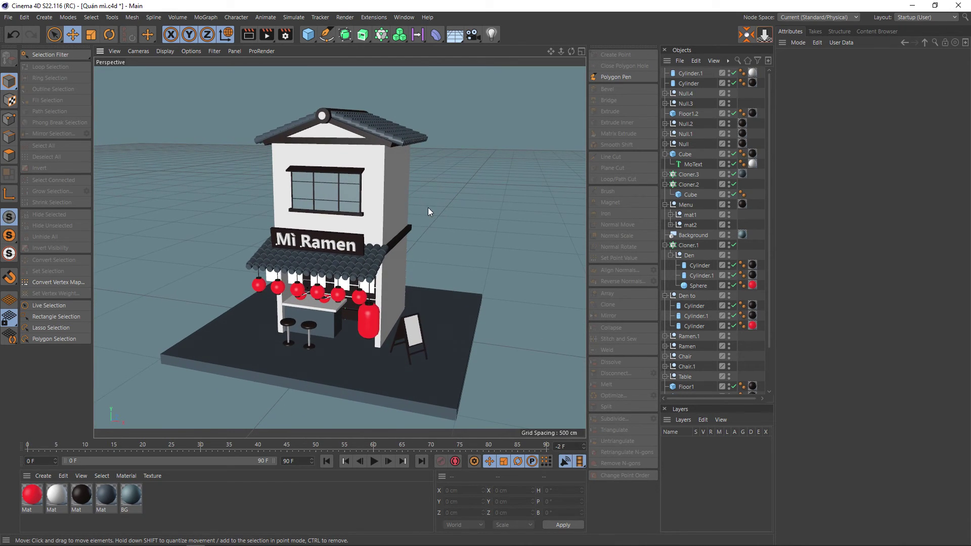
Orbit around the 2Story_Ramen_Restaurant reference shop from above and the side to compare
key(v)
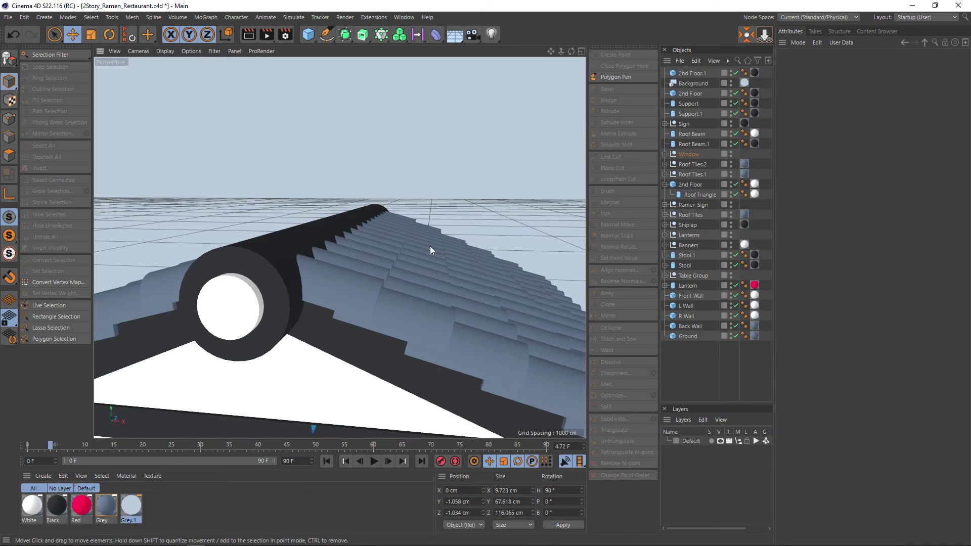
scroll(430, 249, down, 5)
scroll(418, 250, down, 4)
scroll(406, 251, down, 4)
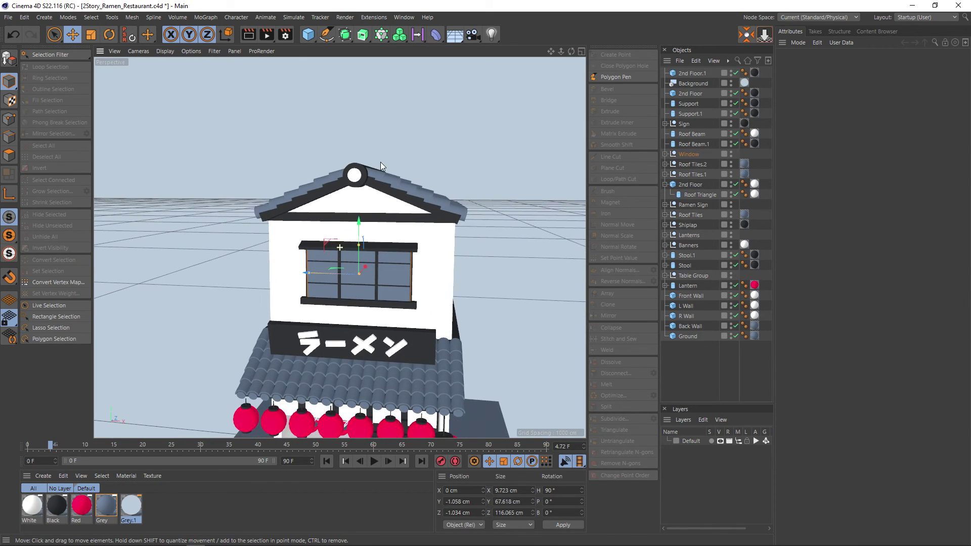
scroll(381, 216, down, 3)
alt+drag(381, 216, 415, 229)
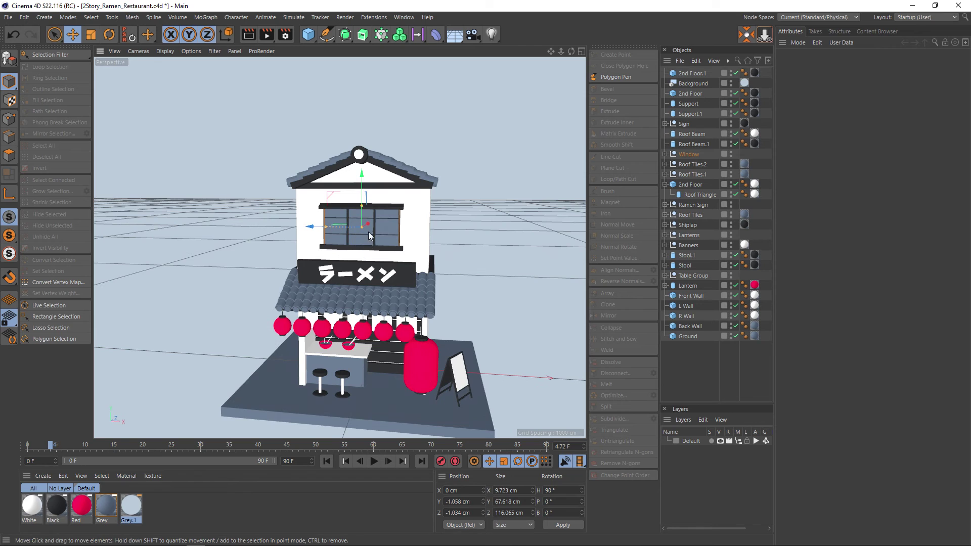
mouse_move(415, 228)
alt+mouse_down()
mouse_move(496, 228)
mouse_move(447, 211)
alt+mouse_up()
click(496, 228)
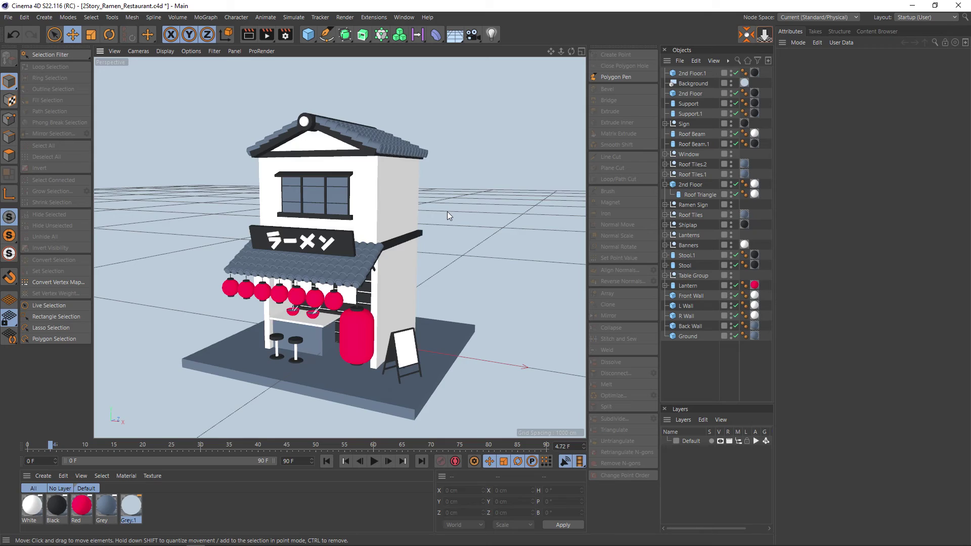
mouse_move(447, 212)
alt+mouse_down()
mouse_move(389, 239)
mouse_move(148, 218)
mouse_move(139, 207)
mouse_move(240, 200)
mouse_move(478, 213)
mouse_move(470, 218)
alt+mouse_up()
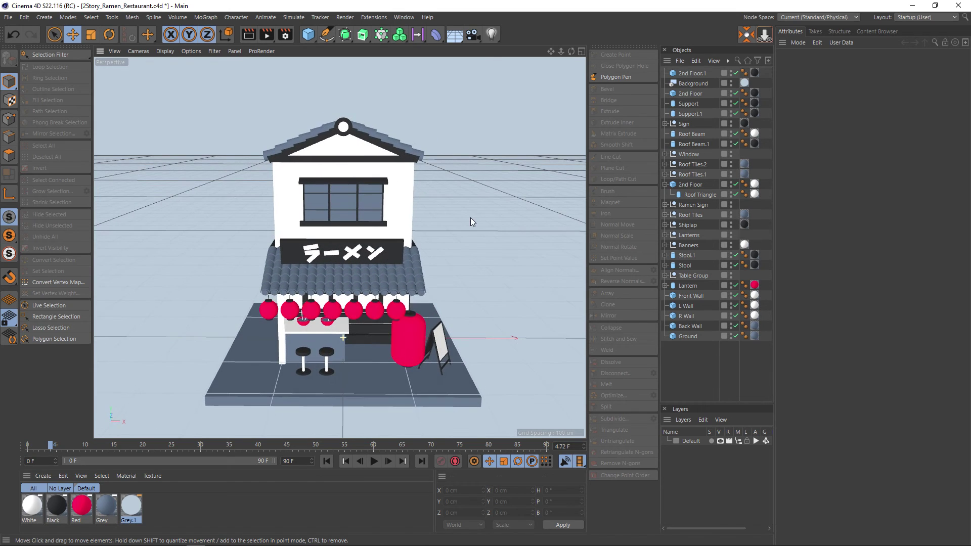
Switch between the reference and Quán mì.c4d, ending in Quán mì with the BG material open
key(v)
click(445, 274)
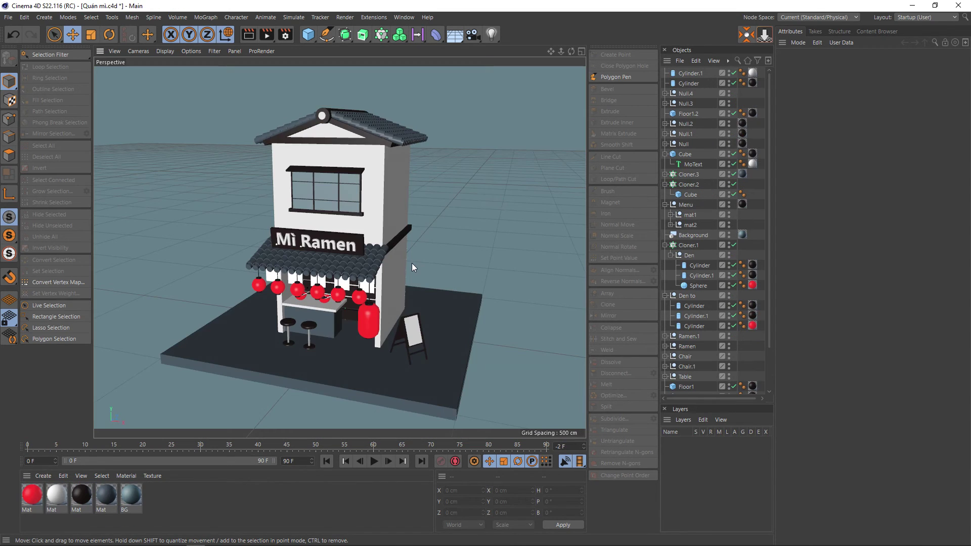
alt+middle_drag(408, 257, 392, 248)
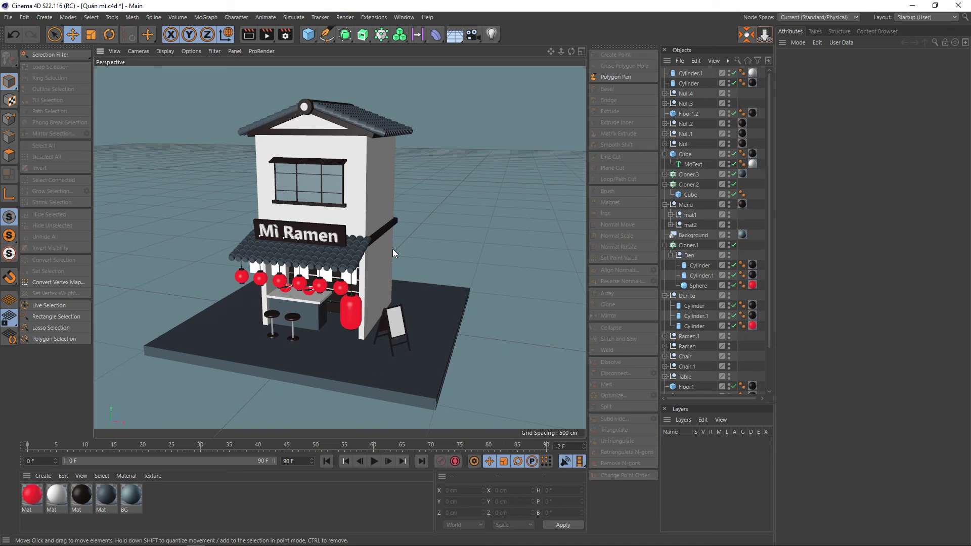
key(v)
click(385, 333)
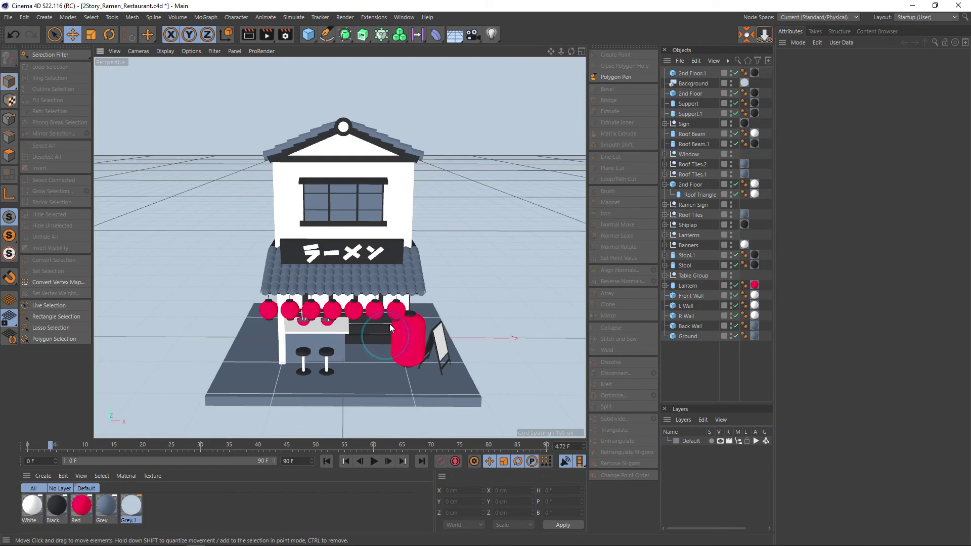
key(v)
mouse_move(428, 305)
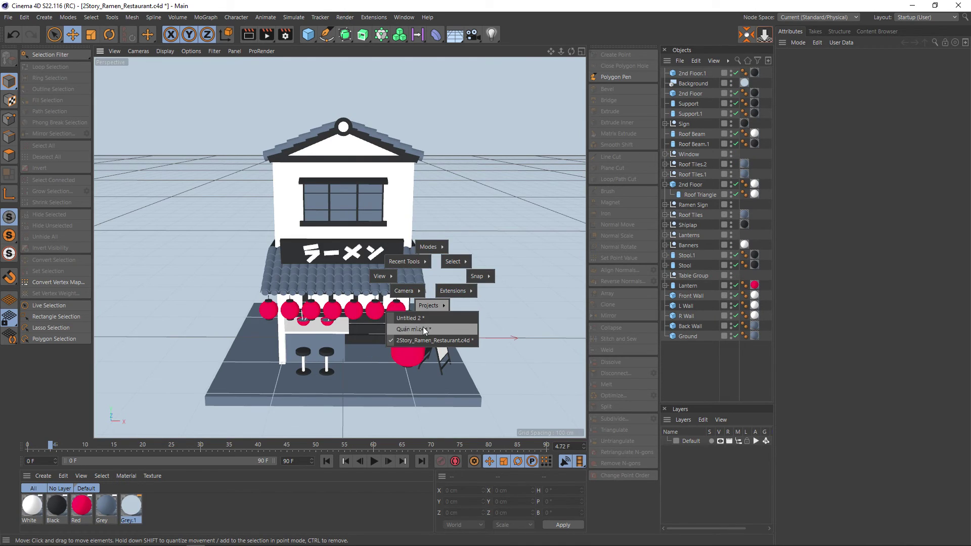
click(423, 327)
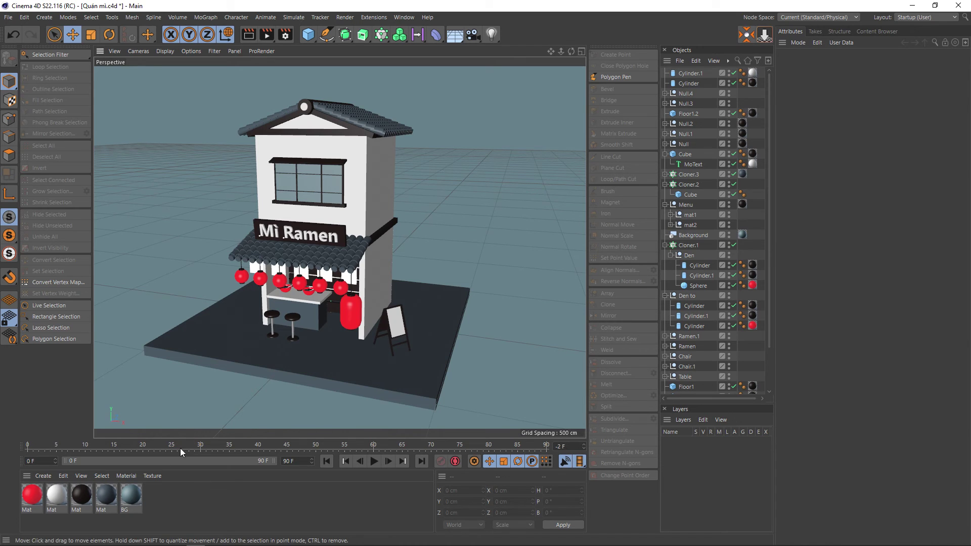
click(131, 494)
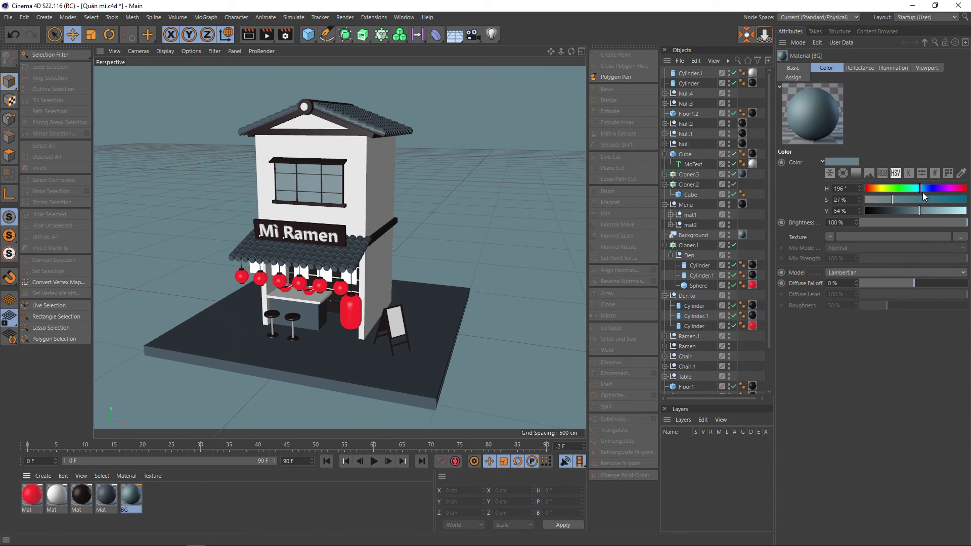
Set the BG material colour to V 100% and S 19% for a pale blue
drag(934, 214, 966, 211)
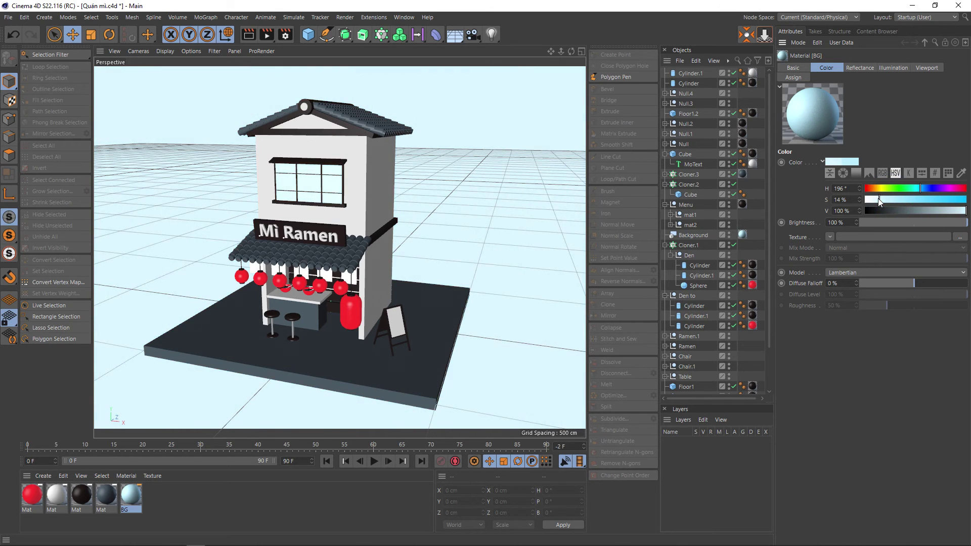
drag(889, 202, 884, 200)
mouse_move(418, 244)
alt+mouse_down()
mouse_move(433, 223)
mouse_move(322, 244)
mouse_move(407, 236)
alt+mouse_up()
scroll(383, 236, up, 3)
scroll(383, 236, up, 2)
Render previews of the shop front with the Mì Ramen sign against the pale blue backdrop
mouse_move(518, 203)
alt+mouse_down()
mouse_move(408, 205)
mouse_move(532, 205)
mouse_move(318, 303)
mouse_move(455, 243)
mouse_move(584, 214)
mouse_move(469, 208)
mouse_move(477, 221)
mouse_move(482, 213)
alt+mouse_up()
scroll(495, 222, up, 3)
key(ctrl+r)
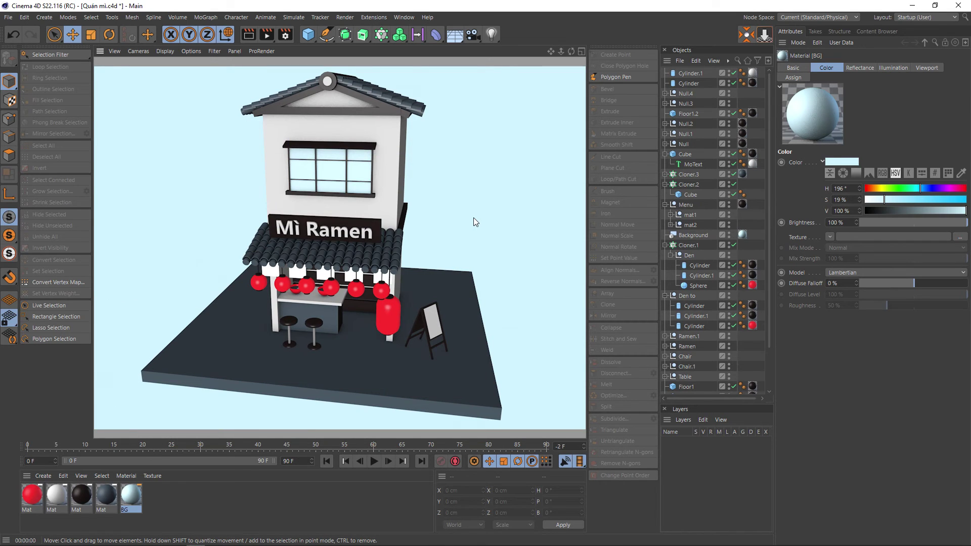
mouse_move(473, 218)
alt+mouse_down()
mouse_move(412, 217)
mouse_move(441, 204)
mouse_move(436, 195)
alt+mouse_up()
scroll(436, 195, up, 1)
scroll(402, 205, up, 2)
scroll(398, 223, up, 2)
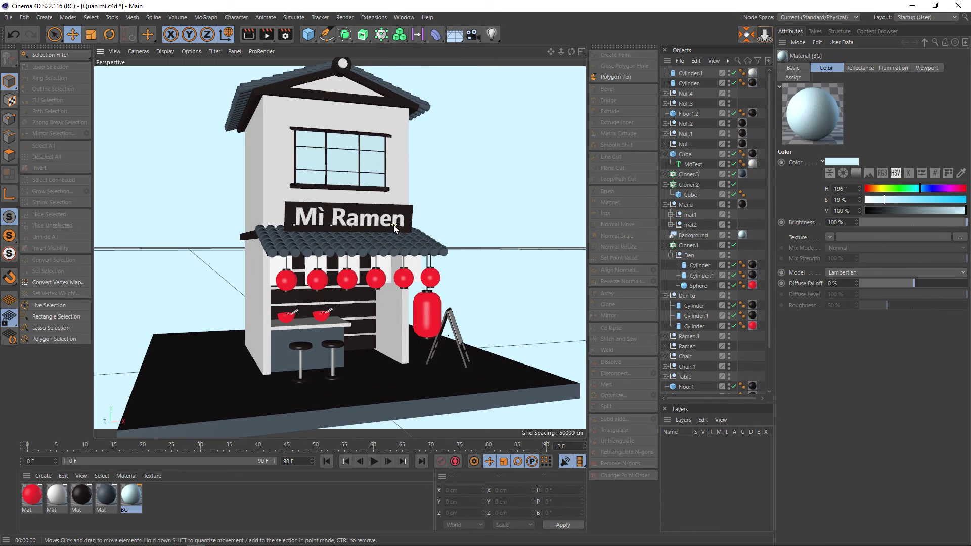
key(ctrl+r)
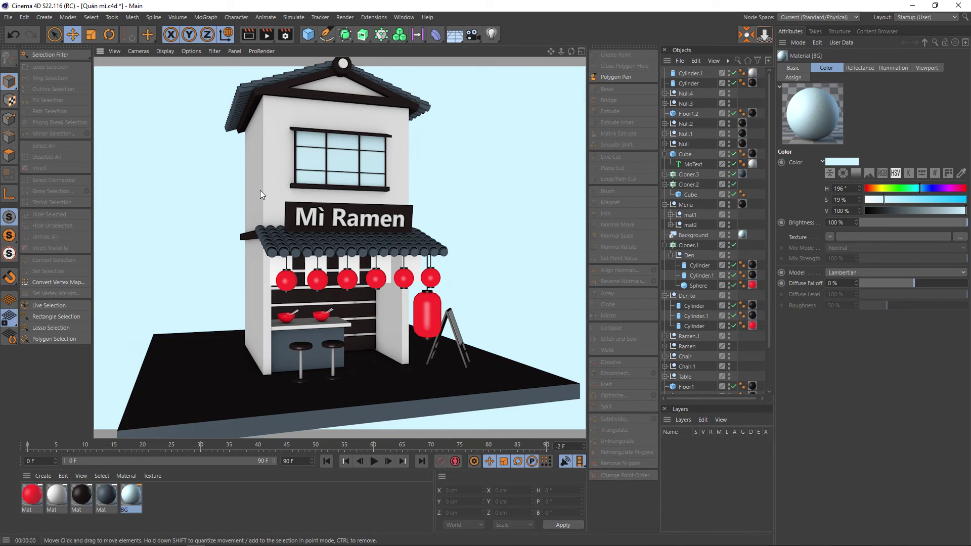
Switch to the 2Story_Ramen_Restaurant.c4d reference and render its left-front view
key(v)
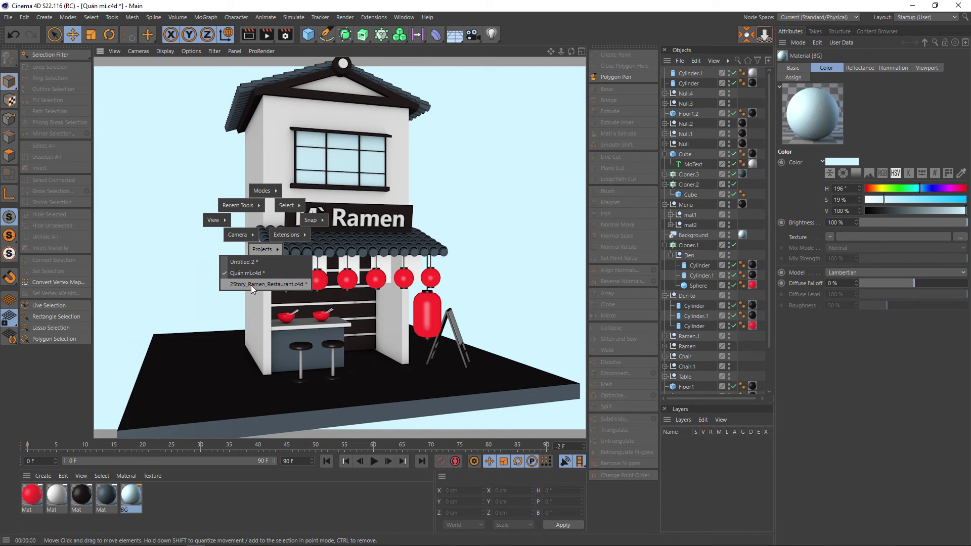
click(252, 285)
scroll(337, 255, up, 1)
alt+drag(337, 255, 358, 221)
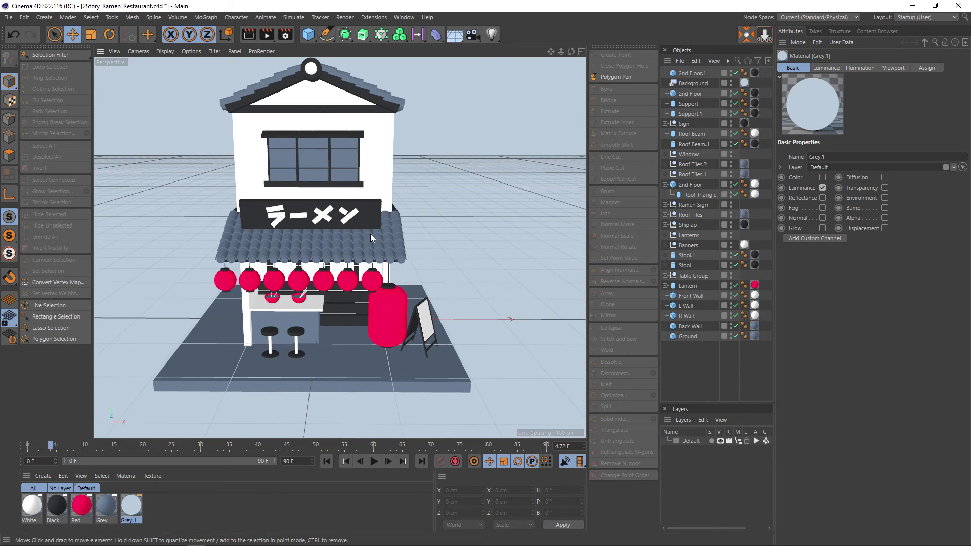
scroll(358, 221, up, 1)
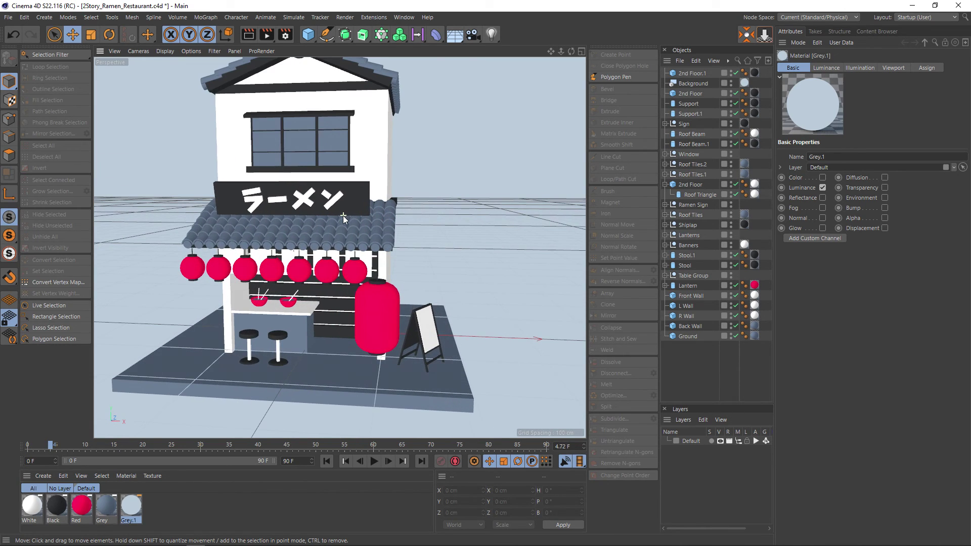
alt+middle_drag(344, 218, 352, 237)
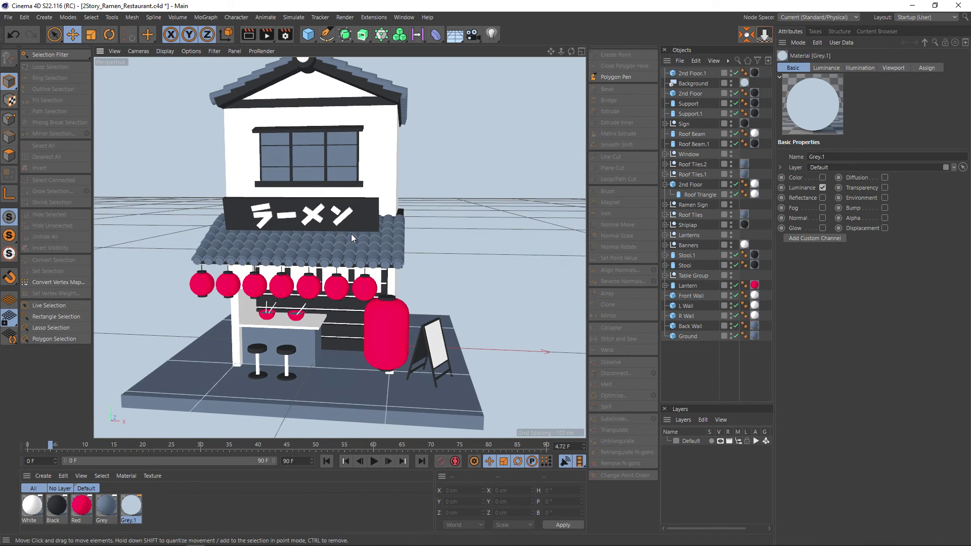
key(ctrl+r)
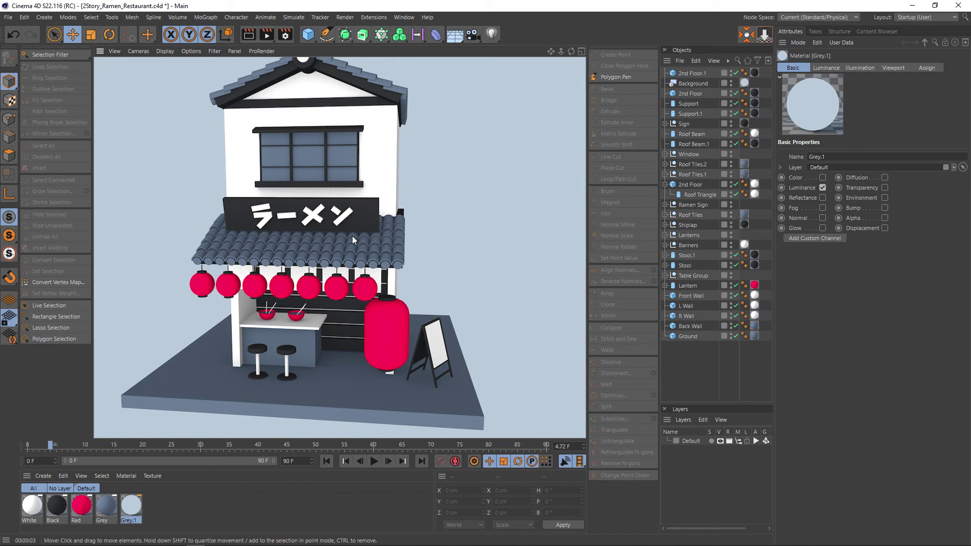
Render a close-up of the reference lanterns and banner, then a higher view of the stall
scroll(367, 287, up, 3)
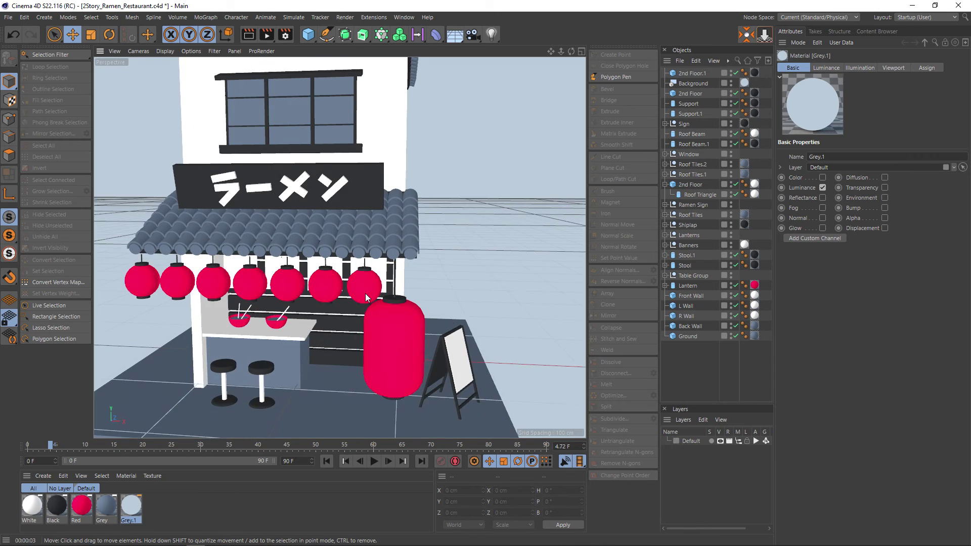
scroll(366, 286, up, 5)
click(392, 237)
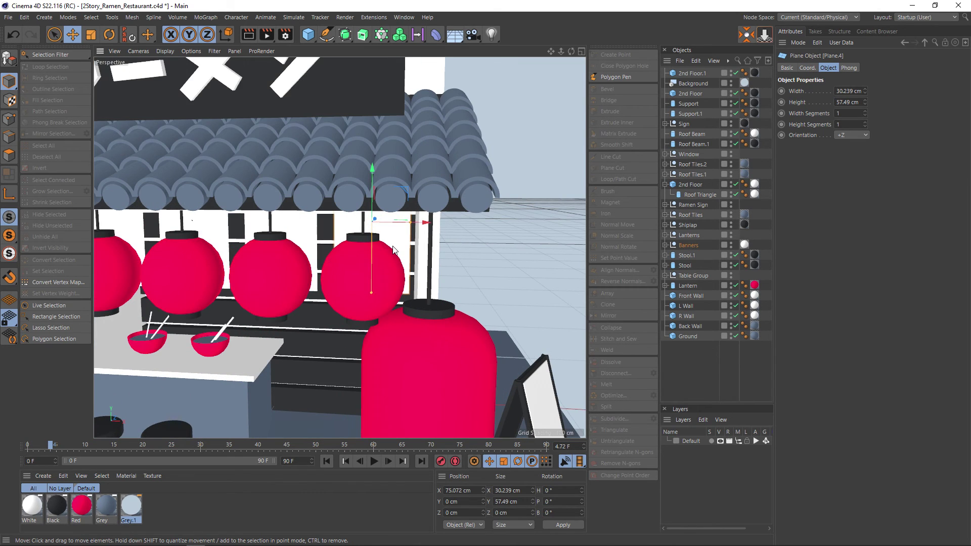
scroll(393, 249, down, 3)
scroll(393, 250, up, 4)
key(ctrl+r)
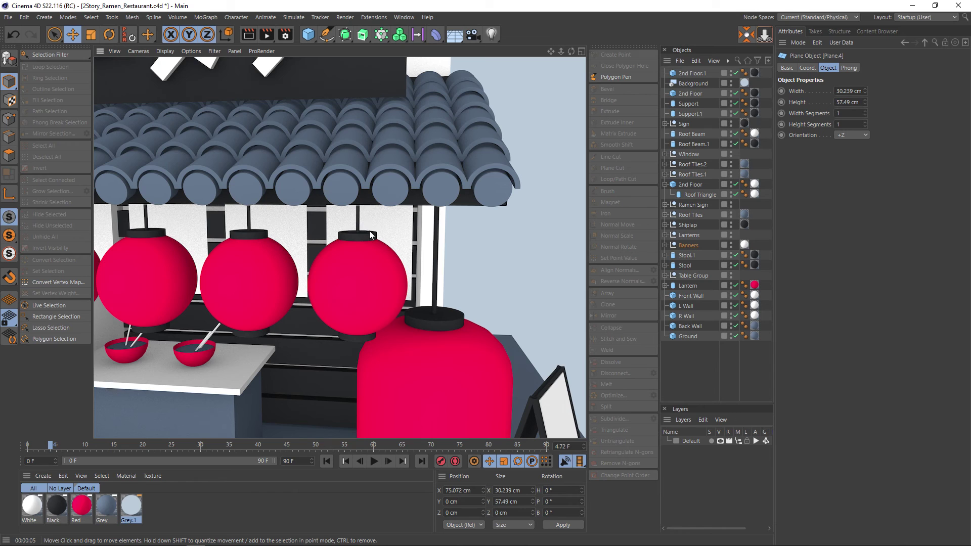
scroll(405, 233, down, 5)
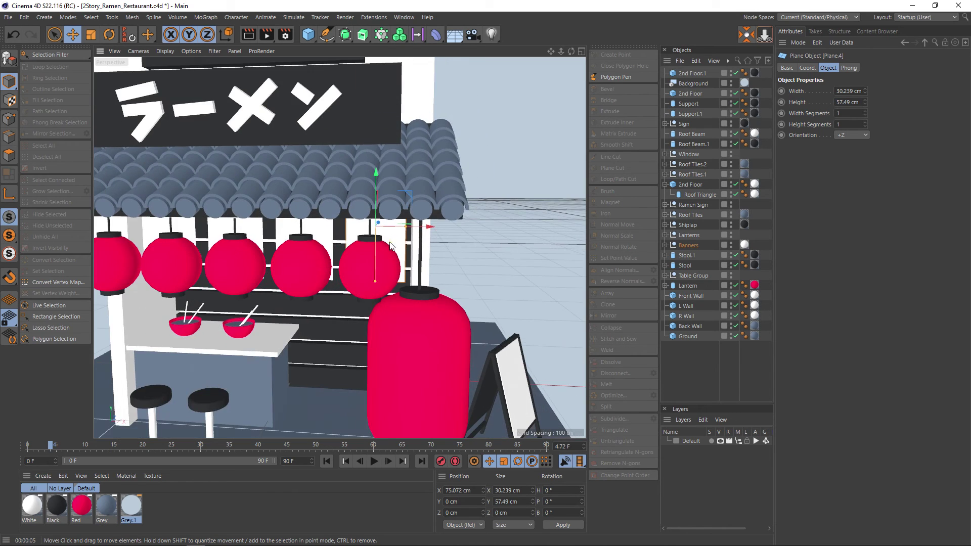
scroll(384, 245, down, 2)
scroll(374, 241, down, 3)
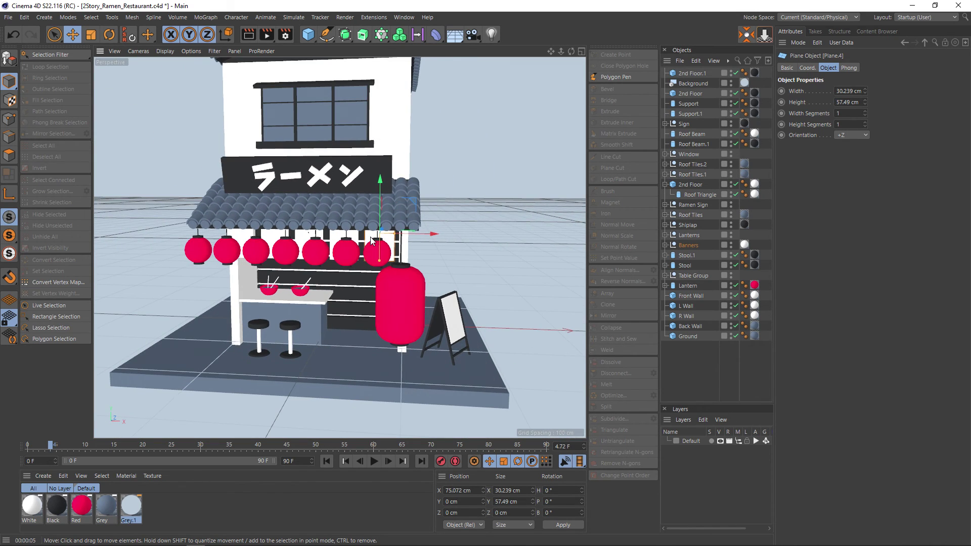
mouse_move(371, 237)
alt+mouse_down()
mouse_move(371, 263)
mouse_move(356, 248)
alt+mouse_up()
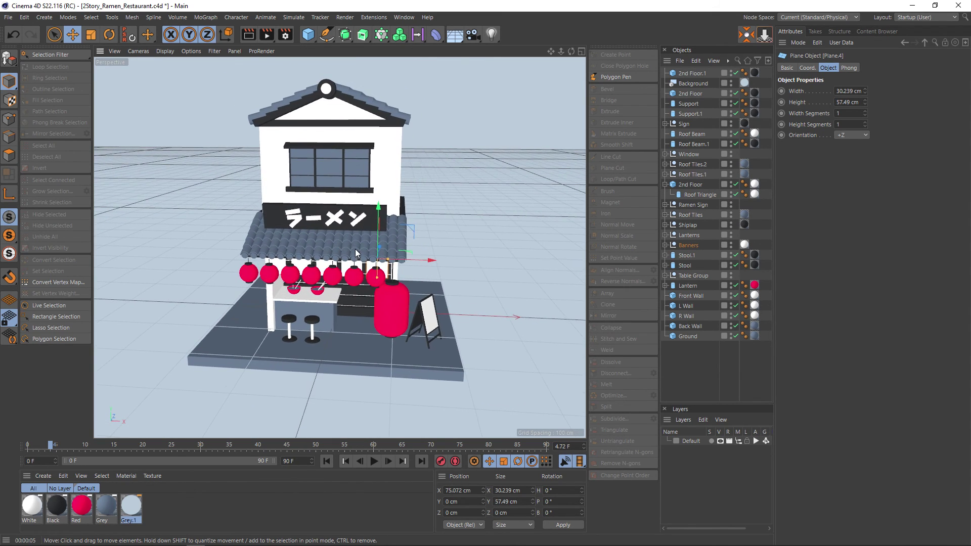
key(ctrl+r)
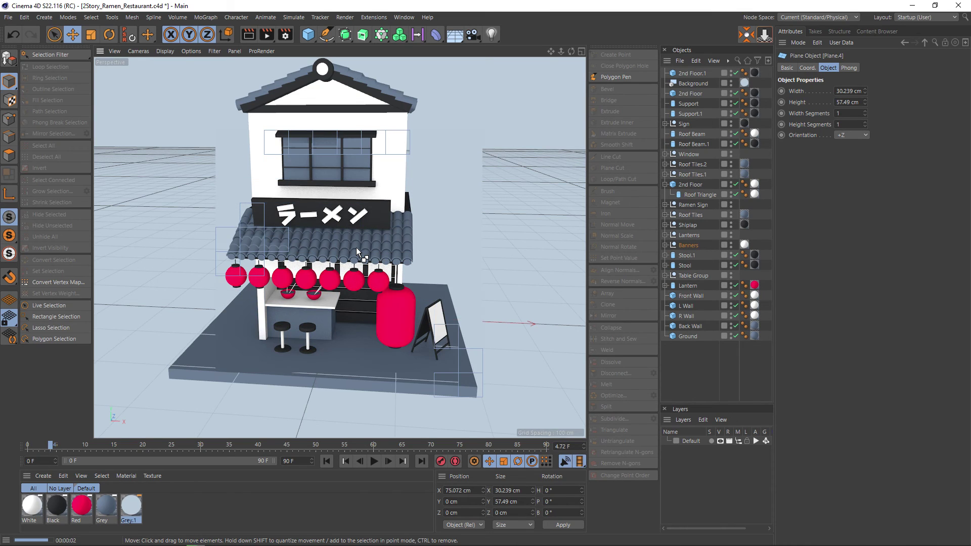
Return to Quán mì and render the stall from the front
key(v)
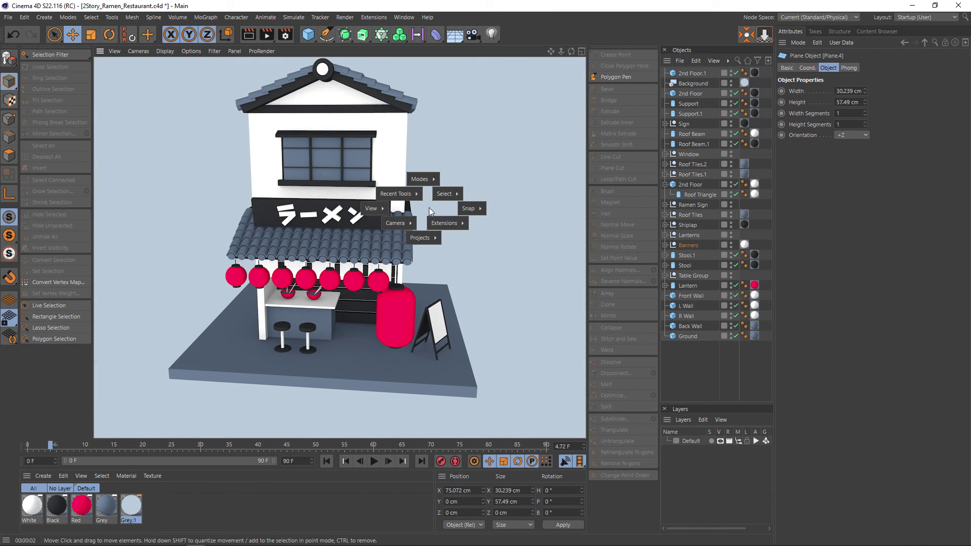
click(420, 258)
alt+drag(421, 258, 389, 272)
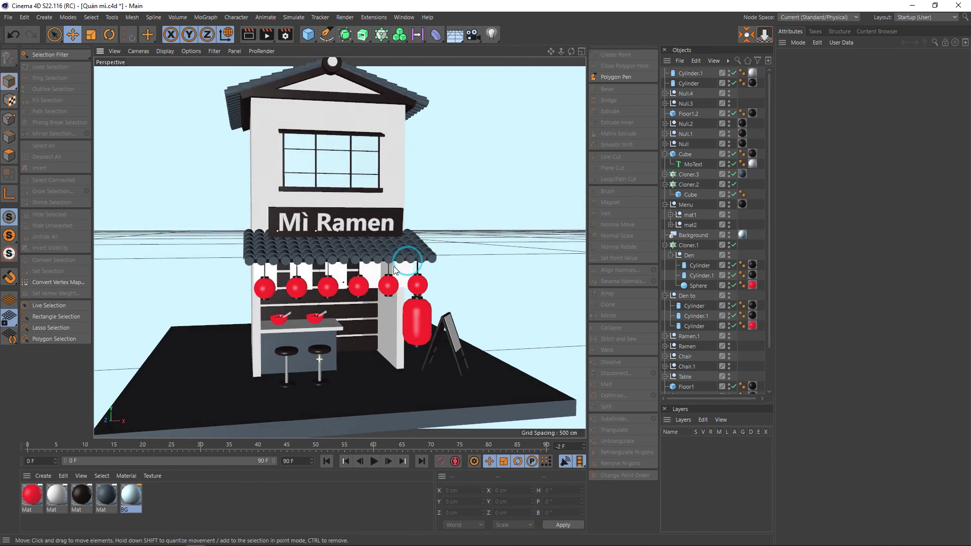
key(ctrl+r)
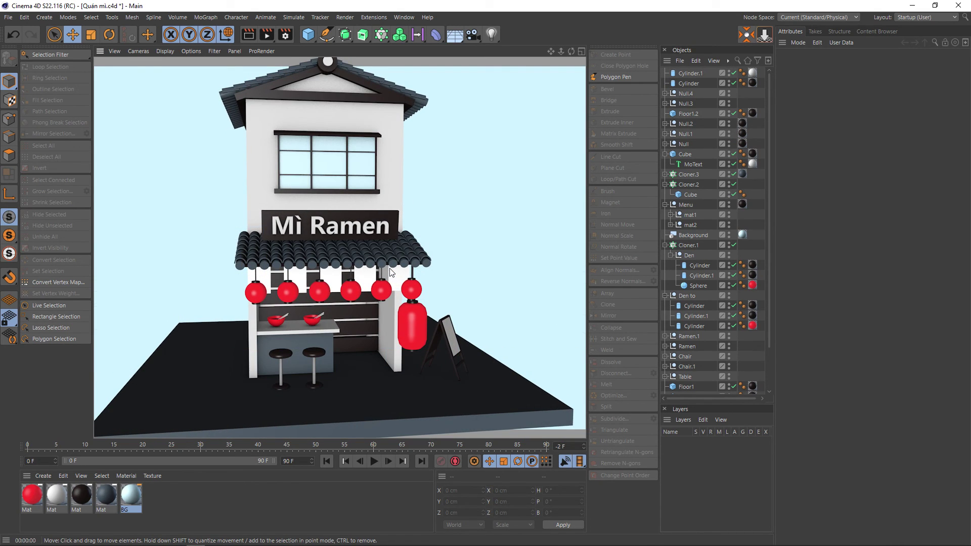
mouse_move(465, 258)
alt+mouse_down()
mouse_move(377, 261)
mouse_move(390, 265)
alt+mouse_up()
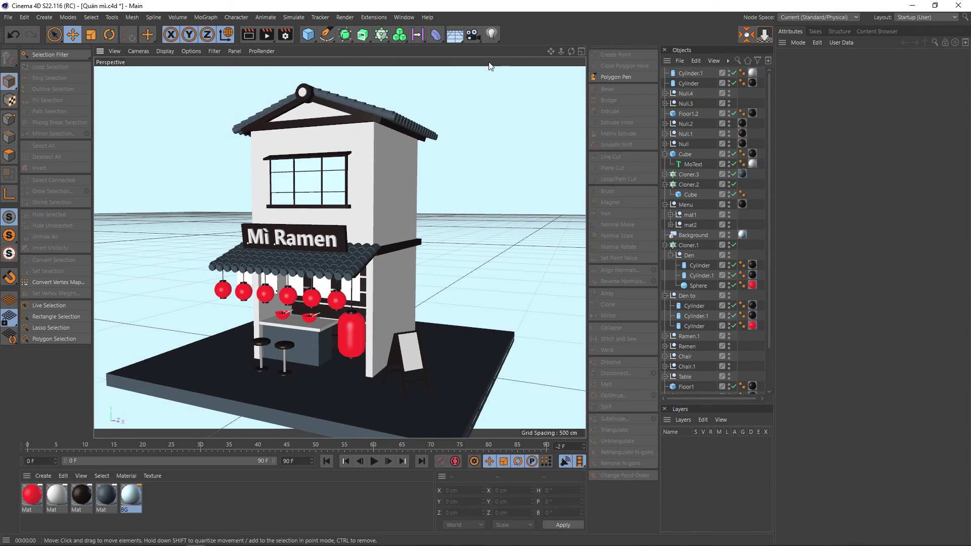
Add a Sun light and try tilting its direction, undoing the rotation
click(492, 35)
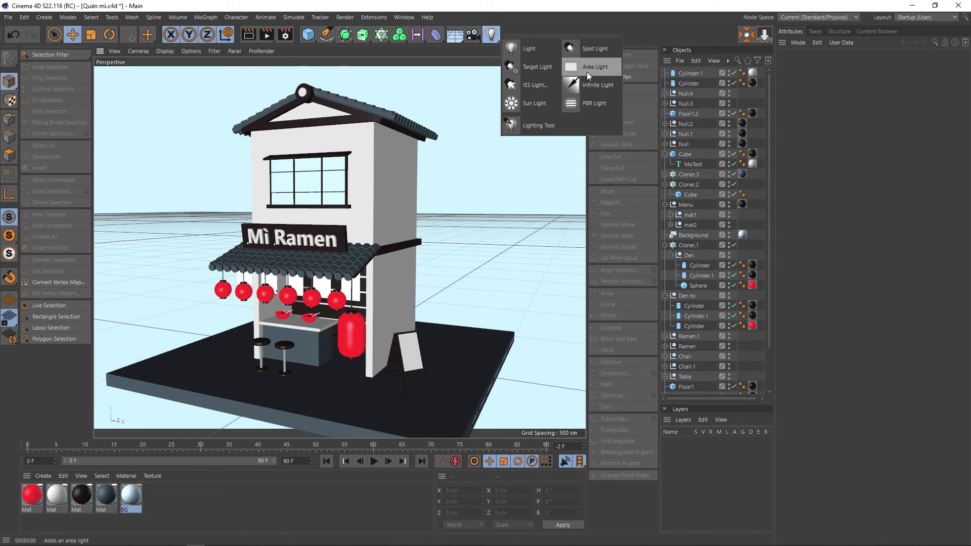
click(540, 98)
alt+drag(497, 333, 483, 334)
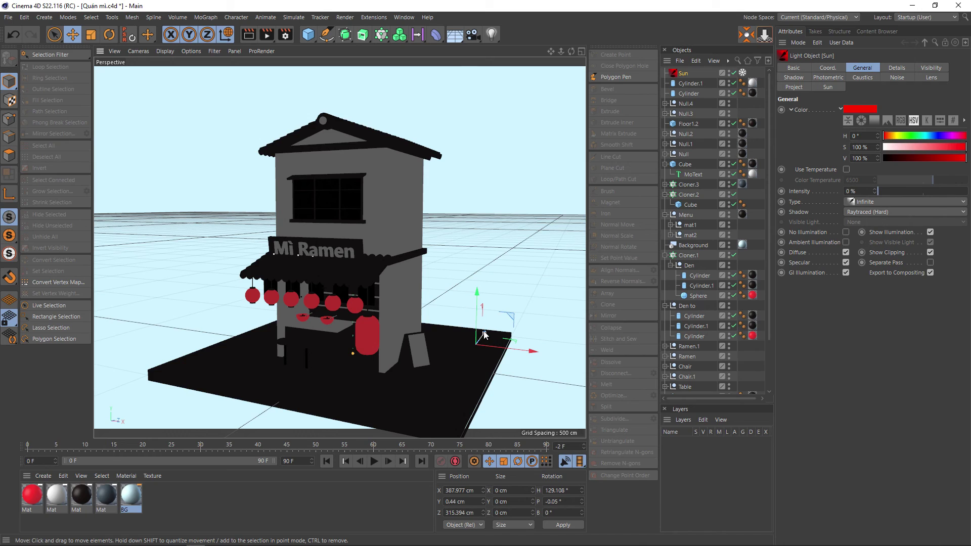
key(r)
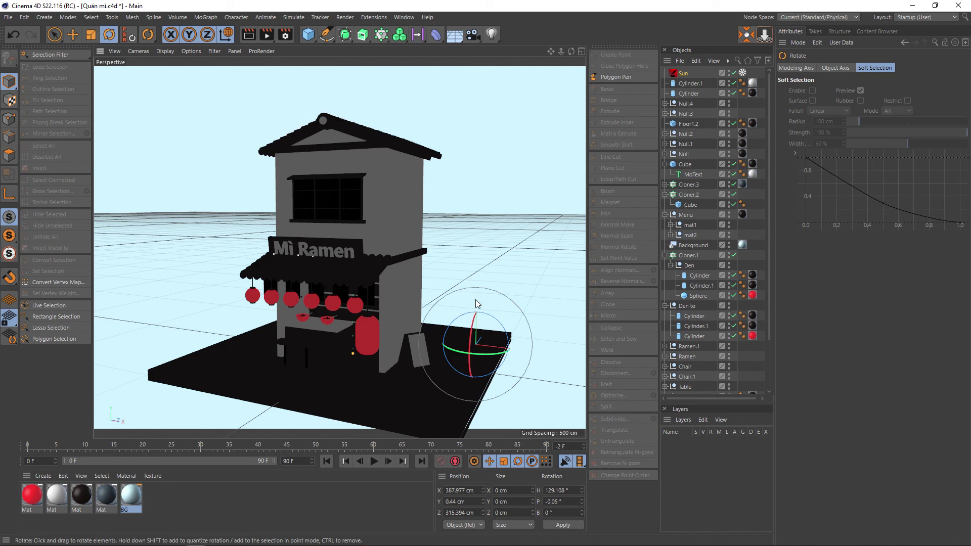
drag(473, 317, 491, 301)
key(ctrl+z)
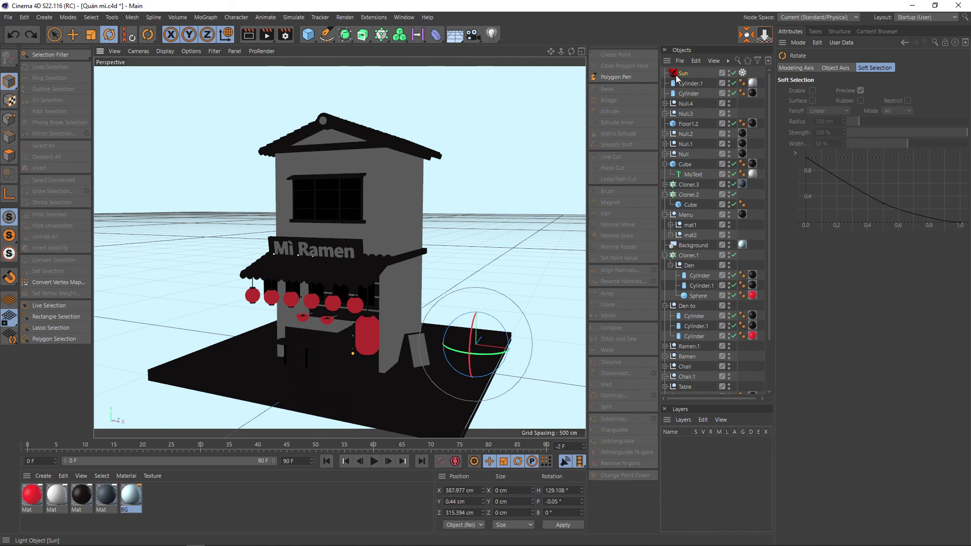
Set the Sun light's rotation to 0° in its Coord. values, then delete the light
click(677, 74)
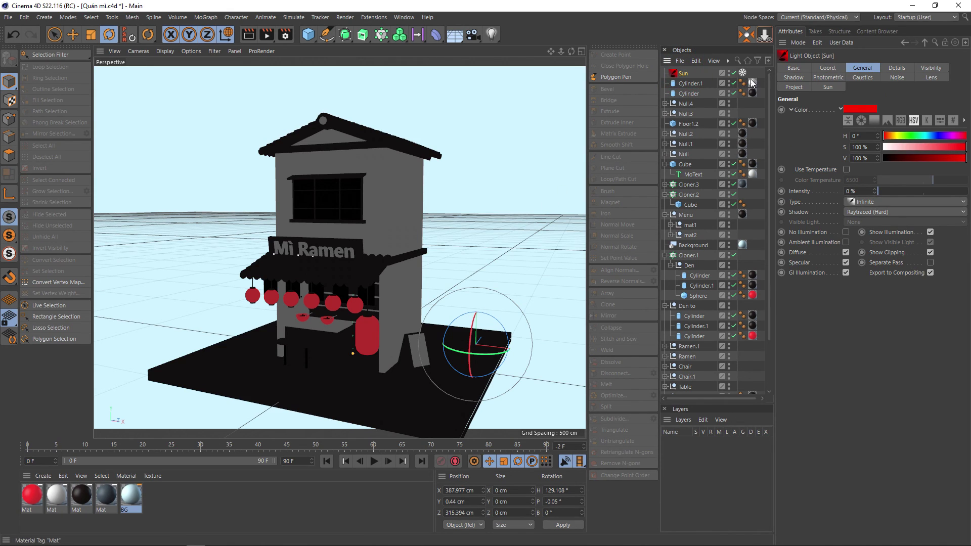
click(826, 68)
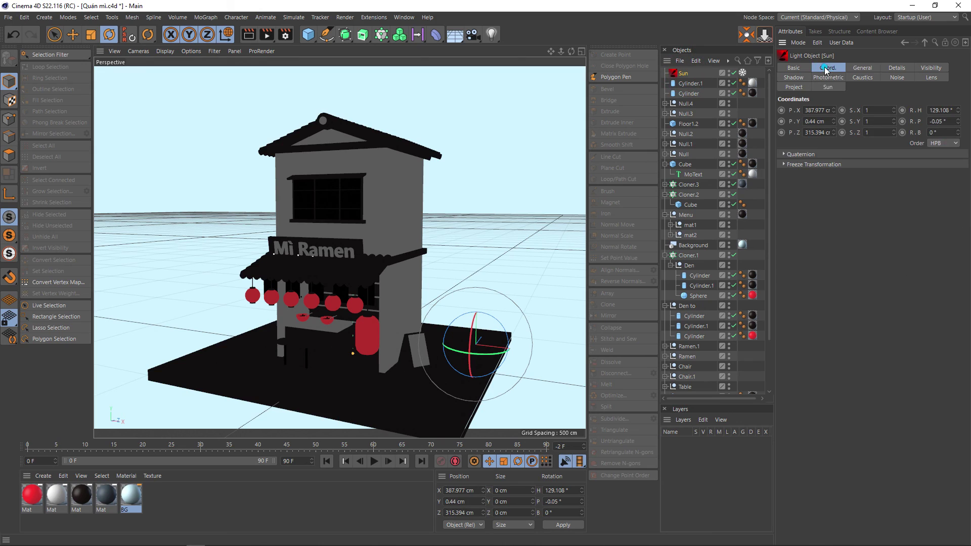
click(957, 115)
text(0)
key(Return)
click(862, 68)
click(828, 68)
key(Delete)
Add a standard light and raise it high above the shop, forward and to the left
click(491, 35)
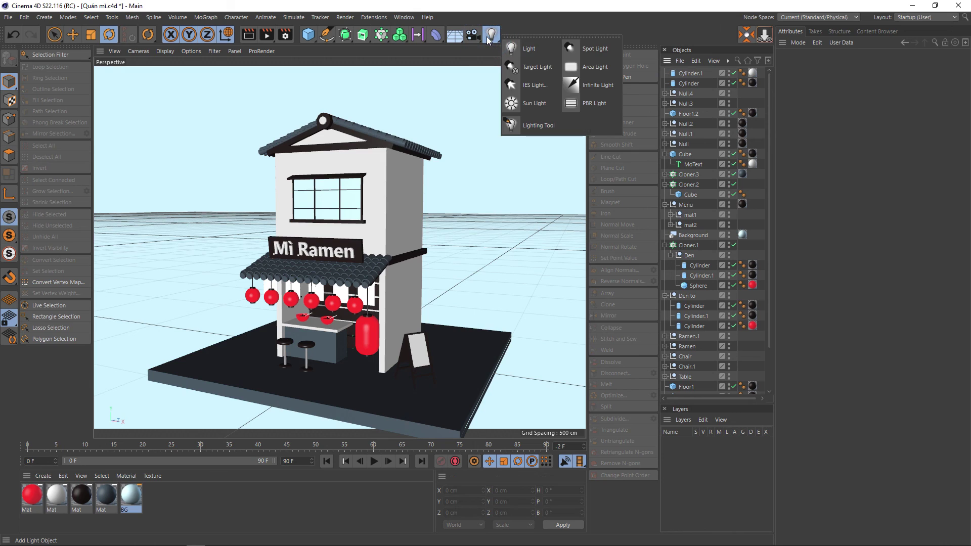
click(601, 73)
key(e)
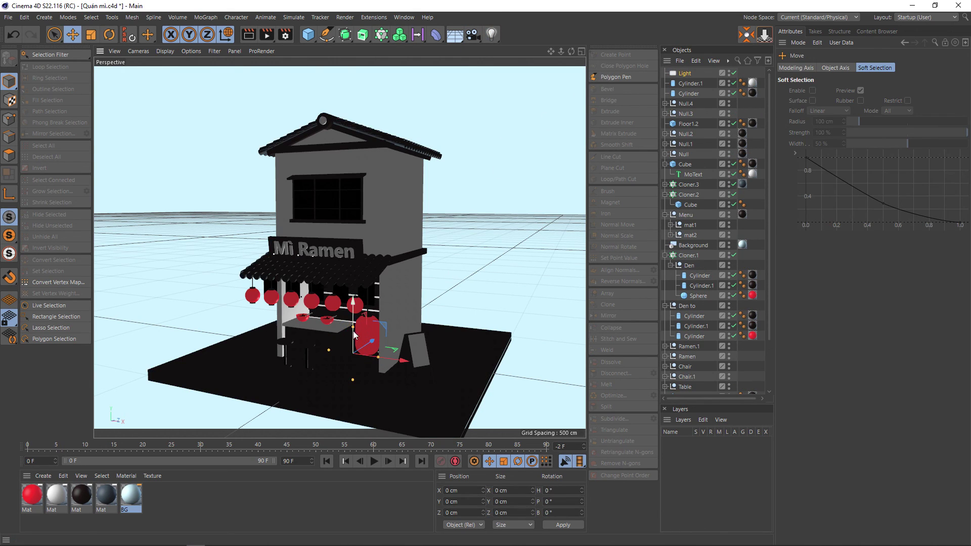
drag(354, 303, 353, 162)
alt+drag(403, 208, 376, 275)
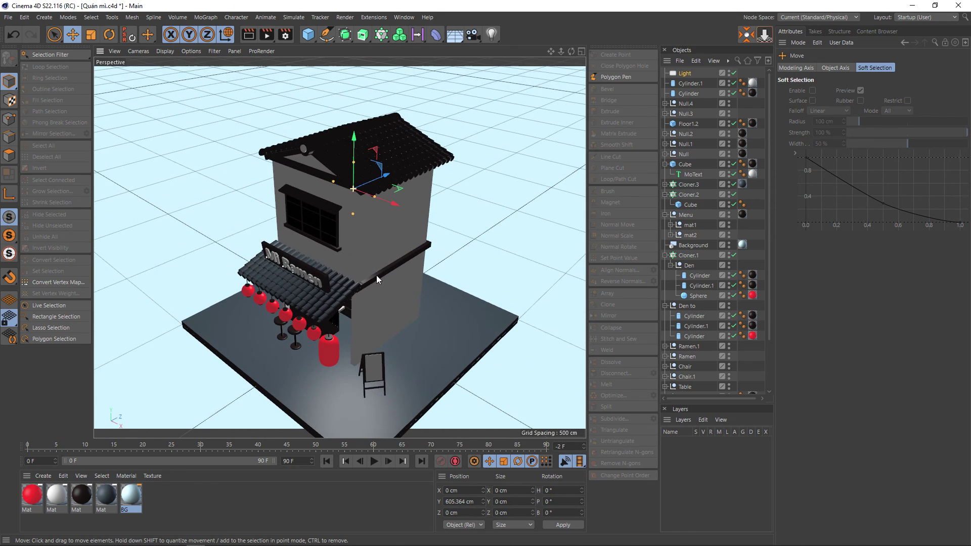
drag(385, 178, 166, 222)
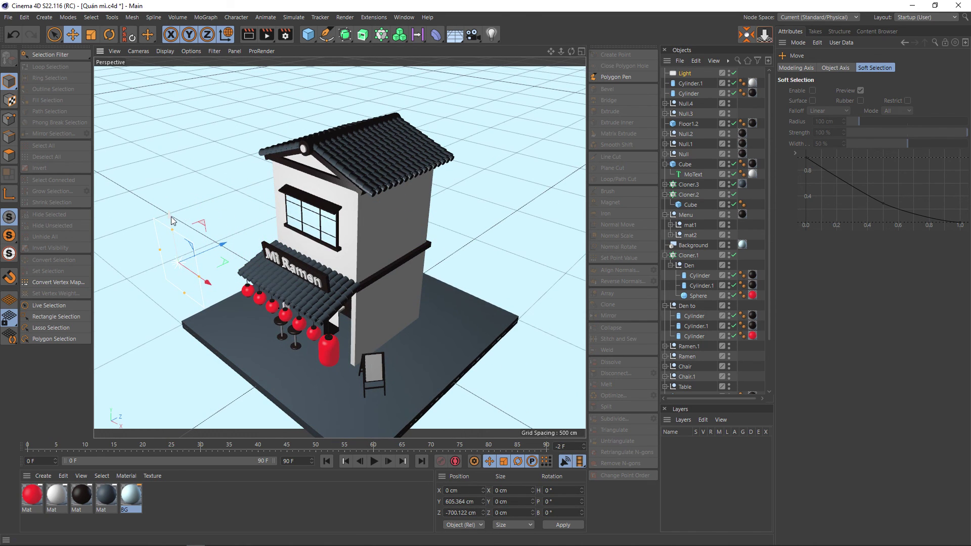
drag(154, 182, 153, 157)
Pitch the light down about -37.566° toward the shop and shift it left to X about -400 cm
key(r)
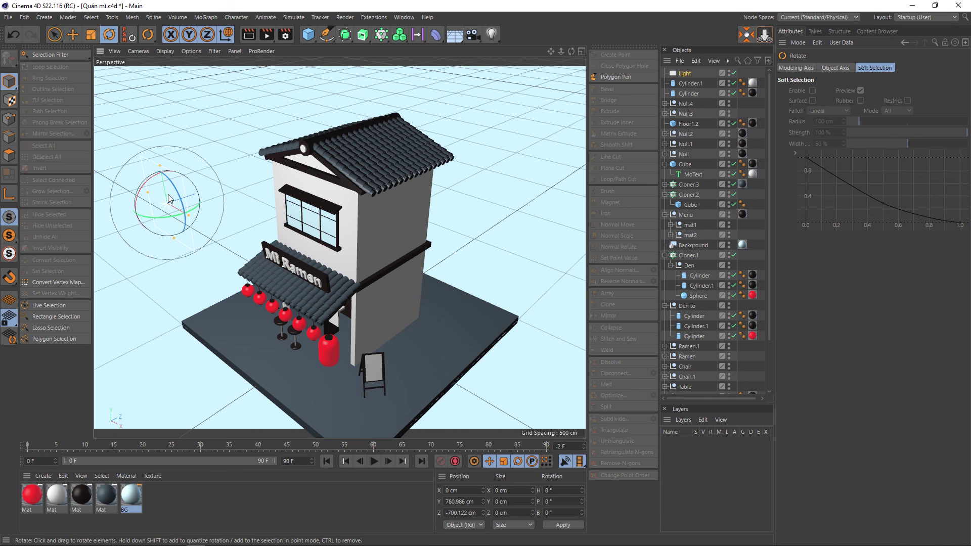
mouse_move(144, 194)
mouse_down()
mouse_move(159, 180)
mouse_move(381, 260)
mouse_move(323, 258)
mouse_up()
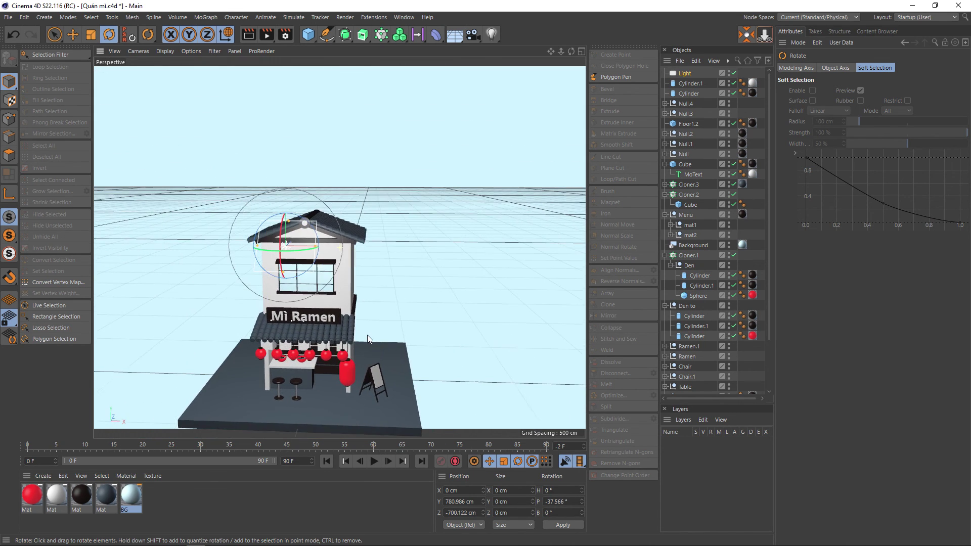
key(e)
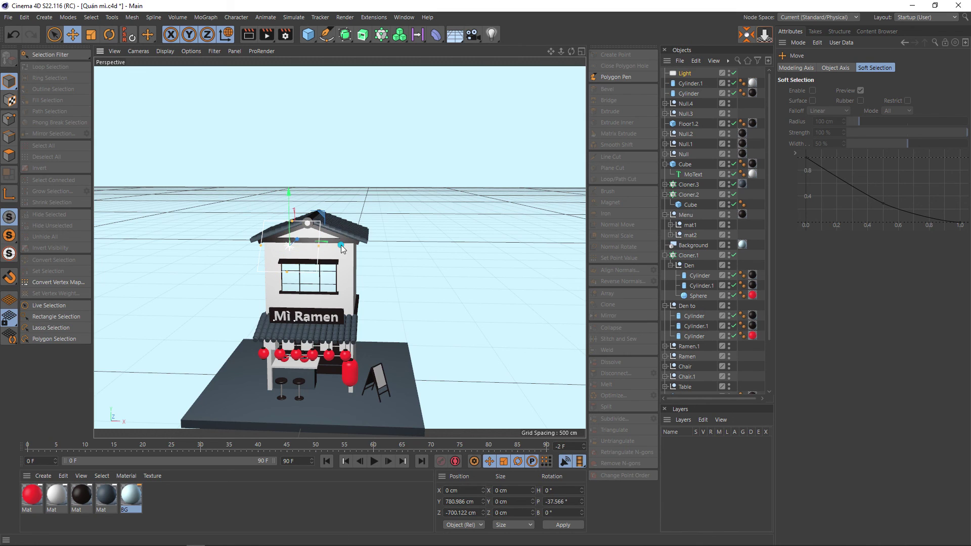
drag(341, 245, 240, 263)
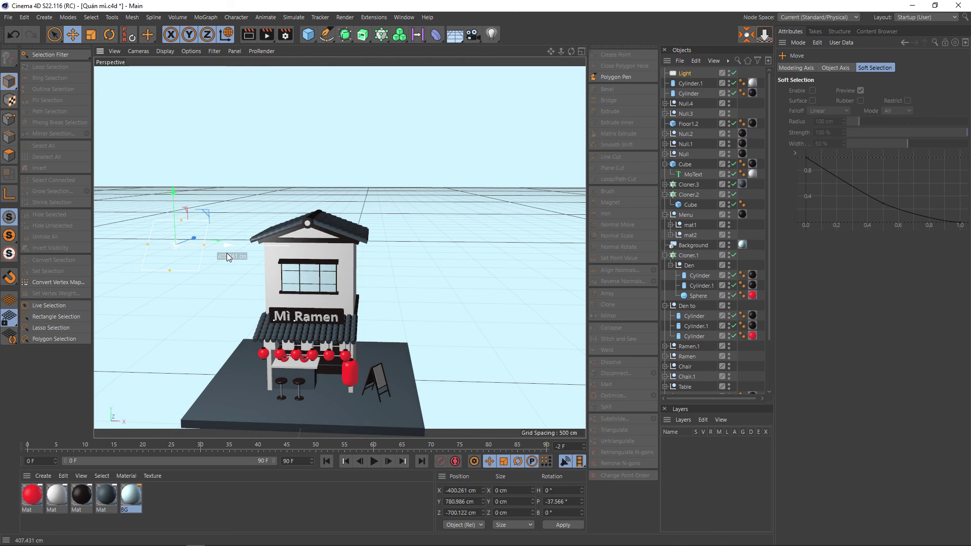
drag(239, 260, 224, 253)
Deselect the light, orbit around the shop and run a first viewport render preview
click(431, 314)
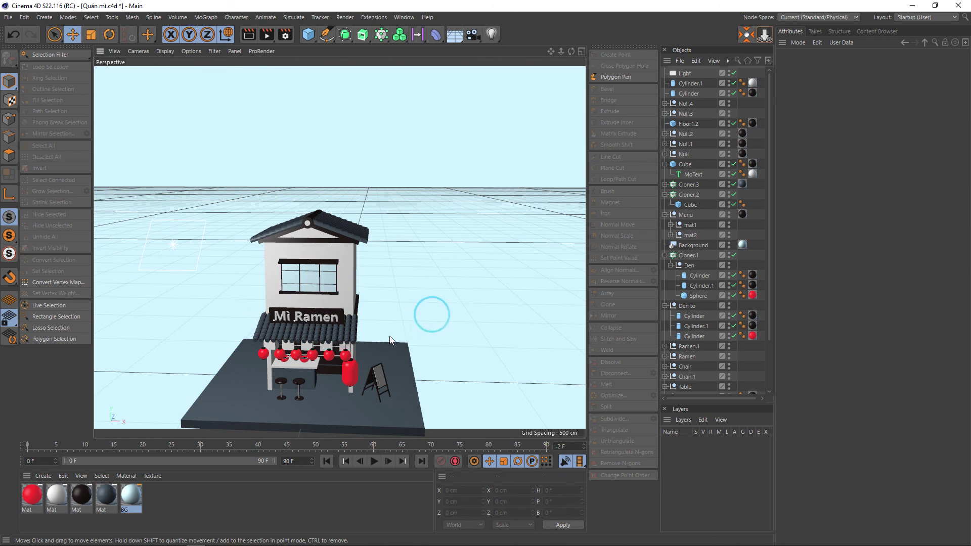
alt+drag(389, 336, 406, 263)
scroll(374, 277, up, 2)
scroll(374, 277, up, 3)
scroll(380, 263, down, 2)
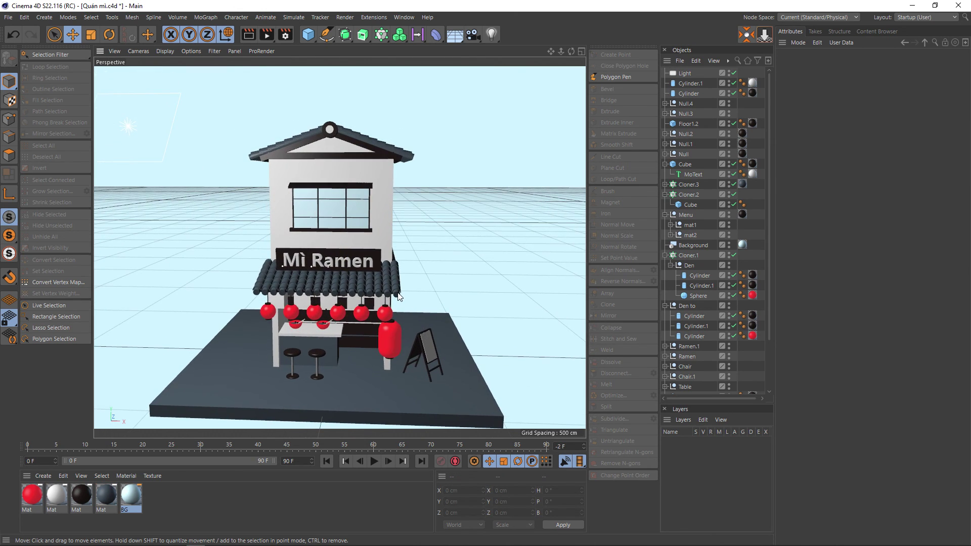
key(ctrl+r)
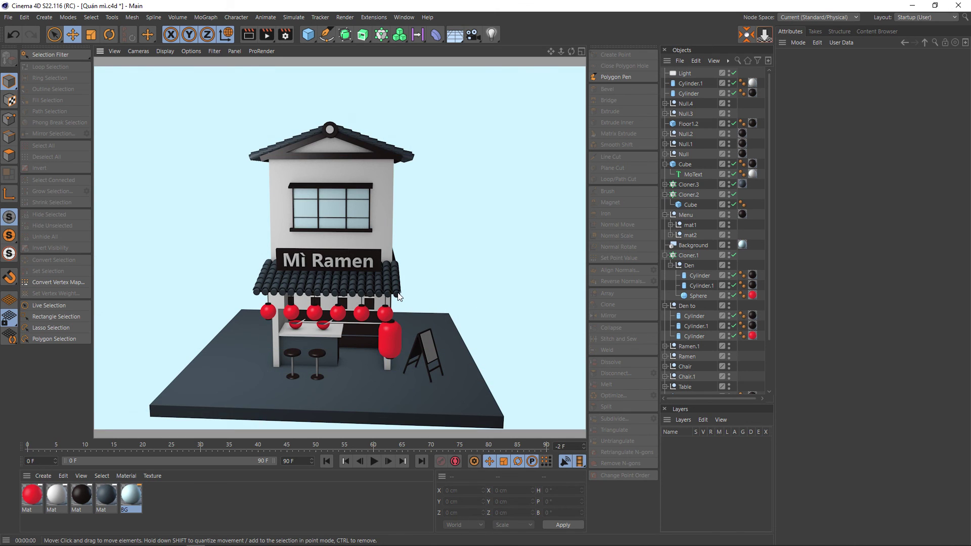
Reframe to a closer, more frontal view showing the left side, re-rendering to check the lighting
scroll(398, 297, up, 1)
alt+drag(398, 297, 405, 298)
scroll(441, 304, up, 2)
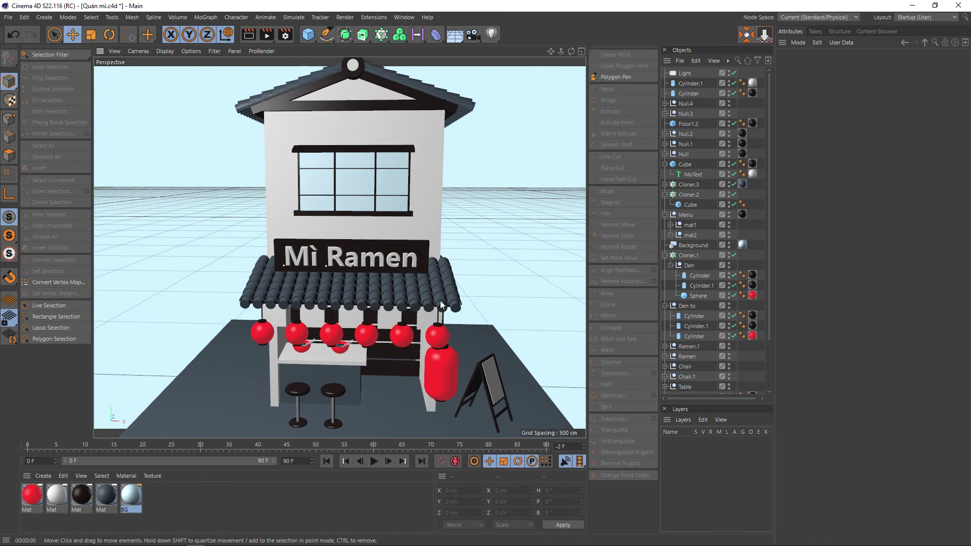
scroll(489, 263, down, 1)
alt+drag(489, 263, 452, 248)
scroll(476, 266, up, 2)
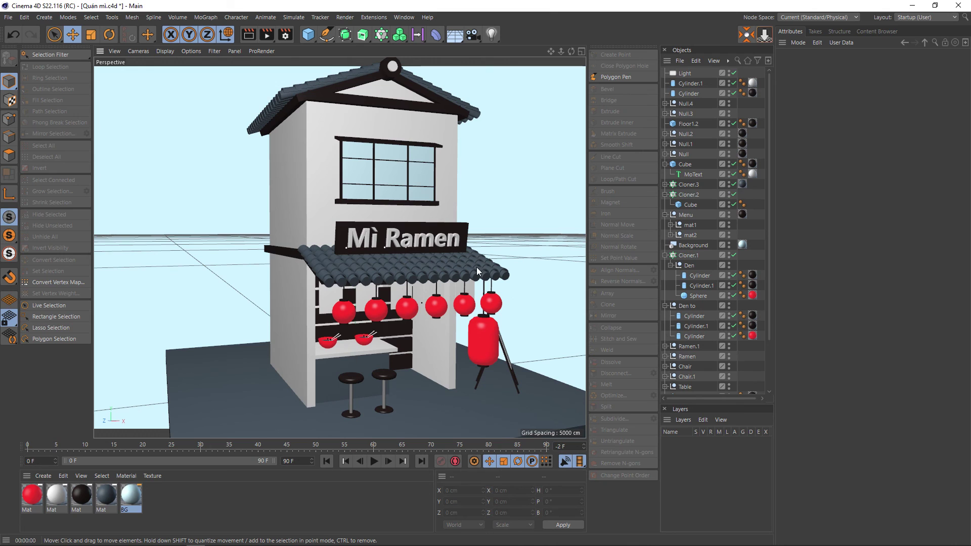
scroll(452, 248, up, 1)
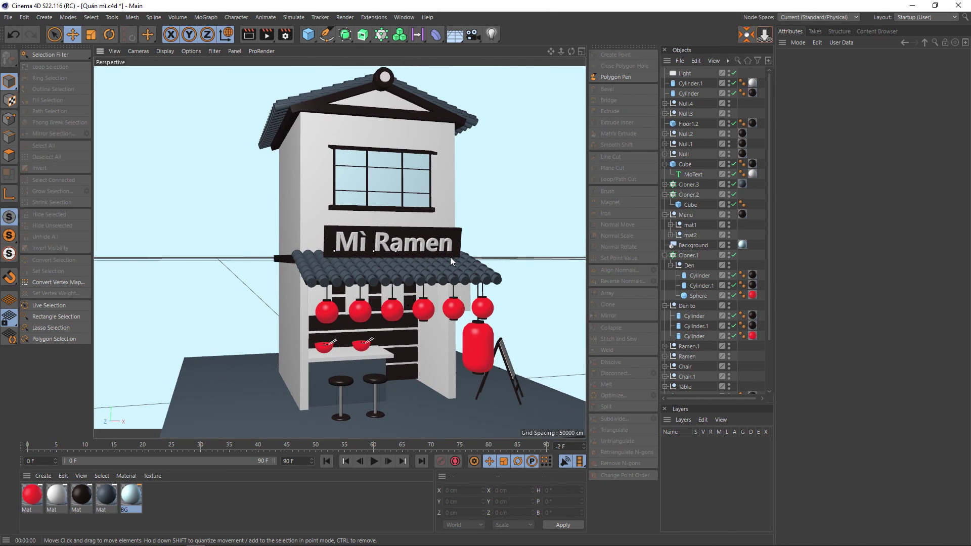
scroll(450, 257, up, 1)
alt+middle_drag(448, 256, 454, 247)
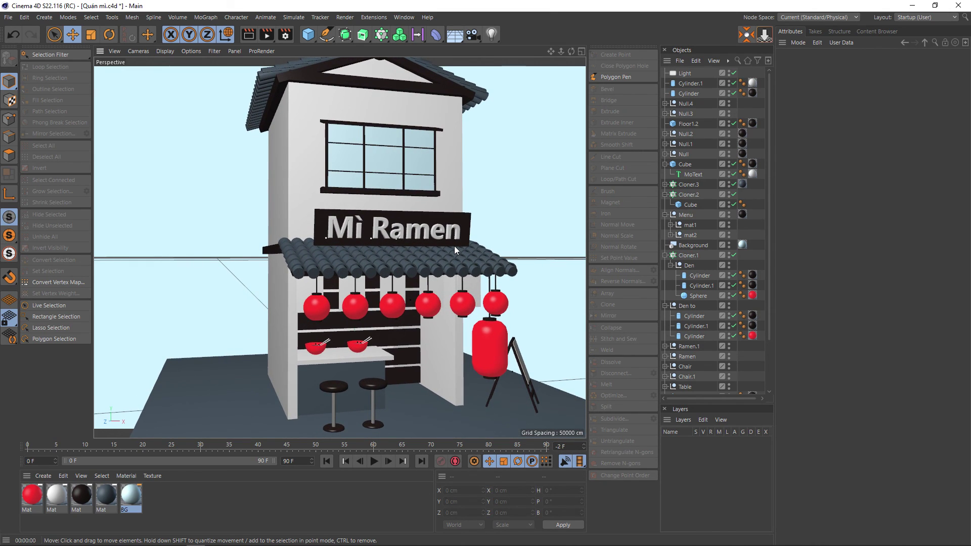
key(ctrl+r)
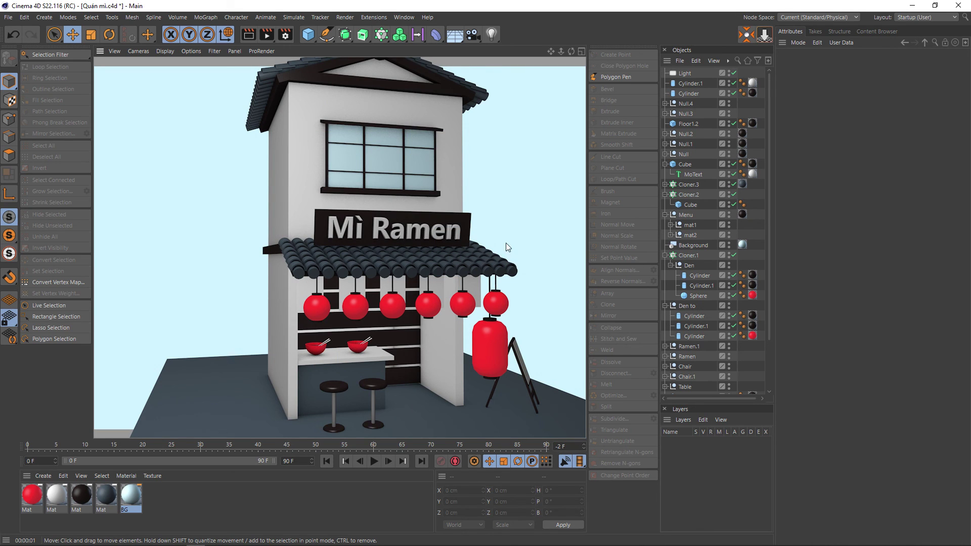
alt+drag(427, 274, 342, 244)
key(ctrl+r)
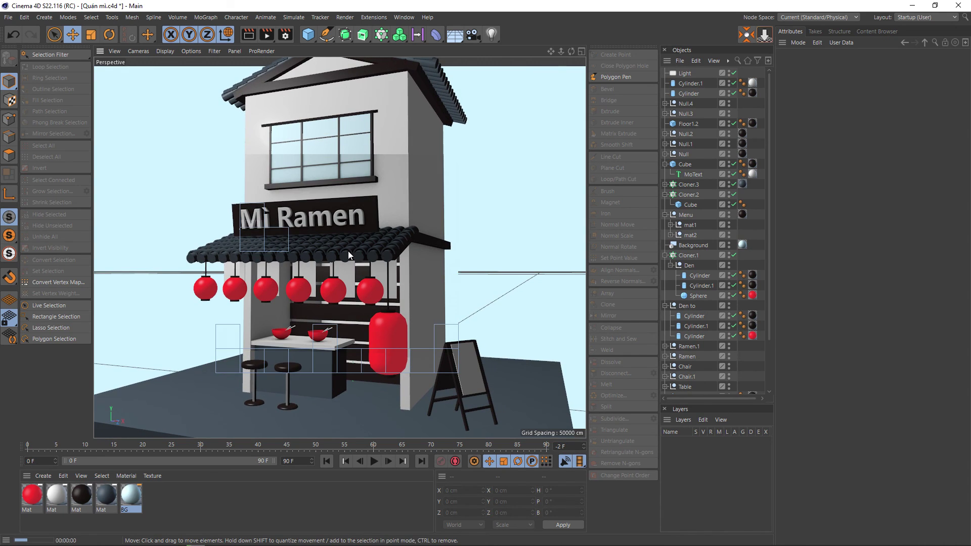